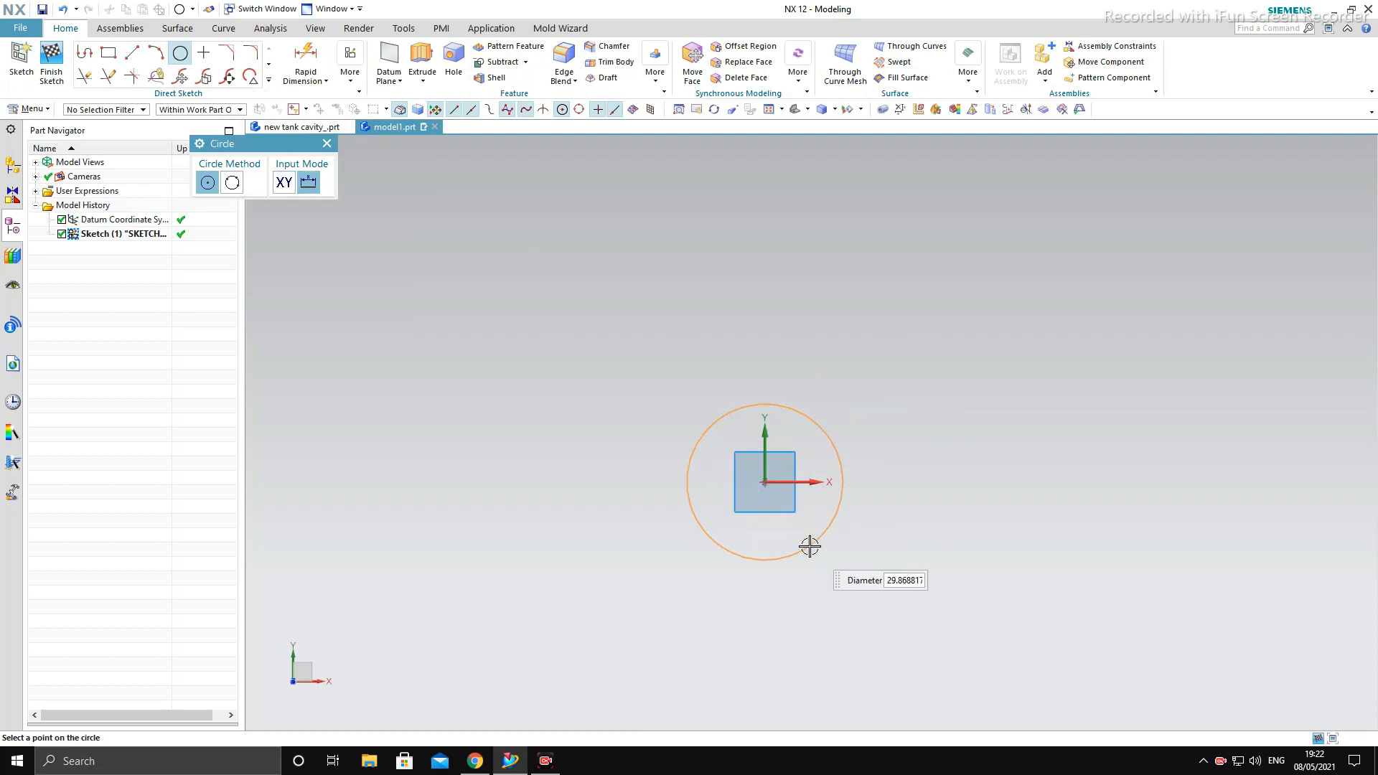
- Sketch a circle about 30 mm in diameter at the origin and one about 15 mm in diameter about 85 mm along the X axis
{"action": "left_click", "coordinate": [810, 546]}
{"action": "scroll", "coordinate": [821, 514], "scroll_direction": "down", "scroll_amount": 4}
{"action": "scroll", "coordinate": [871, 511], "scroll_direction": "up", "scroll_amount": 3}
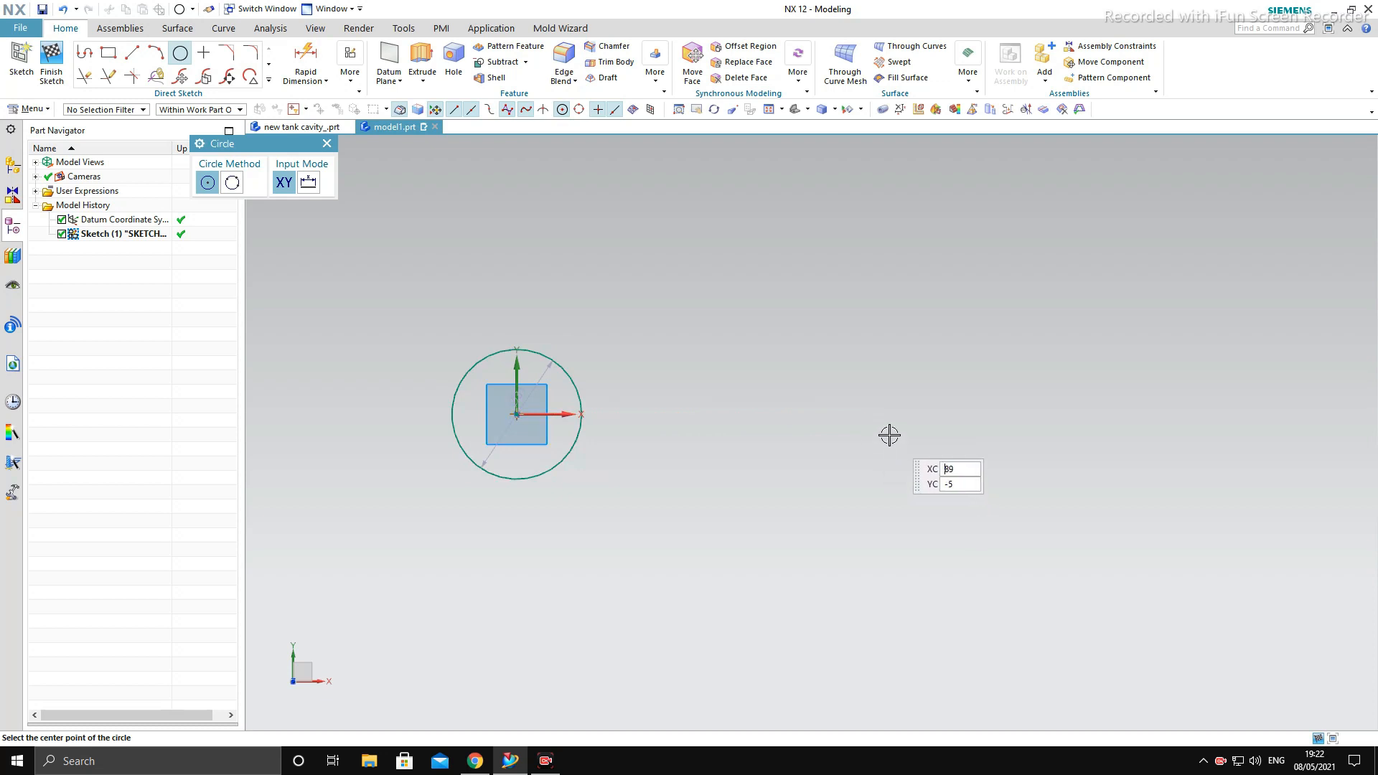
{"action": "left_click", "coordinate": [871, 414]}
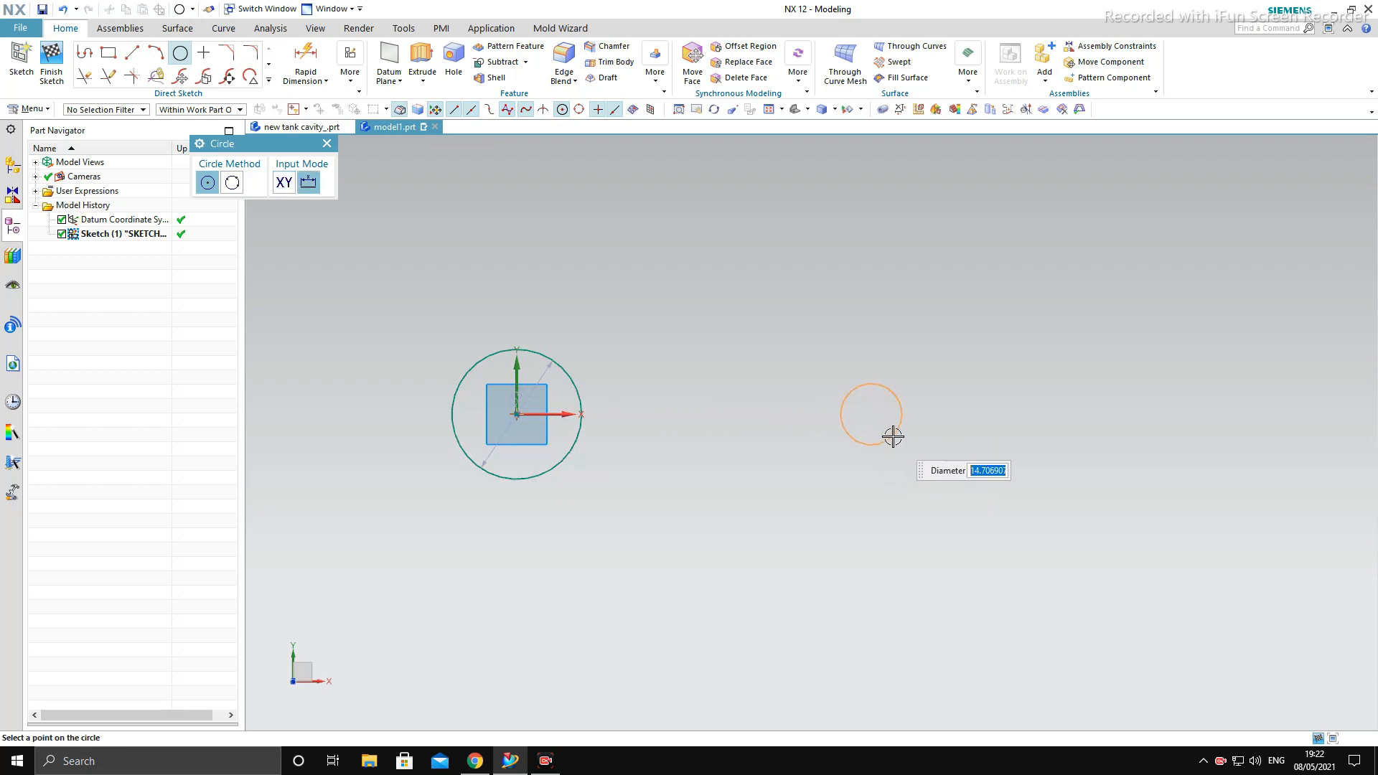
{"action": "left_click", "coordinate": [893, 436]}
{"action": "key", "text": "Escape"}
{"action": "scroll", "coordinate": [626, 381], "scroll_direction": "down", "scroll_amount": 2}
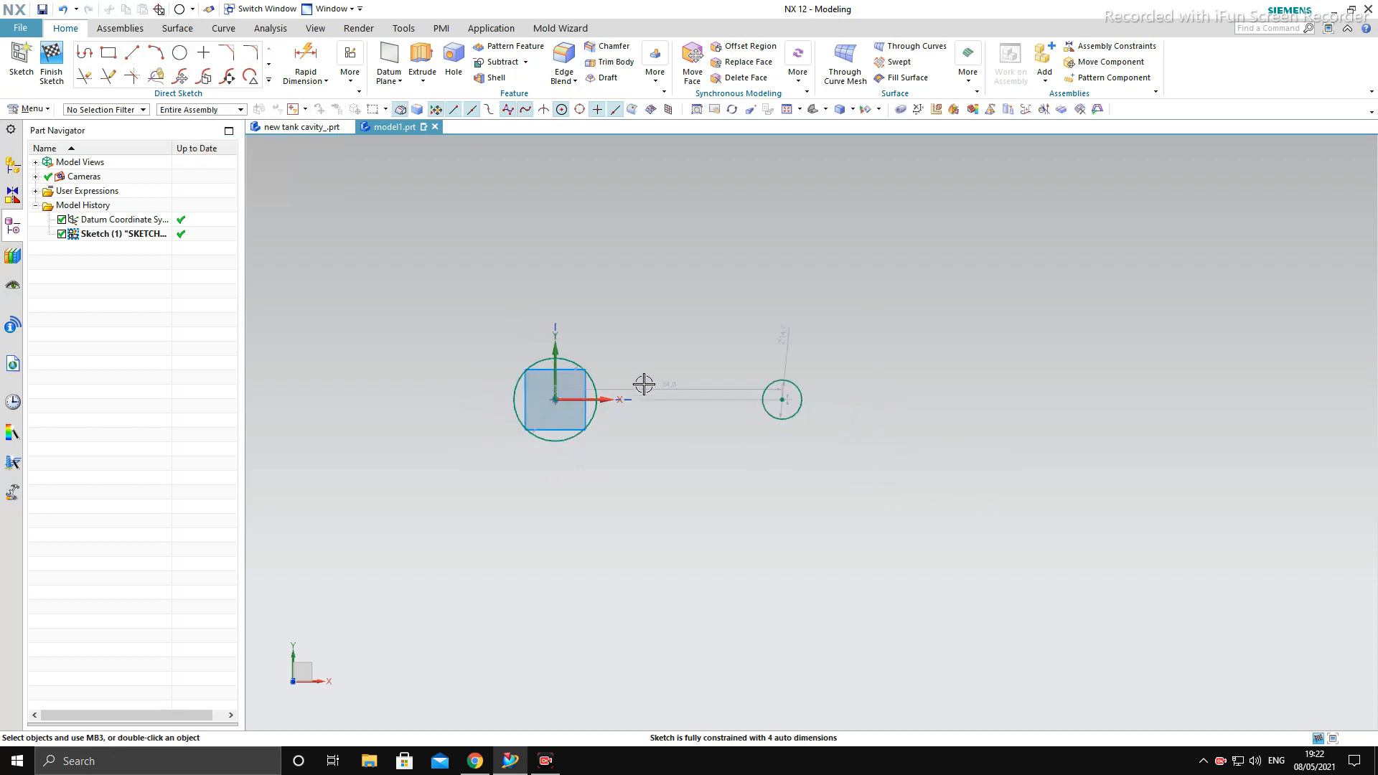
- Set the diameter of the circle at the origin to 63 mm
{"action": "scroll", "coordinate": [675, 383], "scroll_direction": "up", "scroll_amount": 3}
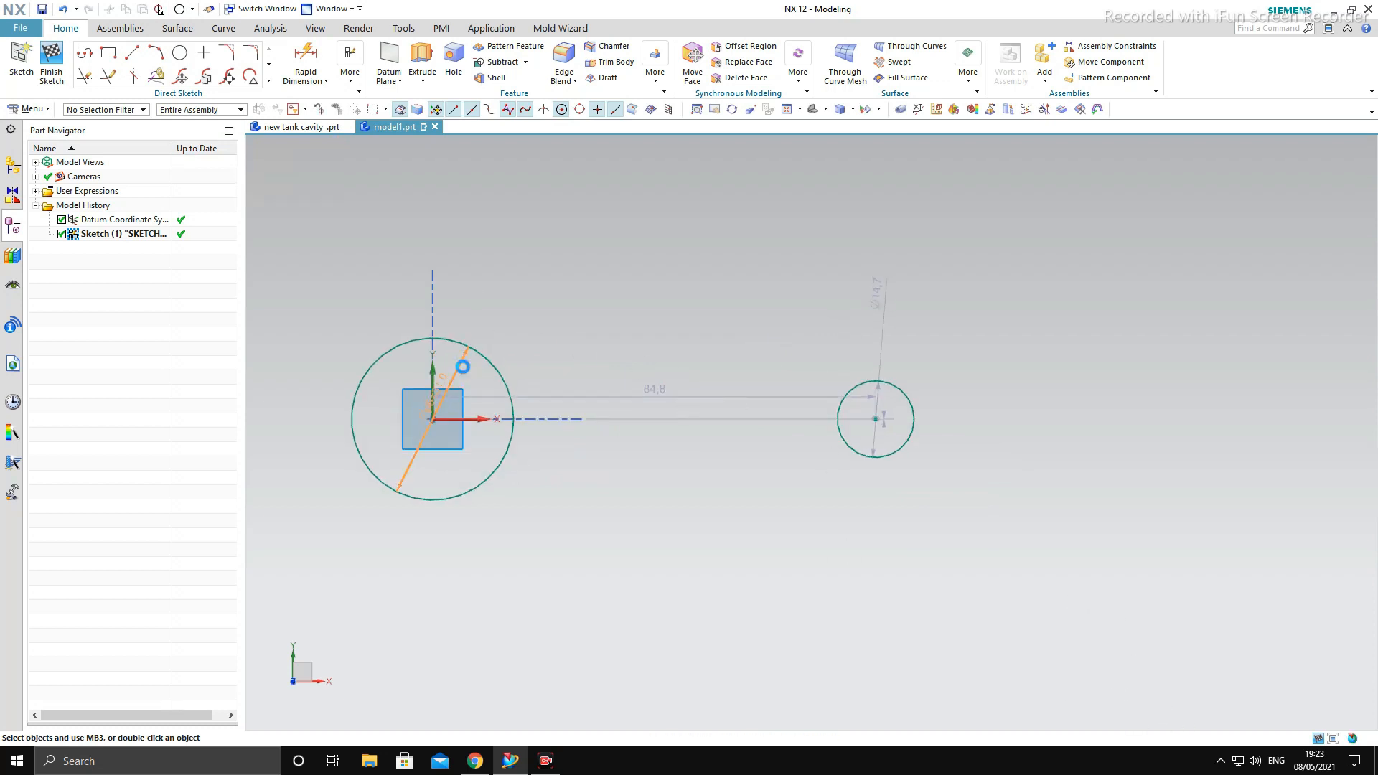
{"action": "type", "text": "63"}
{"action": "key", "text": "Return"}
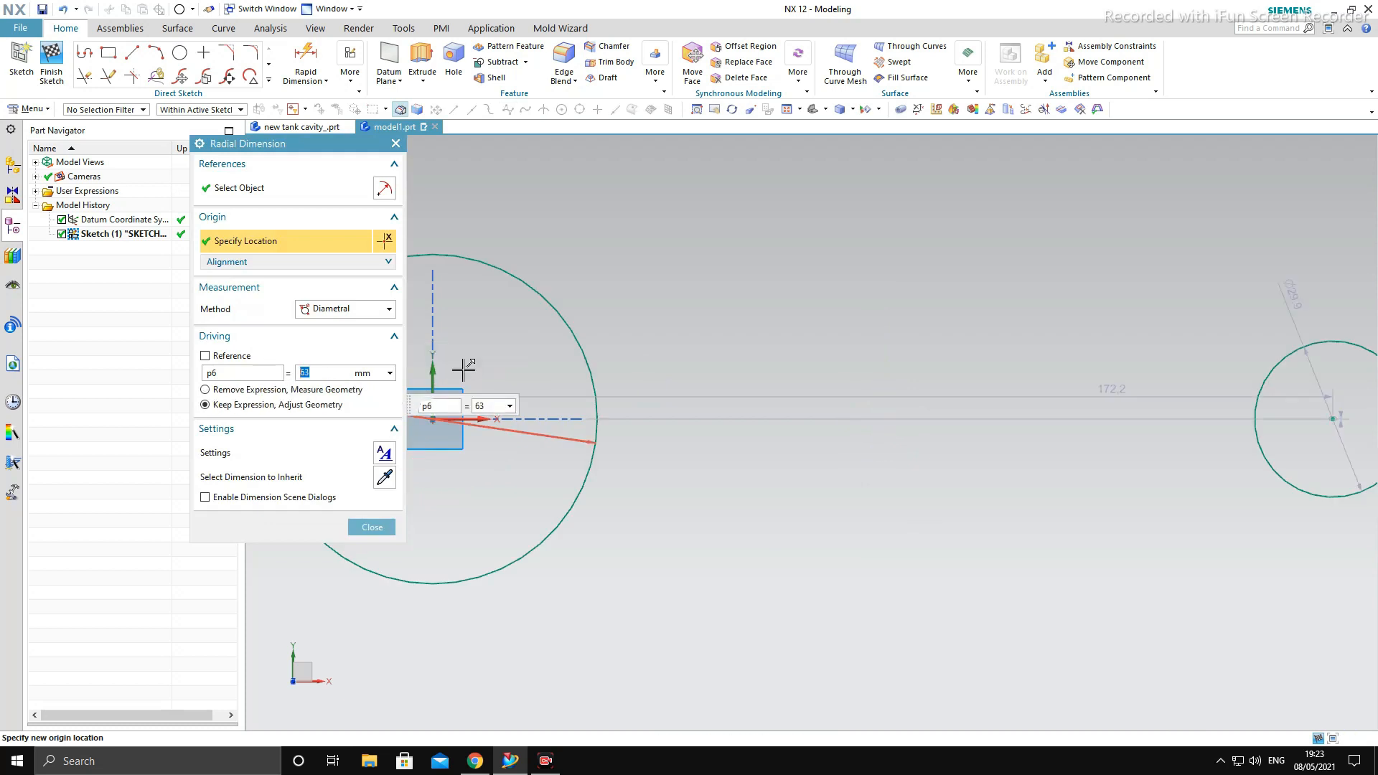
{"action": "scroll", "coordinate": [549, 439], "scroll_direction": "down", "scroll_amount": 3}
{"action": "key", "text": "Escape"}
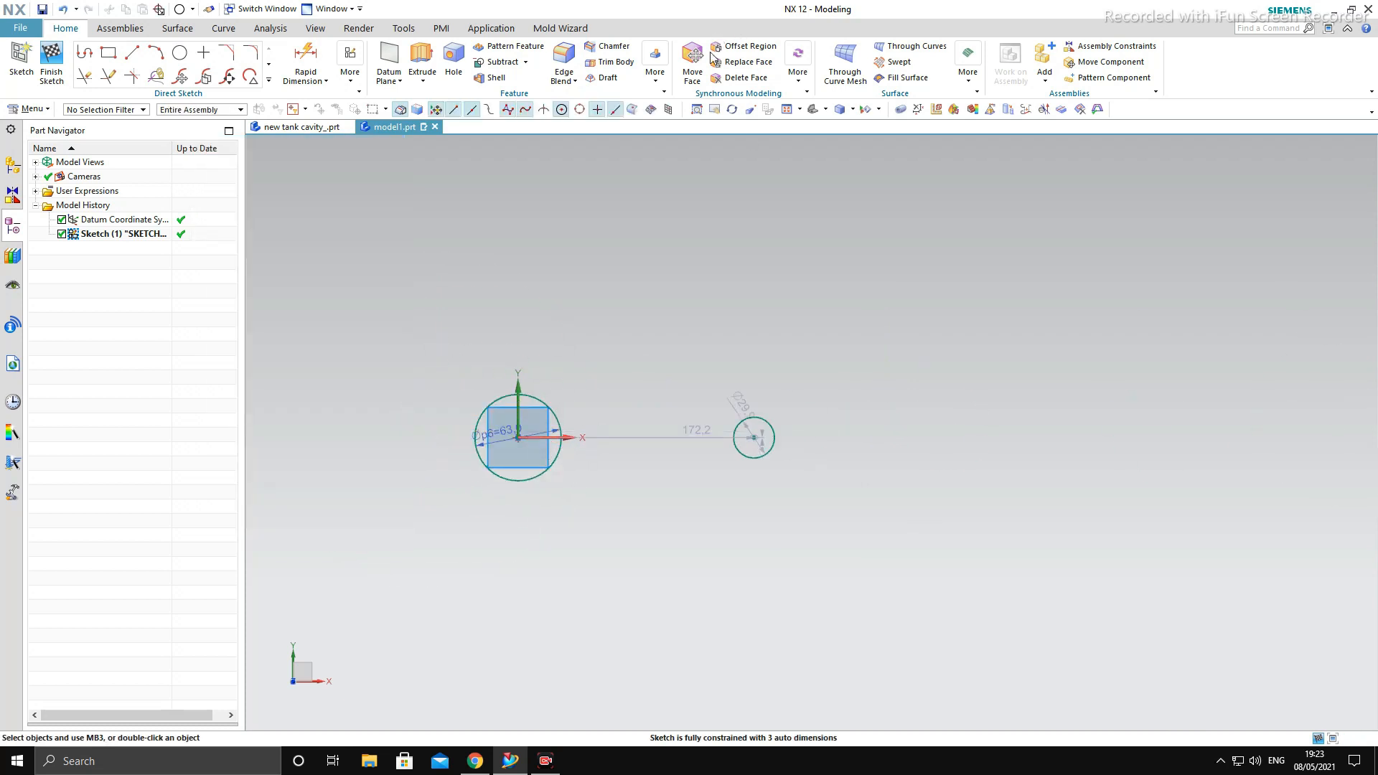
- Set the diameter of the small circle on the positive X side to 35 mm
{"action": "scroll", "coordinate": [706, 441], "scroll_direction": "up", "scroll_amount": 4}
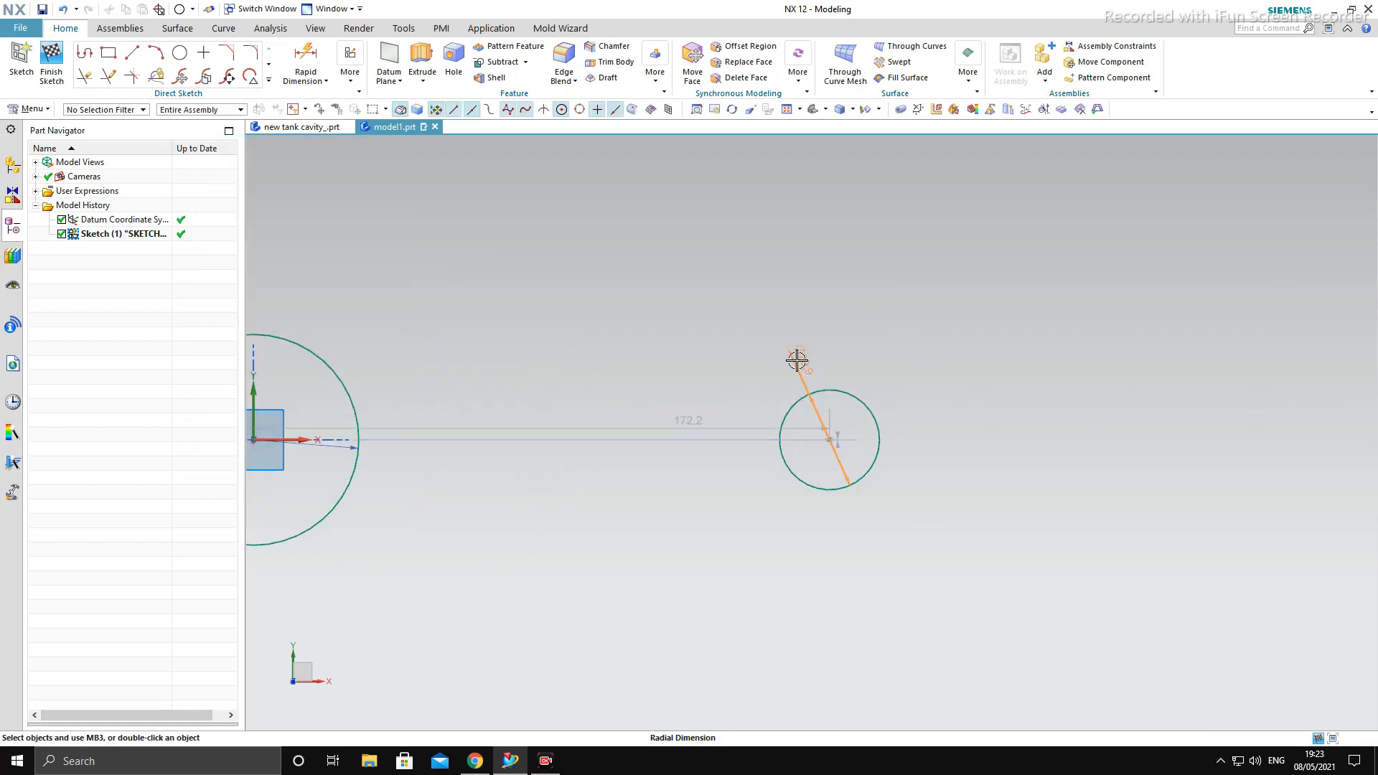
{"action": "left_click", "coordinate": [796, 360]}
{"action": "key", "text": "Return"}
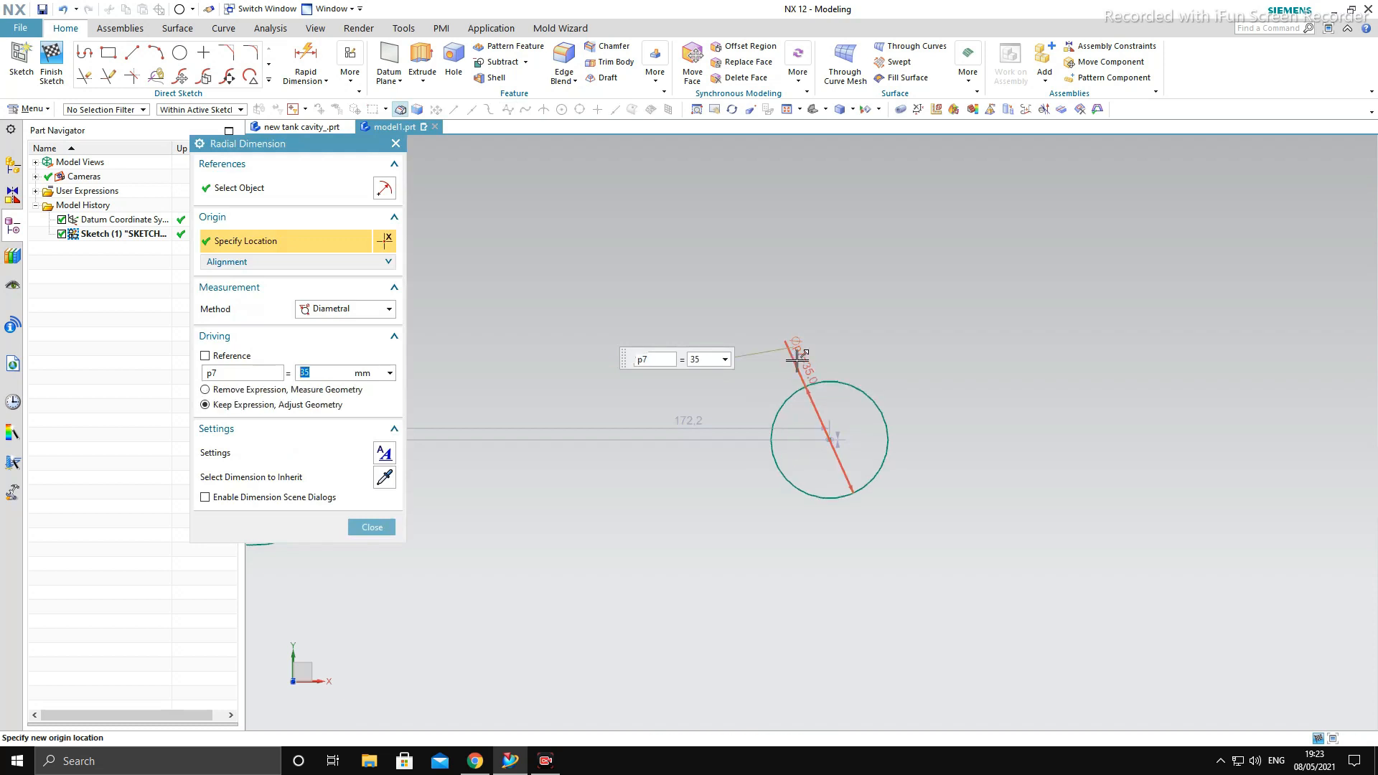
{"action": "key", "text": "Escape"}
- Set the vertical offset of the small circle's center from the X axis to 25 mm
{"action": "scroll", "coordinate": [986, 460], "scroll_direction": "down", "scroll_amount": 3}
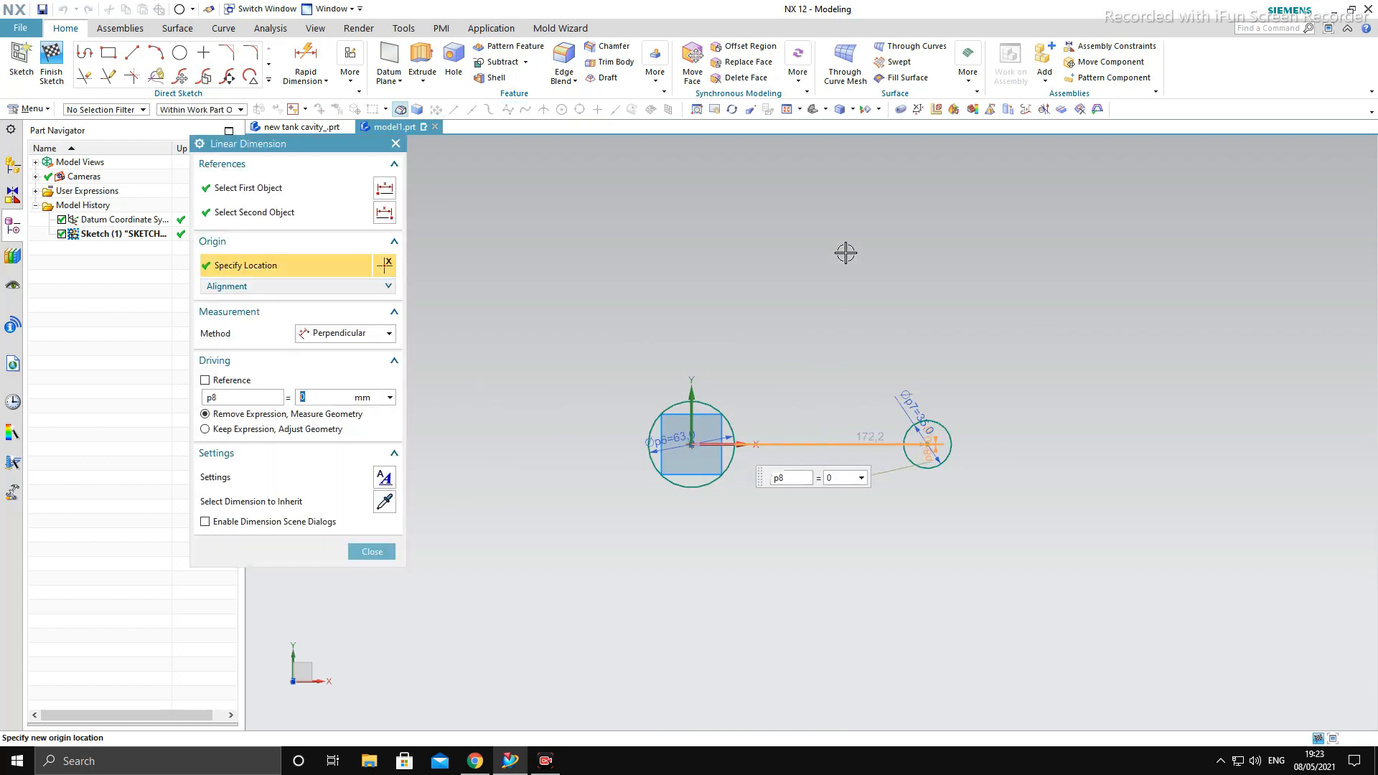
{"action": "key", "text": "Escape"}
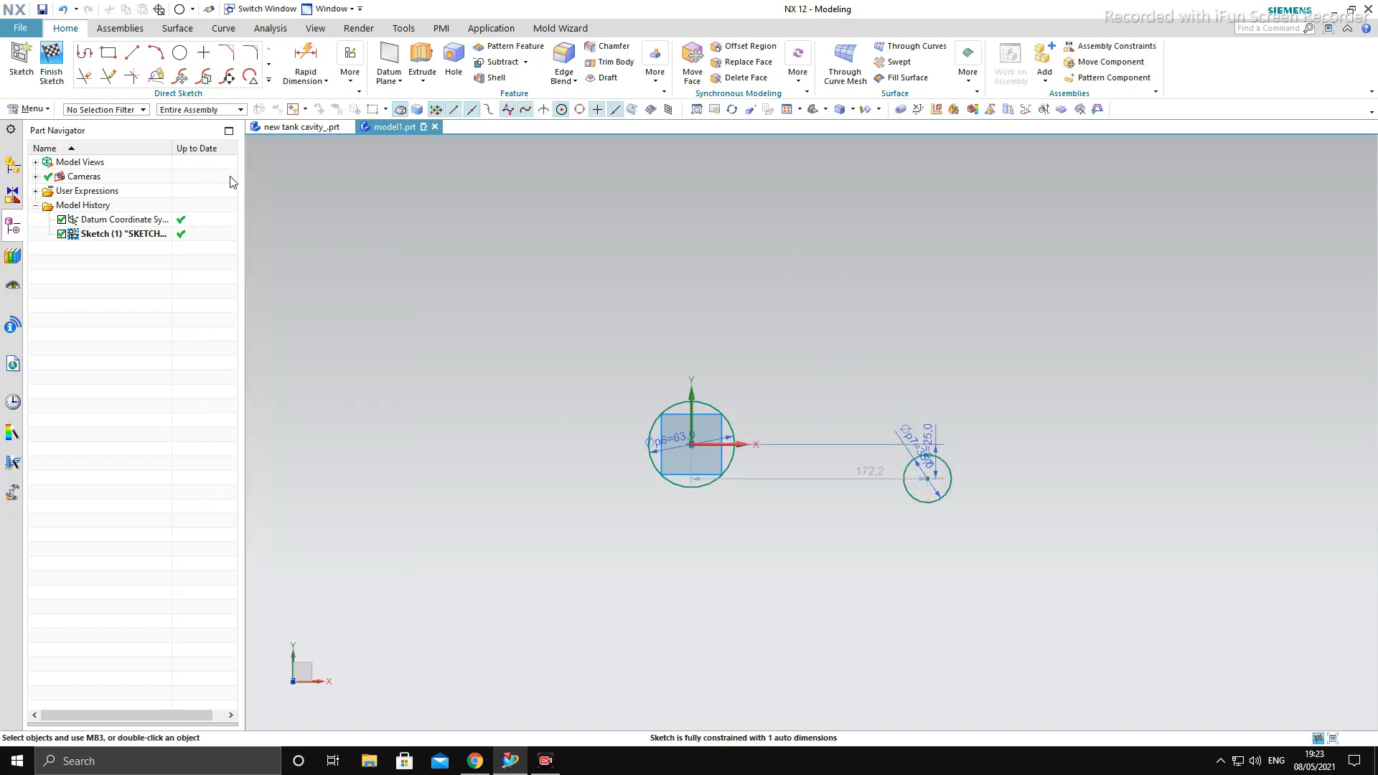
- Dimension the horizontal distance between the two circle centers and set it to 250 mm
{"action": "scroll", "coordinate": [739, 474], "scroll_direction": "up", "scroll_amount": 3}
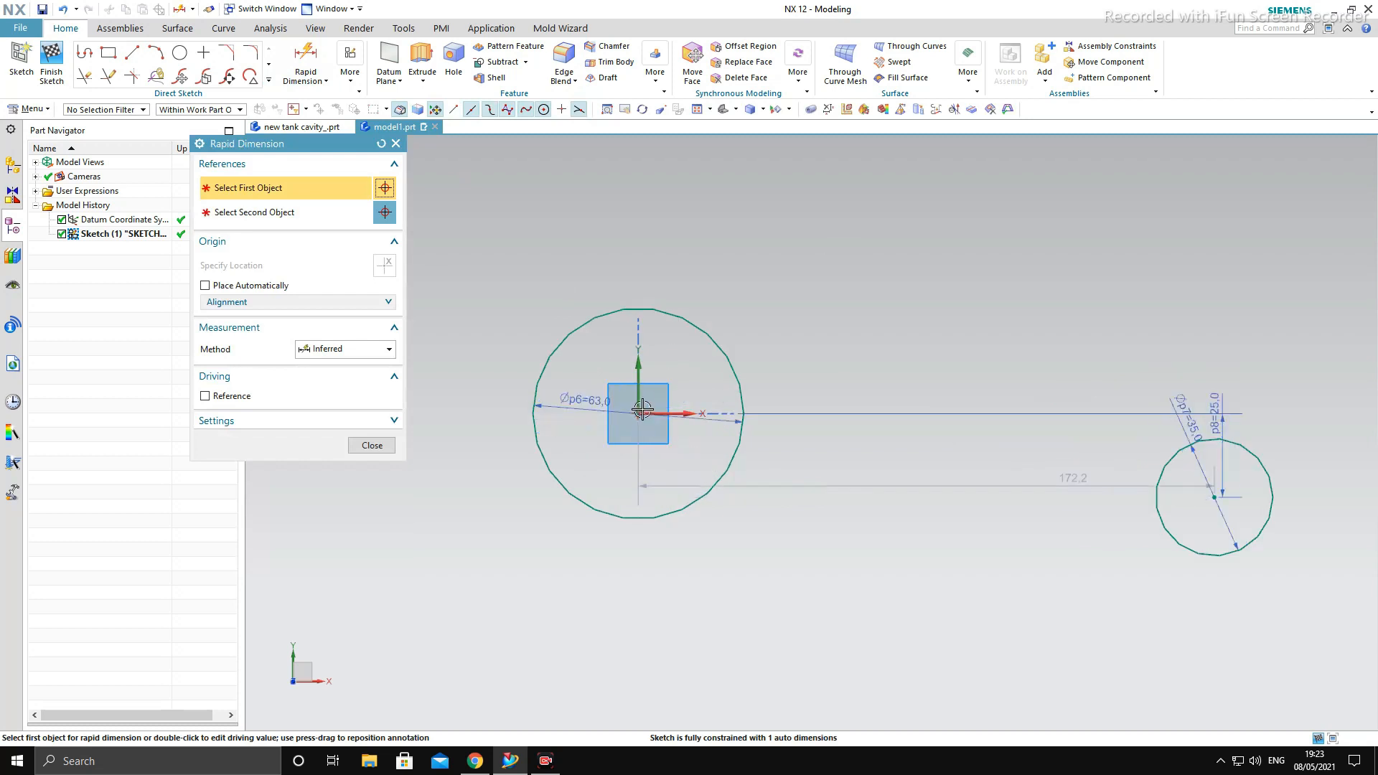
{"action": "left_click", "coordinate": [721, 422]}
{"action": "scroll", "coordinate": [1081, 454], "scroll_direction": "up", "scroll_amount": 4}
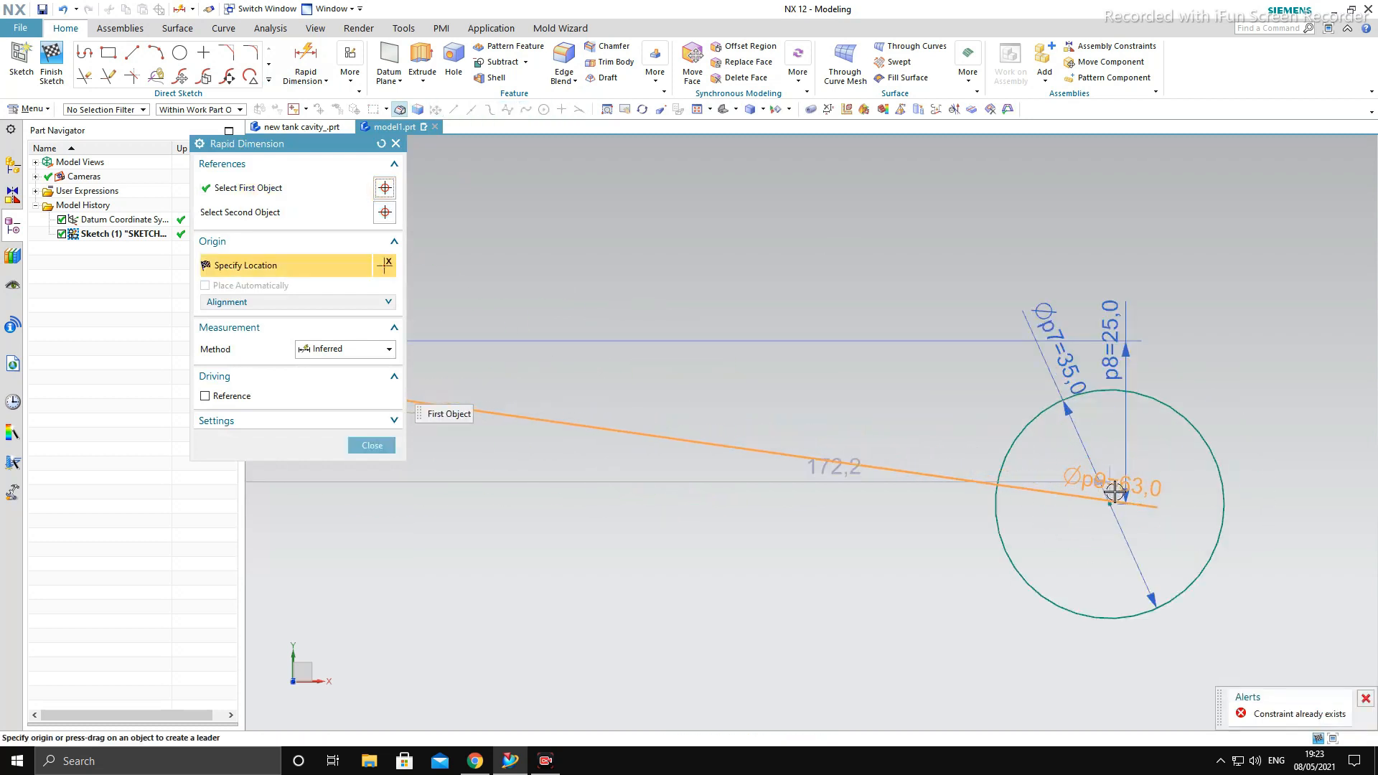
{"action": "left_click", "coordinate": [1114, 502]}
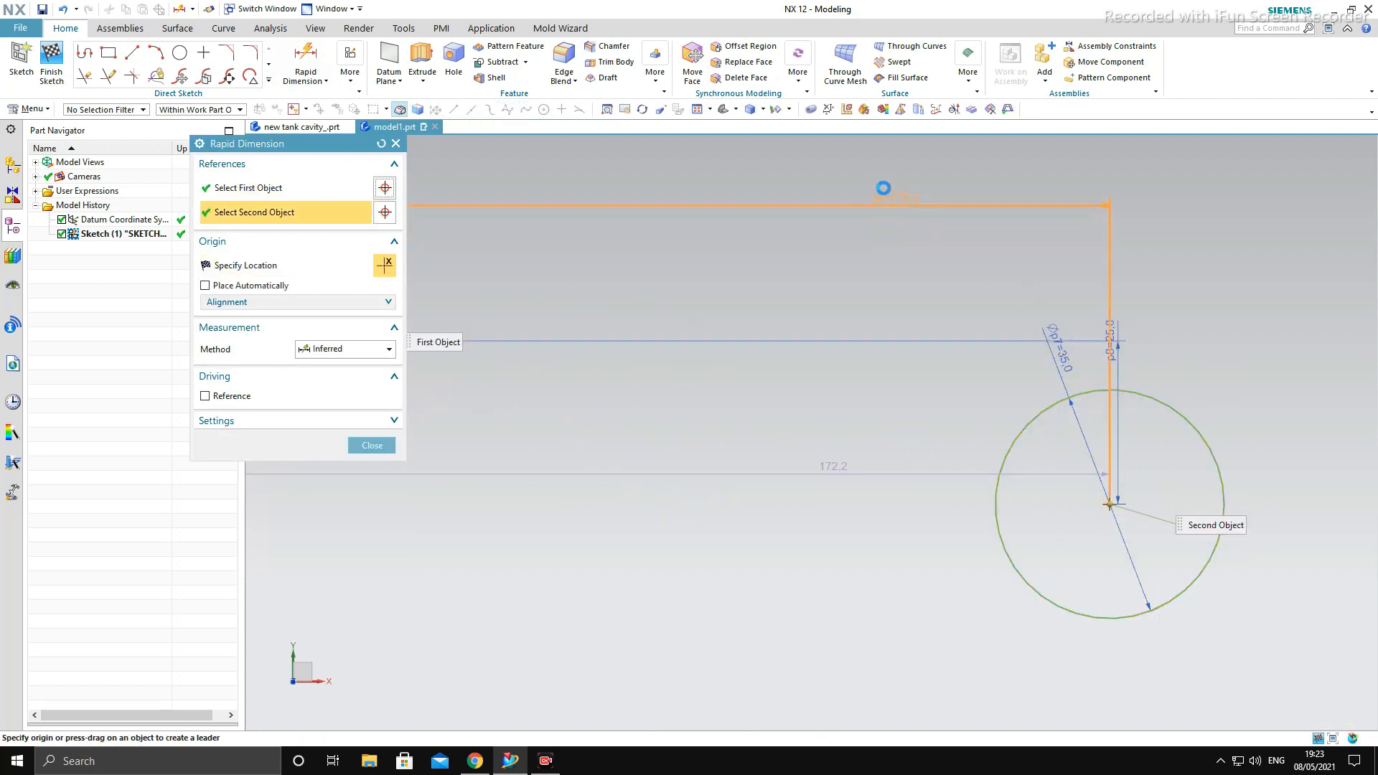
{"action": "left_click", "coordinate": [847, 163]}
{"action": "type", "text": "25"}
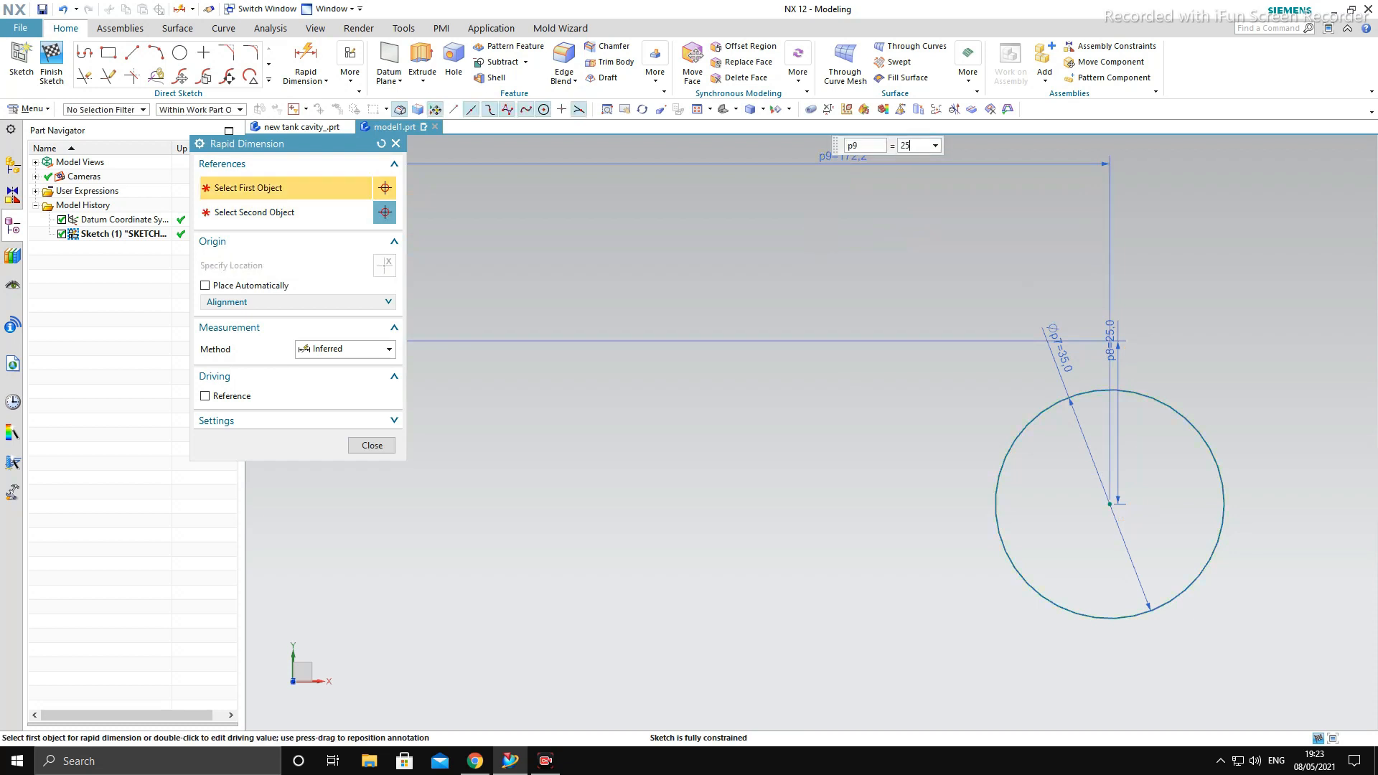
{"action": "type", "text": "0"}
{"action": "key", "text": "Return"}
{"action": "key", "text": "Escape"}
{"action": "scroll", "coordinate": [784, 382], "scroll_direction": "down", "scroll_amount": 10}
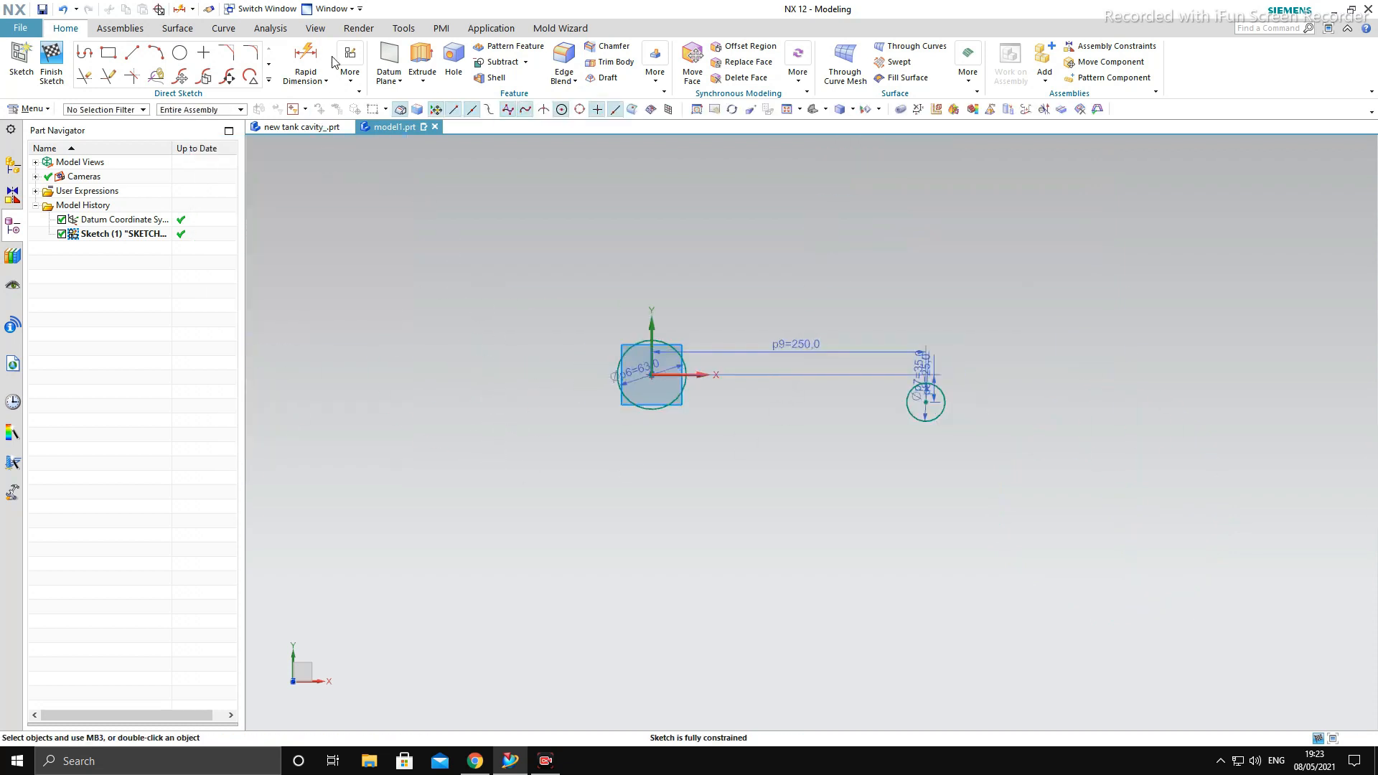
- Try to add a second vertical dimension between the two circle centers and delete that extra dimension
{"action": "left_click", "coordinate": [660, 402]}
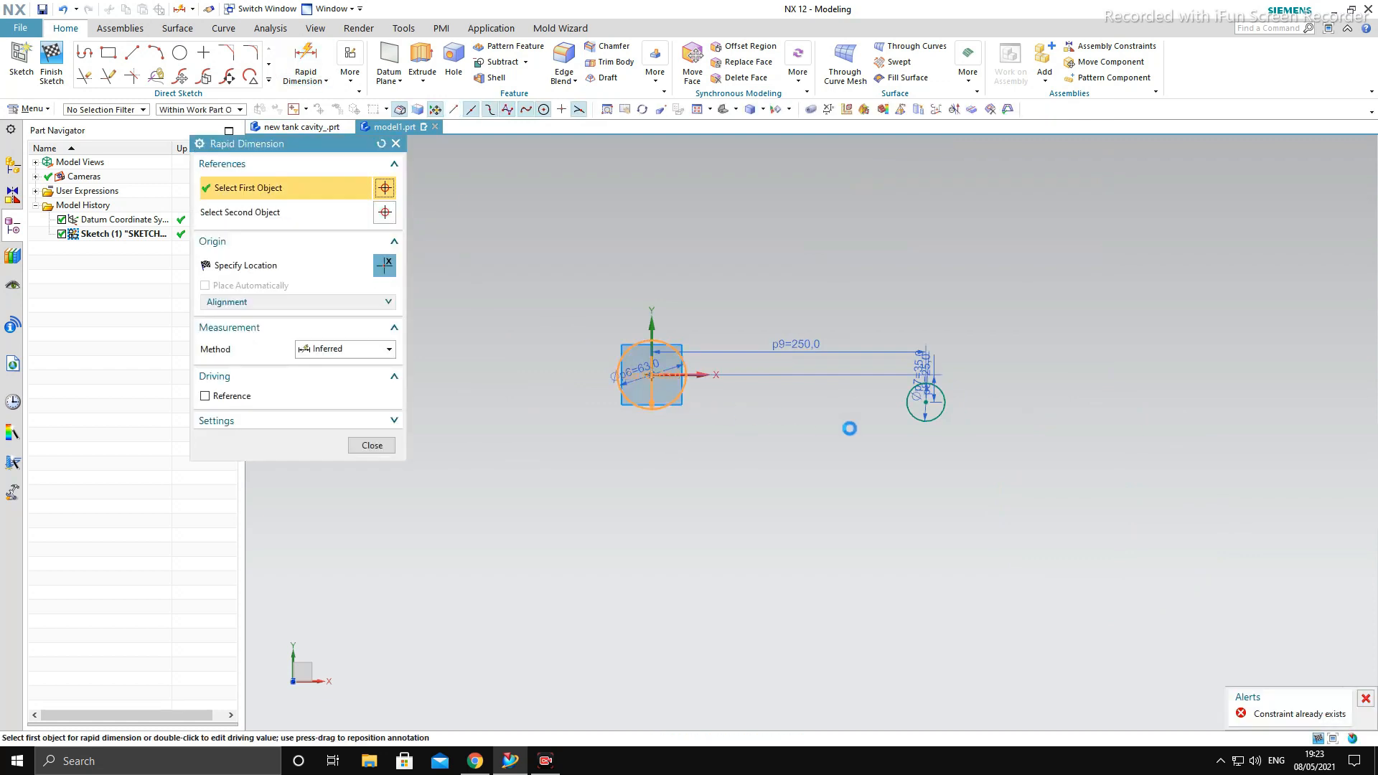
{"action": "left_click", "coordinate": [924, 401]}
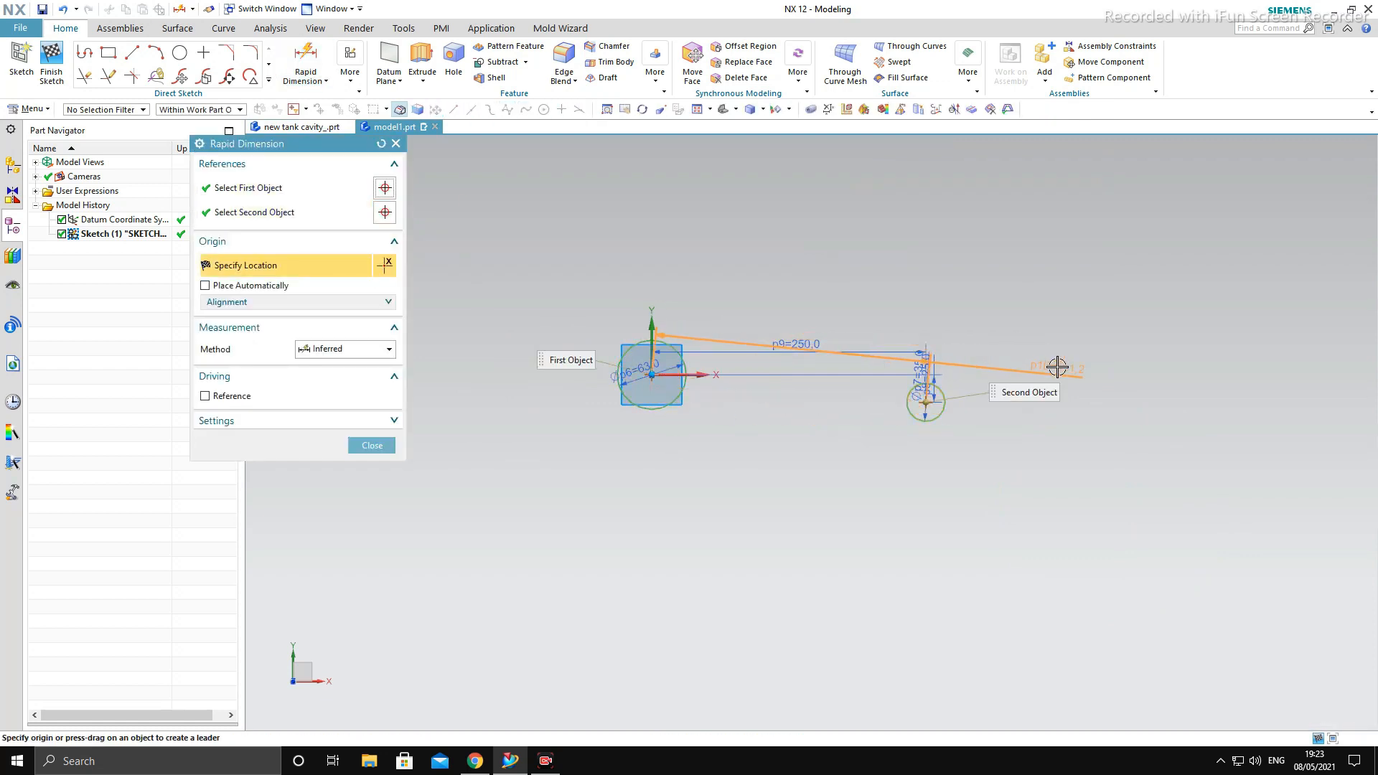
{"action": "left_click", "coordinate": [1159, 399]}
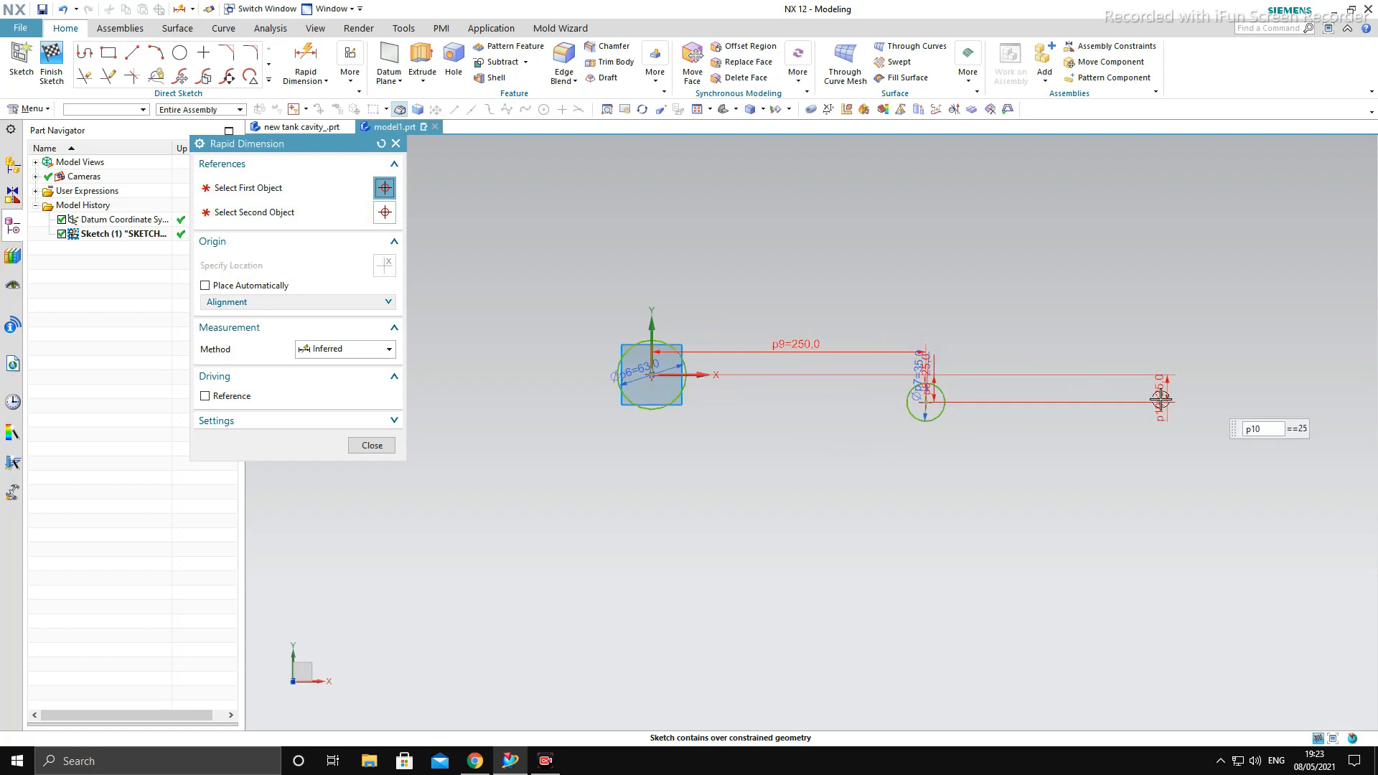
{"action": "key", "text": "Escape"}
{"action": "scroll", "coordinate": [1019, 388], "scroll_direction": "up", "scroll_amount": 3}
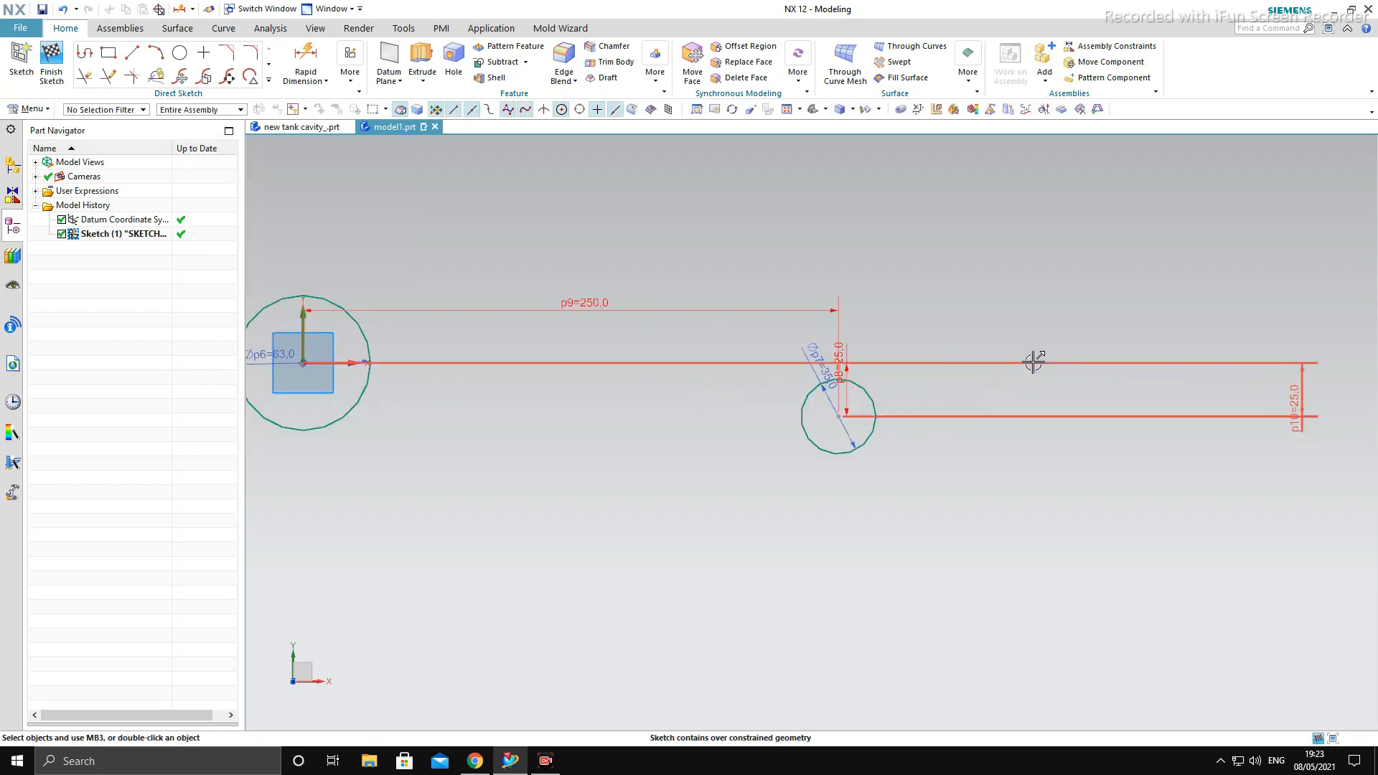
{"action": "left_click", "coordinate": [1034, 363]}
{"action": "key", "text": "Delete"}
- Set the vertical offset of the small circle's center from the X axis to 0 mm
{"action": "double_click", "coordinate": [848, 368]}
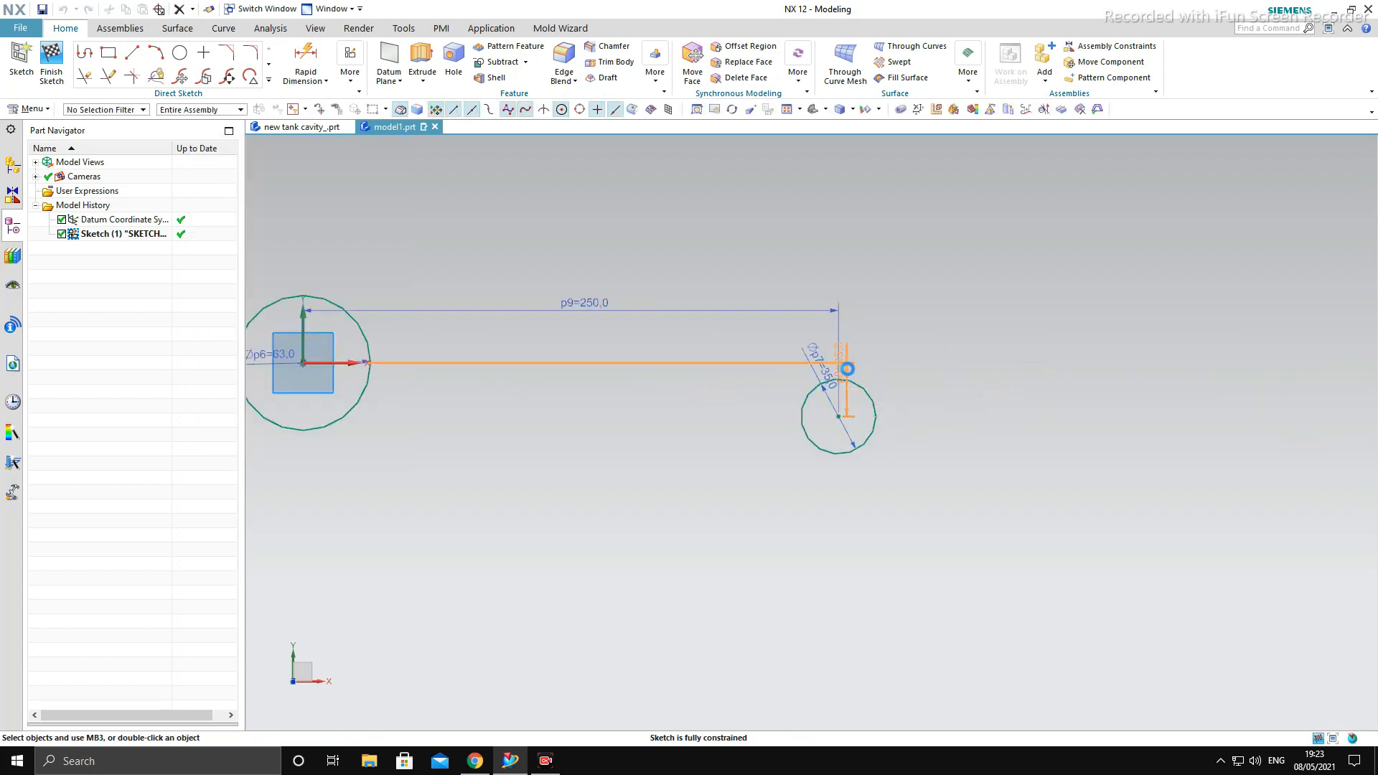
{"action": "key", "text": "Return"}
{"action": "scroll", "coordinate": [962, 431], "scroll_direction": "down", "scroll_amount": 4}
{"action": "key", "text": "Escape"}
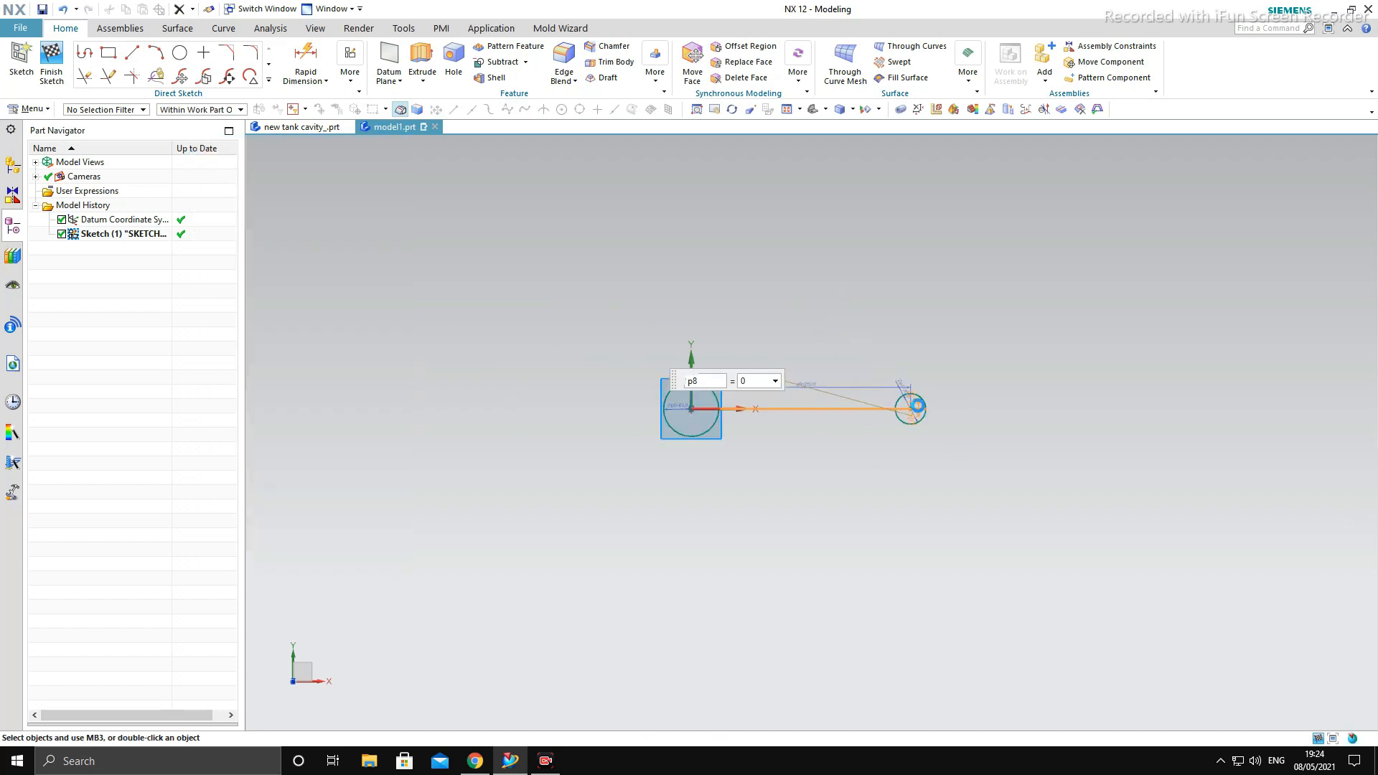
{"action": "scroll", "coordinate": [908, 395], "scroll_direction": "up", "scroll_amount": 5}
{"action": "scroll", "coordinate": [933, 424], "scroll_direction": "up", "scroll_amount": 5}
{"action": "scroll", "coordinate": [1178, 421], "scroll_direction": "down", "scroll_amount": 6}
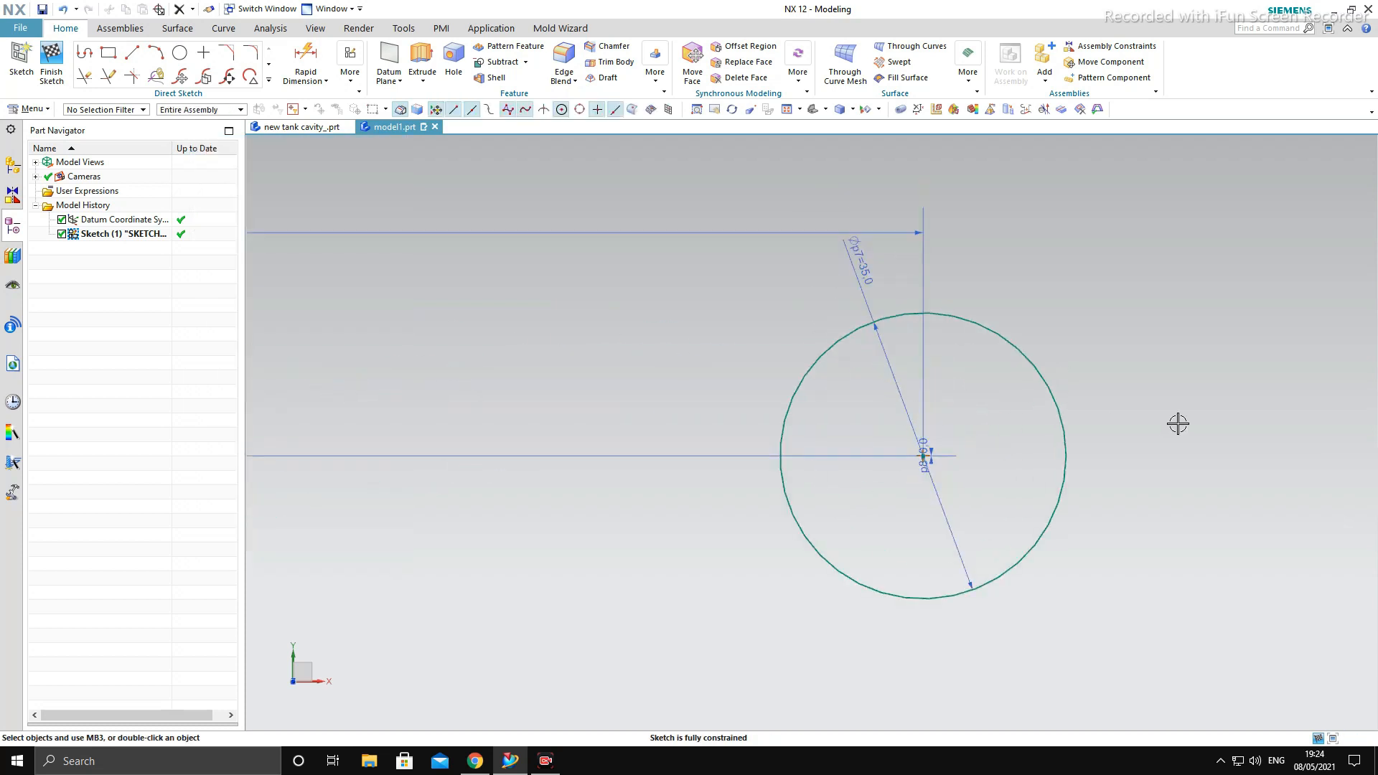
{"action": "scroll", "coordinate": [557, 435], "scroll_direction": "up", "scroll_amount": 4}
{"action": "scroll", "coordinate": [557, 435], "scroll_direction": "down", "scroll_amount": 8}
{"action": "scroll", "coordinate": [1113, 604], "scroll_direction": "up", "scroll_amount": 3}
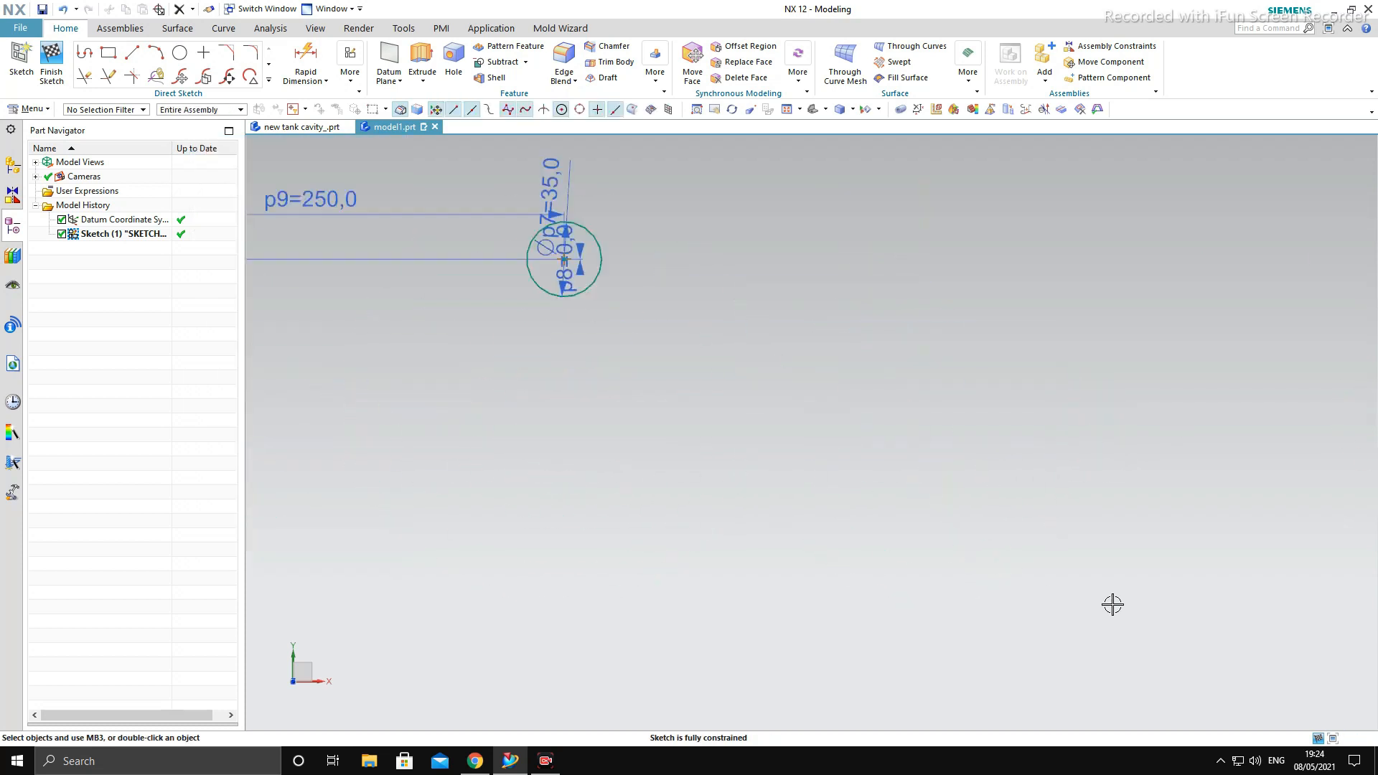
{"action": "scroll", "coordinate": [785, 587], "scroll_direction": "down", "scroll_amount": 3}
{"action": "scroll", "coordinate": [643, 446], "scroll_direction": "up", "scroll_amount": 4}
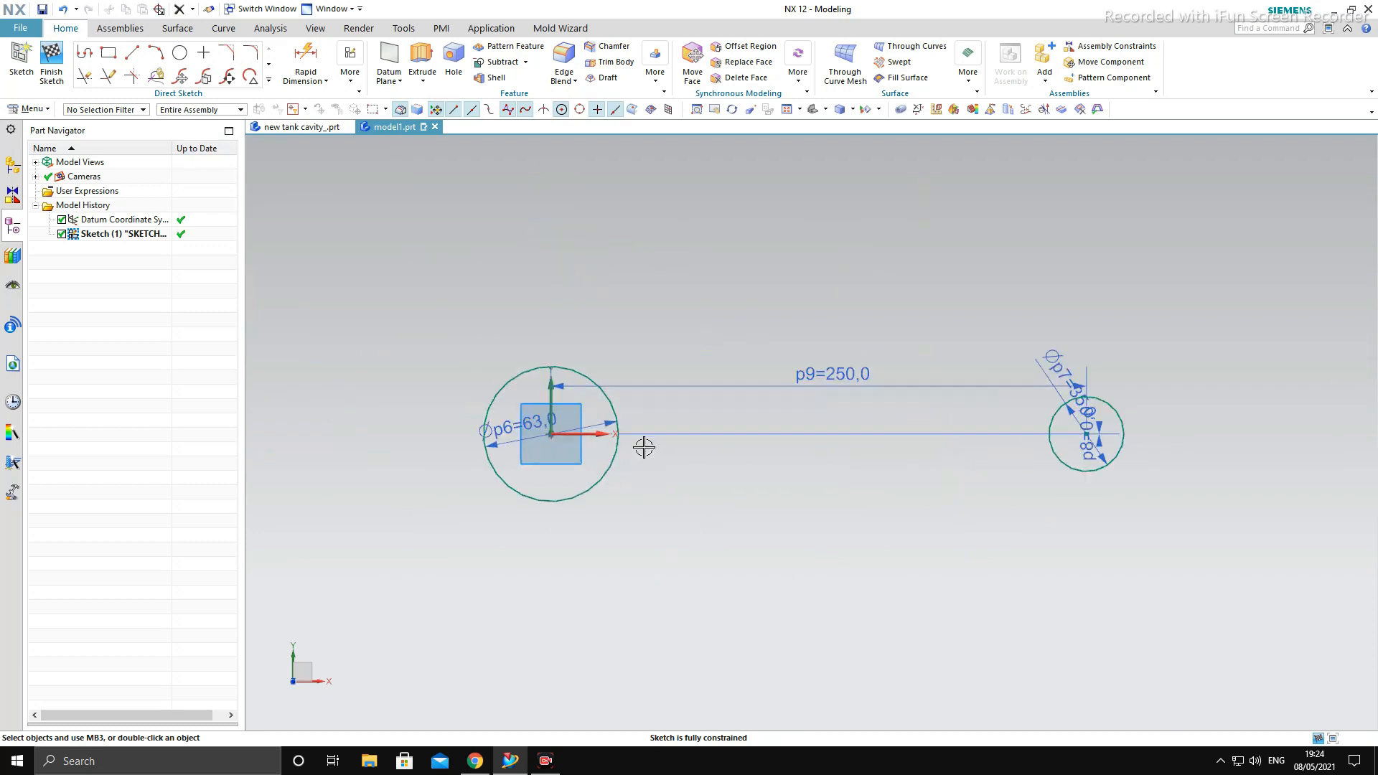
{"action": "left_click", "coordinate": [132, 55]}
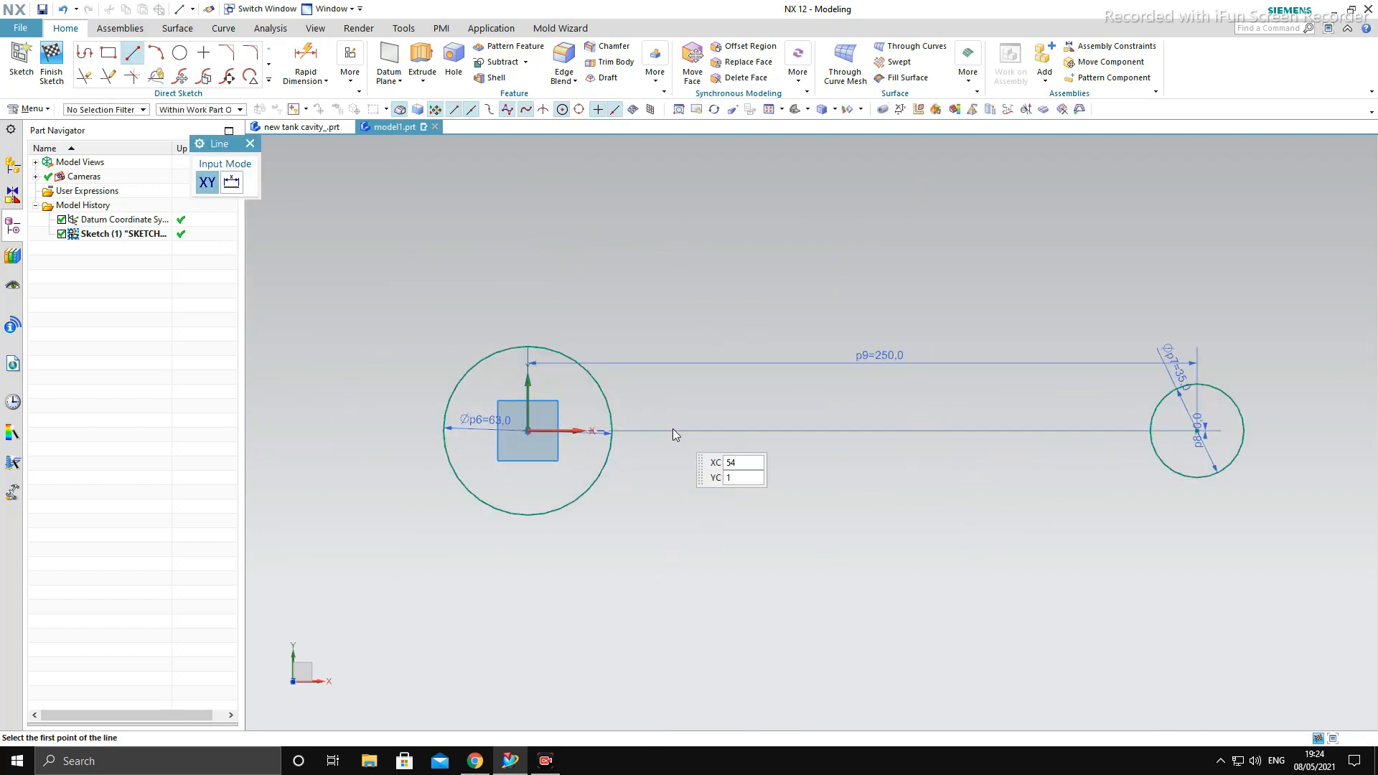
{"action": "left_click", "coordinate": [584, 361]}
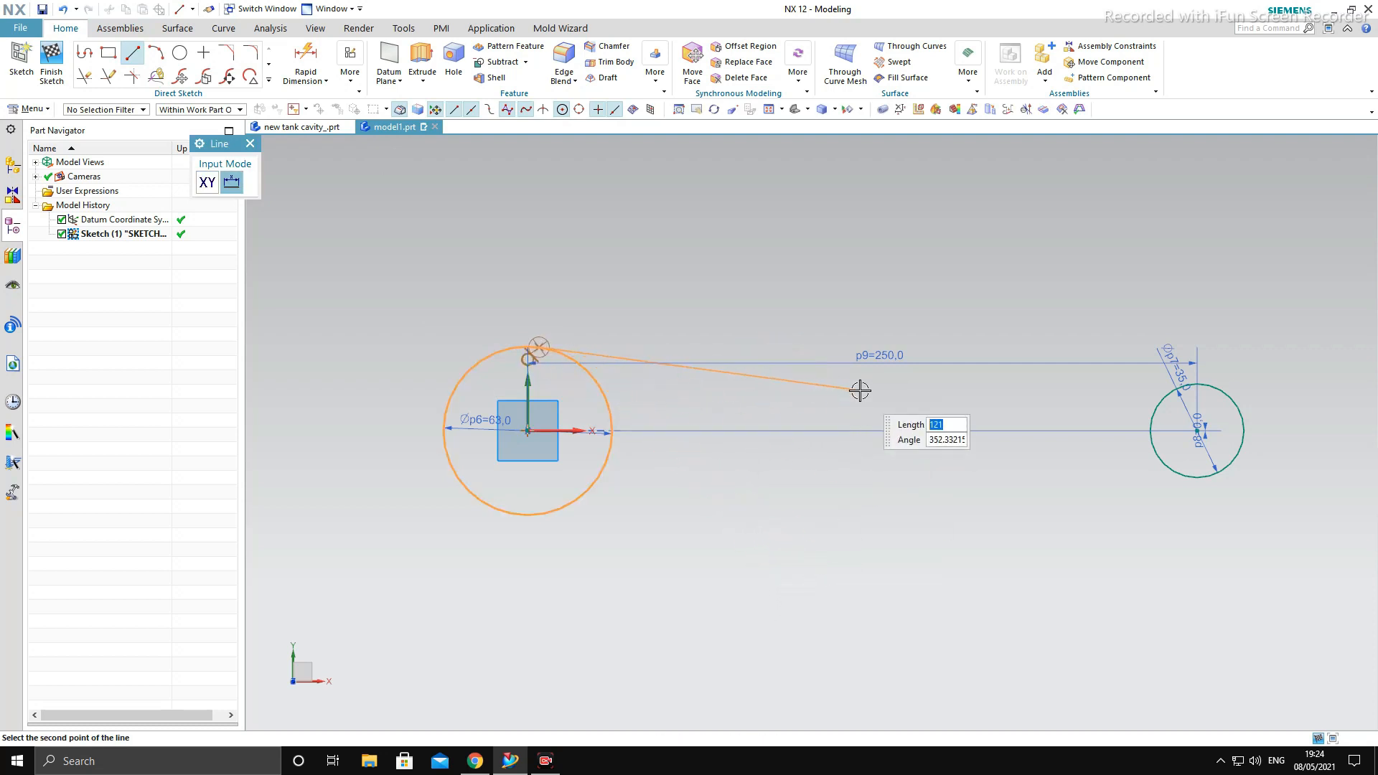
{"action": "key", "text": "Escape"}
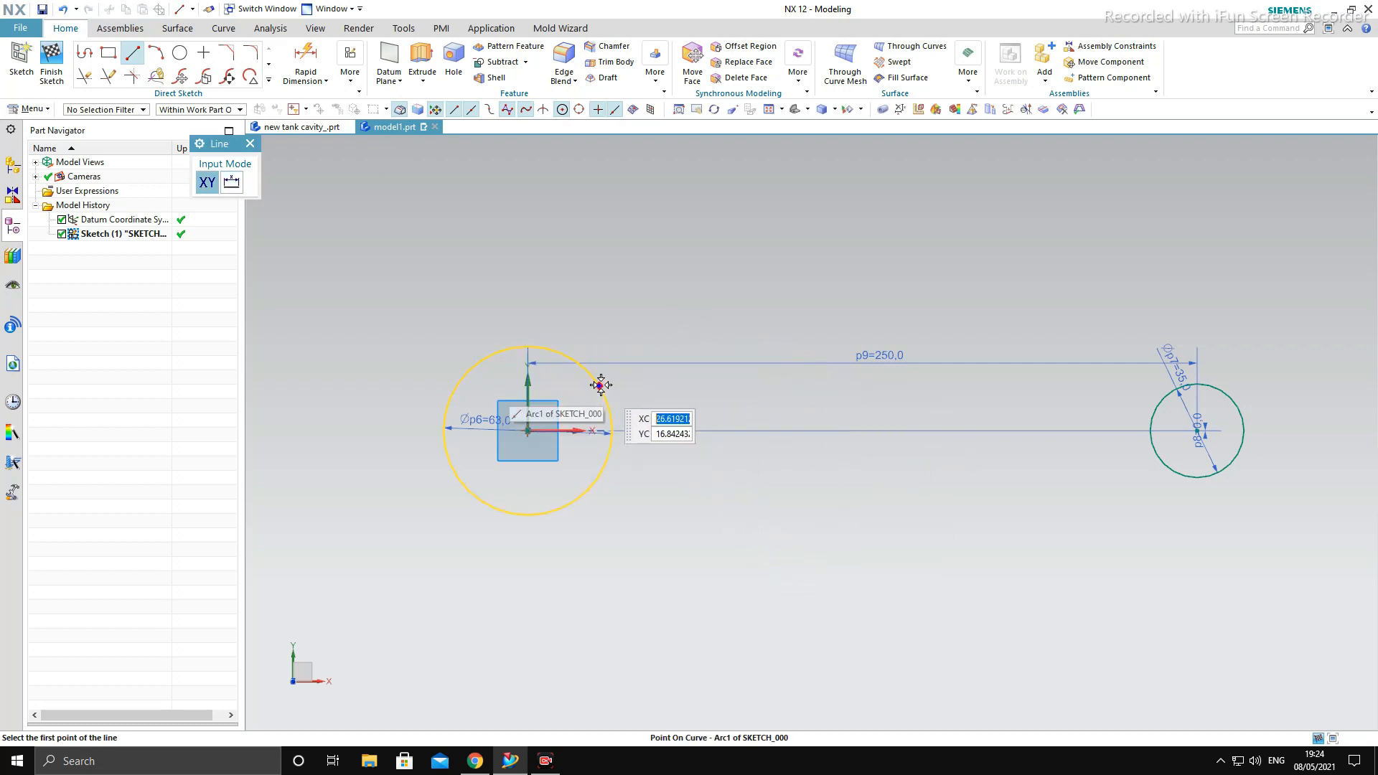
{"action": "left_click", "coordinate": [601, 385]}
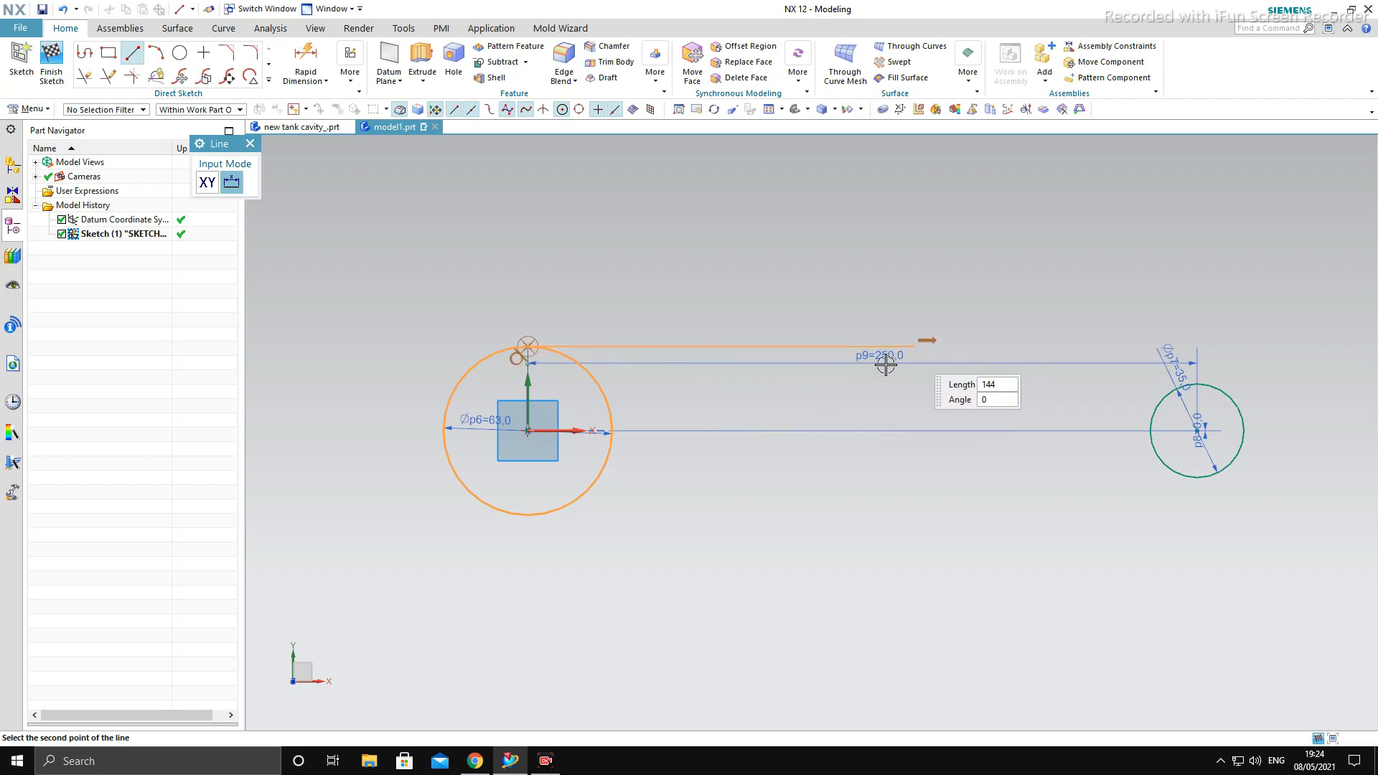
{"action": "key", "text": "Escape"}
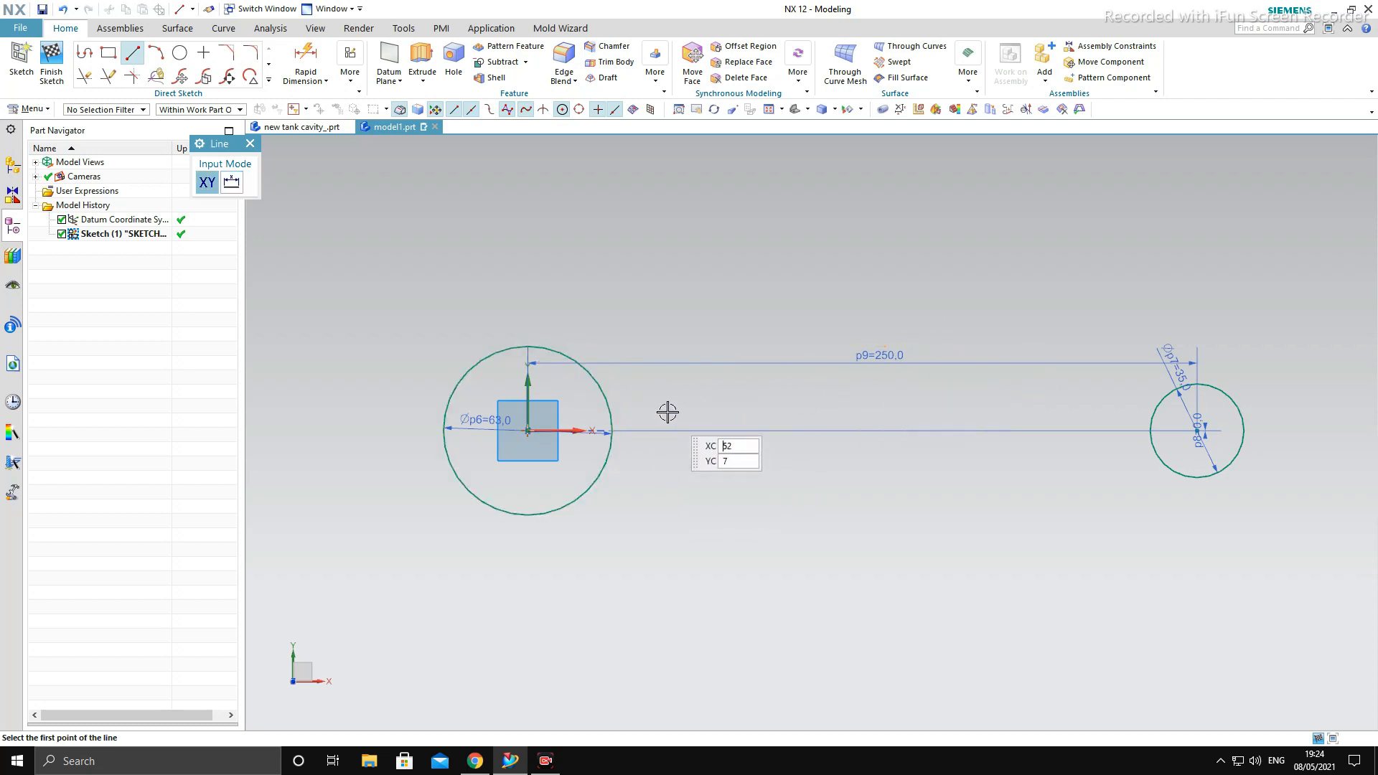
{"action": "left_click", "coordinate": [611, 430]}
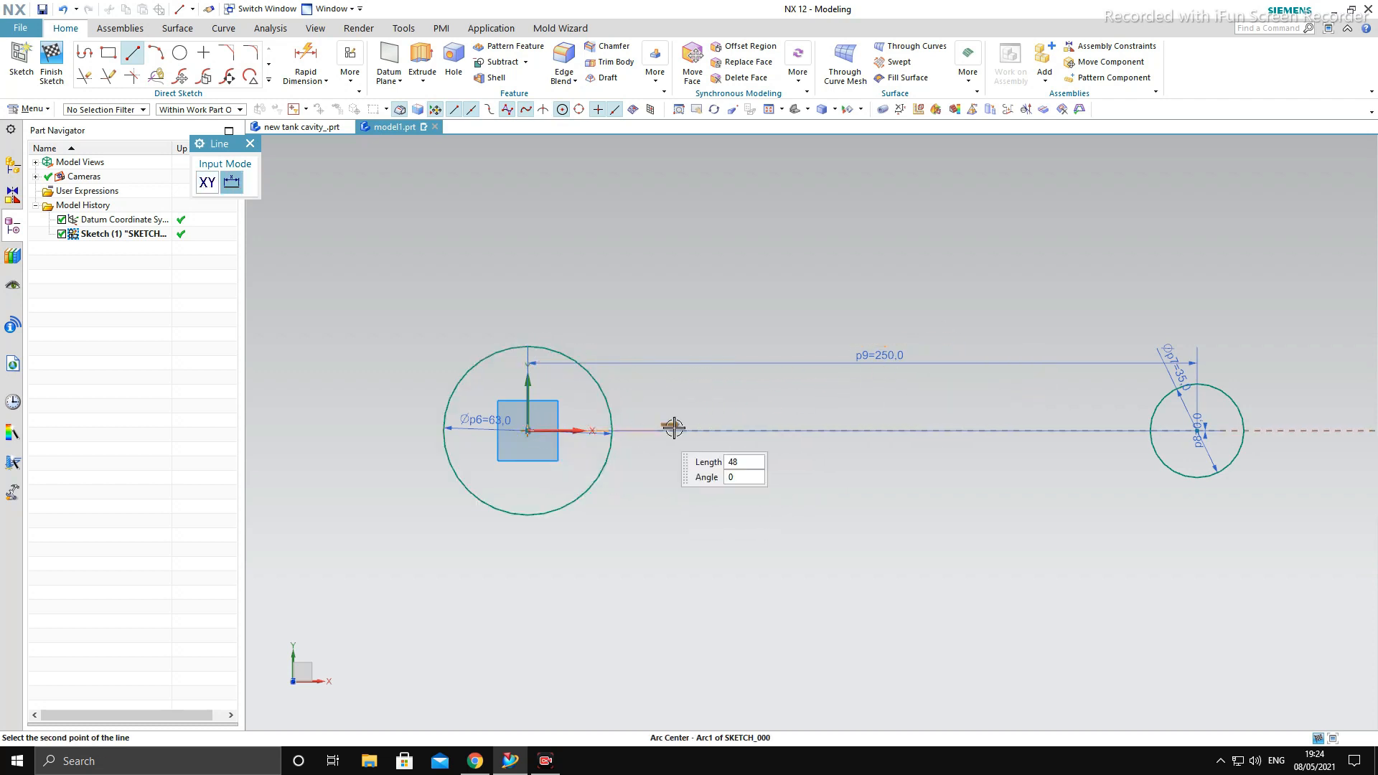
{"action": "key", "text": "Escape"}
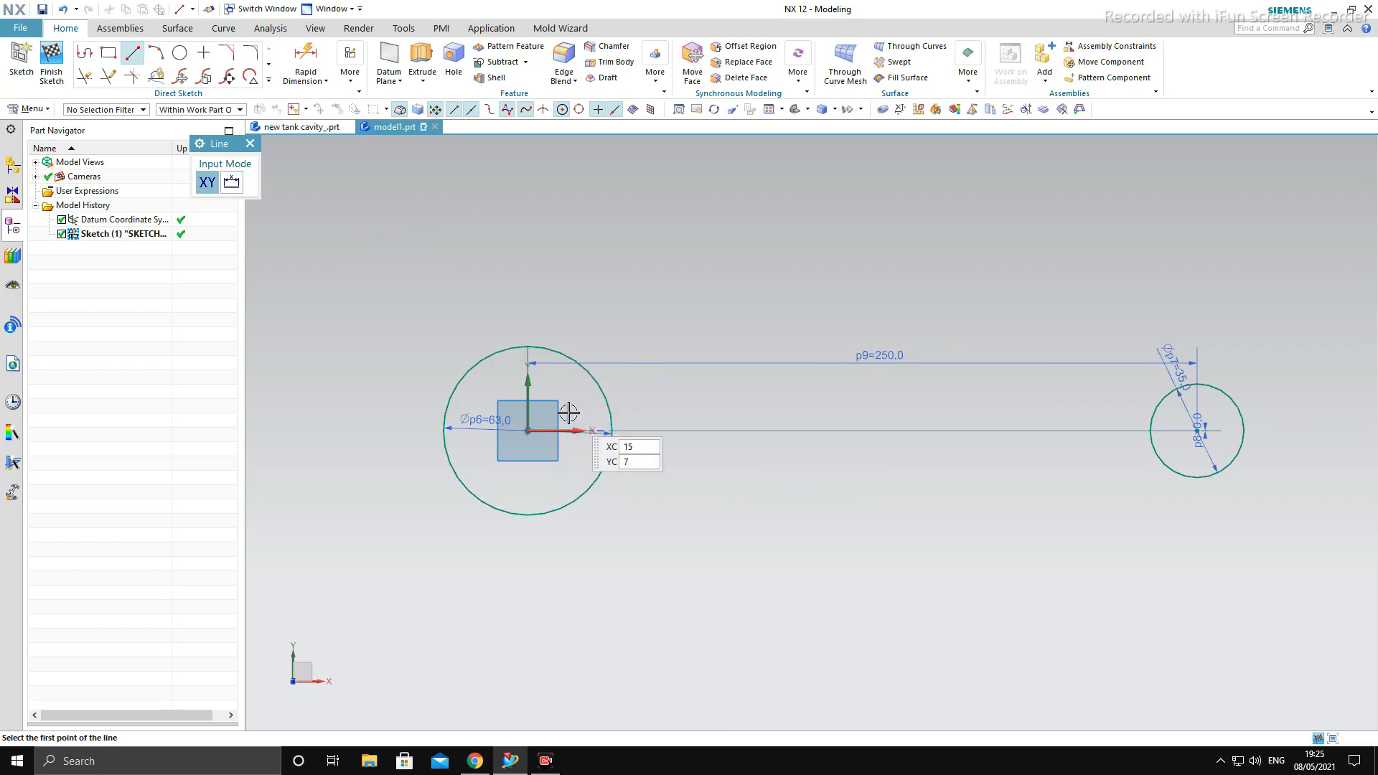
{"action": "left_click", "coordinate": [611, 394]}
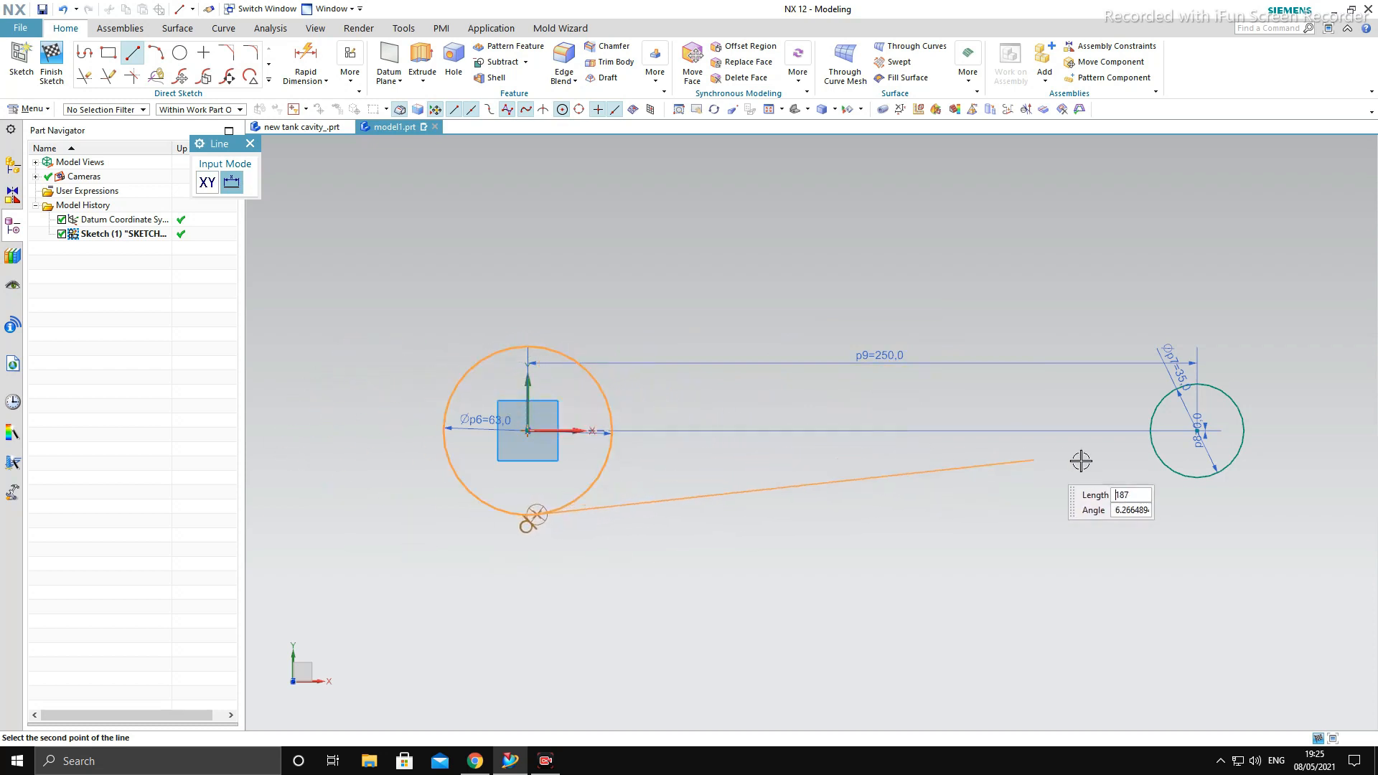
{"action": "key", "text": "Escape"}
{"action": "key", "text": "Escape"}
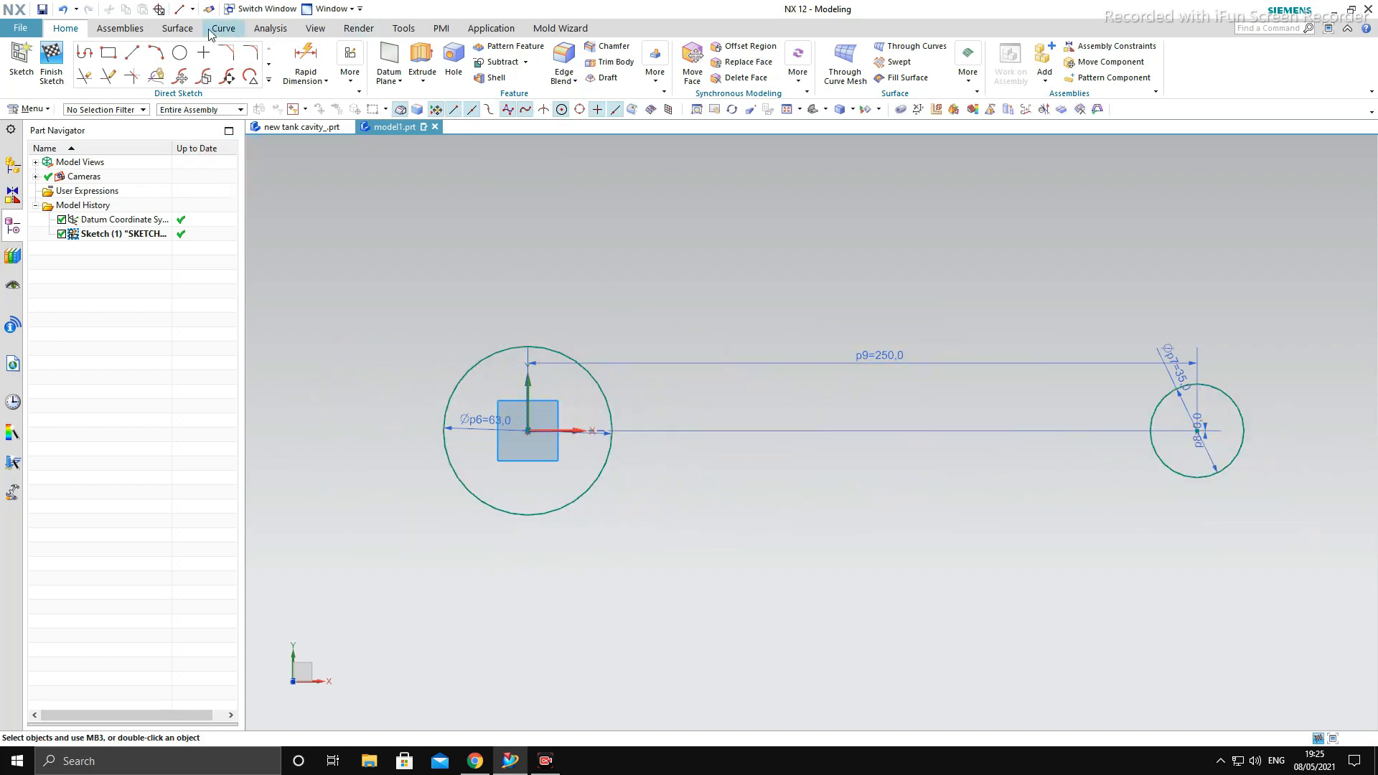
- Sketch a horizontal line about 83 mm long from the large circle's center along the X axis
{"action": "left_click", "coordinate": [132, 53]}
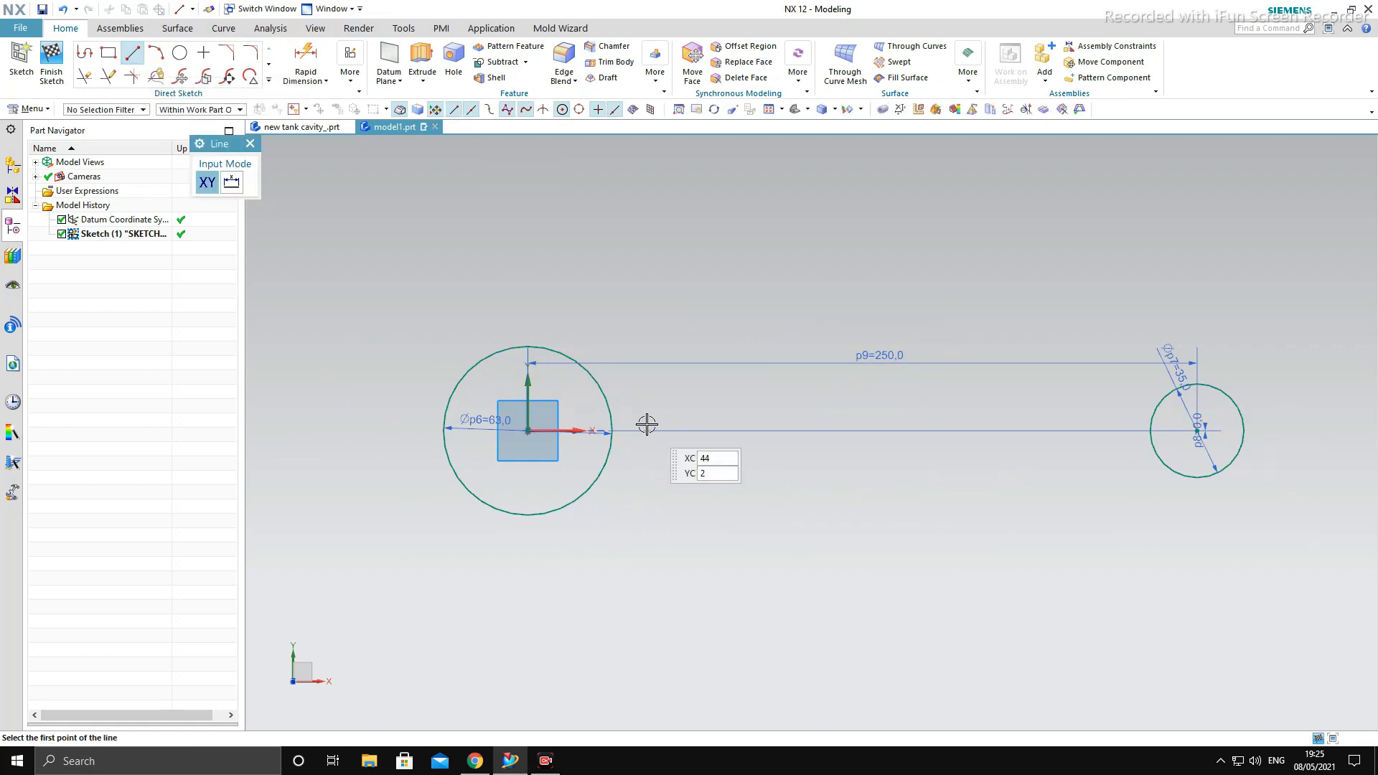
{"action": "scroll", "coordinate": [617, 416], "scroll_direction": "up", "scroll_amount": 1}
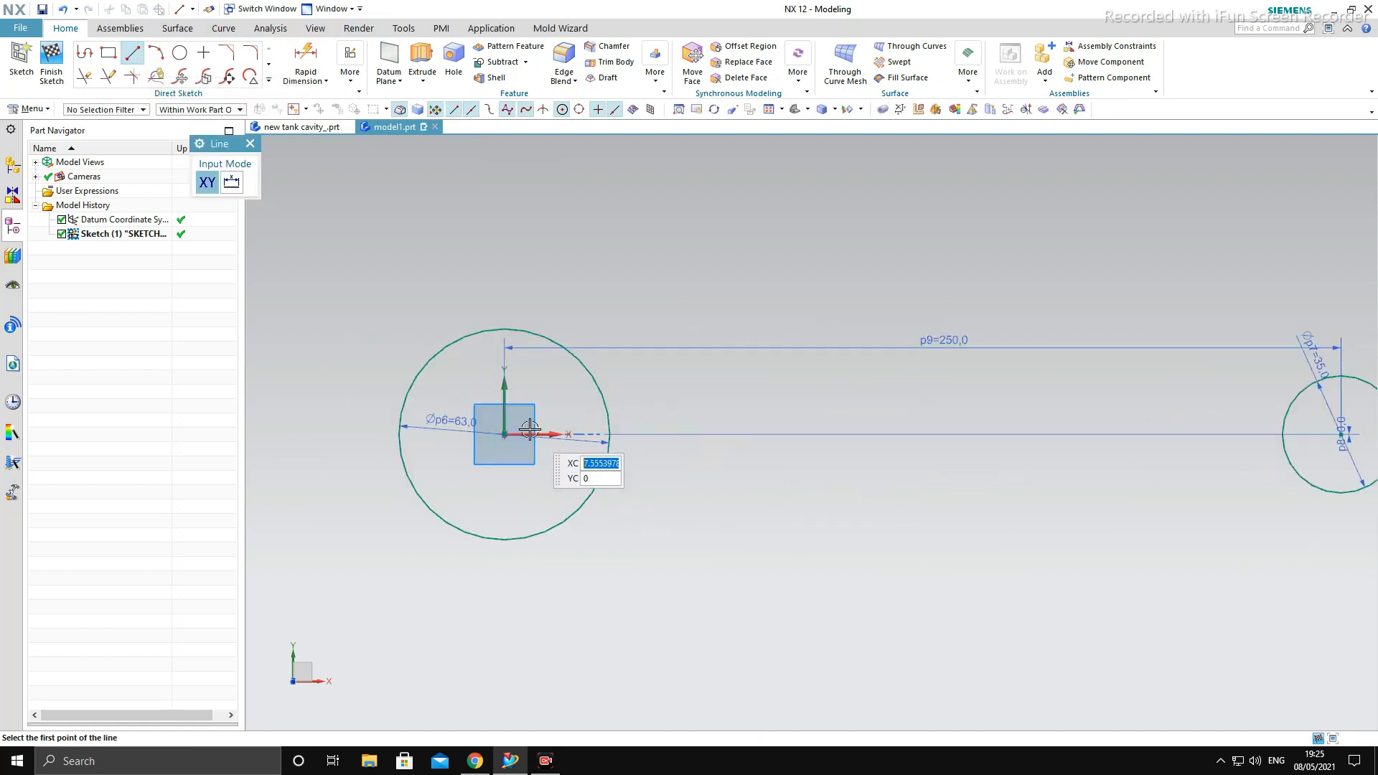
{"action": "left_click", "coordinate": [505, 433]}
{"action": "left_click", "coordinate": [783, 433]}
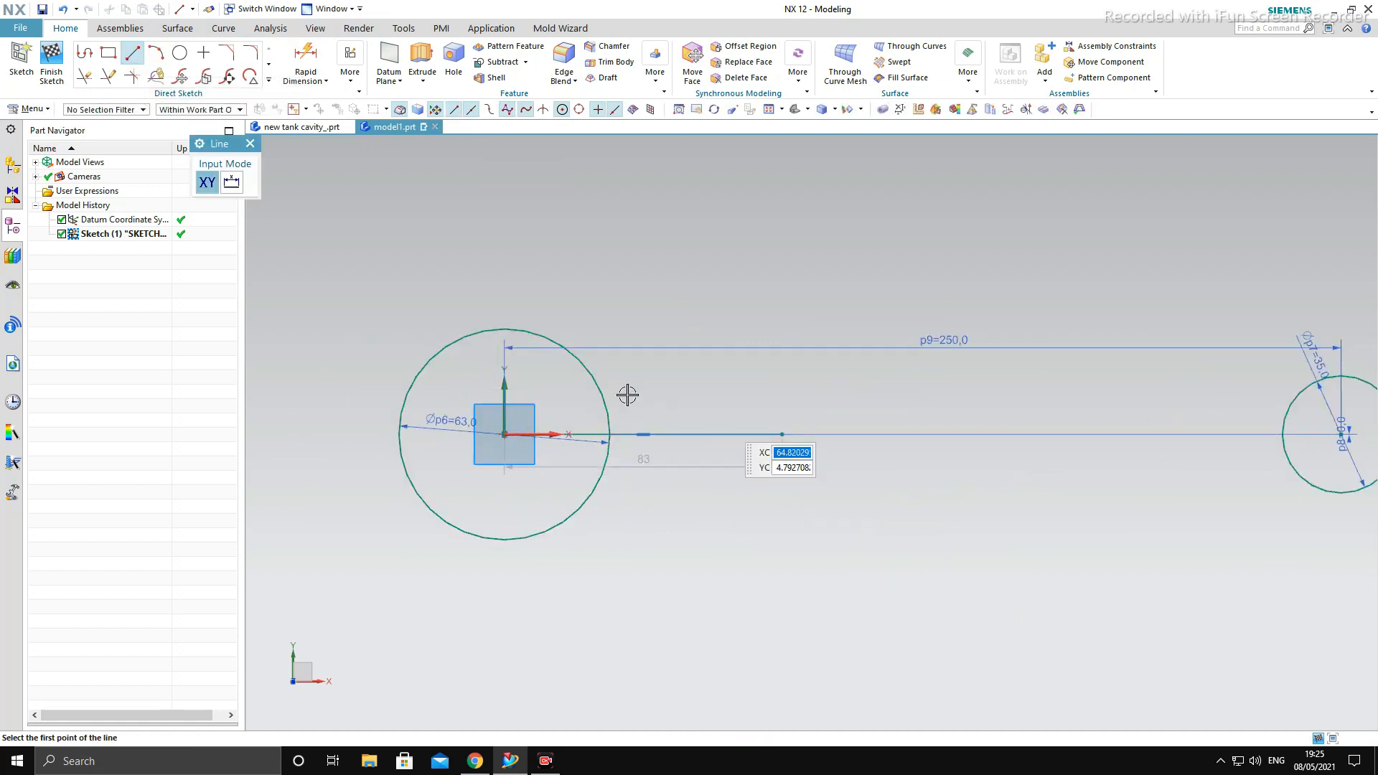
{"action": "scroll", "coordinate": [565, 383], "scroll_direction": "up", "scroll_amount": 1}
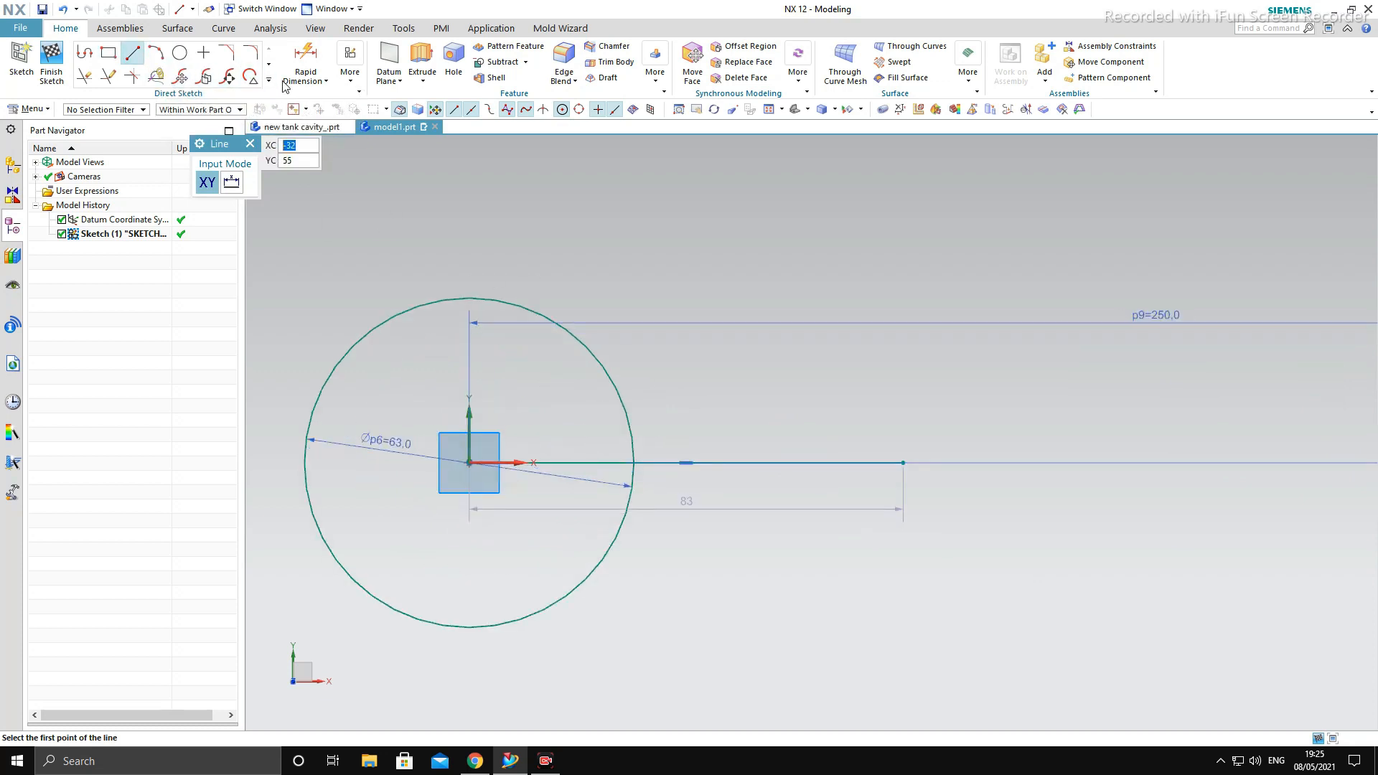
- Offset the horizontal line symmetrically to both sides by 16 mm
{"action": "left_click", "coordinate": [270, 84]}
{"action": "left_click", "coordinate": [181, 172]}
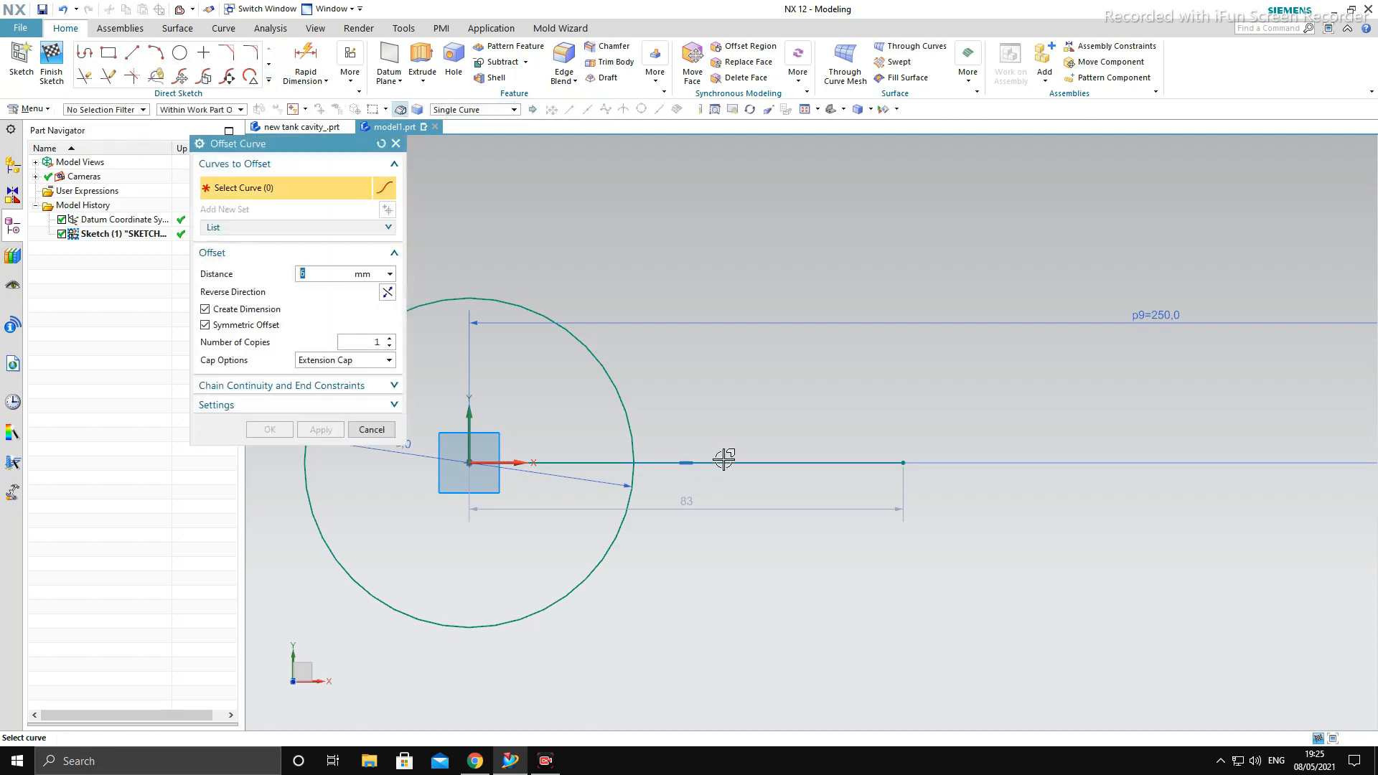
{"action": "left_click", "coordinate": [724, 462]}
{"action": "left_click_drag", "start_coordinate": [715, 504], "coordinate": [717, 556]}
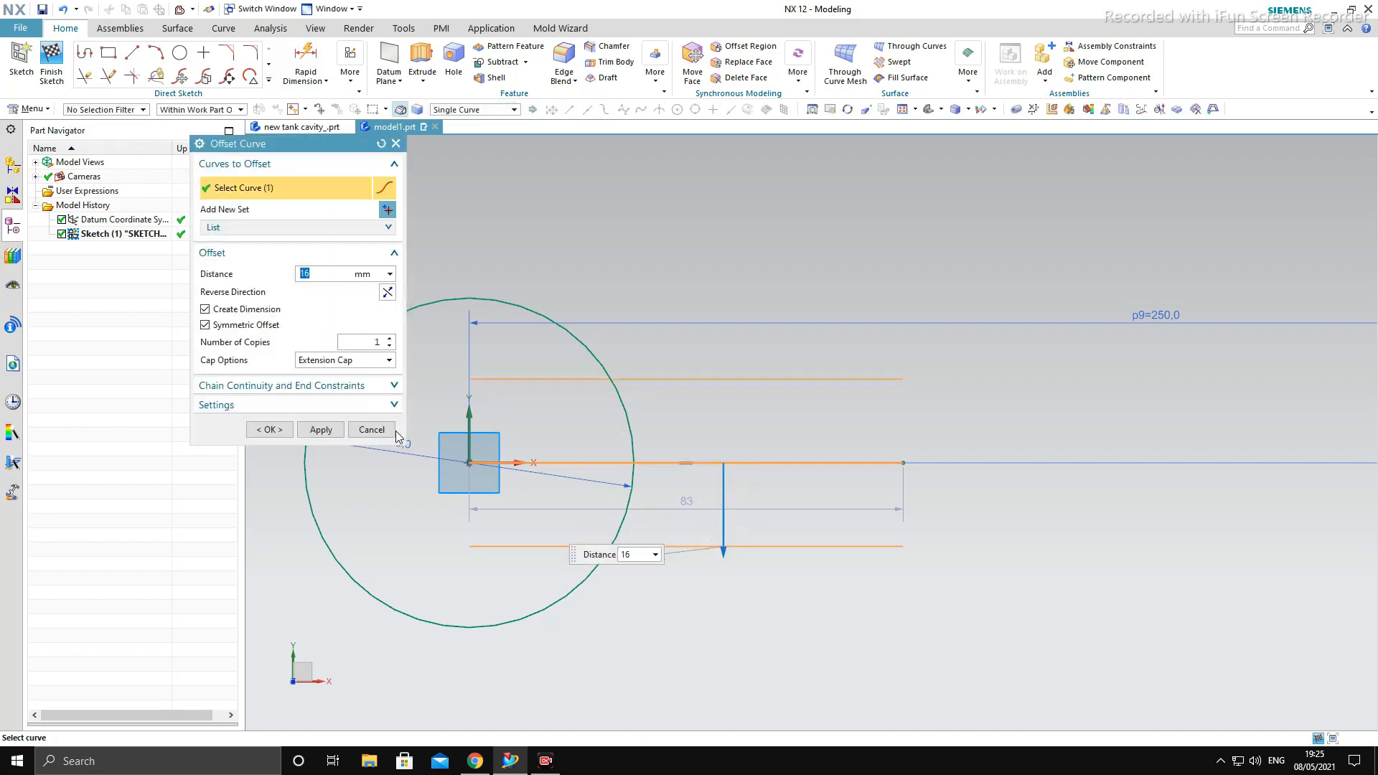
{"action": "left_click", "coordinate": [321, 429]}
{"action": "left_click", "coordinate": [371, 429]}
- Delete the offset constraints linking the two offset lines to the middle line
{"action": "scroll", "coordinate": [656, 394], "scroll_direction": "down", "scroll_amount": 3}
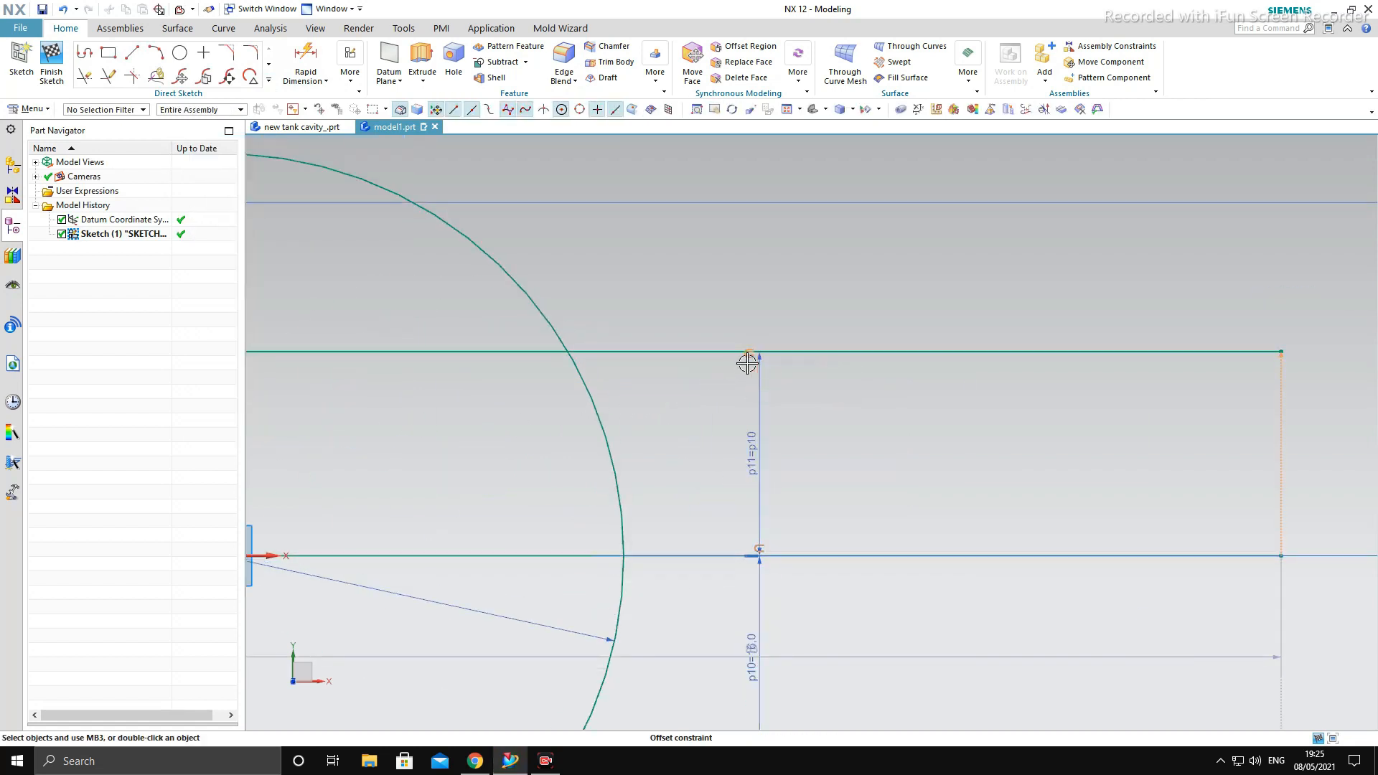
{"action": "scroll", "coordinate": [728, 367], "scroll_direction": "up", "scroll_amount": 4}
{"action": "scroll", "coordinate": [772, 532], "scroll_direction": "down", "scroll_amount": 3}
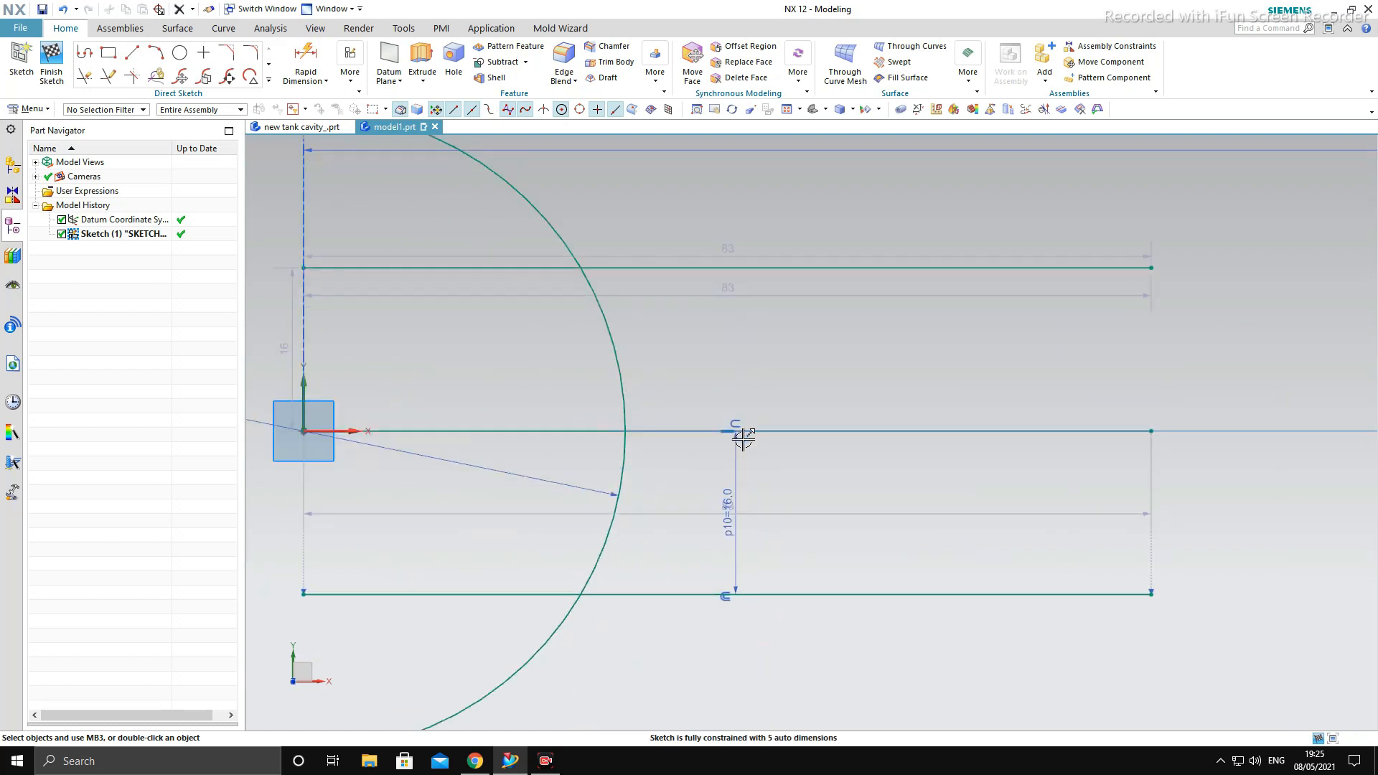
{"action": "scroll", "coordinate": [807, 492], "scroll_direction": "up", "scroll_amount": 2}
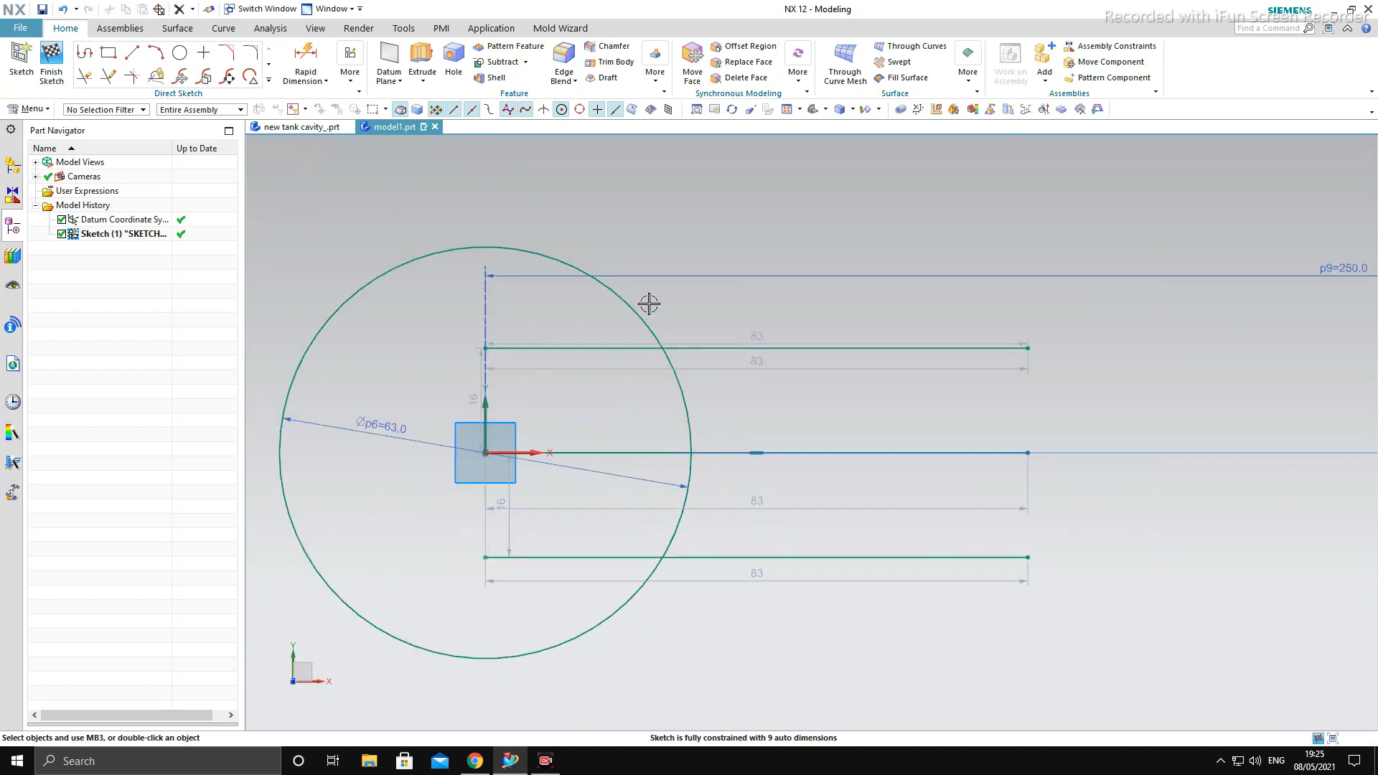
- Trim away the whole middle line and the portions of both offset lines inside the large circle
{"action": "left_click", "coordinate": [84, 75]}
{"action": "left_click", "coordinate": [862, 453]}
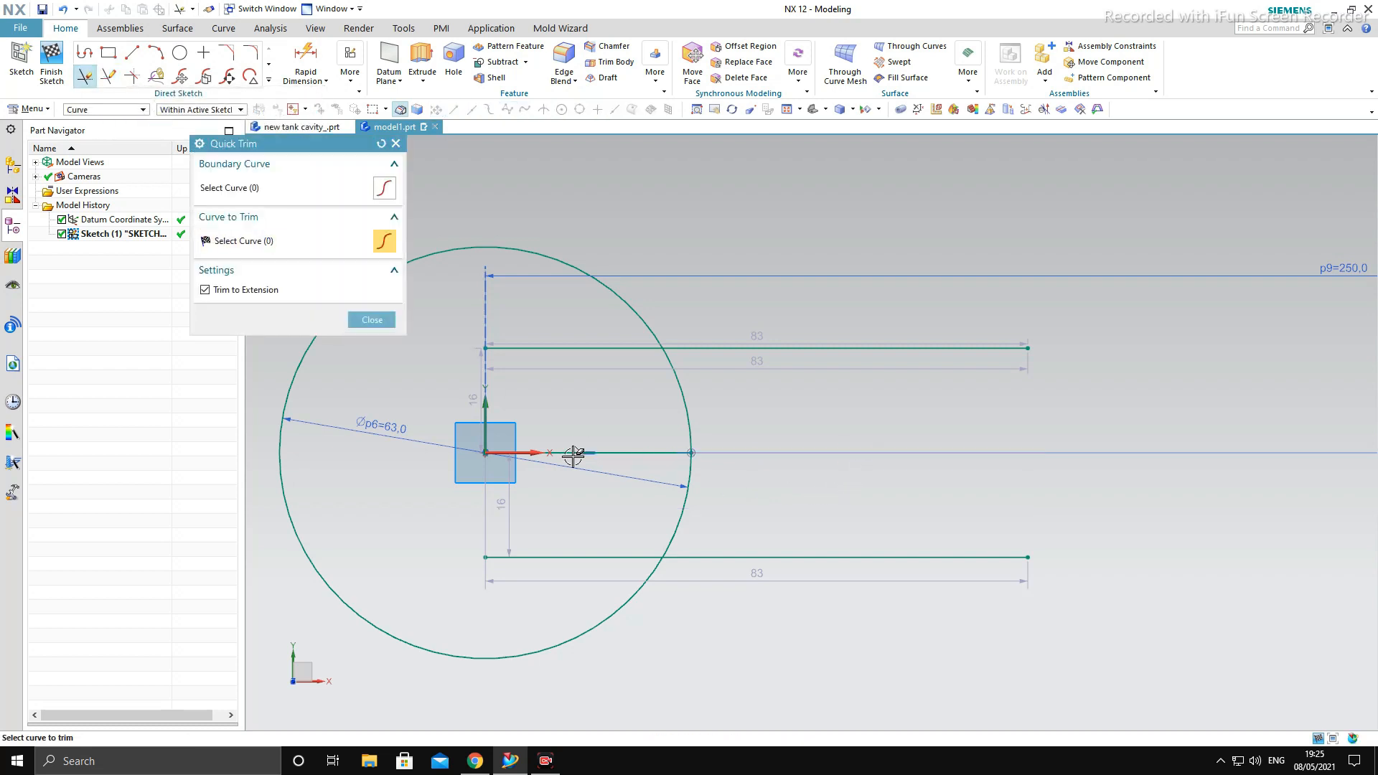
{"action": "left_click", "coordinate": [551, 348]}
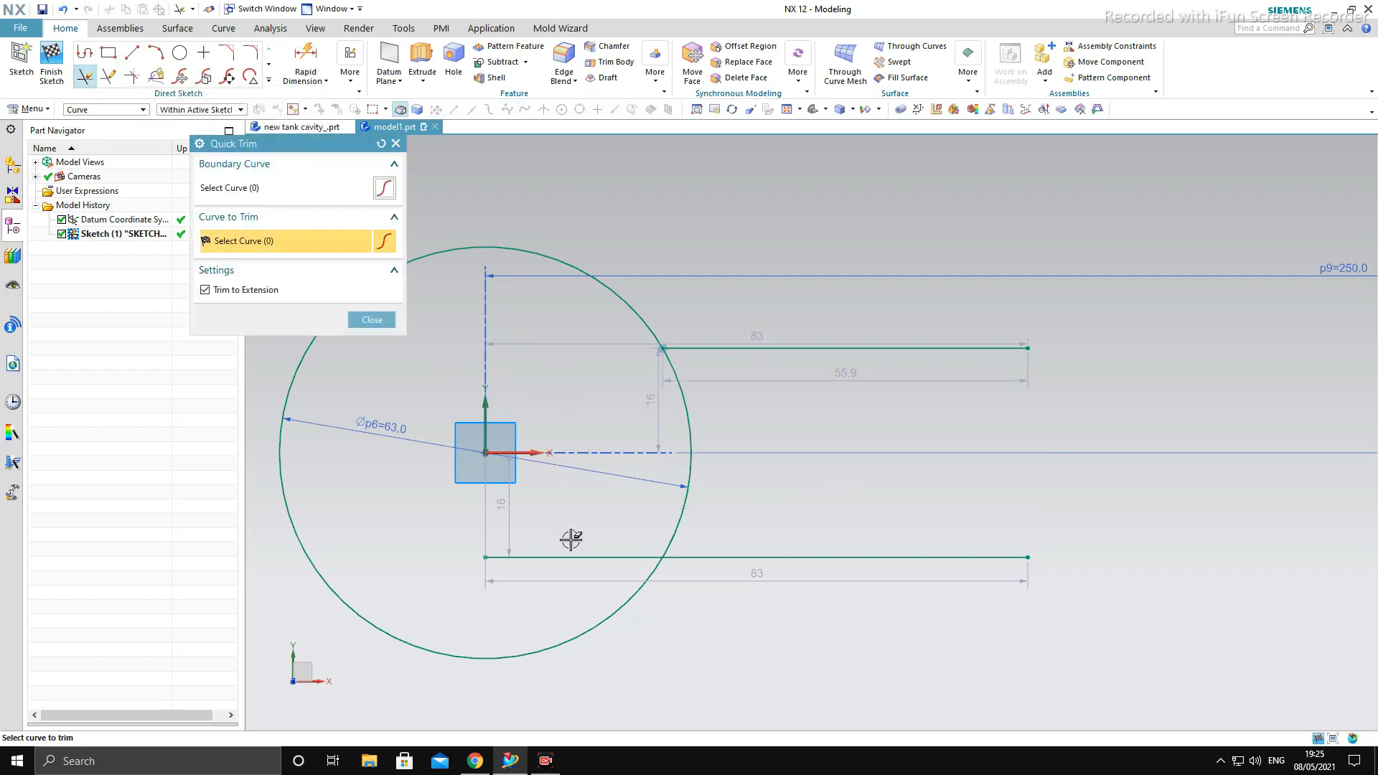
{"action": "left_click", "coordinate": [562, 558]}
{"action": "left_click", "coordinate": [379, 319]}
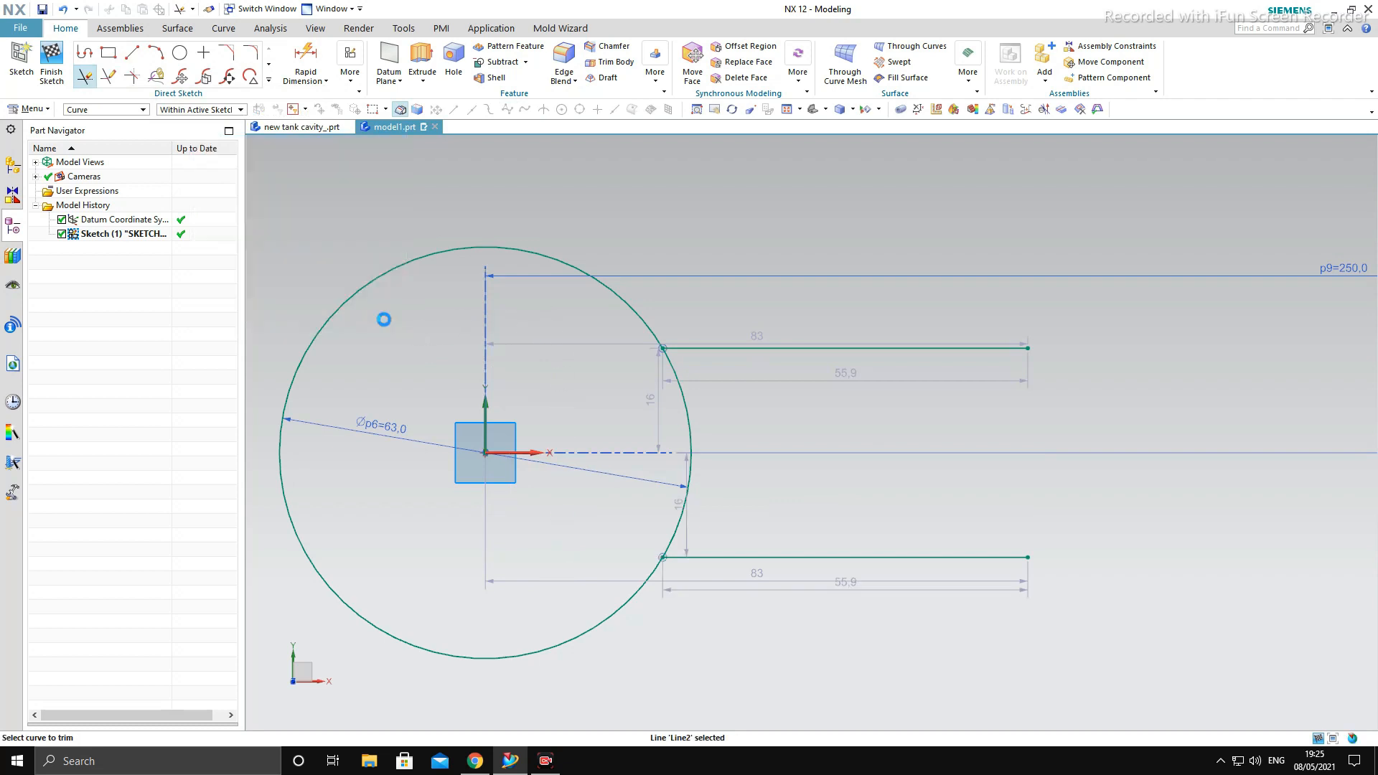
- Draw a vertical line joining the free ends of the two horizontal lines
{"action": "left_click", "coordinate": [132, 53]}
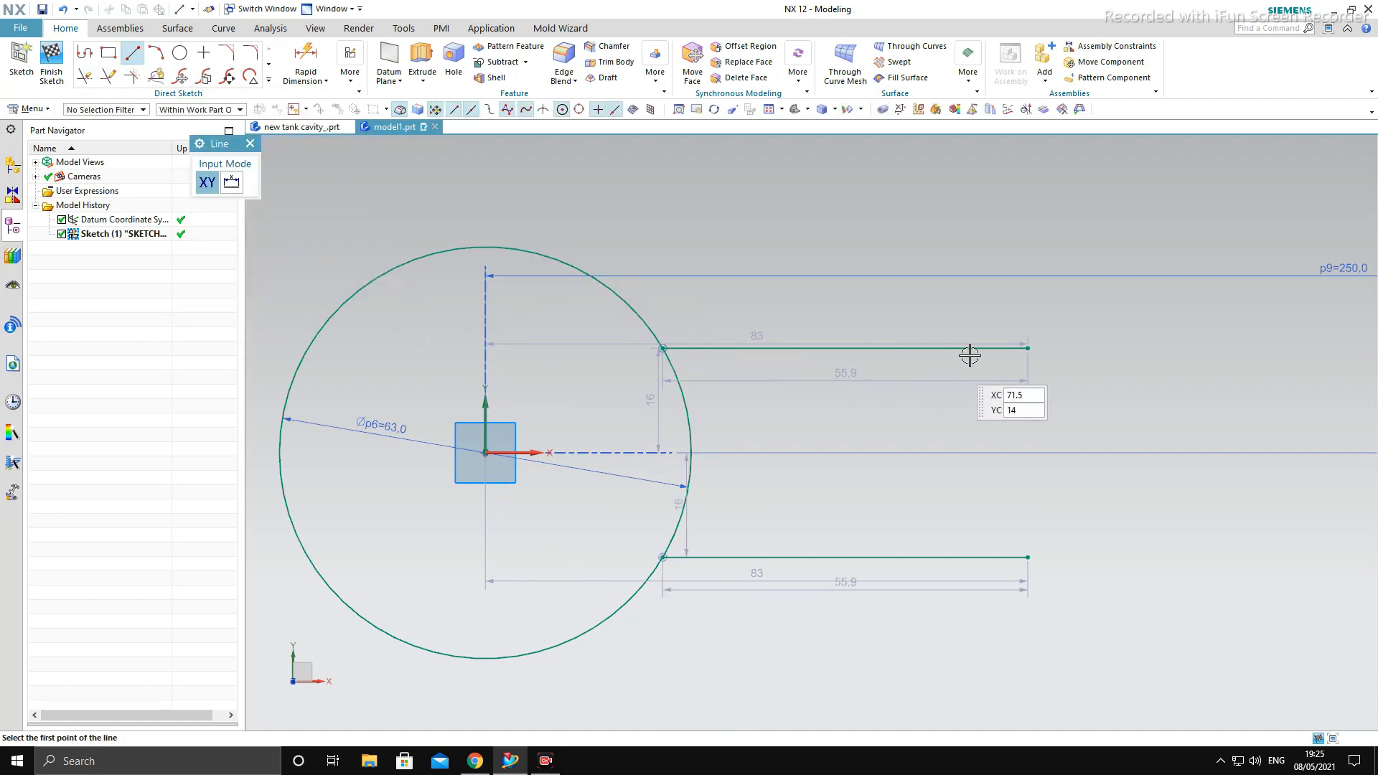
{"action": "left_click", "coordinate": [1036, 351]}
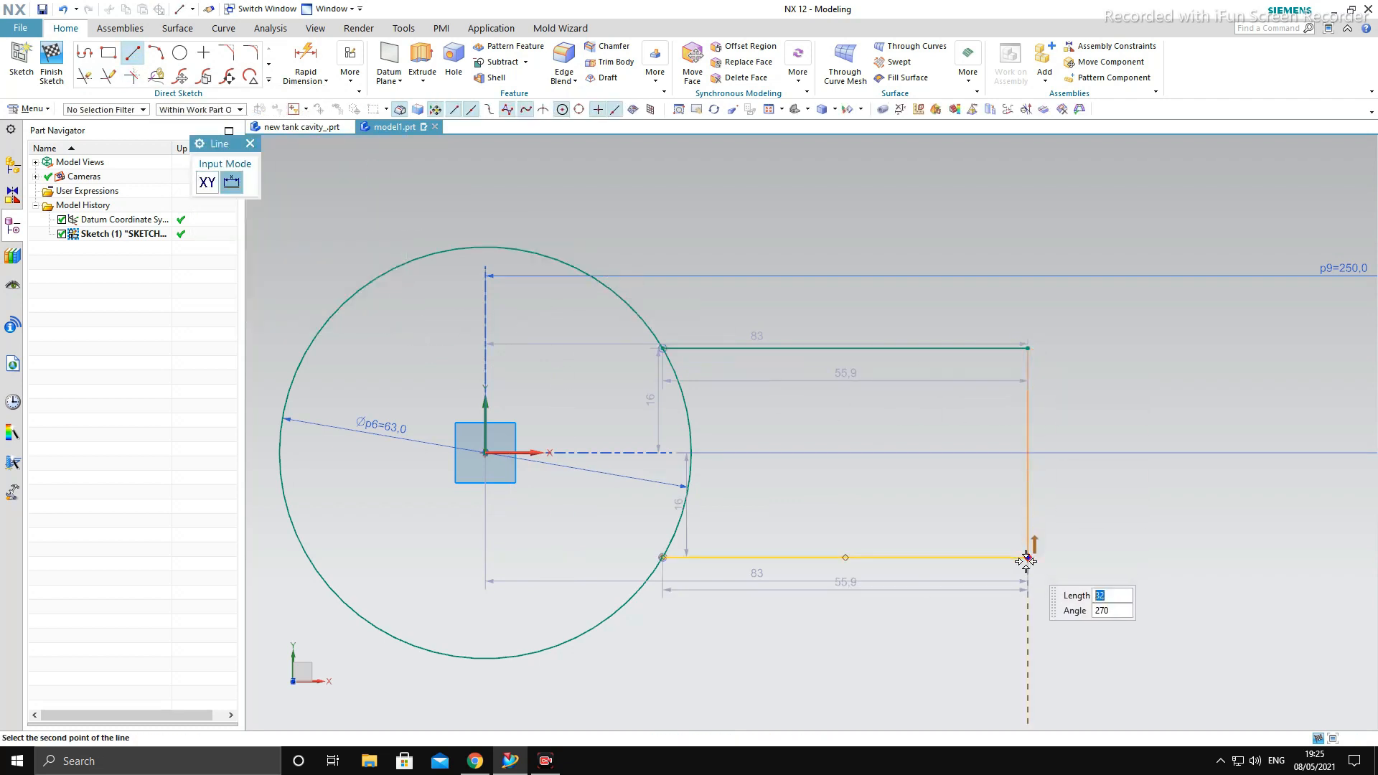
{"action": "left_click", "coordinate": [1029, 557]}
{"action": "scroll", "coordinate": [960, 575], "scroll_direction": "down", "scroll_amount": 4}
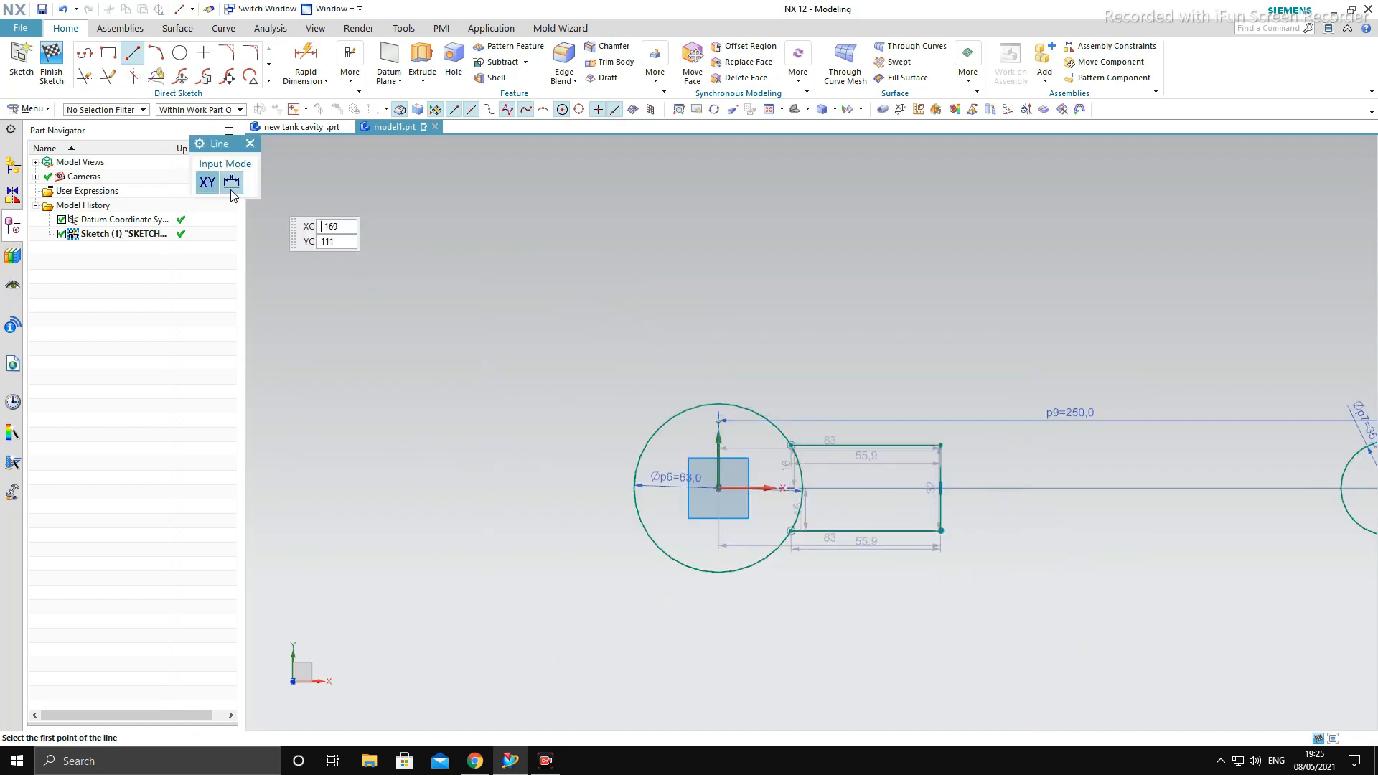
{"action": "left_click", "coordinate": [249, 143]}
- Draw a sloping line about 151.3 mm long from the vertical line's upper end to the small circle
{"action": "scroll", "coordinate": [781, 451], "scroll_direction": "down", "scroll_amount": 3}
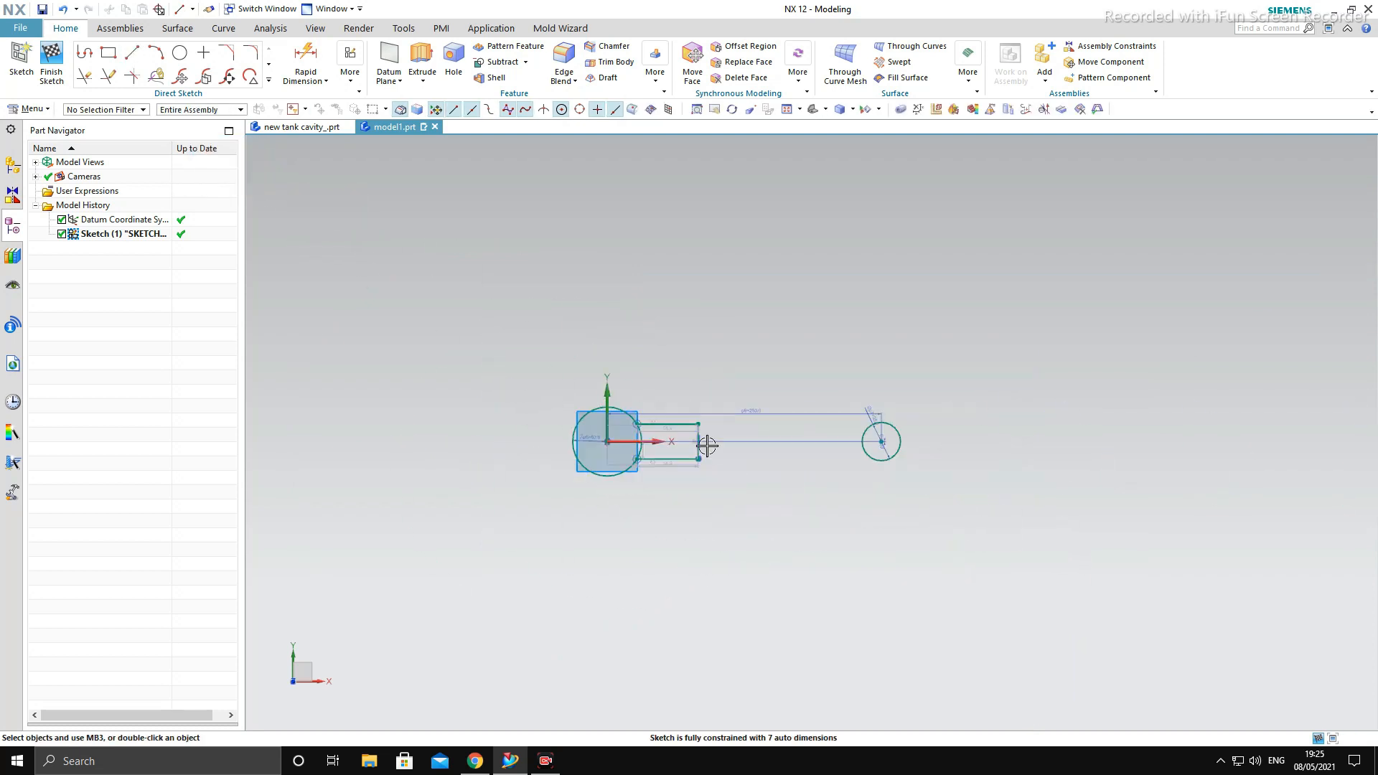
{"action": "scroll", "coordinate": [780, 451], "scroll_direction": "up", "scroll_amount": 2}
{"action": "left_click", "coordinate": [133, 54]}
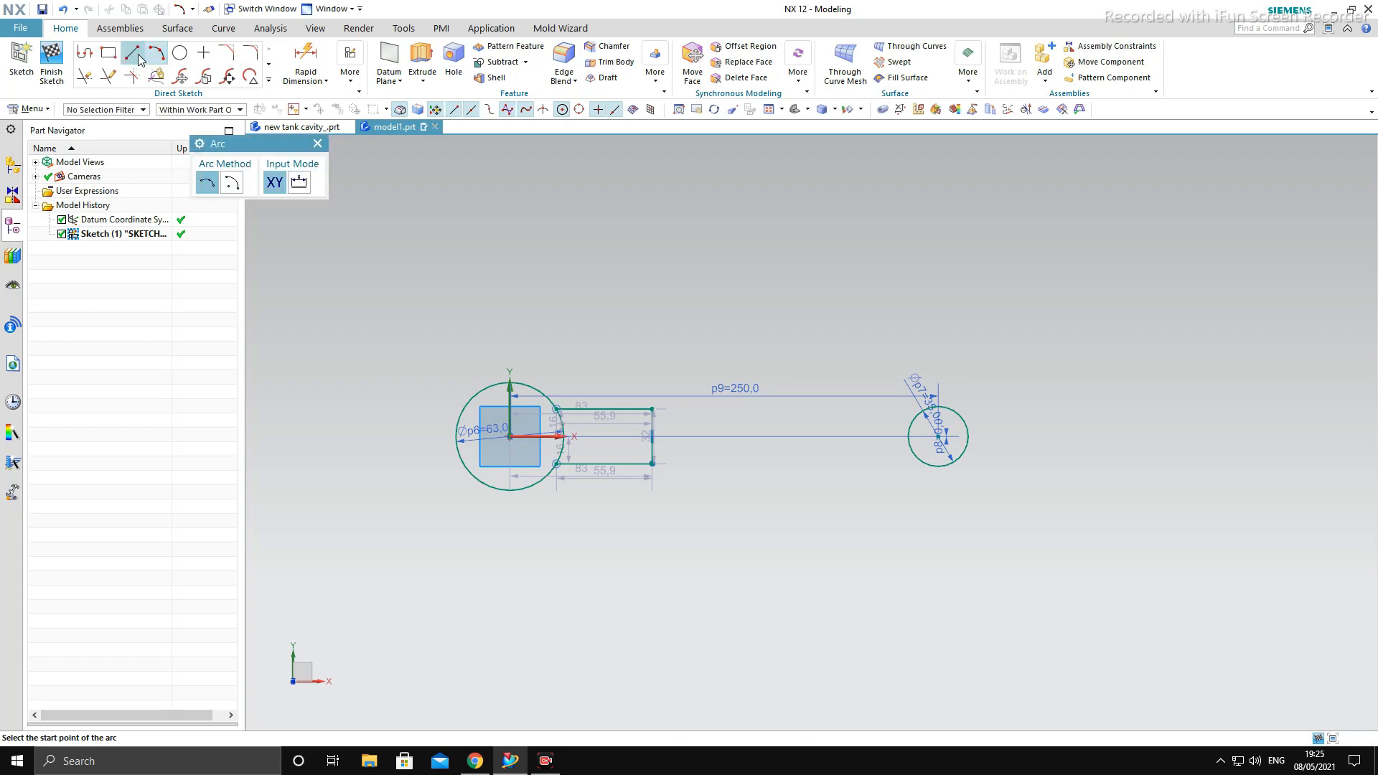
{"action": "scroll", "coordinate": [650, 402], "scroll_direction": "up", "scroll_amount": 4}
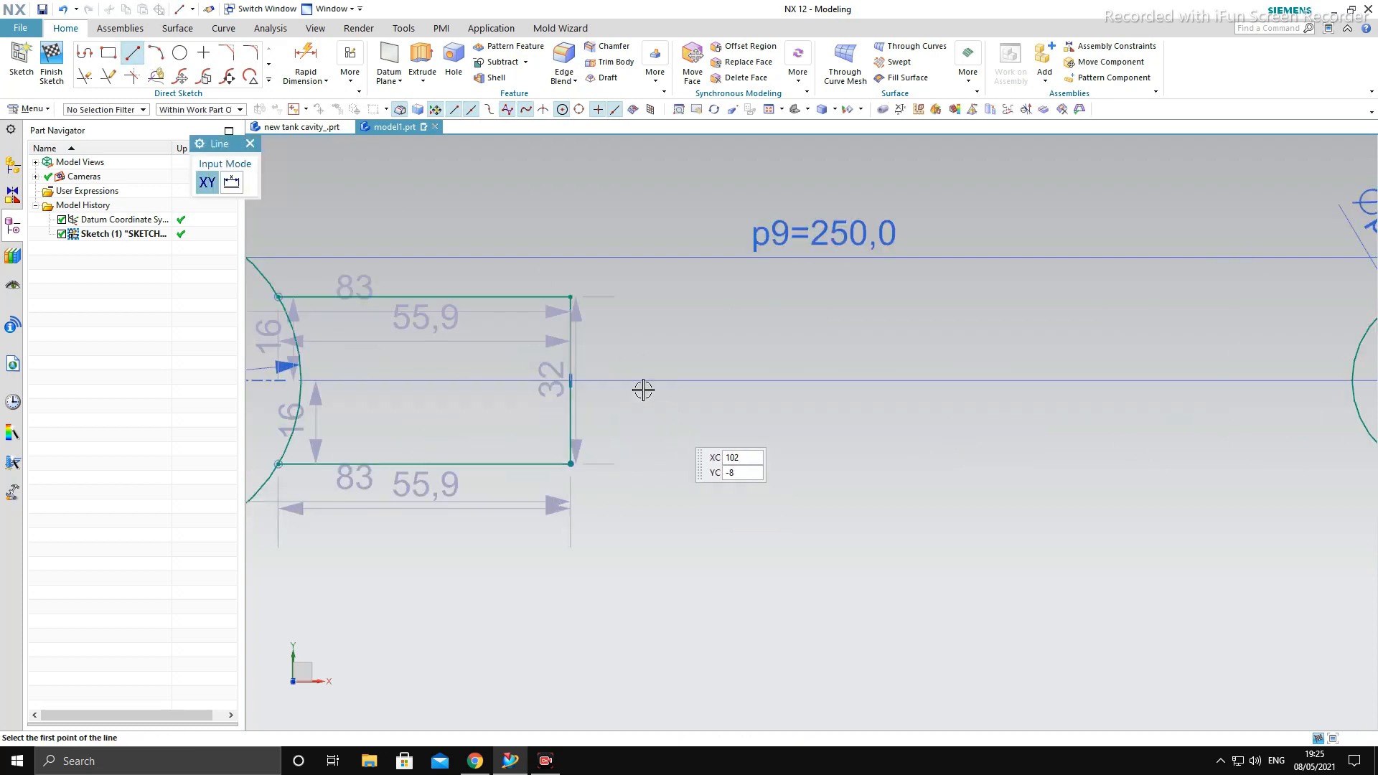
{"action": "left_click", "coordinate": [570, 297]}
{"action": "scroll", "coordinate": [574, 359], "scroll_direction": "down", "scroll_amount": 3}
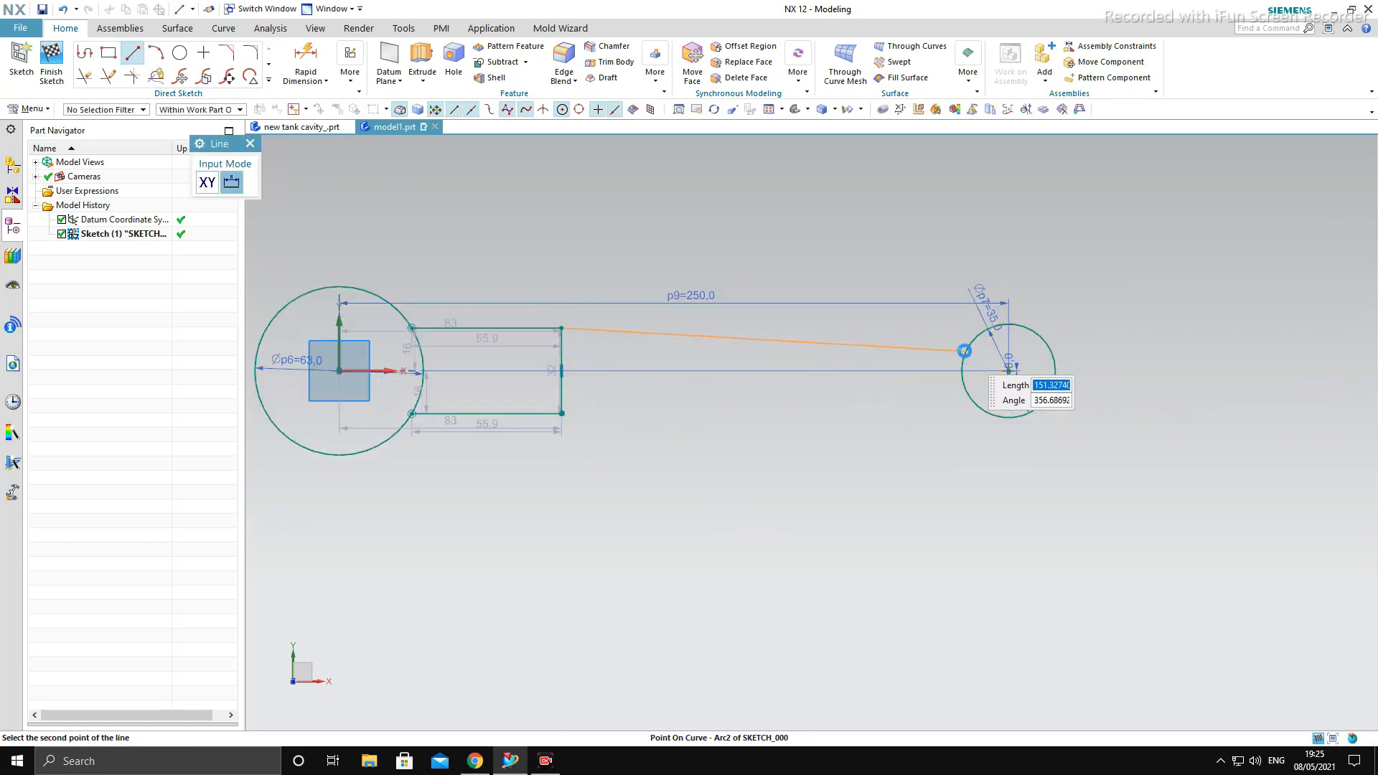
{"action": "left_click", "coordinate": [965, 351]}
- Draw a sloping line about 151.4 mm long from the vertical line's lower end to the small circle
{"action": "left_click", "coordinate": [562, 413]}
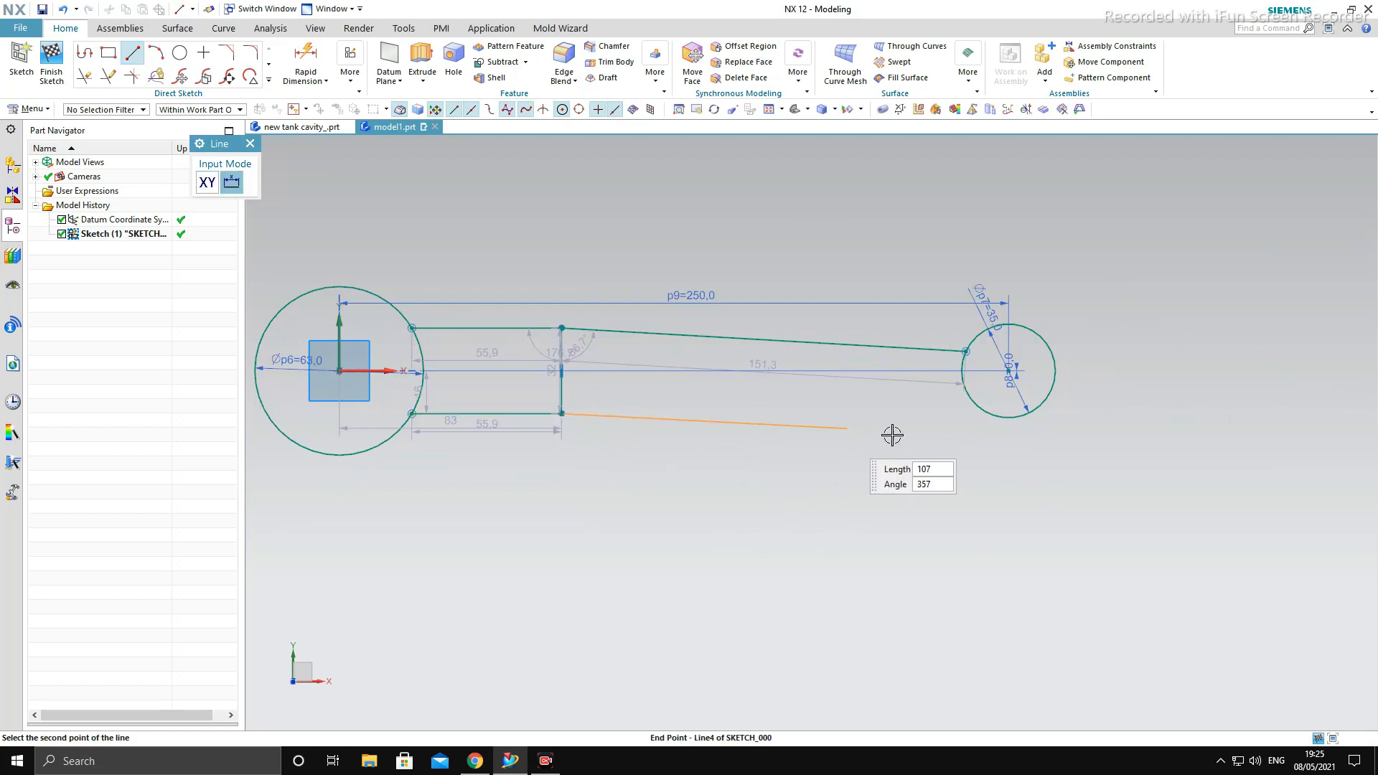
{"action": "scroll", "coordinate": [963, 390], "scroll_direction": "up", "scroll_amount": 4}
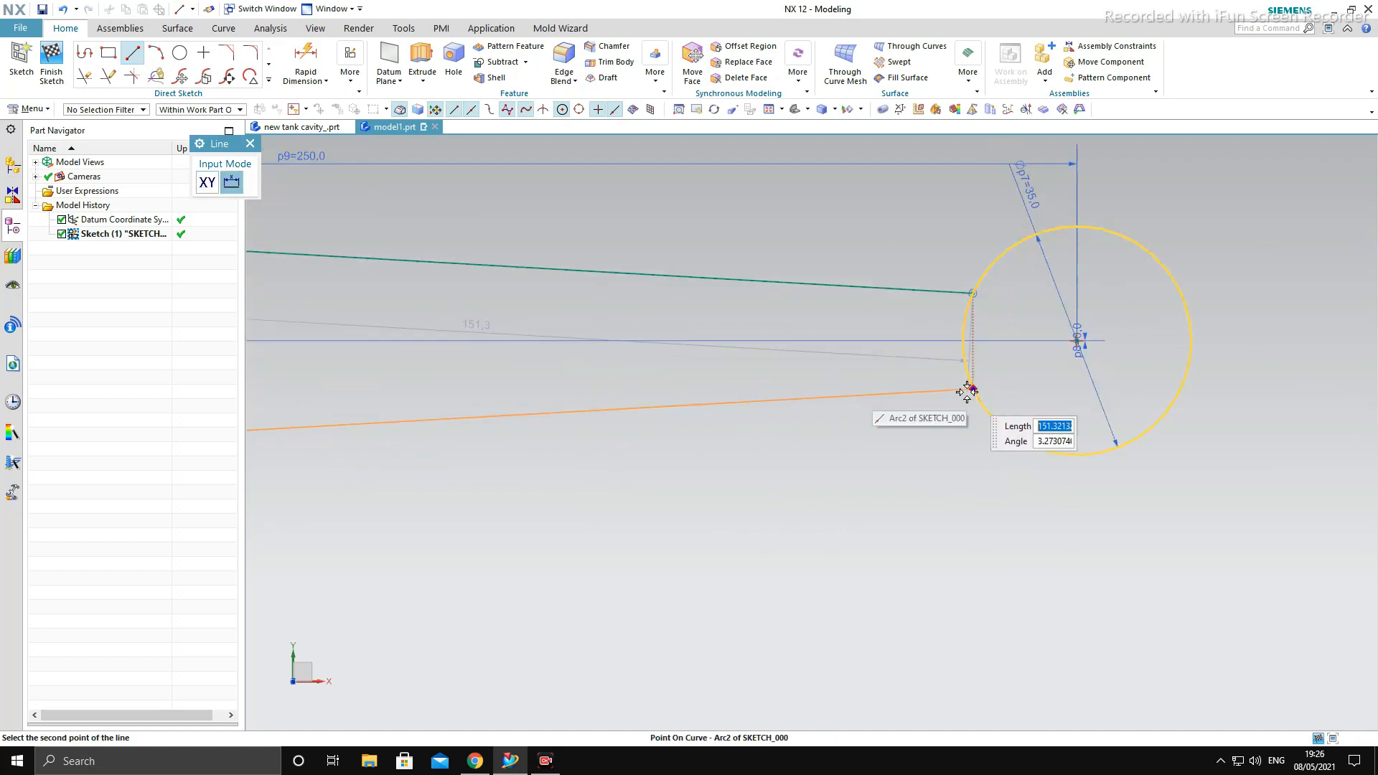
{"action": "left_click", "coordinate": [968, 392]}
{"action": "scroll", "coordinate": [967, 400], "scroll_direction": "down", "scroll_amount": 5}
{"action": "key", "text": "Escape"}
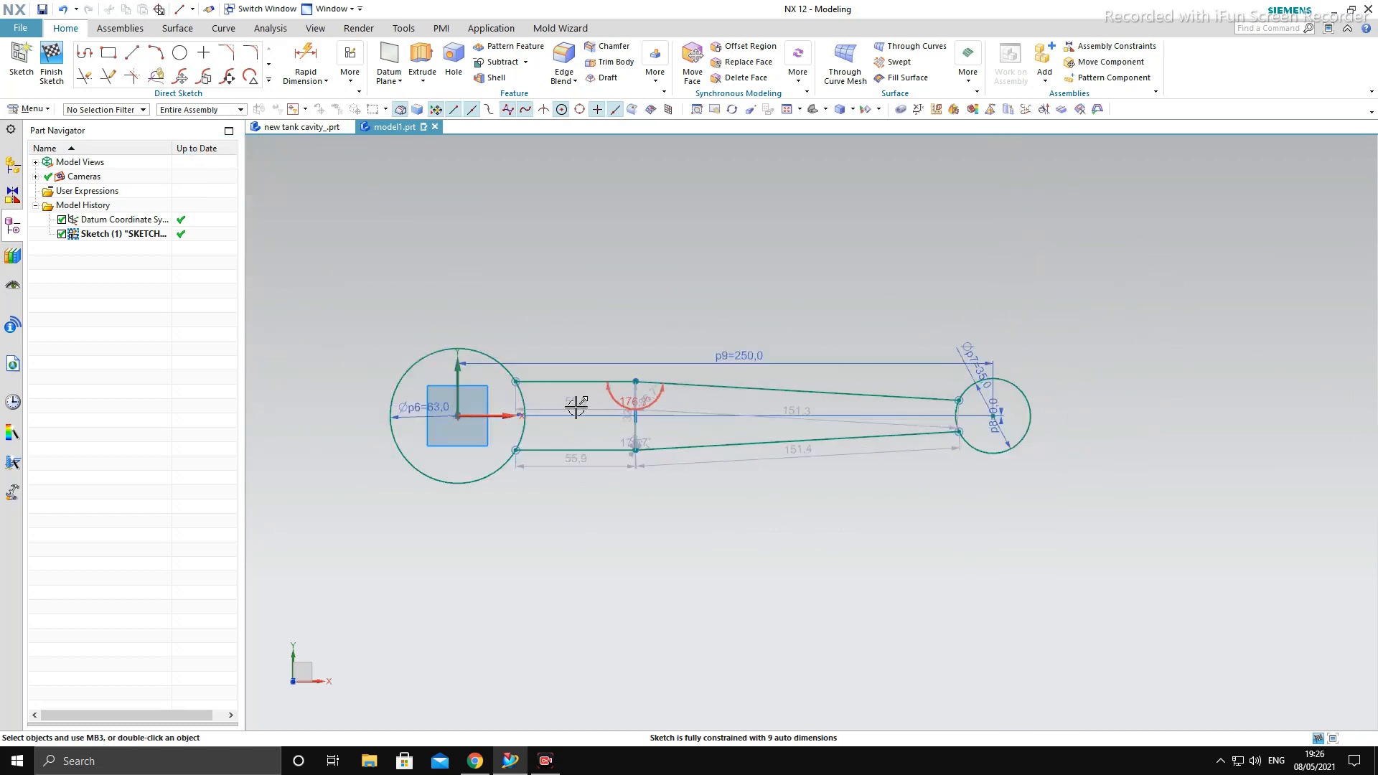
- Make the two horizontal lines' endpoints on the large circle symmetric about the sketch's X axis
{"action": "scroll", "coordinate": [576, 407], "scroll_direction": "up", "scroll_amount": 3}
{"action": "scroll", "coordinate": [640, 391], "scroll_direction": "down", "scroll_amount": 3}
{"action": "scroll", "coordinate": [695, 390], "scroll_direction": "up", "scroll_amount": 3}
{"action": "scroll", "coordinate": [713, 369], "scroll_direction": "down", "scroll_amount": 2}
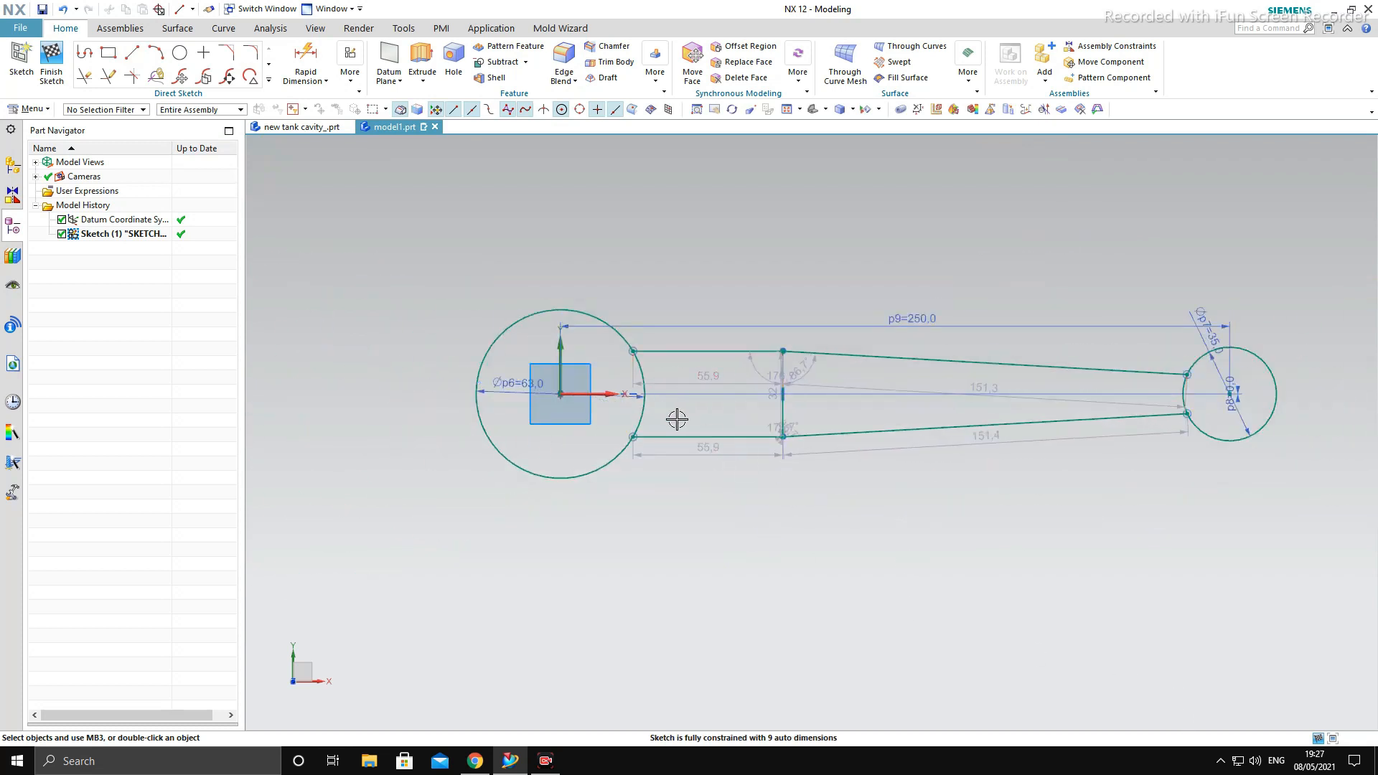
{"action": "scroll", "coordinate": [677, 420], "scroll_direction": "up", "scroll_amount": 2}
{"action": "left_click", "coordinate": [350, 74]}
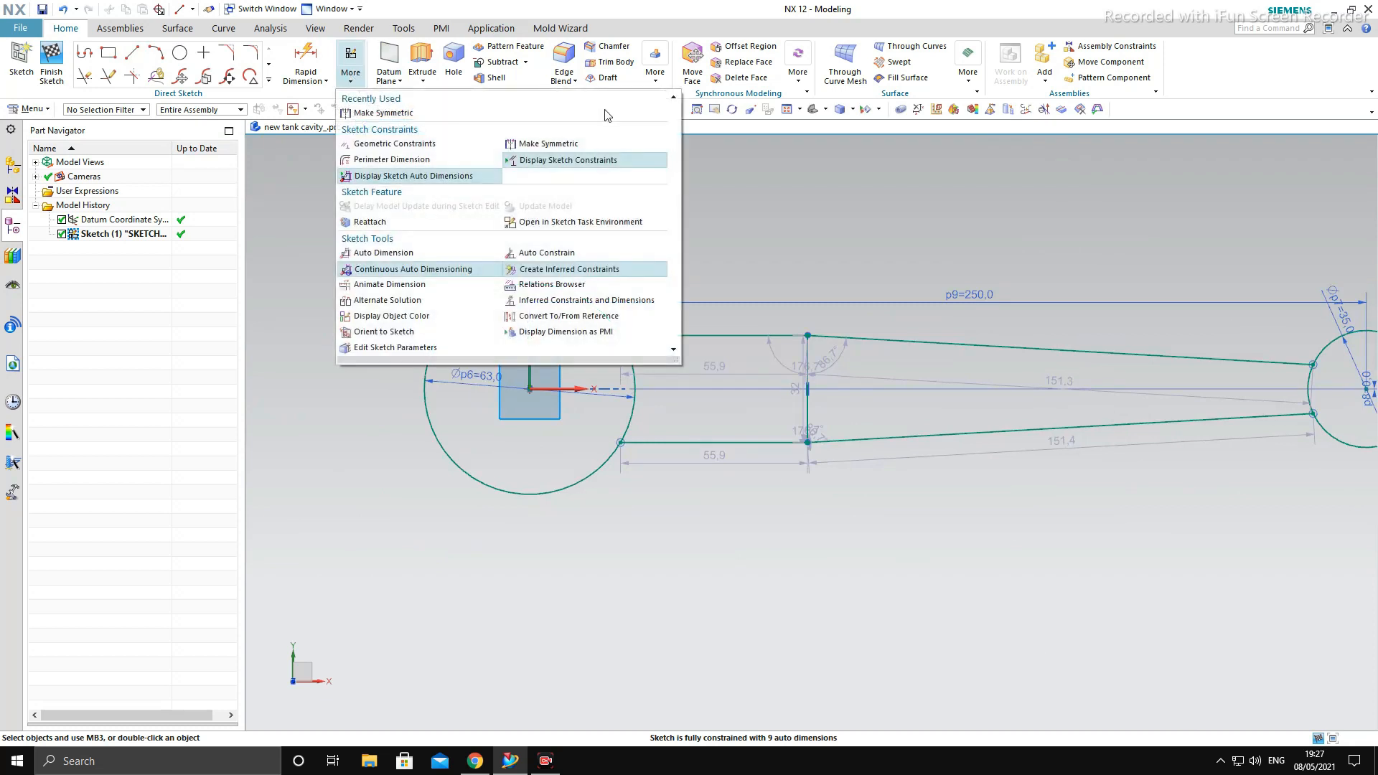
{"action": "left_click", "coordinate": [575, 146]}
{"action": "left_click", "coordinate": [618, 334]}
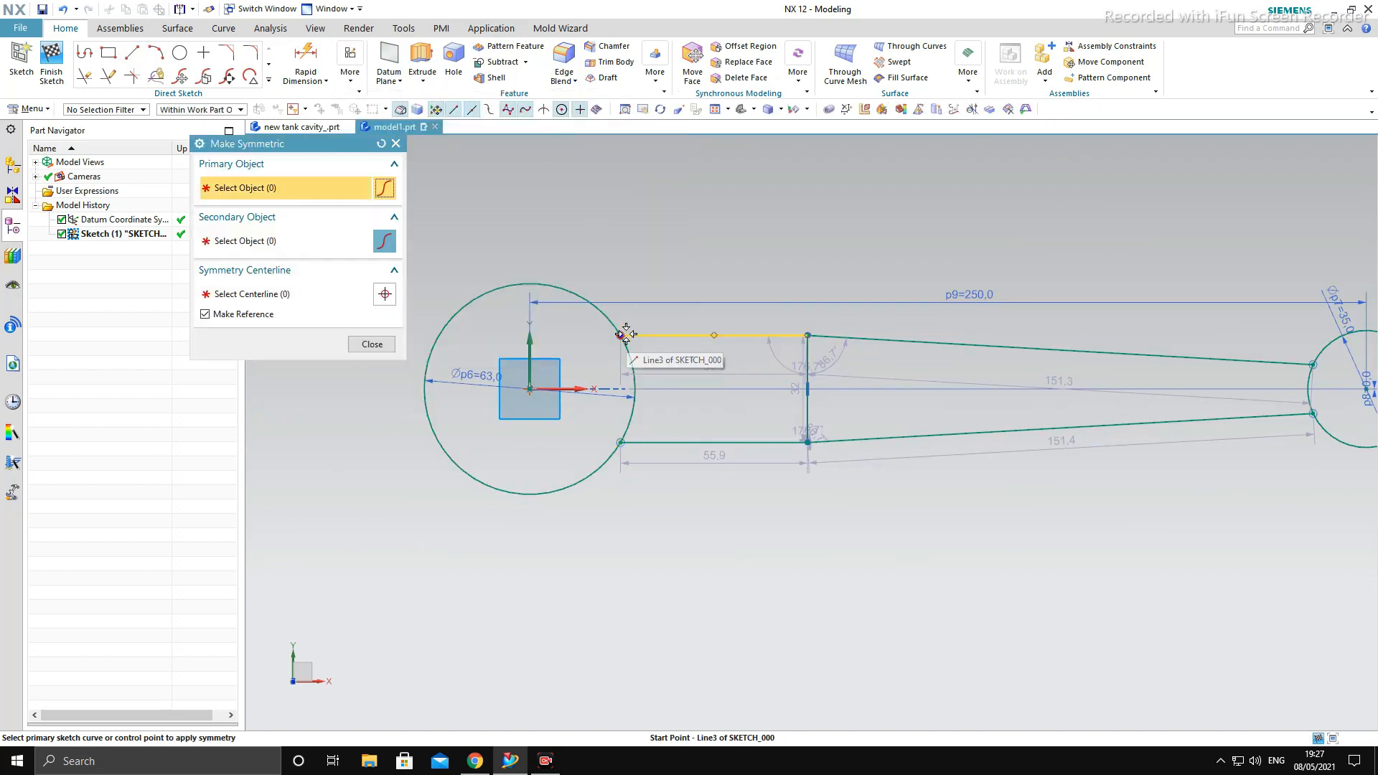
{"action": "left_click", "coordinate": [624, 443]}
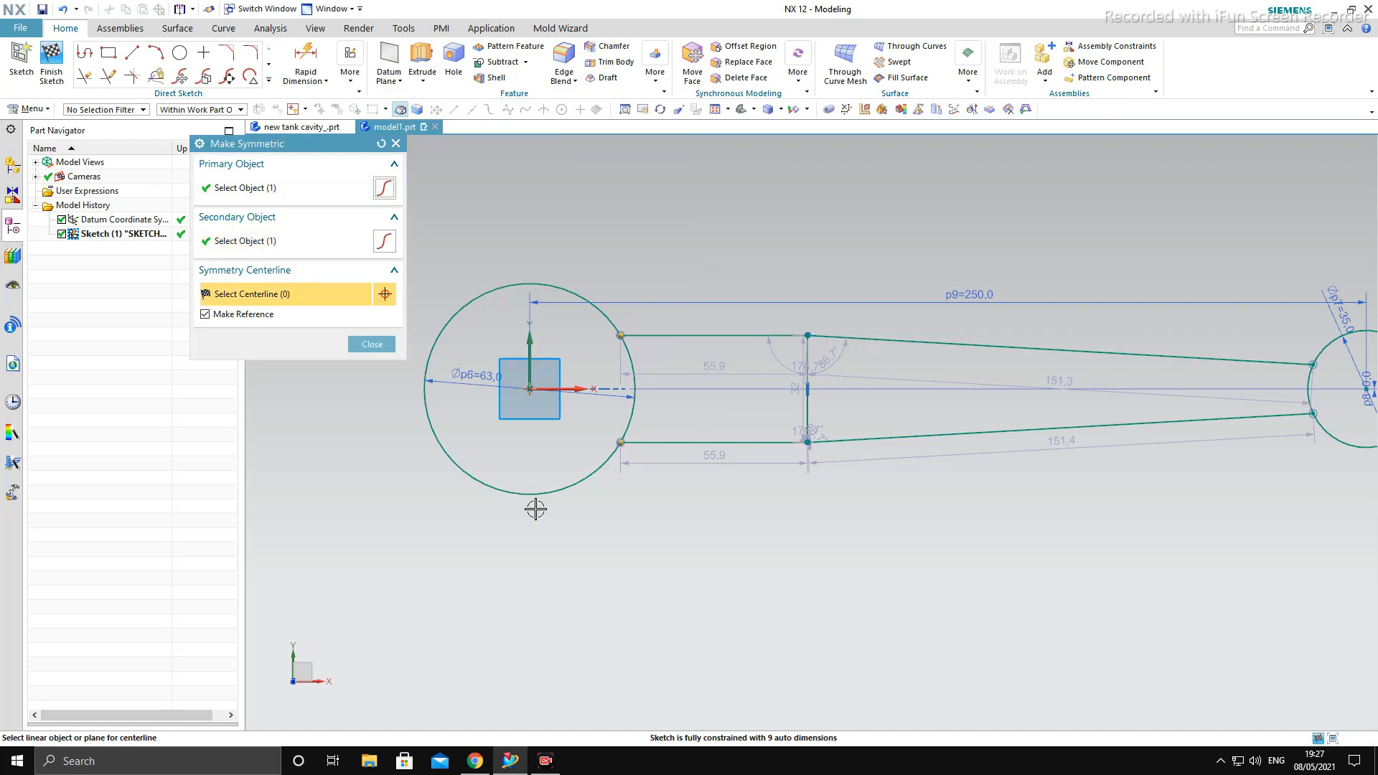
{"action": "left_click", "coordinate": [581, 390]}
- Make the upper and lower sloping lines symmetric about the X axis
{"action": "scroll", "coordinate": [742, 424], "scroll_direction": "down", "scroll_amount": 3}
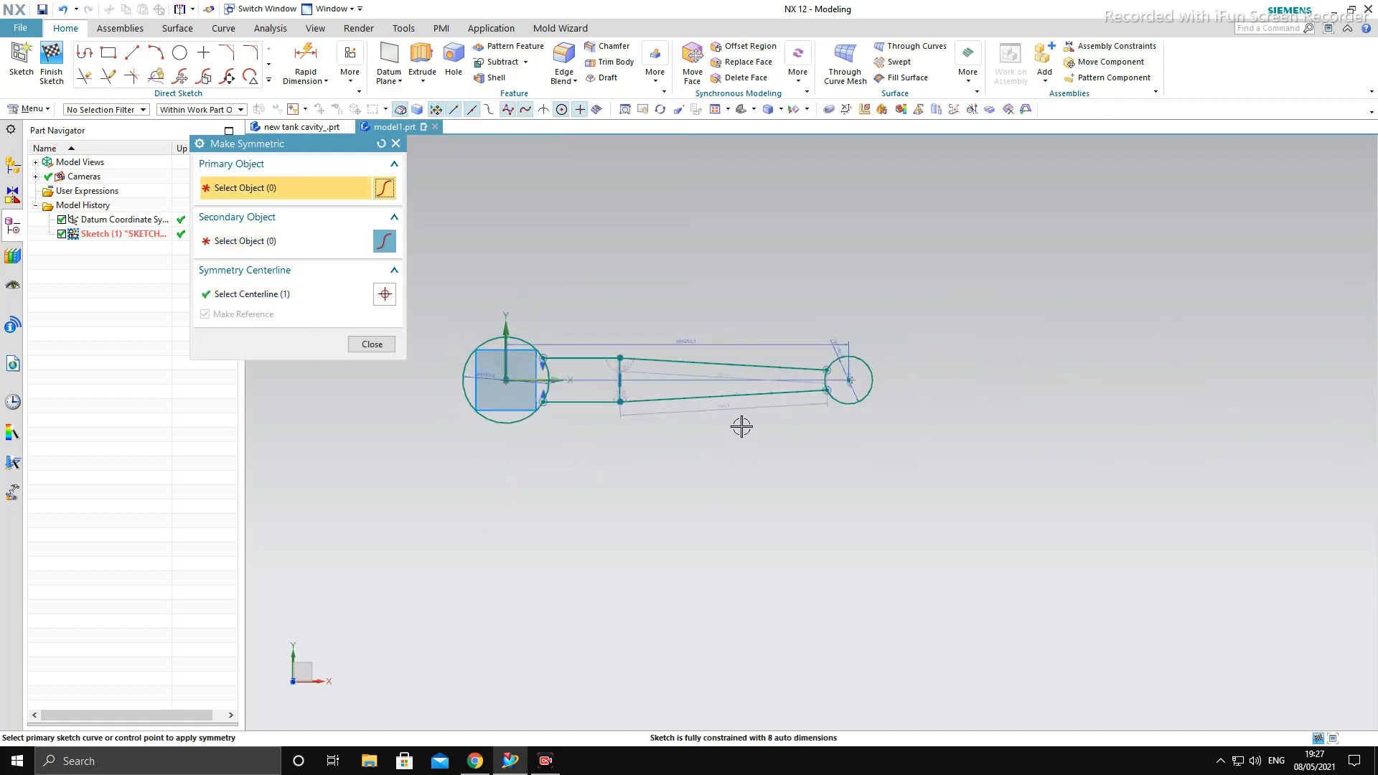
{"action": "scroll", "coordinate": [656, 404], "scroll_direction": "up", "scroll_amount": 5}
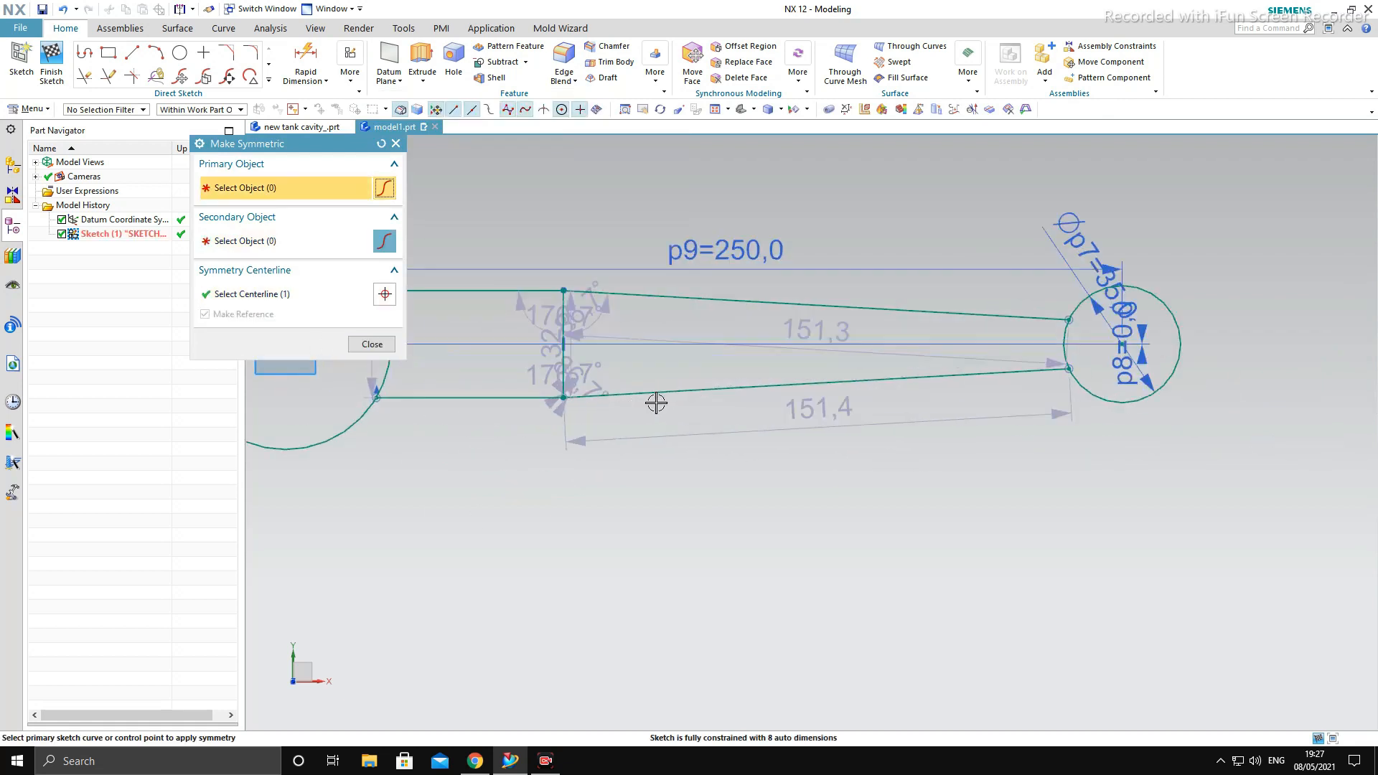
{"action": "left_click", "coordinate": [1062, 320]}
{"action": "left_click", "coordinate": [1058, 373]}
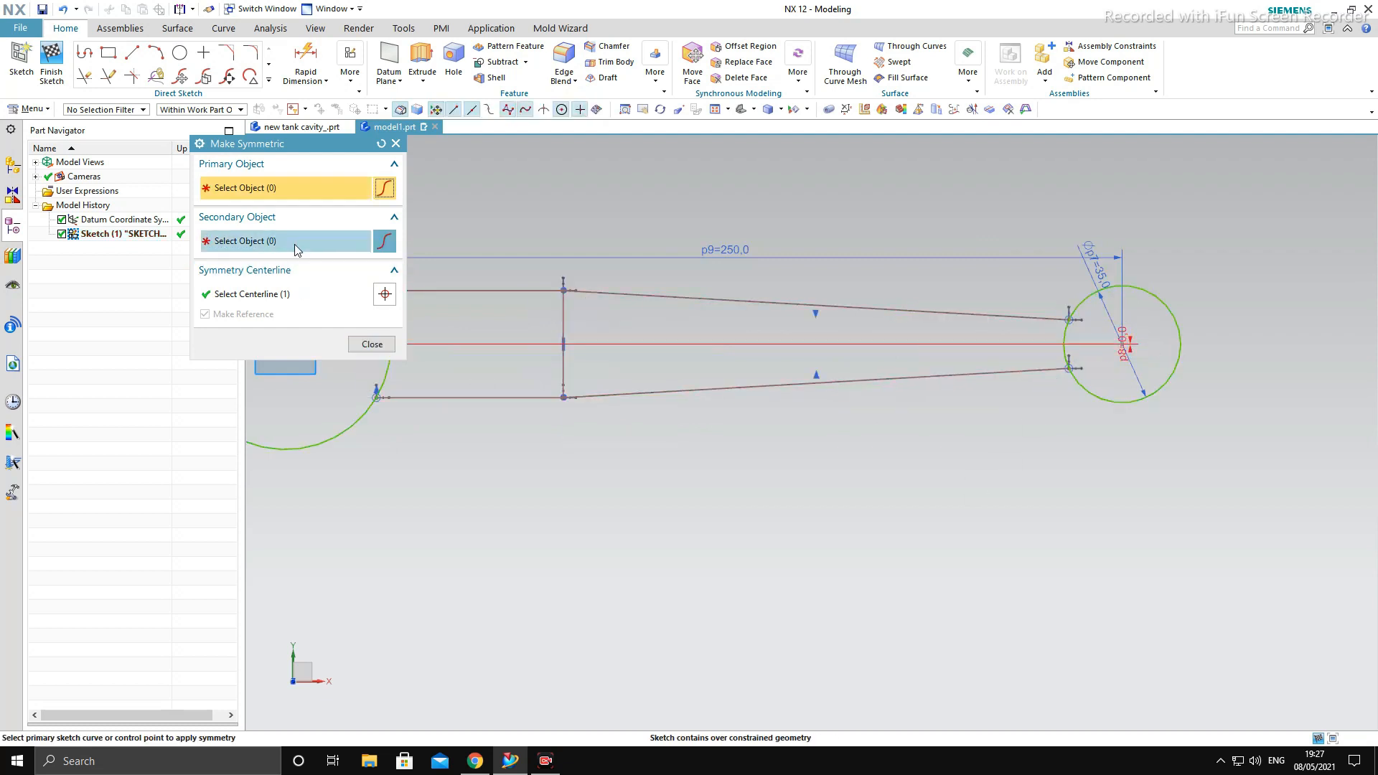
- Leave Make Symmetric and delete the vertical offset dimension at the small circle's center
{"action": "key", "text": "Escape"}
{"action": "left_click", "coordinate": [1087, 350]}
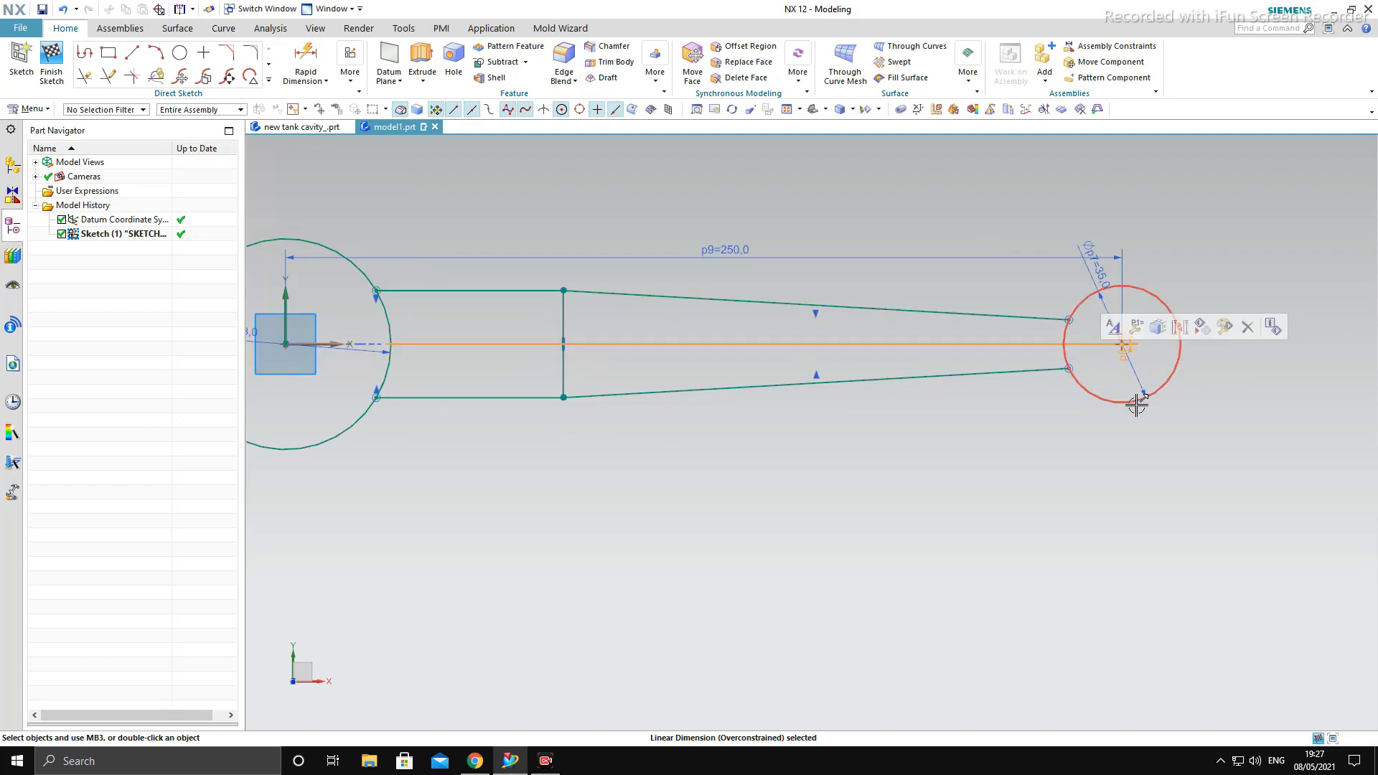
{"action": "key", "text": "Delete"}
- Make the two sloping lines' endpoints on the small circle symmetric about the X axis
{"action": "left_click", "coordinate": [349, 63]}
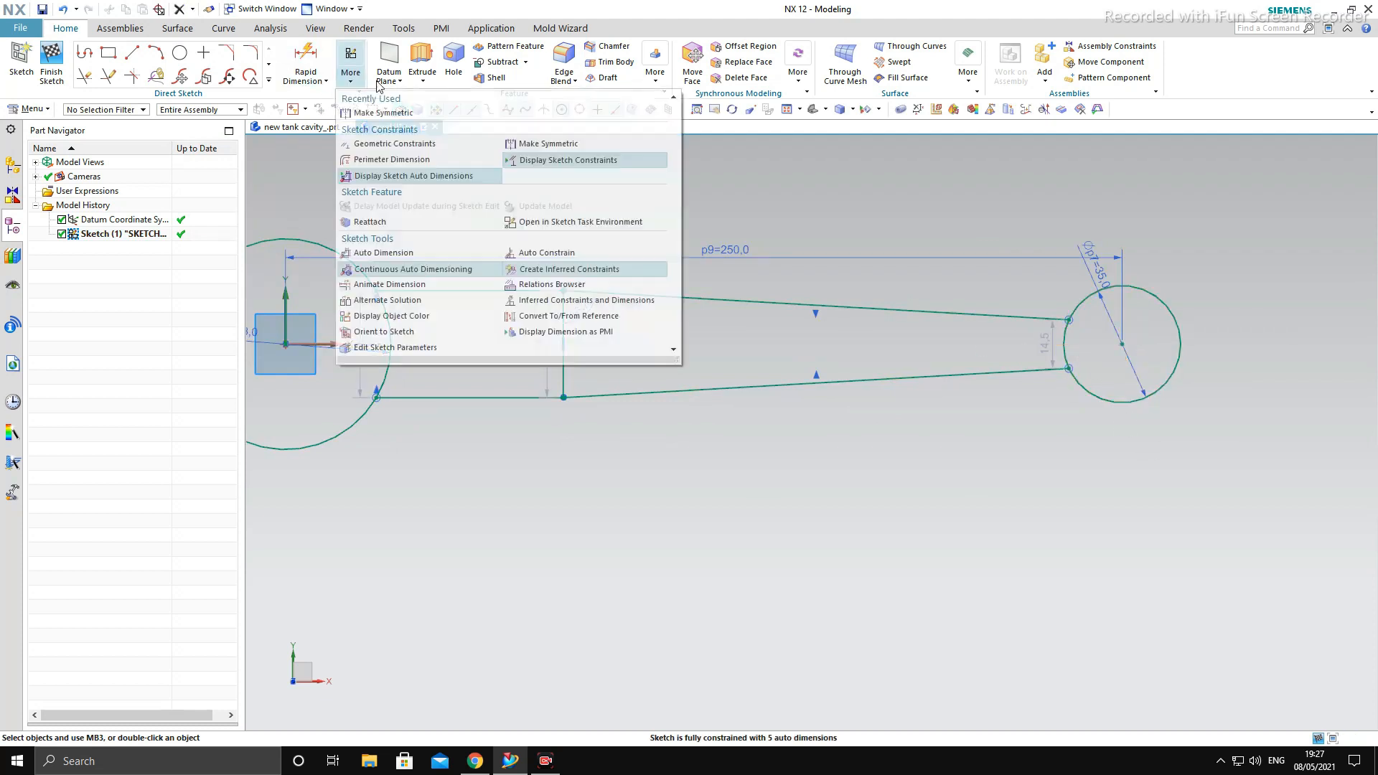
{"action": "left_click", "coordinate": [549, 143]}
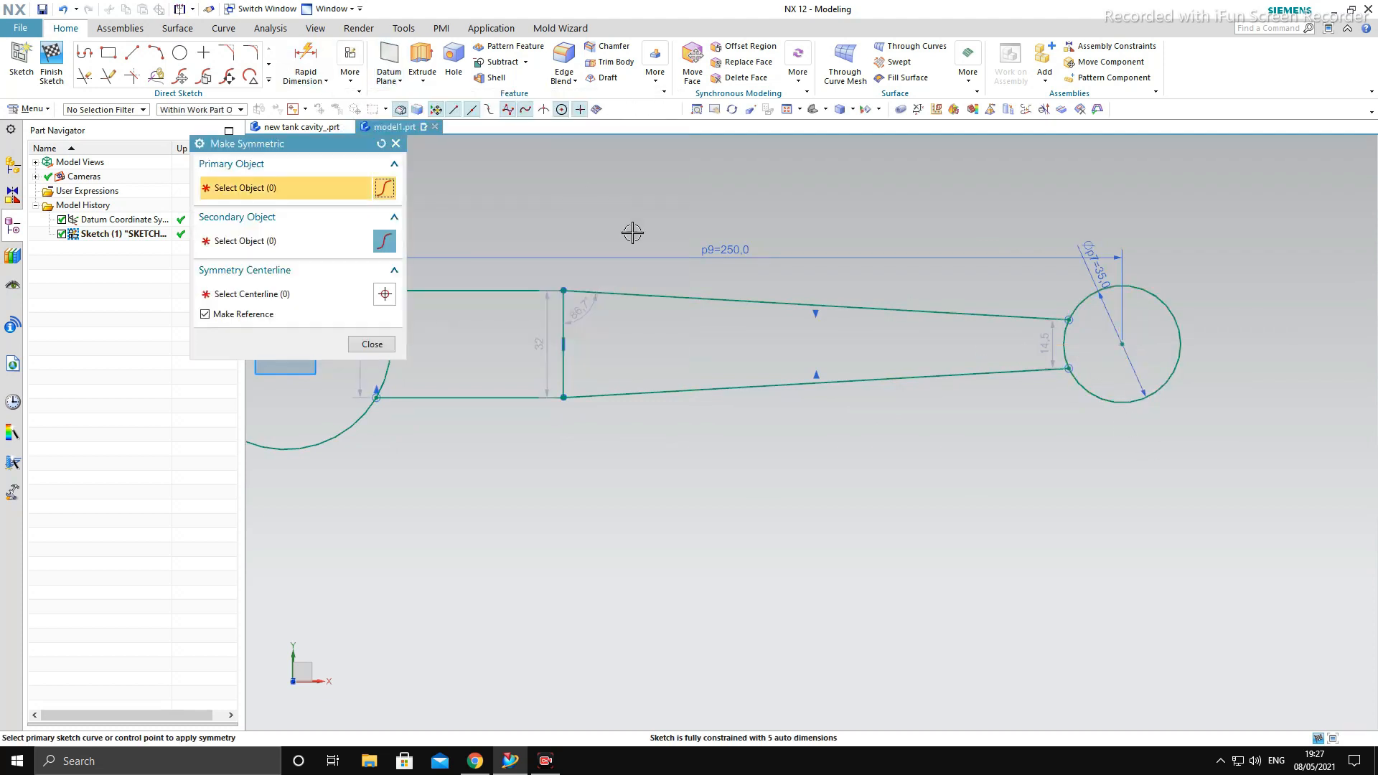
{"action": "left_click", "coordinate": [1067, 320]}
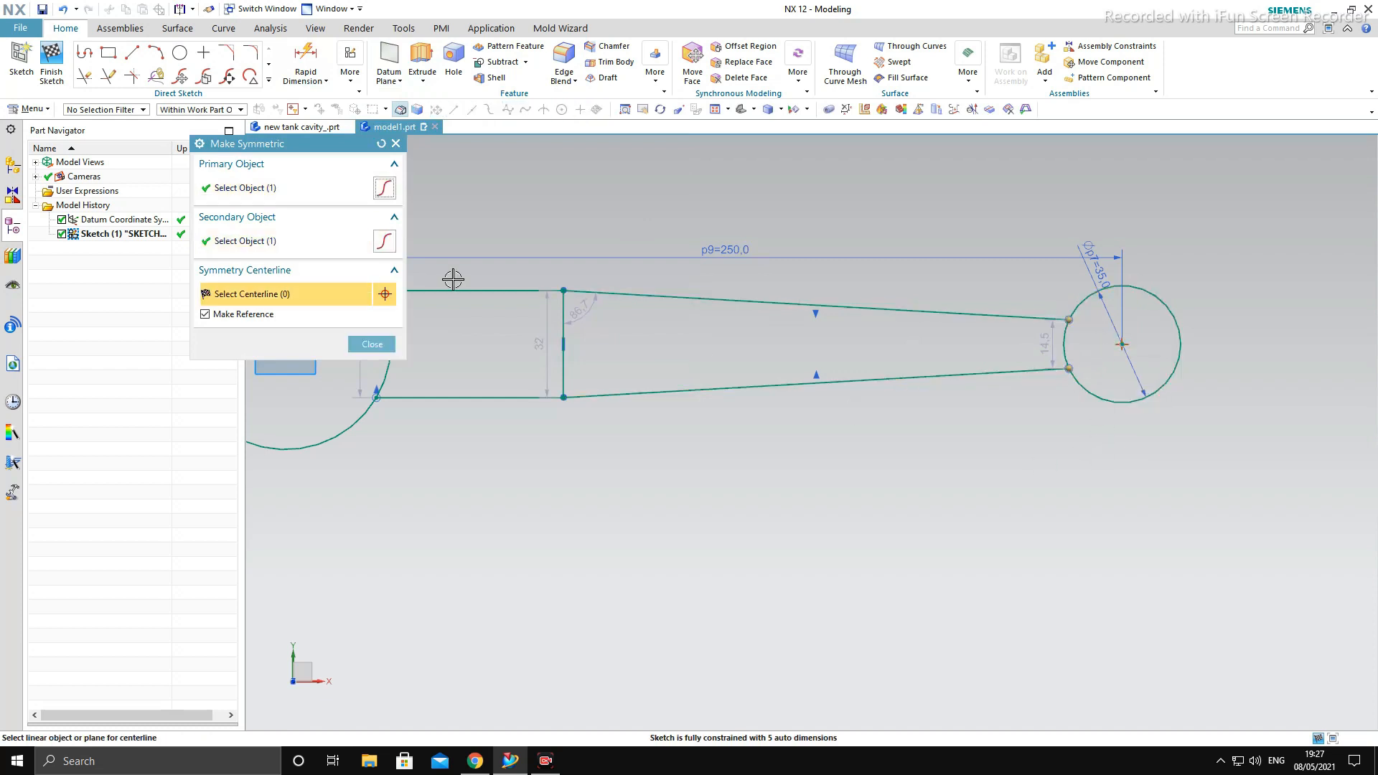
{"action": "scroll", "coordinate": [1120, 359], "scroll_direction": "down", "scroll_amount": 3}
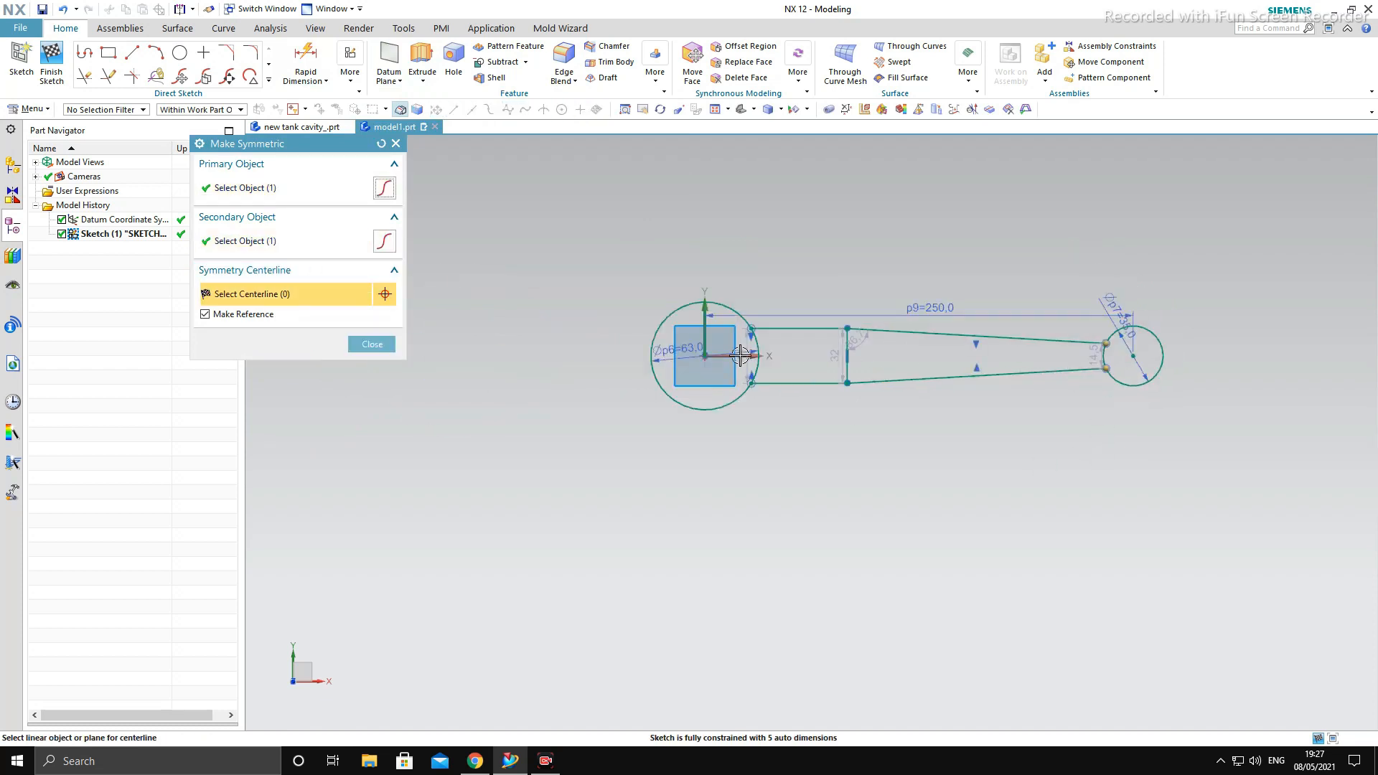
{"action": "left_click", "coordinate": [740, 355]}
{"action": "left_click", "coordinate": [689, 397]}
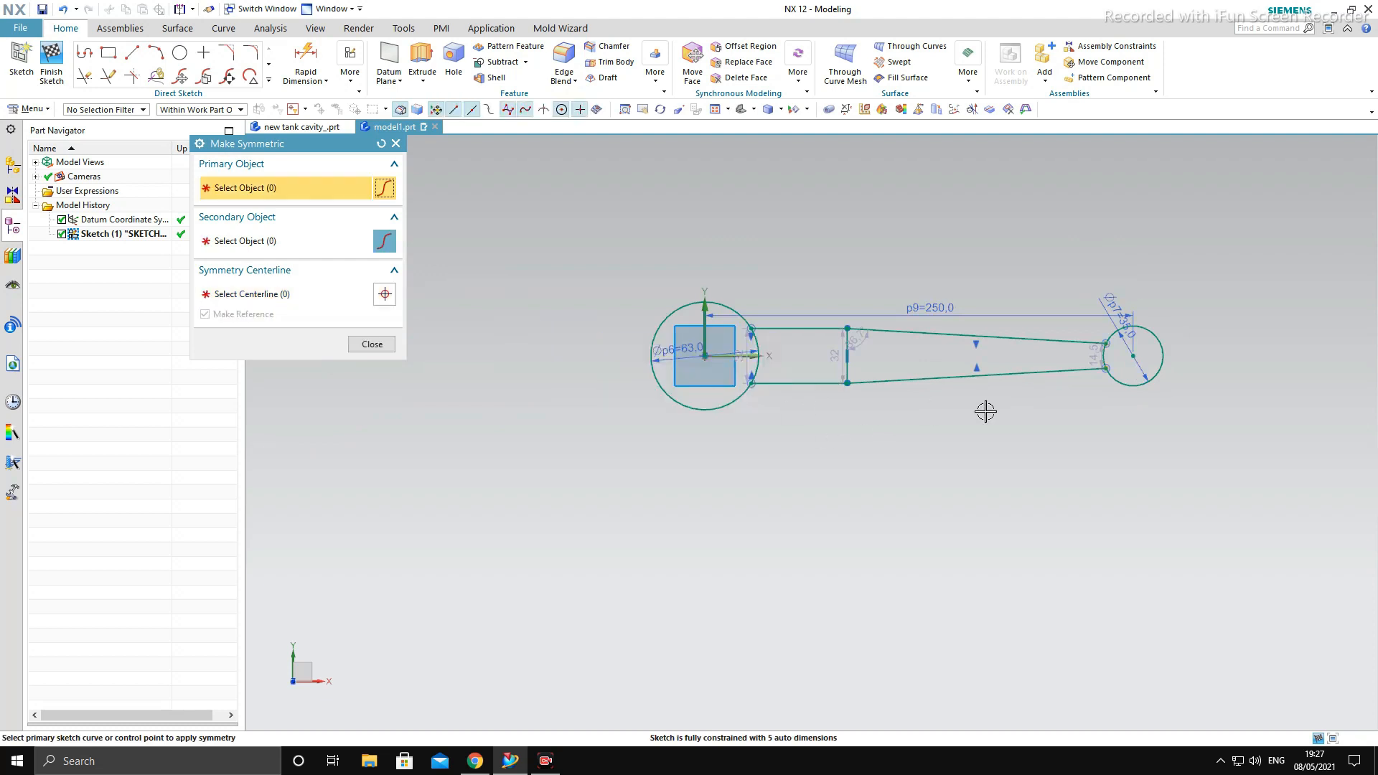
- Exit Make Symmetric and dimension the horizontal distance from the large circle's center to the vertical line's upper endpoint as 87 mm
{"action": "key", "text": "Escape"}
{"action": "scroll", "coordinate": [1077, 369], "scroll_direction": "up", "scroll_amount": 5}
{"action": "scroll", "coordinate": [1041, 319], "scroll_direction": "up", "scroll_amount": 2}
{"action": "scroll", "coordinate": [1175, 325], "scroll_direction": "down", "scroll_amount": 4}
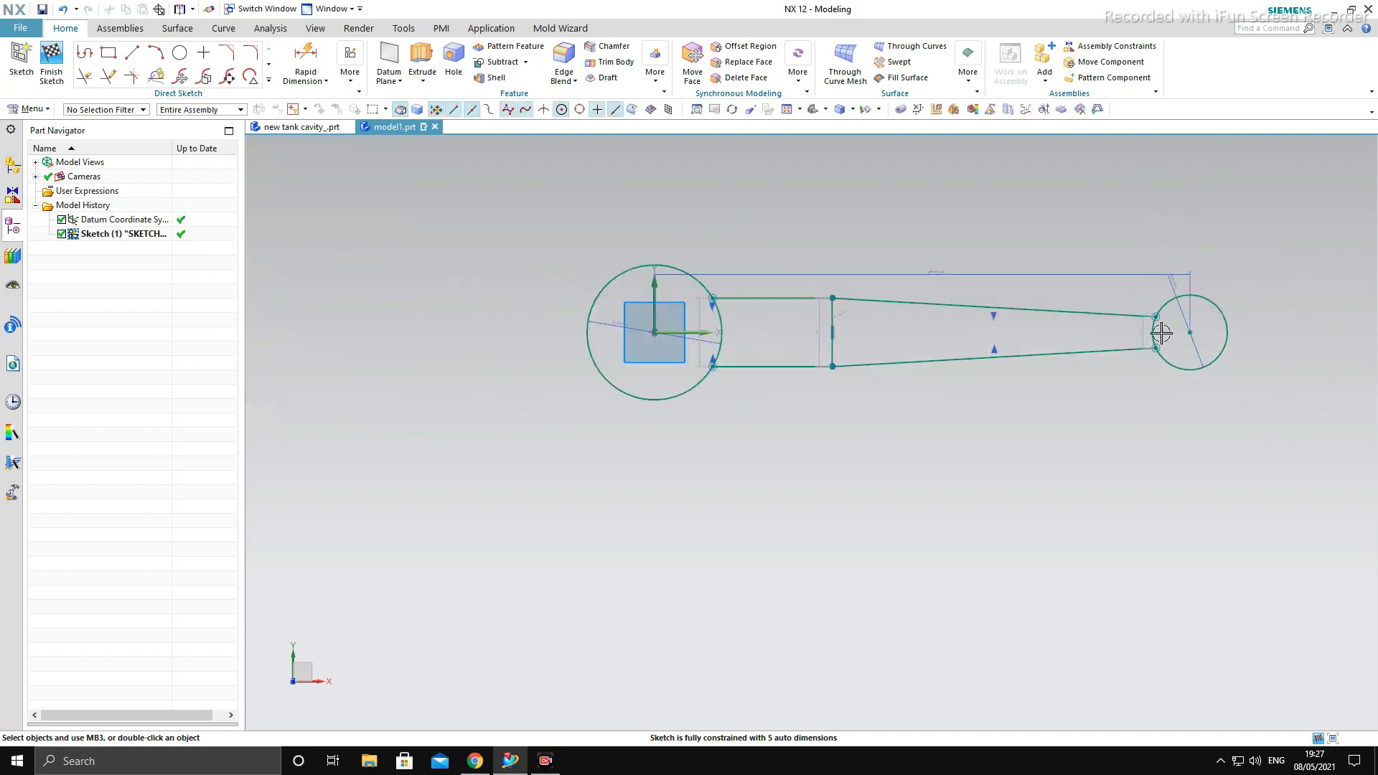
{"action": "scroll", "coordinate": [1070, 488], "scroll_direction": "up", "scroll_amount": 2}
{"action": "middle_click_drag", "start_coordinate": [939, 457], "coordinate": [966, 565], "text": "shift"}
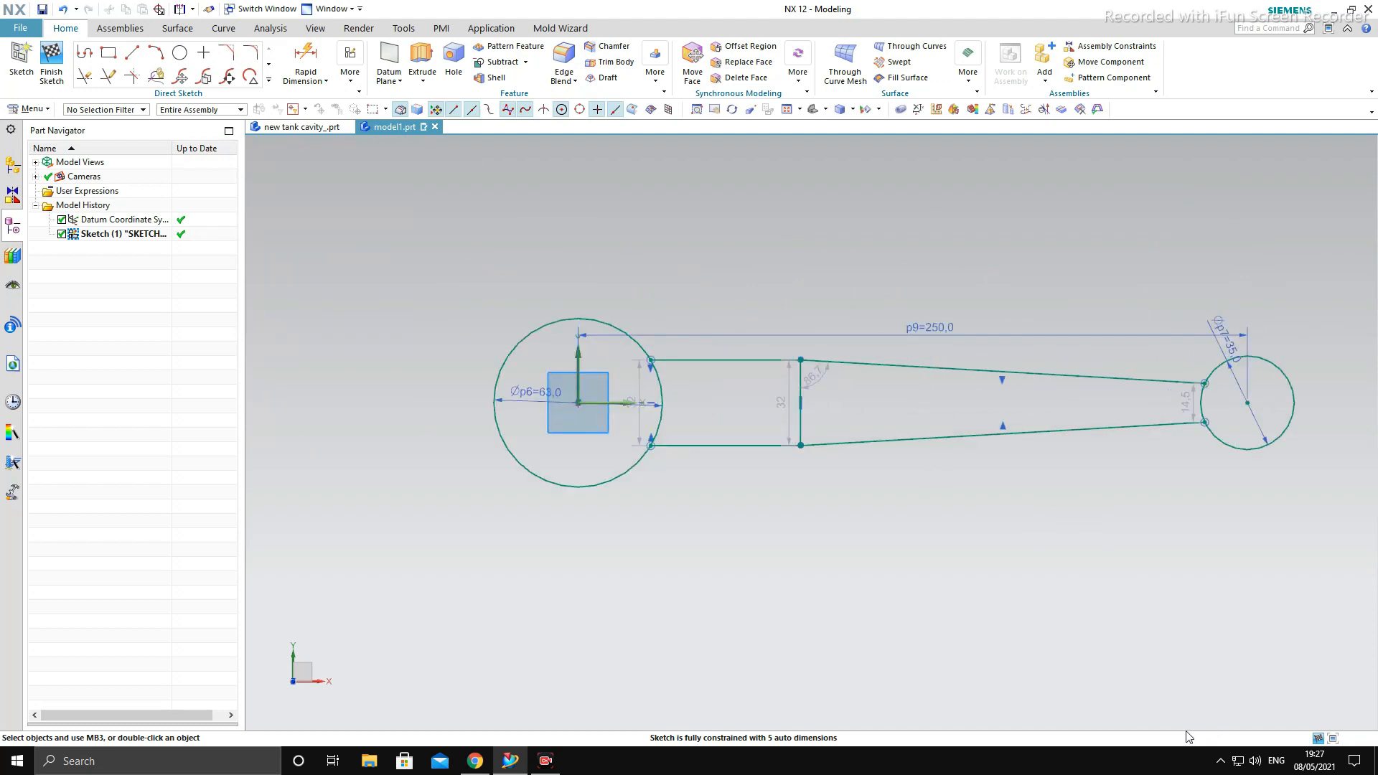
{"action": "left_click", "coordinate": [305, 57]}
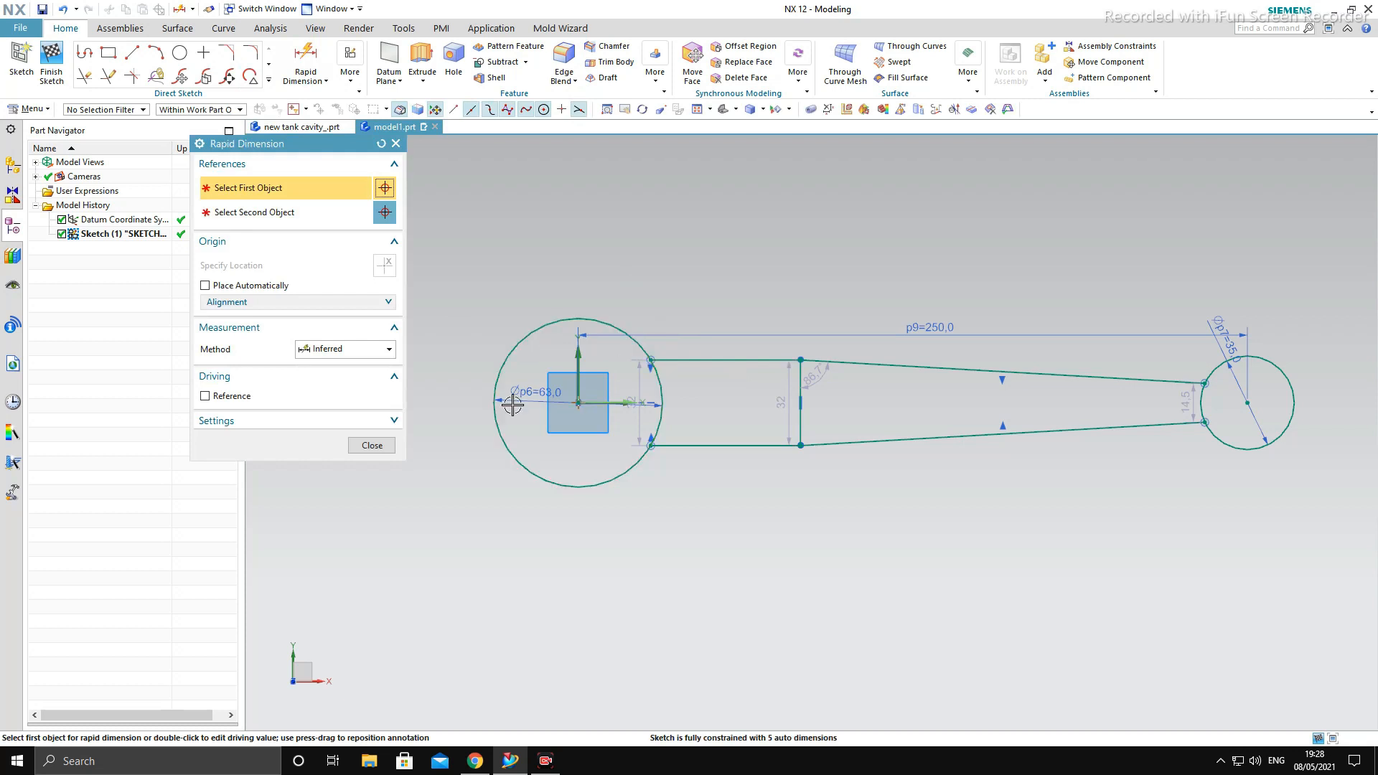
{"action": "left_click", "coordinate": [373, 445]}
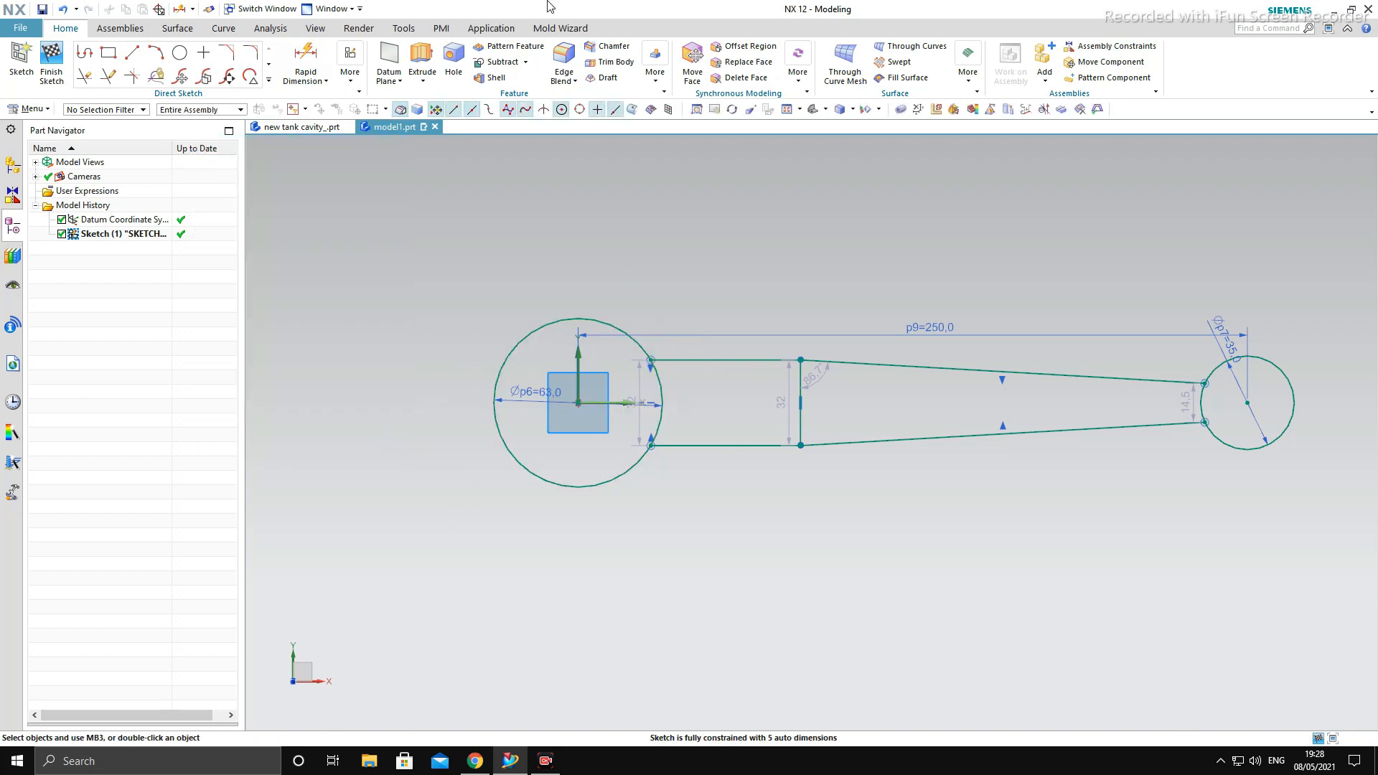
{"action": "left_click", "coordinate": [322, 46]}
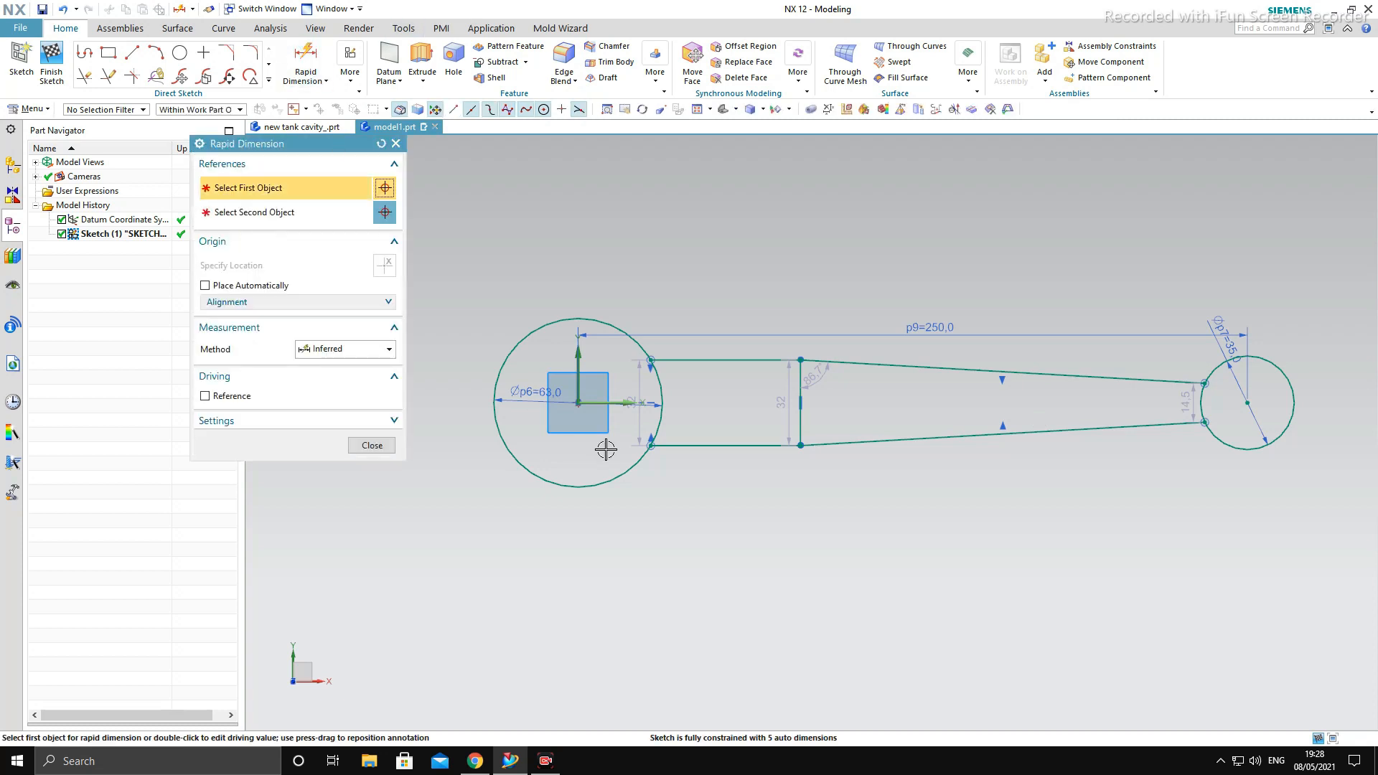
{"action": "left_click", "coordinate": [579, 404]}
{"action": "left_click", "coordinate": [798, 358]}
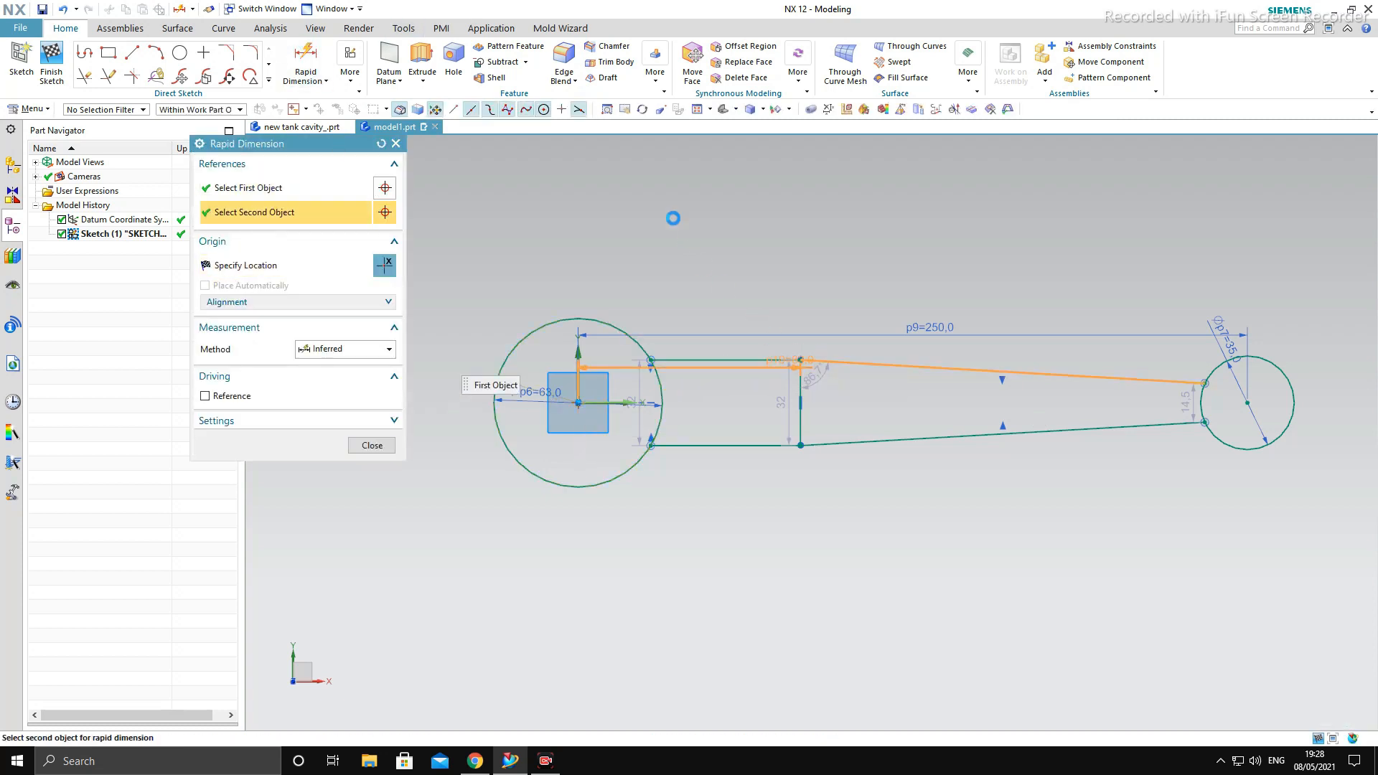
{"action": "left_click", "coordinate": [649, 162]}
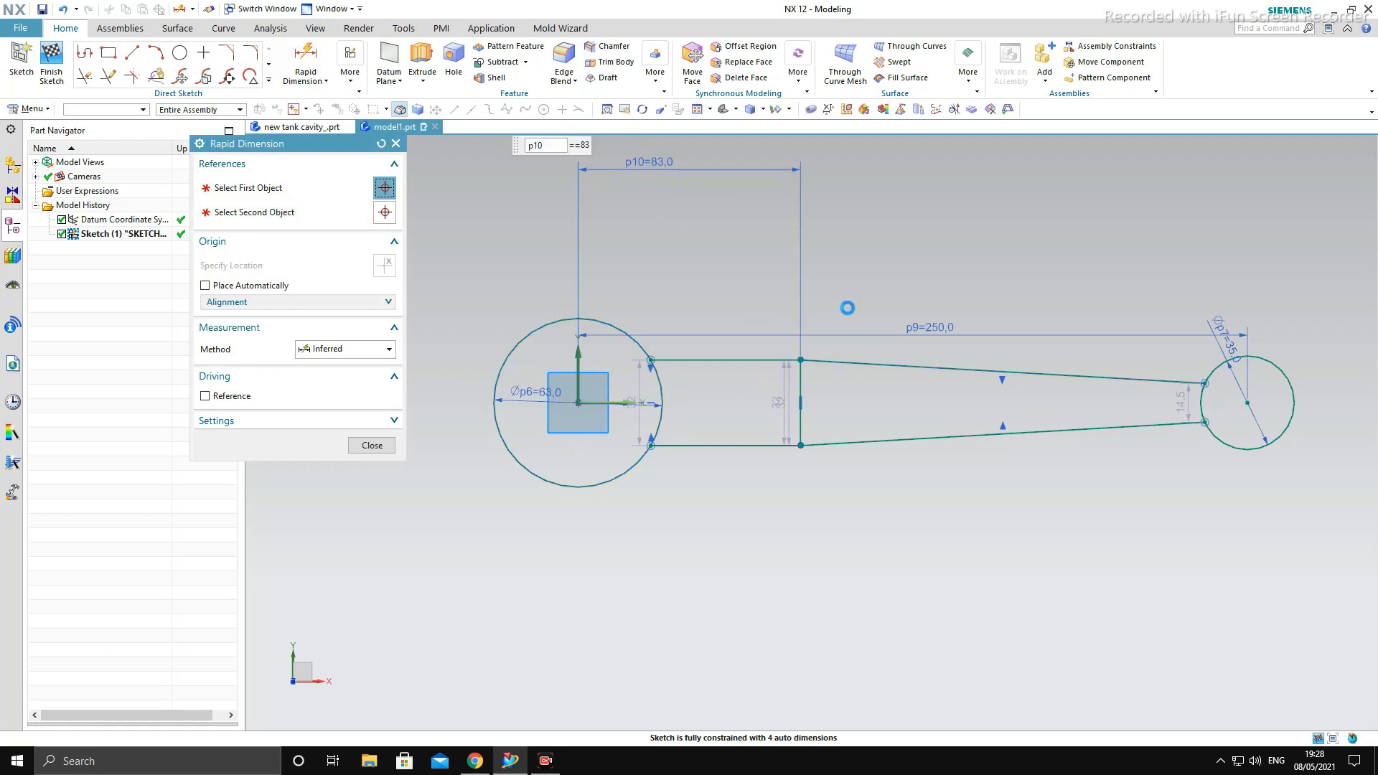
{"action": "key", "text": "Return"}
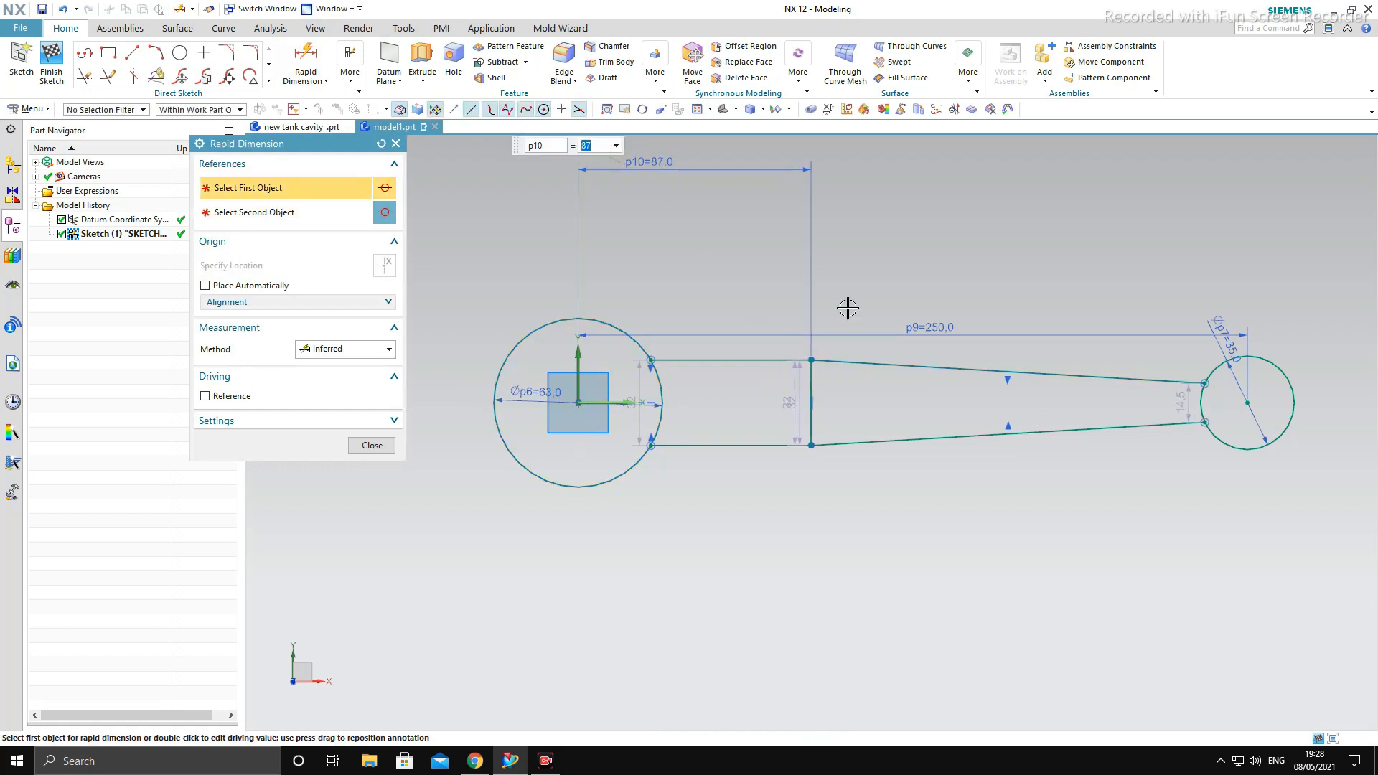
{"action": "key", "text": "Escape"}
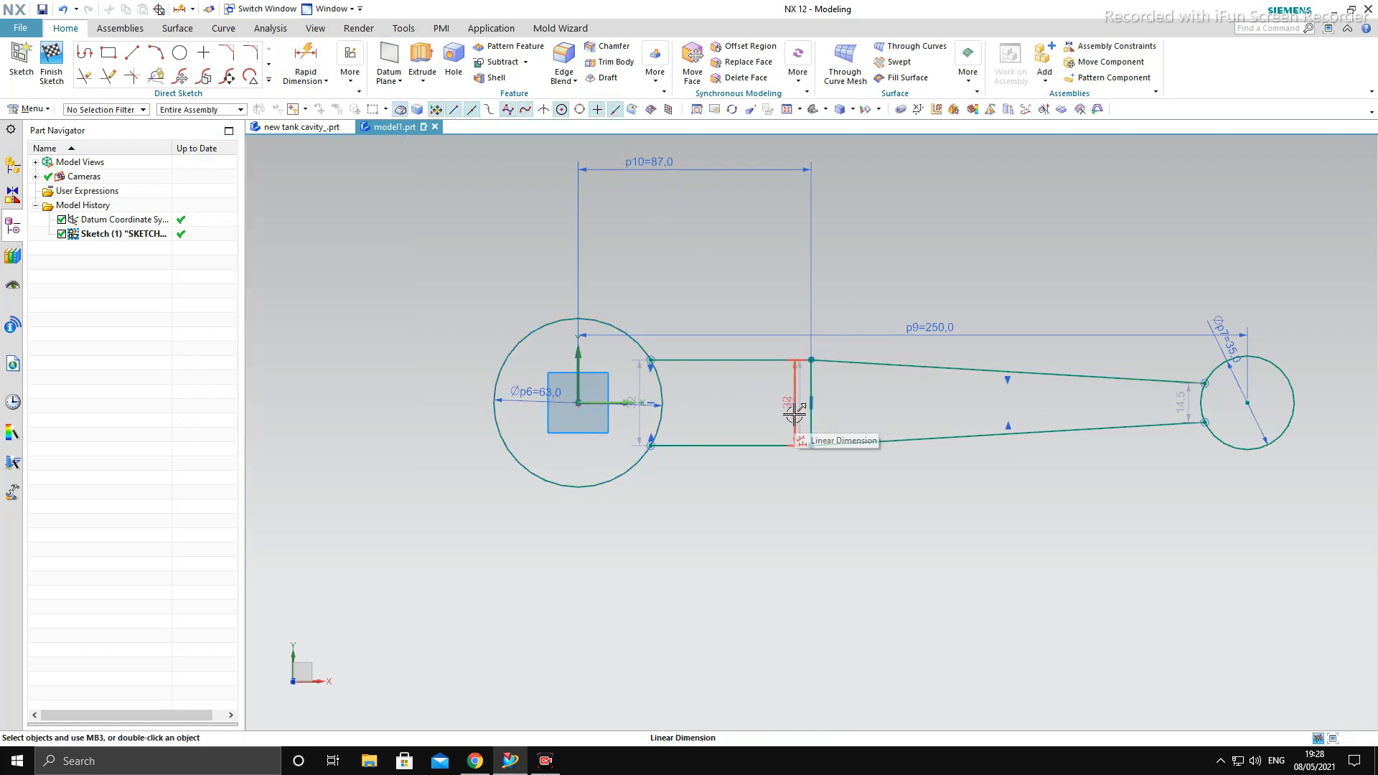
- Set the height dimension of the vertical line between the straight and tapered sections to 26 mm
{"action": "double_click", "coordinate": [794, 398]}
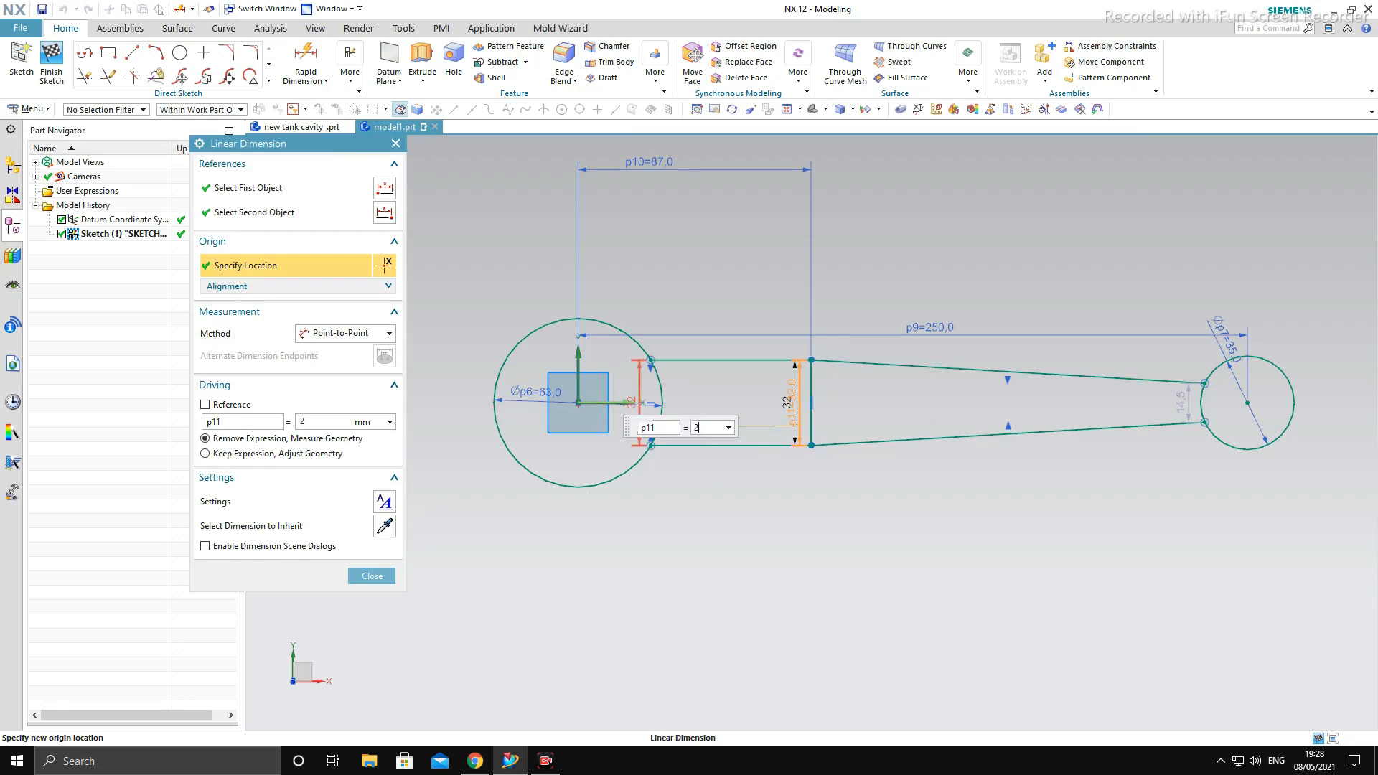
{"action": "type", "text": "6"}
{"action": "key", "text": "Return"}
{"action": "middle_click", "coordinate": [758, 401]}
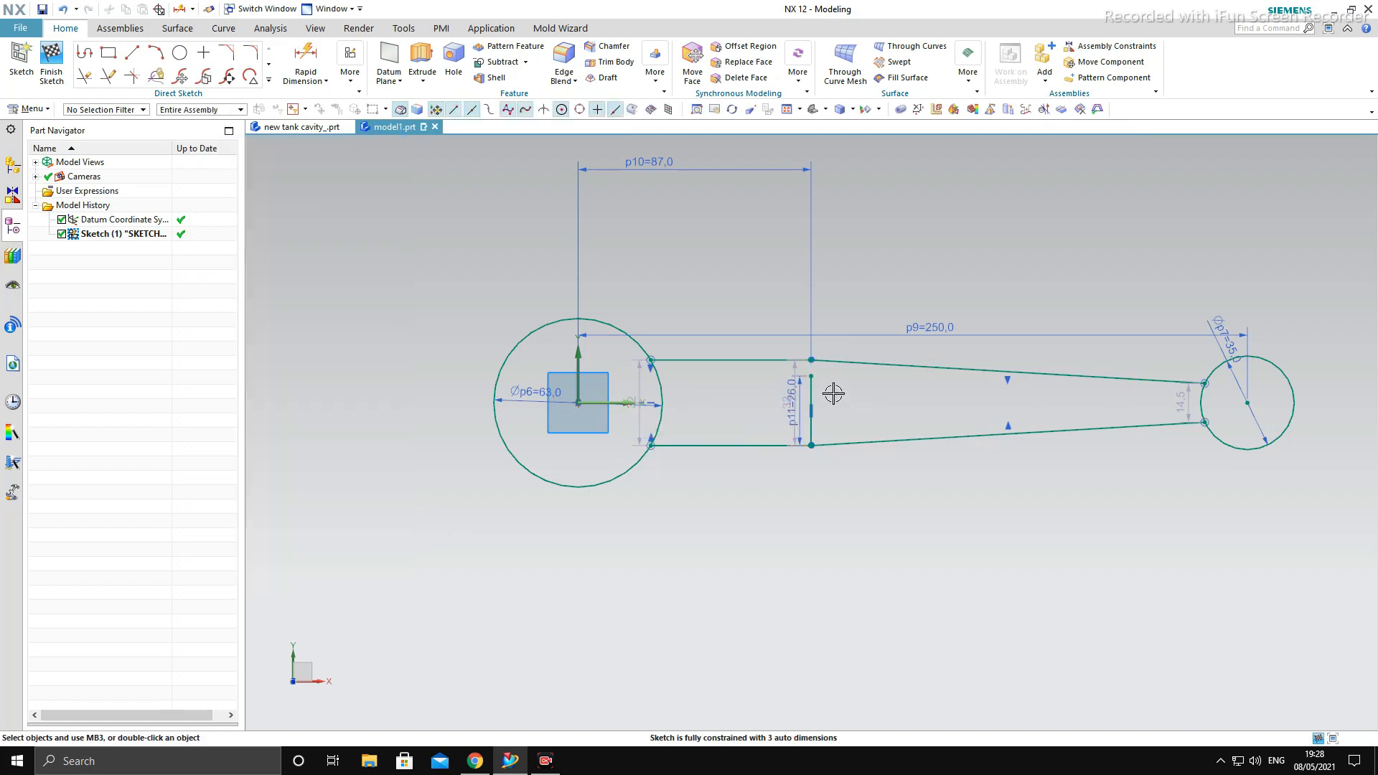
- Set the distance between the sloping lines' endpoints on the small circle to 18 mm
{"action": "scroll", "coordinate": [821, 361], "scroll_direction": "up", "scroll_amount": 4}
{"action": "scroll", "coordinate": [791, 359], "scroll_direction": "down", "scroll_amount": 3}
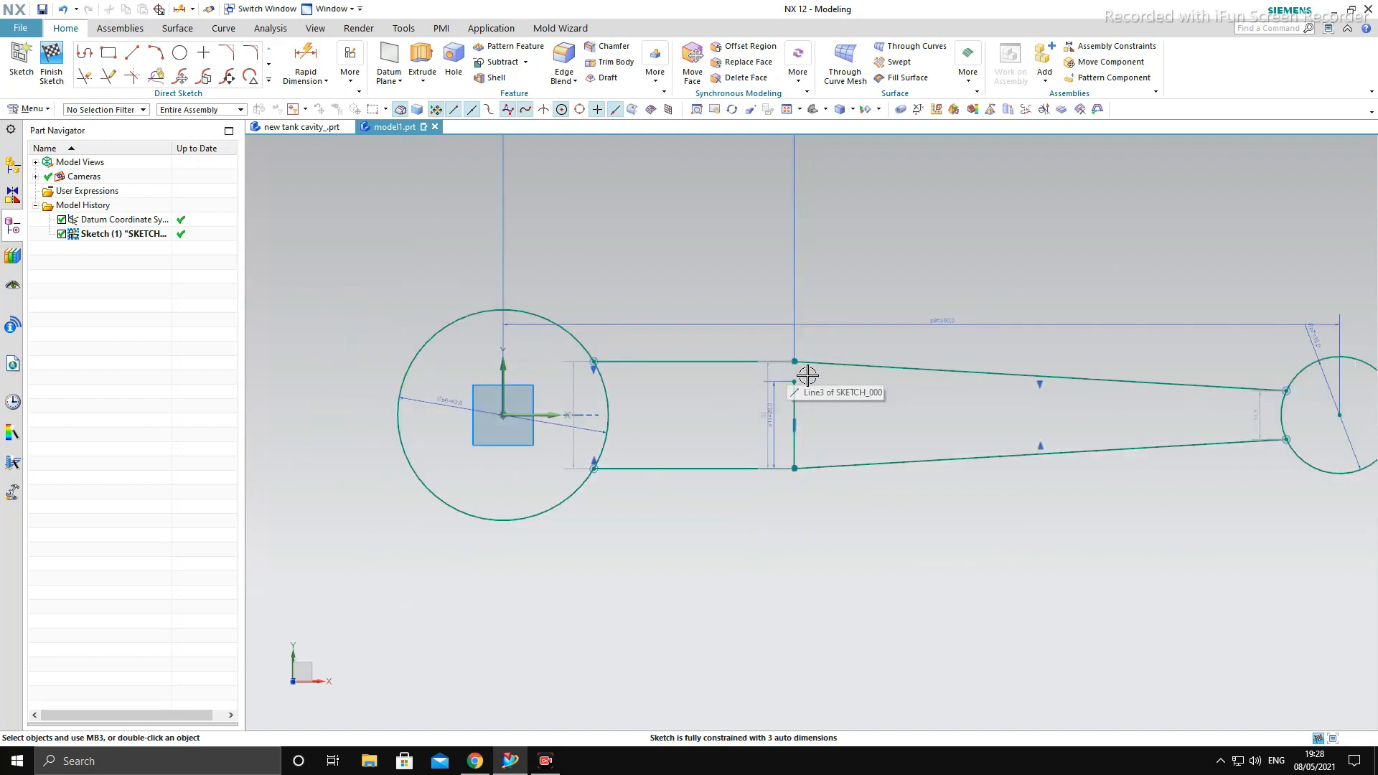
{"action": "double_click", "coordinate": [1244, 424]}
{"action": "type", "text": "18"}
{"action": "key", "text": "Return"}
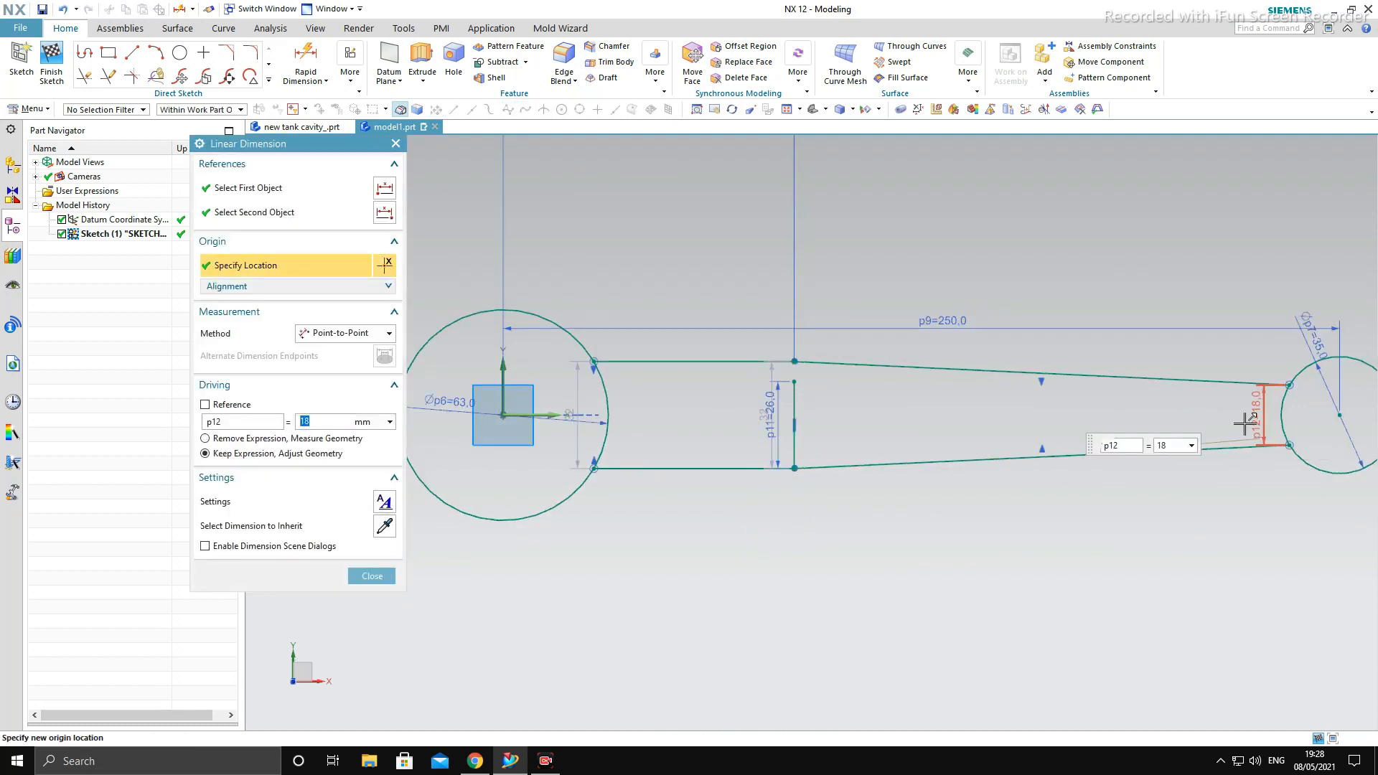
{"action": "key", "text": "Escape"}
- Dimension the vertical distance between the upper and lower junctions of the straight and tapered lines as 26 mm
{"action": "scroll", "coordinate": [762, 366], "scroll_direction": "up", "scroll_amount": 3}
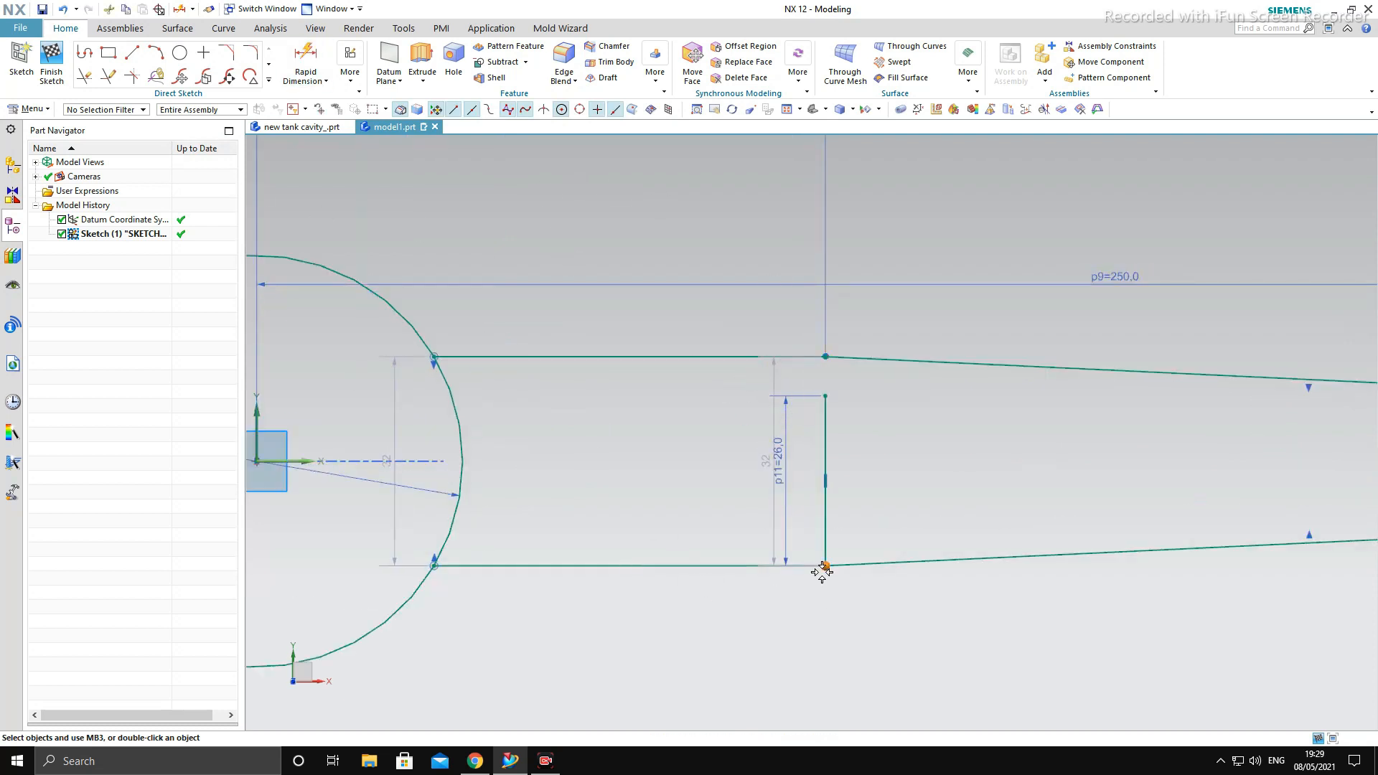
{"action": "left_click", "coordinate": [827, 356]}
{"action": "left_click", "coordinate": [829, 358]}
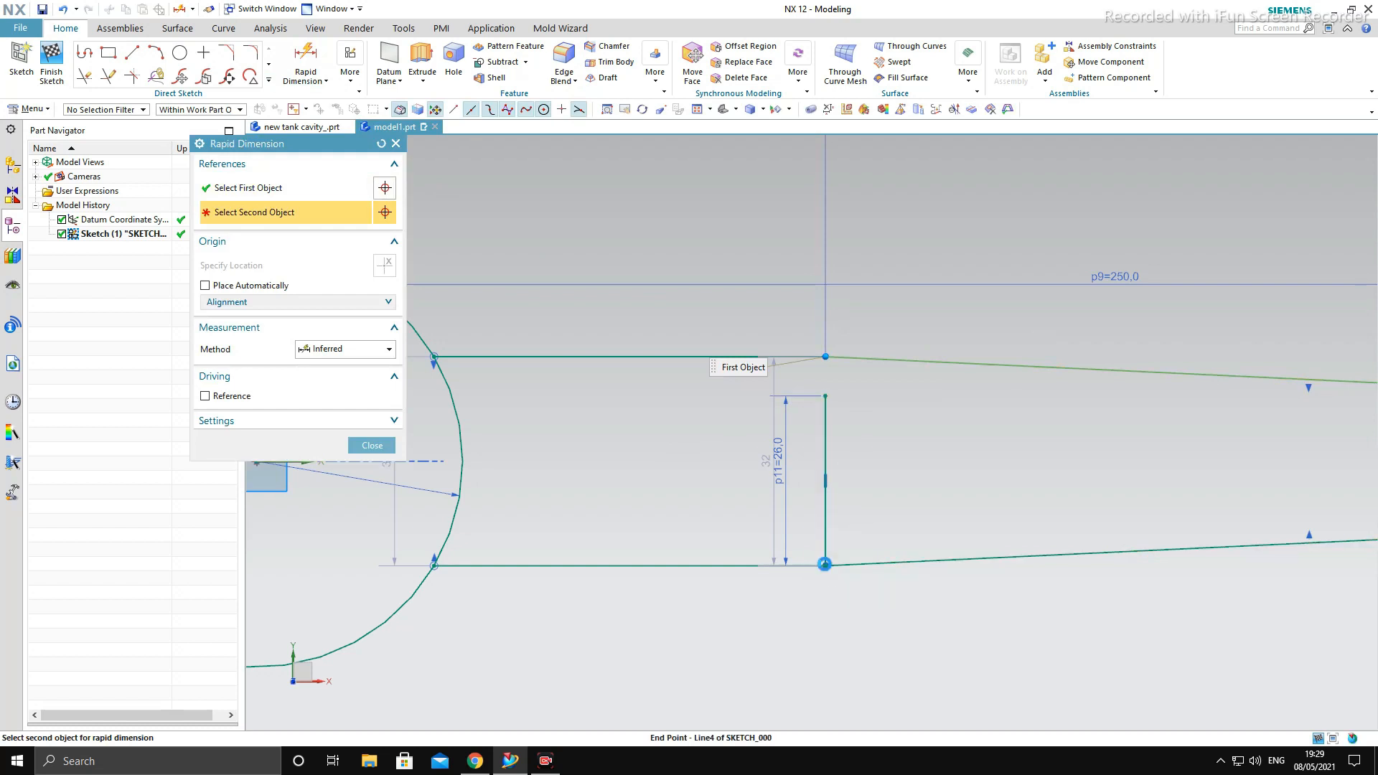
{"action": "left_click", "coordinate": [825, 565]}
{"action": "left_click", "coordinate": [675, 451]}
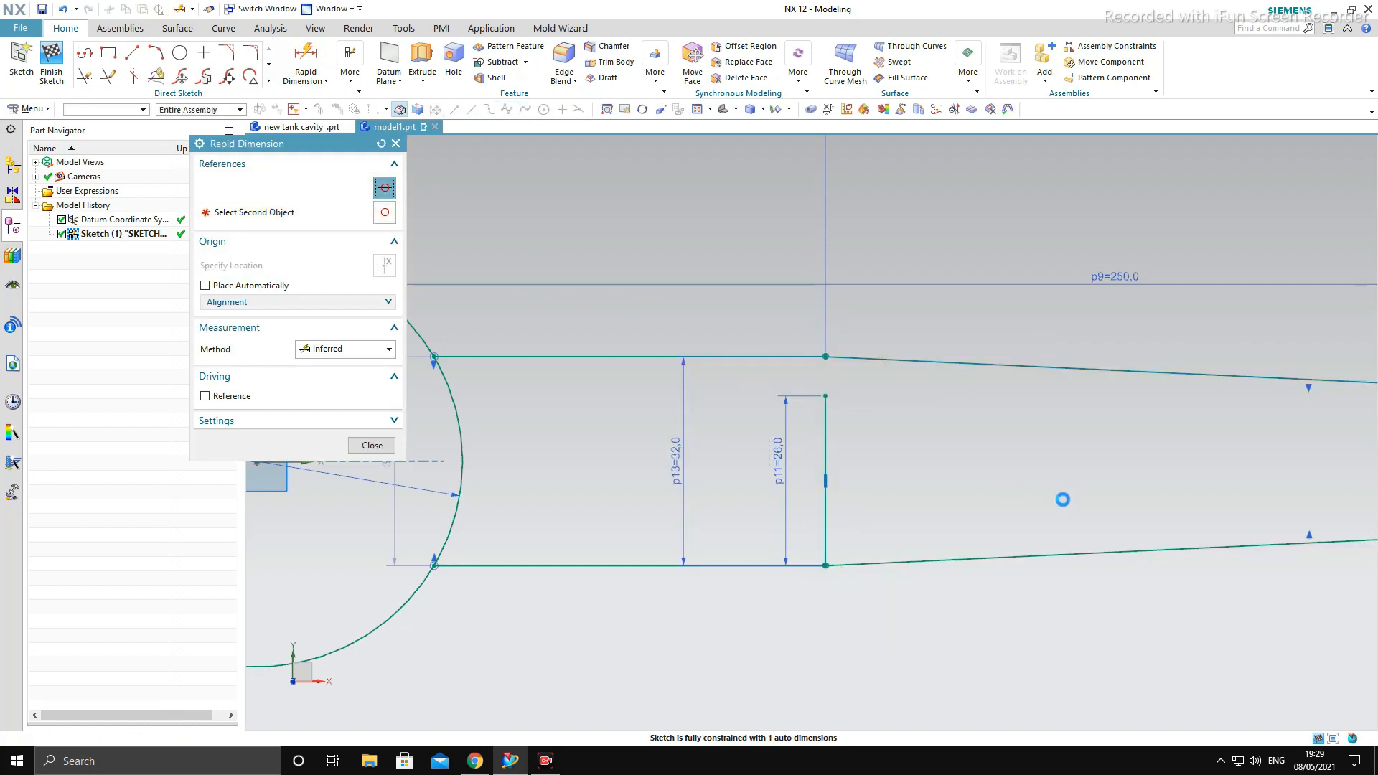
{"action": "type", "text": "26"}
{"action": "key", "text": "Return"}
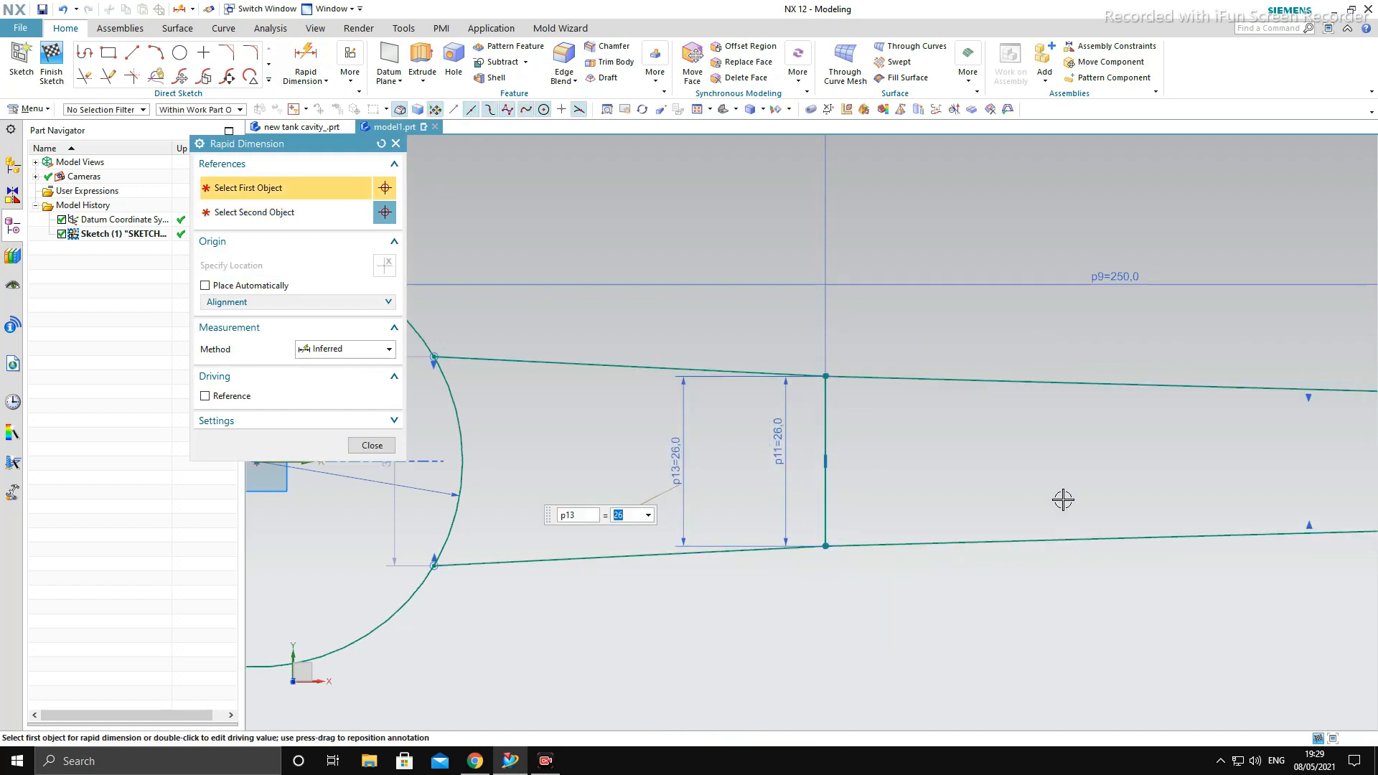
{"action": "key", "text": "Escape"}
- Delete the added 26 mm dimension between the upper and lower line junctions, keeping the vertical line's own dimension
{"action": "scroll", "coordinate": [725, 518], "scroll_direction": "down", "scroll_amount": 5}
{"action": "scroll", "coordinate": [741, 544], "scroll_direction": "up", "scroll_amount": 3}
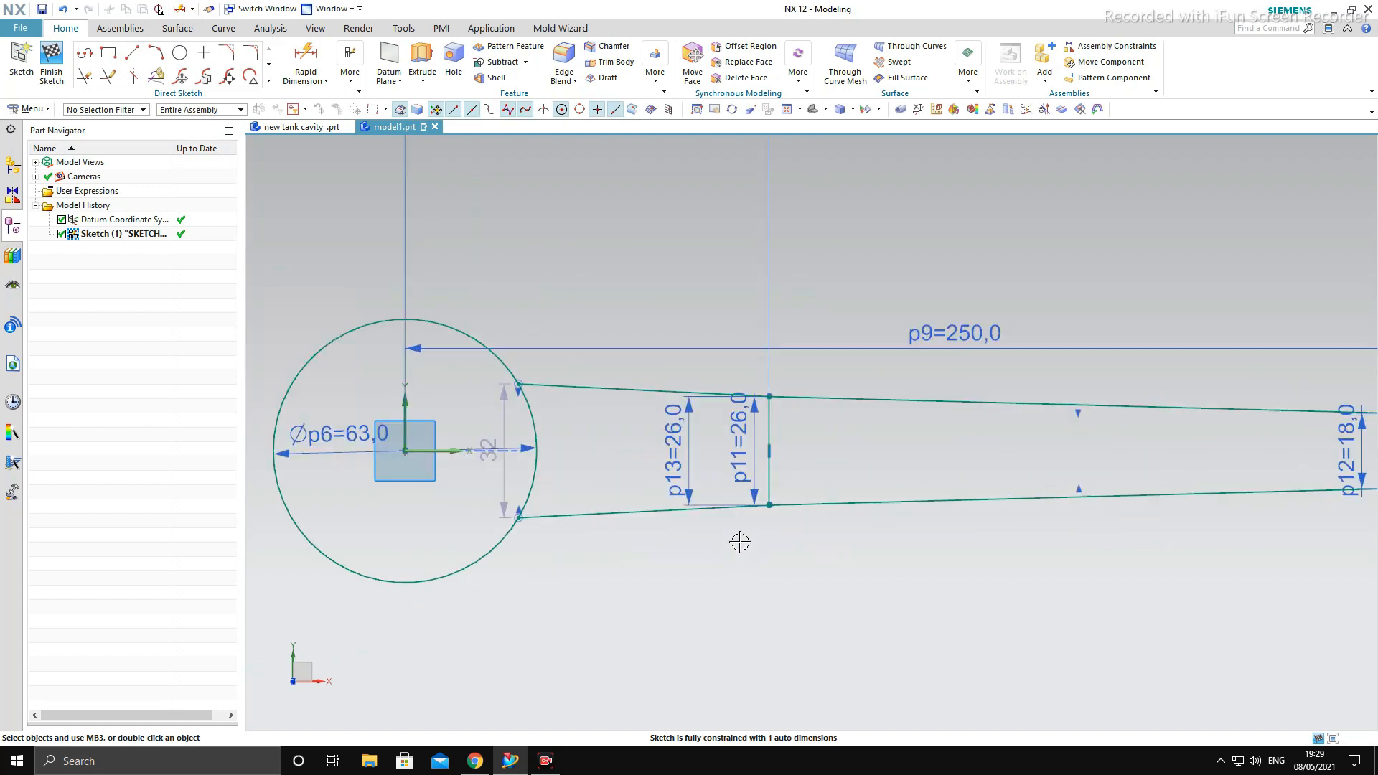
{"action": "scroll", "coordinate": [806, 461], "scroll_direction": "down", "scroll_amount": 4}
{"action": "scroll", "coordinate": [637, 477], "scroll_direction": "up", "scroll_amount": 4}
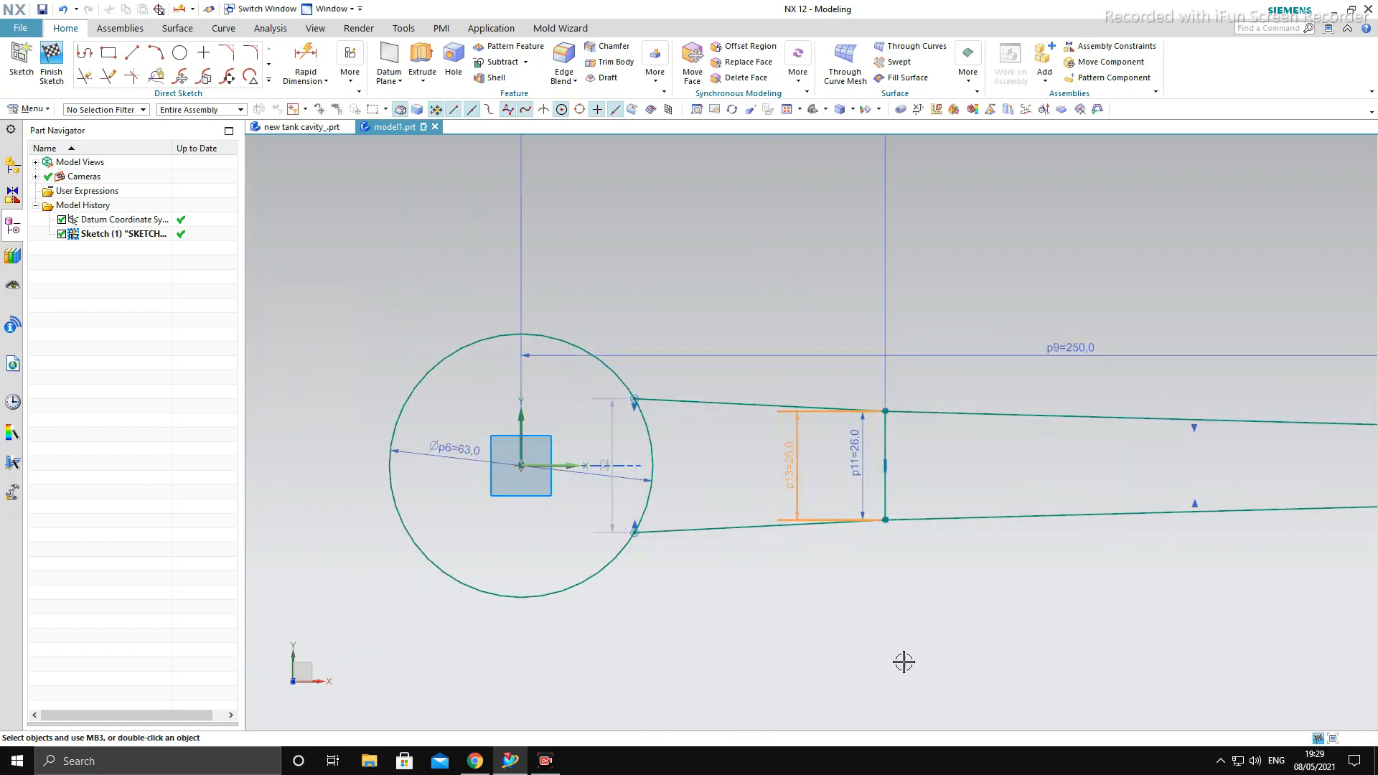
{"action": "left_click", "coordinate": [791, 467]}
{"action": "key", "text": "Delete"}
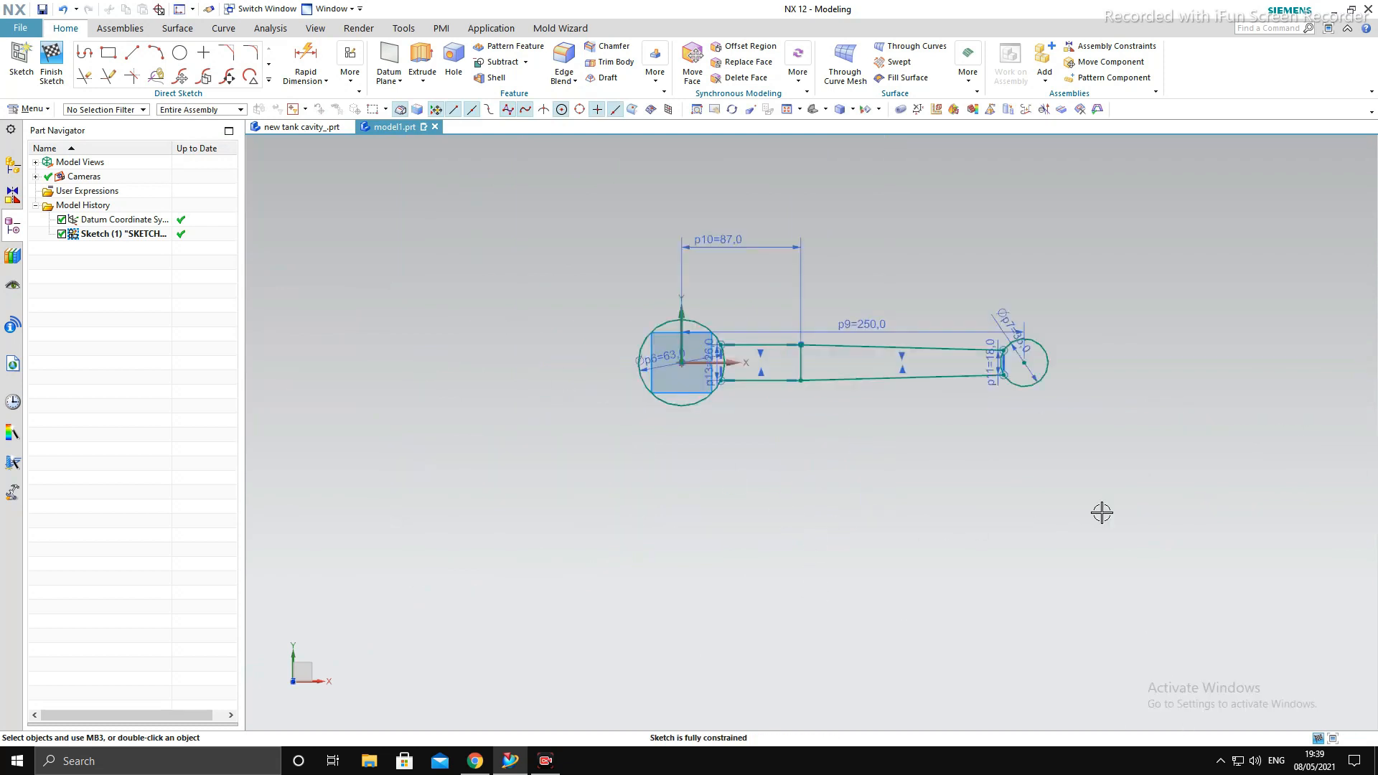
{"action": "scroll", "coordinate": [933, 291], "scroll_direction": "up", "scroll_amount": 3}
{"action": "scroll", "coordinate": [683, 339], "scroll_direction": "up", "scroll_amount": 2}
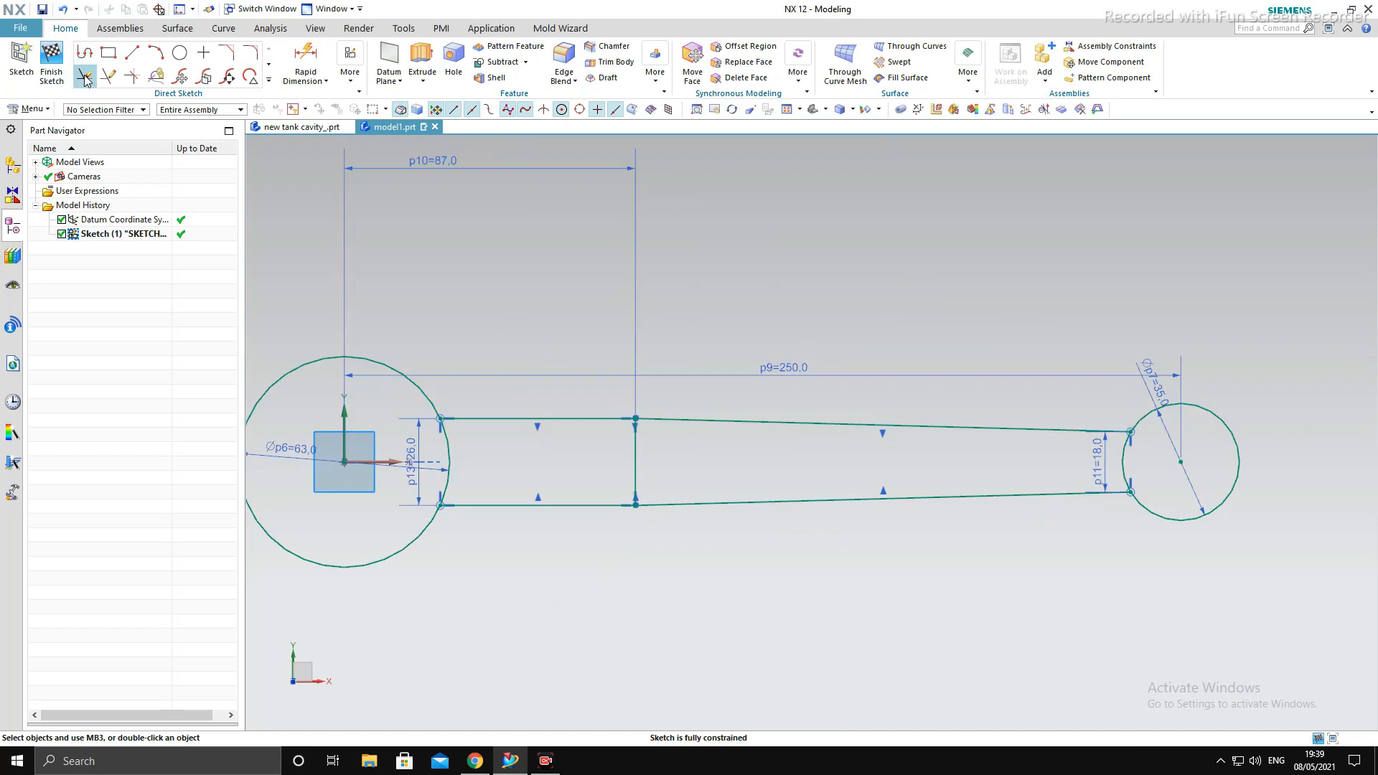
{"action": "left_click", "coordinate": [335, 353]}
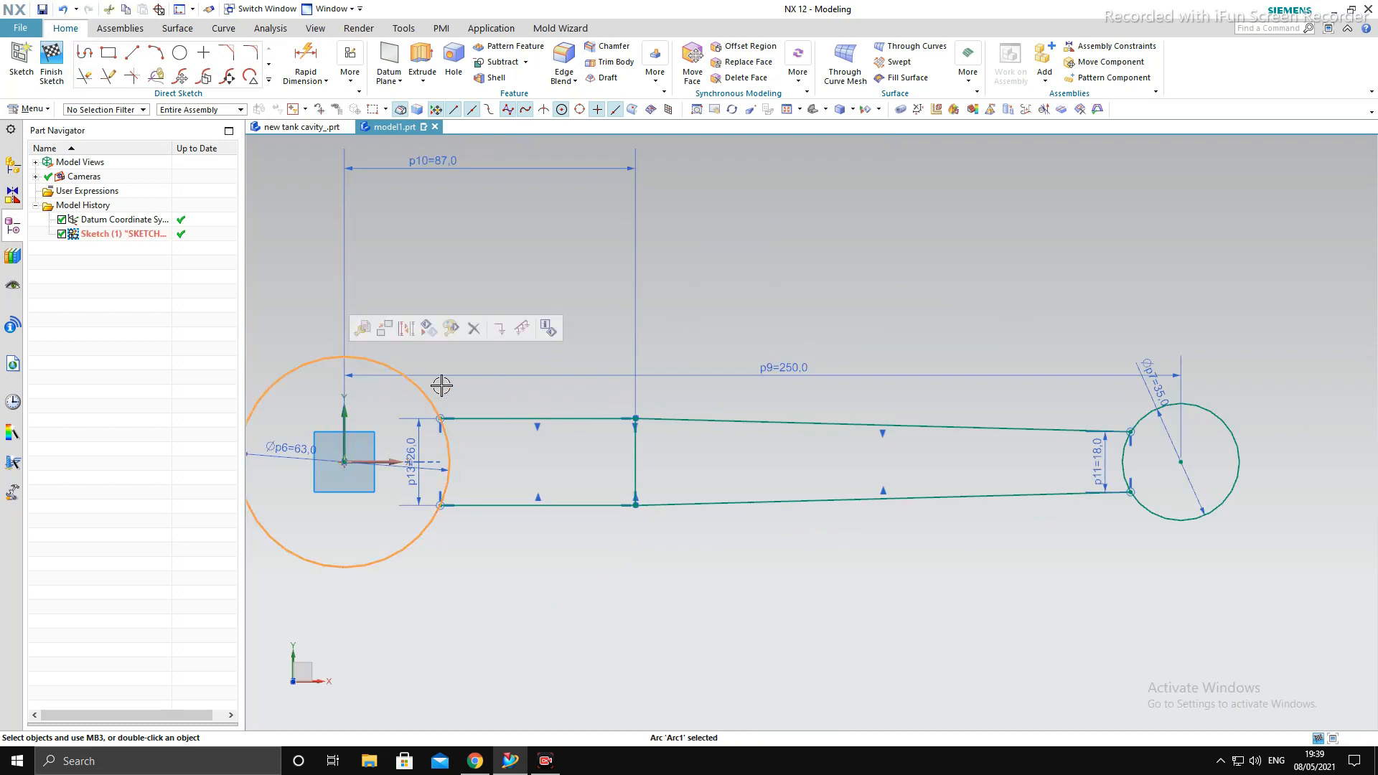
{"action": "key", "text": "Escape"}
{"action": "scroll", "coordinate": [937, 353], "scroll_direction": "down", "scroll_amount": 3}
{"action": "scroll", "coordinate": [550, 350], "scroll_direction": "up", "scroll_amount": 1}
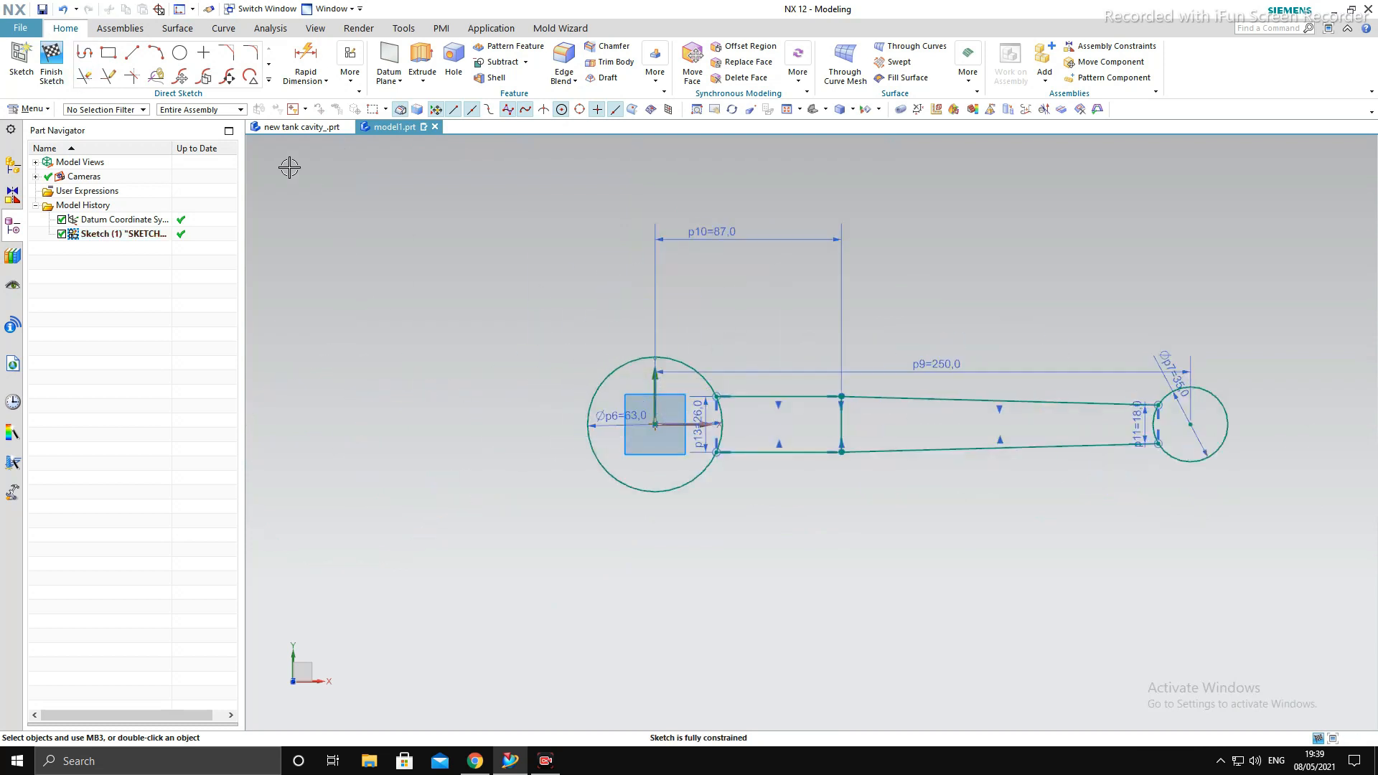
- Trim away the outer arcs of both circles with Quick Trim, keeping only the short arcs that close the rod profile
{"action": "left_click", "coordinate": [85, 75]}
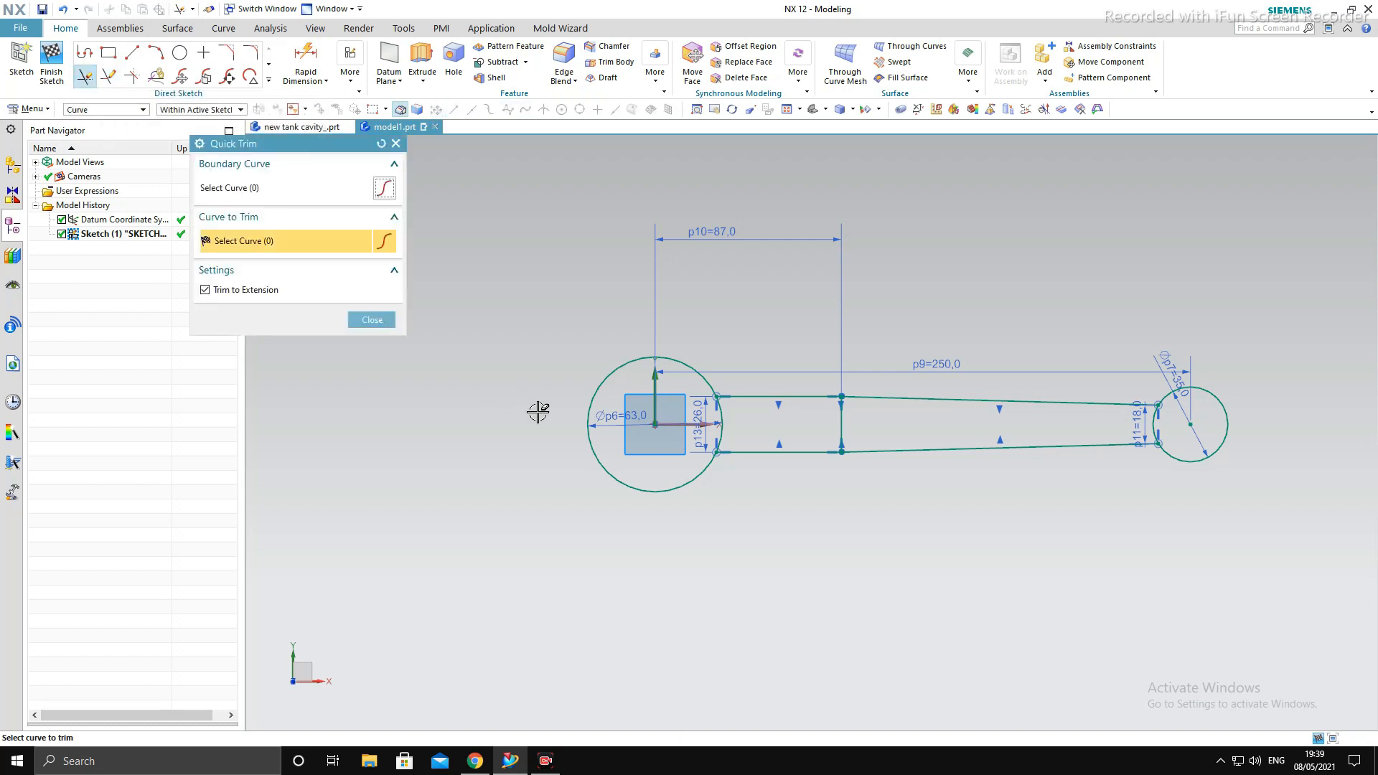
{"action": "left_click", "coordinate": [599, 402]}
{"action": "scroll", "coordinate": [717, 459], "scroll_direction": "down", "scroll_amount": 3}
{"action": "scroll", "coordinate": [908, 459], "scroll_direction": "up", "scroll_amount": 4}
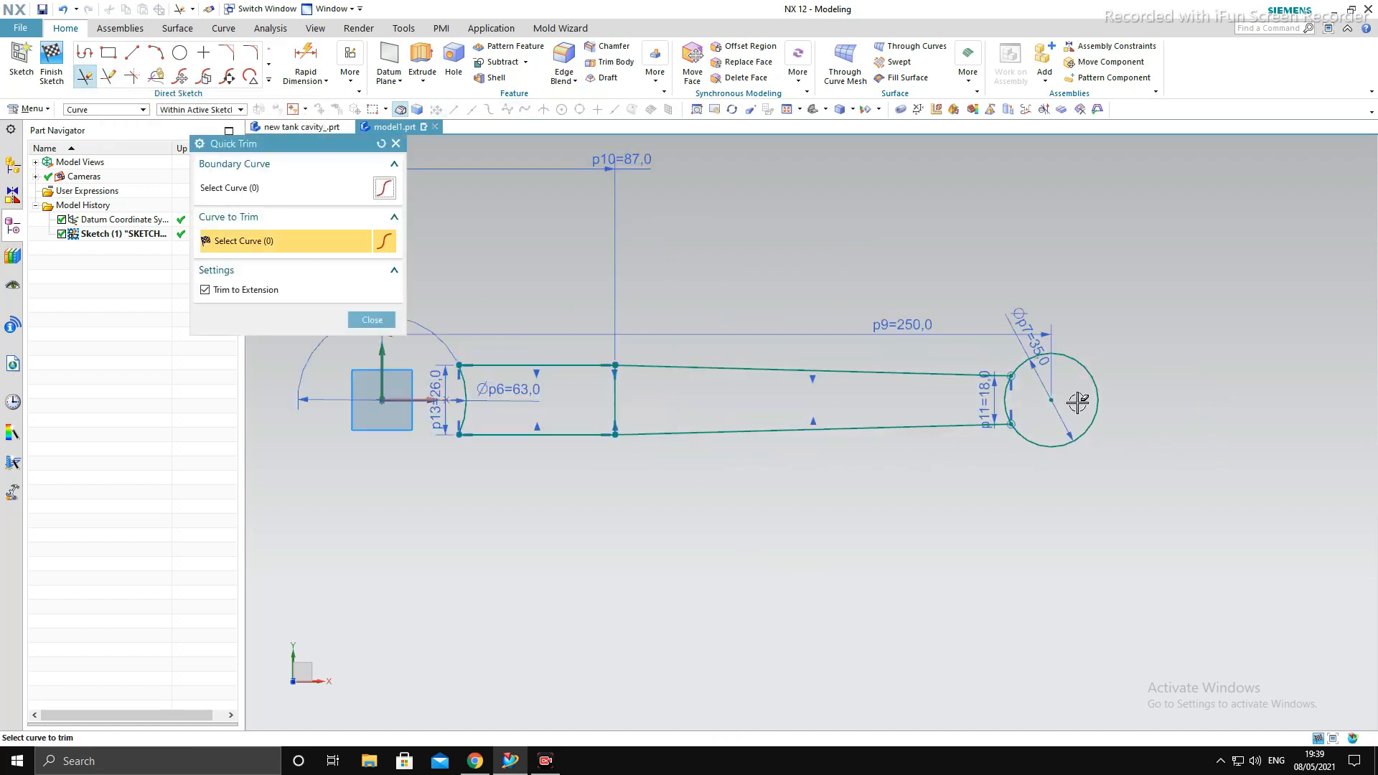
{"action": "left_click", "coordinate": [1095, 394]}
{"action": "scroll", "coordinate": [951, 440], "scroll_direction": "down", "scroll_amount": 2}
{"action": "scroll", "coordinate": [855, 424], "scroll_direction": "up", "scroll_amount": 1}
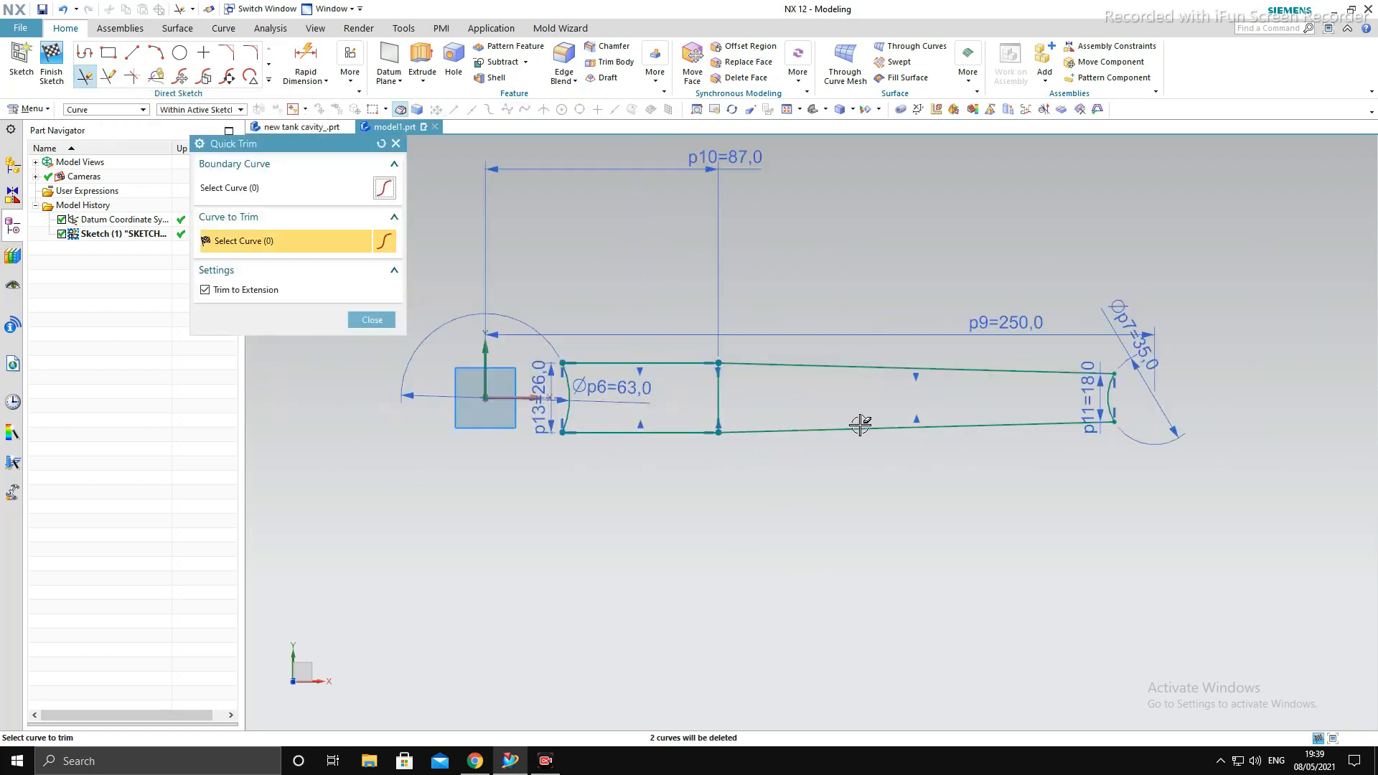
{"action": "scroll", "coordinate": [666, 392], "scroll_direction": "up", "scroll_amount": 1}
{"action": "left_click", "coordinate": [355, 321]}
- Finish the rod profile sketch
{"action": "middle_click_drag", "start_coordinate": [589, 412], "coordinate": [786, 425]}
{"action": "key", "text": "F8"}
{"action": "scroll", "coordinate": [1062, 437], "scroll_direction": "up", "scroll_amount": 6}
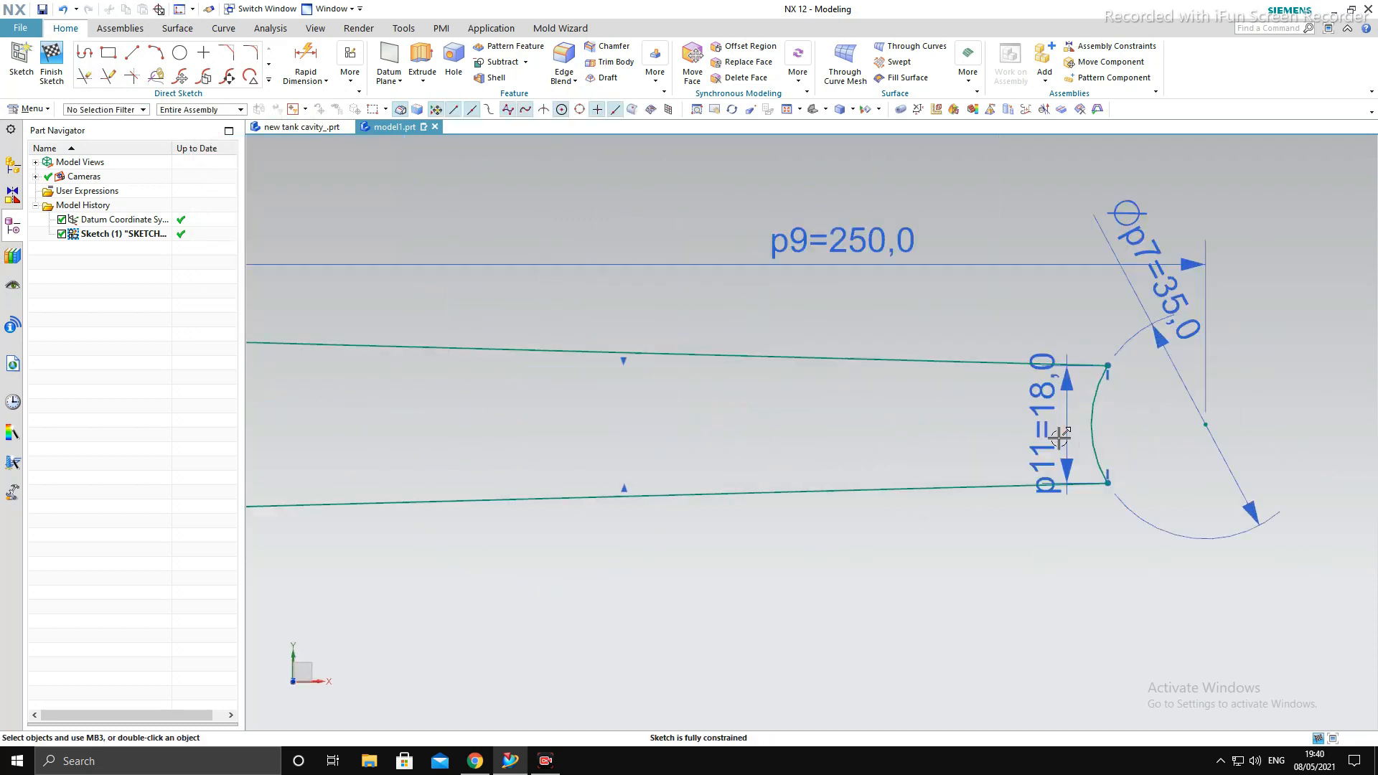
{"action": "scroll", "coordinate": [1115, 440], "scroll_direction": "down", "scroll_amount": 6}
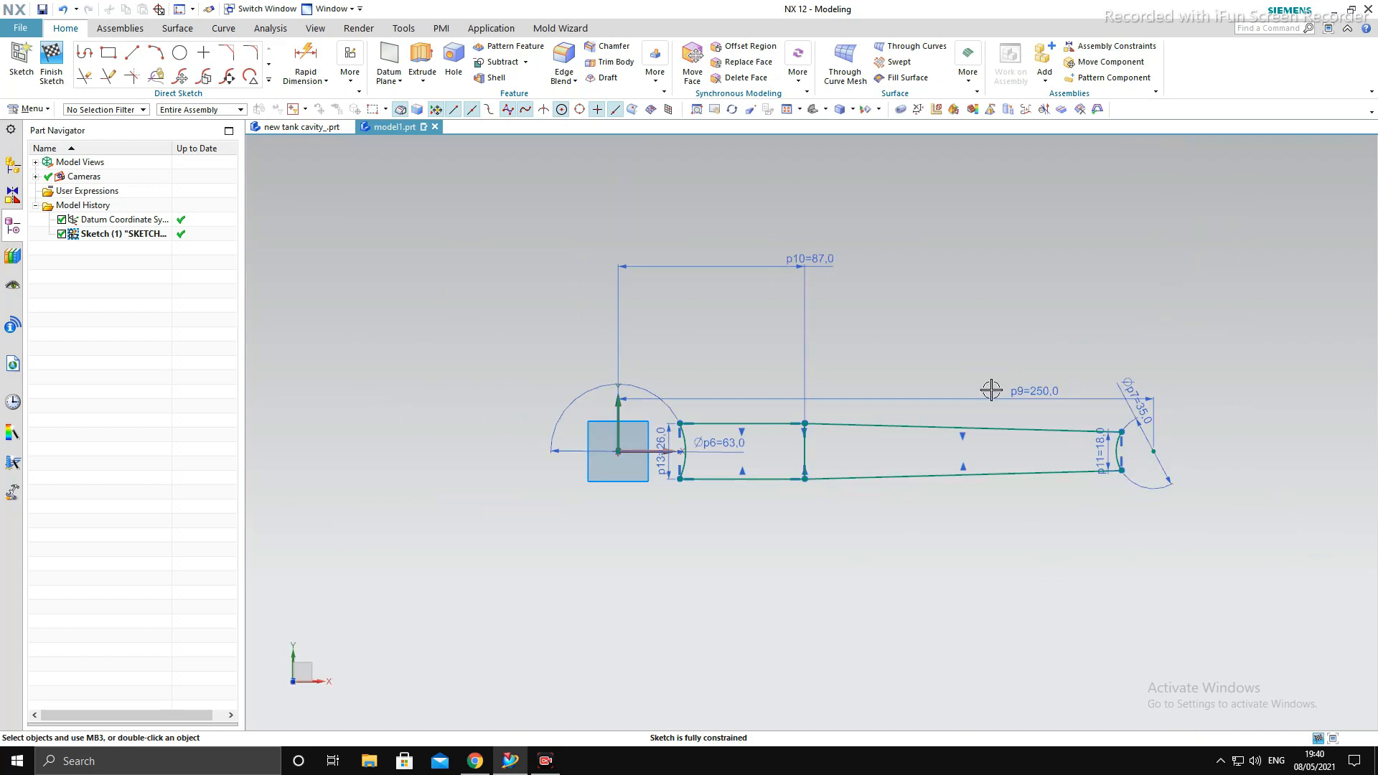
{"action": "scroll", "coordinate": [924, 378], "scroll_direction": "up", "scroll_amount": 2}
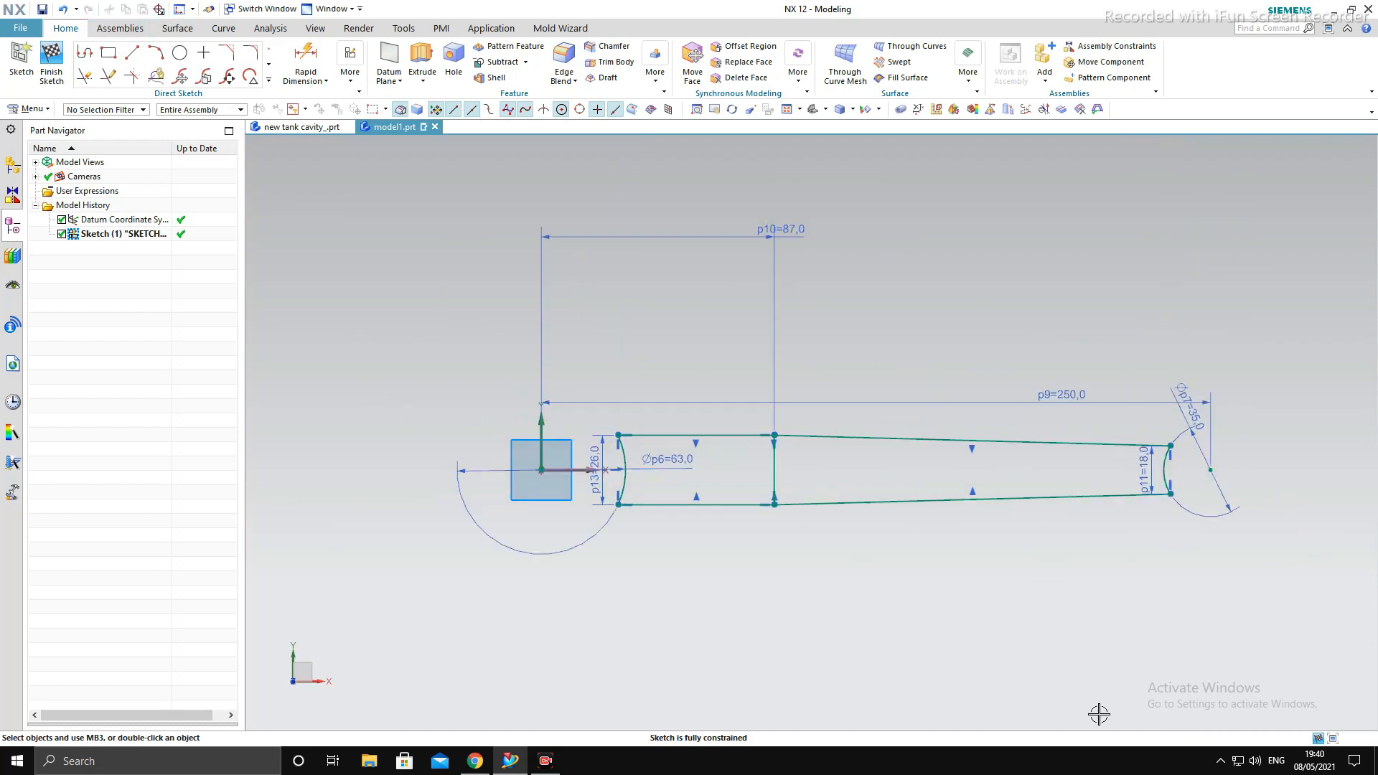
{"action": "scroll", "coordinate": [1223, 499], "scroll_direction": "up", "scroll_amount": 1}
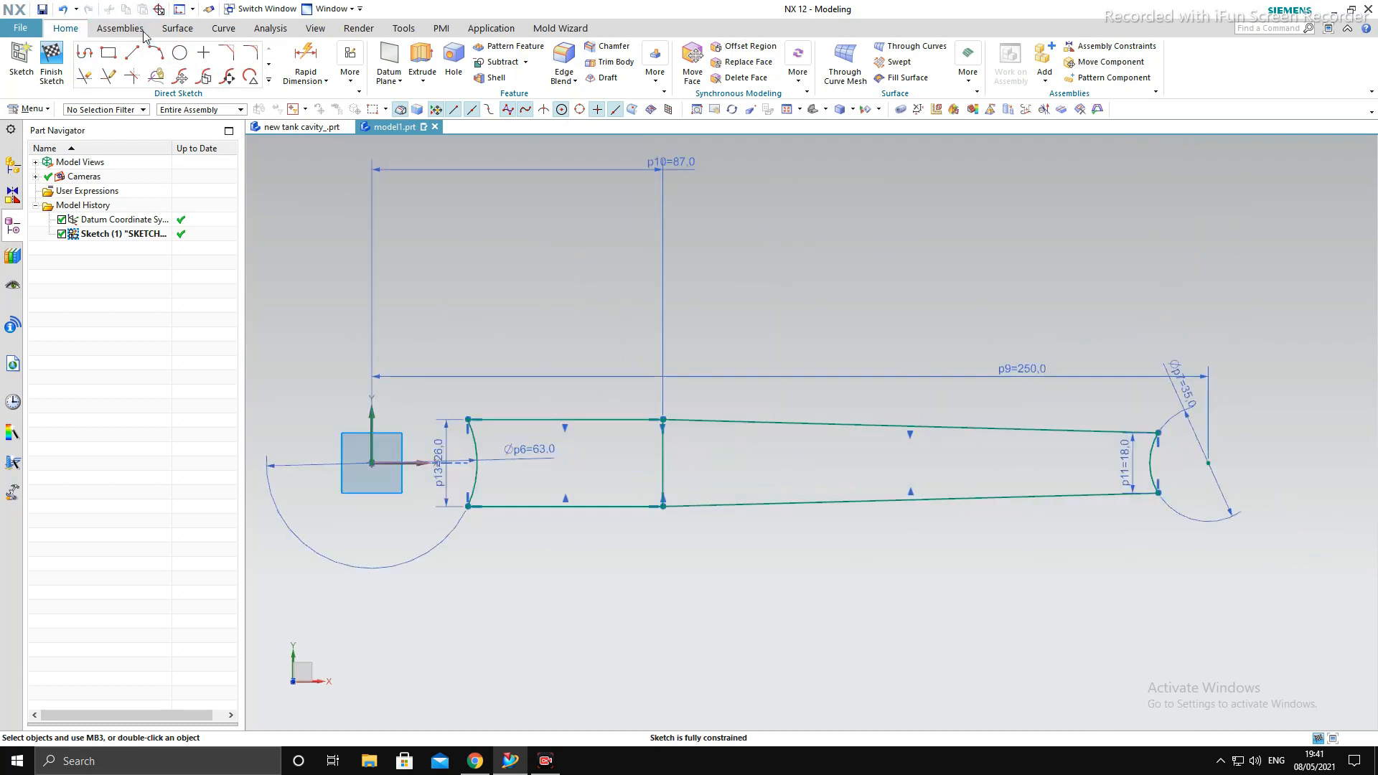
{"action": "left_click", "coordinate": [51, 58]}
{"action": "mouse_move", "coordinate": [713, 434]}
{"action": "middle_mouse_down"}
{"action": "mouse_move", "coordinate": [809, 477]}
{"action": "mouse_move", "coordinate": [779, 493]}
{"action": "middle_mouse_up"}
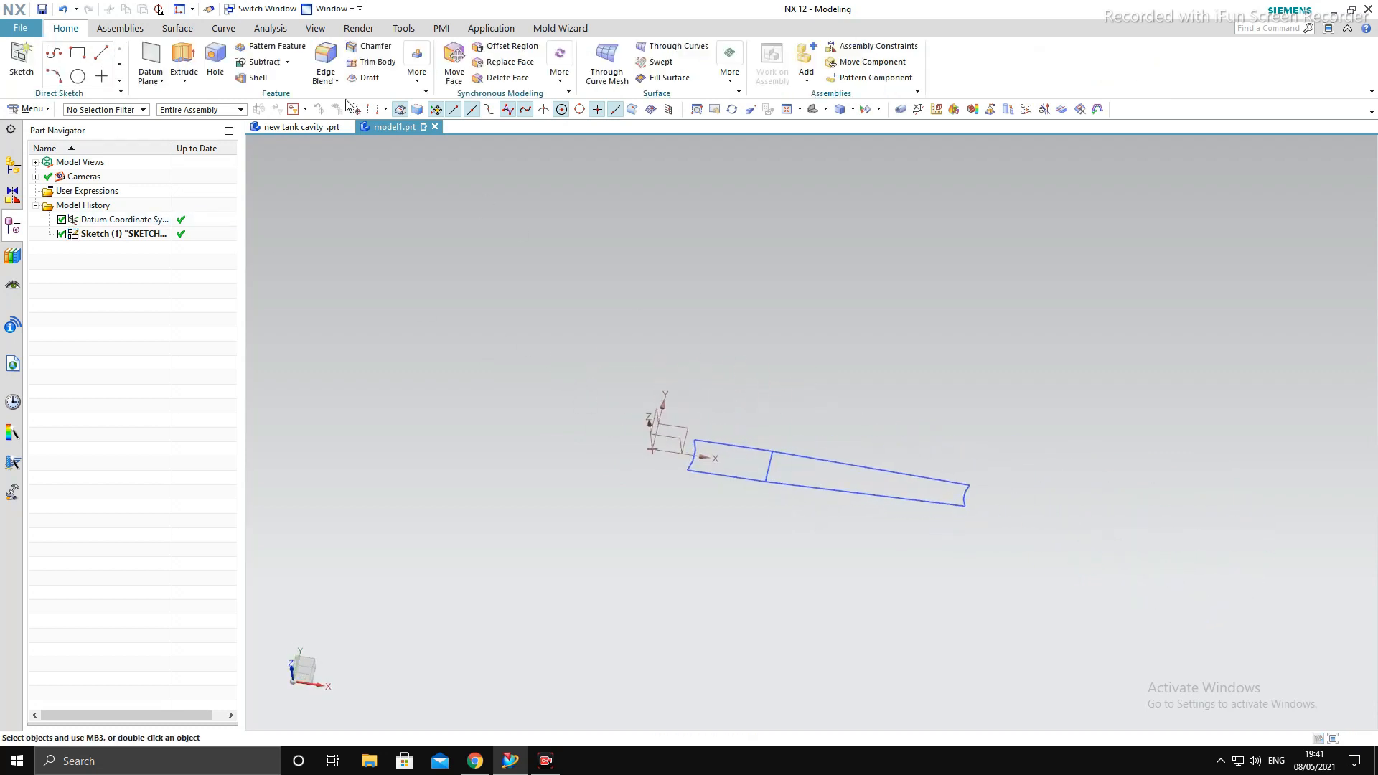
- Extrude both regions of the rod profile symmetrically as a solid with a distance of 21 mm
{"action": "left_click", "coordinate": [184, 54]}
{"action": "left_click", "coordinate": [788, 466]}
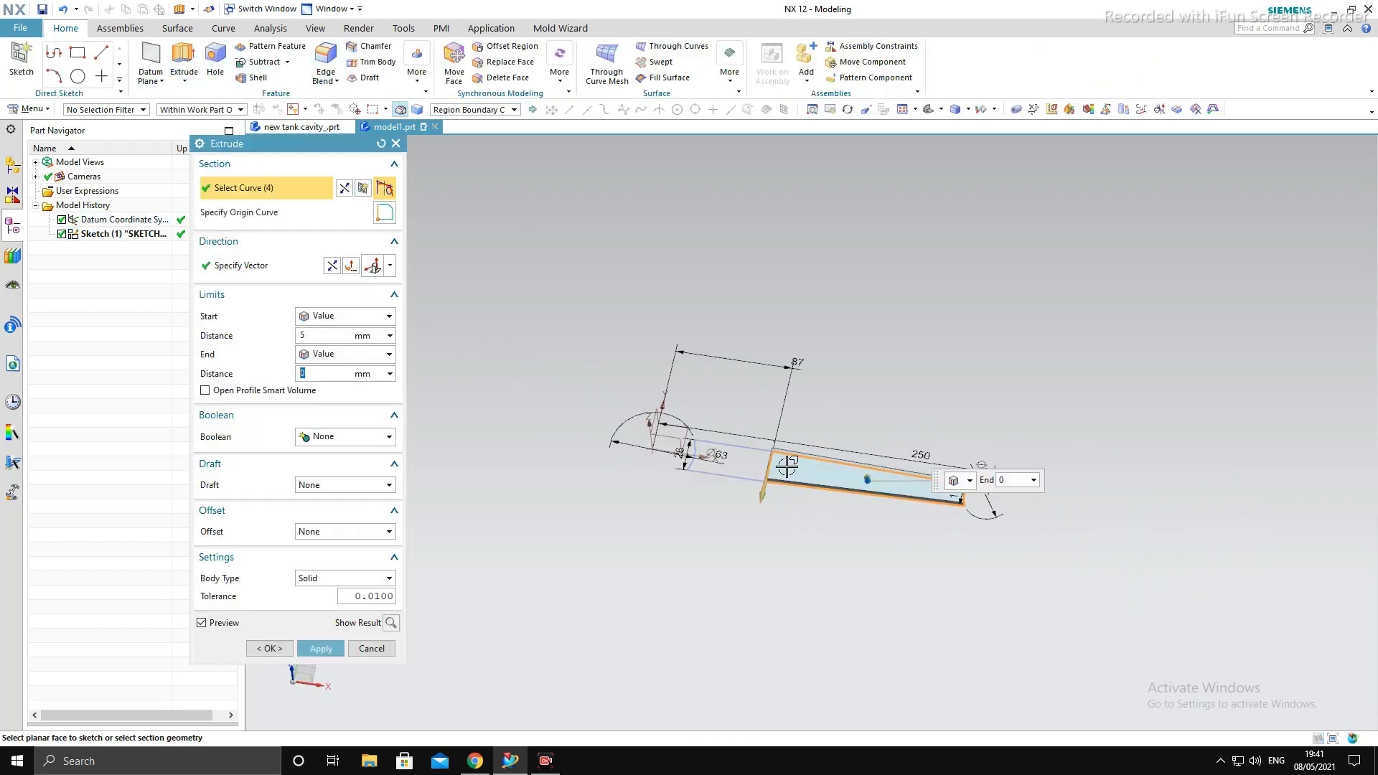
{"action": "left_click", "coordinate": [729, 463]}
{"action": "middle_click_drag", "start_coordinate": [867, 600], "coordinate": [864, 539]}
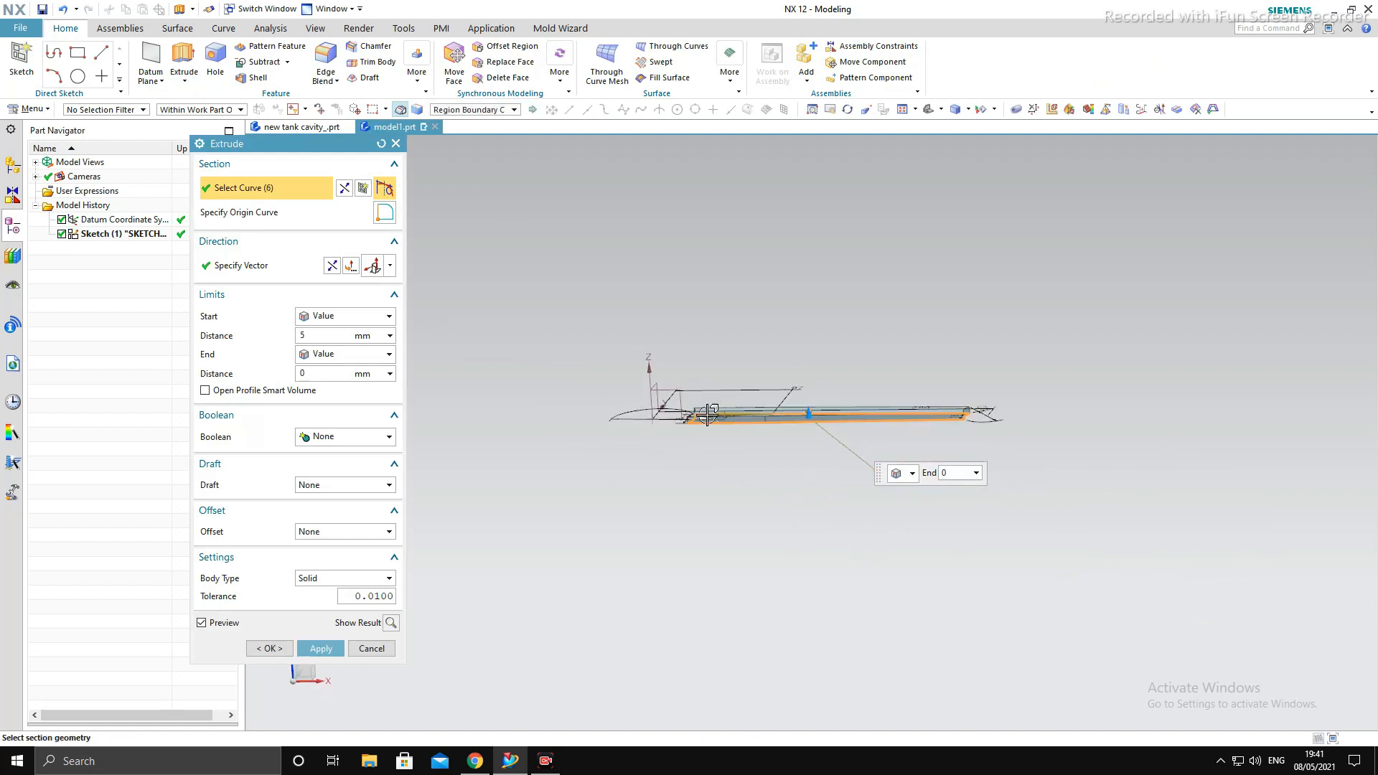
{"action": "middle_click_drag", "start_coordinate": [708, 415], "coordinate": [818, 376]}
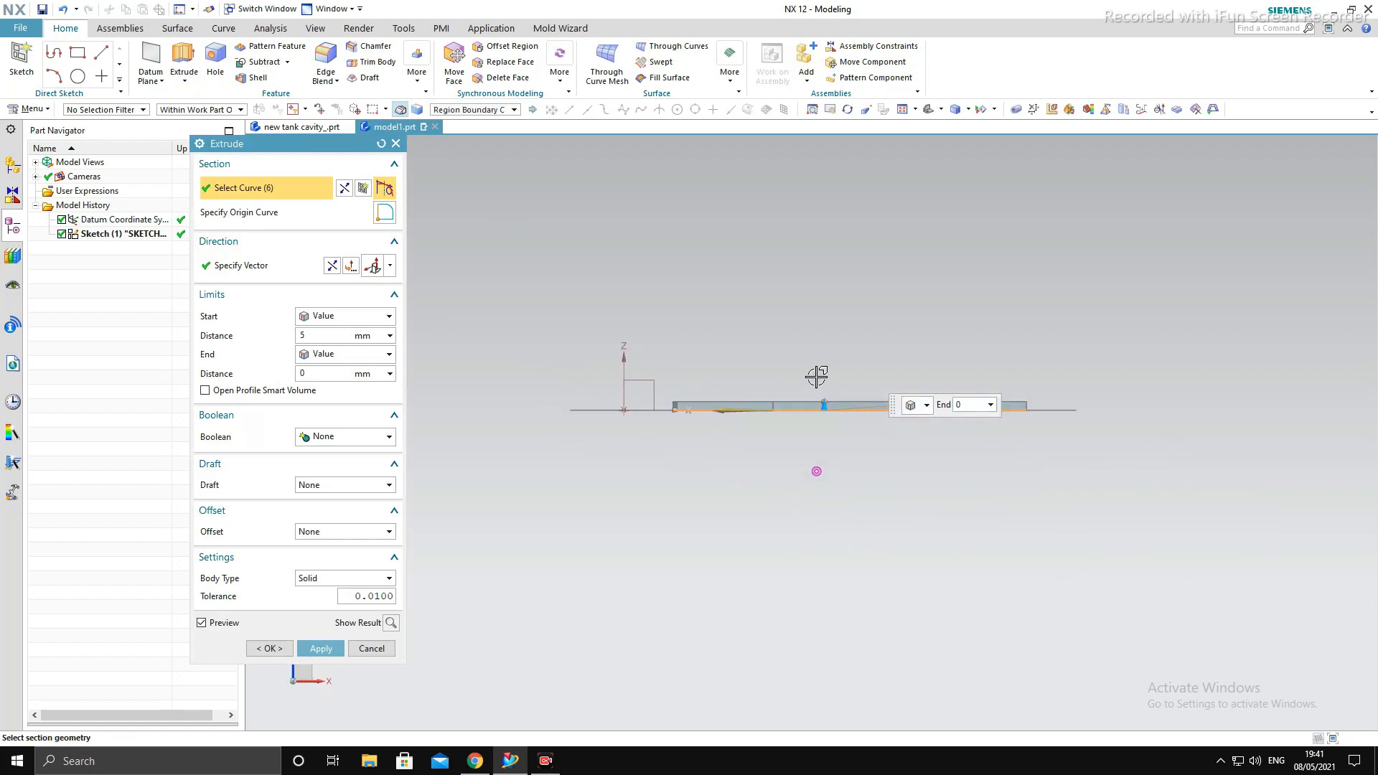
{"action": "left_click", "coordinate": [361, 355]}
{"action": "left_click", "coordinate": [362, 381]}
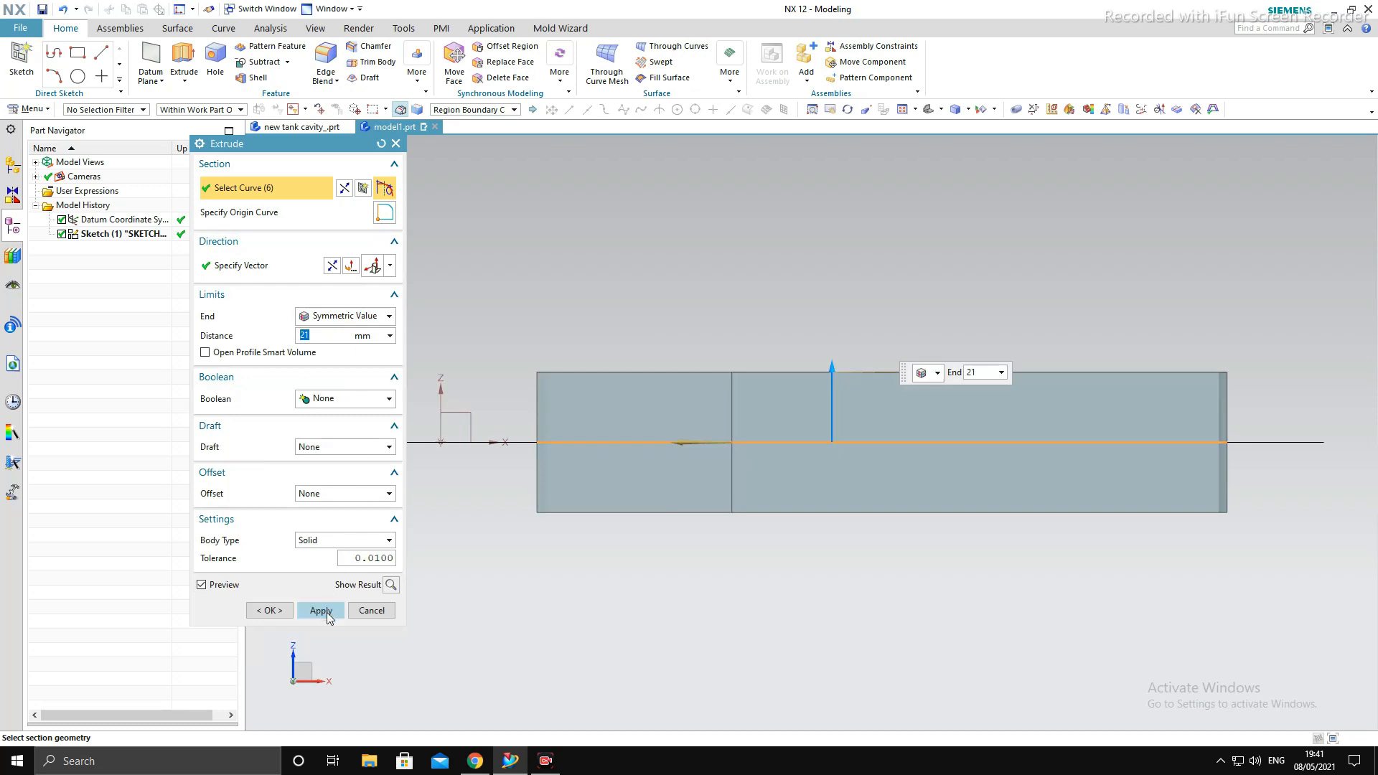
{"action": "left_click", "coordinate": [321, 611]}
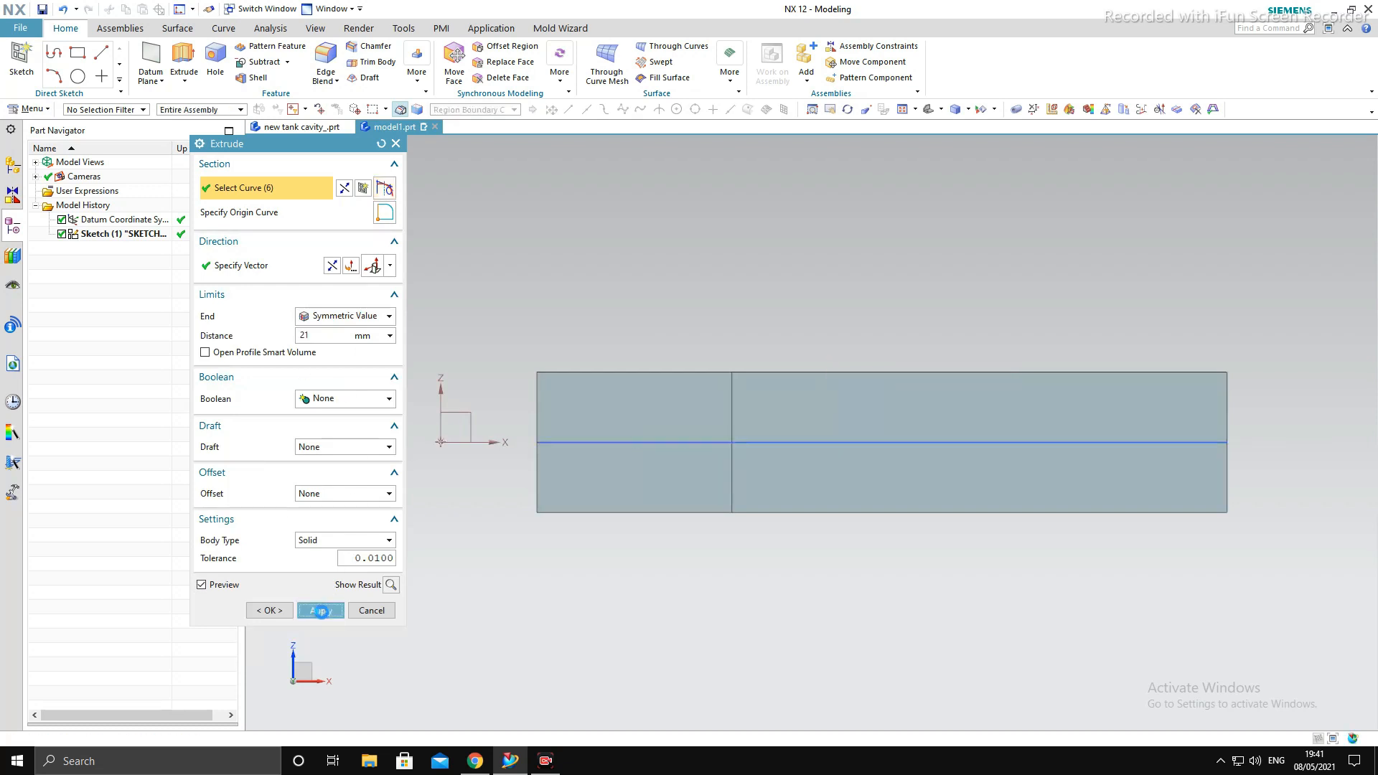
{"action": "left_click", "coordinate": [385, 610]}
{"action": "middle_click_drag", "start_coordinate": [640, 539], "coordinate": [1146, 650]}
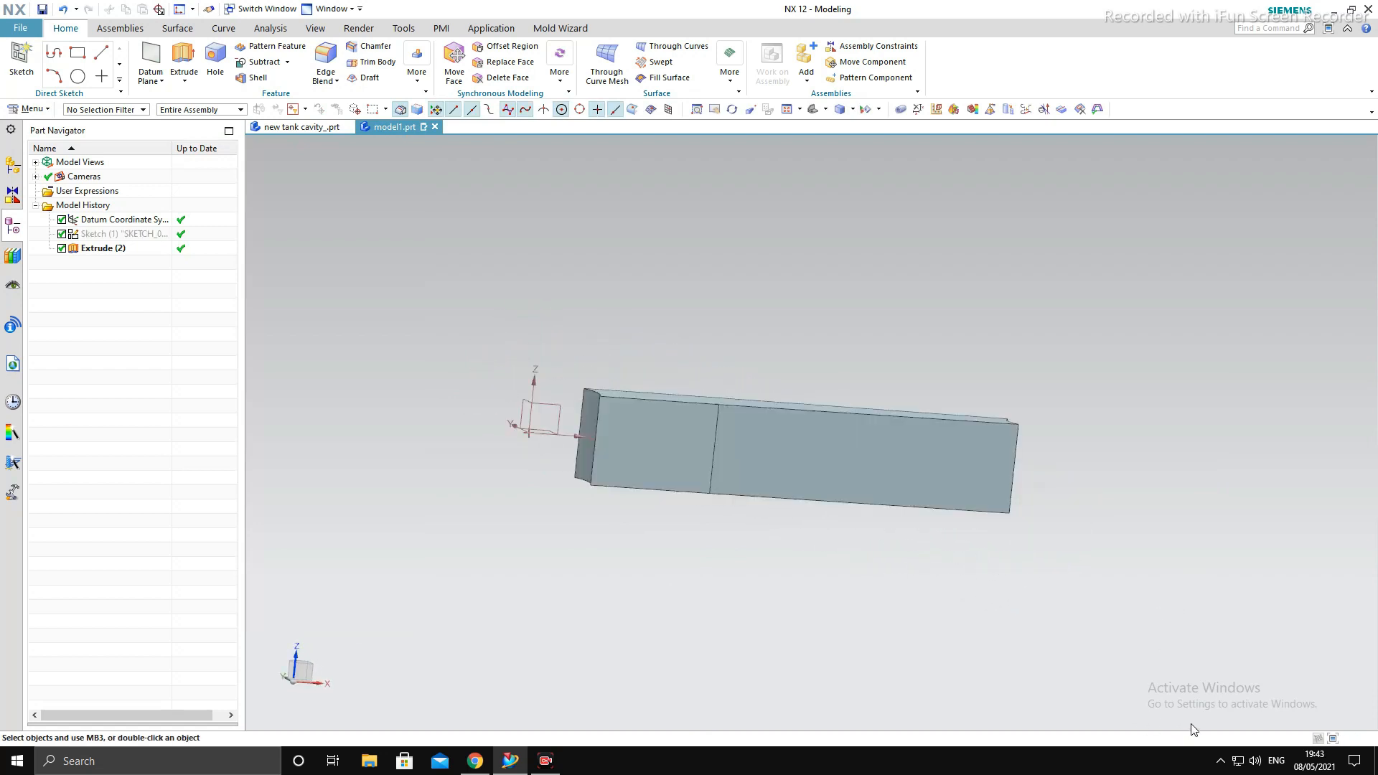
{"action": "left_click", "coordinate": [22, 61]}
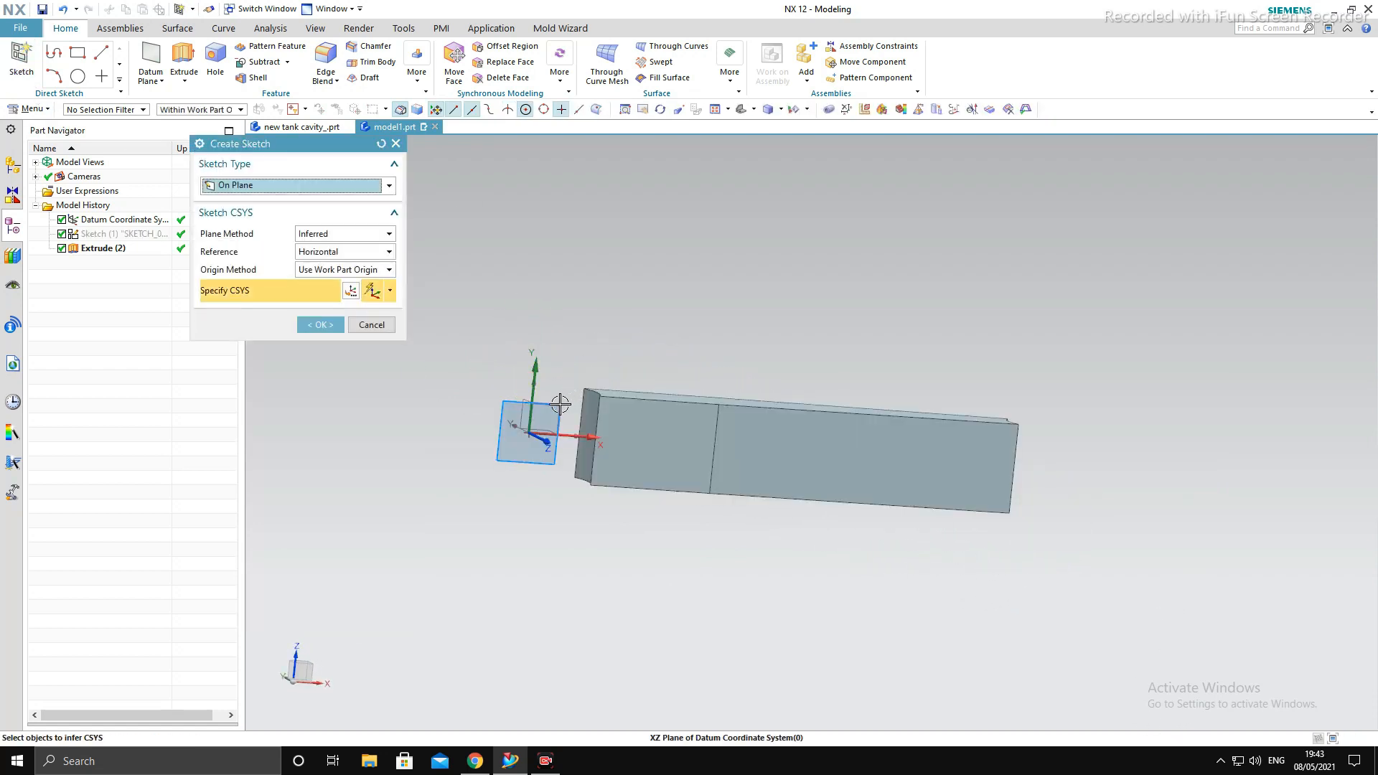
{"action": "middle_click", "coordinate": [1033, 392]}
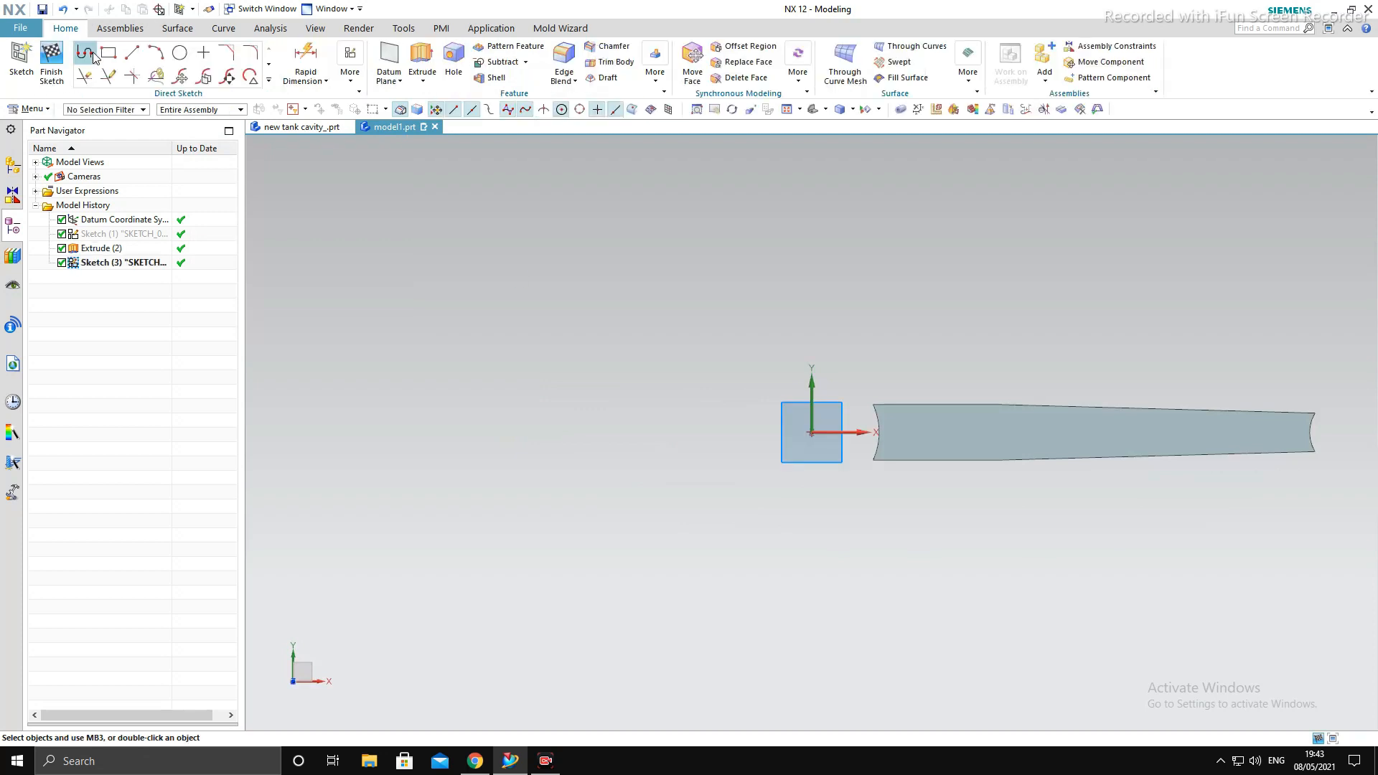
{"action": "left_click", "coordinate": [51, 57]}
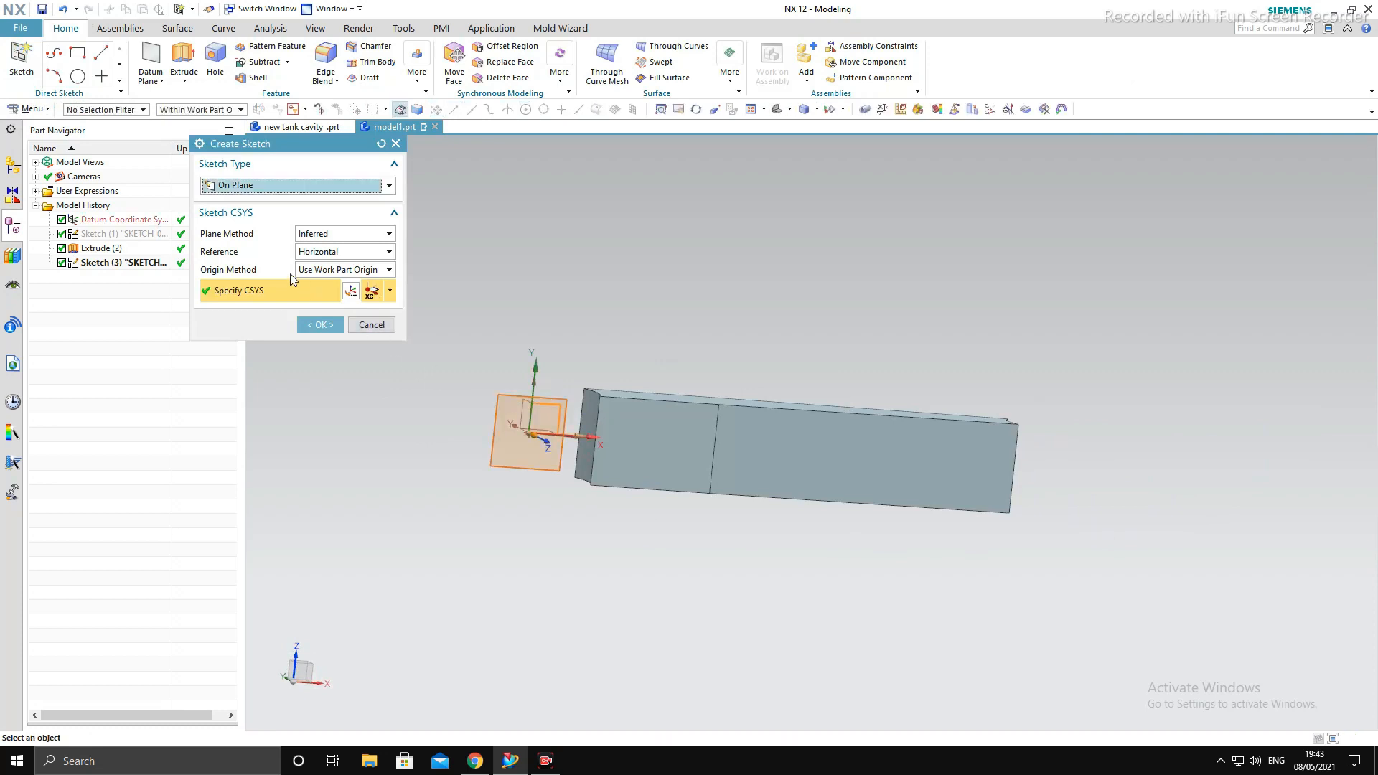
- Create a sketch on the XZ plane and sketch a 138 mm line along the rod's upper edge from its small-end corner
{"action": "left_click", "coordinate": [321, 325]}
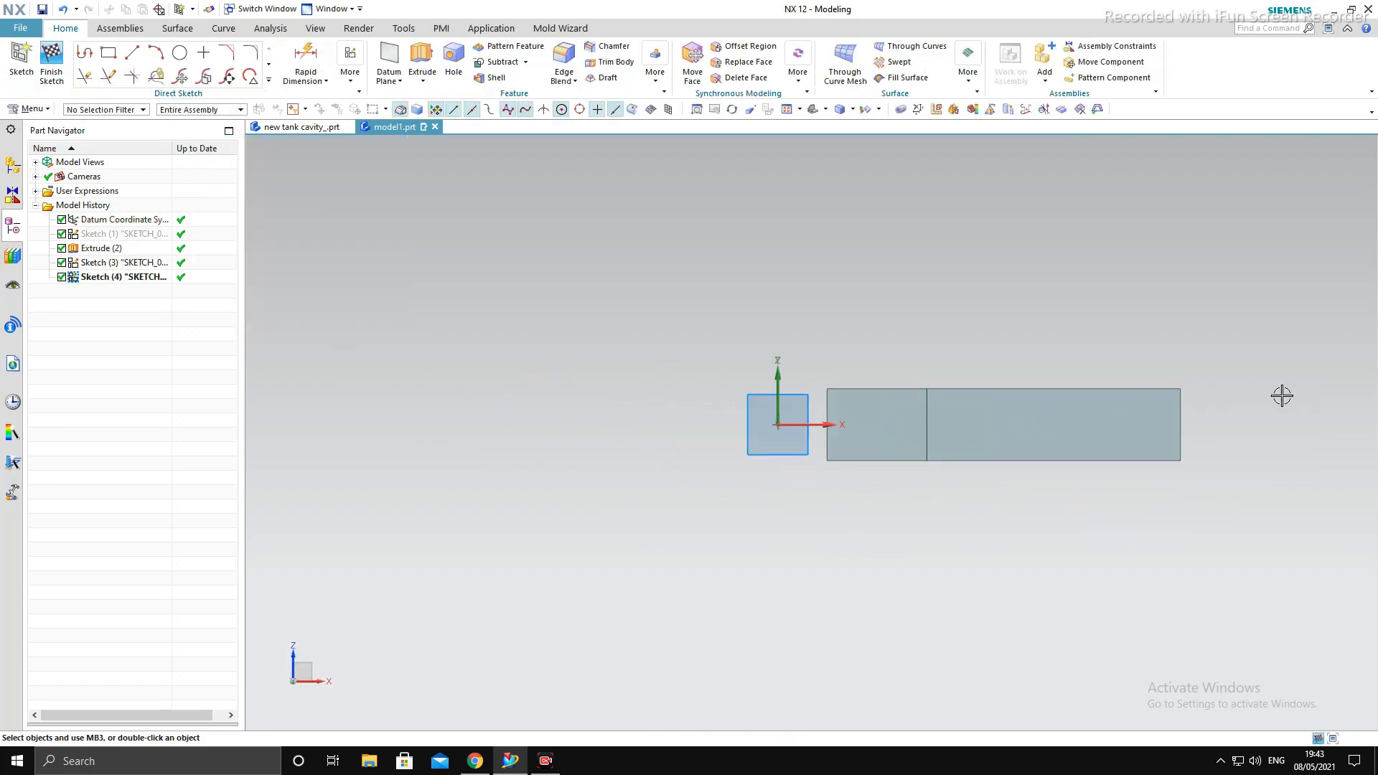
{"action": "key", "text": "l"}
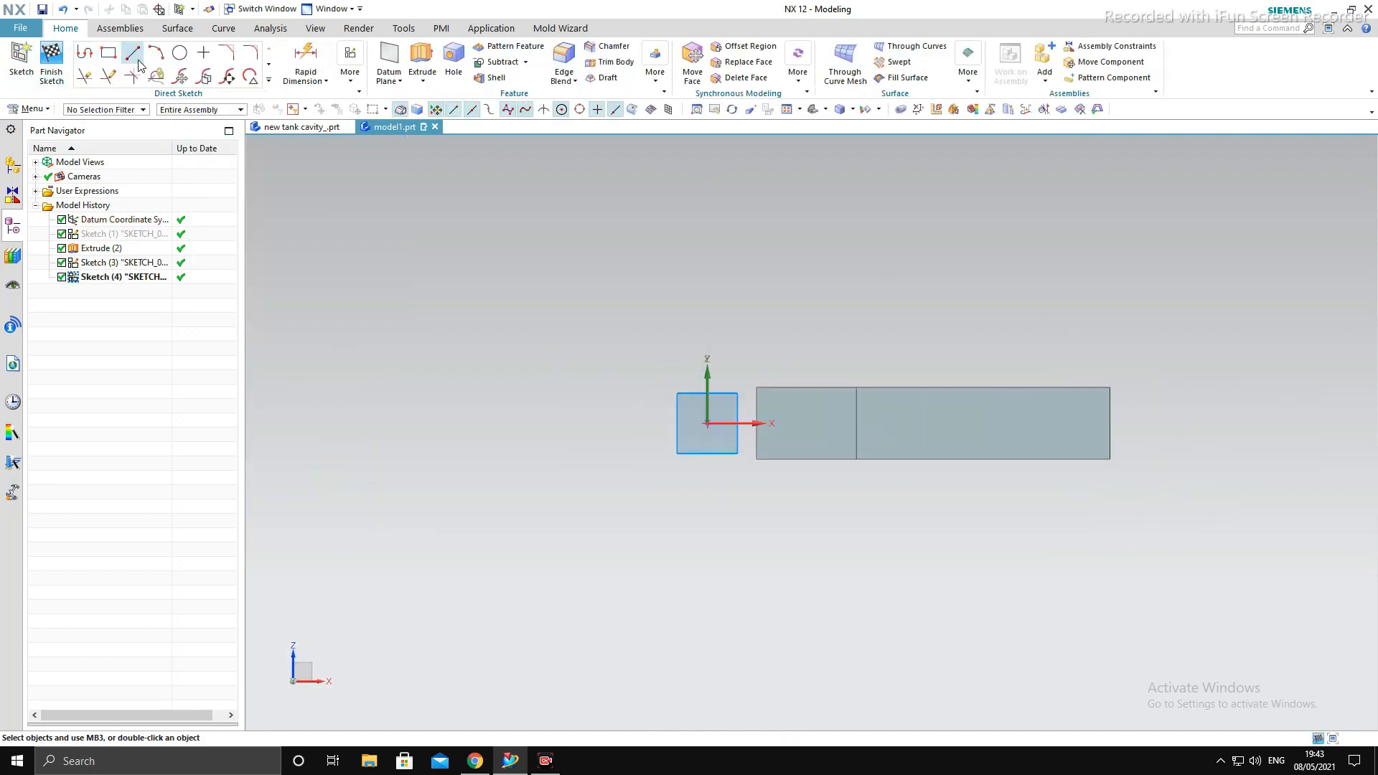
{"action": "scroll", "coordinate": [1101, 364], "scroll_direction": "up", "scroll_amount": 4}
{"action": "left_click", "coordinate": [1124, 422]}
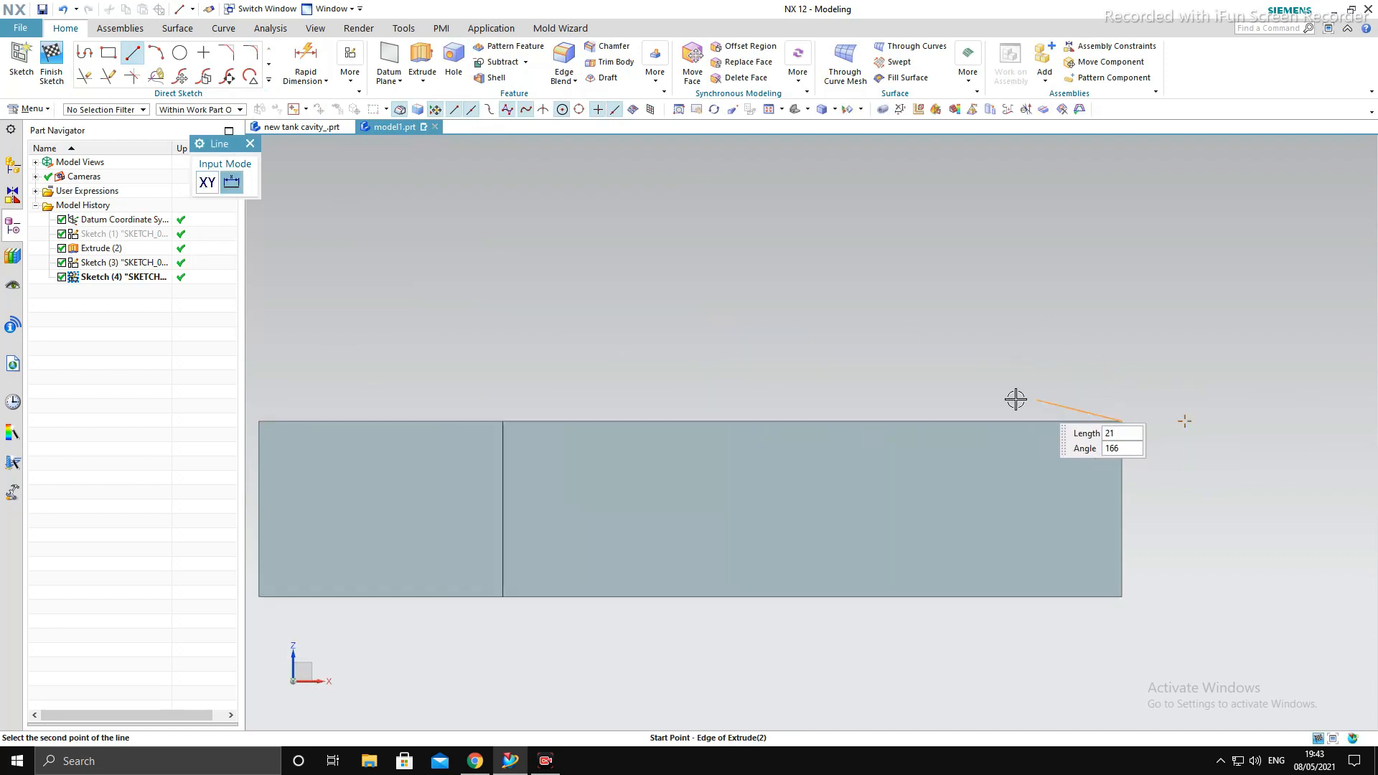
{"action": "left_click", "coordinate": [544, 414]}
- Sketch an arc of about 12 mm radius from the line's inner end, curving down into the rod
{"action": "key", "text": "a"}
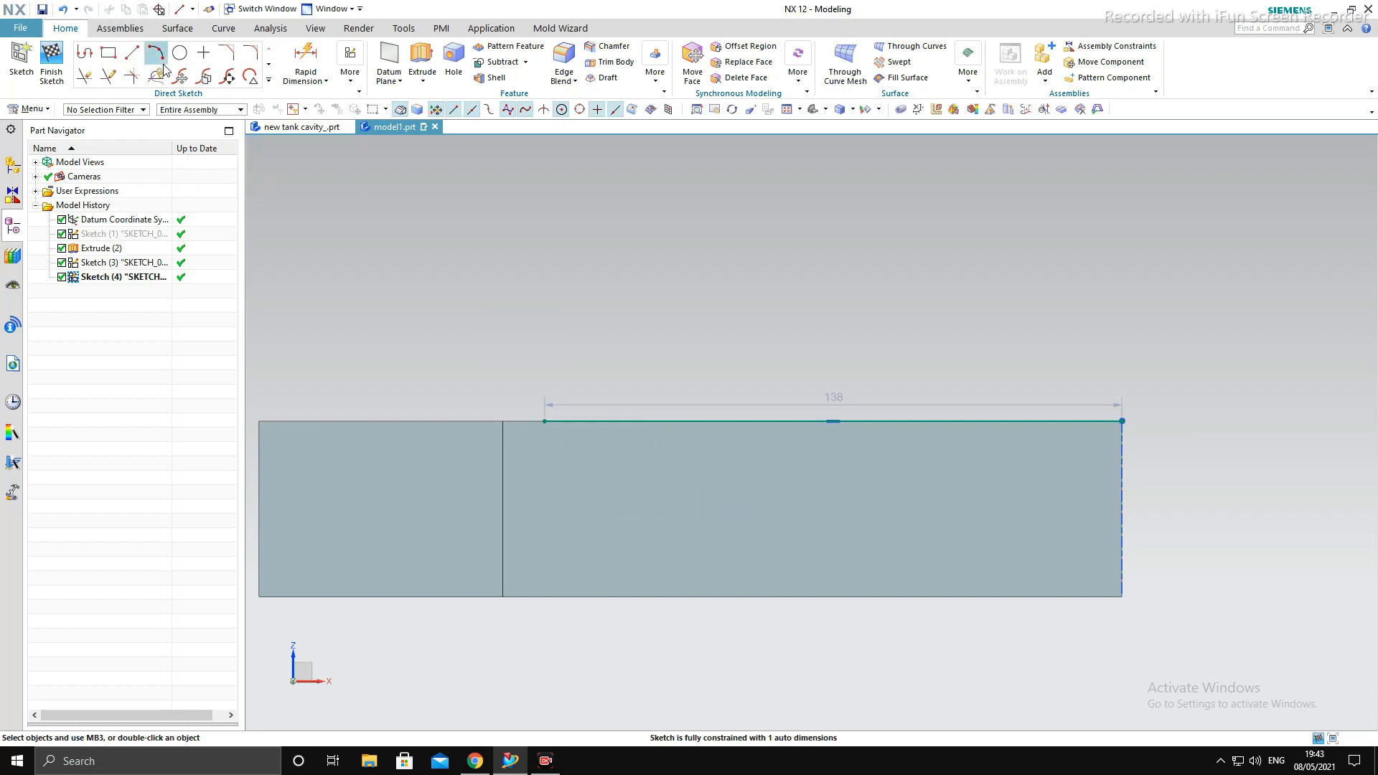
{"action": "left_click", "coordinate": [545, 419]}
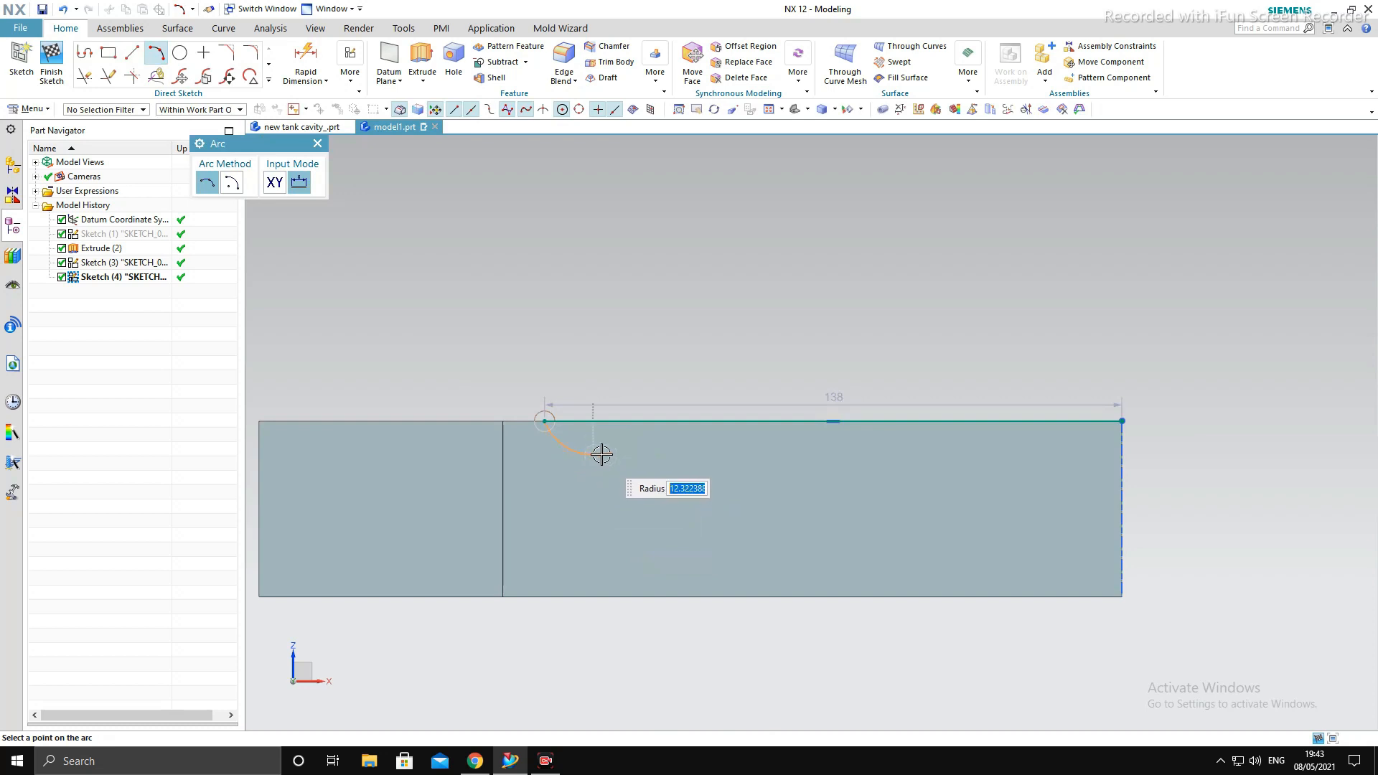
{"action": "left_click", "coordinate": [600, 455]}
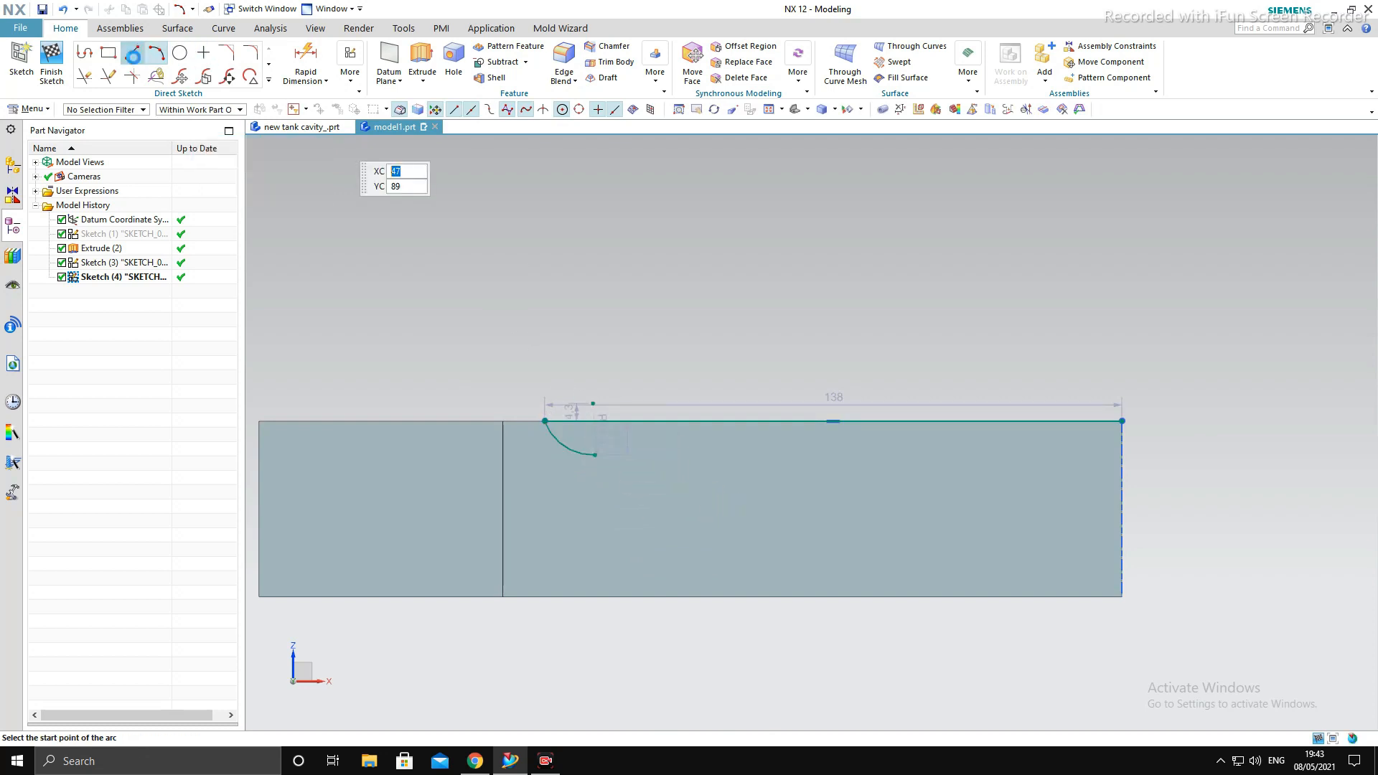
- Try to sketch a horizontal line from the arc's lower end past the rod's small end
{"action": "key", "text": "l"}
{"action": "left_click", "coordinate": [603, 459]}
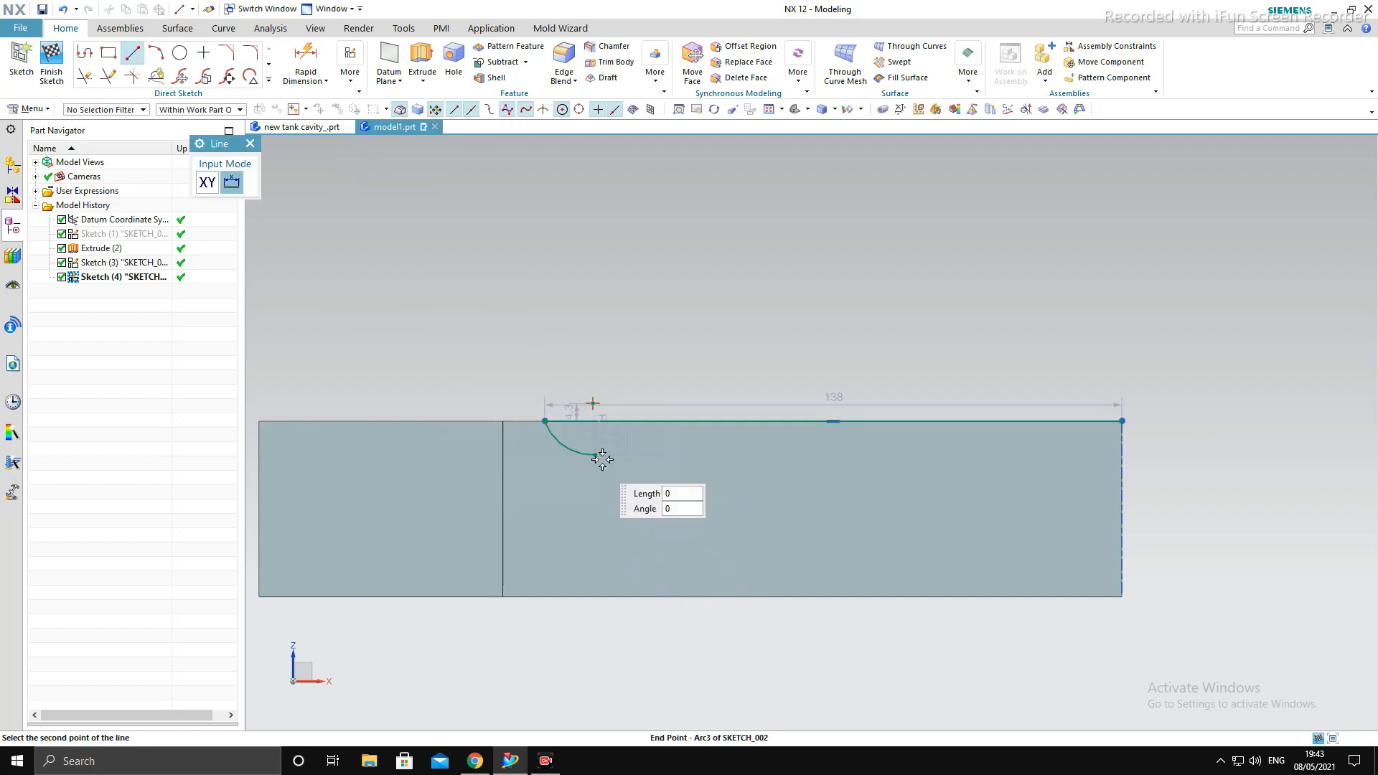
{"action": "left_click", "coordinate": [1155, 486]}
{"action": "key", "text": "Escape"}
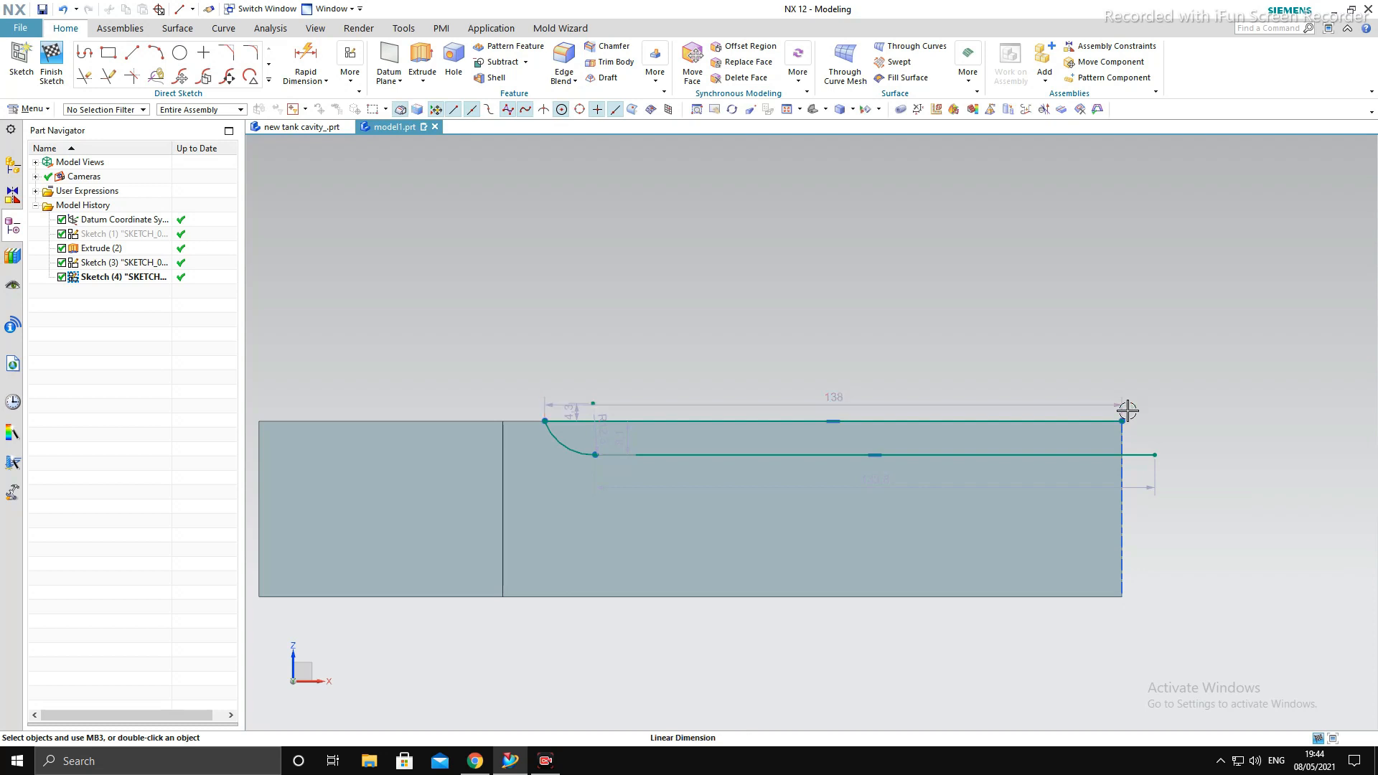
{"action": "key", "text": "ctrl+z"}
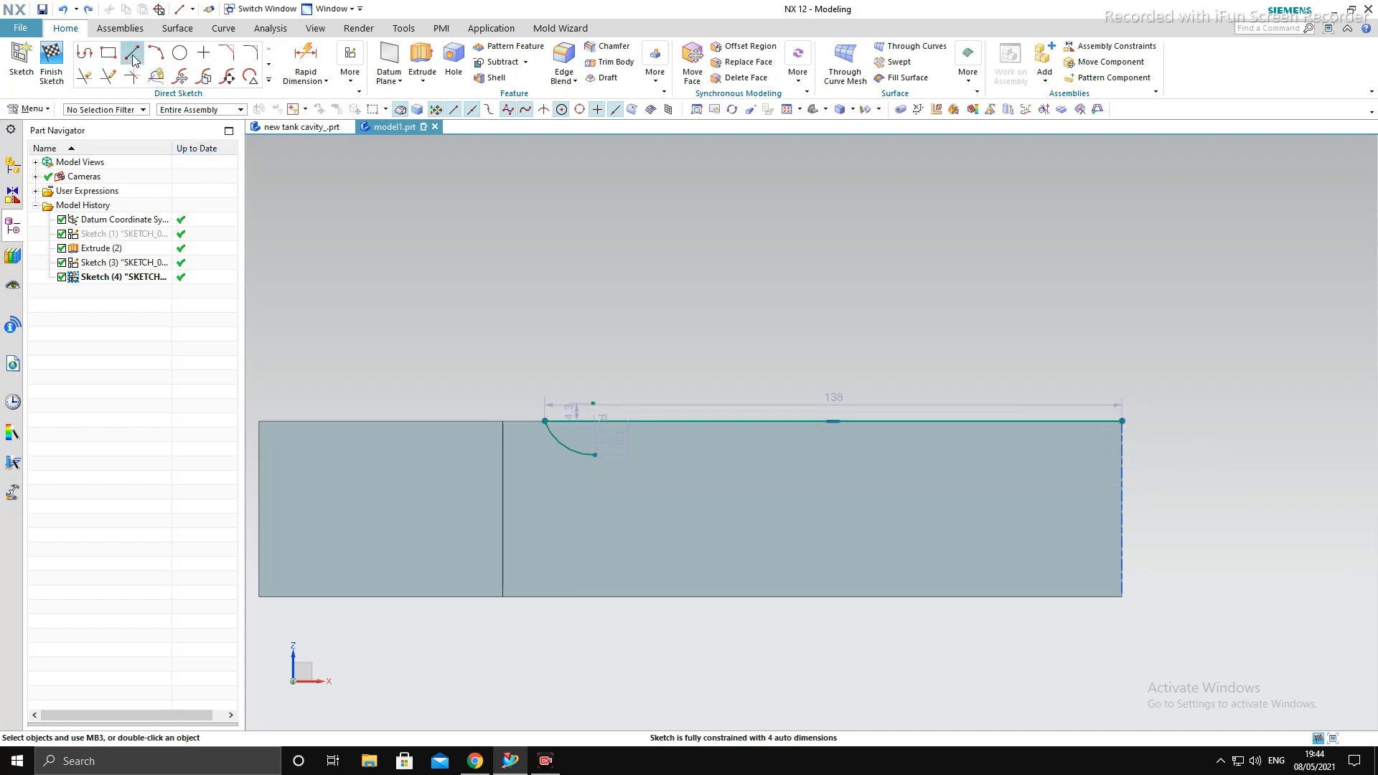
- Sketch a sloping line about 138 mm long at 356° from the arc's lower end, and a vertical line about 33 mm long down the small-end edge
{"action": "left_click", "coordinate": [133, 55]}
{"action": "left_click", "coordinate": [595, 455]}
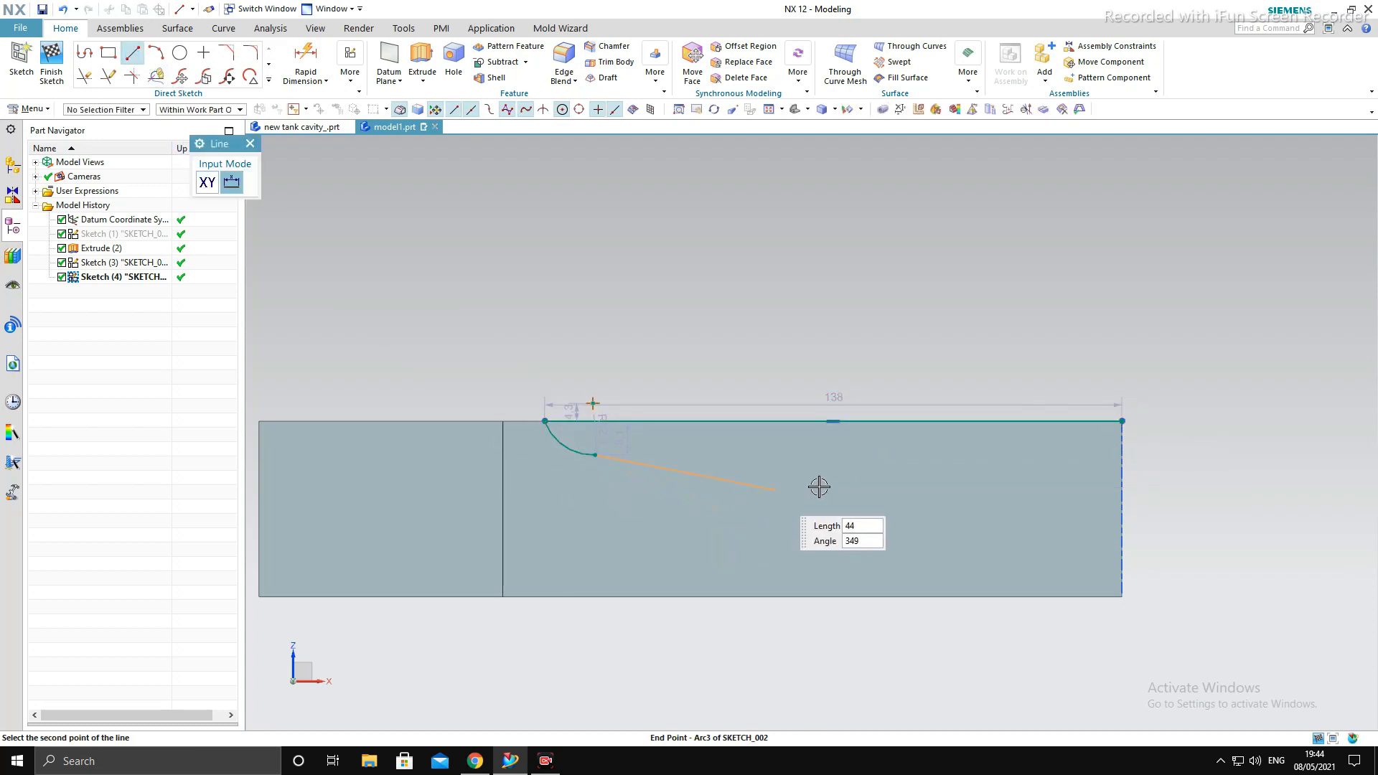
{"action": "left_click", "coordinate": [1174, 495]}
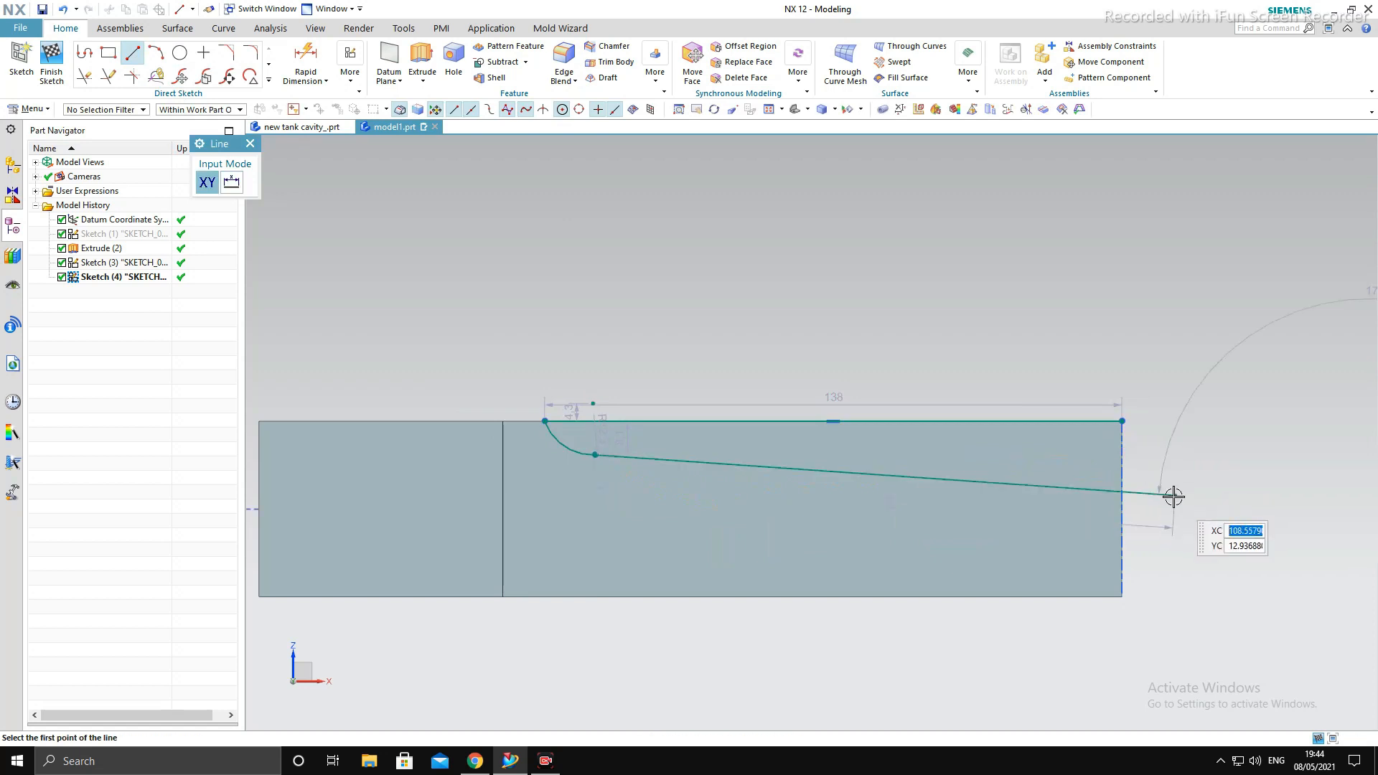
{"action": "left_click", "coordinate": [1121, 422]}
{"action": "left_click", "coordinate": [1127, 558]}
{"action": "key", "text": "Escape"}
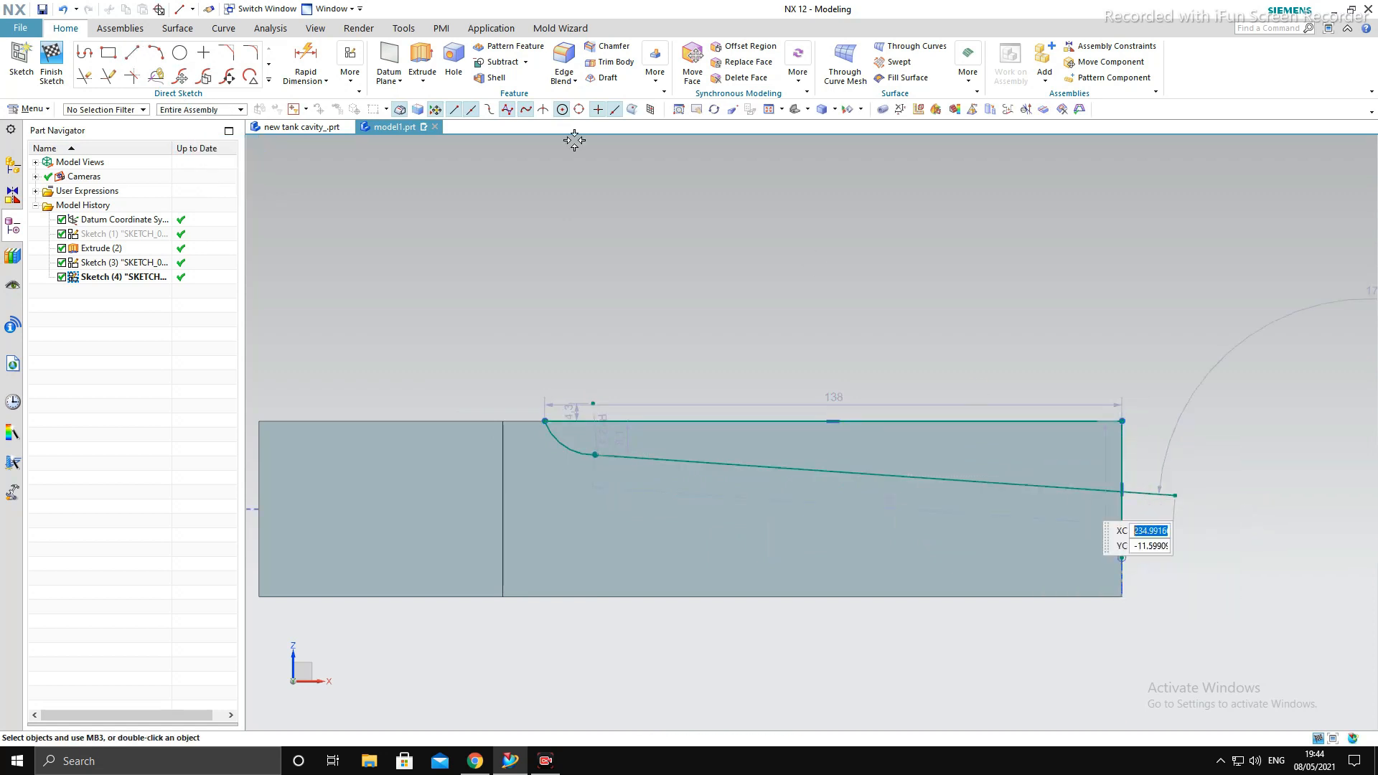
- Trim the overhanging ends of the sloping and vertical lines at their intersection to close the cut profile
{"action": "left_click", "coordinate": [89, 79]}
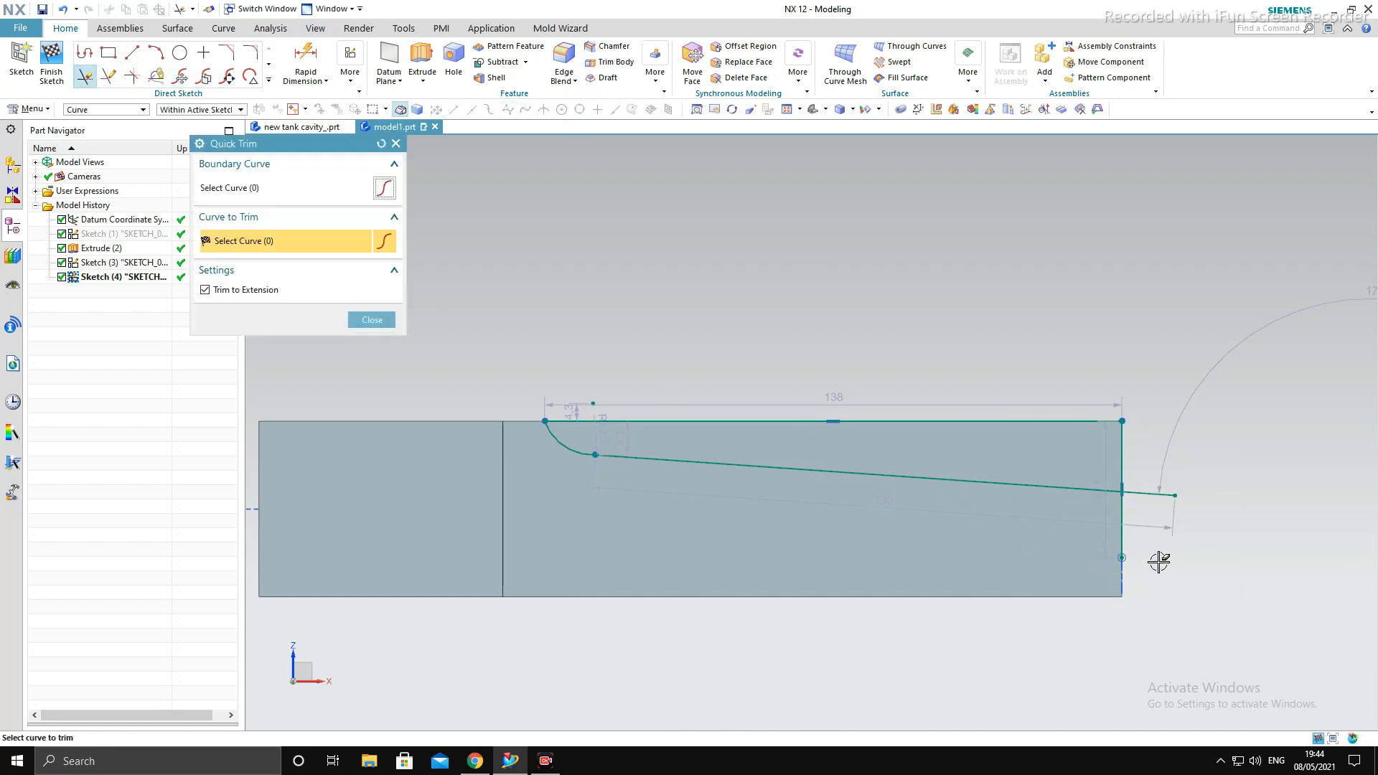
{"action": "scroll", "coordinate": [1170, 560], "scroll_direction": "up", "scroll_amount": 4}
{"action": "left_click", "coordinate": [1048, 456]}
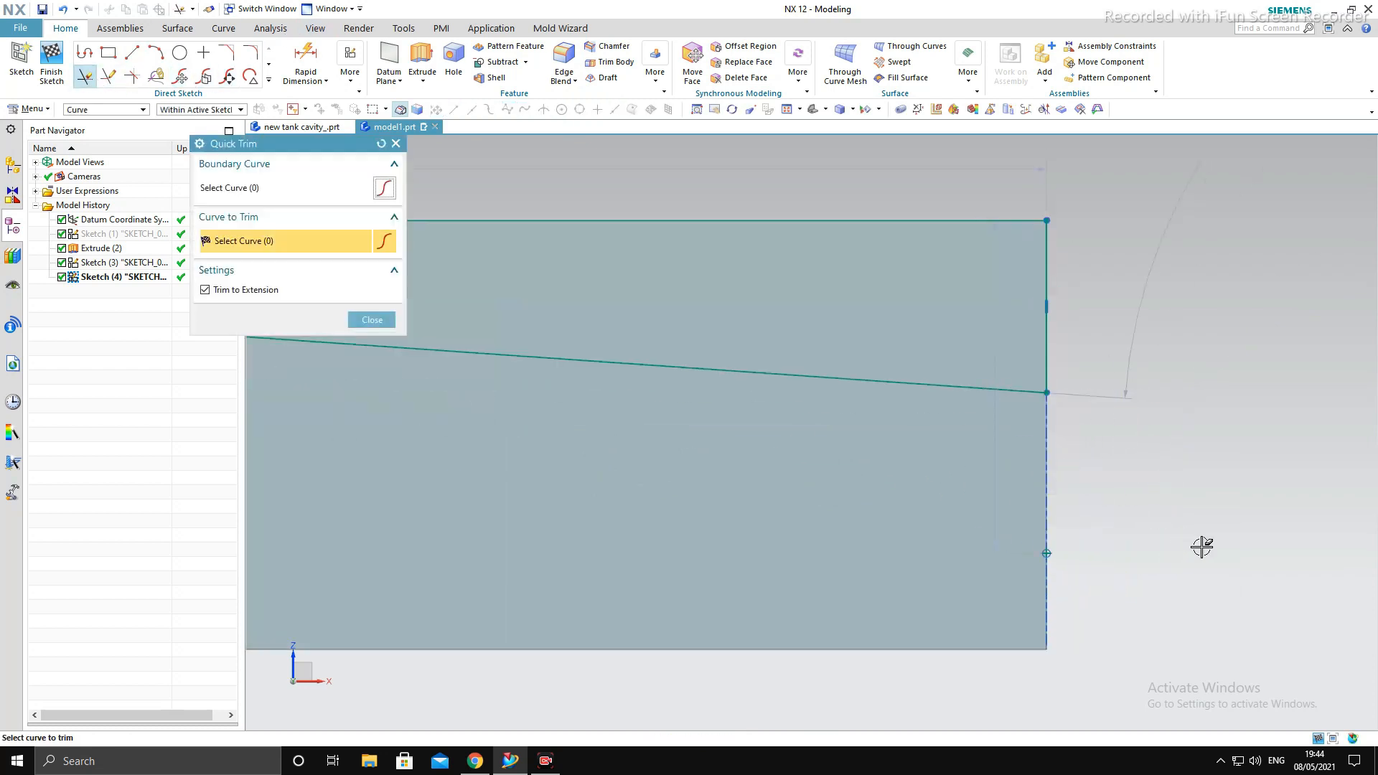
{"action": "scroll", "coordinate": [630, 424], "scroll_direction": "down", "scroll_amount": 3}
{"action": "scroll", "coordinate": [689, 474], "scroll_direction": "up", "scroll_amount": 5}
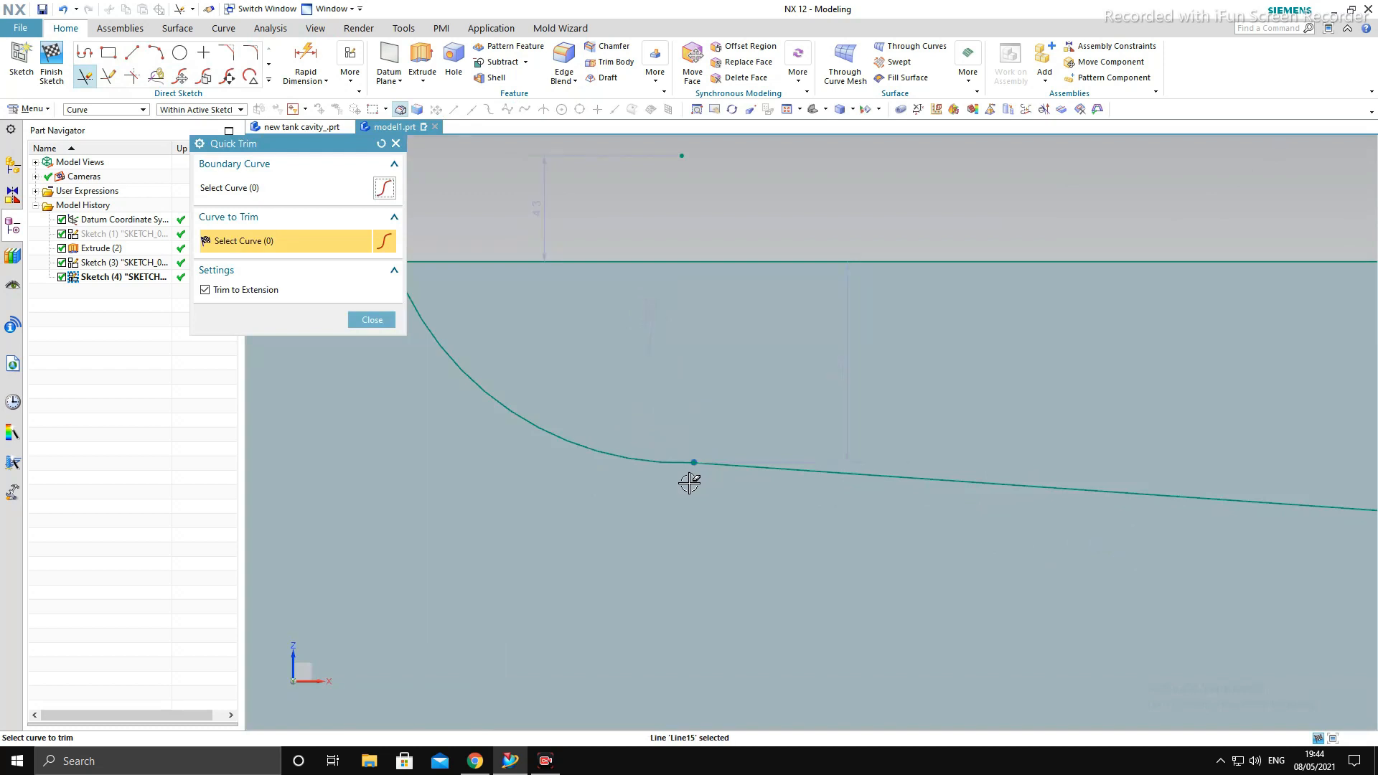
{"action": "key", "text": "Escape"}
{"action": "scroll", "coordinate": [667, 459], "scroll_direction": "down", "scroll_amount": 3}
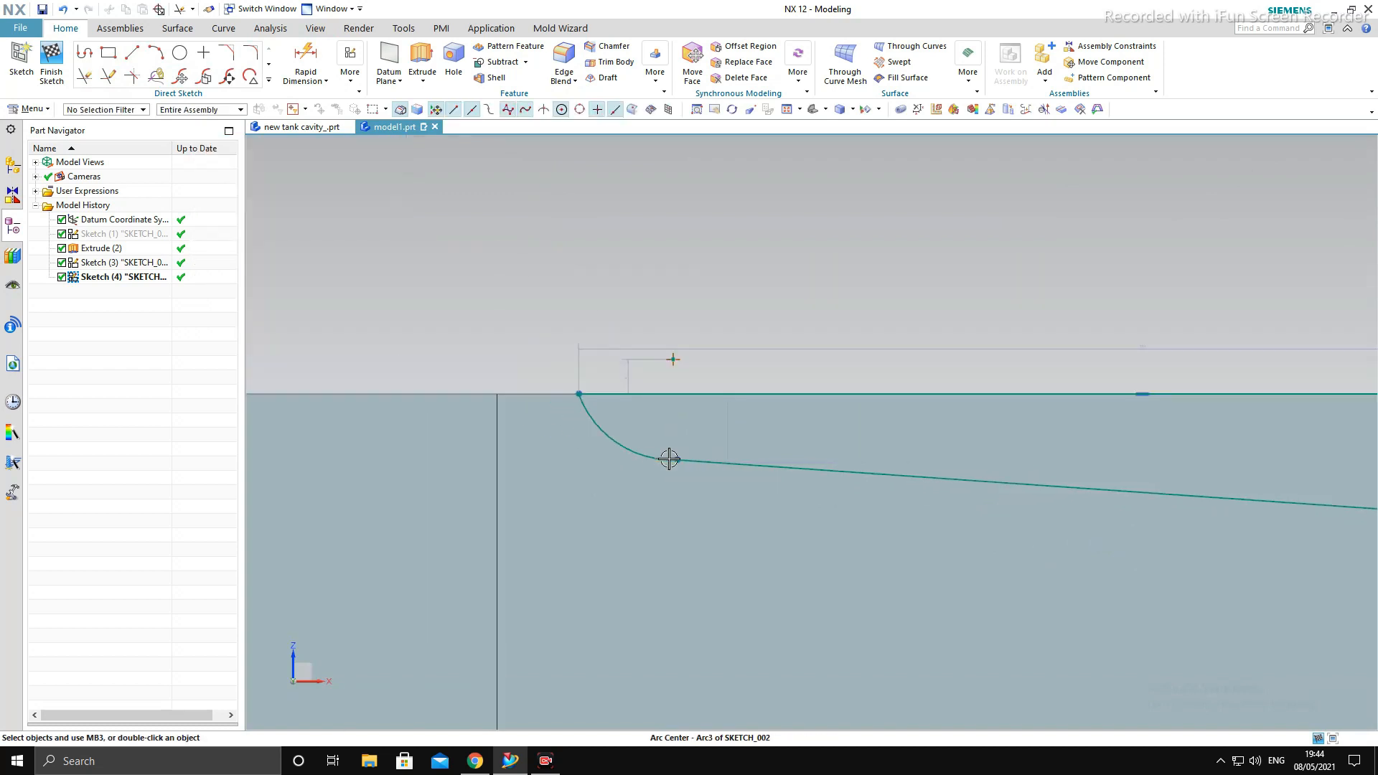
{"action": "scroll", "coordinate": [1068, 461], "scroll_direction": "down", "scroll_amount": 5}
{"action": "scroll", "coordinate": [907, 449], "scroll_direction": "up", "scroll_amount": 2}
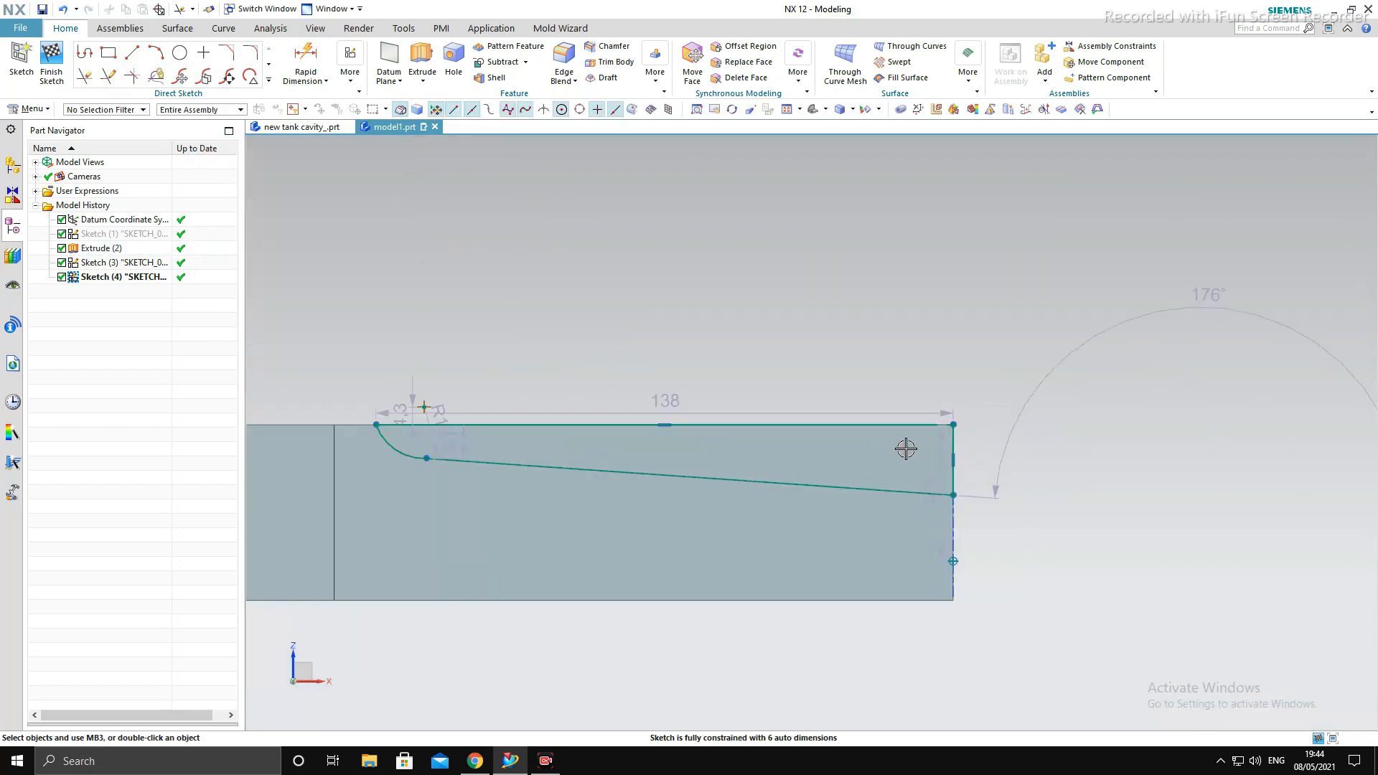
{"action": "scroll", "coordinate": [972, 412], "scroll_direction": "down", "scroll_amount": 2}
{"action": "scroll", "coordinate": [966, 431], "scroll_direction": "down", "scroll_amount": 1}
{"action": "left_click", "coordinate": [305, 58]}
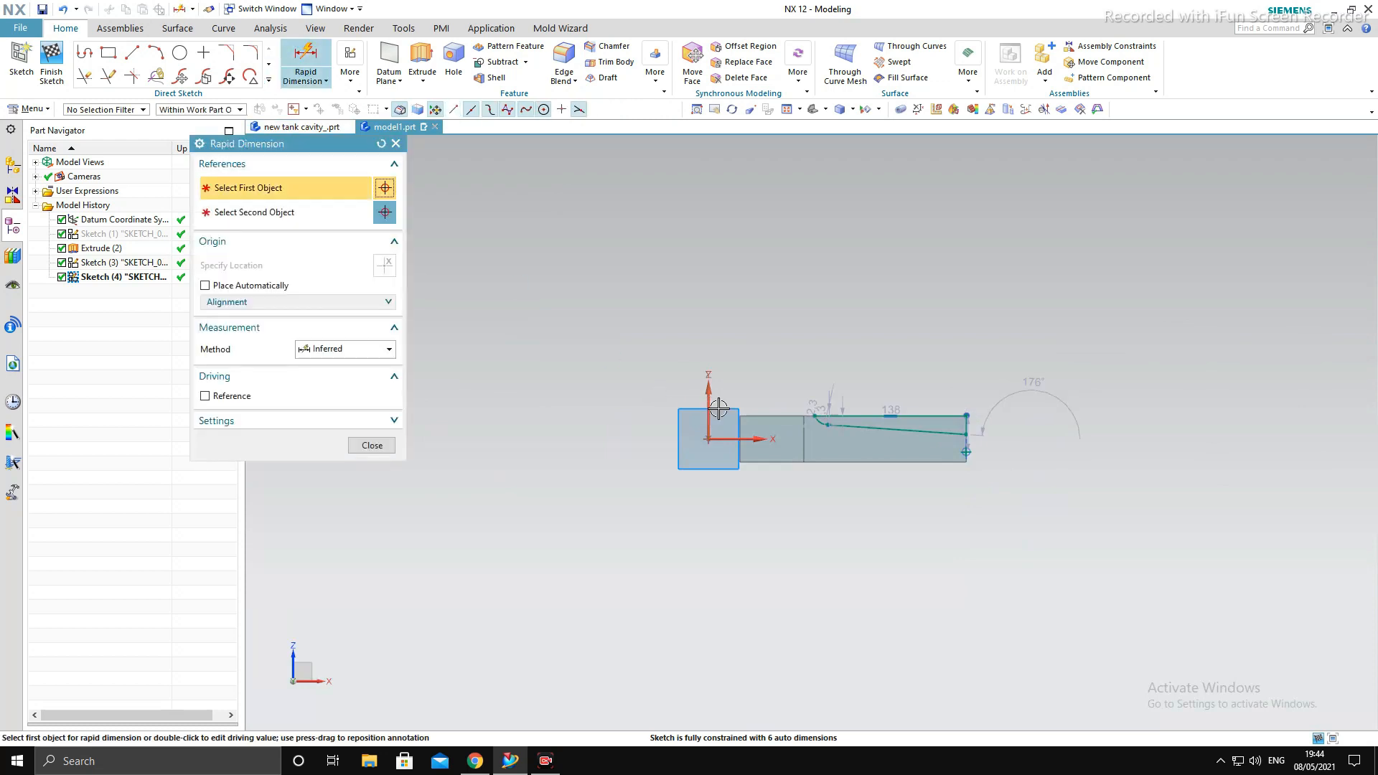
{"action": "scroll", "coordinate": [893, 407], "scroll_direction": "up", "scroll_amount": 3}
{"action": "left_click", "coordinate": [944, 415]}
{"action": "left_click", "coordinate": [1278, 432]}
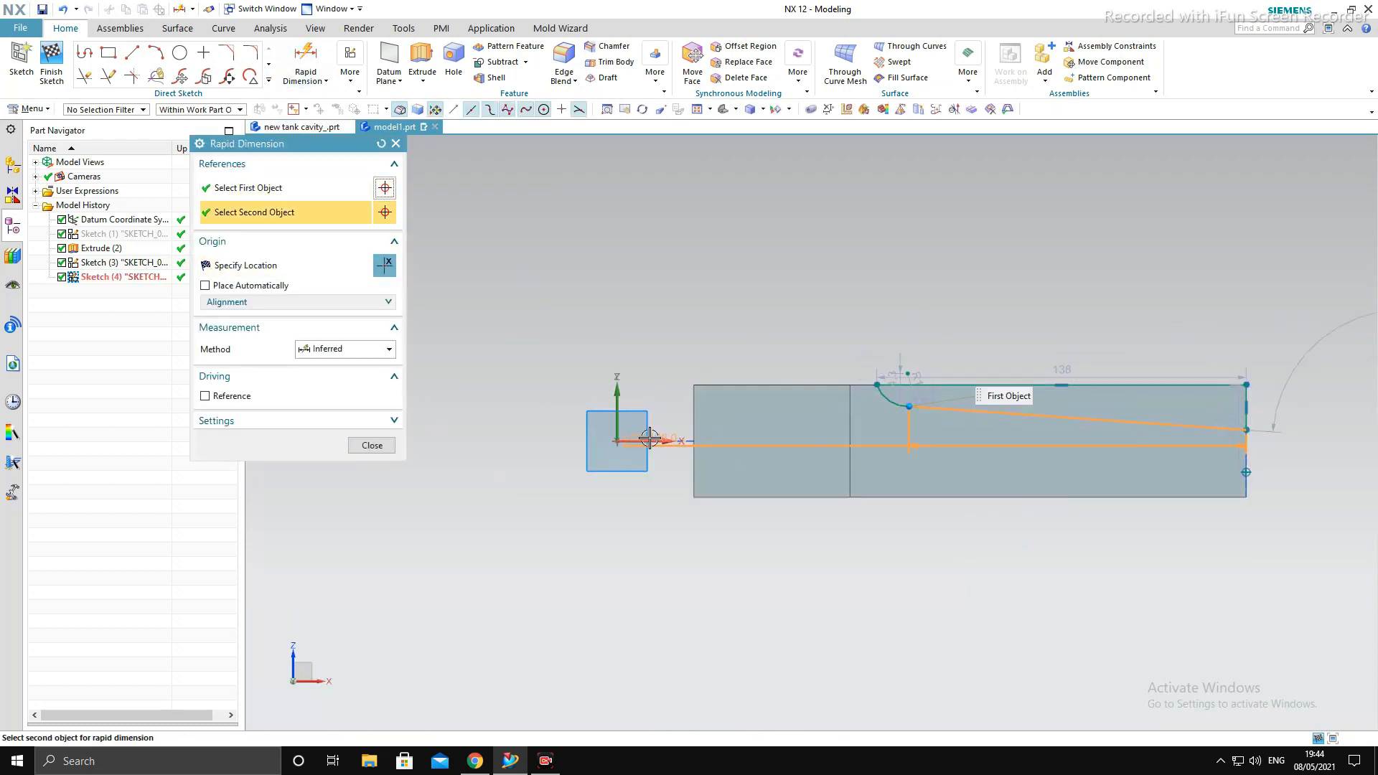
{"action": "left_click", "coordinate": [746, 441]}
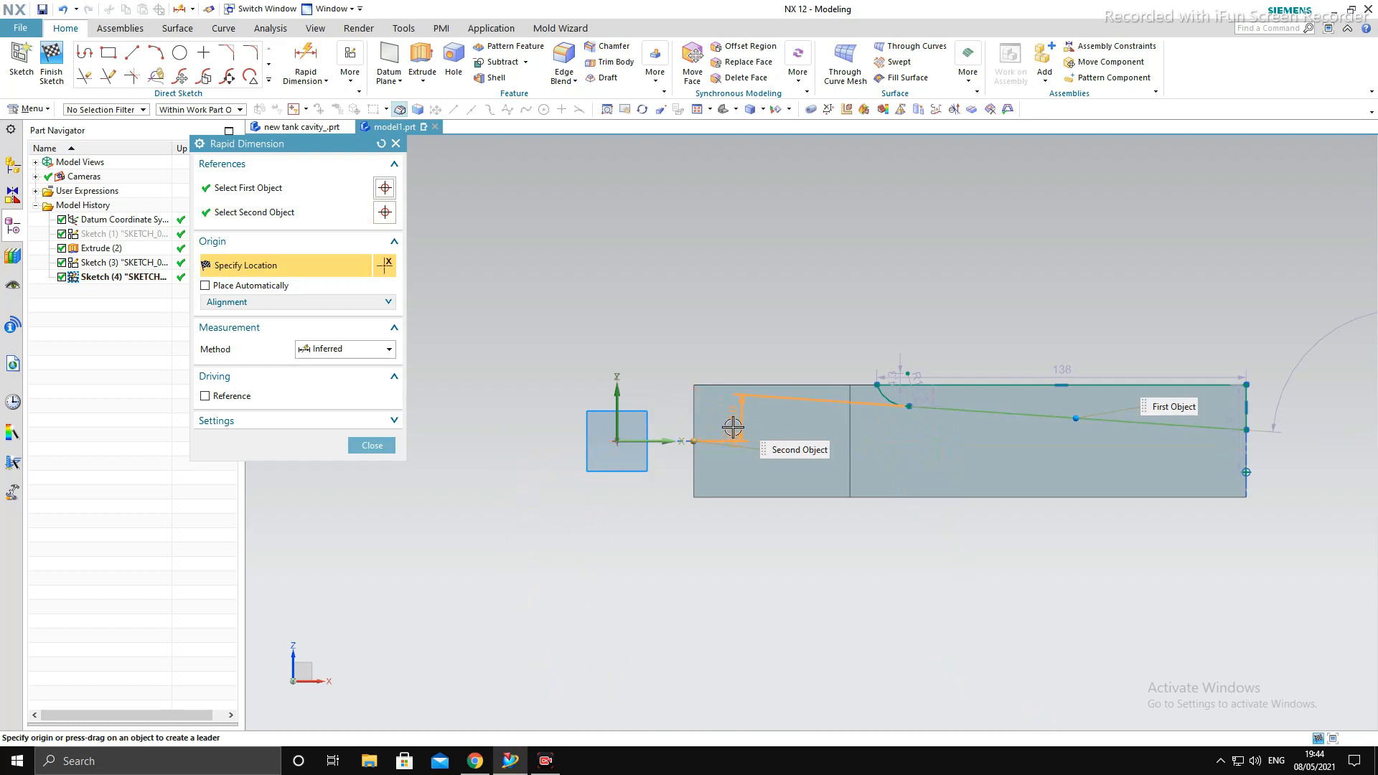
- Dimension the angle between the sloping line and the horizontal X axis as 2.5/2 degrees
{"action": "left_click", "coordinate": [305, 58]}
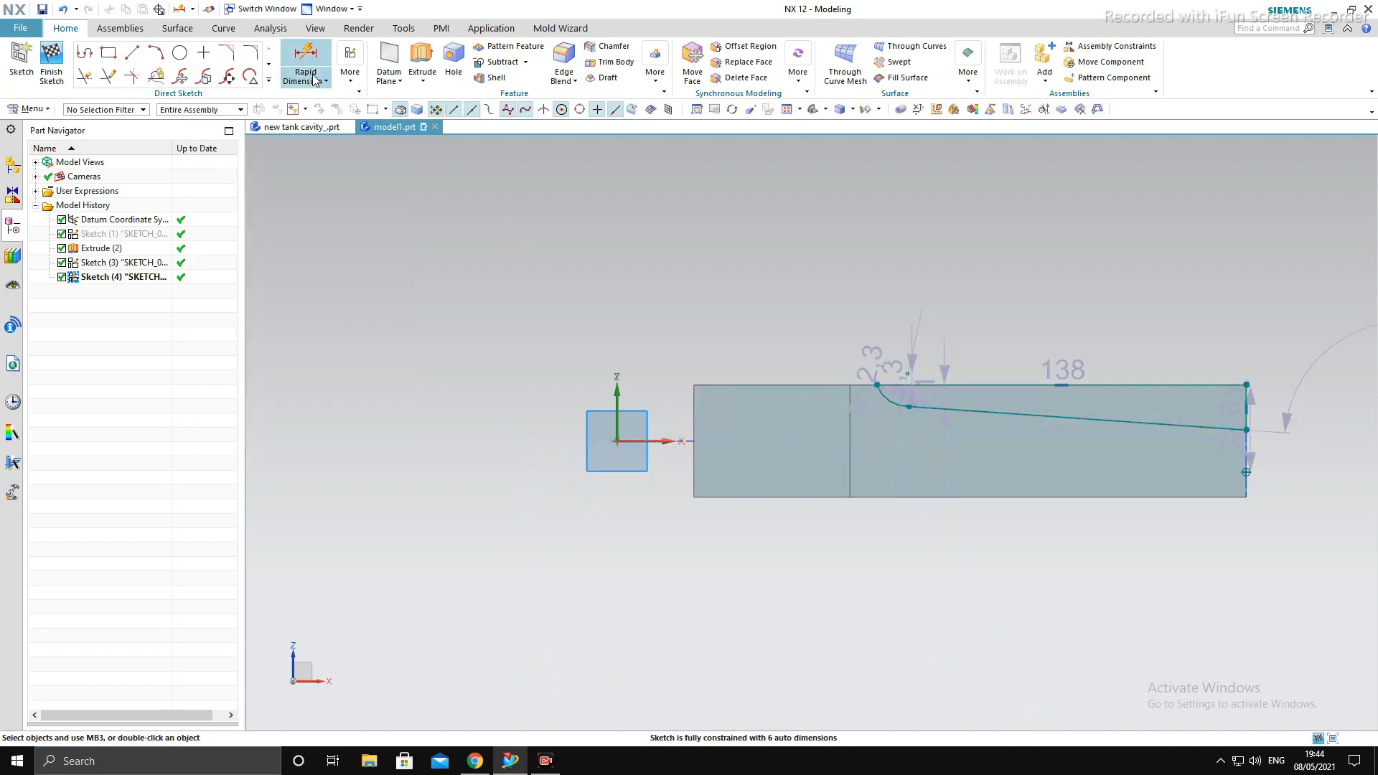
{"action": "left_click", "coordinate": [1022, 417]}
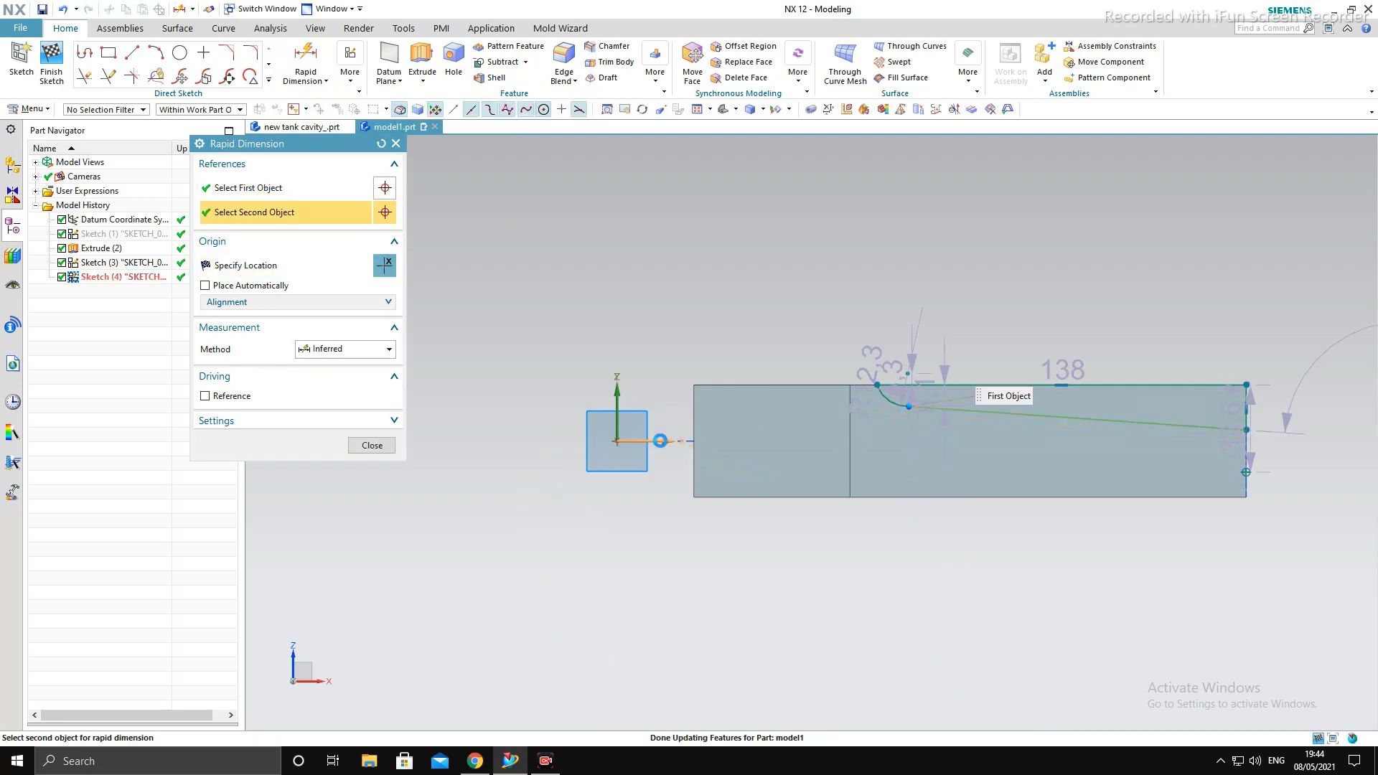
{"action": "left_click", "coordinate": [765, 465]}
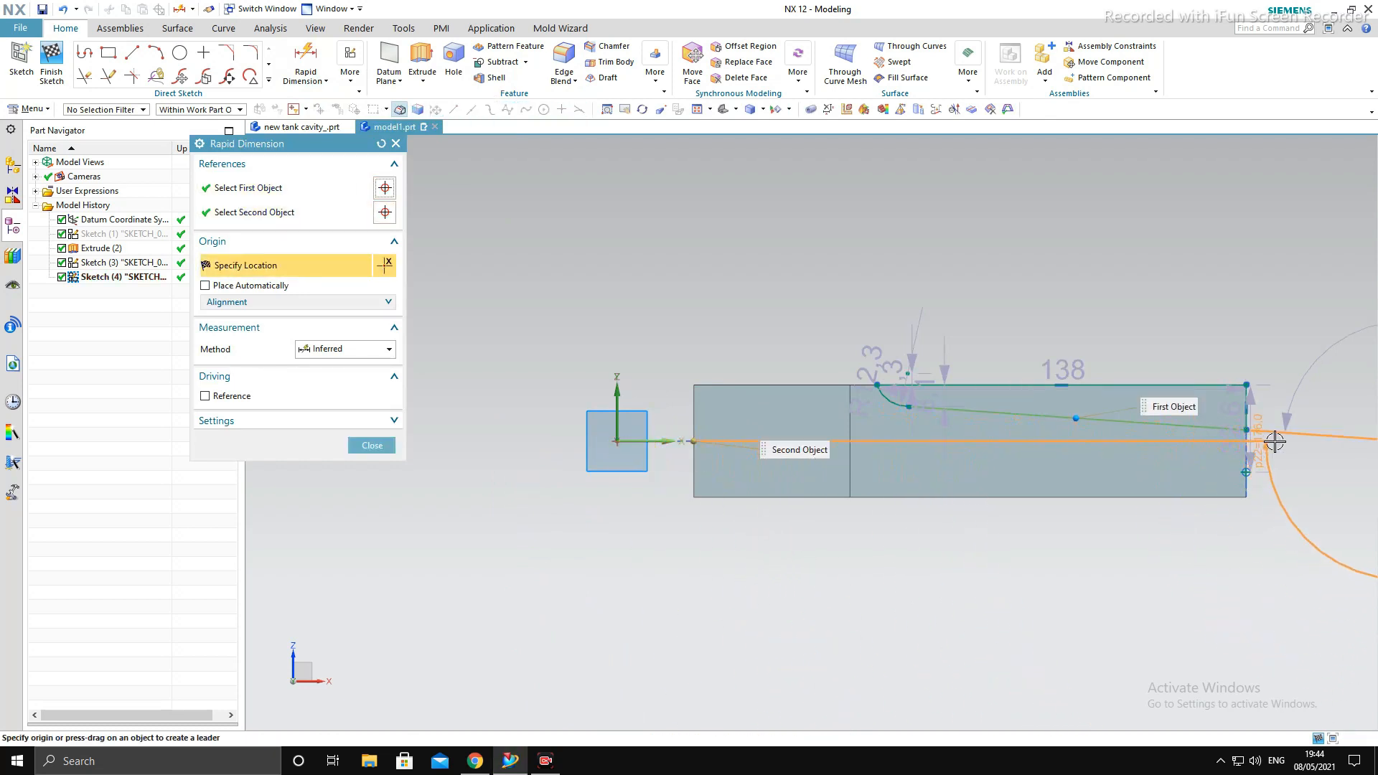
{"action": "left_click", "coordinate": [1030, 435]}
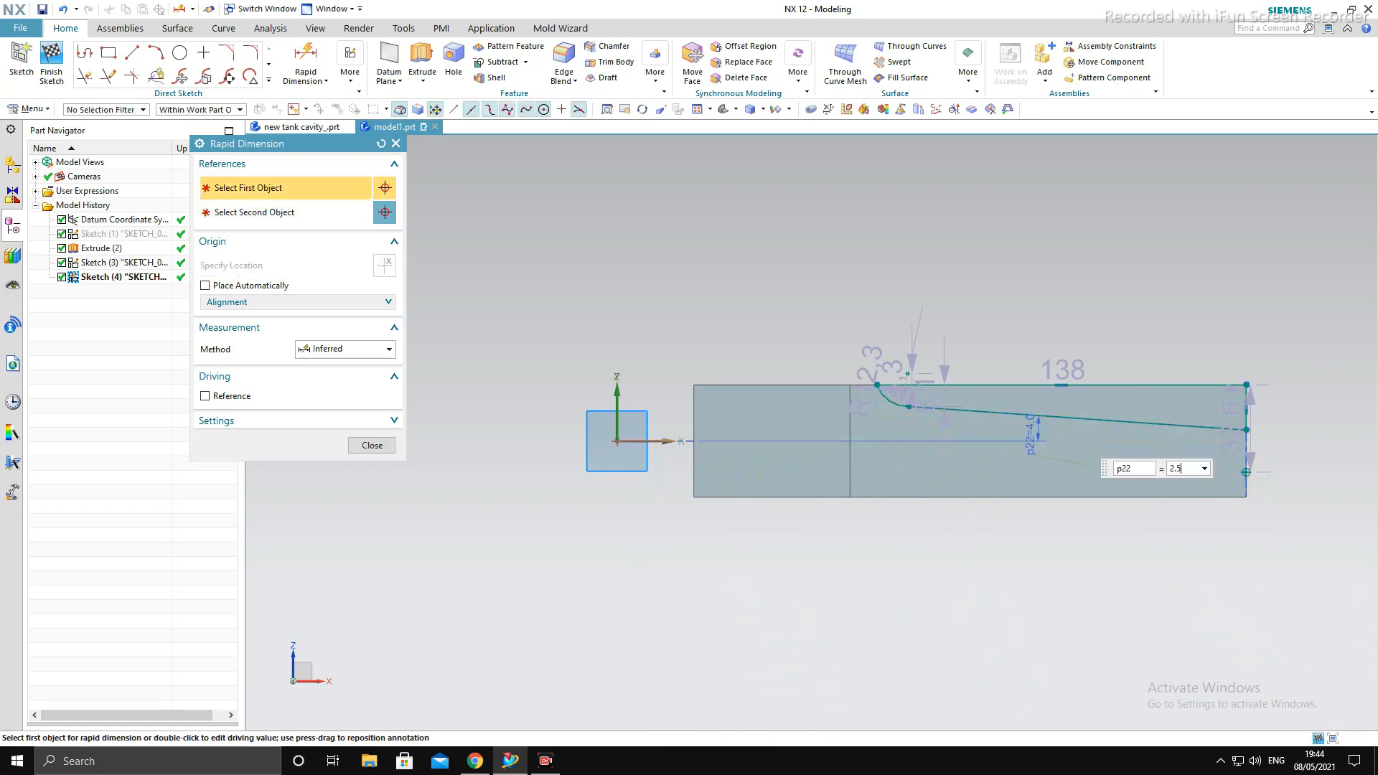
{"action": "key", "text": "Return"}
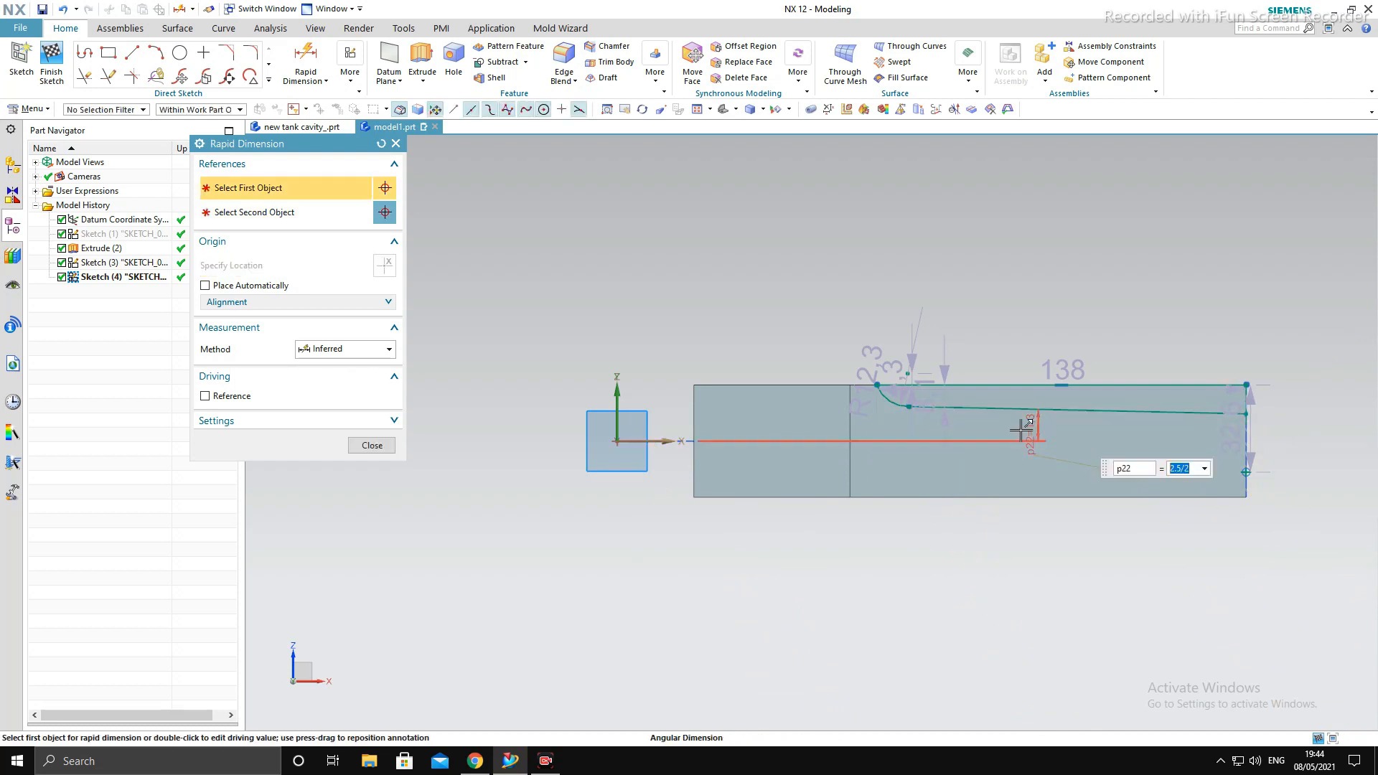
{"action": "key", "text": "Escape"}
{"action": "scroll", "coordinate": [1115, 424], "scroll_direction": "down", "scroll_amount": 2}
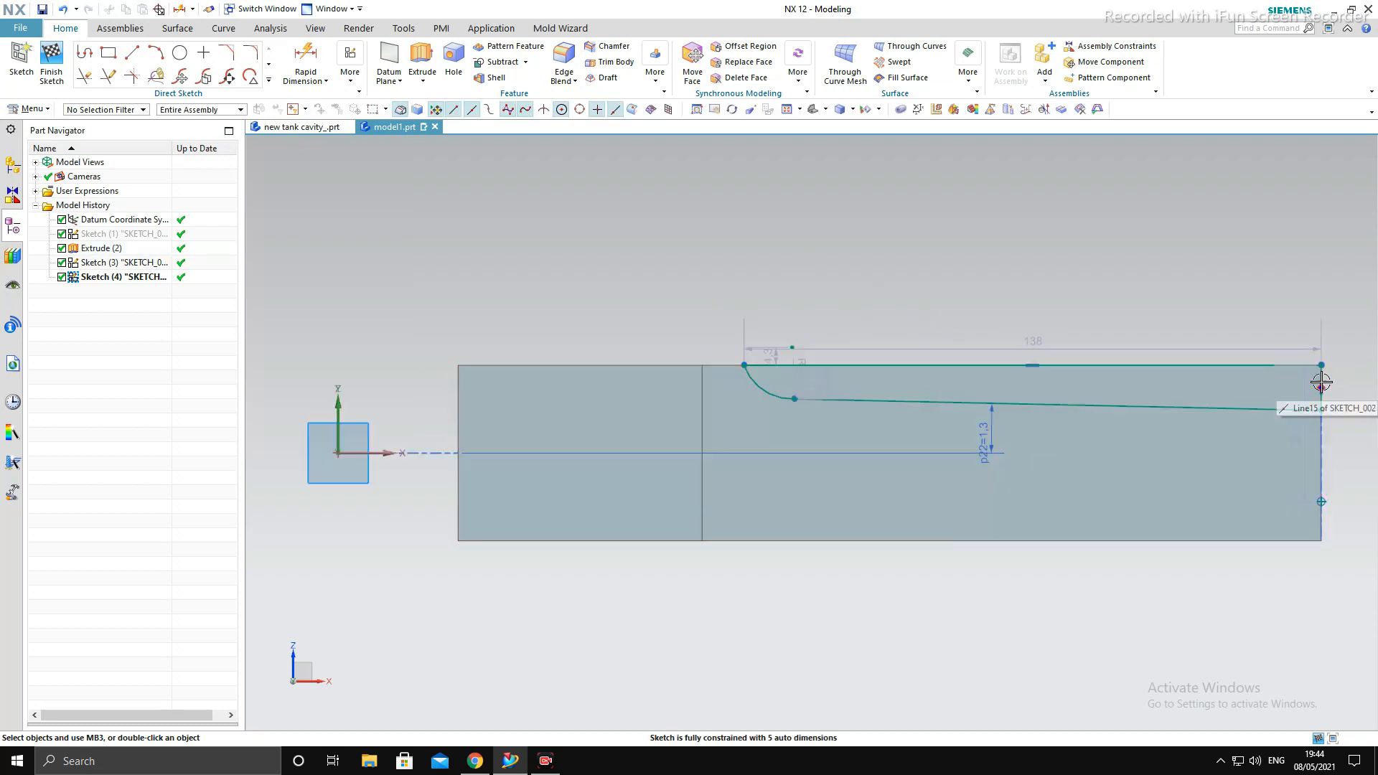
- Dimension the height of the sloping line's small-end endpoint above the horizontal X axis as 9 mm
{"action": "scroll", "coordinate": [1322, 384], "scroll_direction": "down", "scroll_amount": 3}
{"action": "scroll", "coordinate": [1121, 427], "scroll_direction": "up", "scroll_amount": 4}
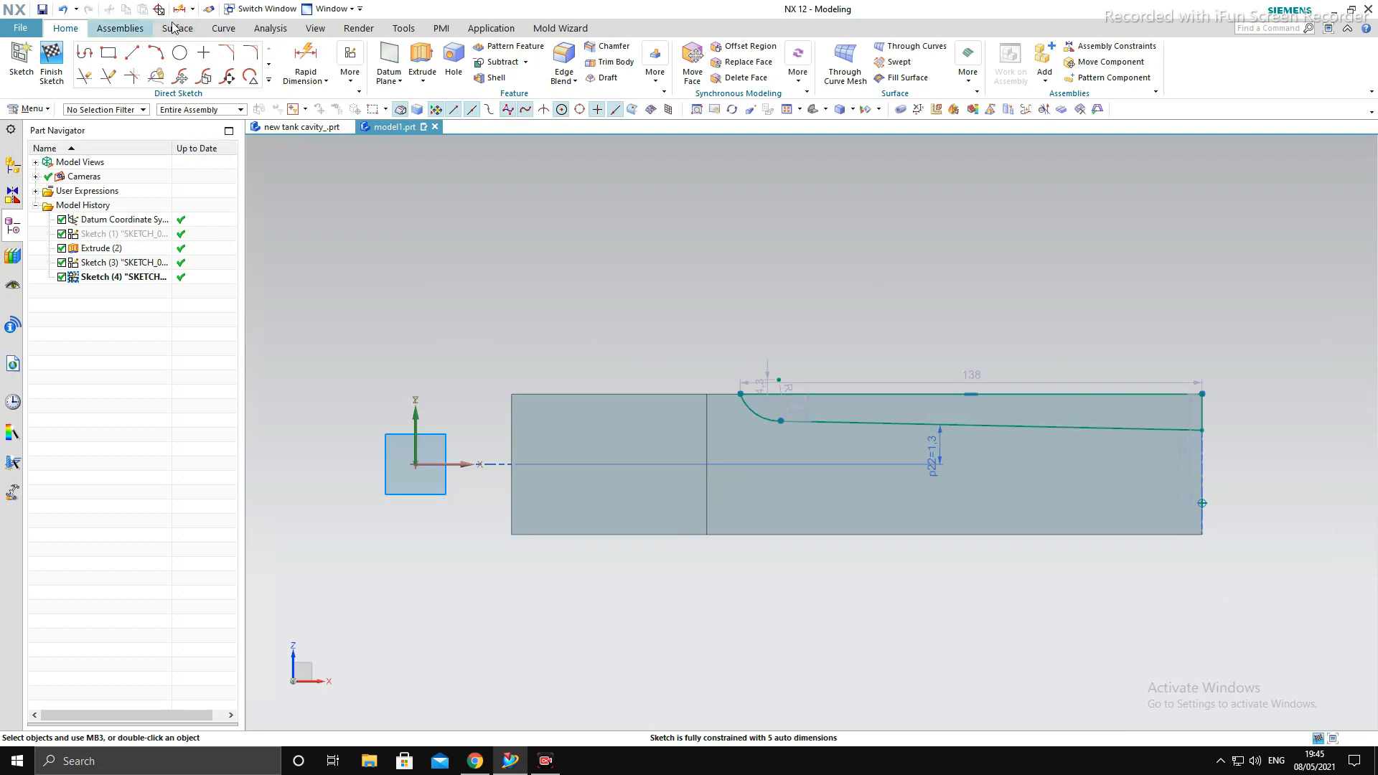
{"action": "left_click", "coordinate": [305, 58]}
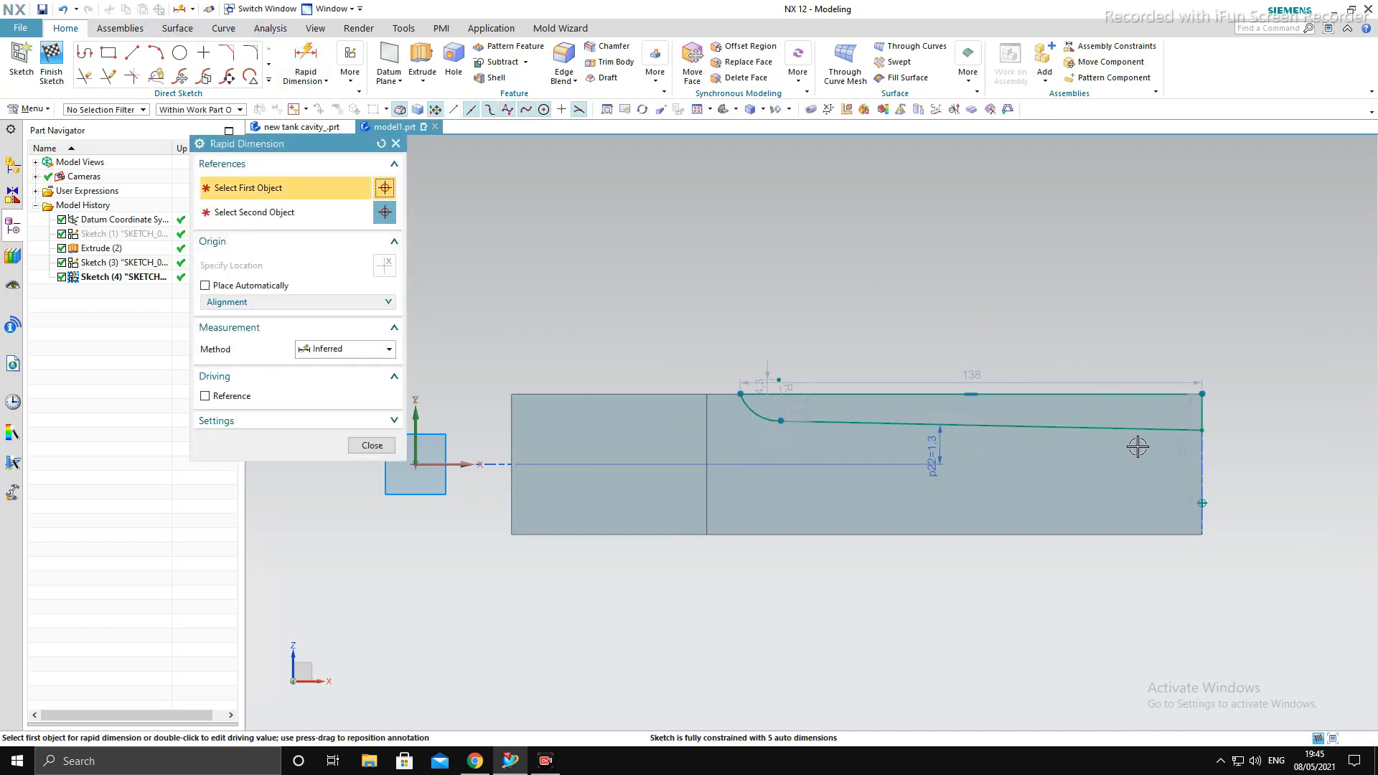
{"action": "left_click", "coordinate": [1204, 436]}
{"action": "scroll", "coordinate": [1295, 432], "scroll_direction": "up", "scroll_amount": 2}
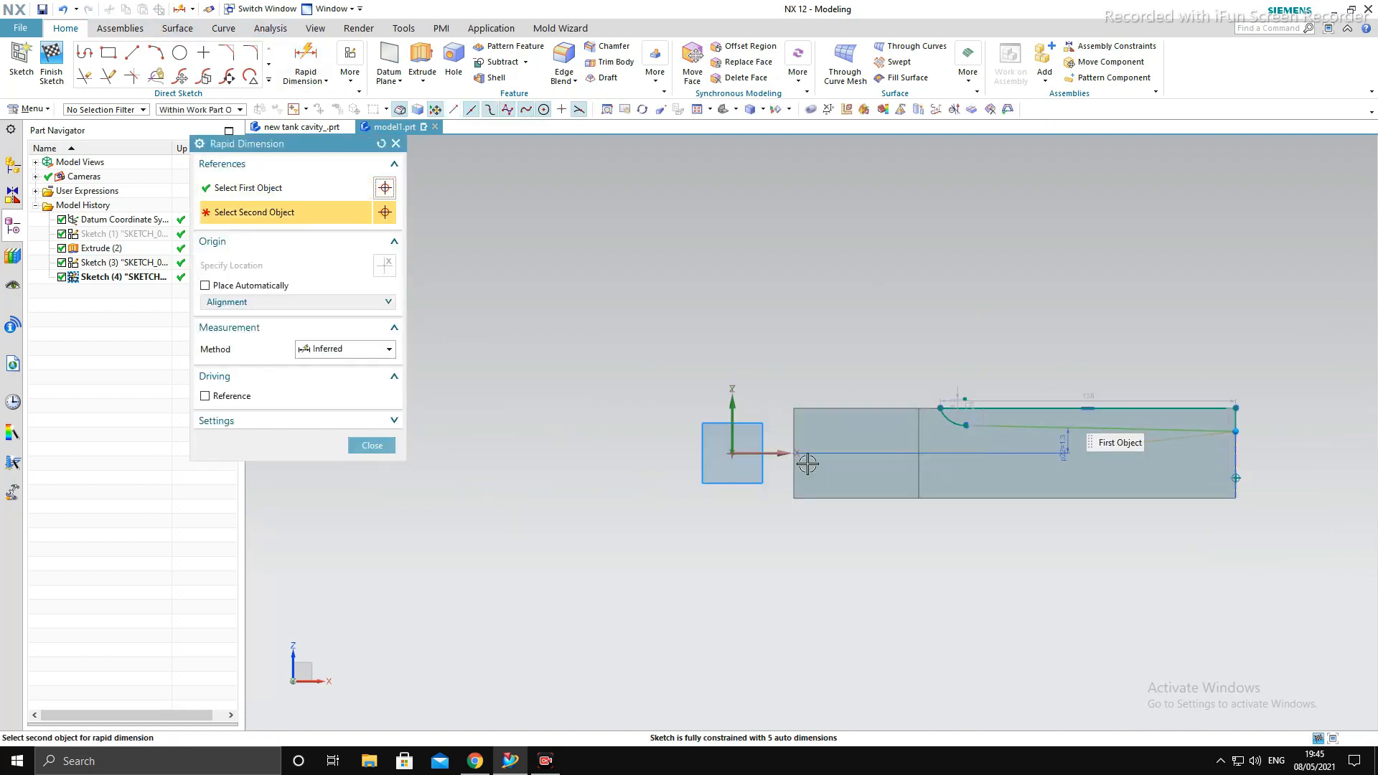
{"action": "left_click", "coordinate": [747, 452]}
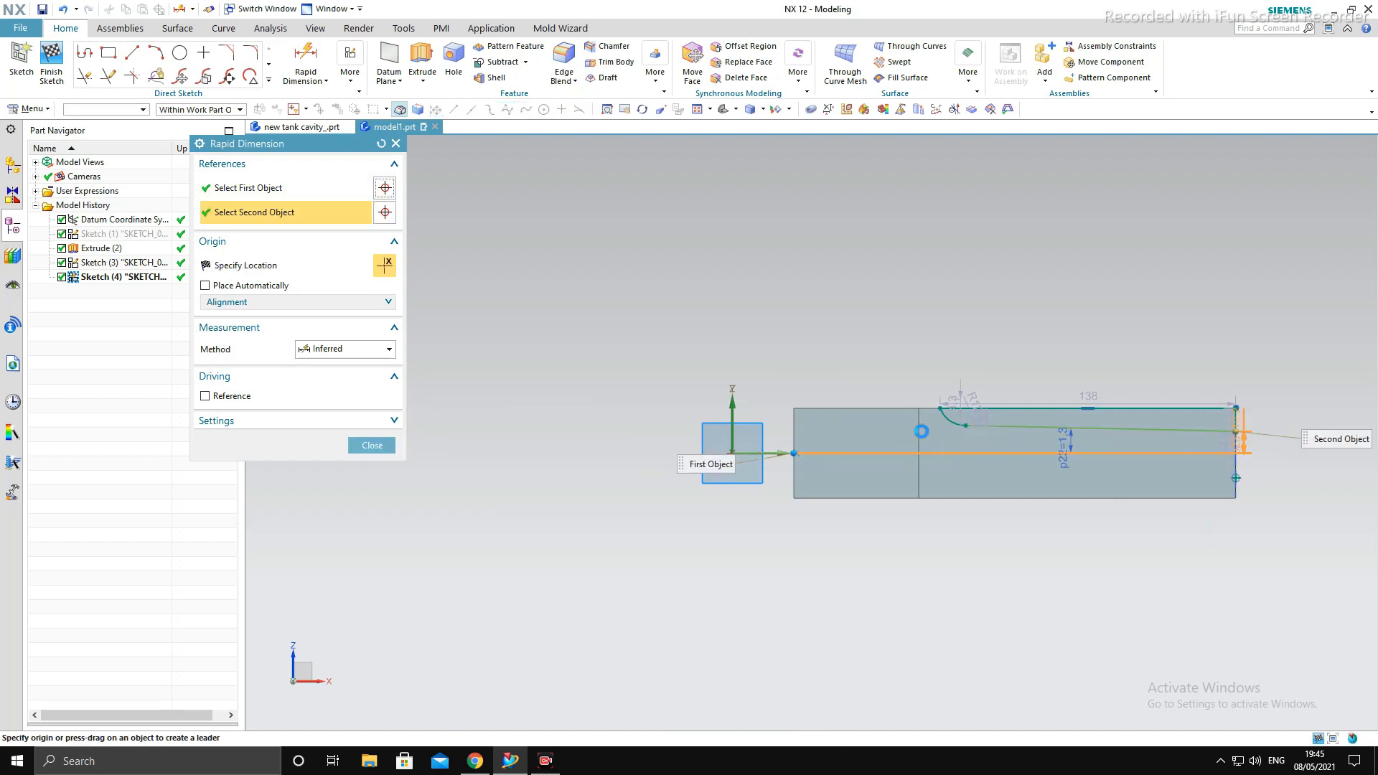
{"action": "left_click", "coordinate": [861, 438]}
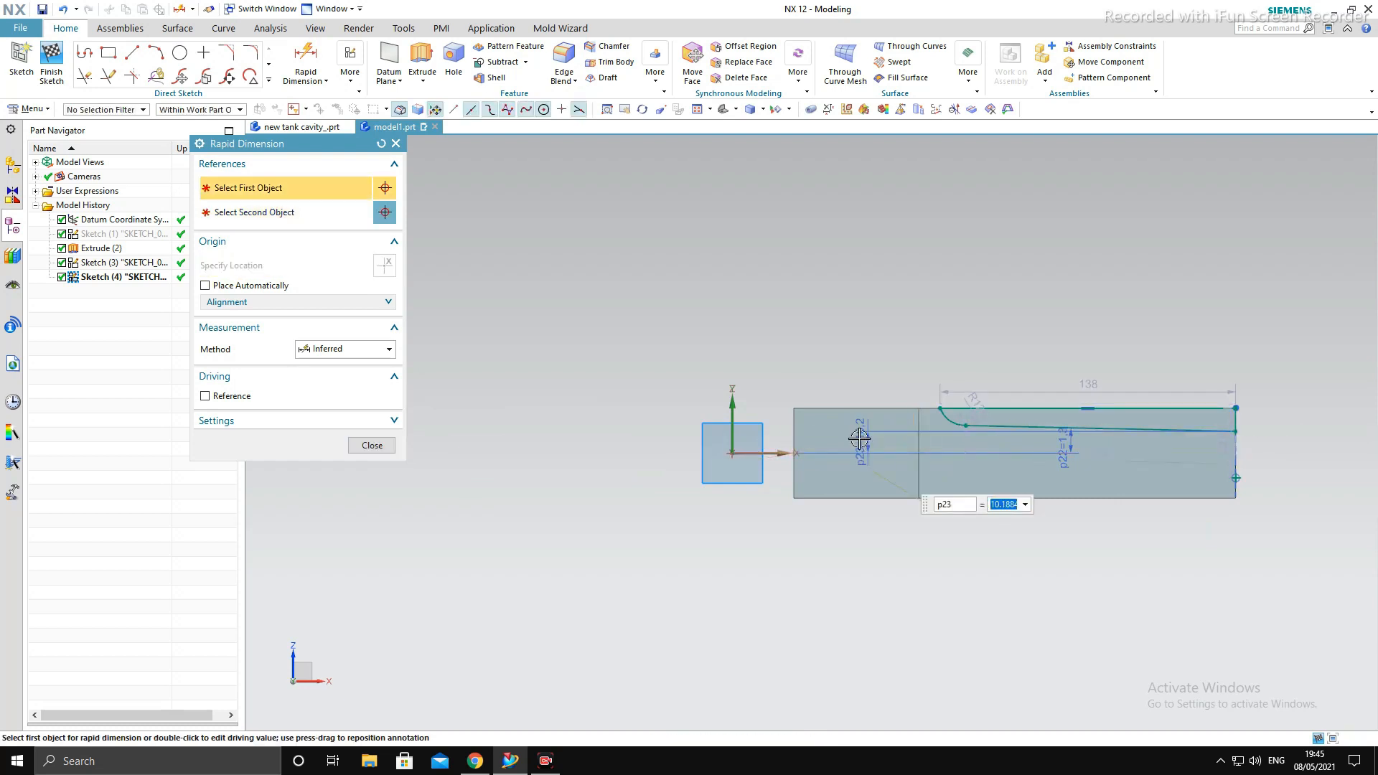
{"action": "key", "text": "Return"}
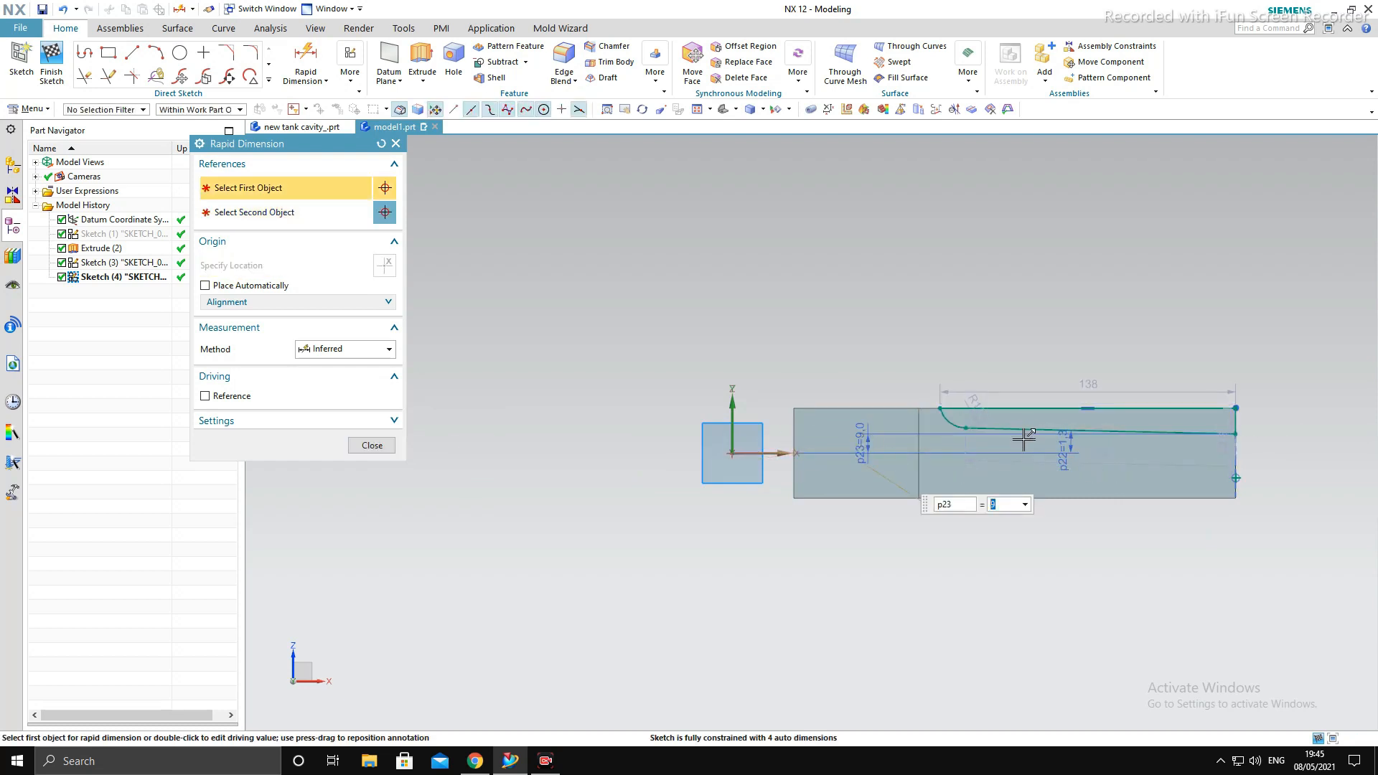
{"action": "scroll", "coordinate": [1025, 439], "scroll_direction": "up", "scroll_amount": 1}
{"action": "key", "text": "Escape"}
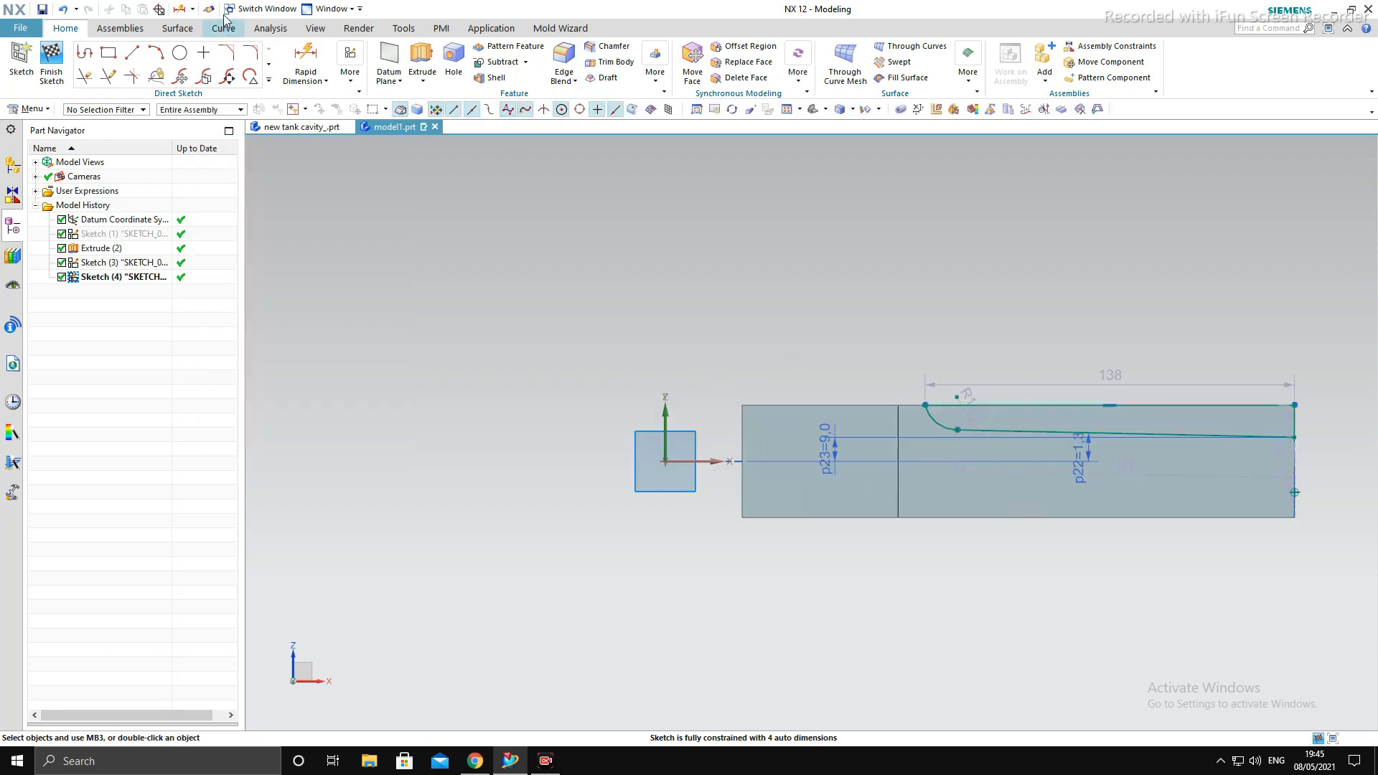
- Dimension the horizontal distance from the vertical Z axis to the arc's upper endpoint as 87 mm
{"action": "left_click", "coordinate": [824, 417]}
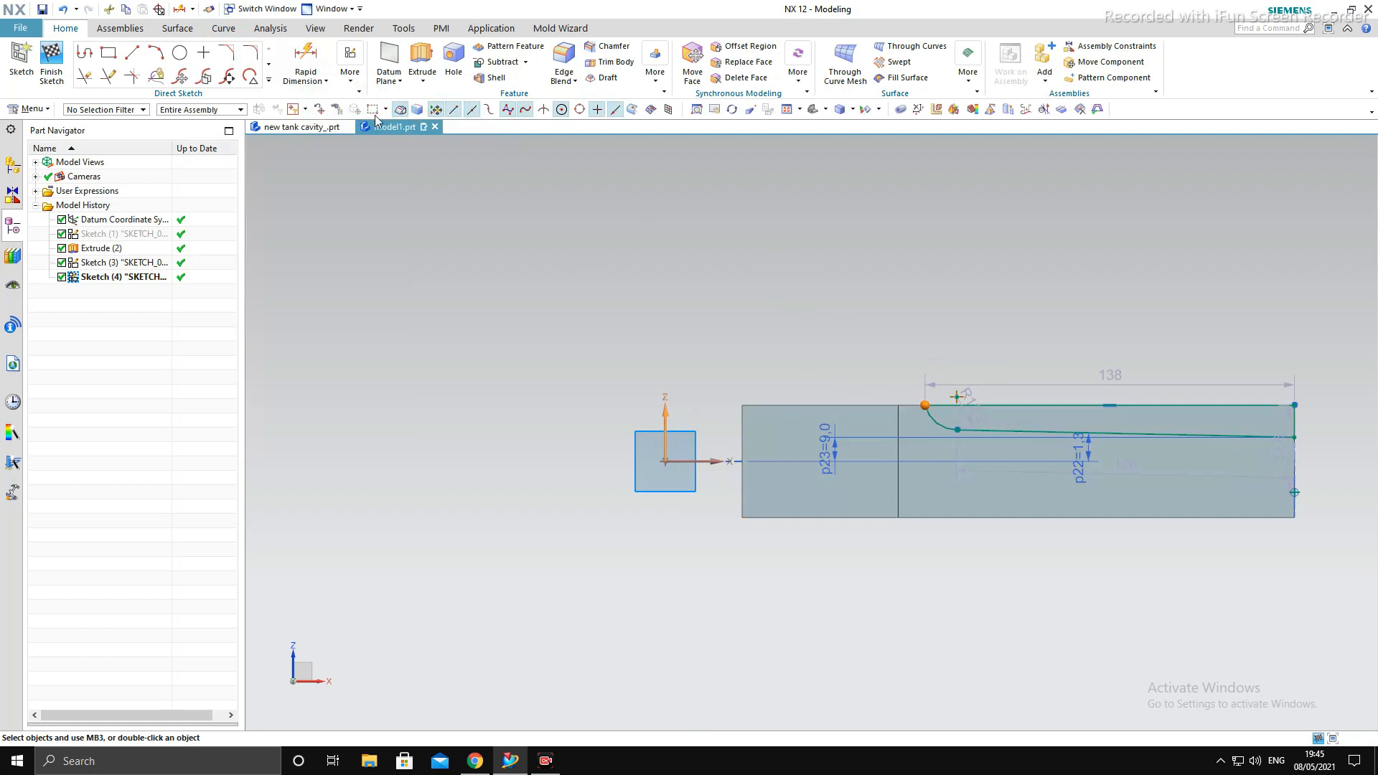
{"action": "left_click", "coordinate": [305, 59]}
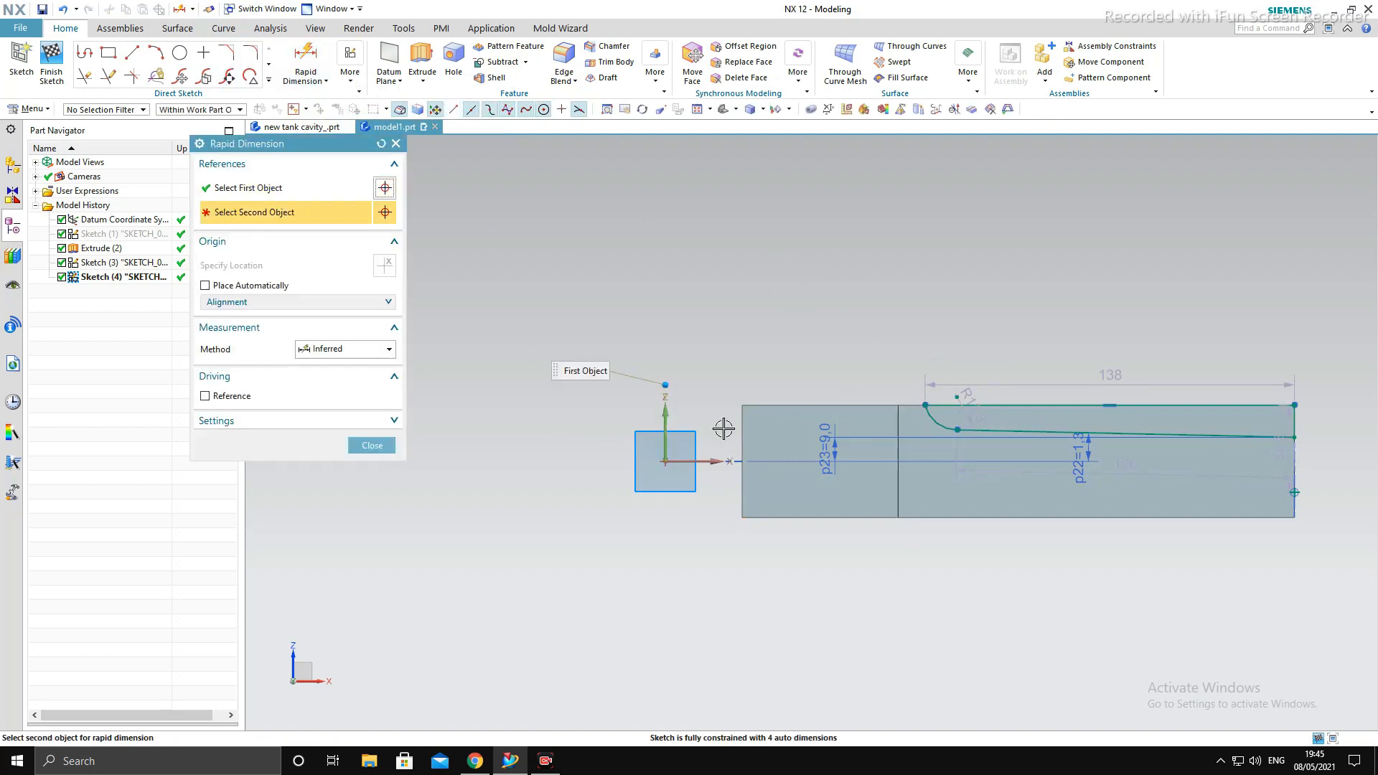
{"action": "left_click", "coordinate": [924, 404]}
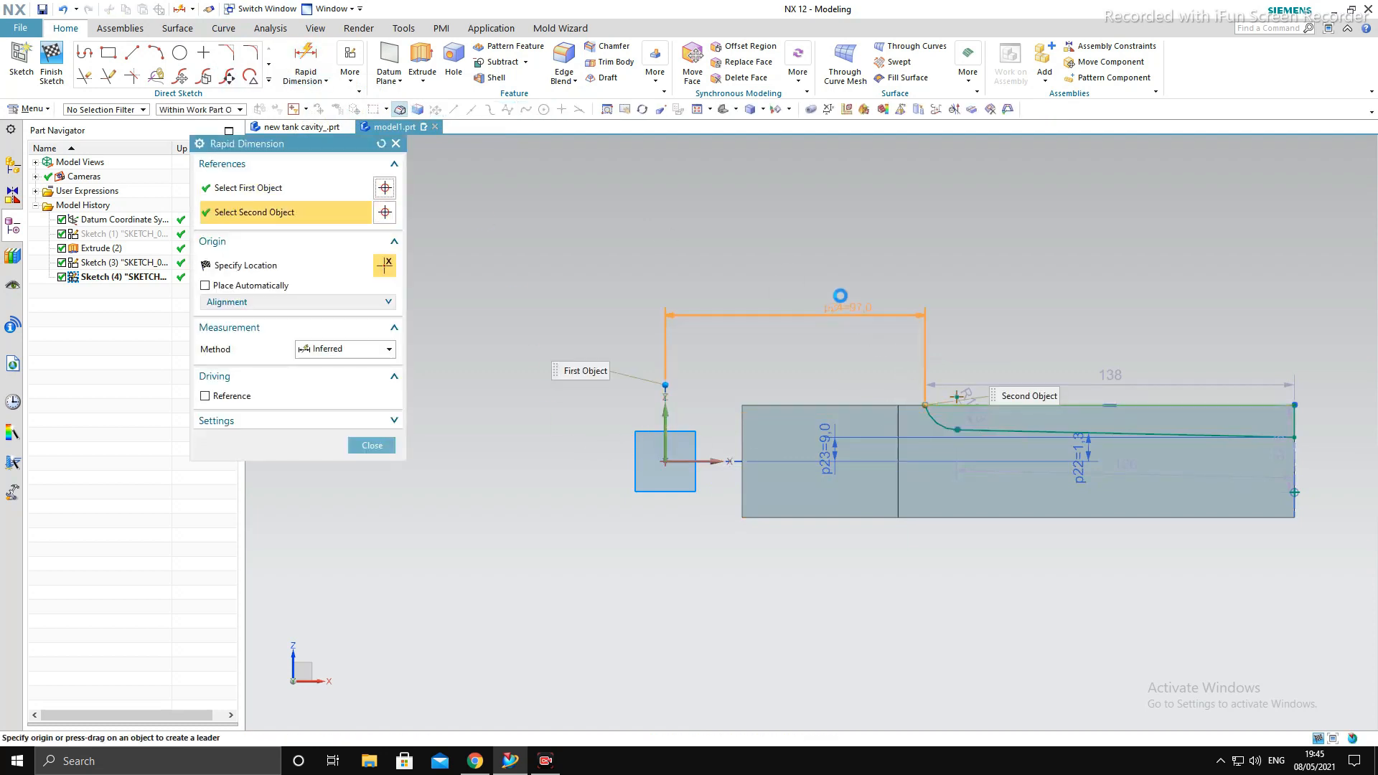
{"action": "left_click", "coordinate": [793, 241]}
{"action": "type", "text": "87"}
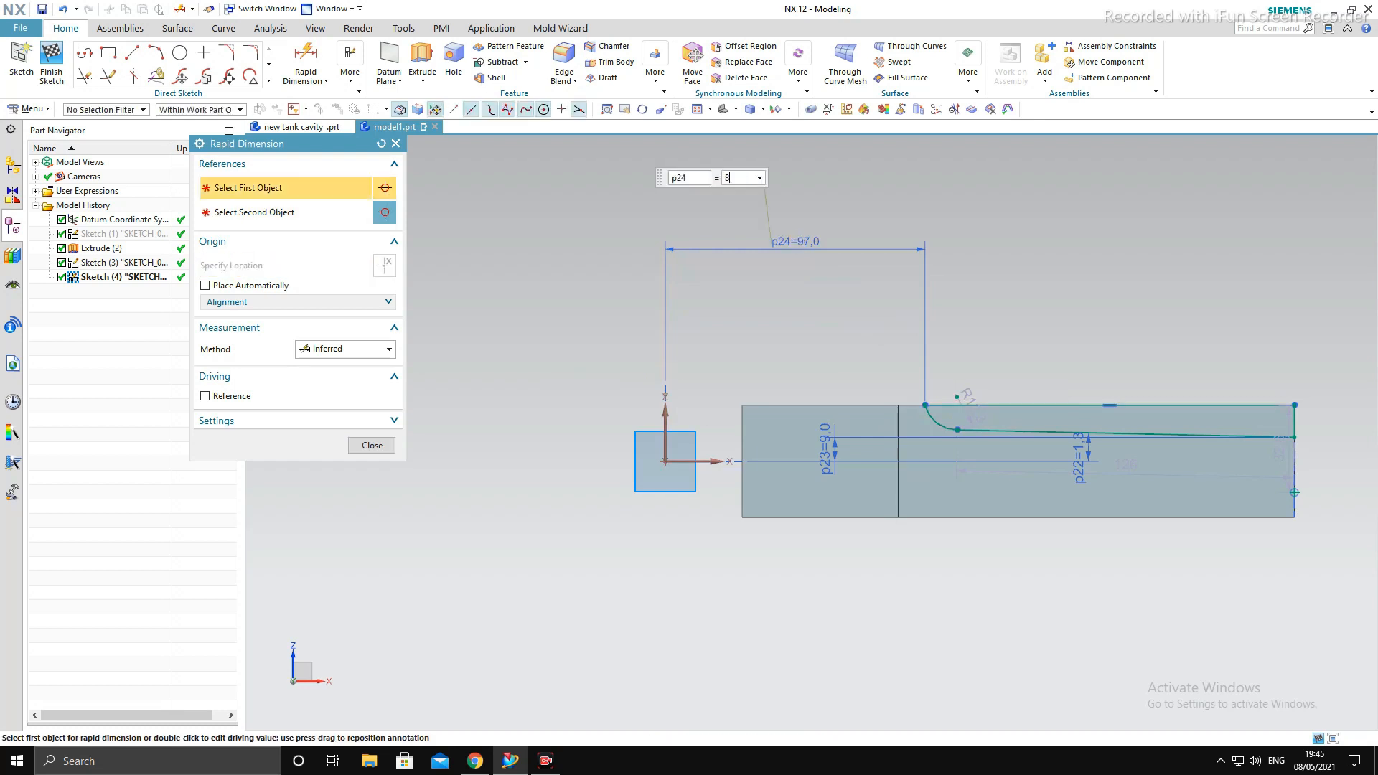
{"action": "key", "text": "Return"}
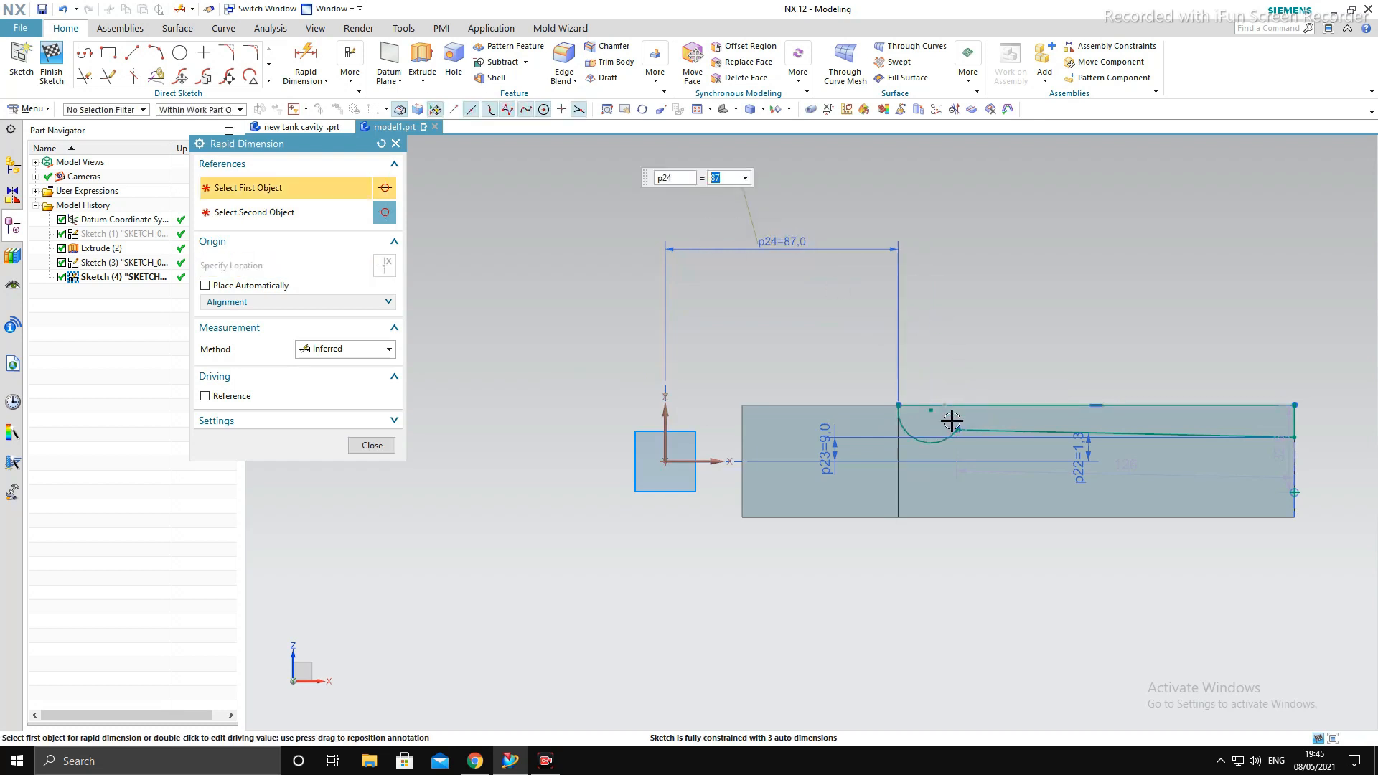
{"action": "key", "text": "Escape"}
- Delete the arc's radial dimension and trim away the distorted arc between the top line and the sloping line
{"action": "scroll", "coordinate": [955, 451], "scroll_direction": "up", "scroll_amount": 4}
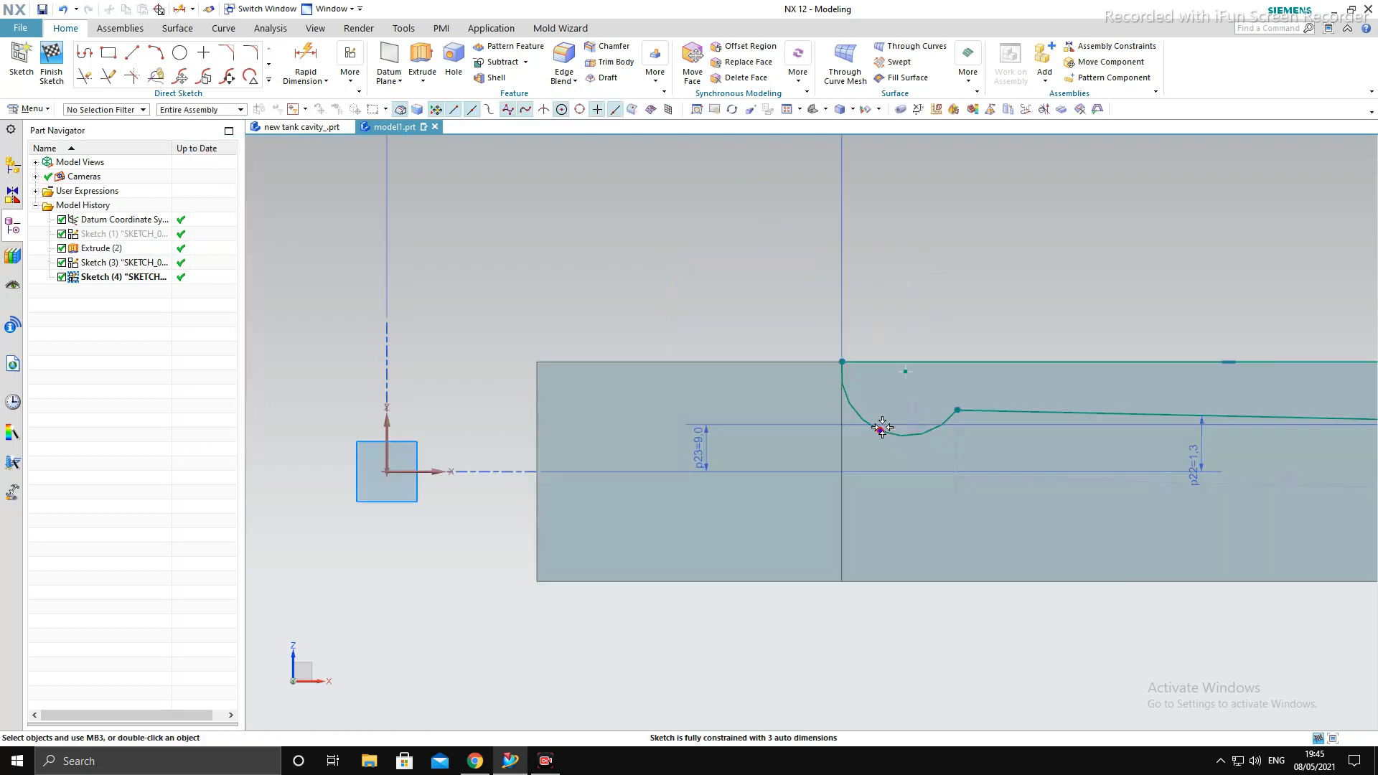
{"action": "left_click", "coordinate": [912, 415]}
{"action": "left_click", "coordinate": [912, 416]}
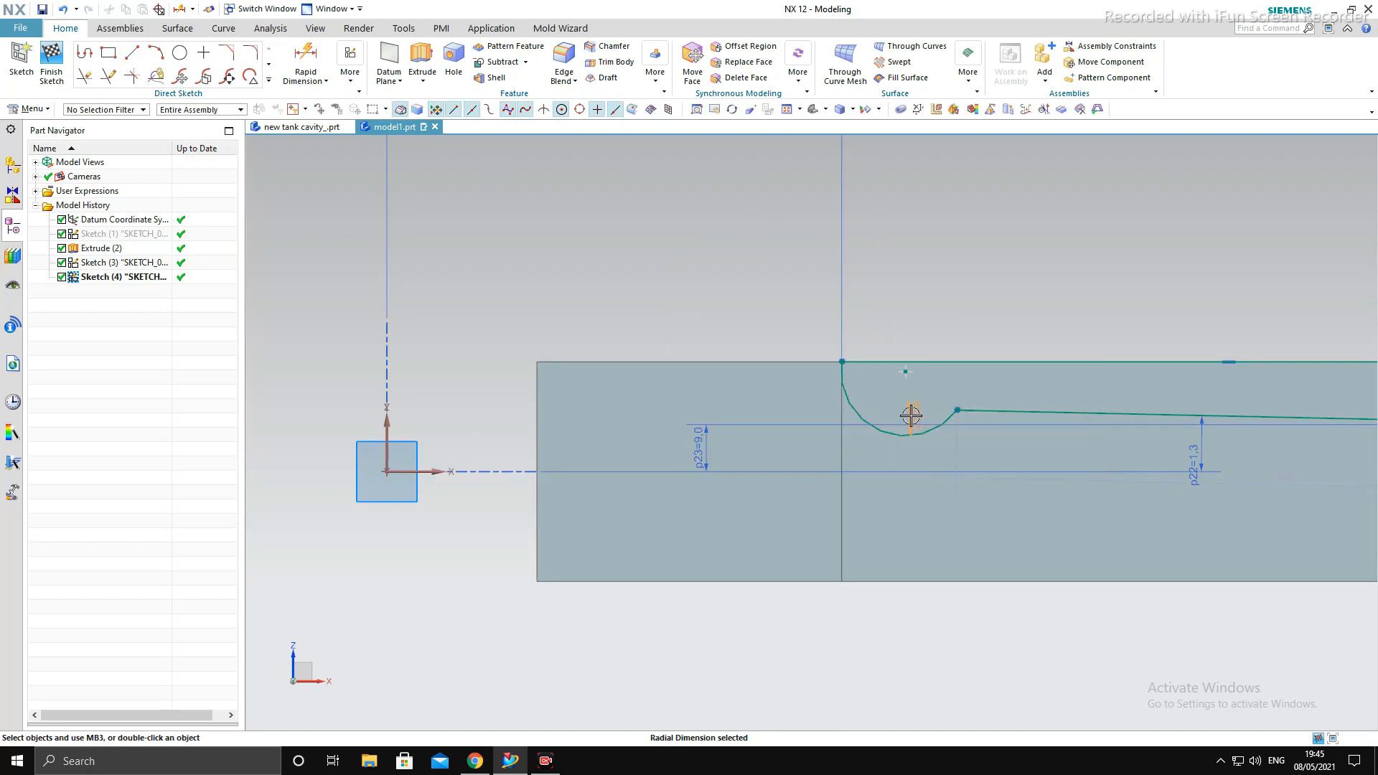
{"action": "key", "text": "Delete"}
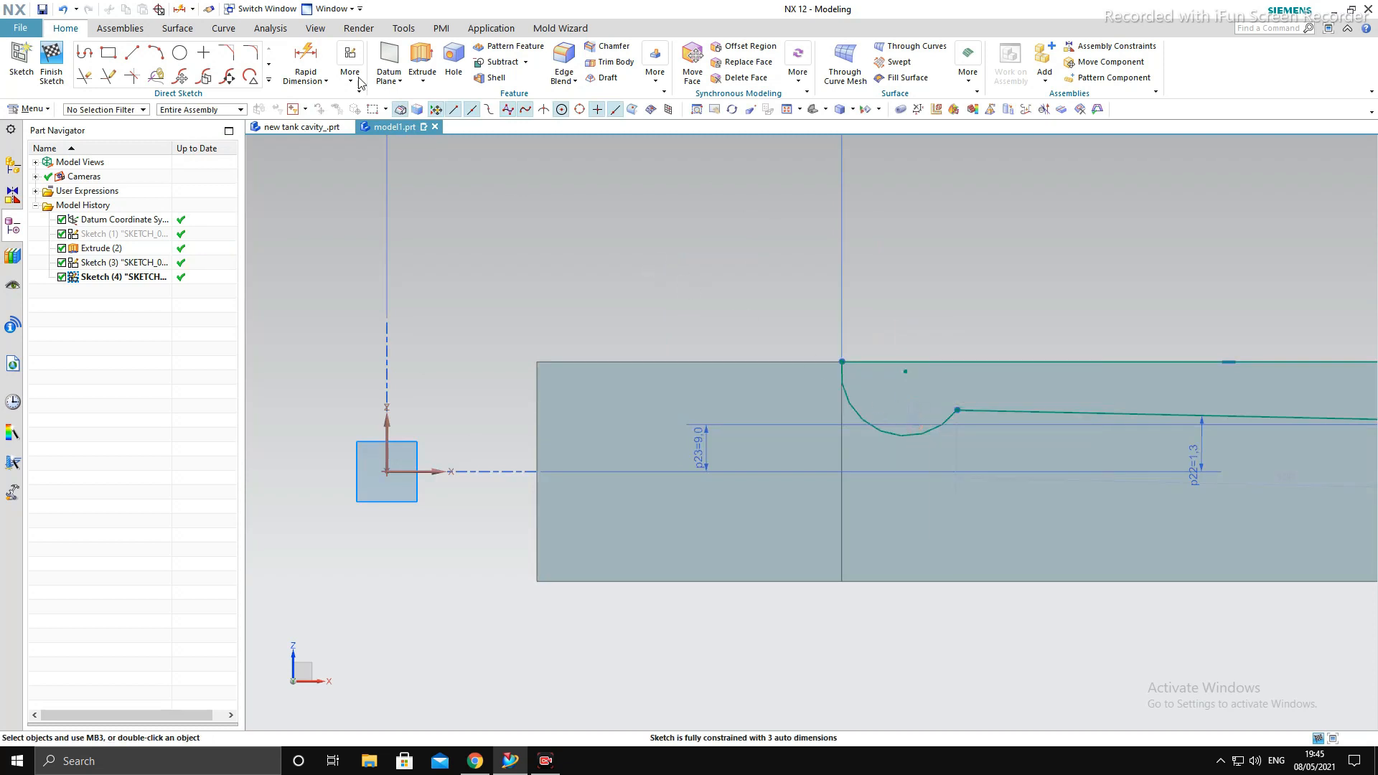
{"action": "left_click", "coordinate": [84, 79]}
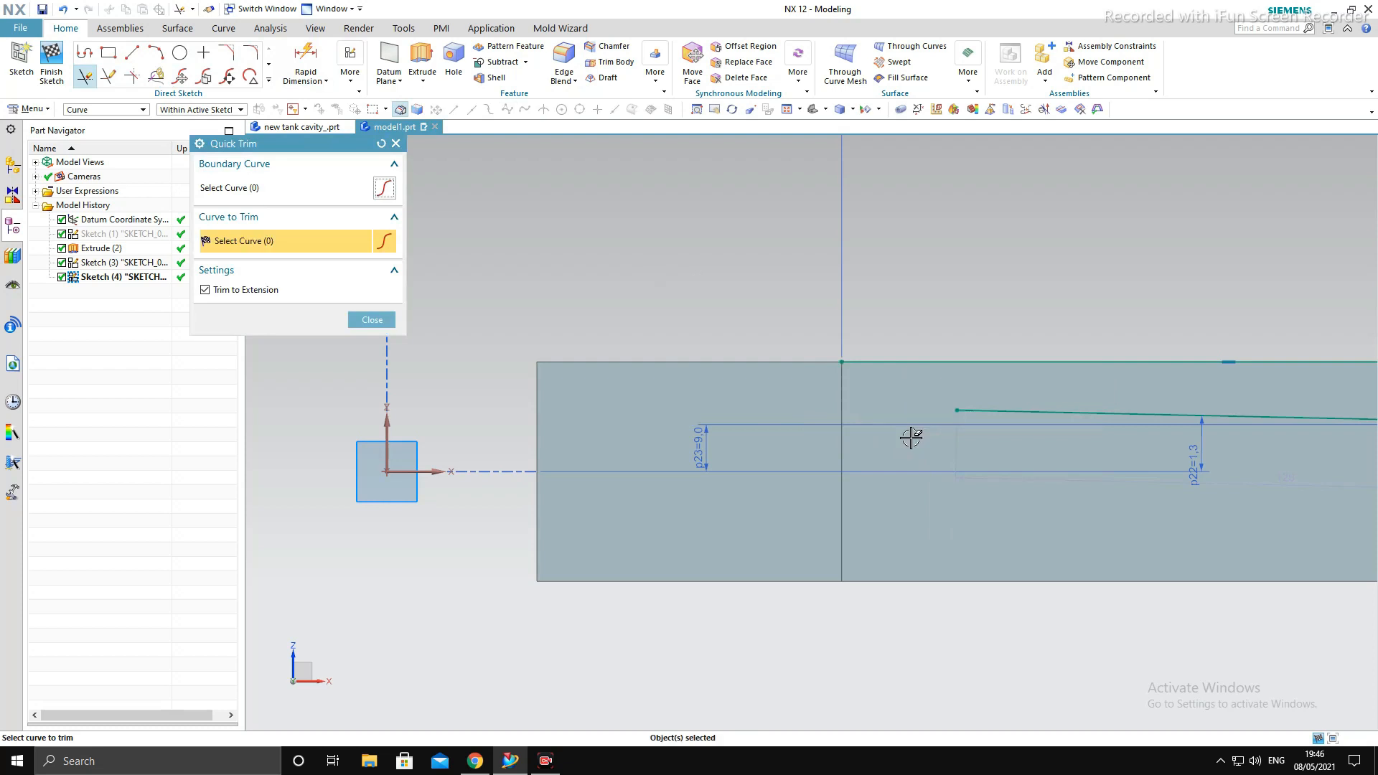
{"action": "key", "text": "Escape"}
- Draw a three-point arc of about 33 mm radius from the top line's start to the sloping line's start, tangent to the sloping line
{"action": "left_click", "coordinate": [155, 53]}
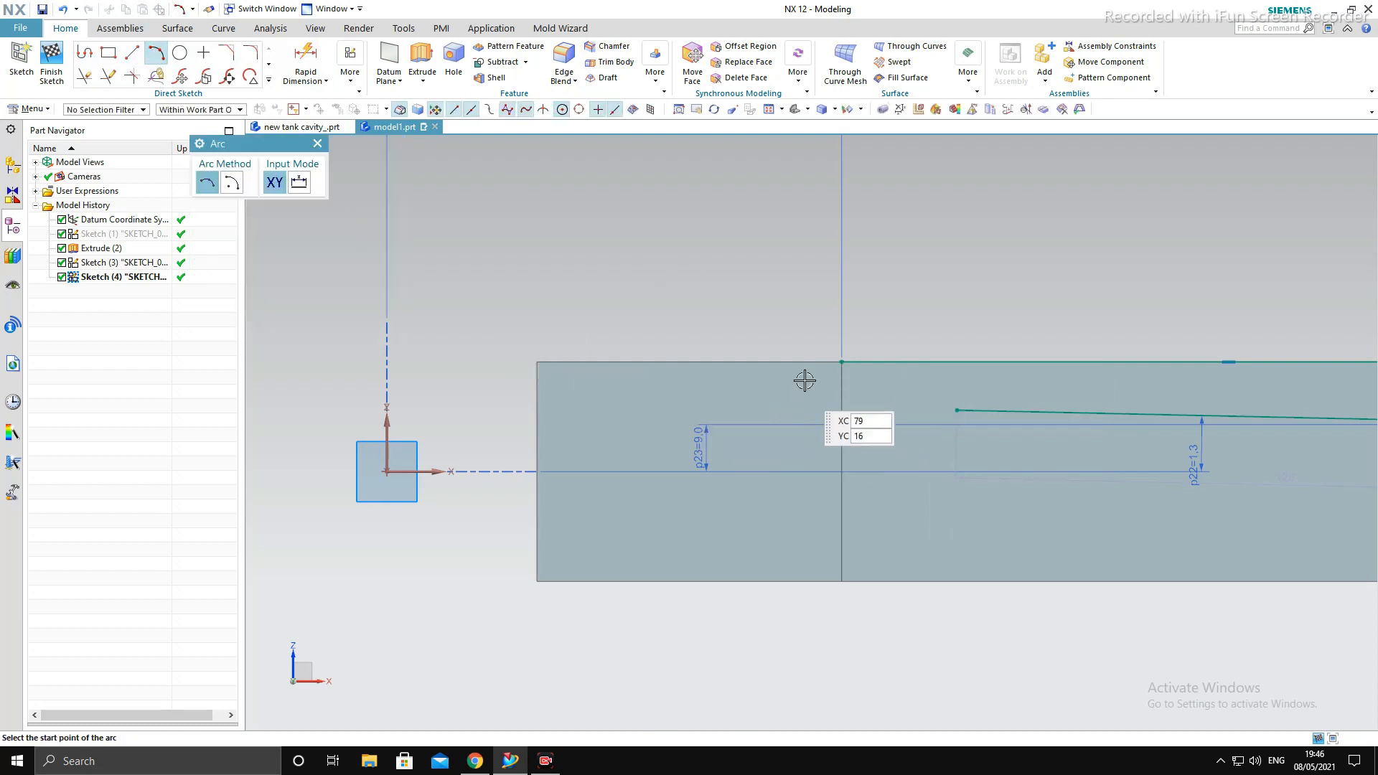
{"action": "left_click", "coordinate": [843, 361]}
{"action": "left_click", "coordinate": [956, 410]}
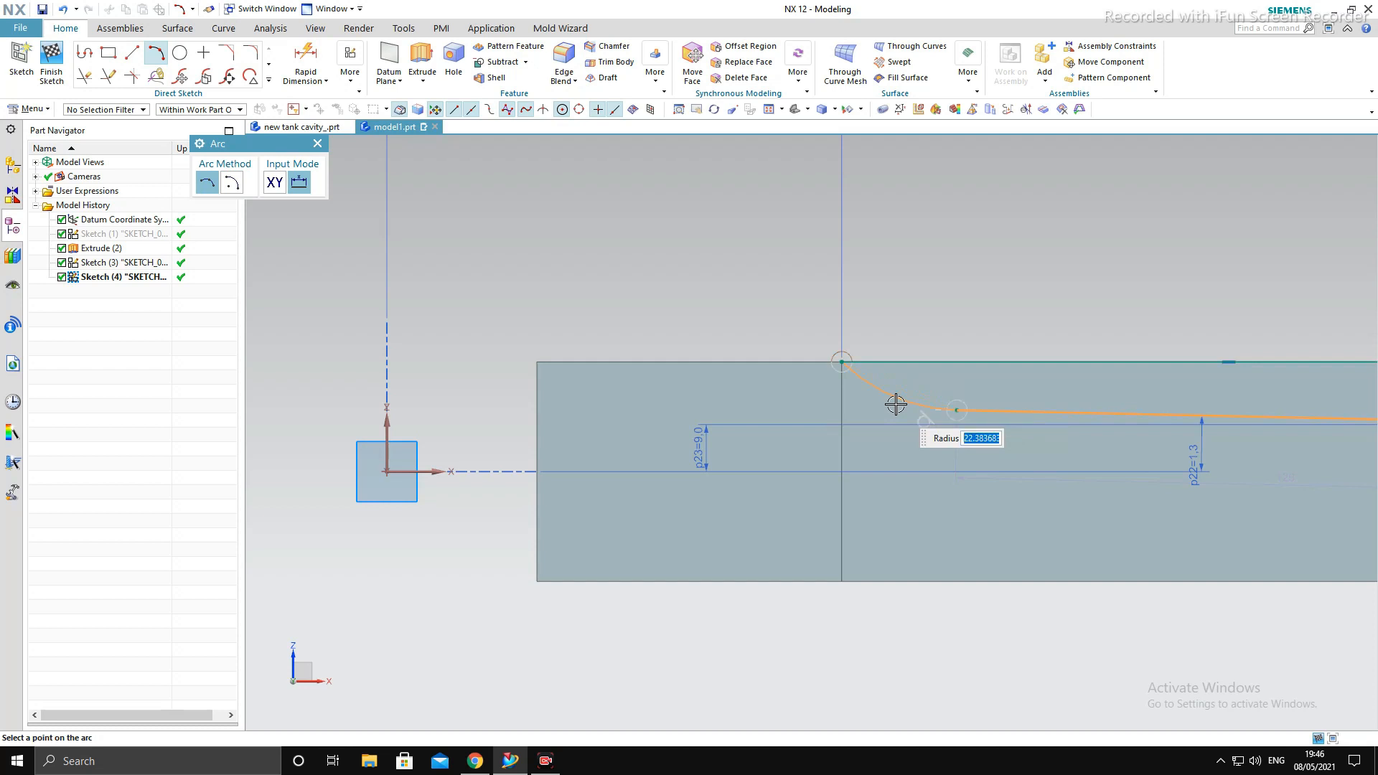
{"action": "left_click", "coordinate": [893, 408]}
{"action": "key", "text": "Escape"}
{"action": "scroll", "coordinate": [889, 408], "scroll_direction": "down", "scroll_amount": 4}
{"action": "scroll", "coordinate": [919, 409], "scroll_direction": "up", "scroll_amount": 2}
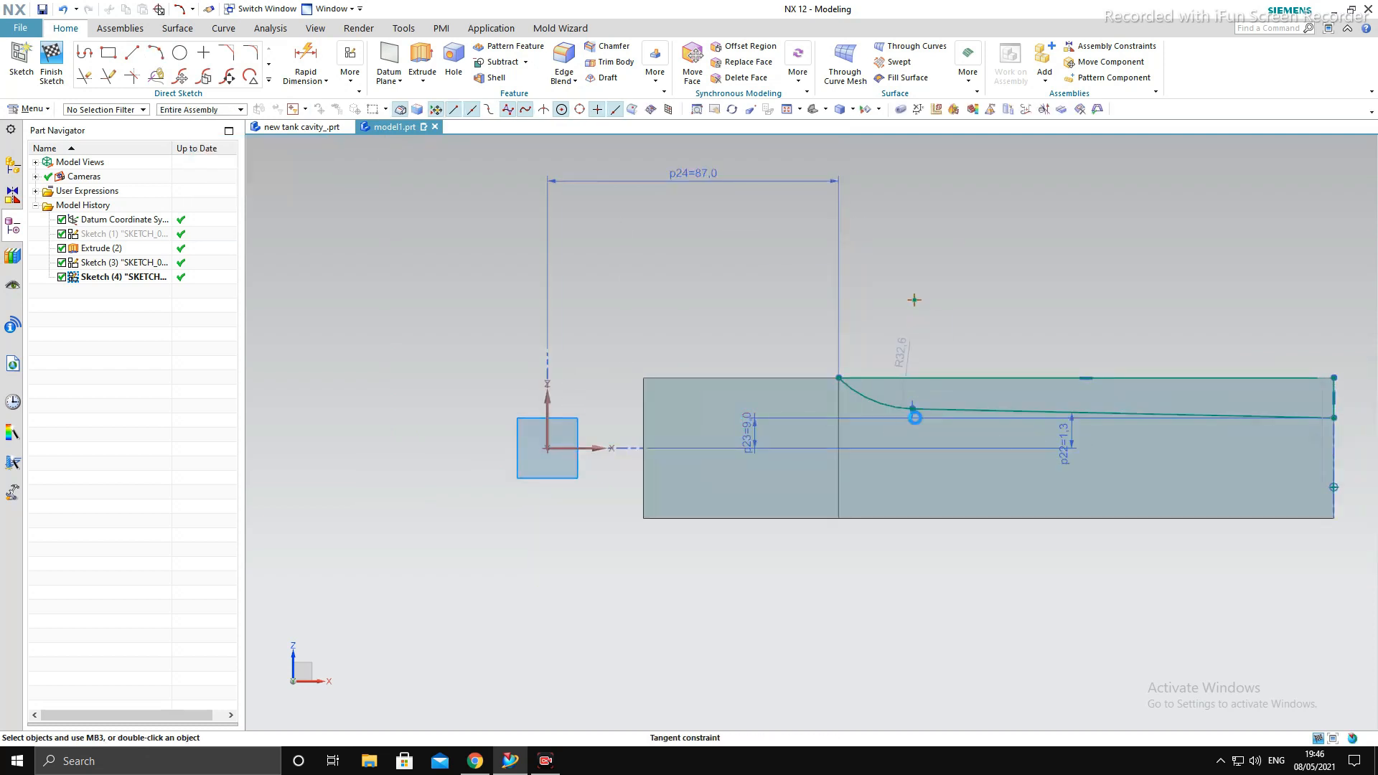
{"action": "scroll", "coordinate": [904, 358], "scroll_direction": "up", "scroll_amount": 2}
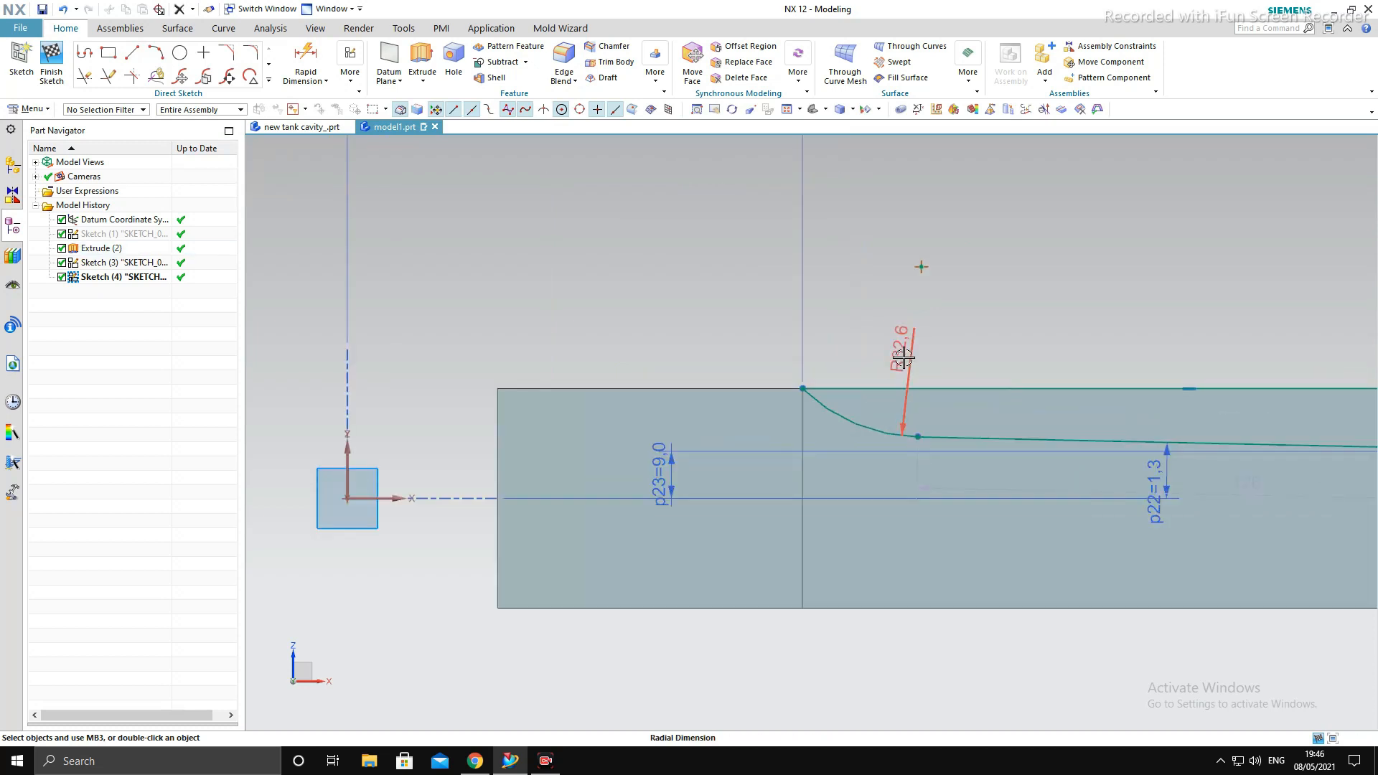
{"action": "scroll", "coordinate": [844, 424], "scroll_direction": "down", "scroll_amount": 5}
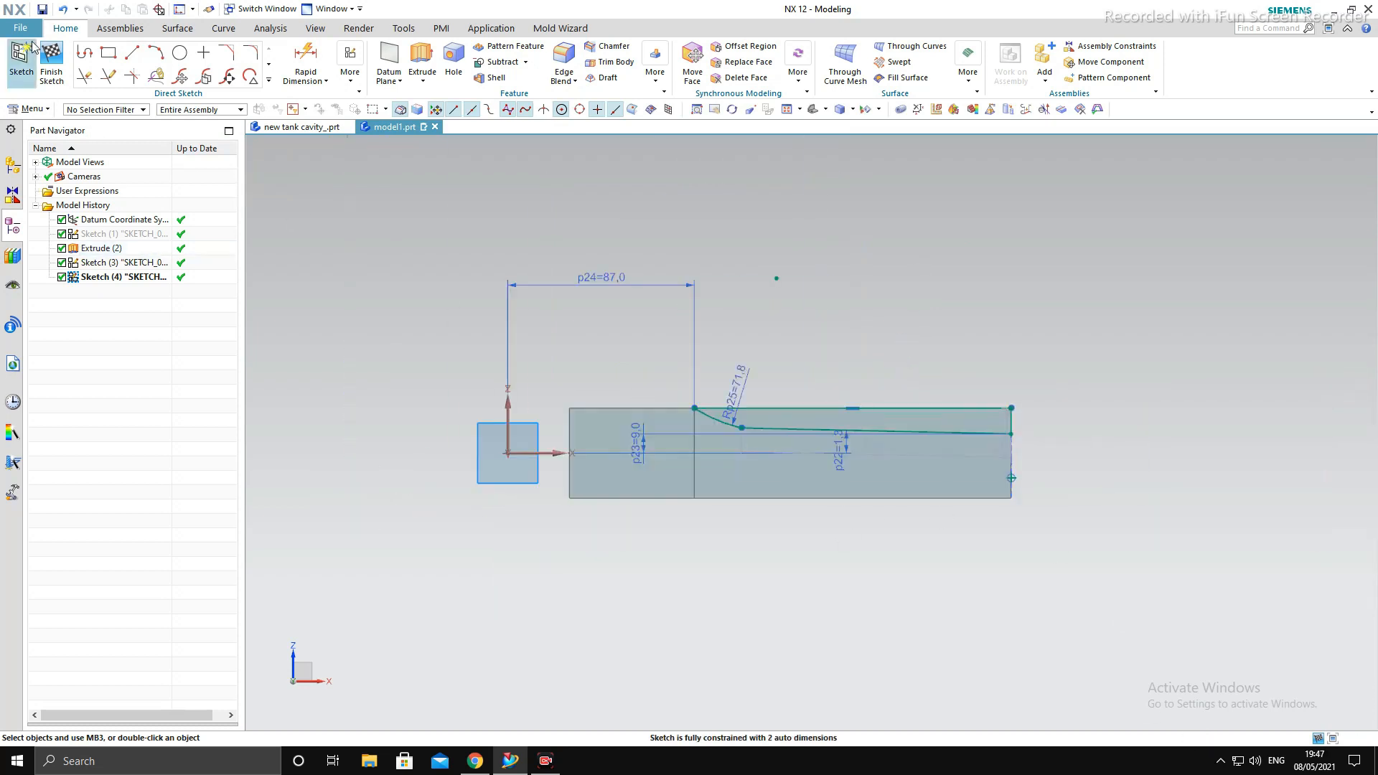
- Finish the sketch and extrude the tapered profile from -28 mm to 45 mm, subtracting it from the rod body
{"action": "left_click", "coordinate": [51, 61]}
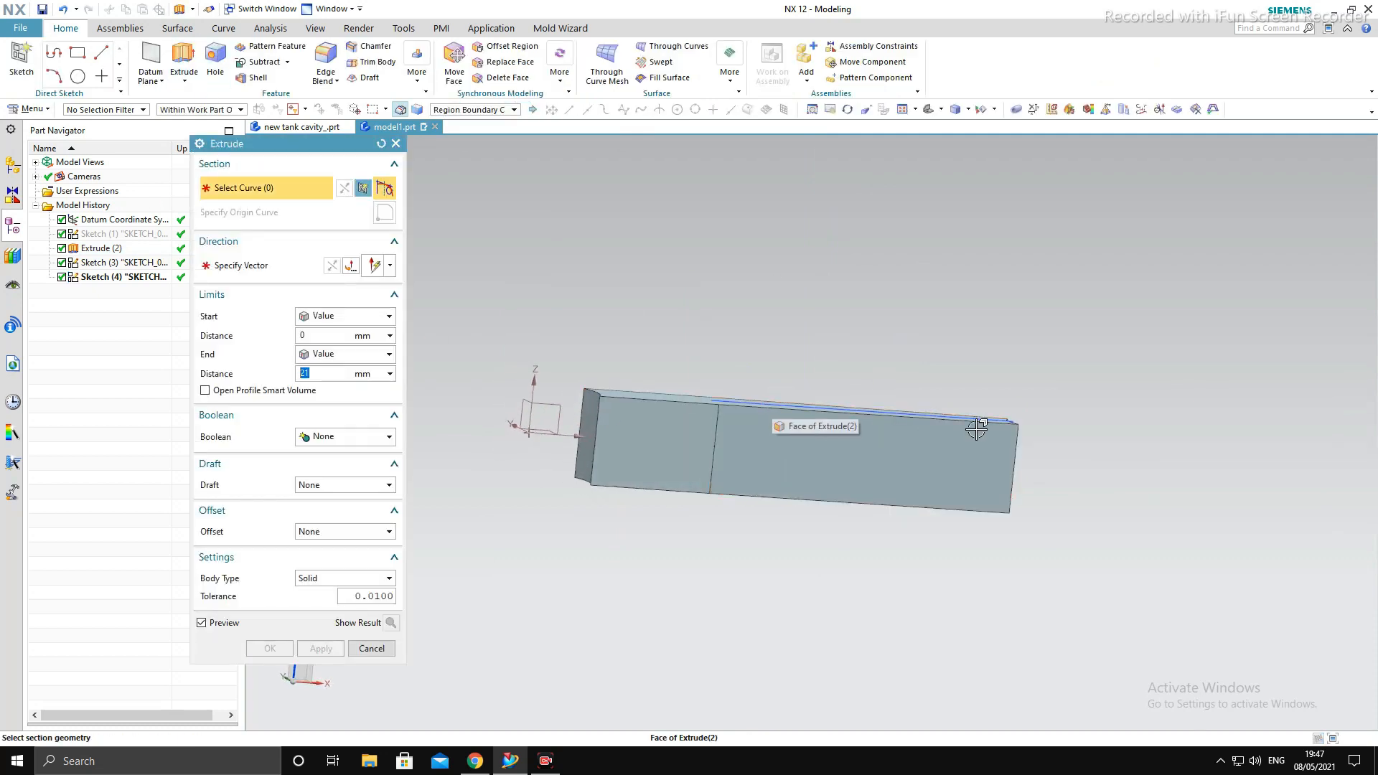
{"action": "middle_click_drag", "start_coordinate": [976, 429], "coordinate": [951, 481]}
{"action": "scroll", "coordinate": [951, 481], "scroll_direction": "up", "scroll_amount": 5}
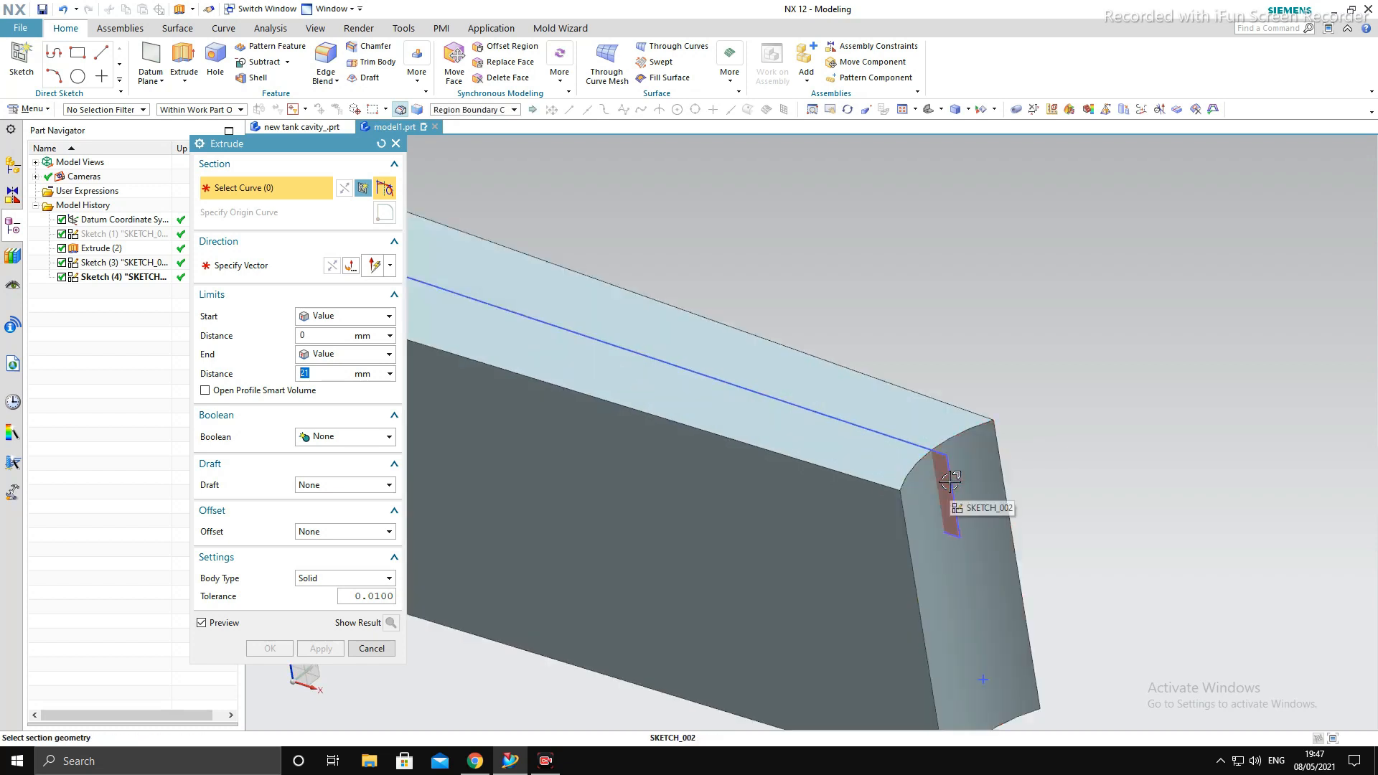
{"action": "left_click", "coordinate": [951, 481]}
{"action": "scroll", "coordinate": [951, 481], "scroll_direction": "down", "scroll_amount": 5}
{"action": "middle_click_drag", "start_coordinate": [1068, 407], "coordinate": [861, 392]}
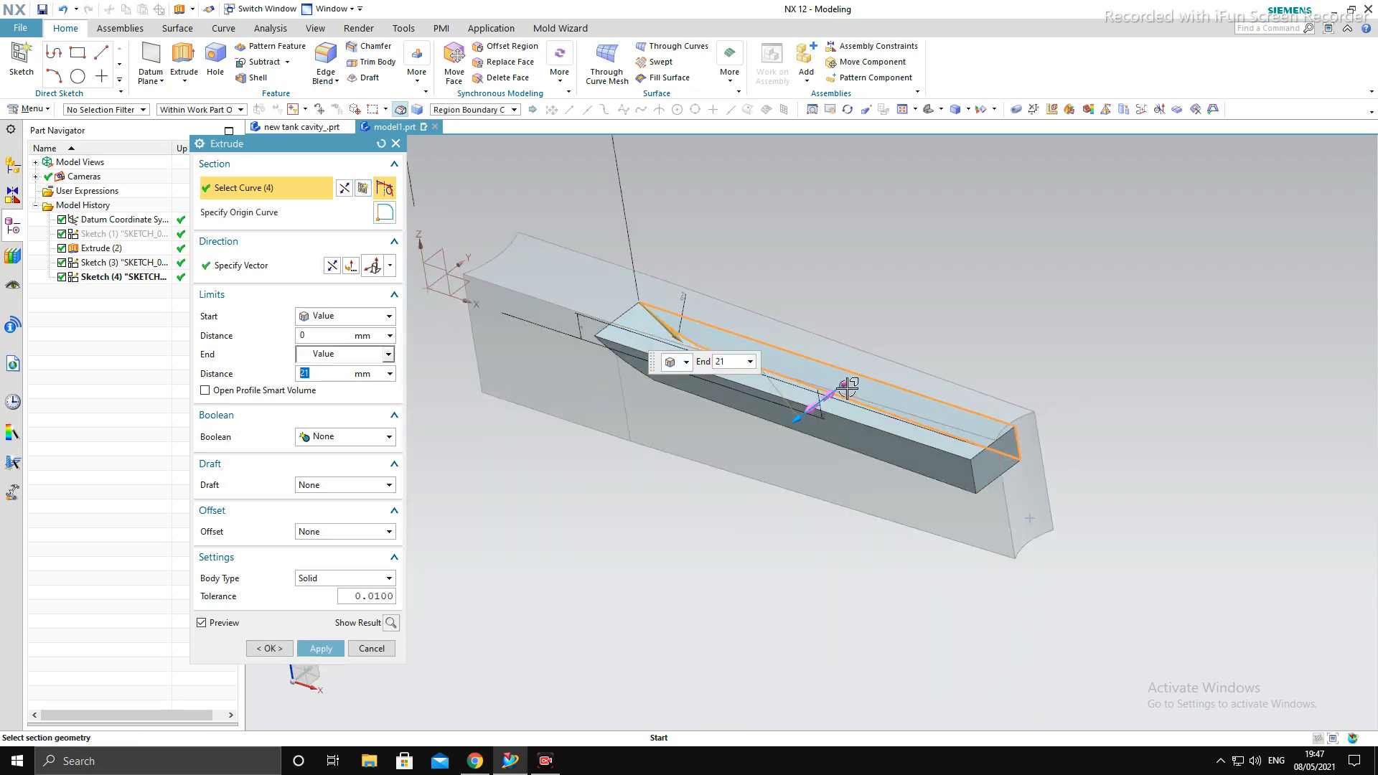
{"action": "left_click_drag", "start_coordinate": [848, 389], "coordinate": [910, 342]}
{"action": "left_click_drag", "start_coordinate": [796, 418], "coordinate": [743, 453]}
{"action": "left_click", "coordinate": [366, 438]}
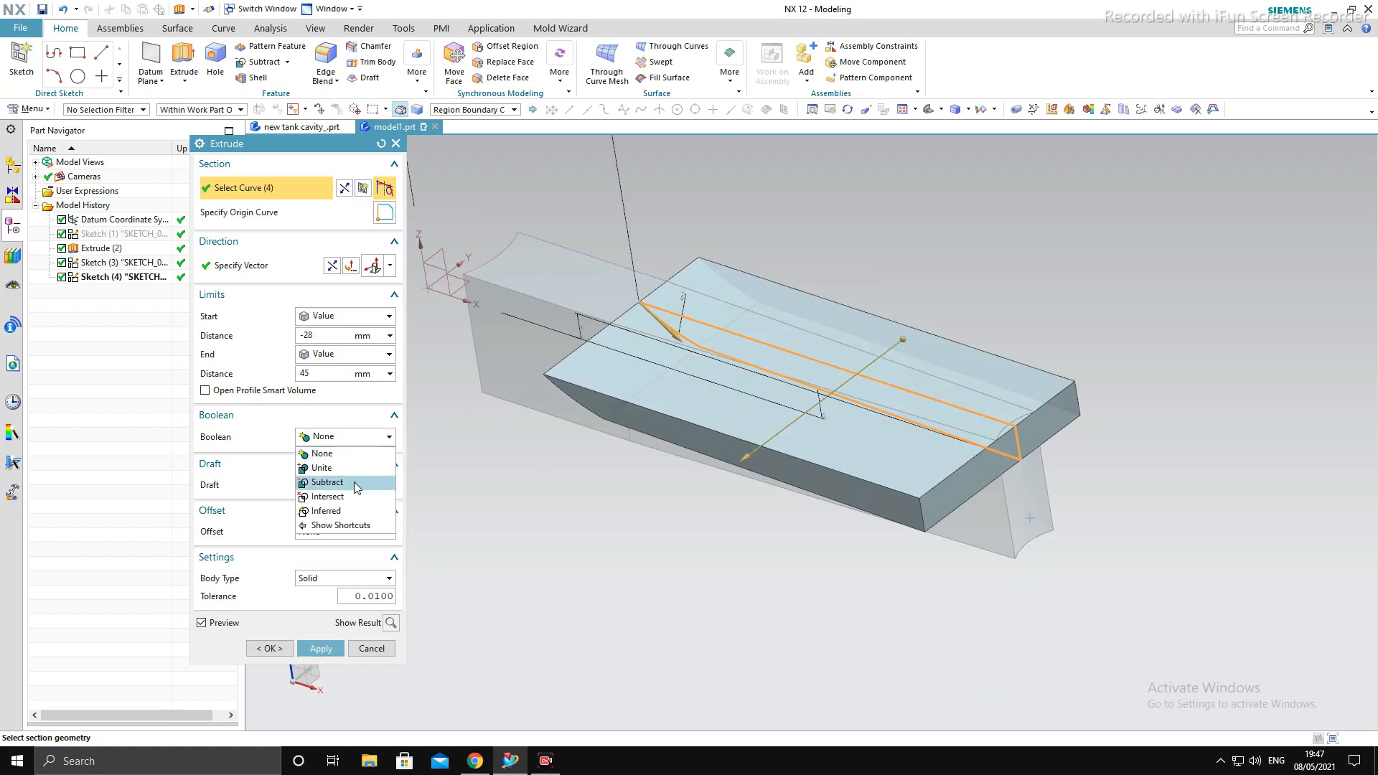
{"action": "left_click", "coordinate": [355, 481]}
{"action": "left_click", "coordinate": [321, 673]}
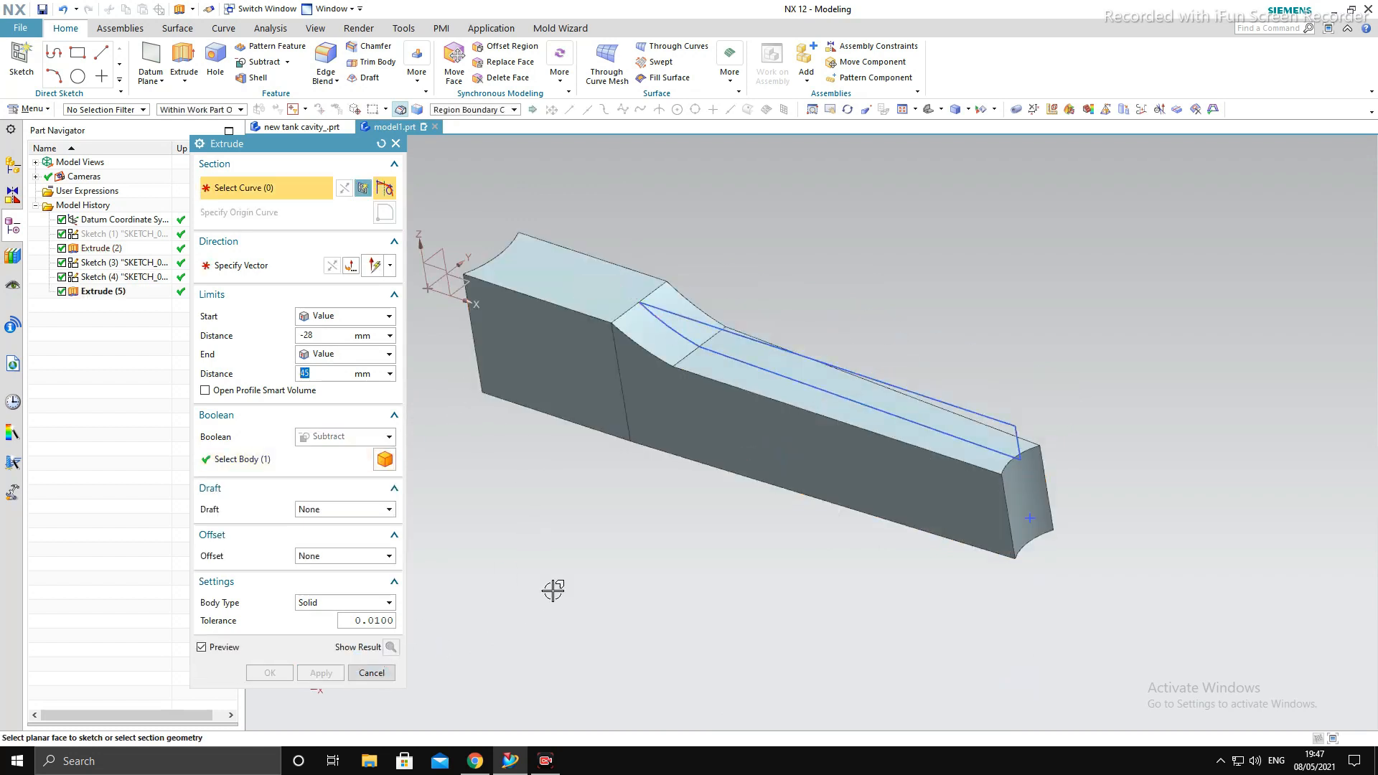
{"action": "key", "text": "Escape"}
- Hide the tapered cut profile sketch on the rod's upper side
{"action": "middle_click_drag", "start_coordinate": [553, 591], "coordinate": [589, 535]}
{"action": "left_click", "coordinate": [850, 329]}
{"action": "key", "text": "ctrl+b"}
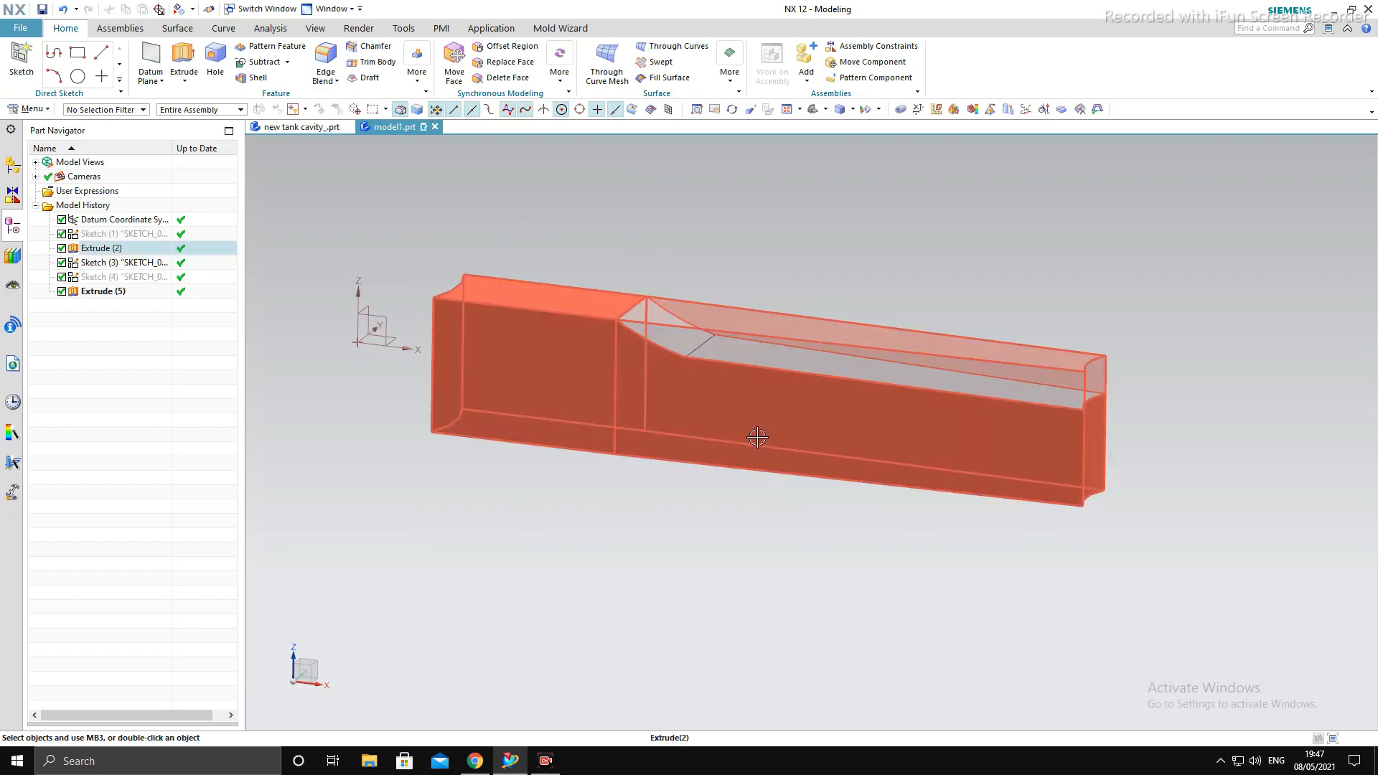
{"action": "middle_click_drag", "start_coordinate": [758, 438], "coordinate": [779, 480]}
{"action": "middle_click_drag", "start_coordinate": [1025, 433], "coordinate": [1020, 442]}
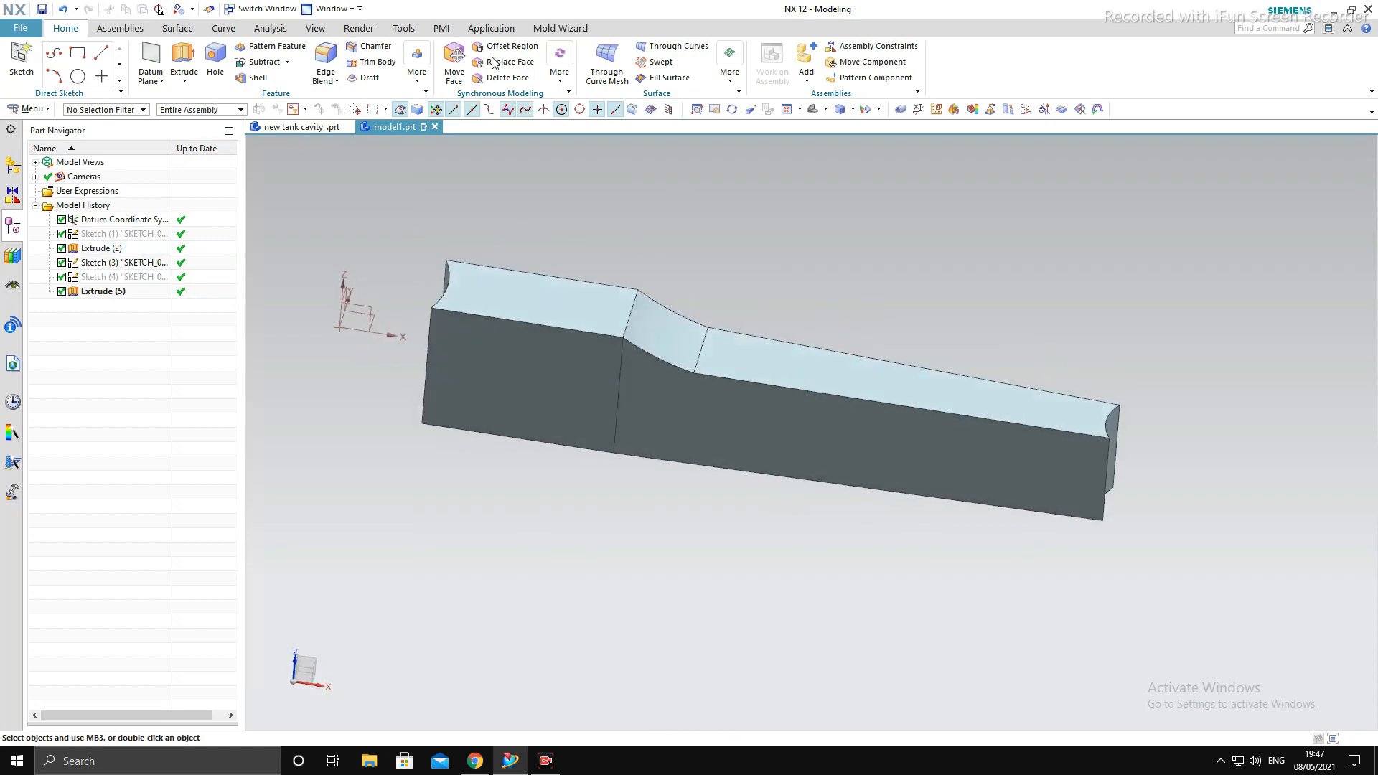
- Mirror the subtracted extrude about the datum XY plane to cut the same taper on the rod's underside
{"action": "left_click", "coordinate": [415, 68]}
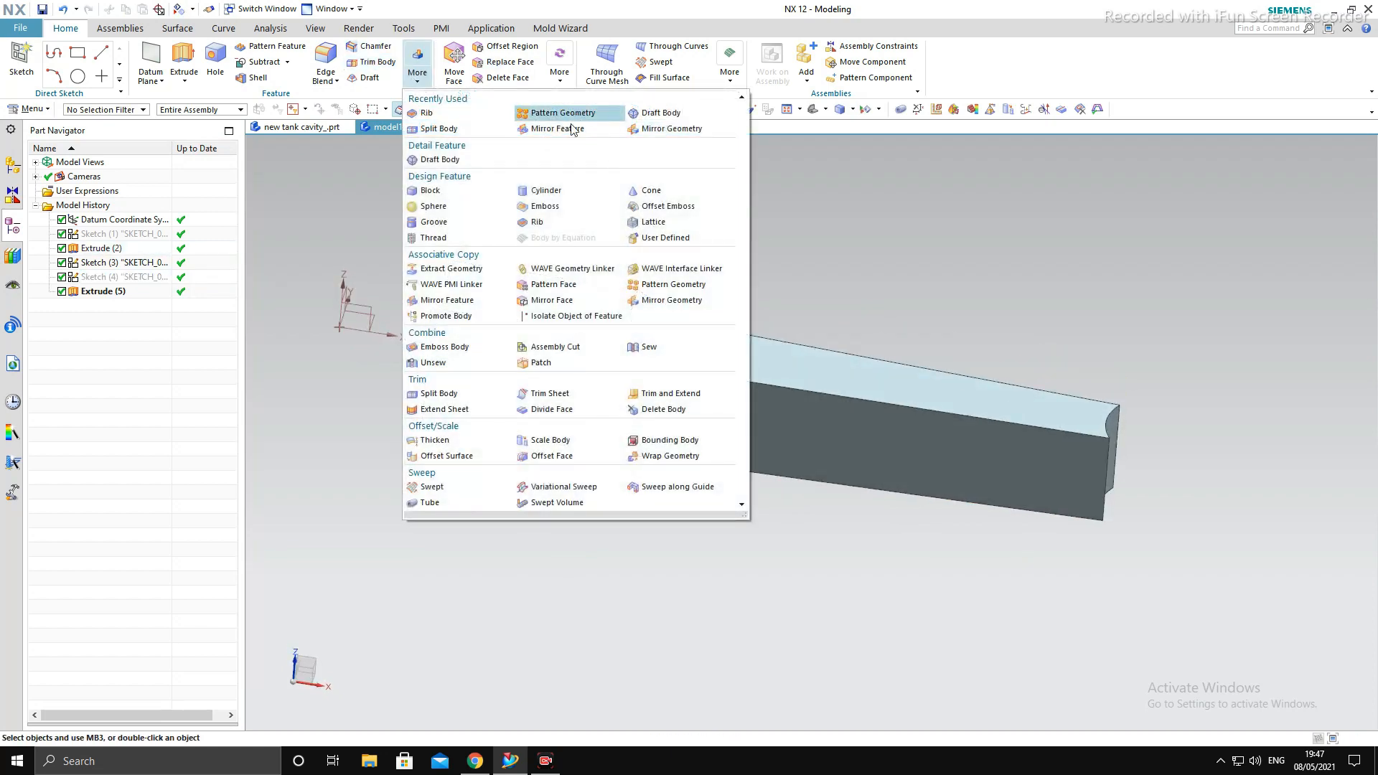
{"action": "key", "text": "Escape"}
{"action": "left_click", "coordinate": [416, 72]}
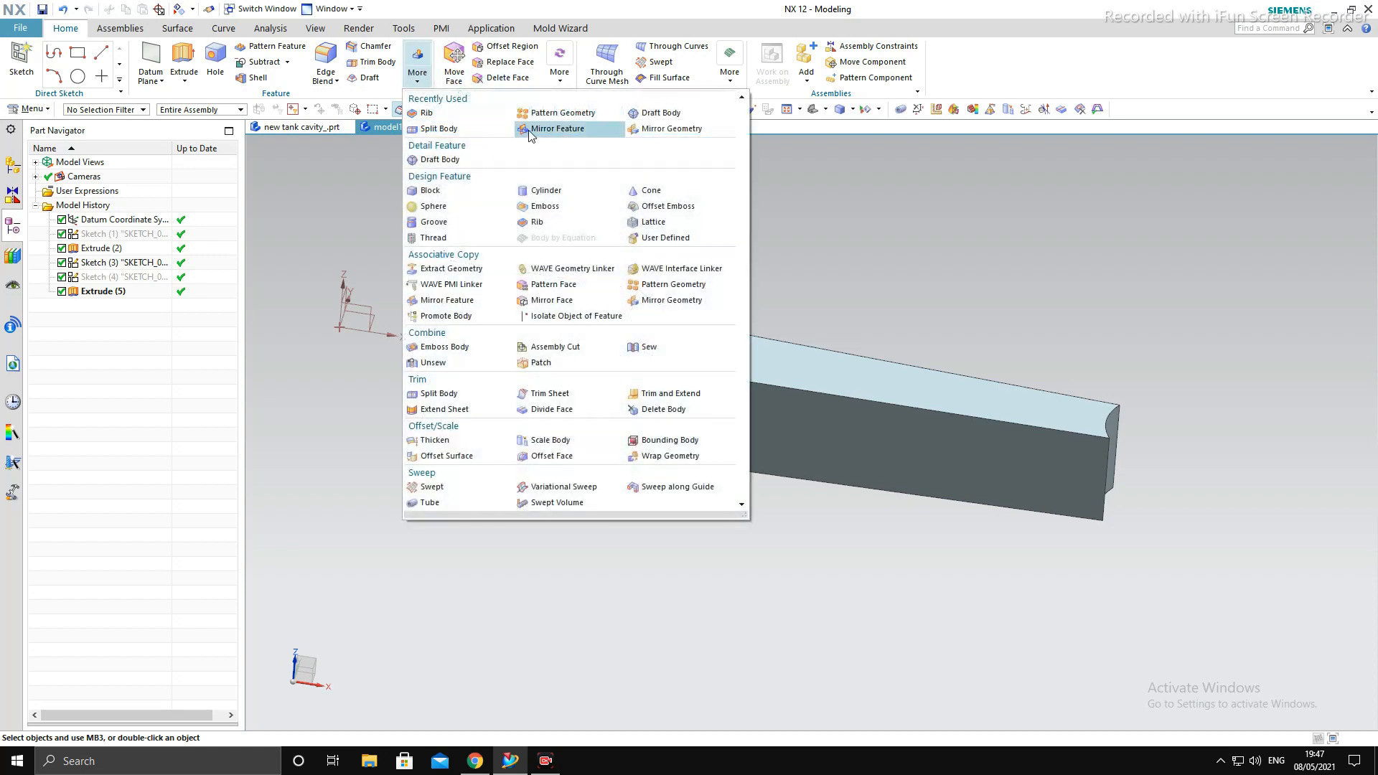
{"action": "left_click", "coordinate": [557, 129]}
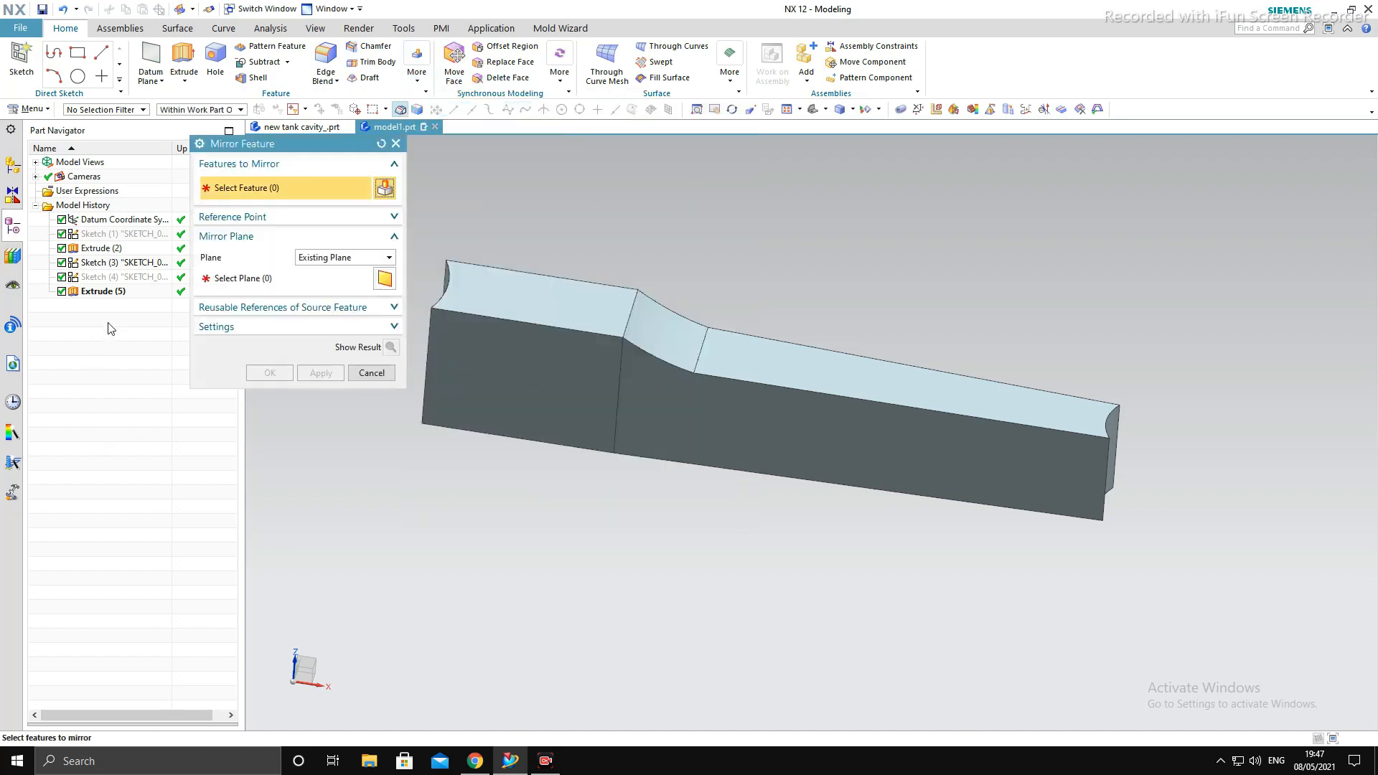
{"action": "left_click", "coordinate": [108, 292]}
{"action": "left_click", "coordinate": [271, 287]}
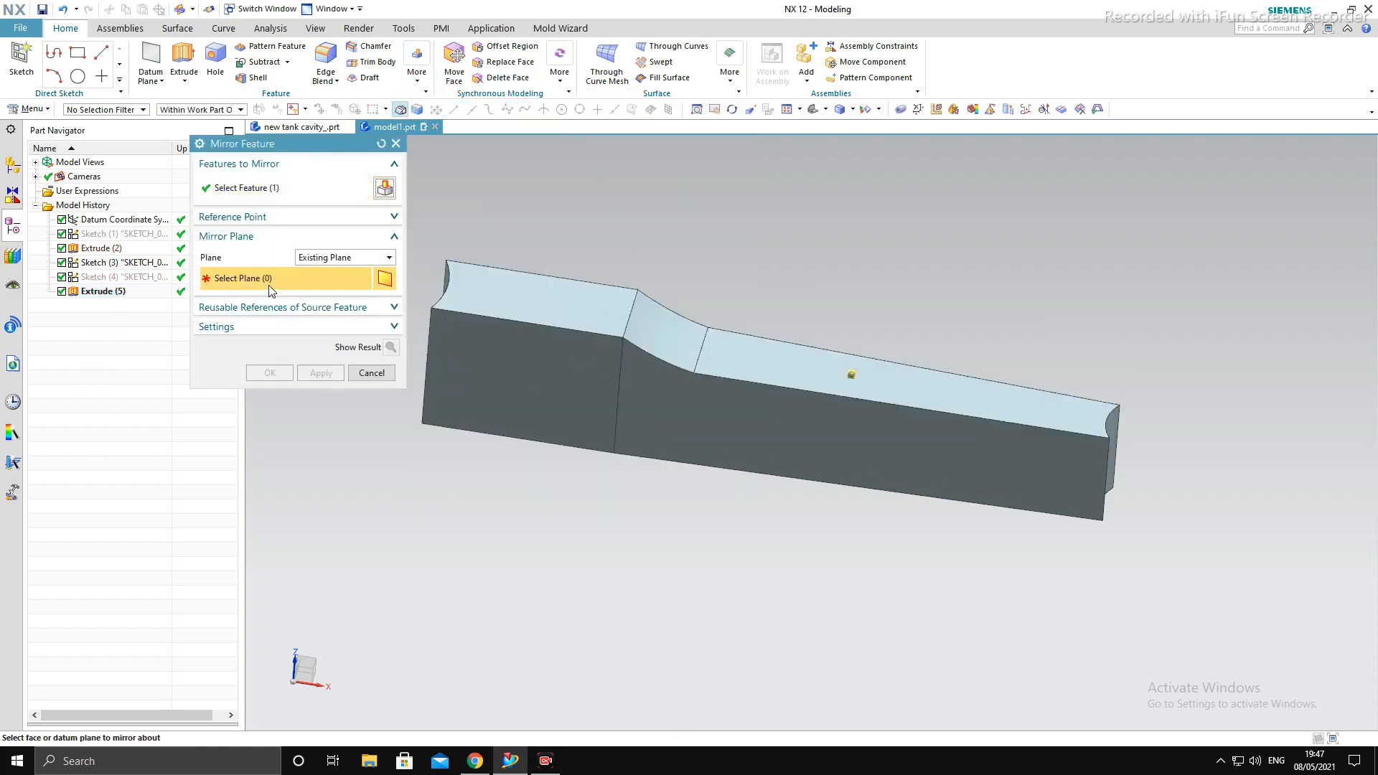
{"action": "middle_click_drag", "start_coordinate": [765, 456], "coordinate": [785, 471]}
{"action": "scroll", "coordinate": [851, 464], "scroll_direction": "down", "scroll_amount": 3}
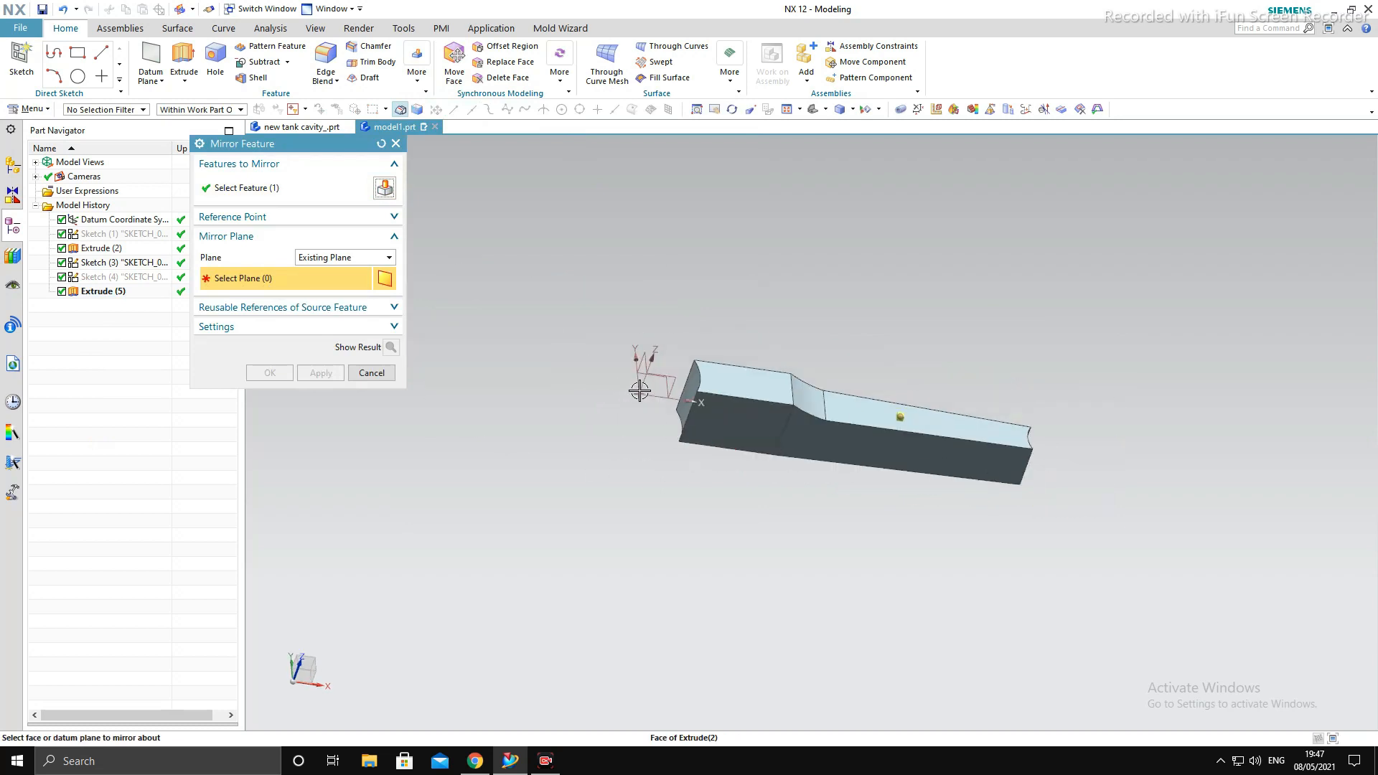
{"action": "middle_click", "coordinate": [812, 538]}
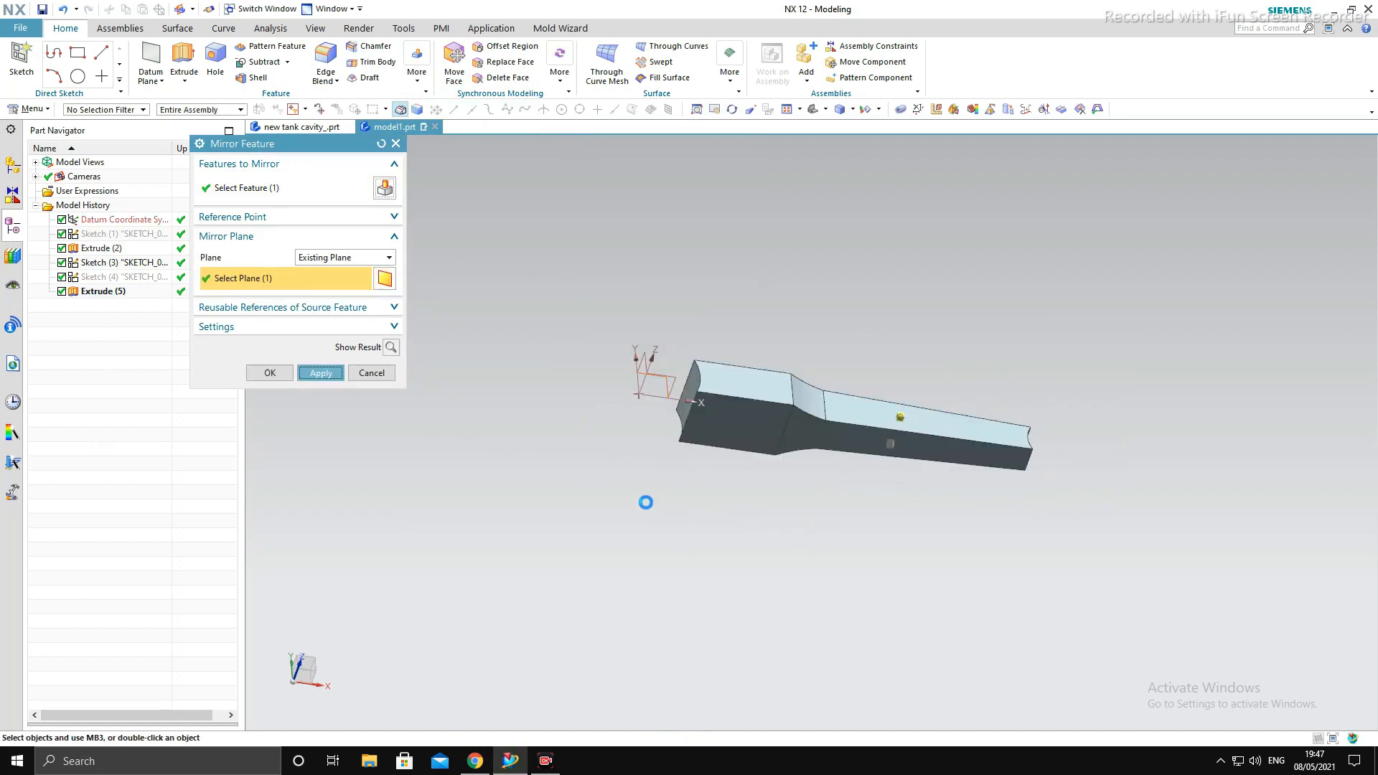
{"action": "left_click", "coordinate": [372, 374]}
{"action": "middle_click_drag", "start_coordinate": [901, 533], "coordinate": [883, 408]}
{"action": "key", "text": "F8"}
{"action": "scroll", "coordinate": [894, 445], "scroll_direction": "up", "scroll_amount": 5}
{"action": "scroll", "coordinate": [812, 523], "scroll_direction": "down", "scroll_amount": 4}
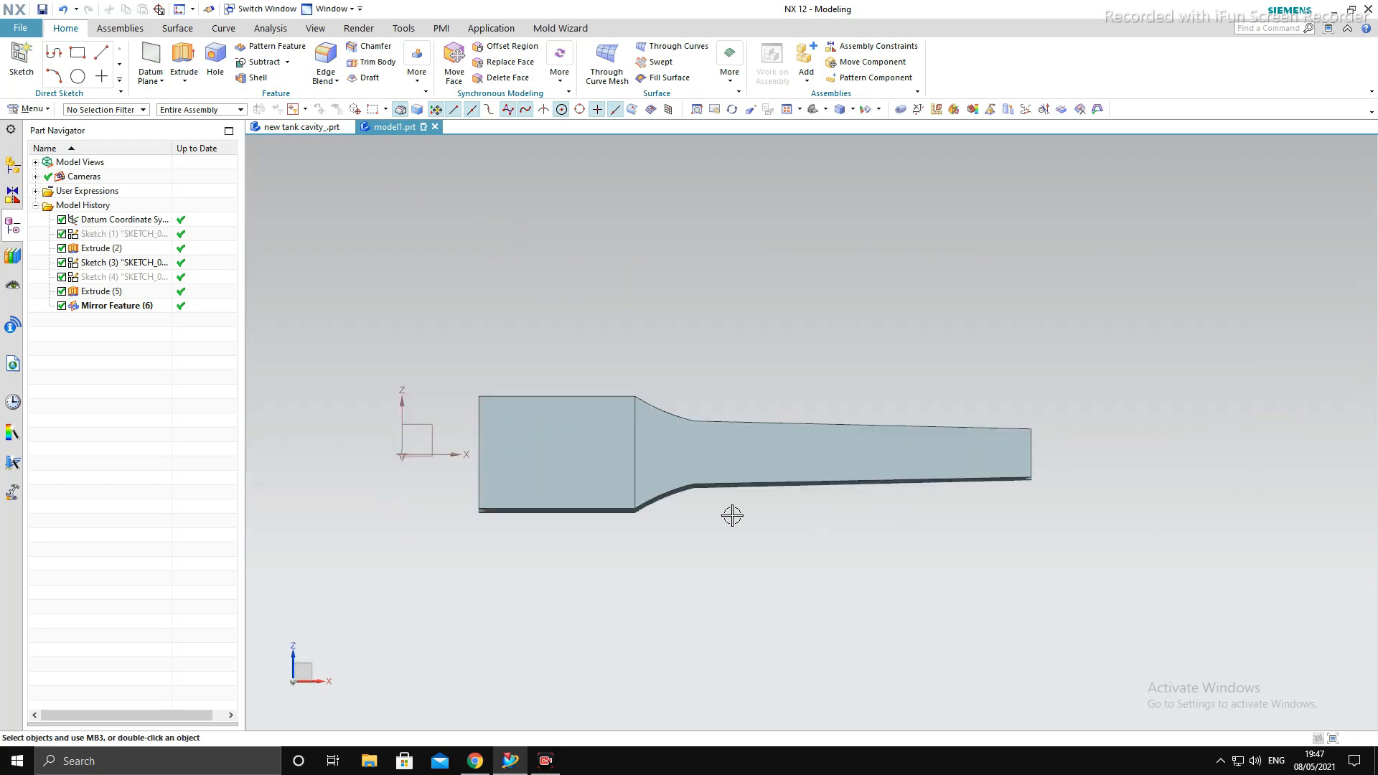
- Sketch a circle on the XY plane, centred at the origin and reaching the shank's wide concave end, and finish the sketch
{"action": "key", "text": "F8"}
{"action": "middle_click_drag", "start_coordinate": [938, 518], "coordinate": [1212, 688]}
{"action": "key", "text": "F8"}
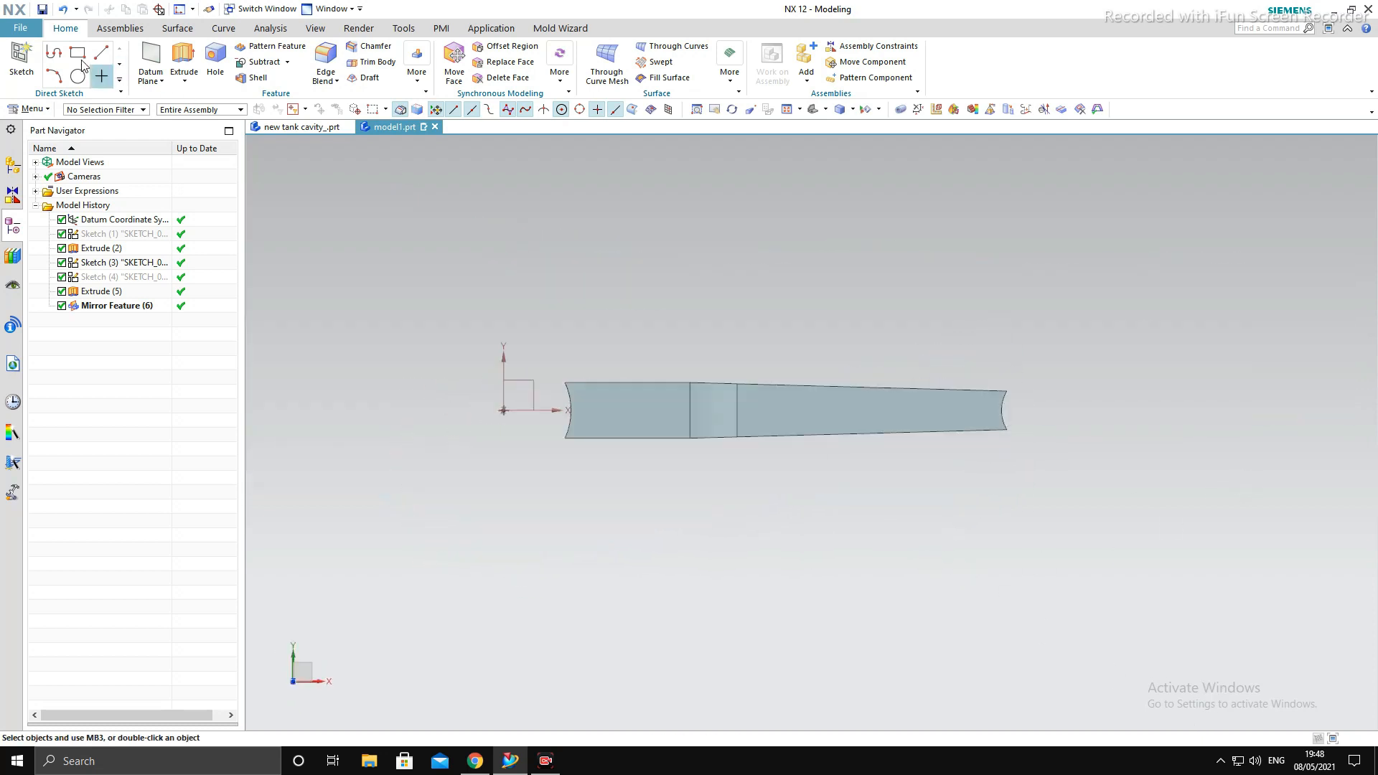
{"action": "left_click", "coordinate": [20, 54]}
{"action": "middle_click", "coordinate": [572, 541]}
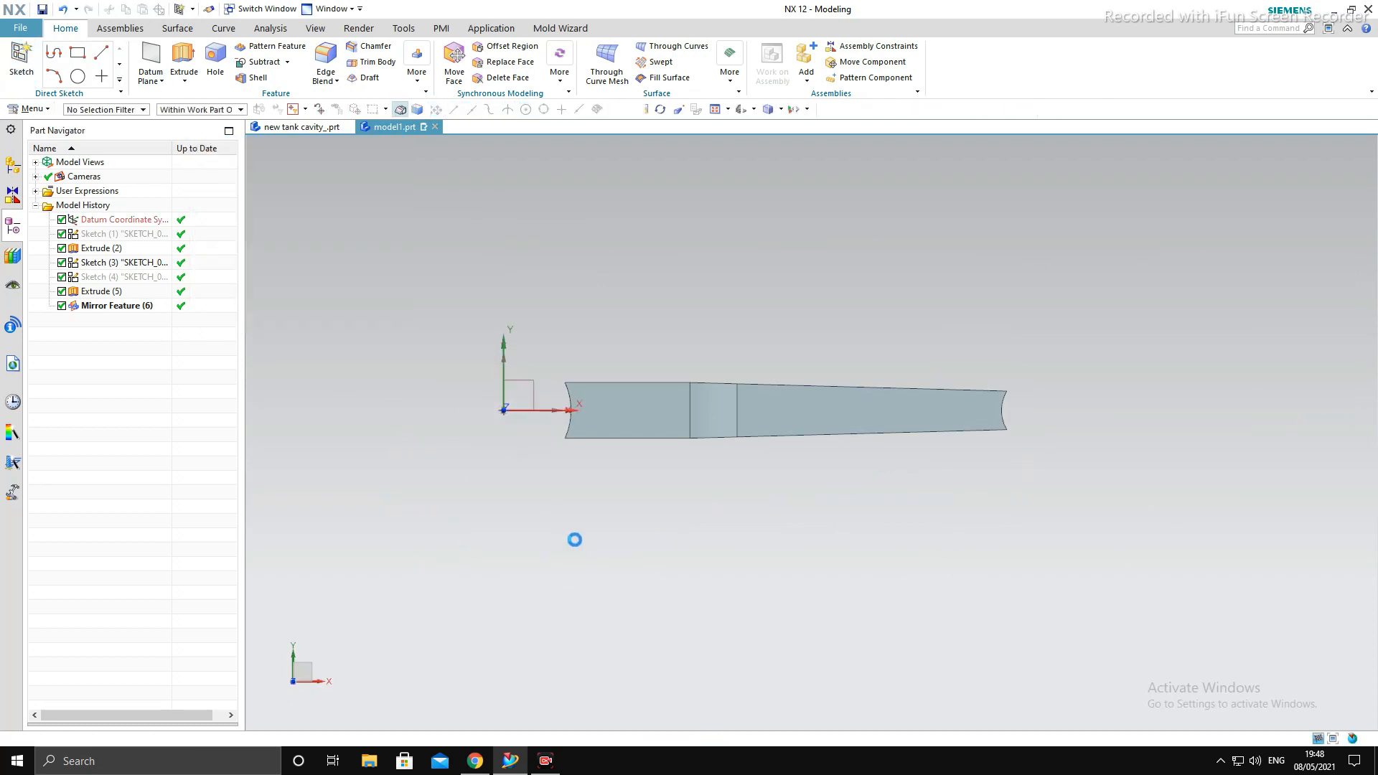
{"action": "left_click", "coordinate": [179, 53]}
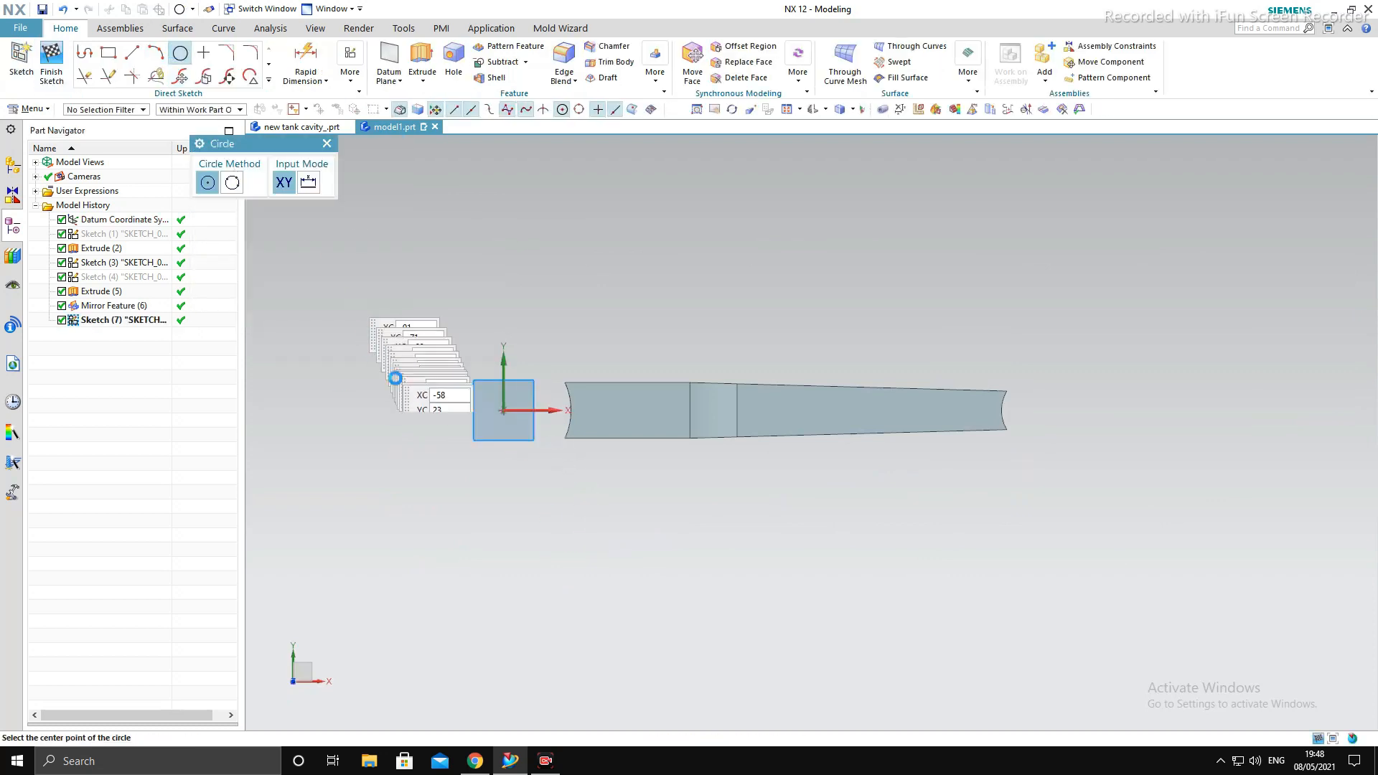
{"action": "left_click", "coordinate": [503, 410]}
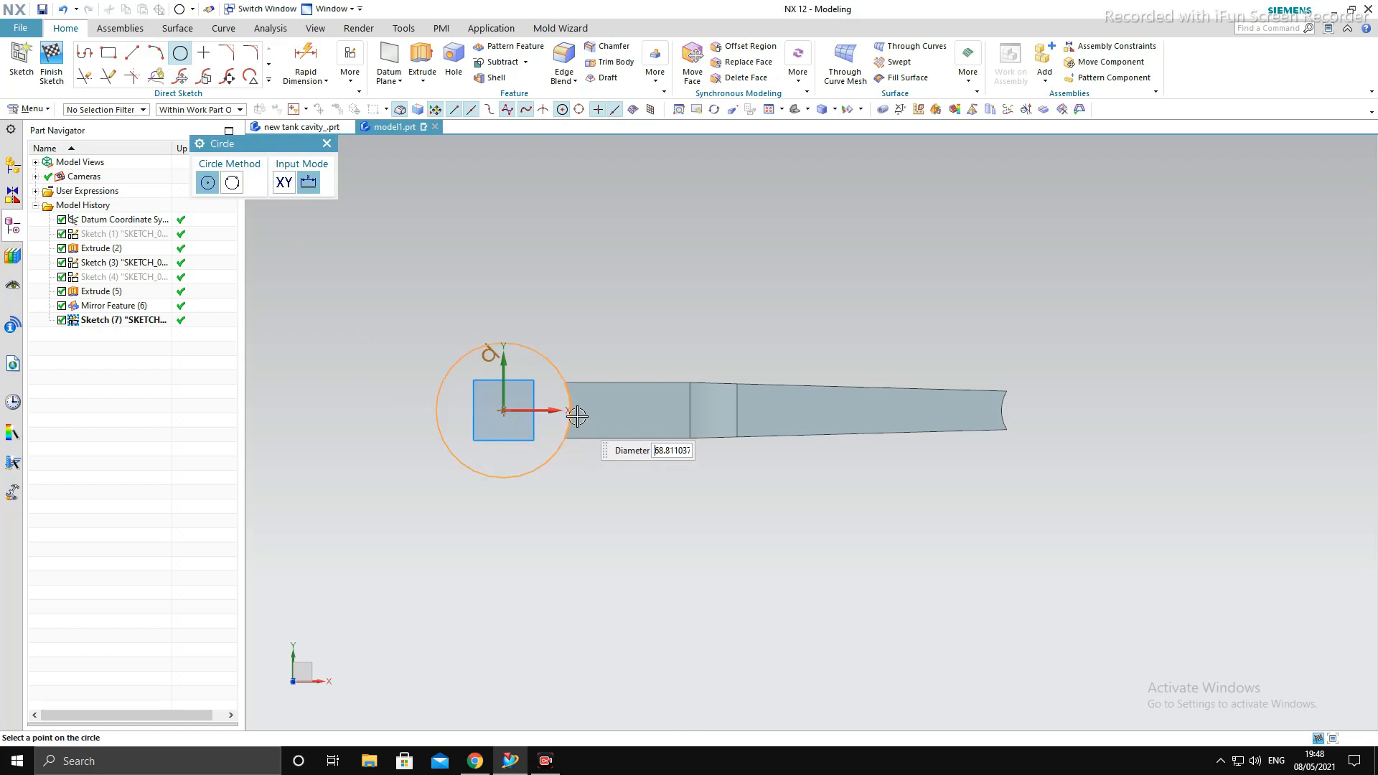
{"action": "left_click", "coordinate": [578, 416]}
{"action": "middle_click", "coordinate": [425, 264]}
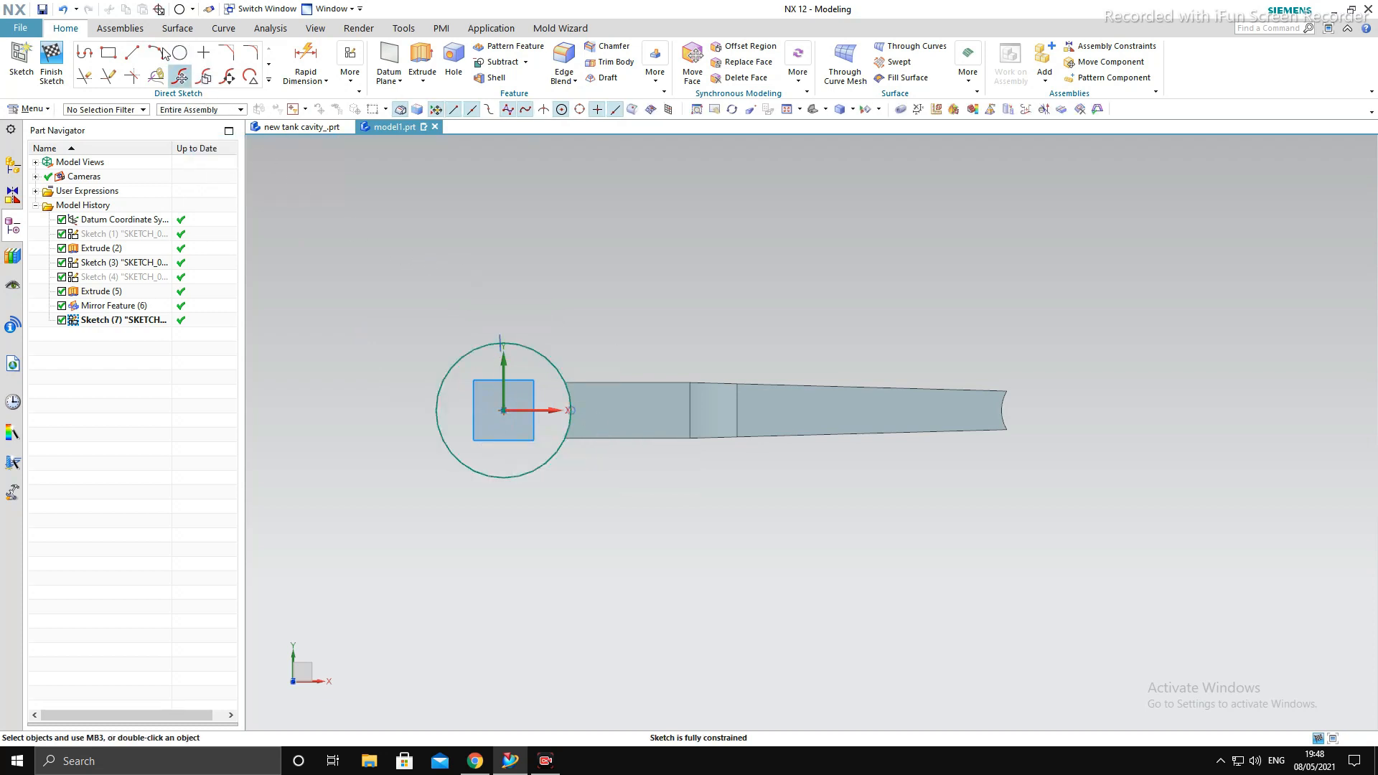
{"action": "left_click", "coordinate": [52, 61]}
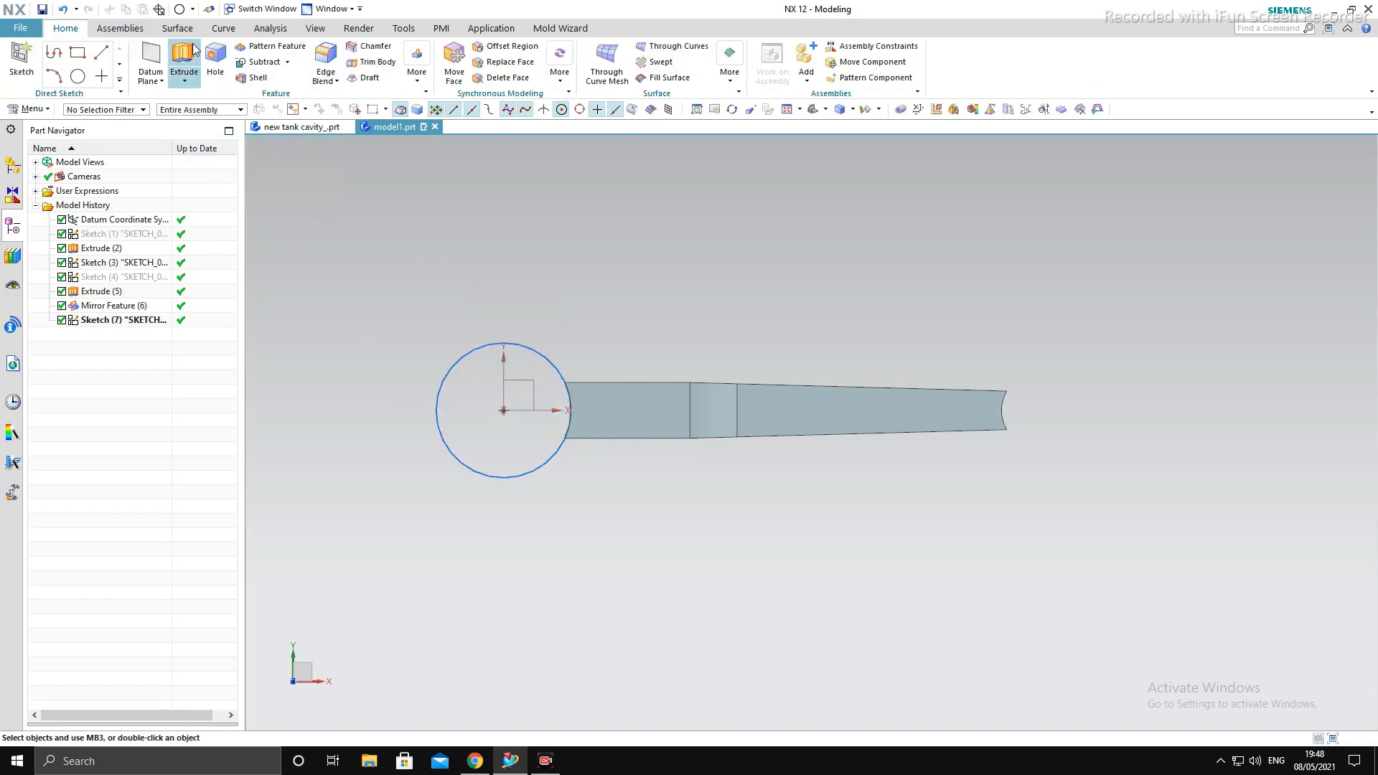
- Set up an extrusion of the origin circle with a symmetric distance of 35 mm
{"action": "middle_click_drag", "start_coordinate": [726, 508], "coordinate": [722, 448]}
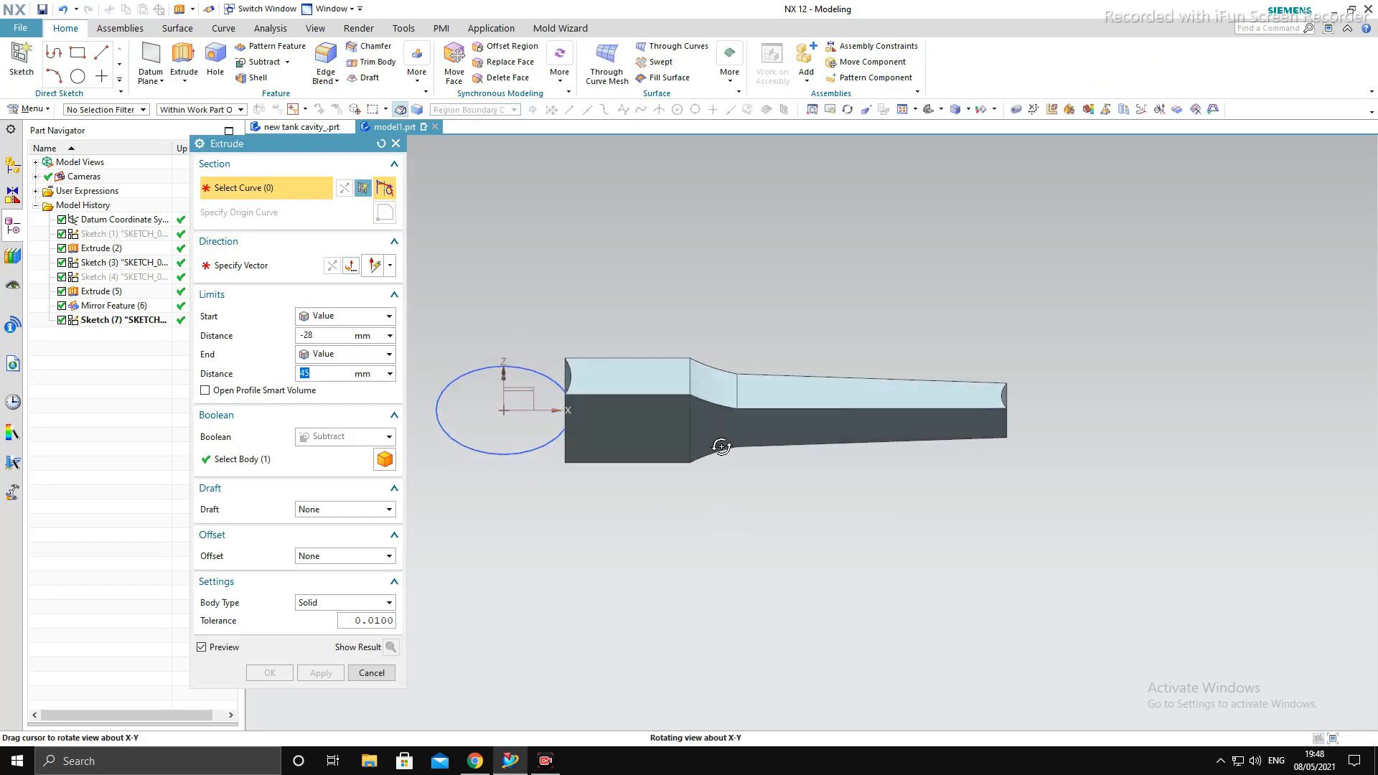
{"action": "left_click", "coordinate": [505, 433]}
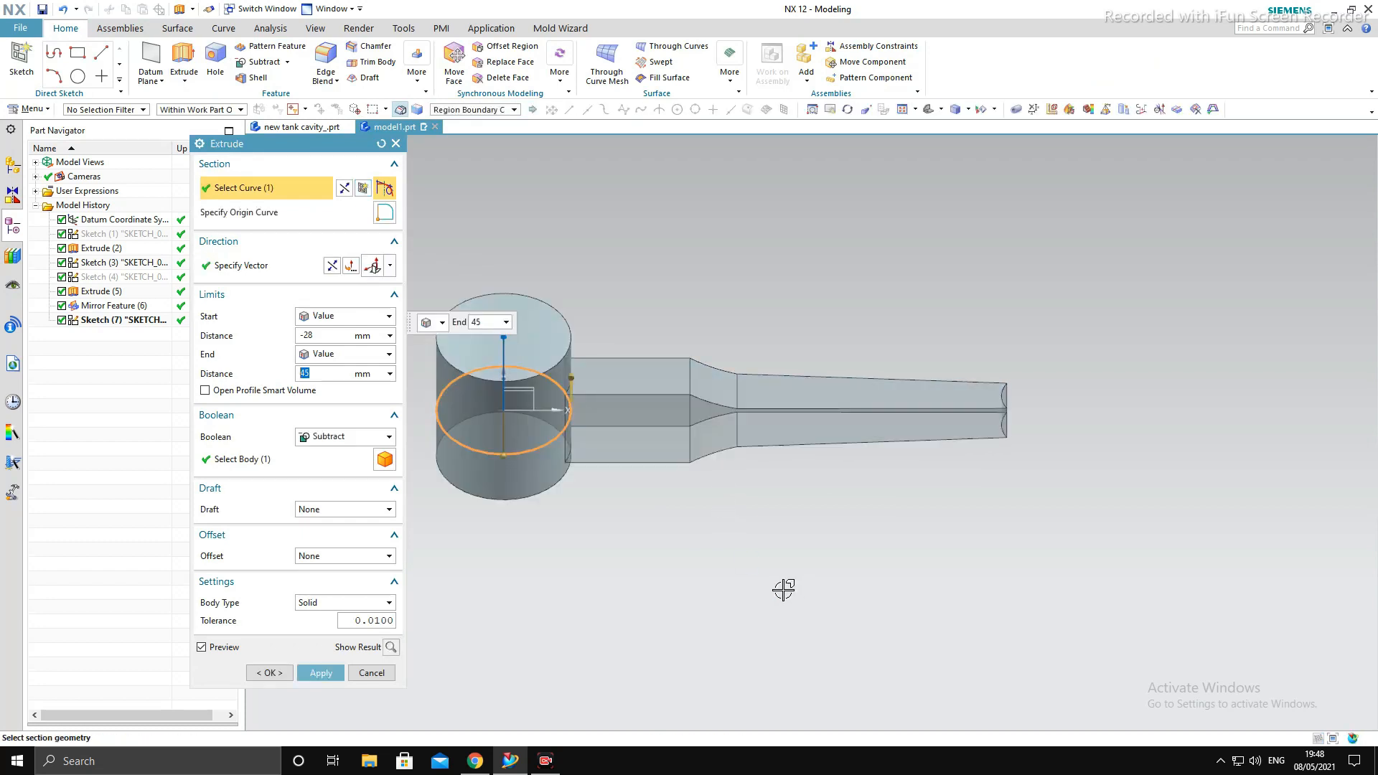
{"action": "left_click", "coordinate": [340, 357]}
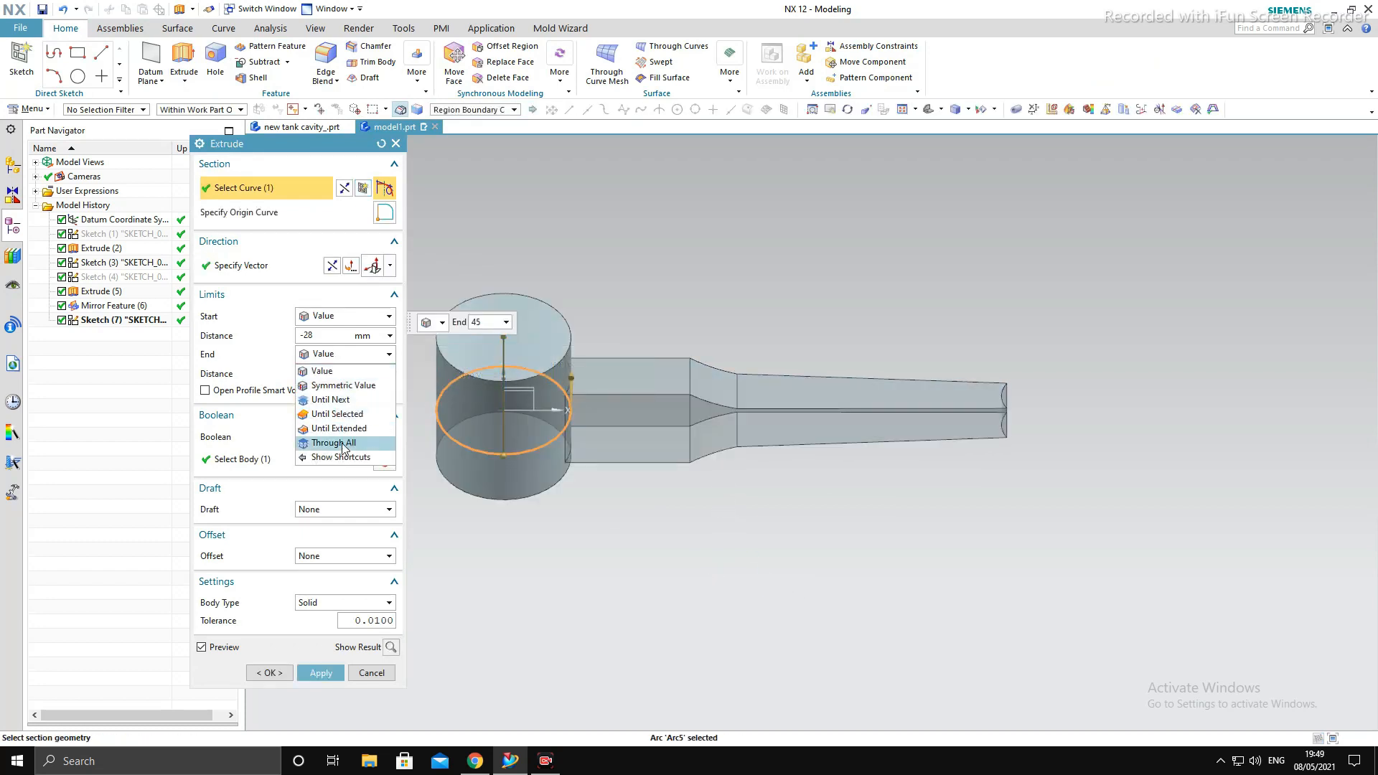
{"action": "left_click", "coordinate": [323, 338]}
{"action": "left_click", "coordinate": [323, 337]}
{"action": "type", "text": "0"}
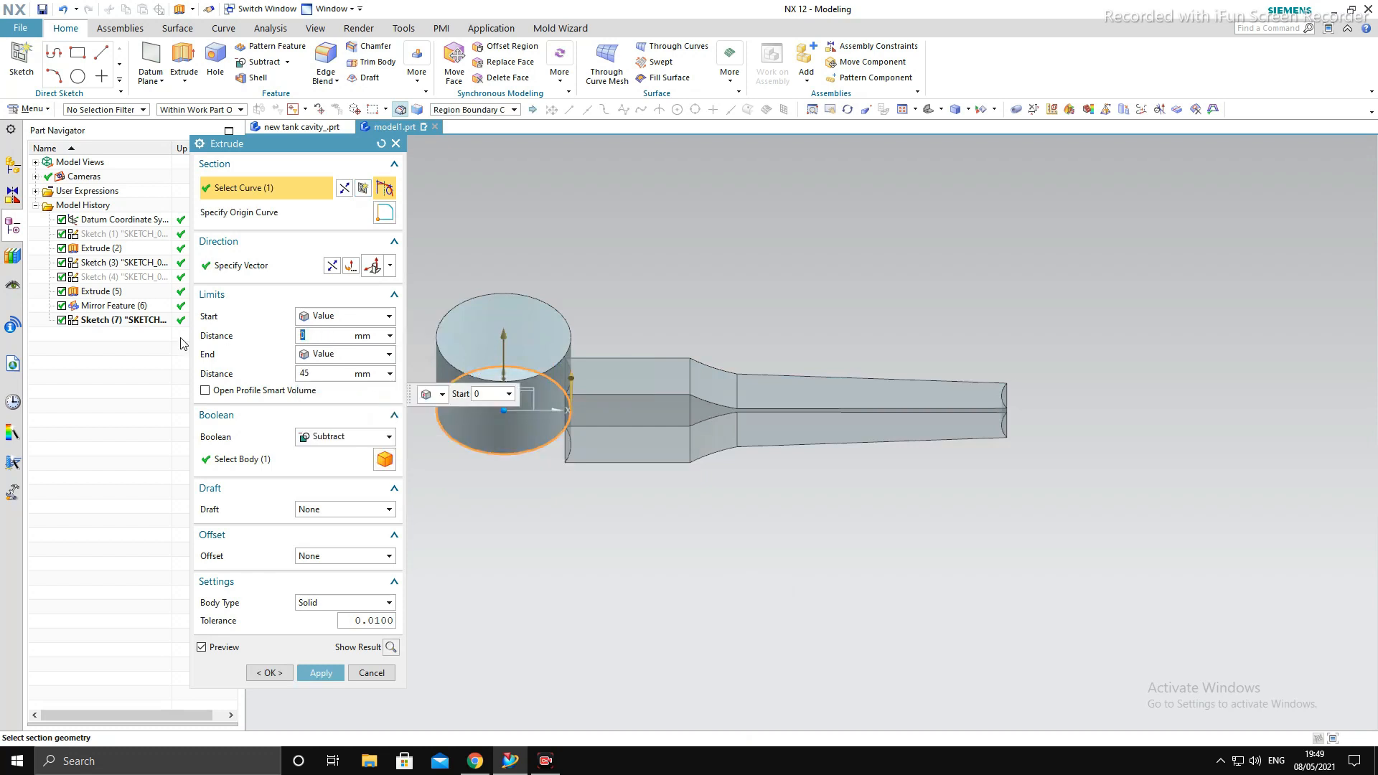
{"action": "left_click", "coordinate": [348, 356]}
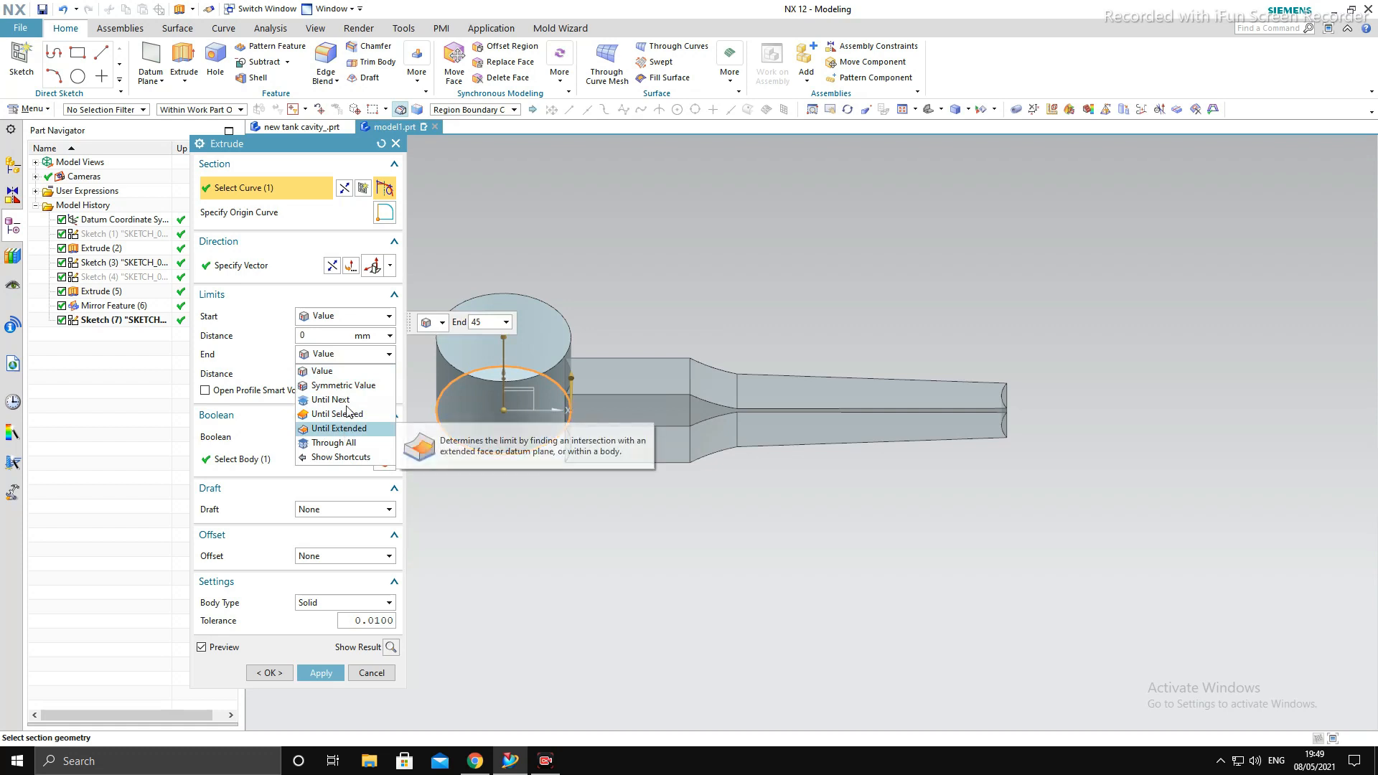
{"action": "left_click", "coordinate": [344, 386]}
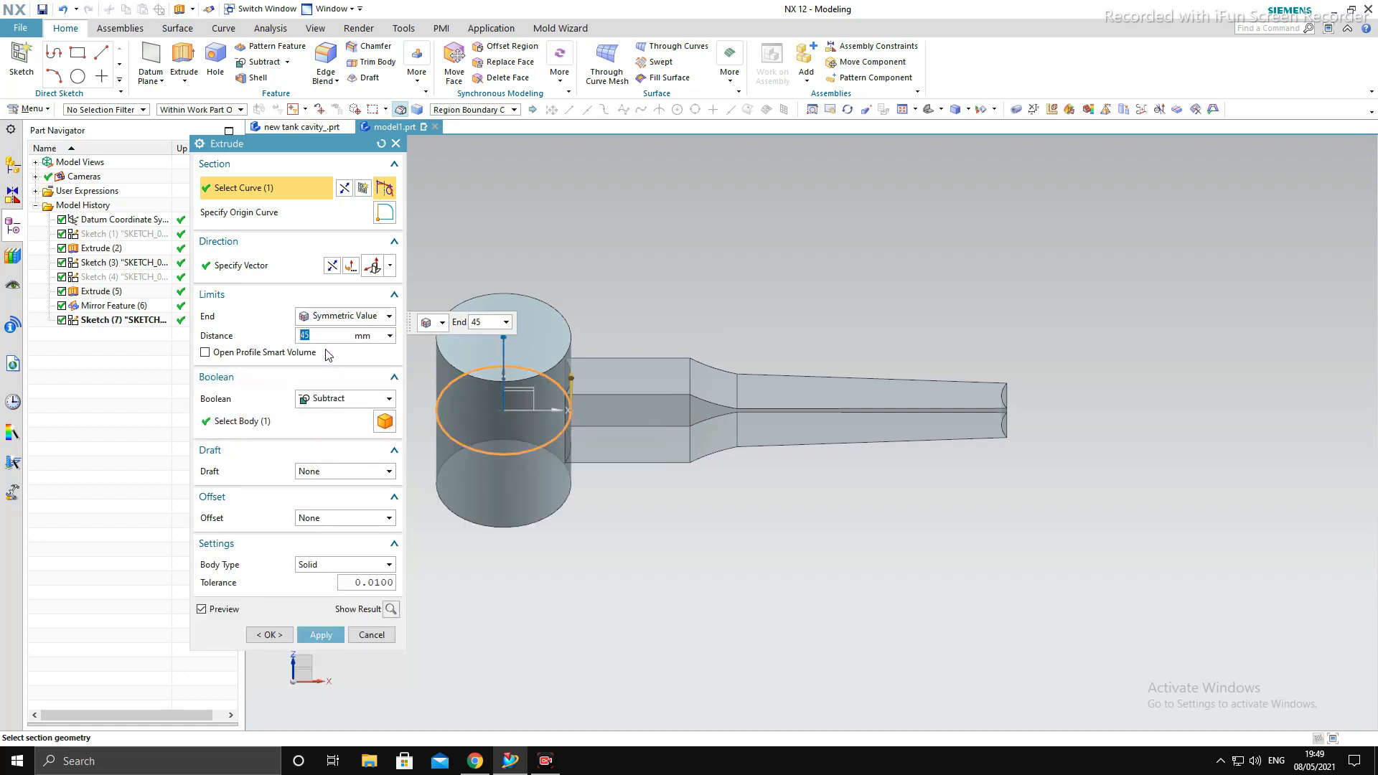
{"action": "type", "text": "35"}
{"action": "key", "text": "Return"}
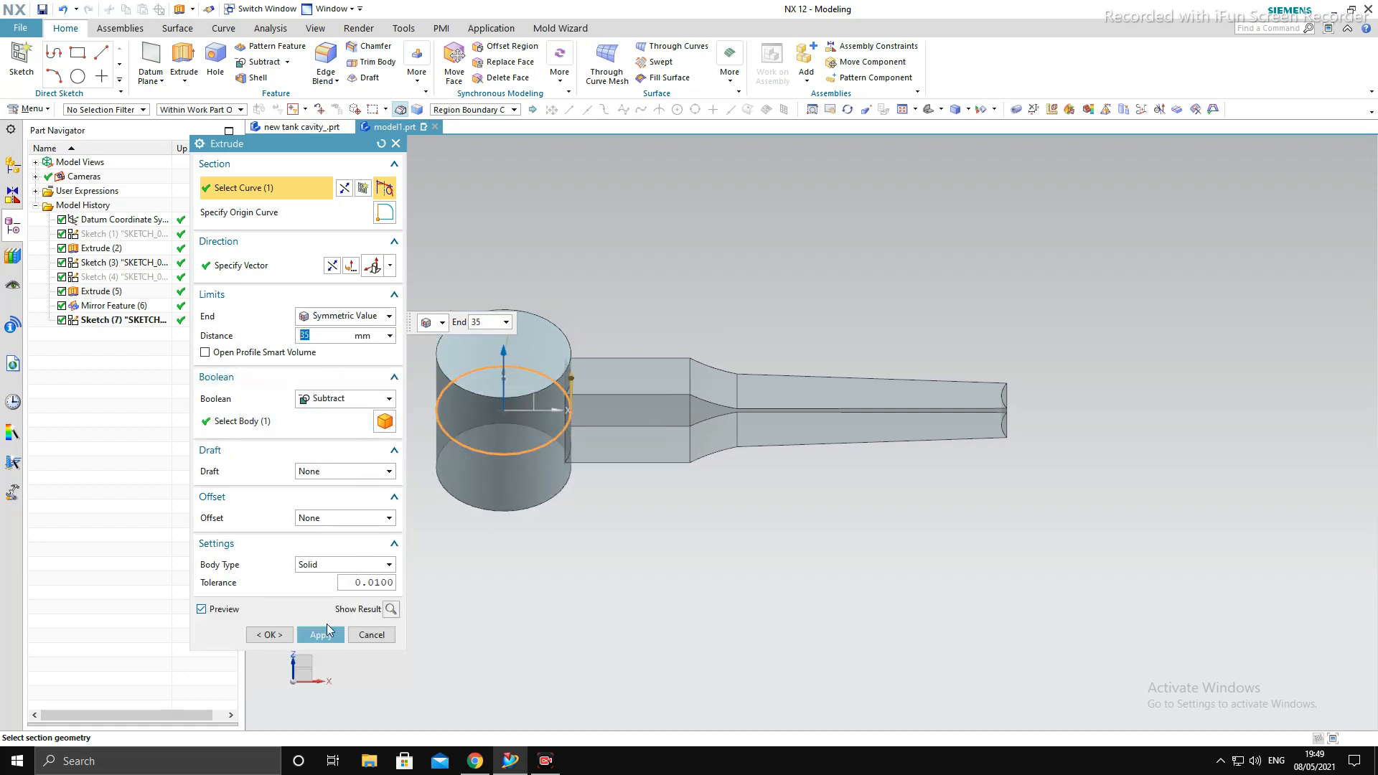
- Unite the extruded big-end cylinder with the rod body and hide its circle sketch
{"action": "left_click", "coordinate": [356, 401]}
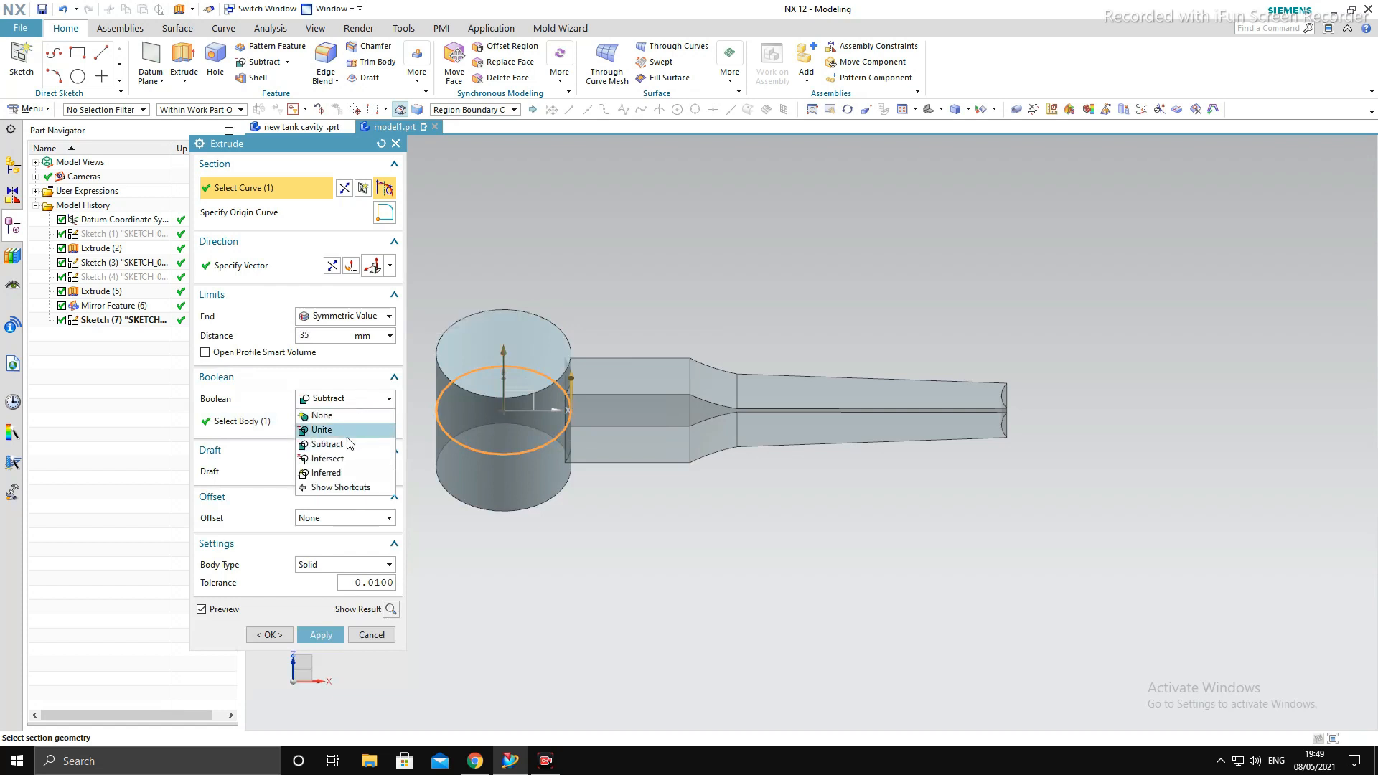
{"action": "left_click", "coordinate": [348, 432]}
{"action": "left_click", "coordinate": [321, 635]}
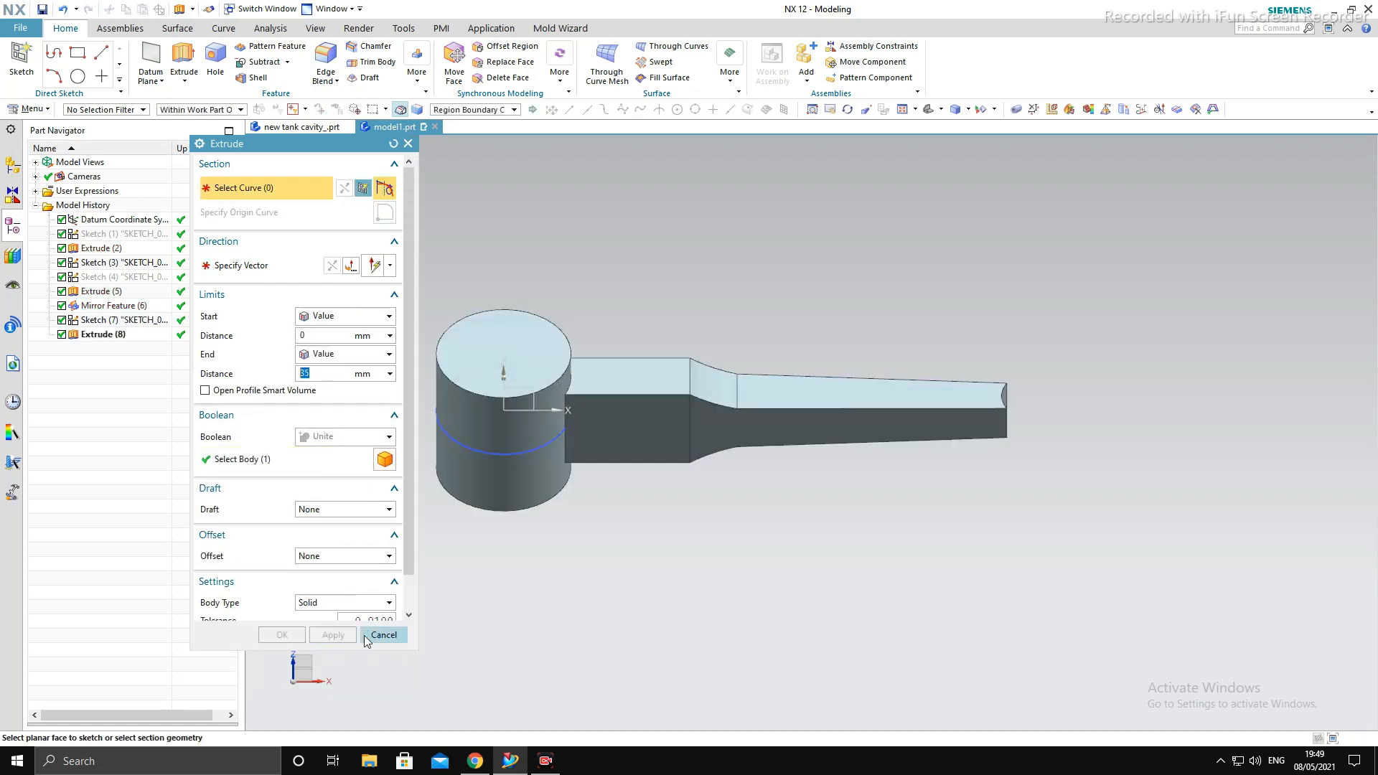
{"action": "left_click", "coordinate": [372, 635]}
{"action": "left_click", "coordinate": [514, 455]}
{"action": "key", "text": "ctrl+b"}
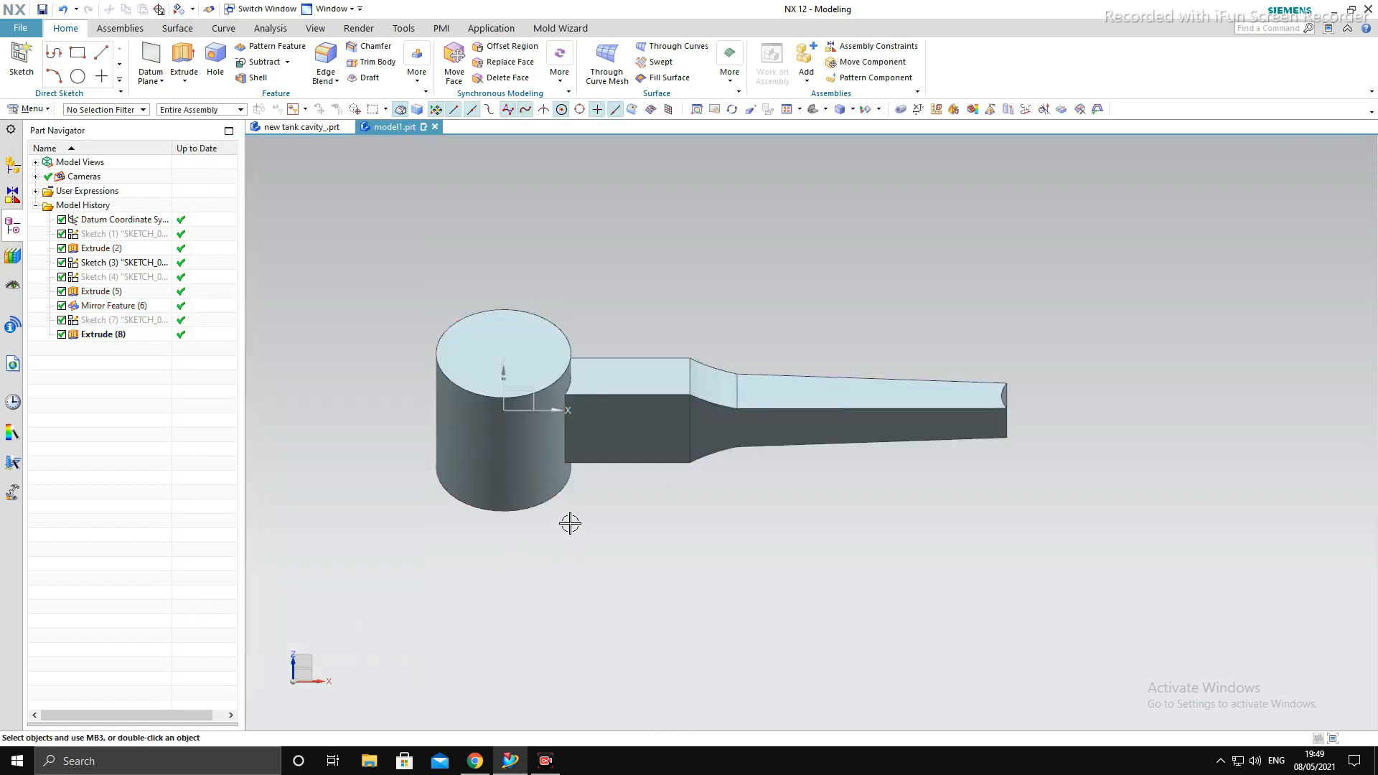
- Sketch a circle on the XY plane, centred on the narrow end's concave arc and passing through that end's corner
{"action": "middle_click_drag", "start_coordinate": [569, 524], "coordinate": [920, 489]}
{"action": "key", "text": "F8"}
{"action": "scroll", "coordinate": [1012, 422], "scroll_direction": "up", "scroll_amount": 1}
{"action": "scroll", "coordinate": [1009, 424], "scroll_direction": "down", "scroll_amount": 2}
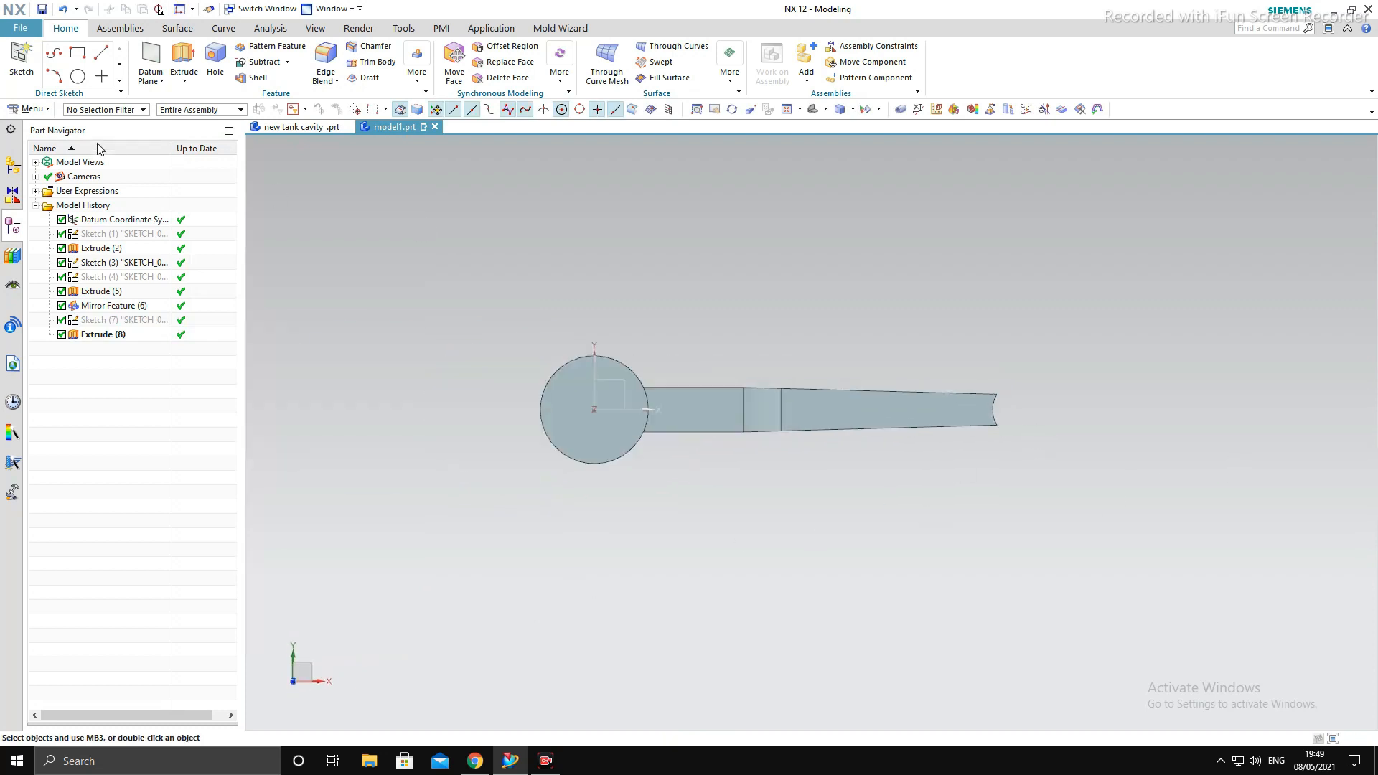
{"action": "middle_click", "coordinate": [736, 344]}
{"action": "left_click", "coordinate": [190, 56]}
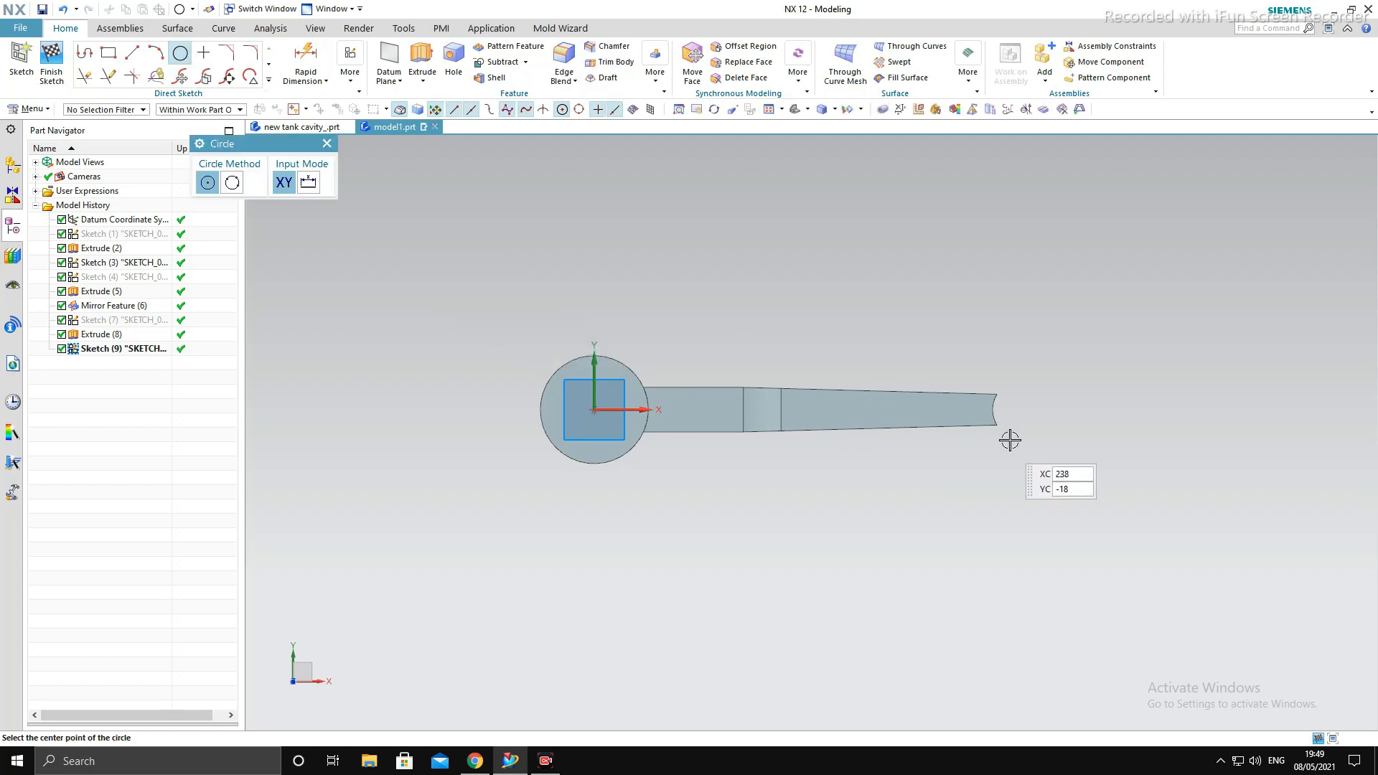
{"action": "left_click", "coordinate": [1028, 415]}
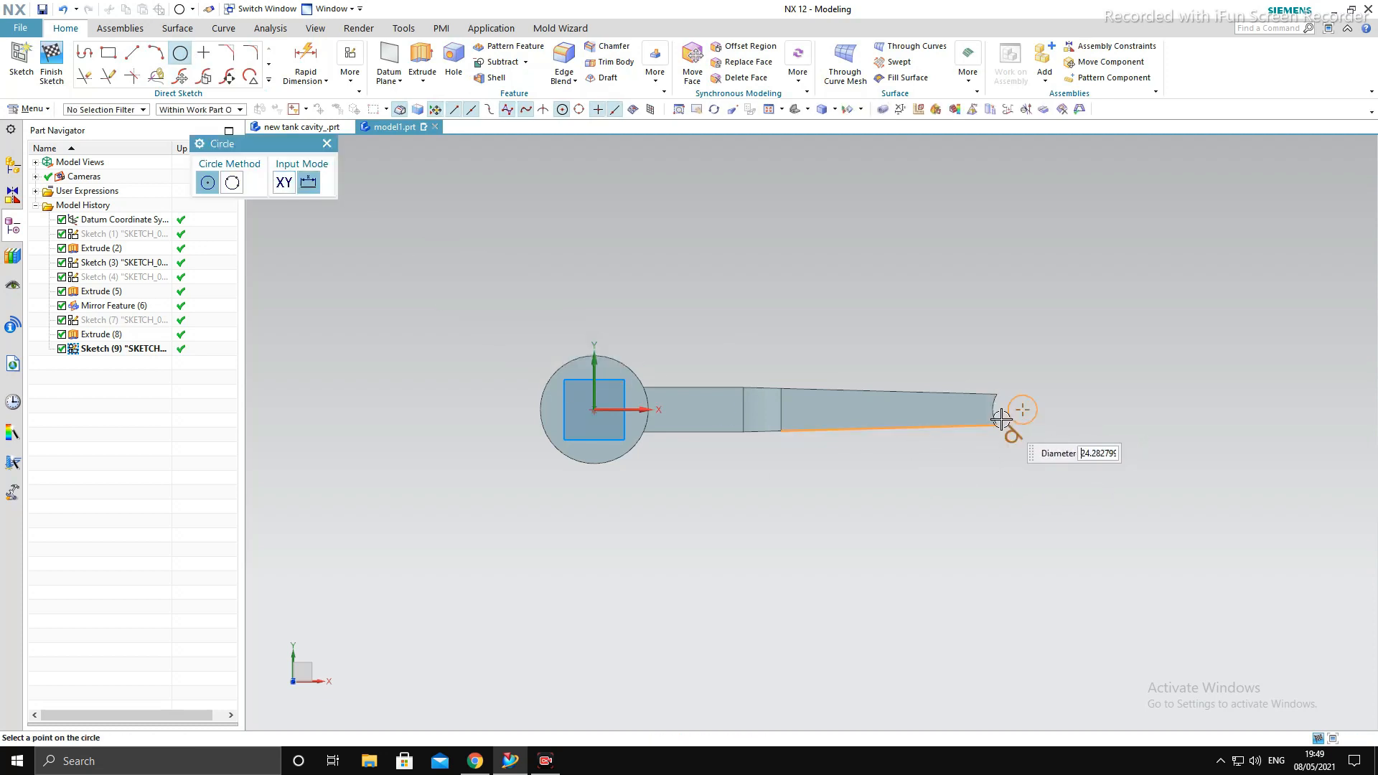
{"action": "left_click", "coordinate": [1001, 411]}
{"action": "scroll", "coordinate": [1003, 474], "scroll_direction": "down", "scroll_amount": 2}
{"action": "scroll", "coordinate": [1058, 440], "scroll_direction": "up", "scroll_amount": 2}
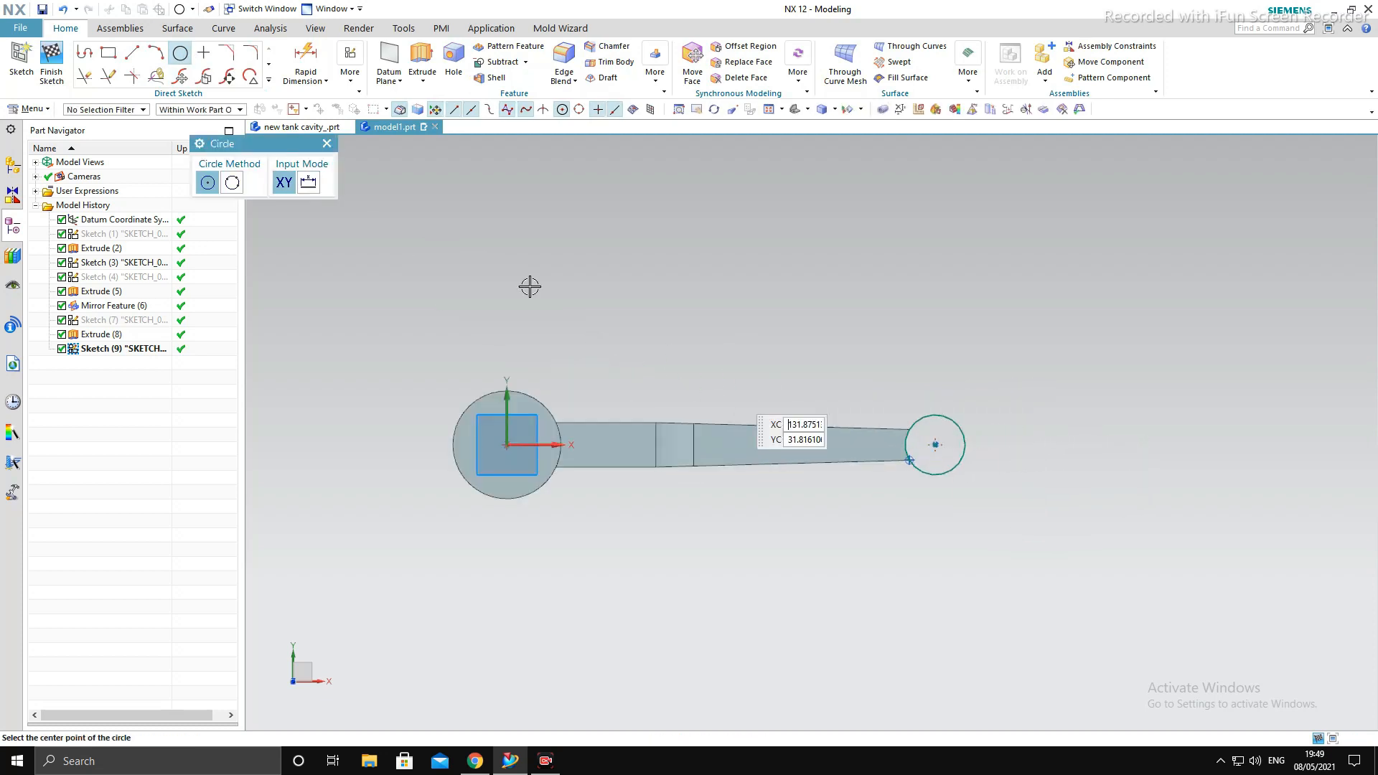
{"action": "key", "text": "Escape"}
- Extrude the small-end circle symmetrically by 42/2 mm and unite it with the rod body
{"action": "middle_click_drag", "start_coordinate": [1006, 554], "coordinate": [1019, 526]}
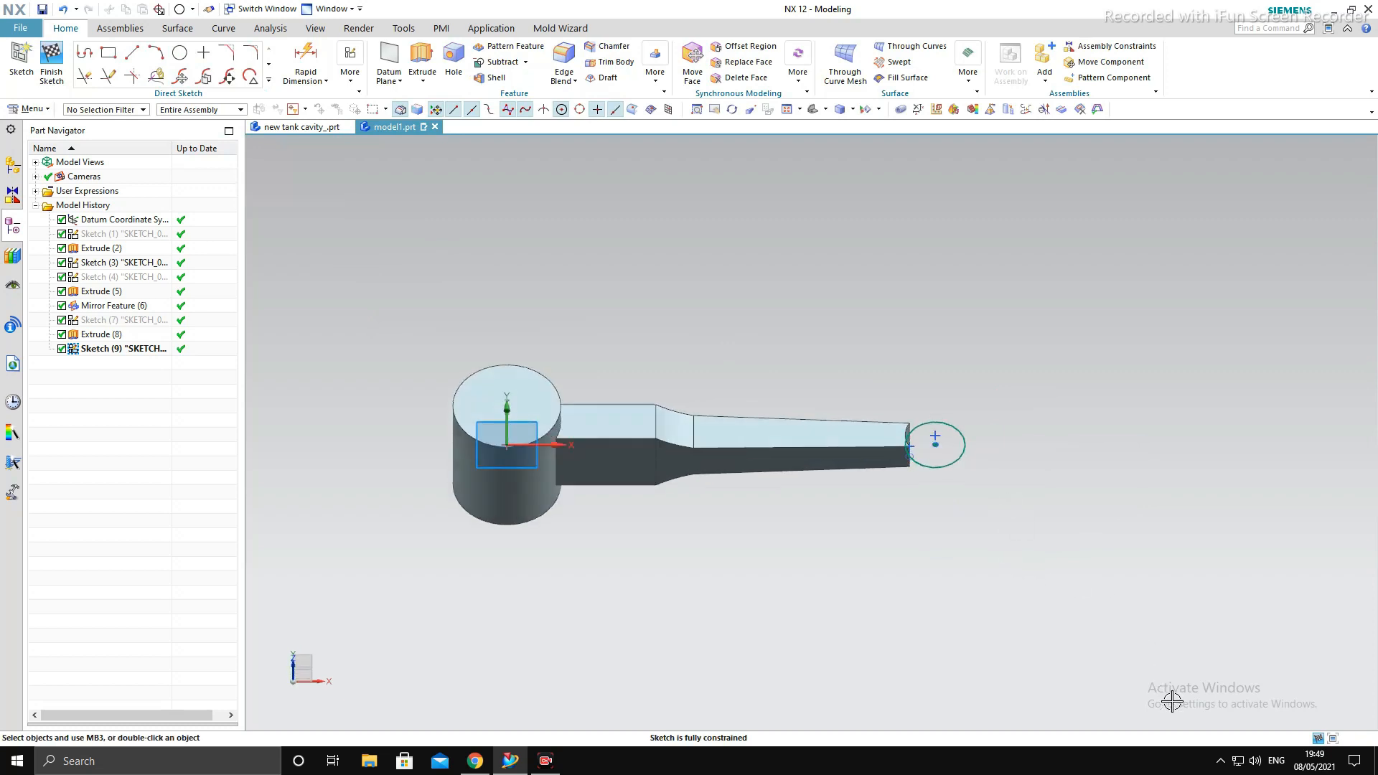
{"action": "left_click", "coordinate": [424, 63]}
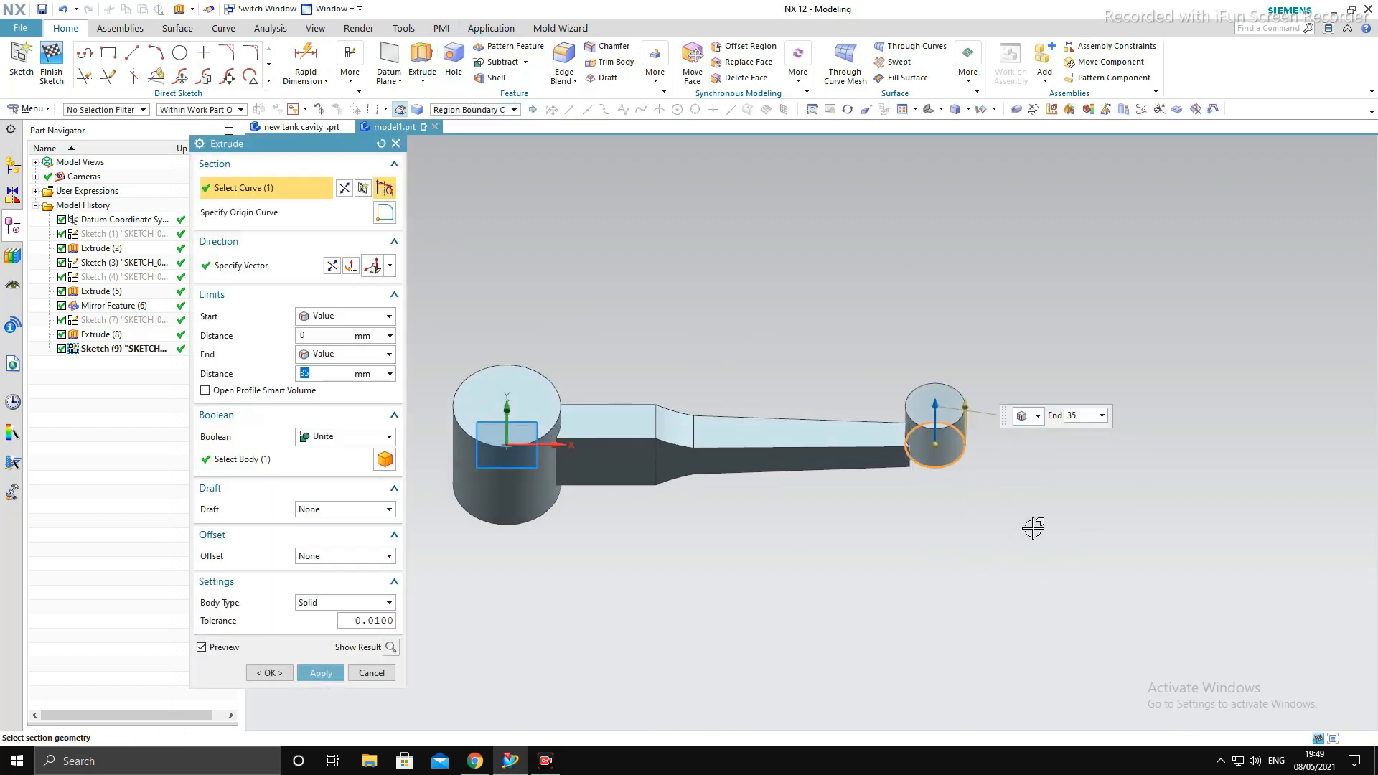
{"action": "middle_click_drag", "start_coordinate": [1036, 523], "coordinate": [880, 425]}
{"action": "key", "text": "F8"}
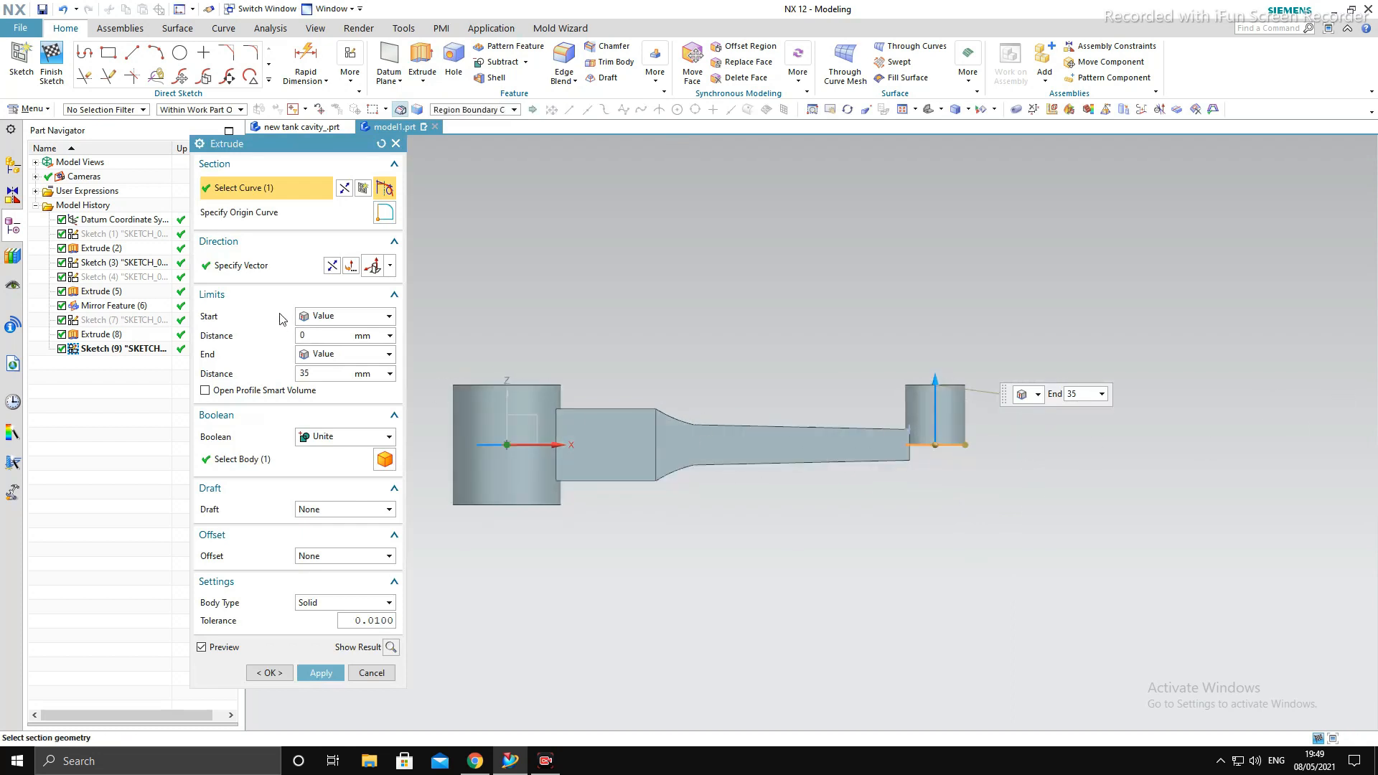
{"action": "left_click", "coordinate": [342, 356]}
{"action": "left_click", "coordinate": [342, 370]}
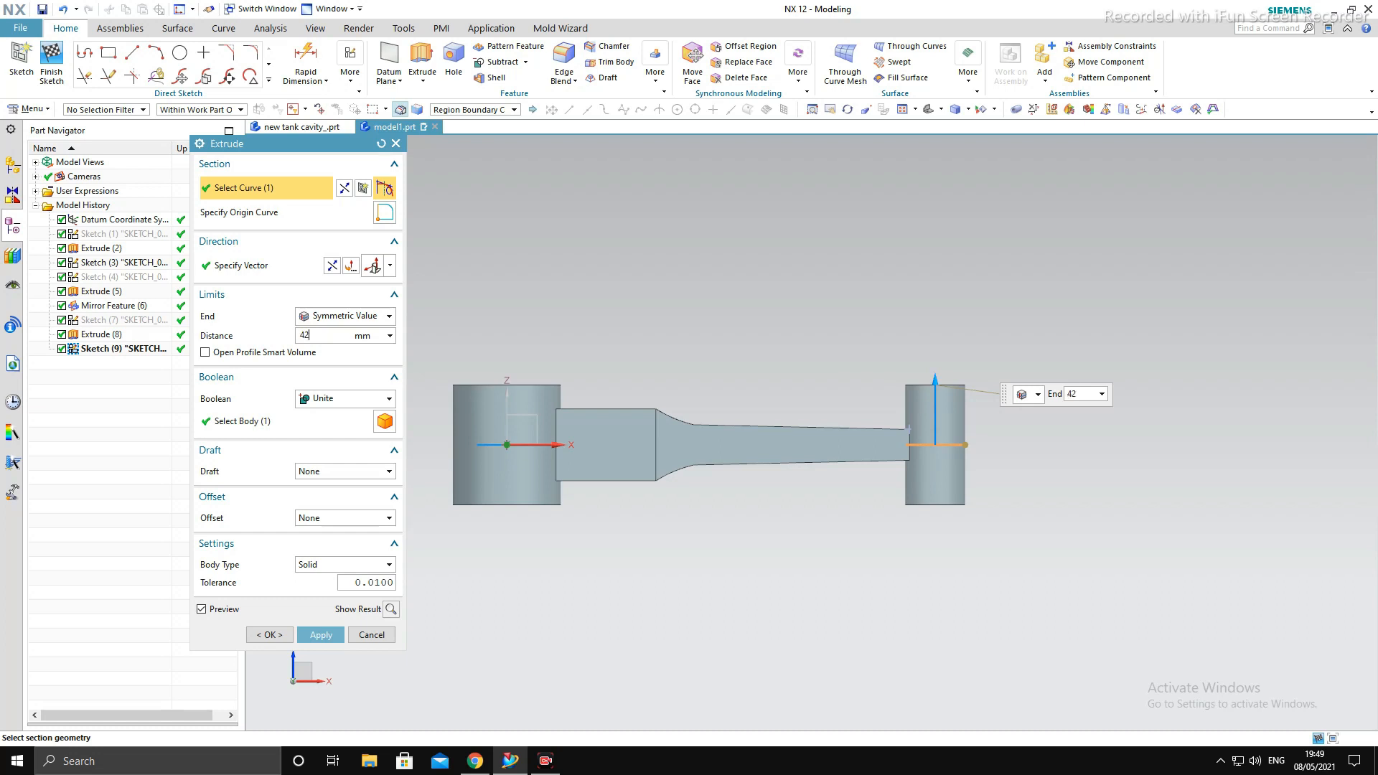
{"action": "type", "text": "42/2"}
{"action": "key", "text": "Return"}
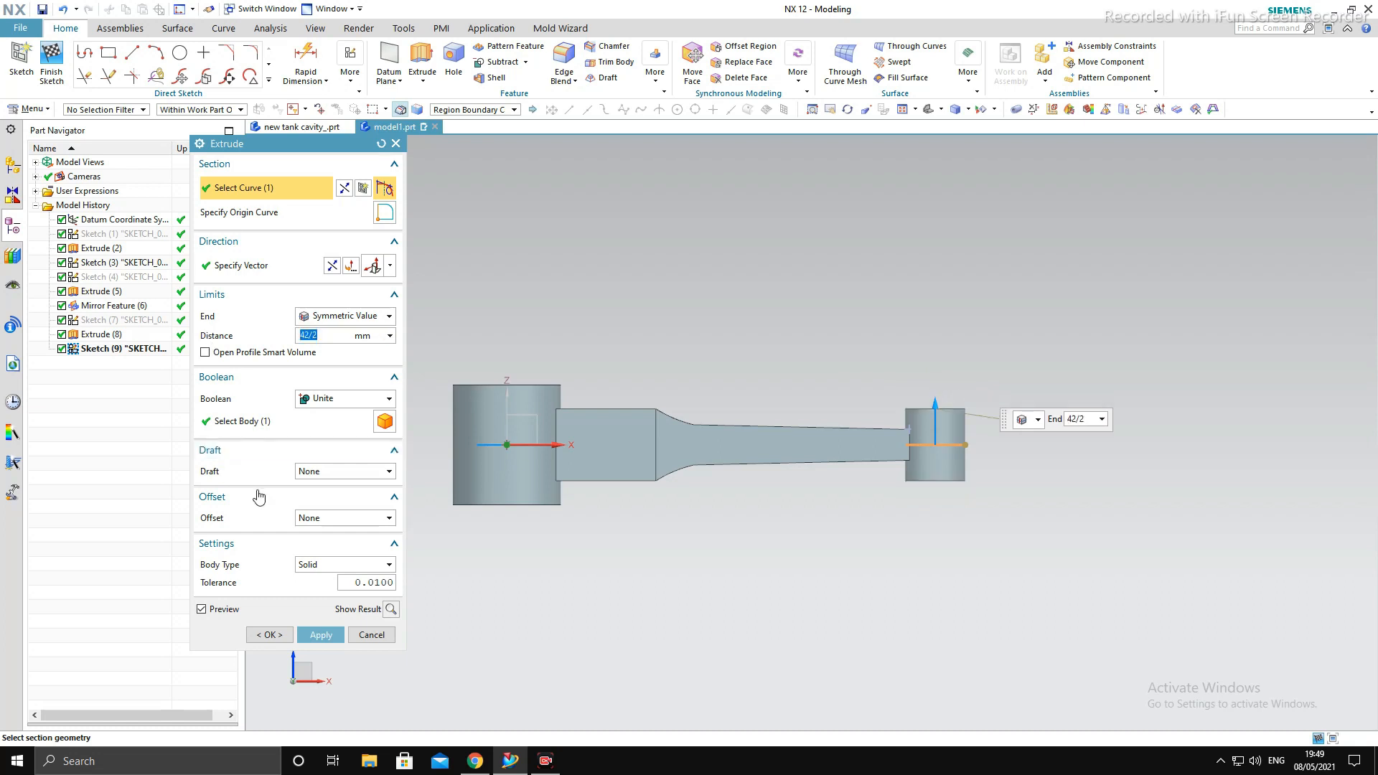
{"action": "left_click", "coordinate": [321, 635]}
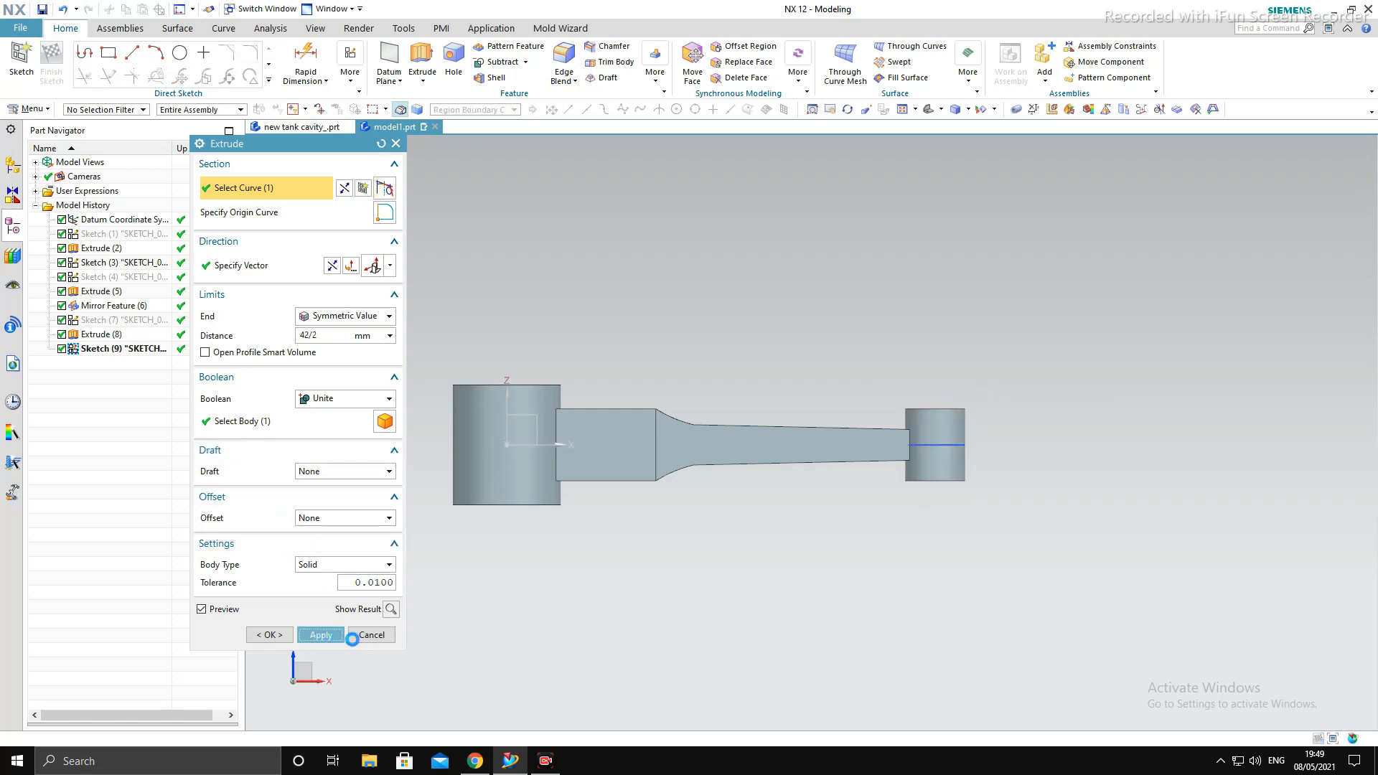
{"action": "left_click", "coordinate": [371, 635]}
- Sketch two 26 mm diameter circles on the XY plane, one to the upper left of the big end and one above it
{"action": "middle_click_drag", "start_coordinate": [703, 485], "coordinate": [790, 492]}
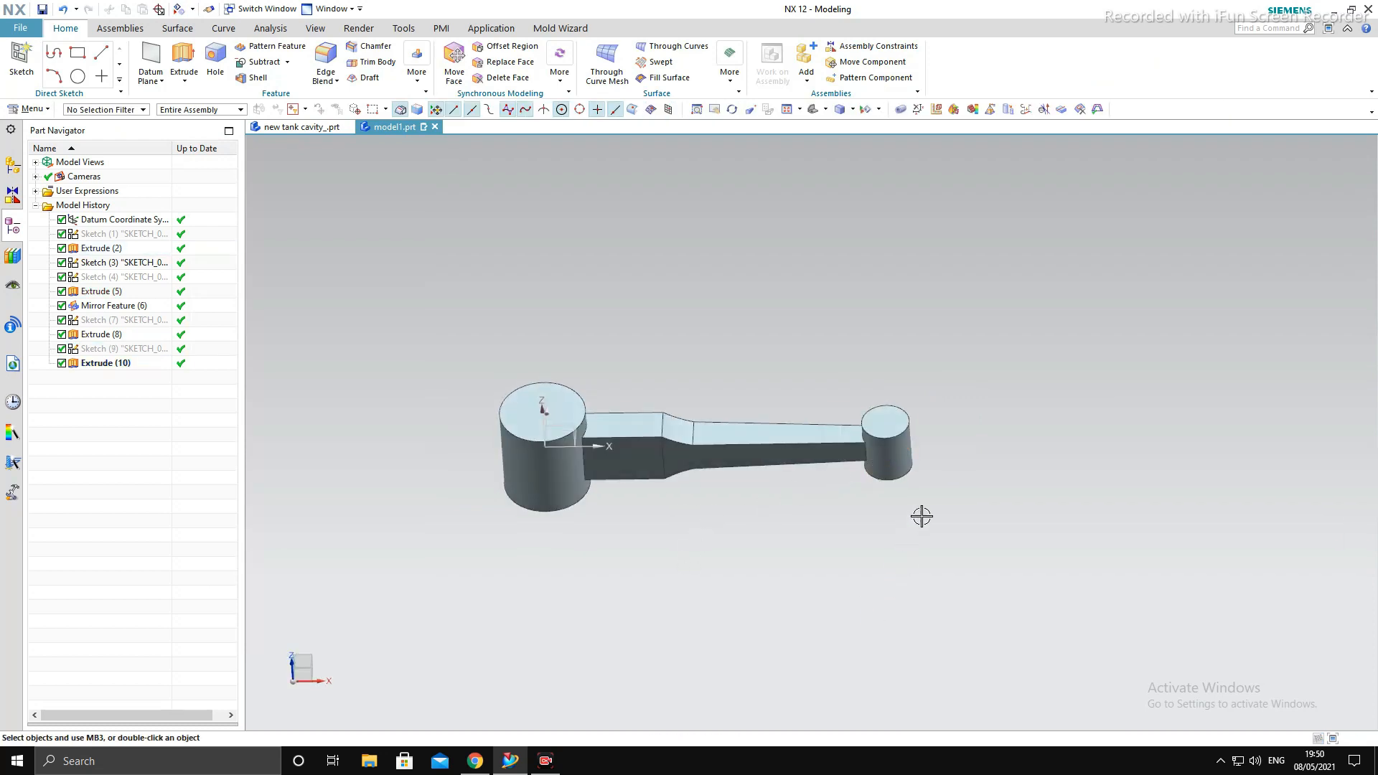
{"action": "middle_click_drag", "start_coordinate": [916, 517], "coordinate": [1057, 503]}
{"action": "key", "text": "F8"}
{"action": "middle_click_drag", "start_coordinate": [754, 491], "coordinate": [823, 416], "text": "shift"}
{"action": "key", "text": "F8"}
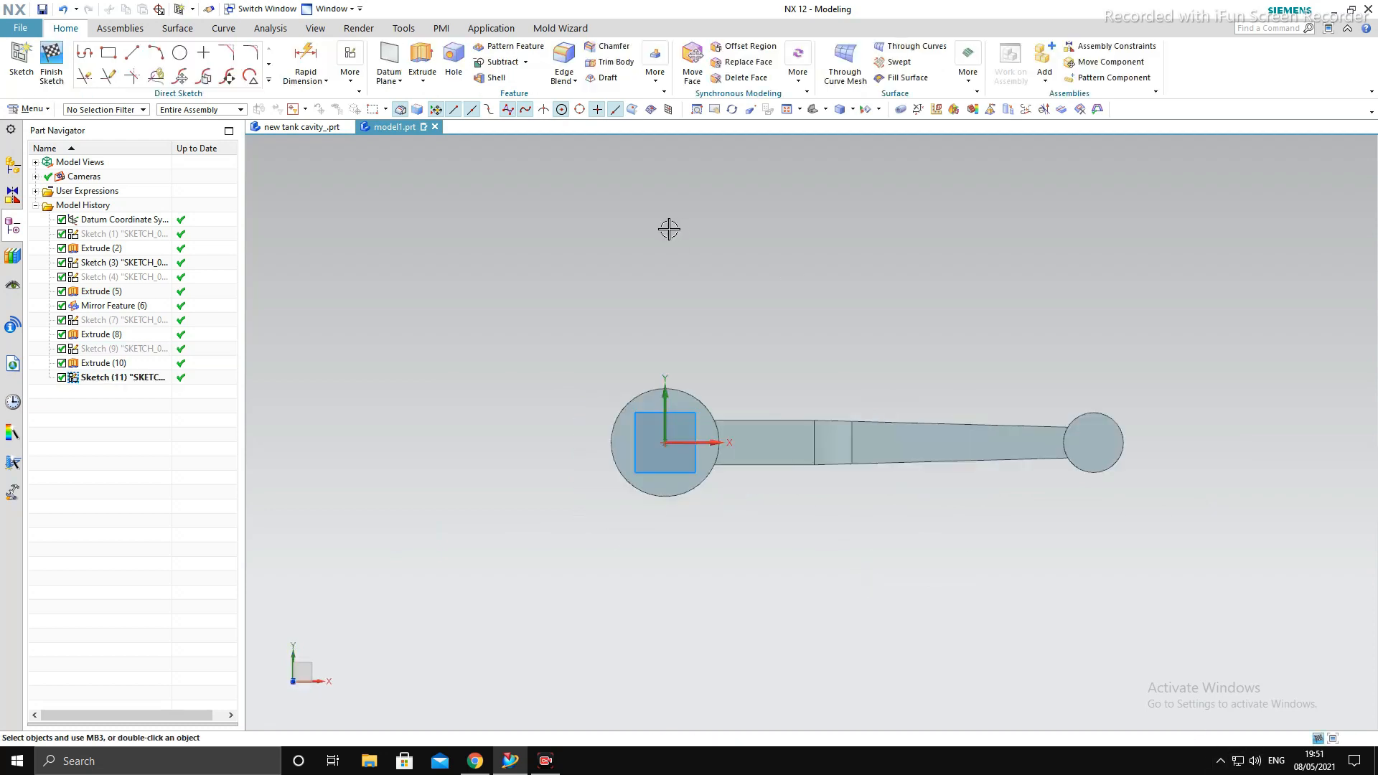
{"action": "scroll", "coordinate": [673, 355], "scroll_direction": "up", "scroll_amount": 2}
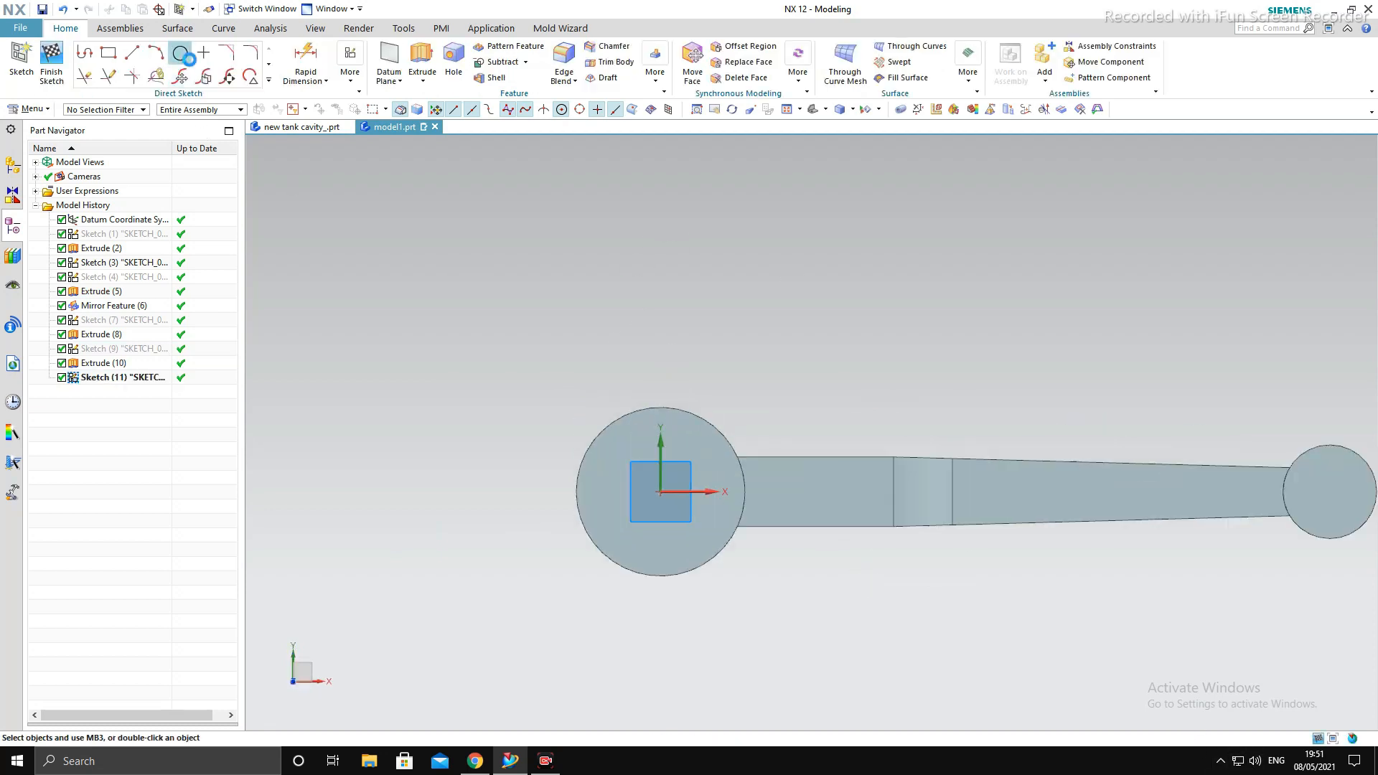
{"action": "left_click", "coordinate": [550, 386]}
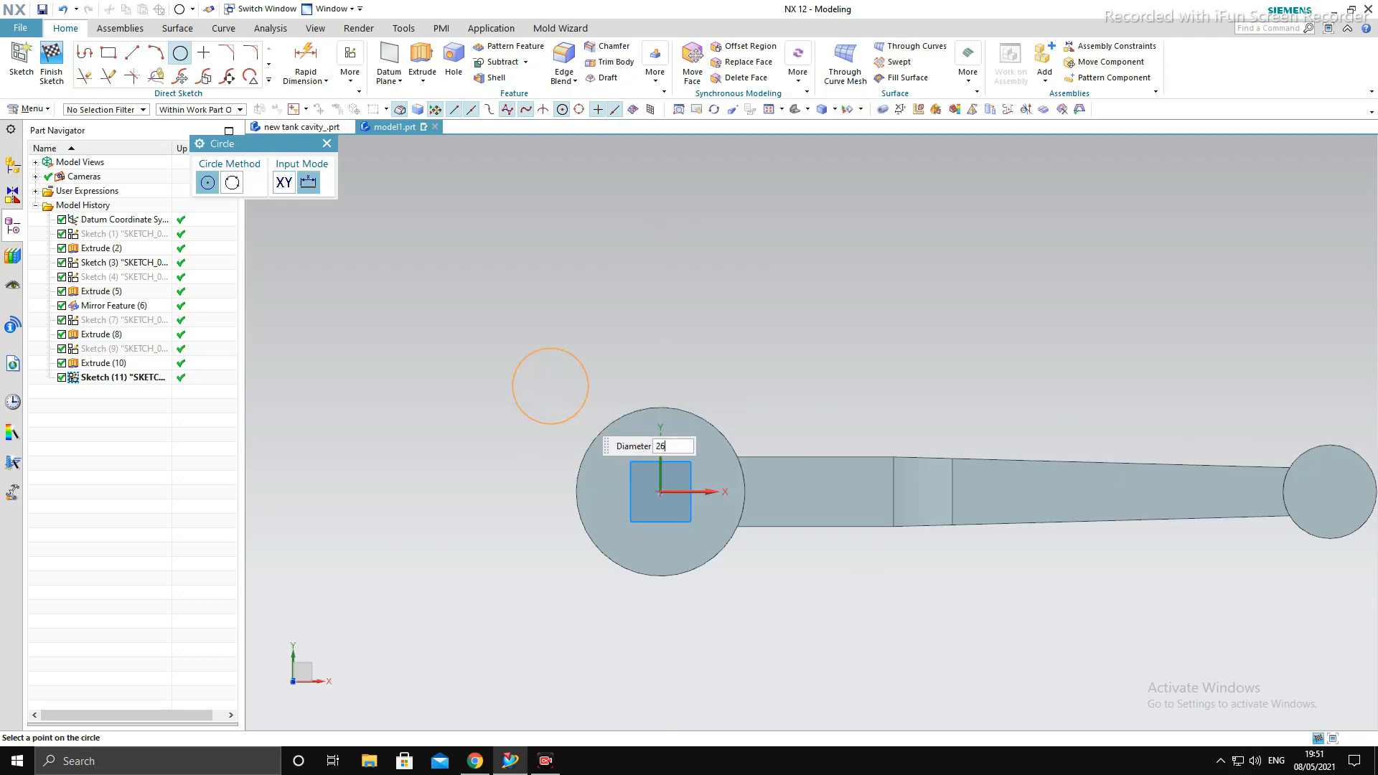
{"action": "type", "text": "26"}
{"action": "key", "text": "Return"}
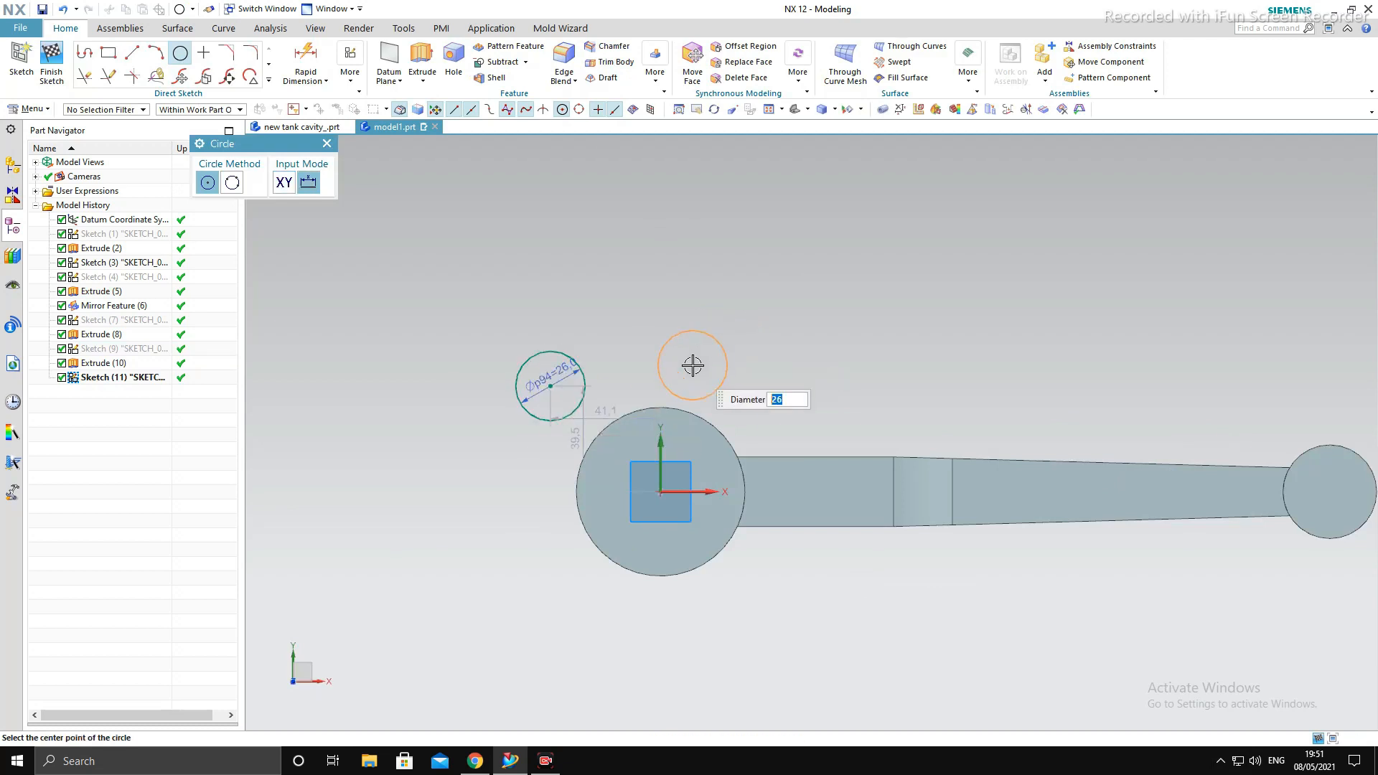
{"action": "key", "text": "Escape"}
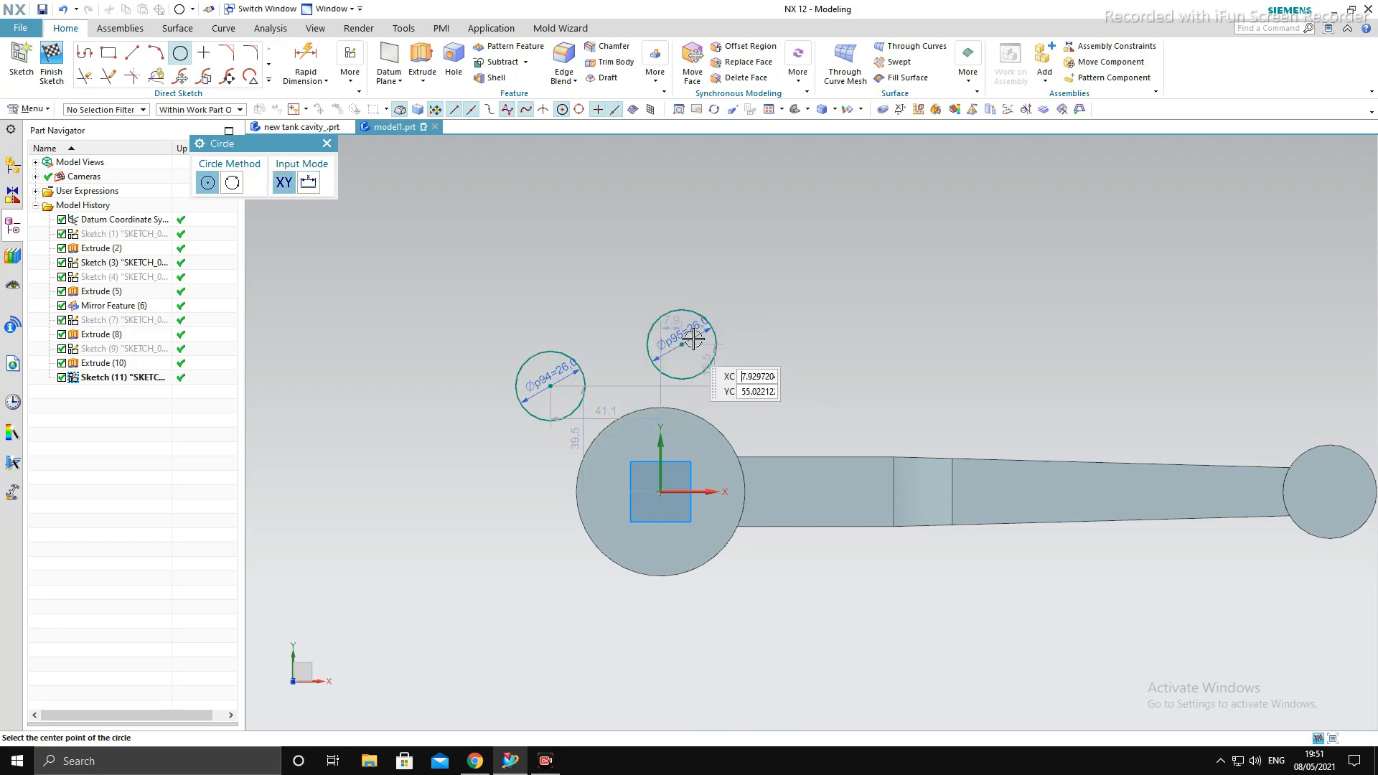
{"action": "key", "text": "Escape"}
- Dimension the horizontal distance from the left 26 mm circle's centre to the Y axis as 26 mm
{"action": "scroll", "coordinate": [675, 317], "scroll_direction": "up", "scroll_amount": 4}
{"action": "scroll", "coordinate": [677, 336], "scroll_direction": "down", "scroll_amount": 5}
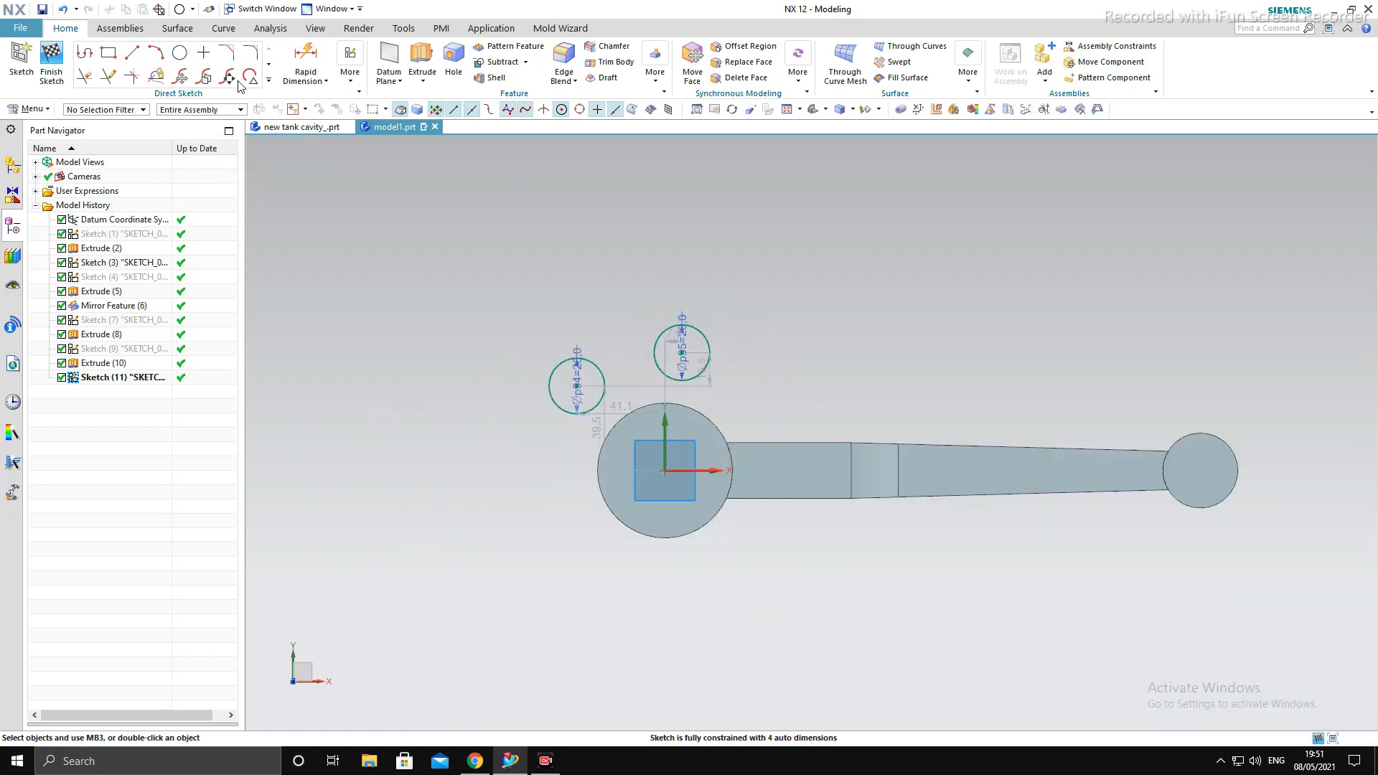
{"action": "left_click", "coordinate": [306, 57]}
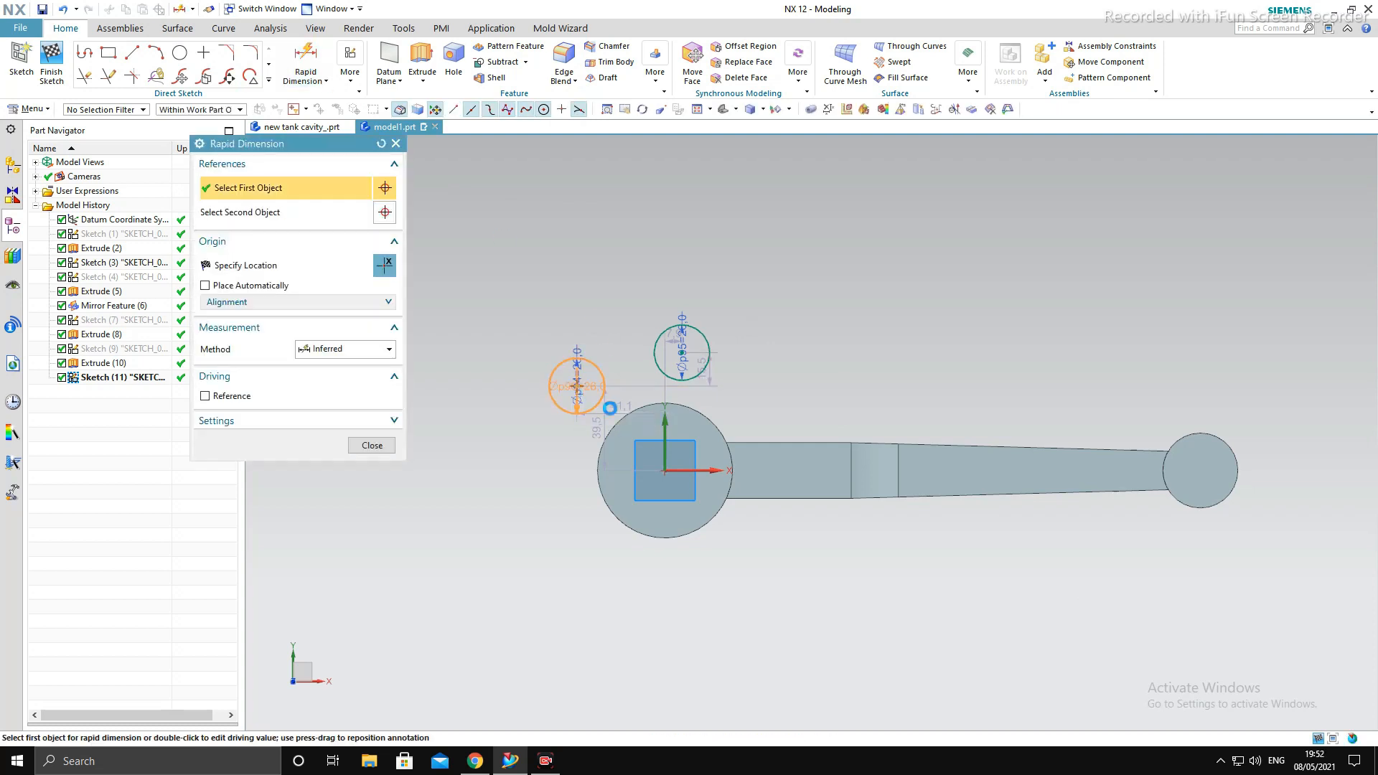
{"action": "left_click", "coordinate": [665, 426]}
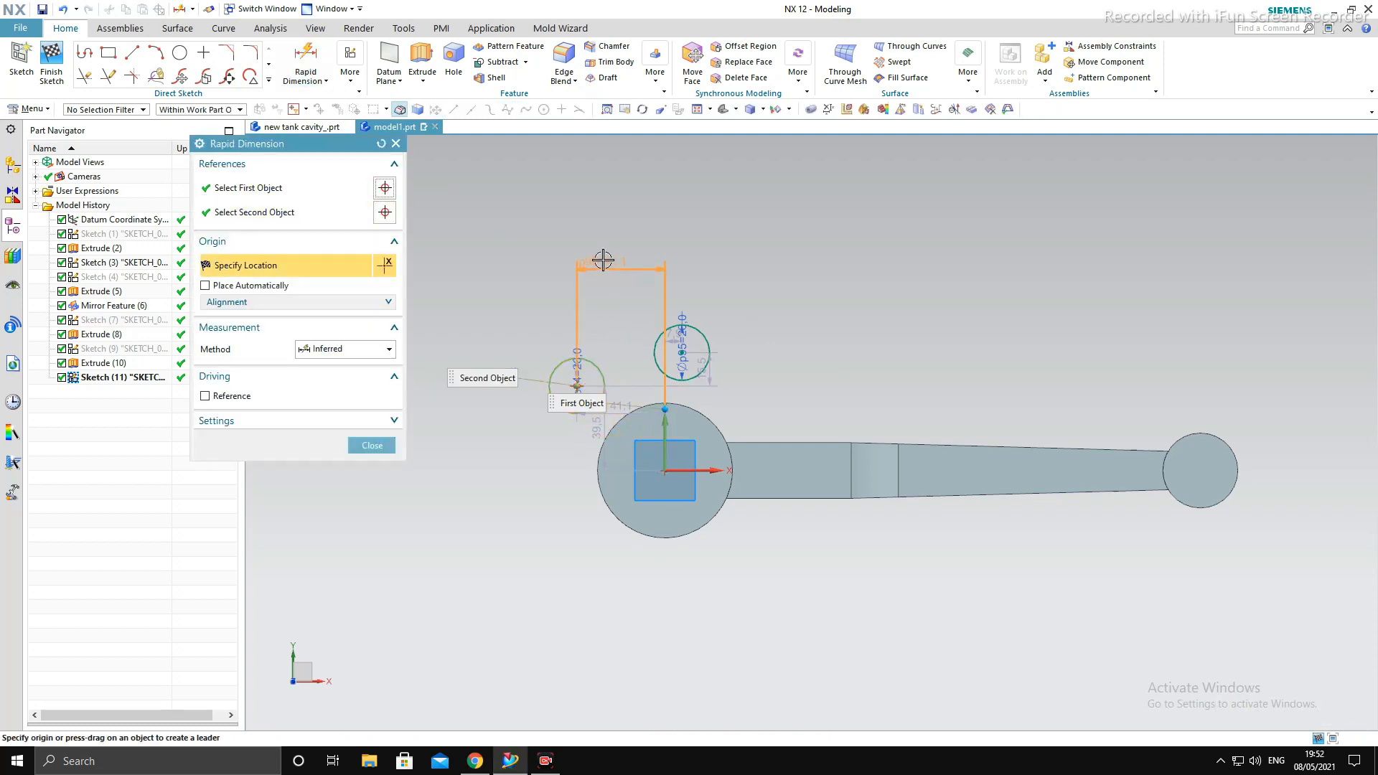
{"action": "left_click", "coordinate": [603, 260]}
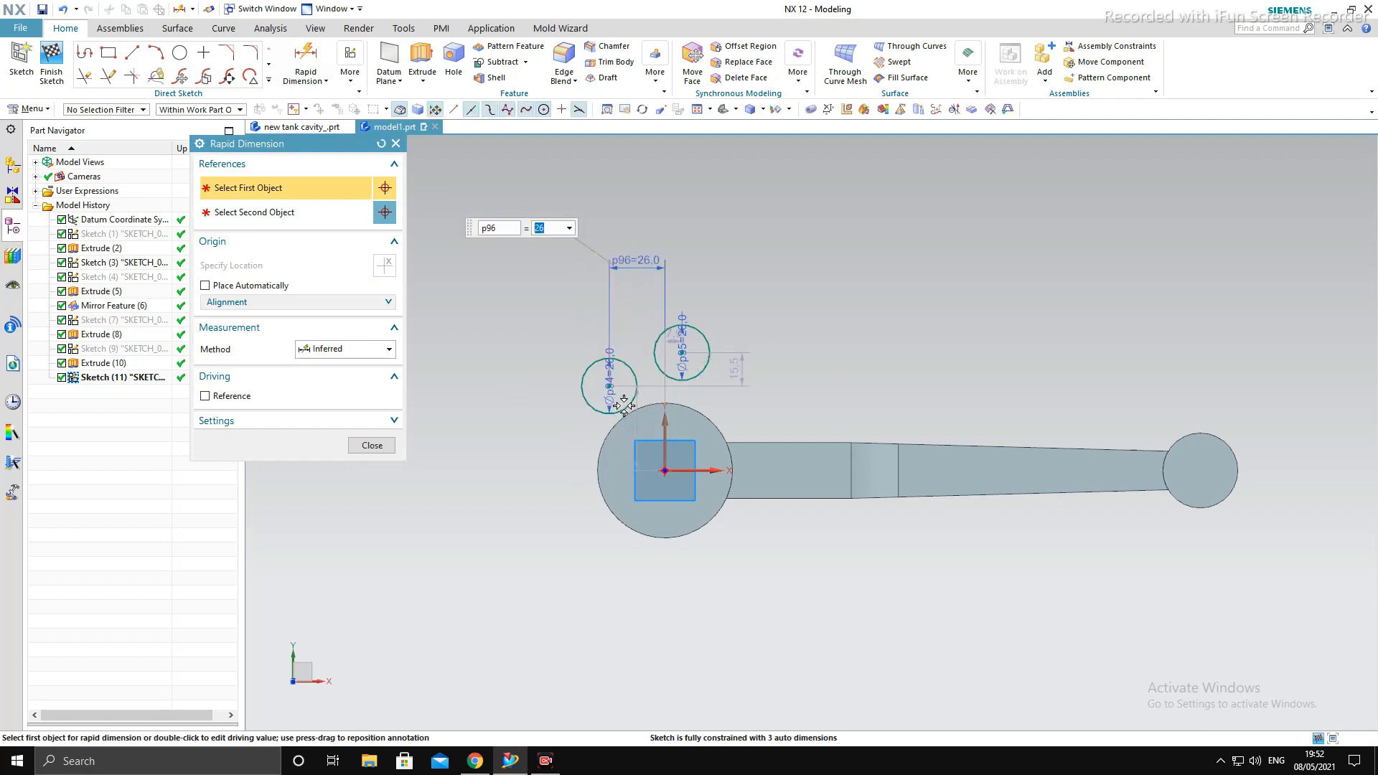
- Dimension the vertical distance from the left 26 mm circle's centre to the X axis as 26 mm
{"action": "left_click", "coordinate": [582, 386]}
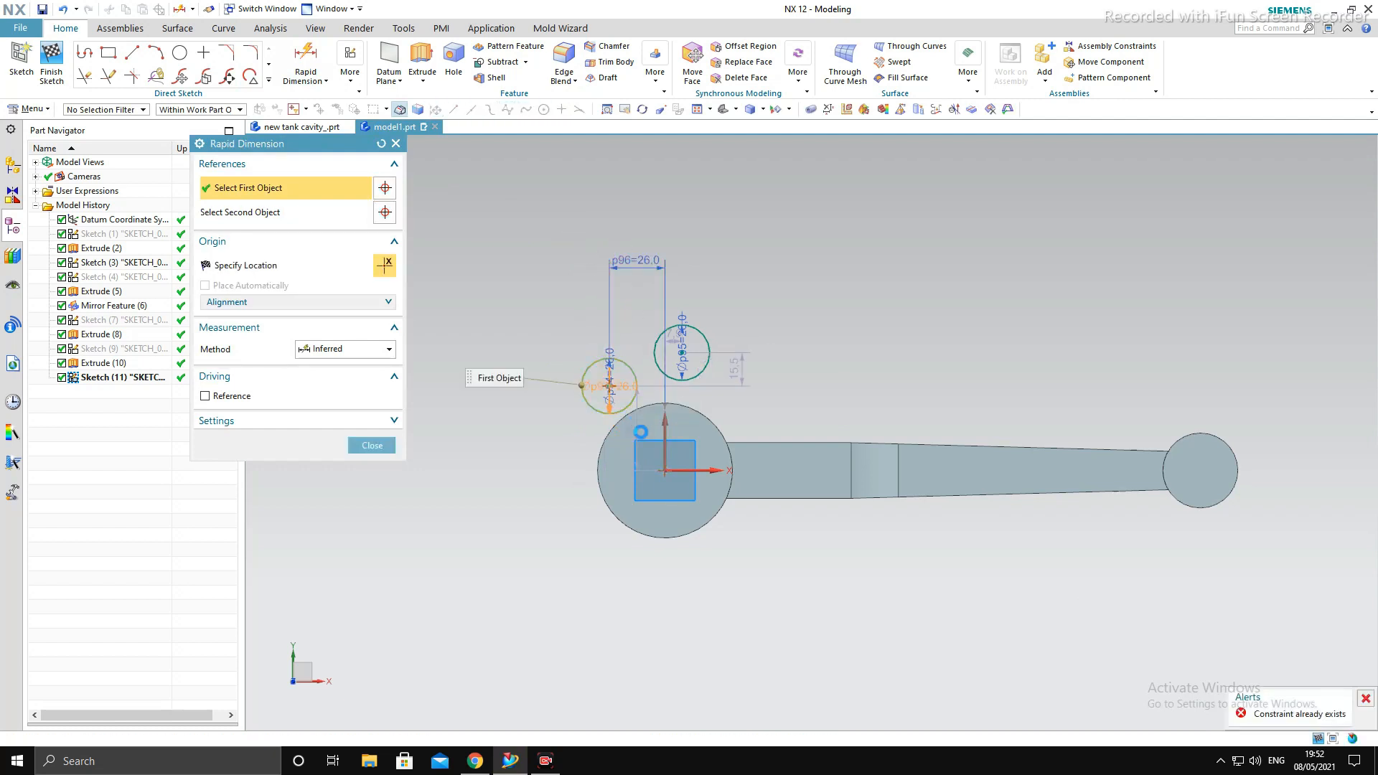
{"action": "left_click", "coordinate": [682, 472]}
{"action": "left_click", "coordinate": [563, 468]}
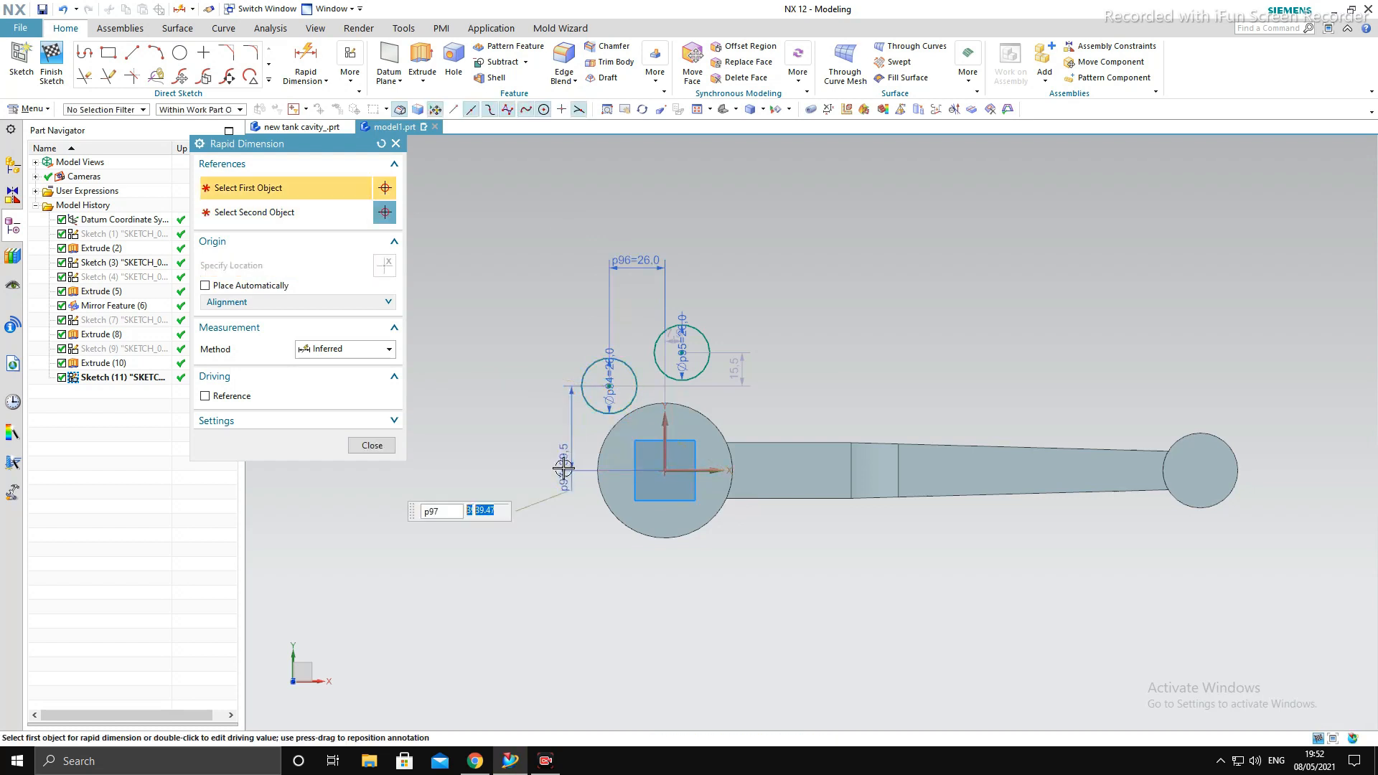
{"action": "type", "text": "26"}
{"action": "key", "text": "Return"}
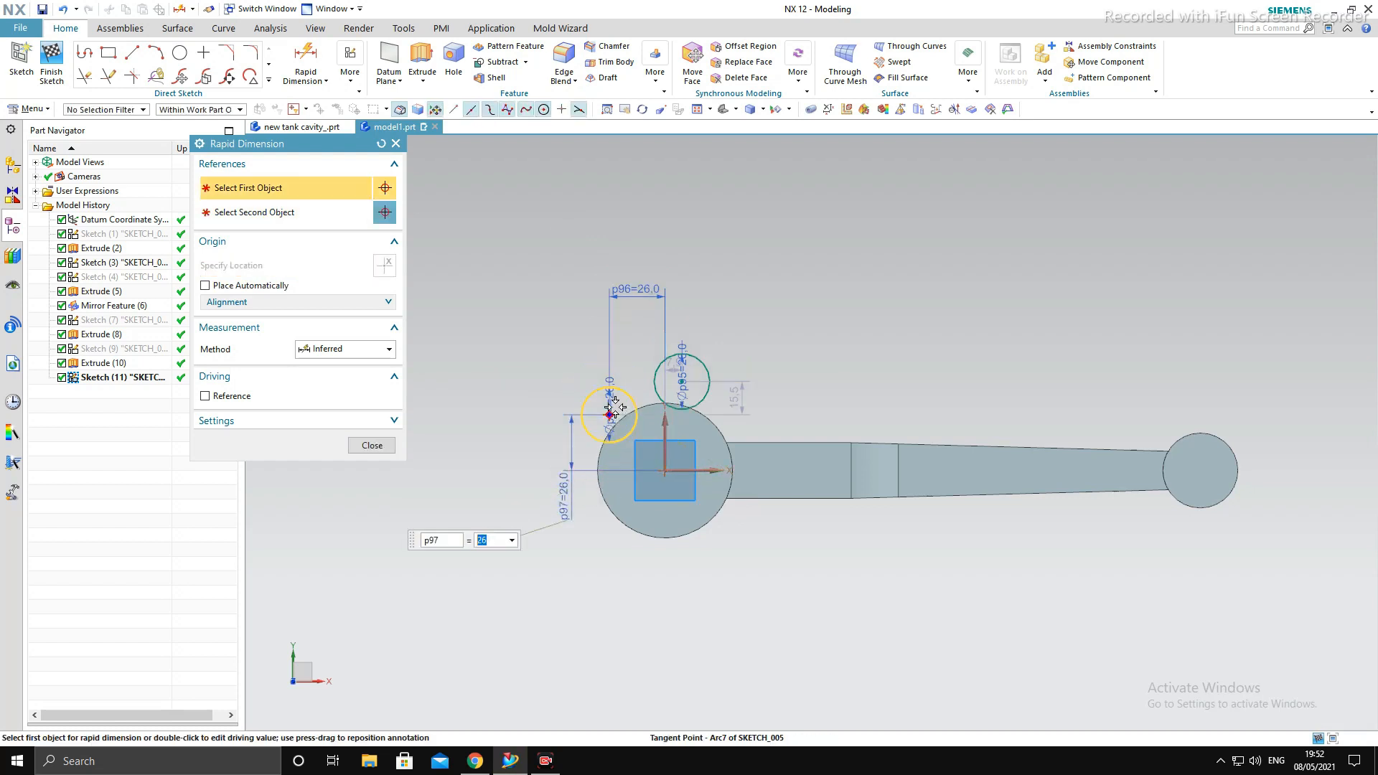
- Set the left small circle's horizontal distance from the Y axis to 40 mm
{"action": "double_click", "coordinate": [649, 296]}
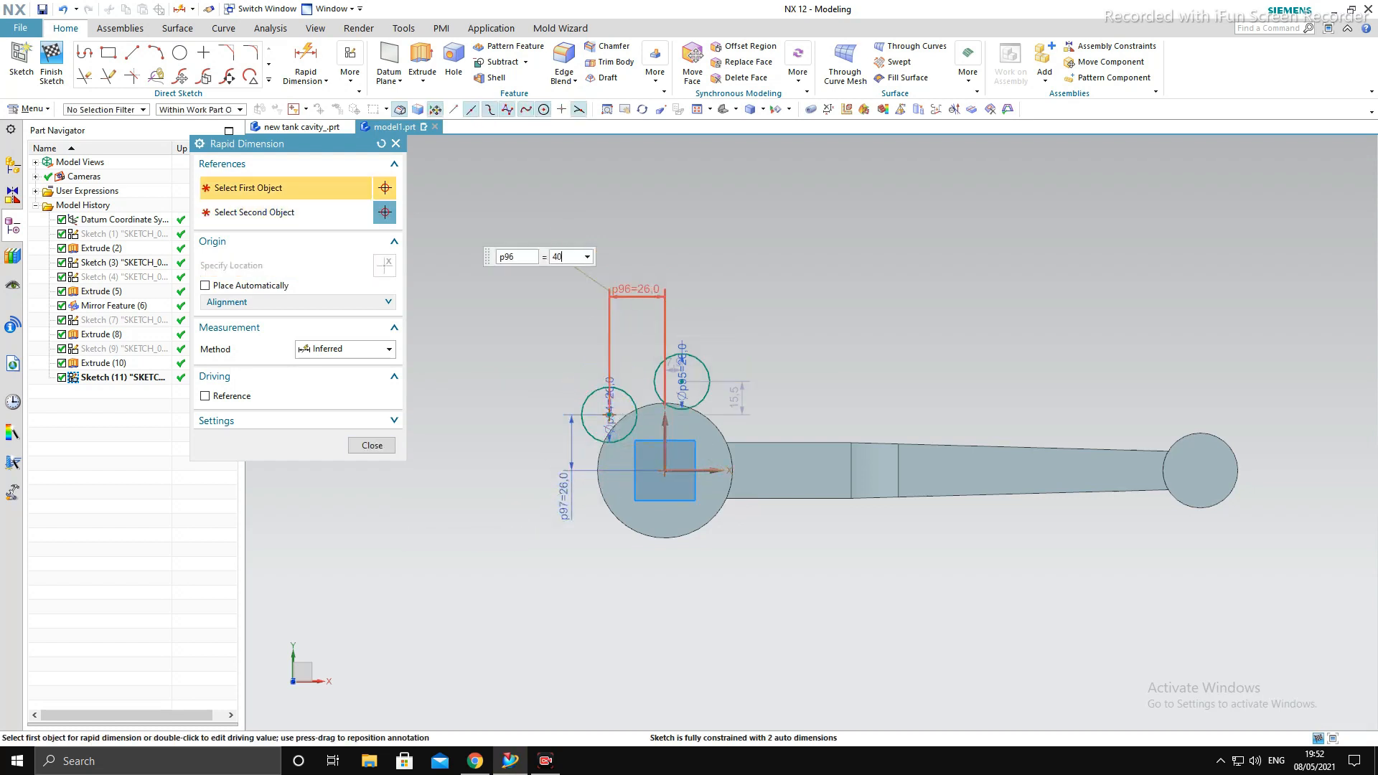
{"action": "type", "text": "40"}
{"action": "key", "text": "Return"}
{"action": "key", "text": "Escape"}
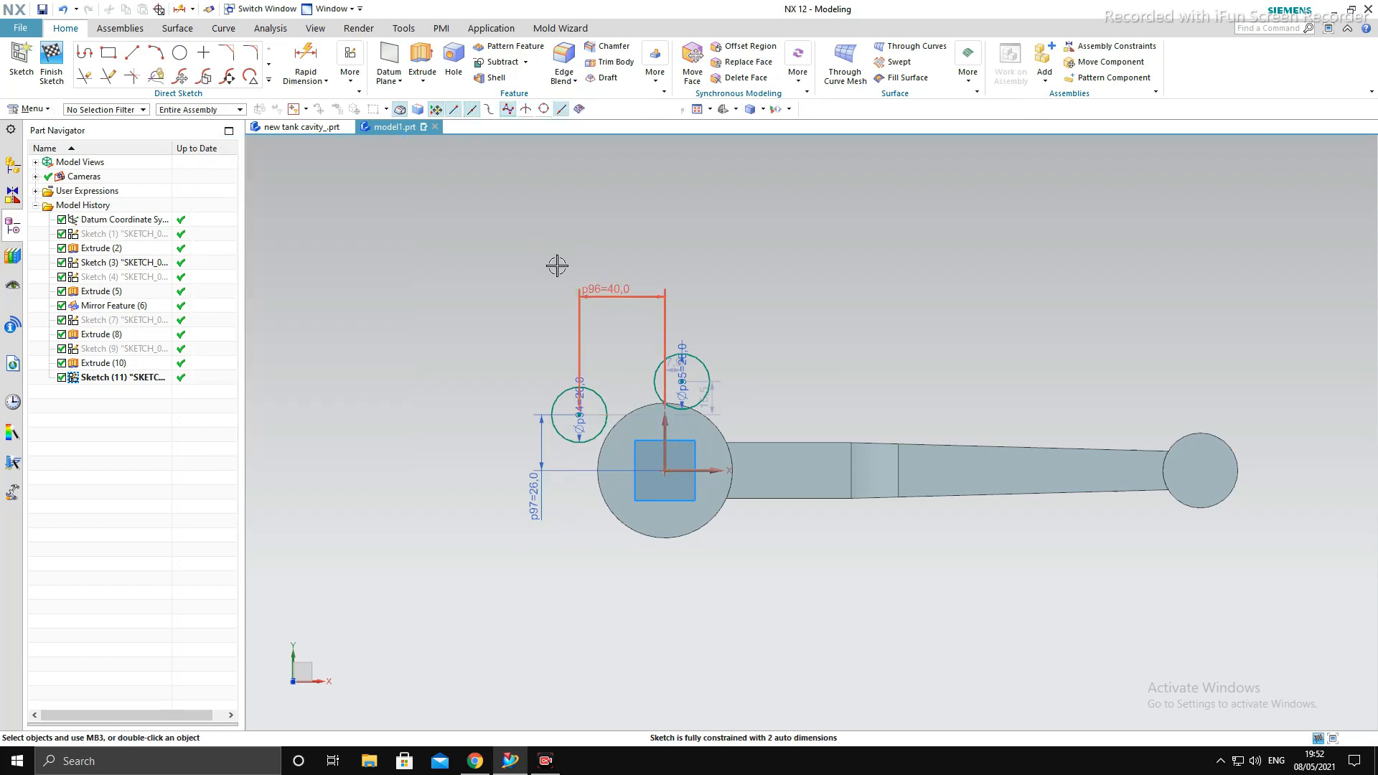
- Dimension the upper 26 mm circle's centre horizontally from the Y axis and set the distance to 15 mm
{"action": "left_click", "coordinate": [306, 73]}
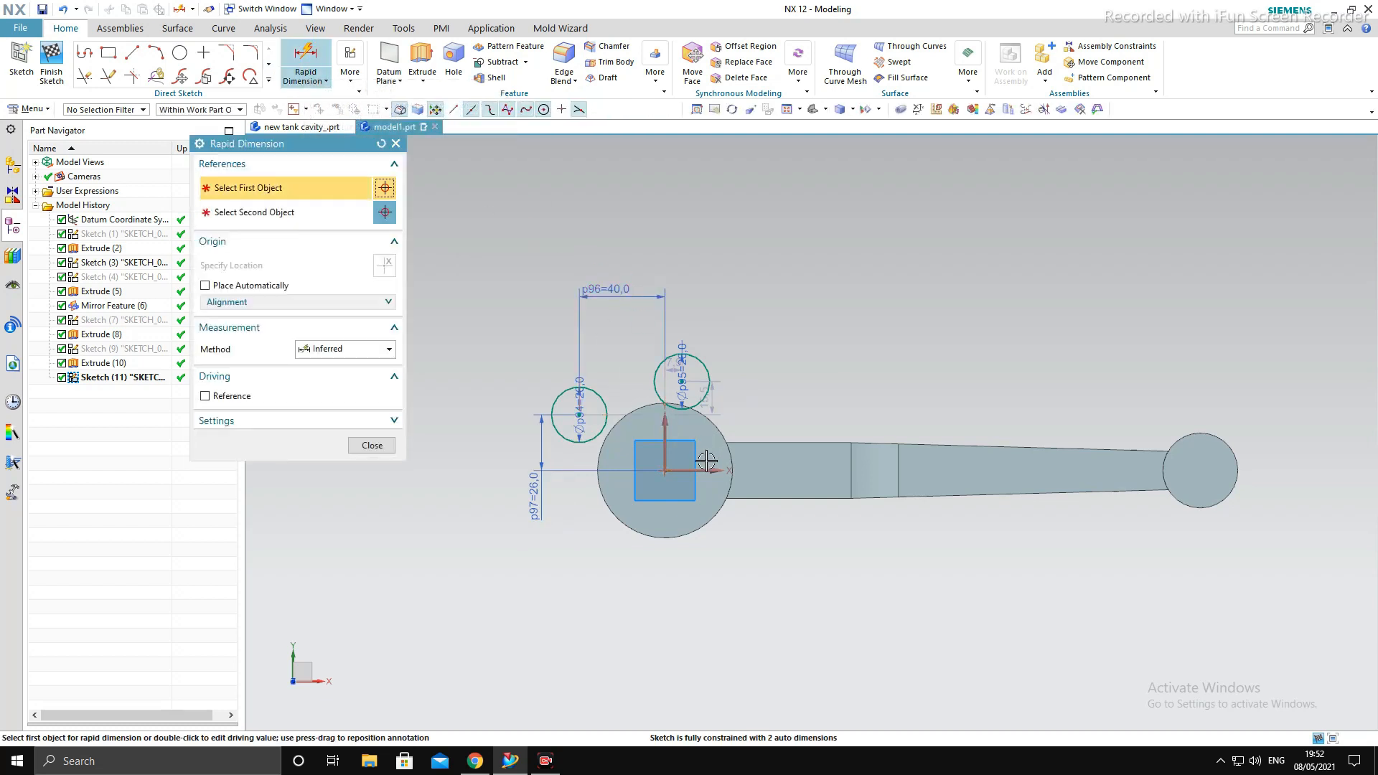
{"action": "left_click", "coordinate": [662, 433]}
{"action": "left_click", "coordinate": [682, 382]}
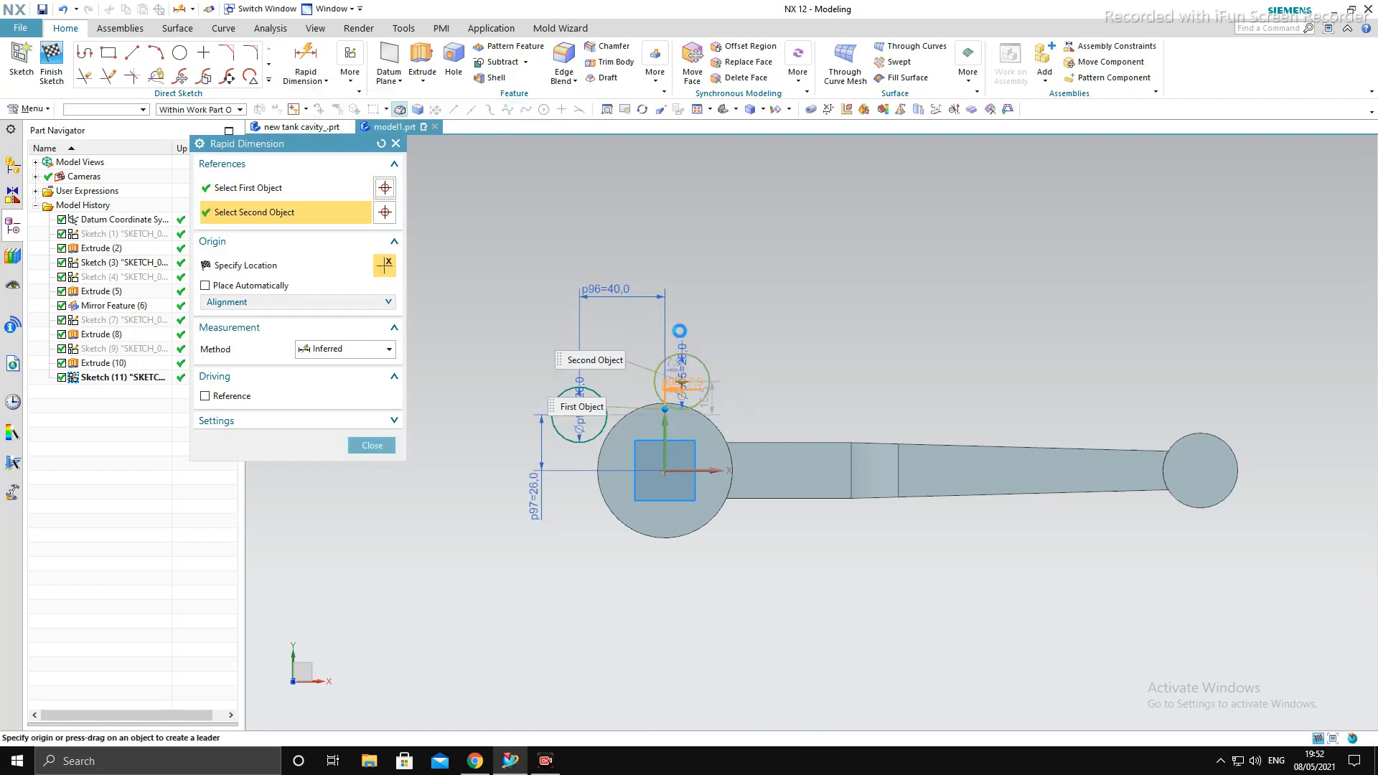
{"action": "left_click", "coordinate": [680, 324]}
{"action": "type", "text": "15"}
{"action": "key", "text": "Return"}
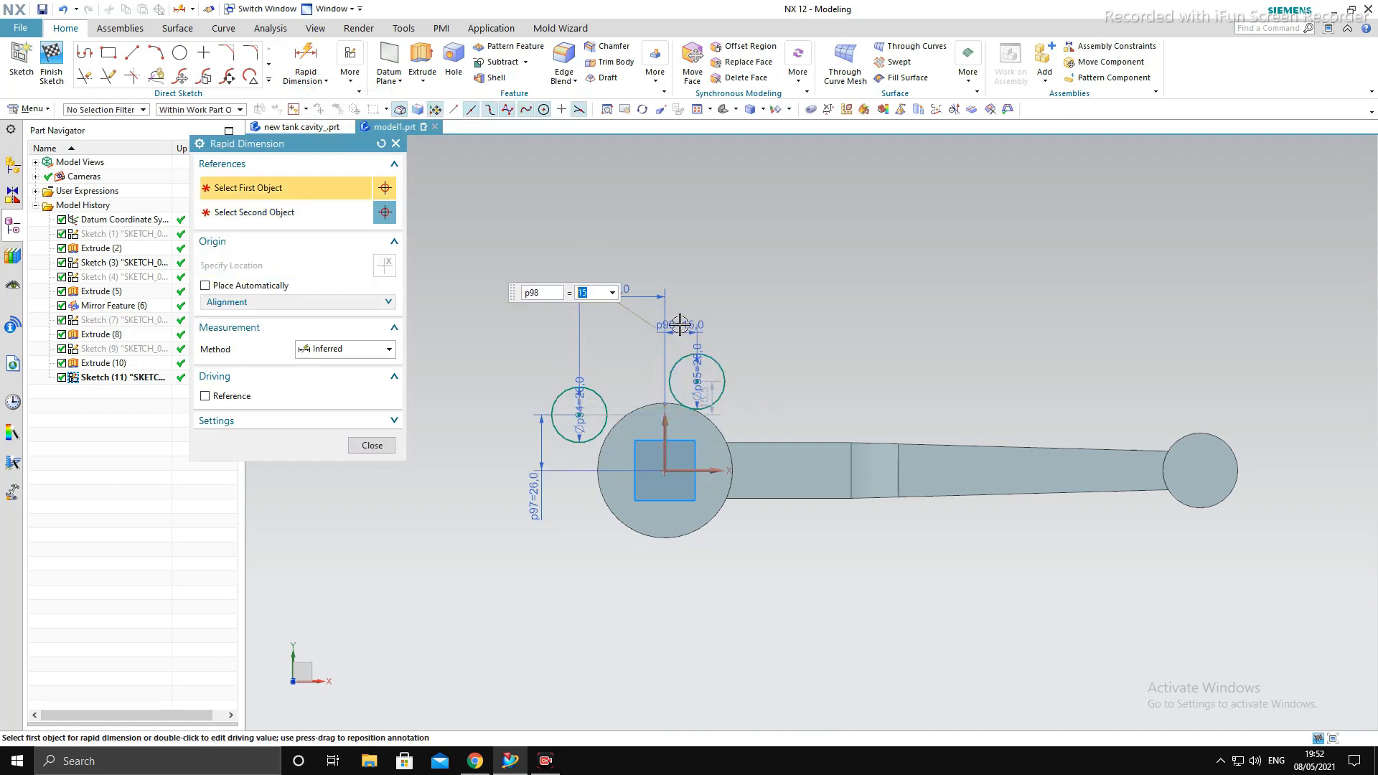
{"action": "key", "text": "Escape"}
- Dimension the upper 26 mm circle's centre vertically from the X axis and set the distance to 43 mm
{"action": "scroll", "coordinate": [690, 366], "scroll_direction": "up", "scroll_amount": 2}
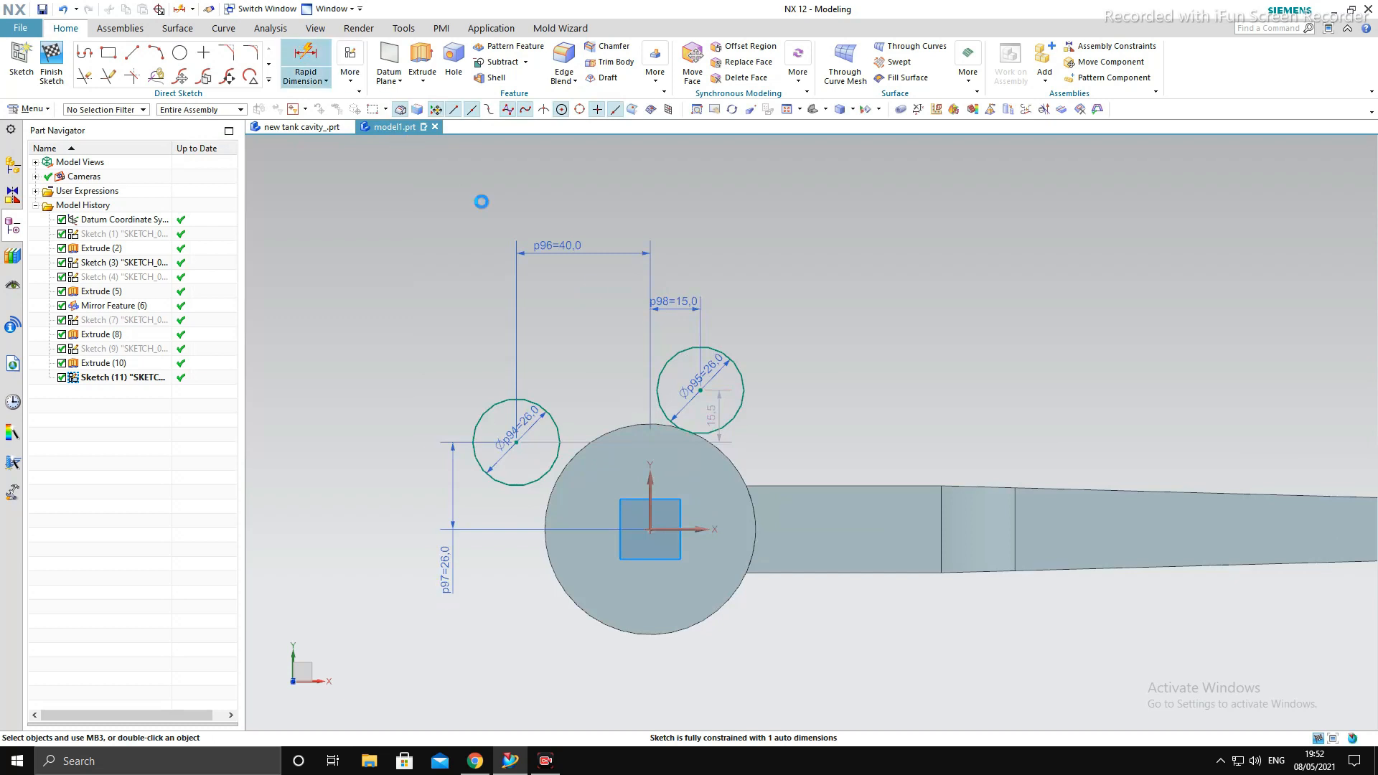
{"action": "left_click", "coordinate": [695, 537]}
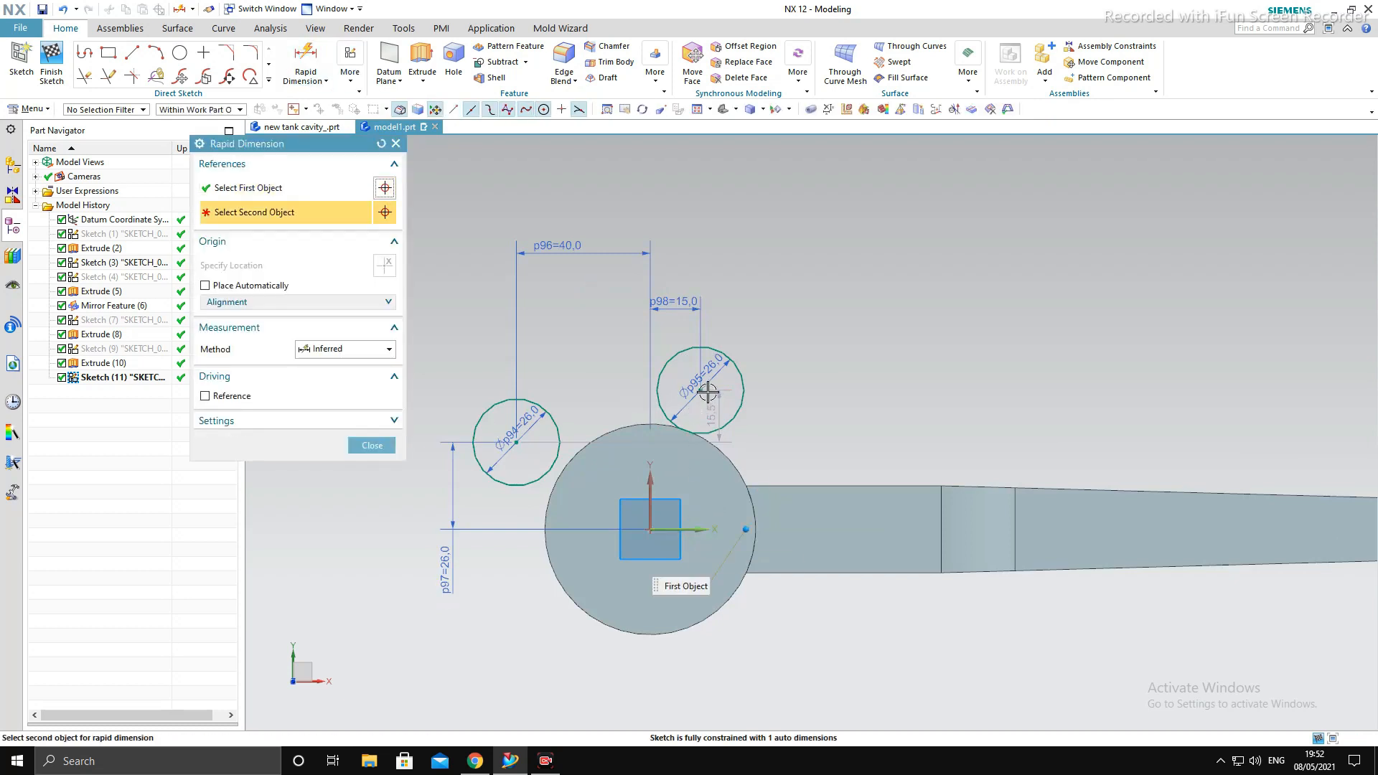
{"action": "left_click", "coordinate": [705, 391]}
{"action": "left_click", "coordinate": [862, 460]}
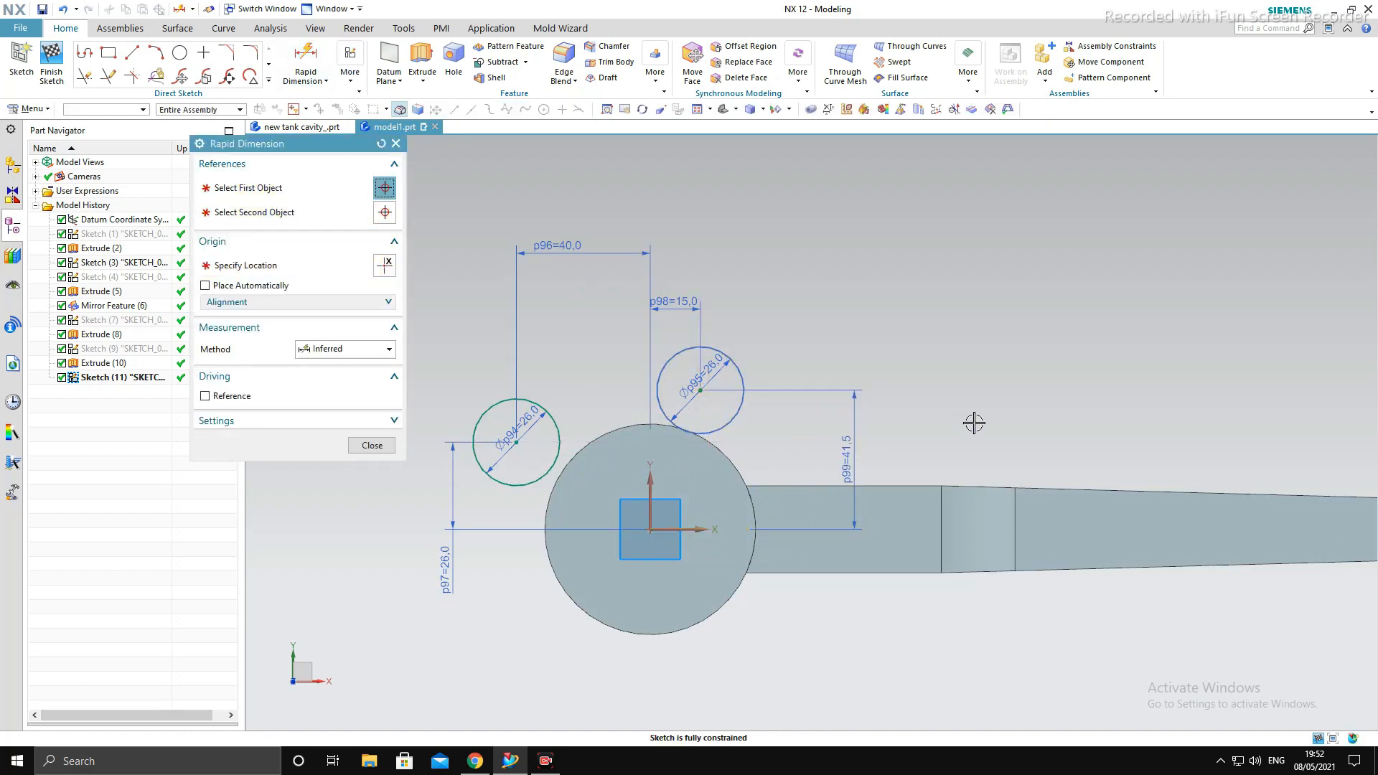
{"action": "type", "text": "43"}
{"action": "key", "text": "Return"}
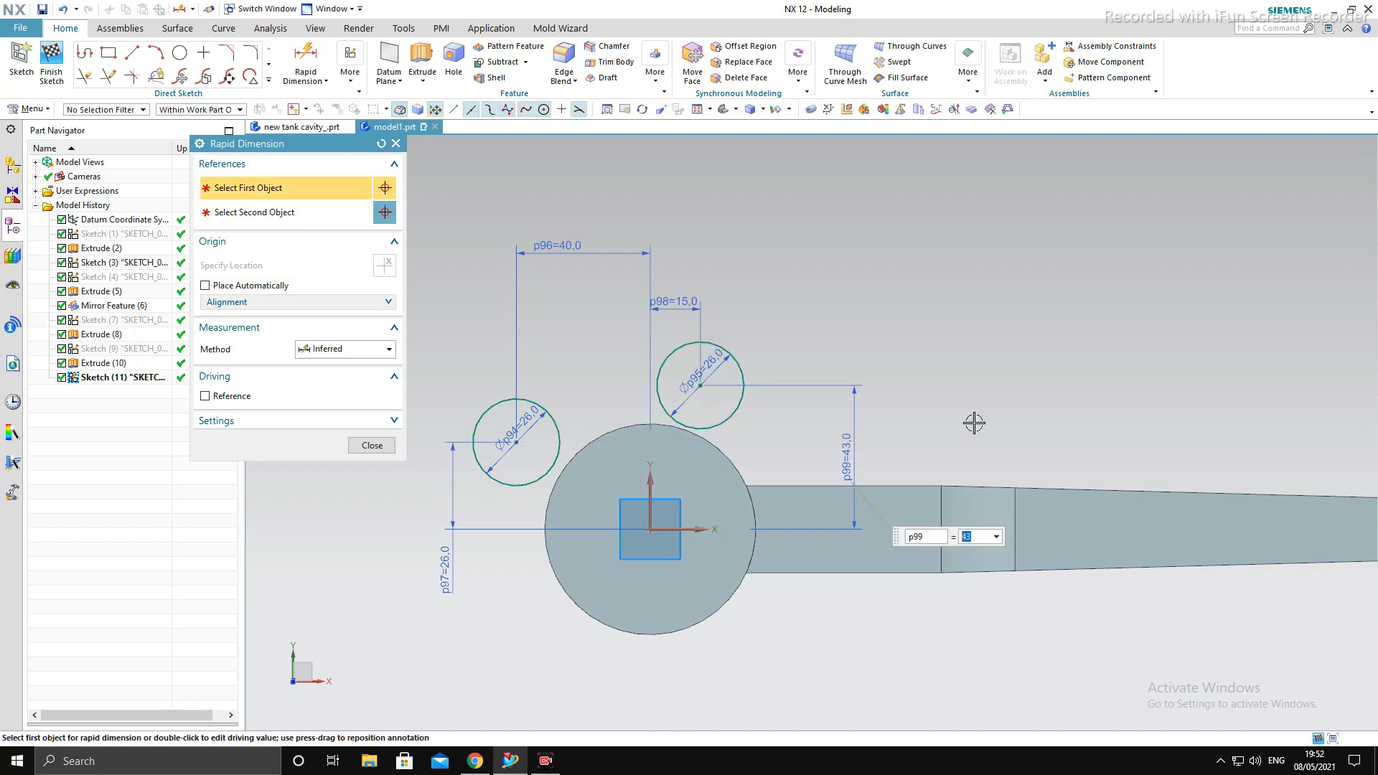
{"action": "key", "text": "Escape"}
- Sketch a 144 mm diameter circle above the two small circles
{"action": "scroll", "coordinate": [721, 376], "scroll_direction": "down", "scroll_amount": 5}
{"action": "scroll", "coordinate": [720, 376], "scroll_direction": "up", "scroll_amount": 5}
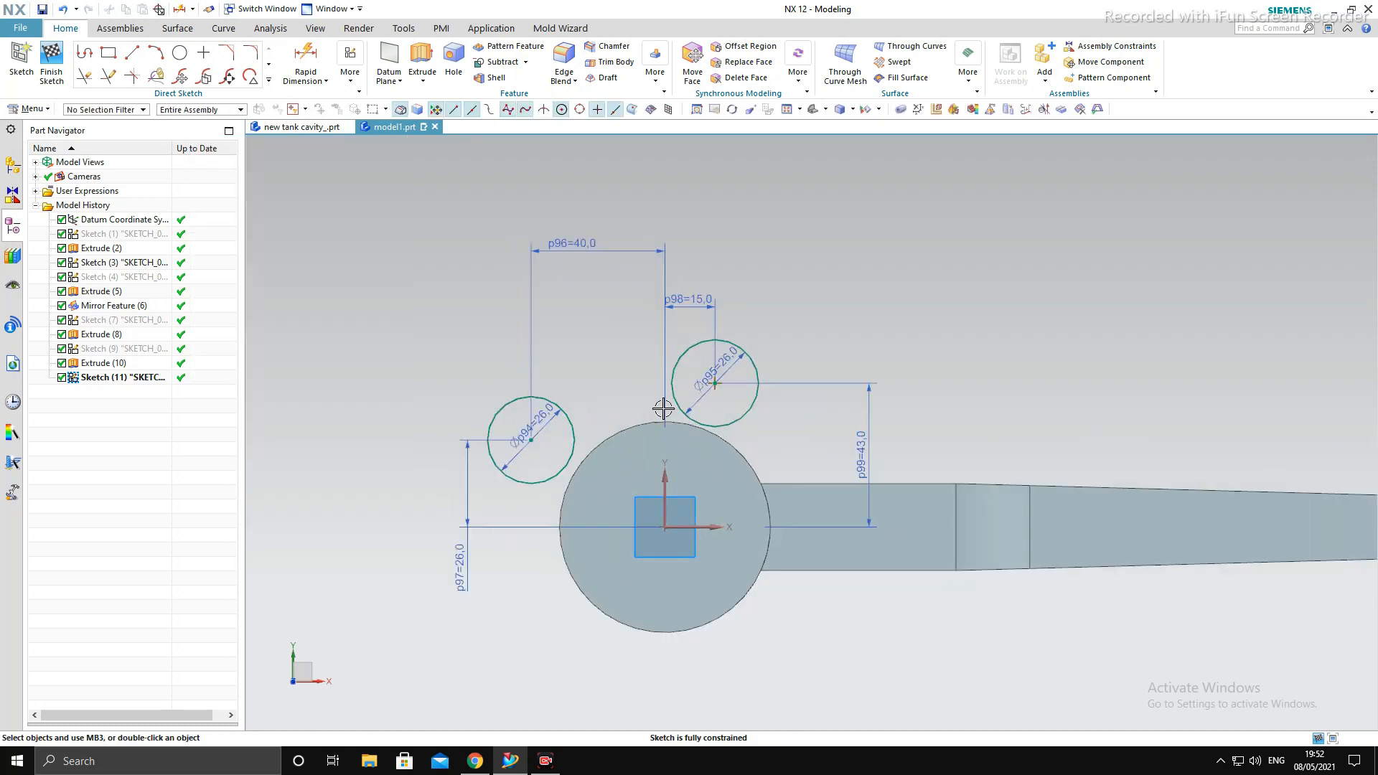
{"action": "scroll", "coordinate": [663, 409], "scroll_direction": "down", "scroll_amount": 5}
{"action": "scroll", "coordinate": [689, 488], "scroll_direction": "up", "scroll_amount": 5}
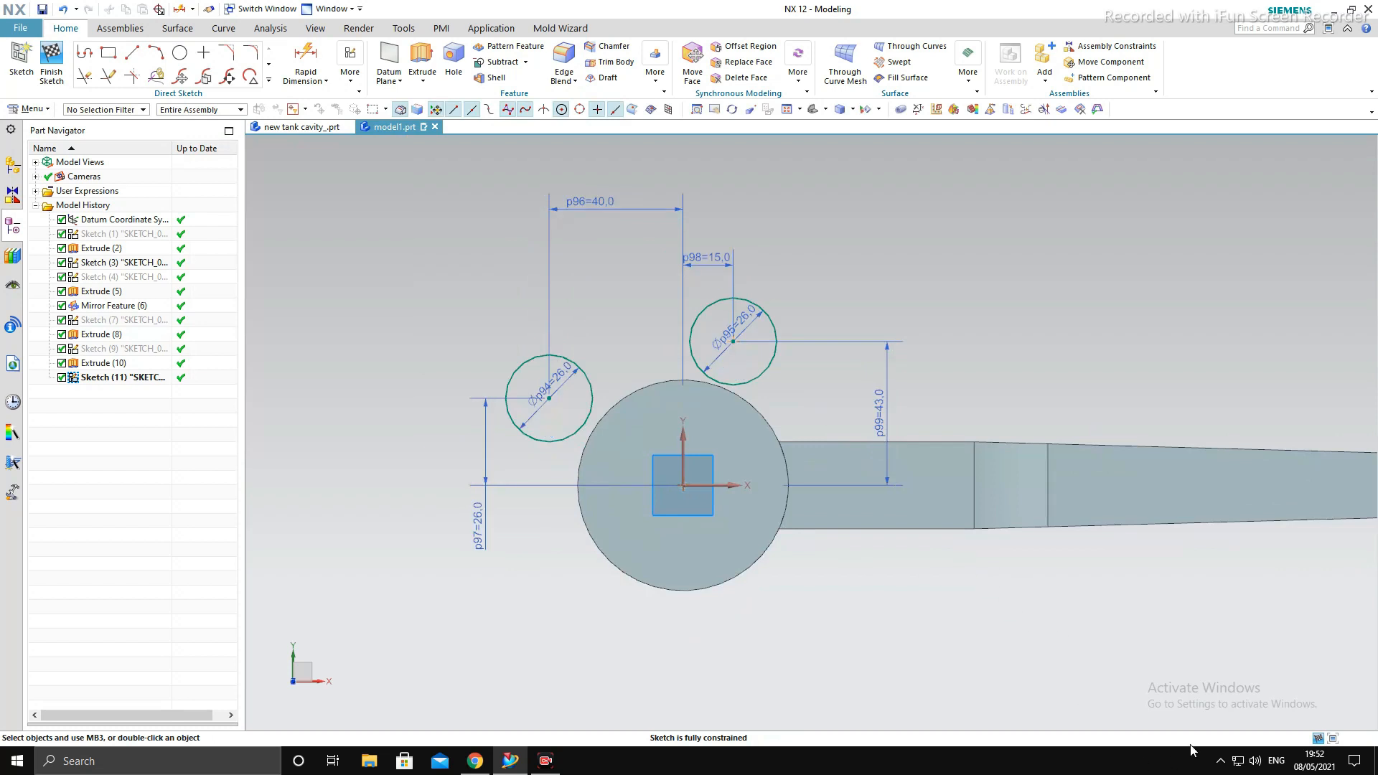
{"action": "scroll", "coordinate": [740, 464], "scroll_direction": "down", "scroll_amount": 3}
{"action": "left_click", "coordinate": [180, 53]}
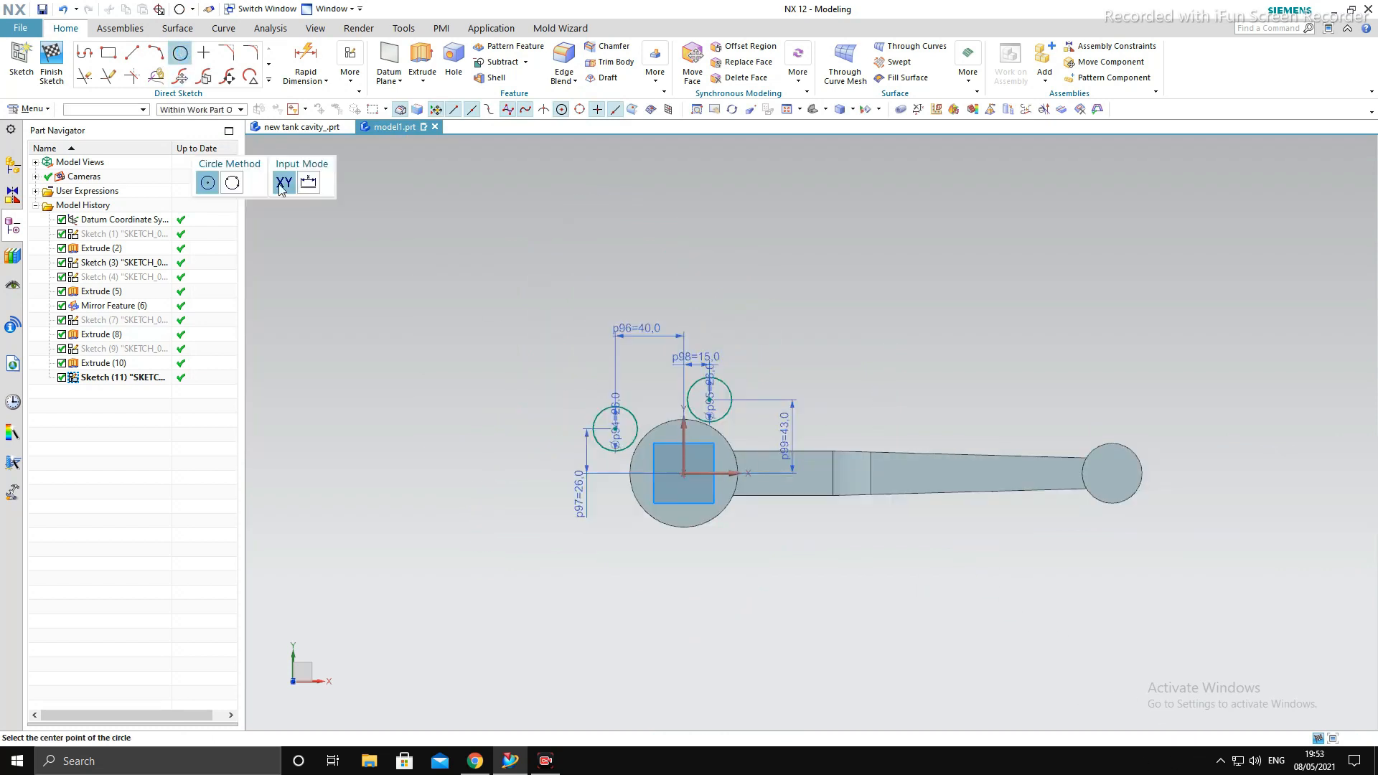
{"action": "left_click", "coordinate": [608, 228]}
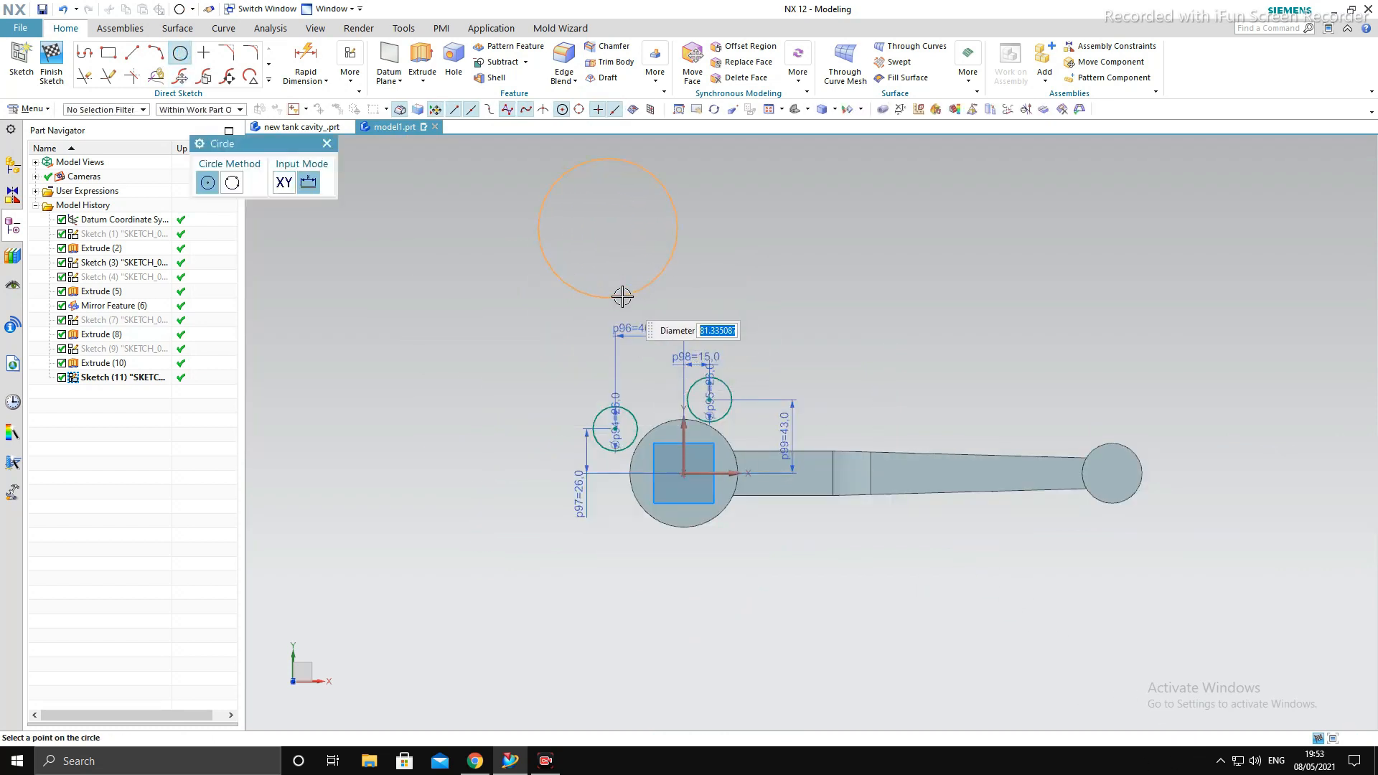
{"action": "type", "text": "144"}
{"action": "key", "text": "Return"}
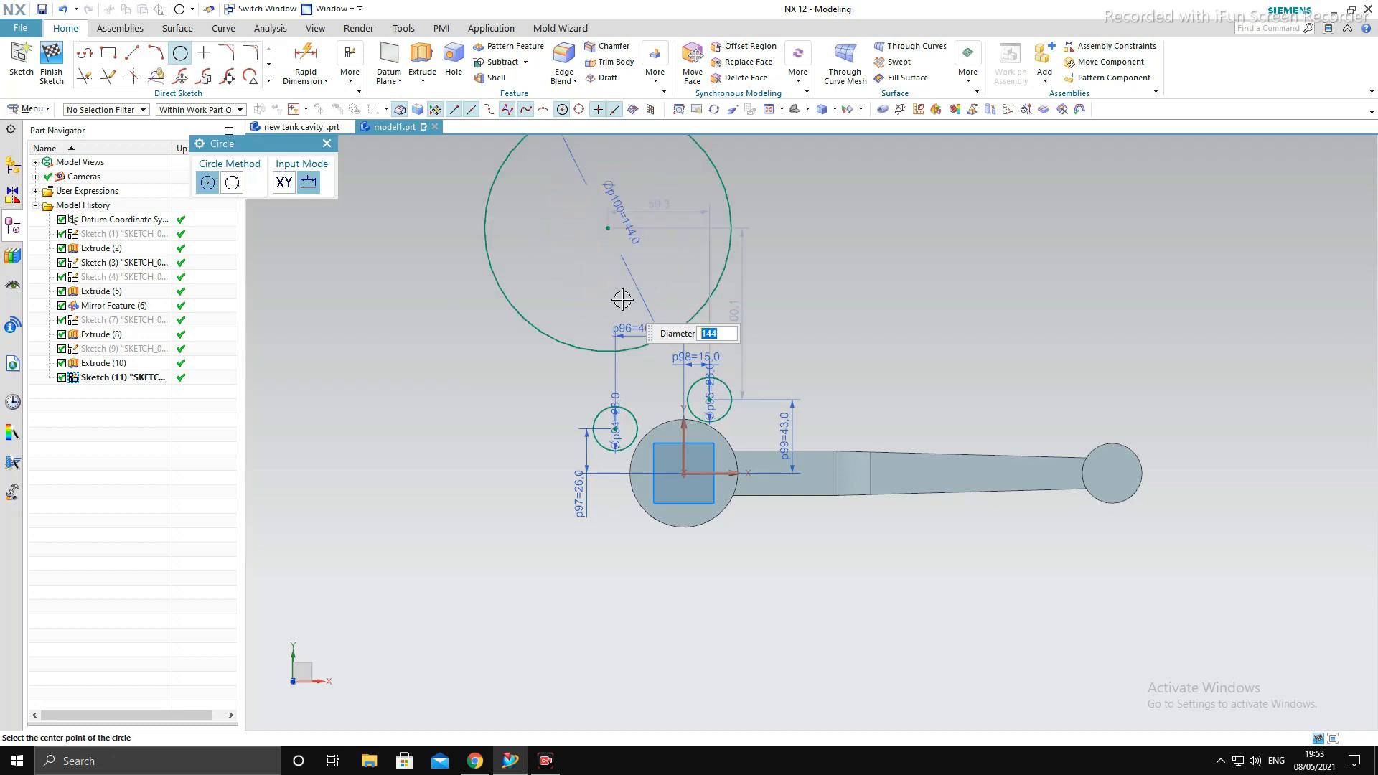
- Add two more 144 mm diameter circles, one above the rod shank and one to the left of the big end
{"action": "scroll", "coordinate": [618, 358], "scroll_direction": "up", "scroll_amount": 2}
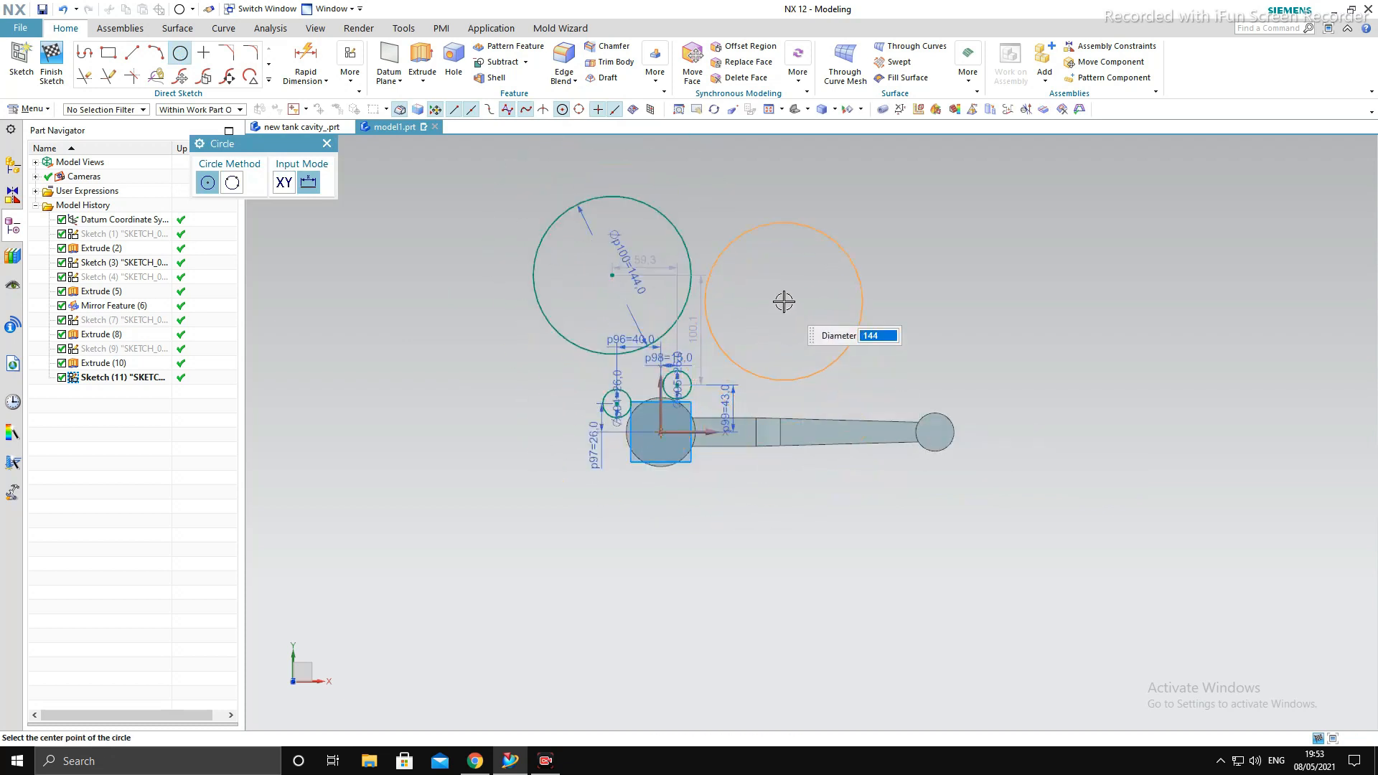
{"action": "left_click", "coordinate": [784, 301]}
{"action": "left_click", "coordinate": [466, 399]}
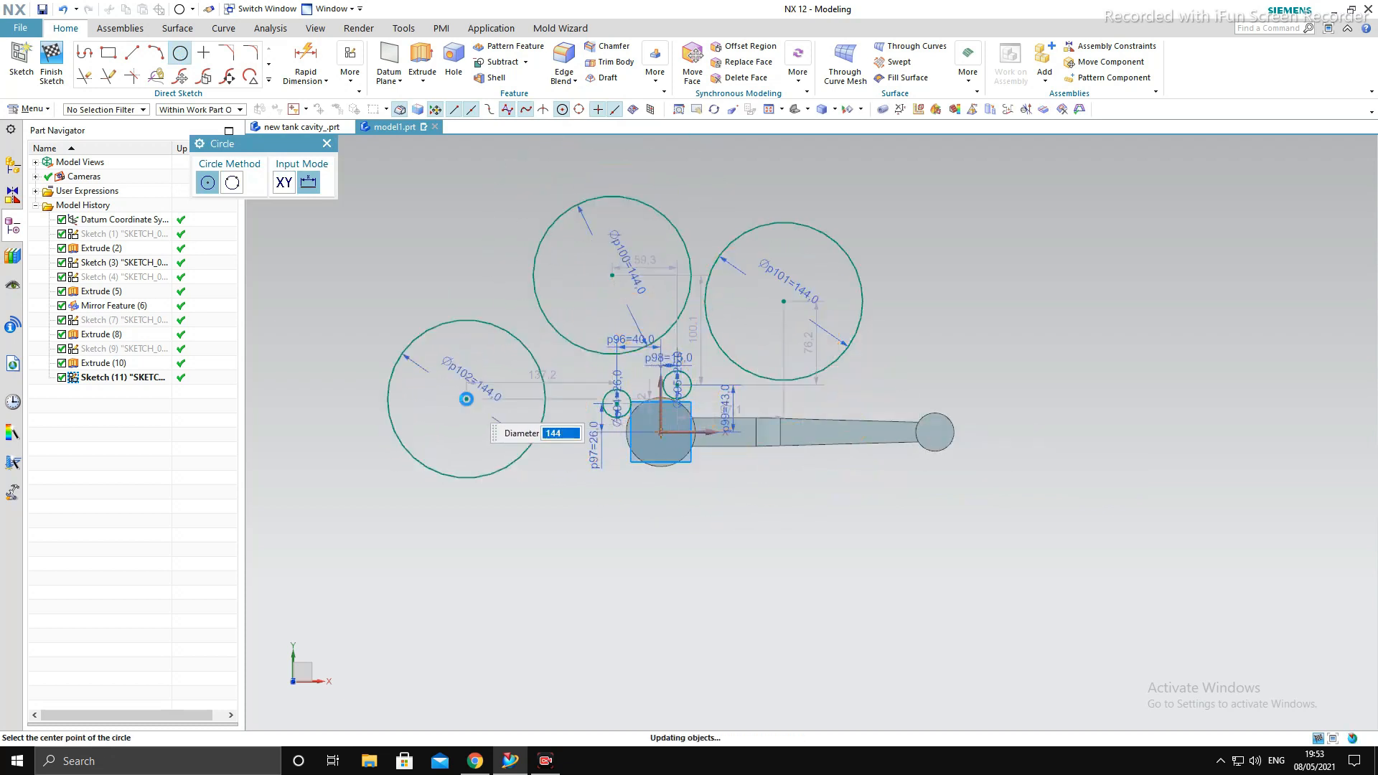
{"action": "key", "text": "Escape"}
- Apply tangent constraints between the middle 144 mm circle and both 26 mm circles
{"action": "scroll", "coordinate": [592, 320], "scroll_direction": "down", "scroll_amount": 3}
{"action": "scroll", "coordinate": [569, 409], "scroll_direction": "up", "scroll_amount": 4}
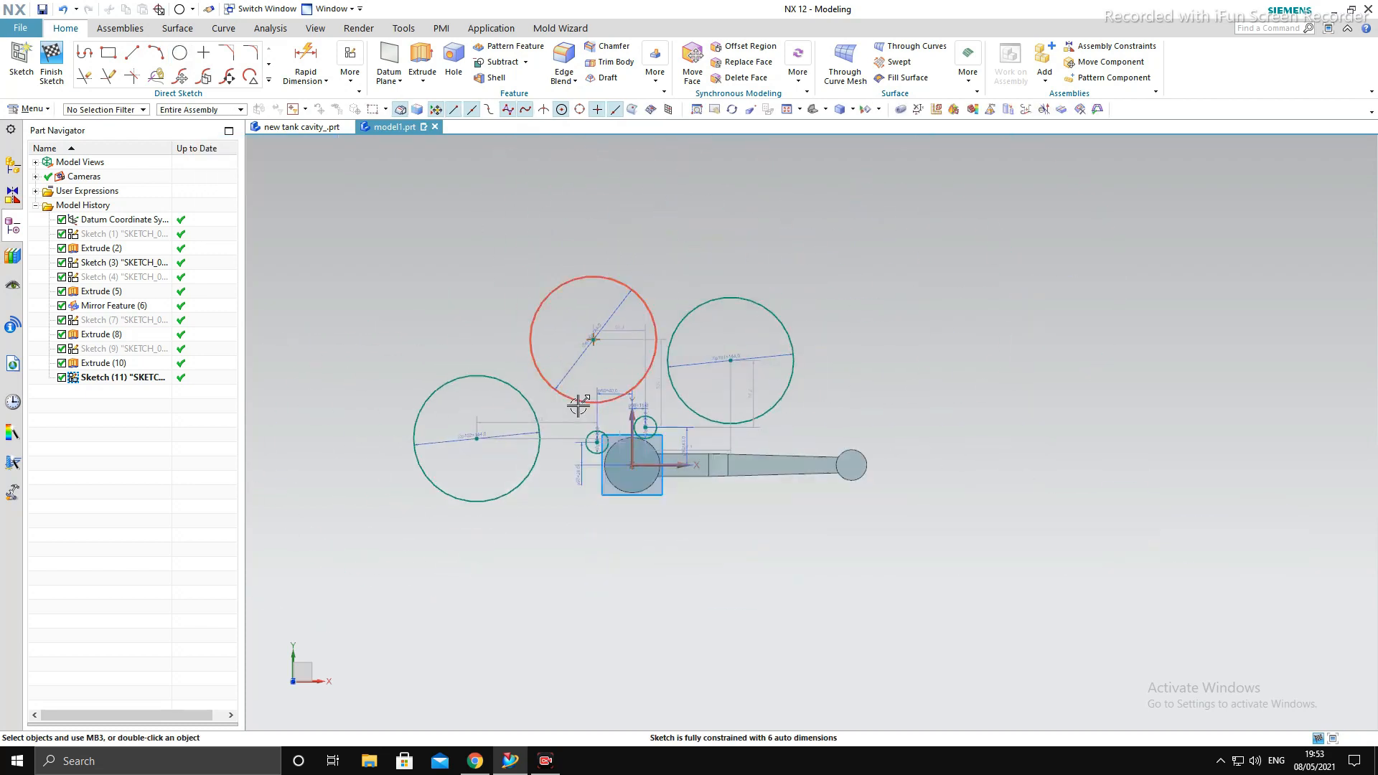
{"action": "scroll", "coordinate": [577, 406], "scroll_direction": "down", "scroll_amount": 1}
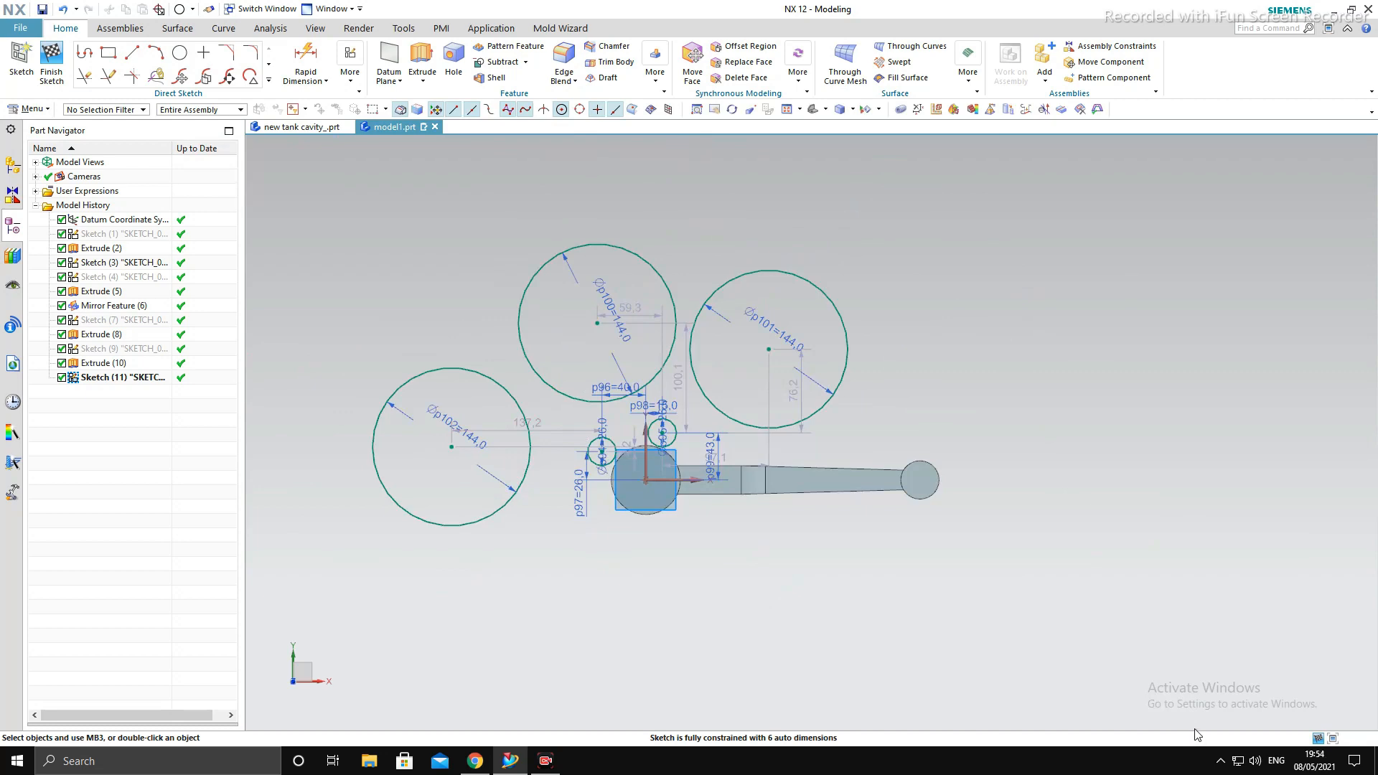
{"action": "key", "text": "c"}
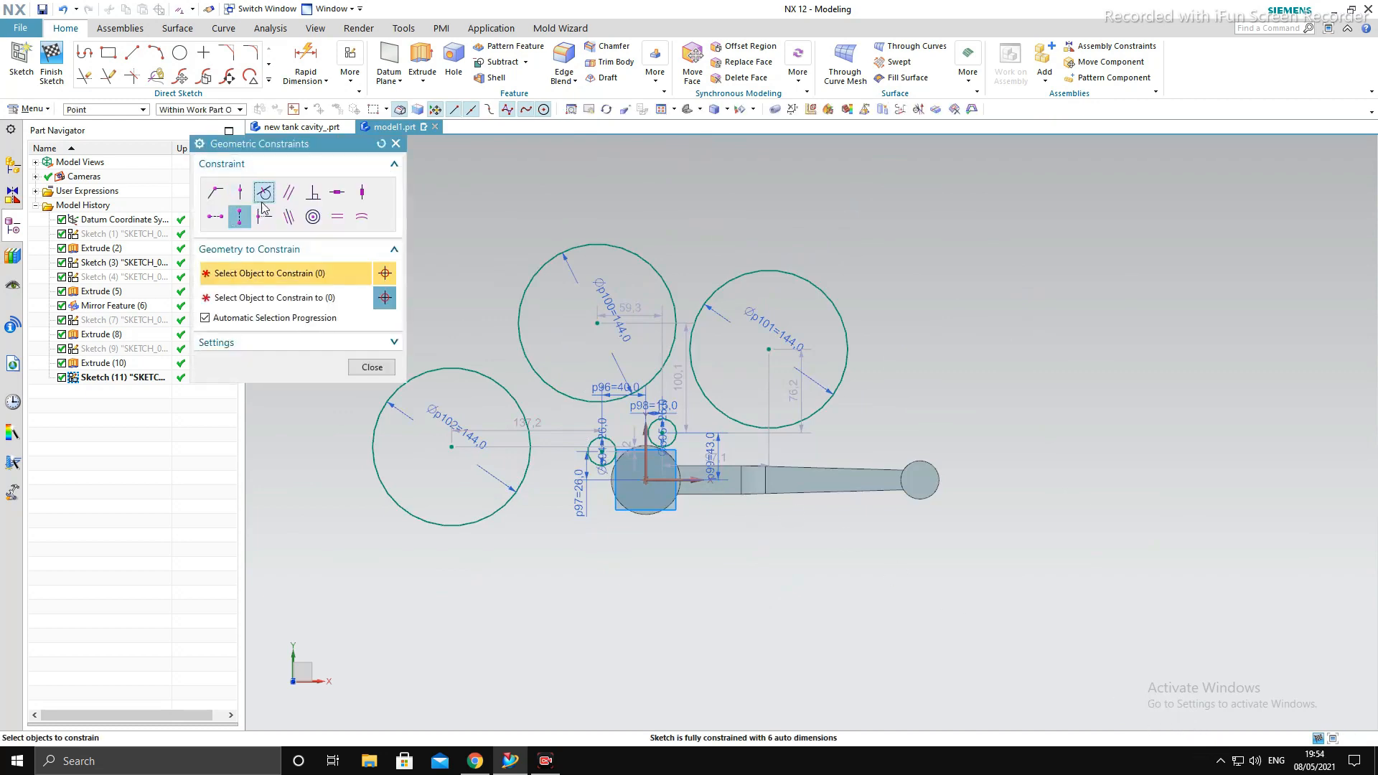
{"action": "left_click", "coordinate": [265, 196]}
{"action": "scroll", "coordinate": [594, 415], "scroll_direction": "down", "scroll_amount": 5}
{"action": "left_click", "coordinate": [781, 431]}
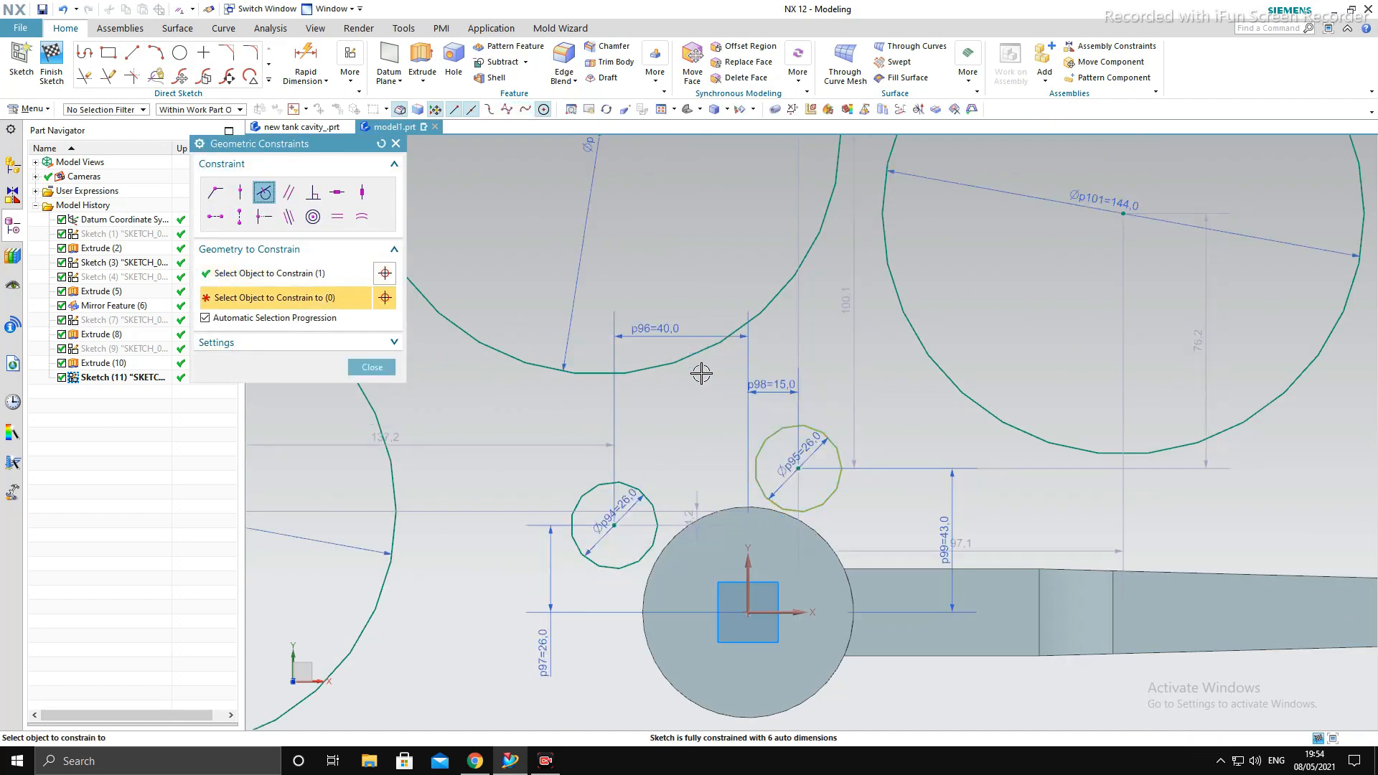
{"action": "left_click", "coordinate": [693, 351]}
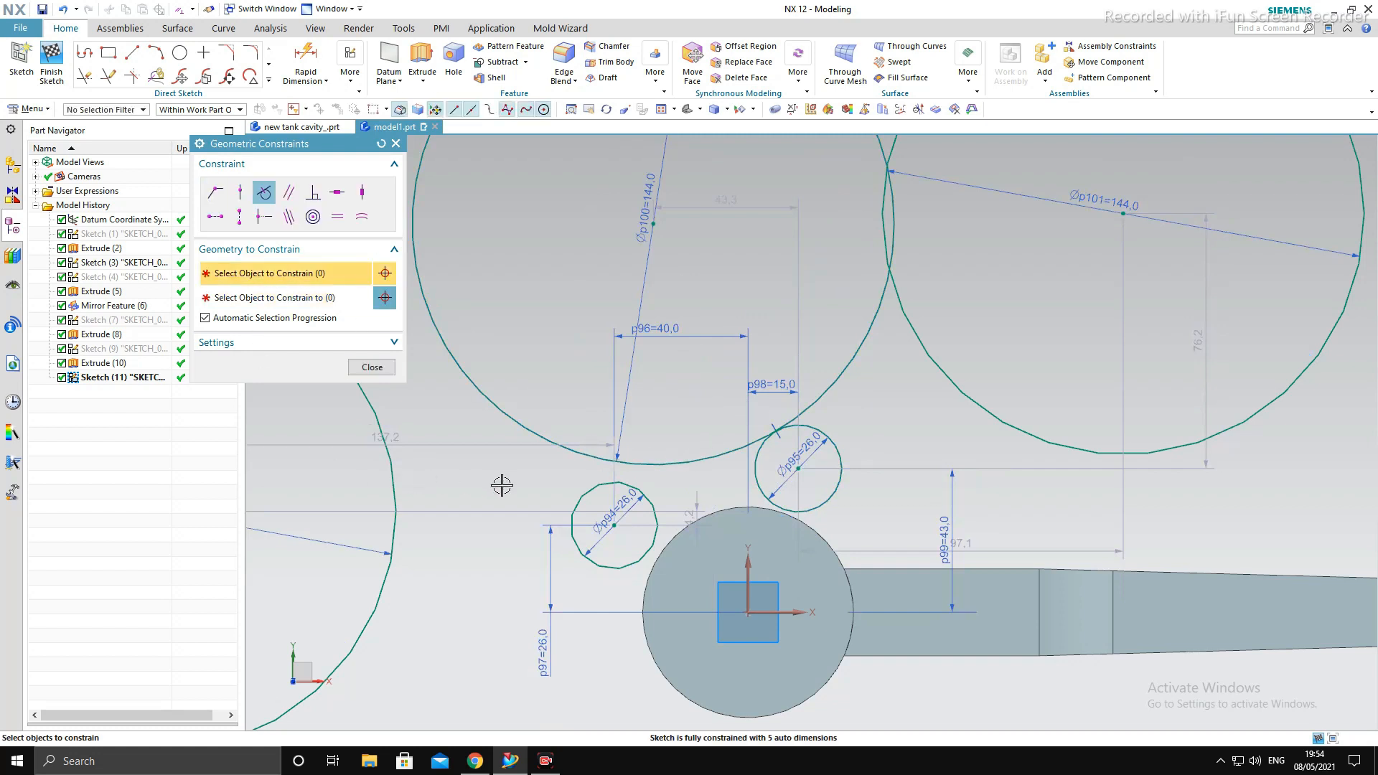
{"action": "left_click", "coordinate": [581, 491]}
{"action": "left_click", "coordinate": [566, 446]}
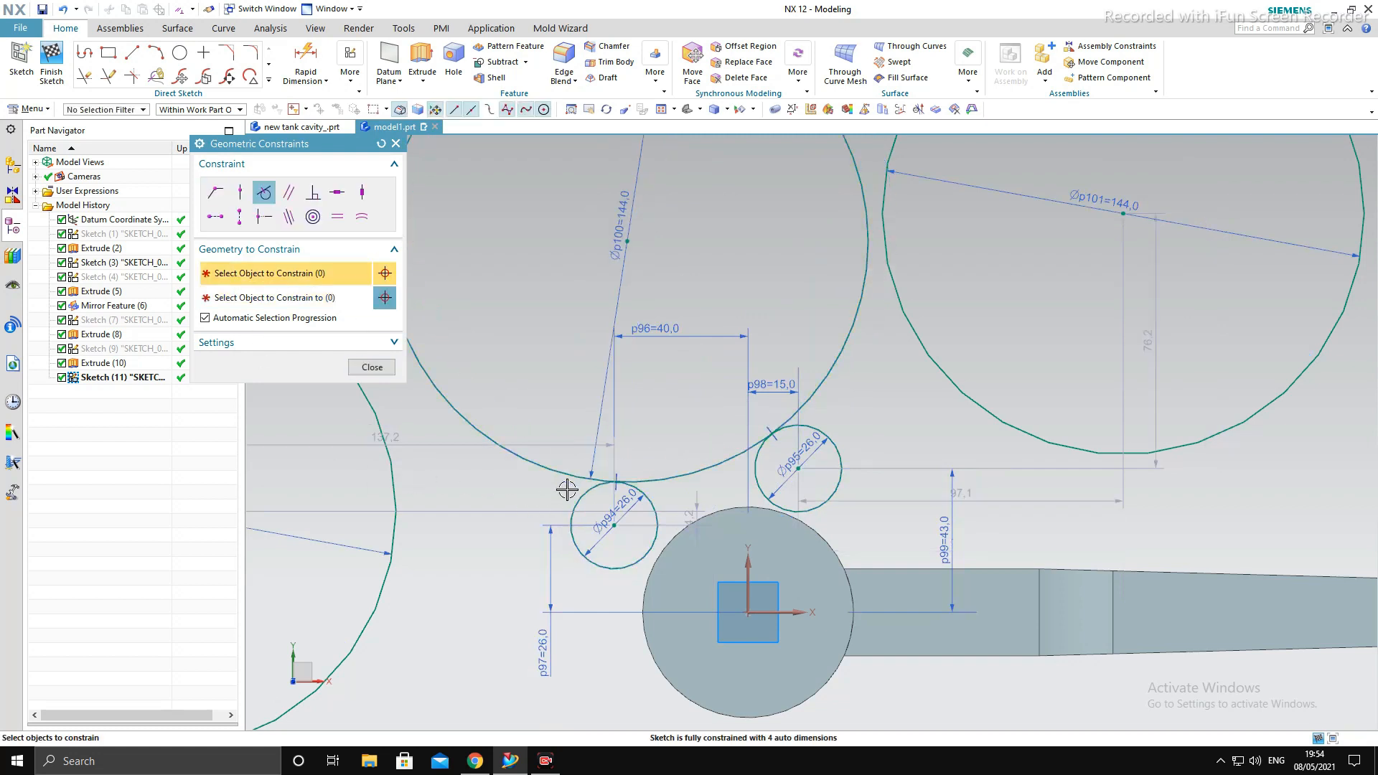
- Make the left 144 mm circle tangent to the left small circle and the right 144 mm circle tangent to the upper small circle
{"action": "left_click", "coordinate": [395, 496]}
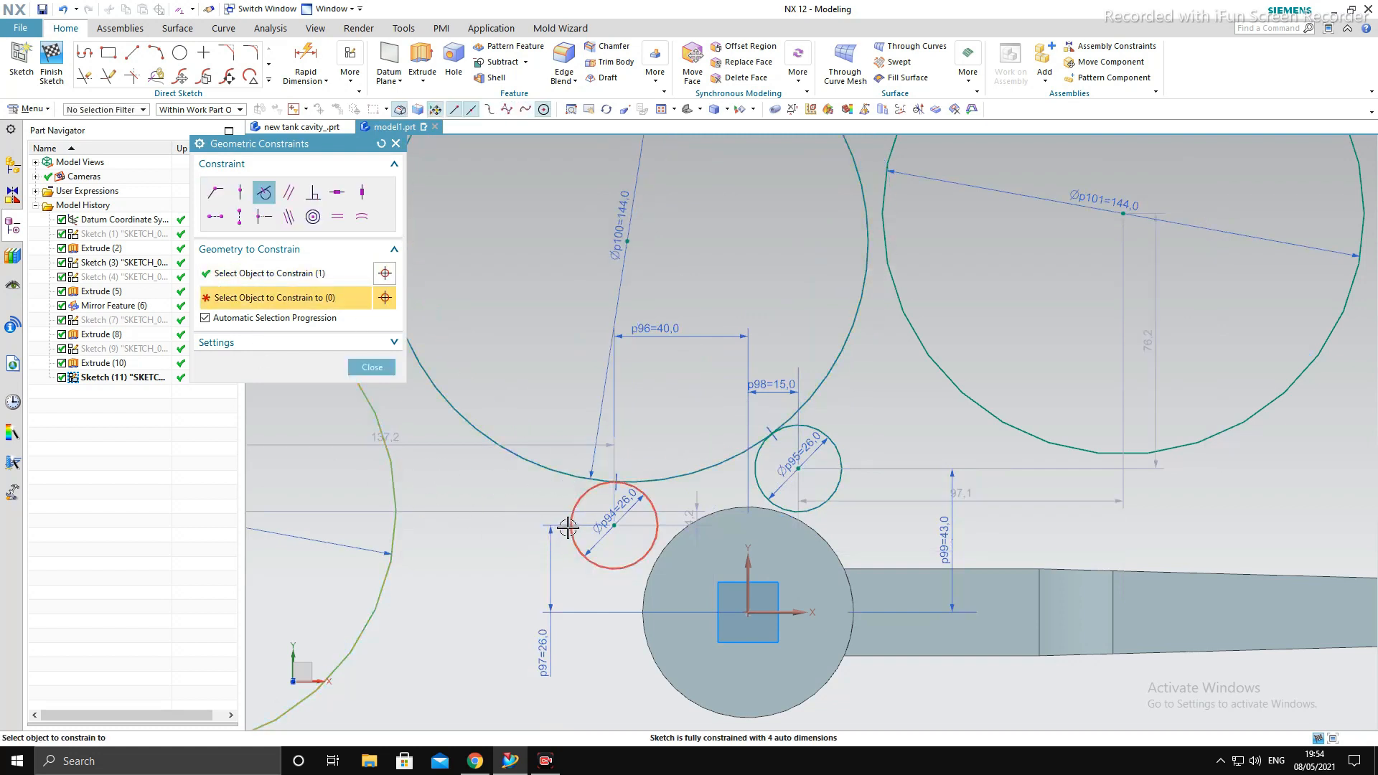
{"action": "left_click", "coordinate": [567, 528]}
{"action": "scroll", "coordinate": [507, 526], "scroll_direction": "down", "scroll_amount": 3}
{"action": "scroll", "coordinate": [671, 455], "scroll_direction": "up", "scroll_amount": 1}
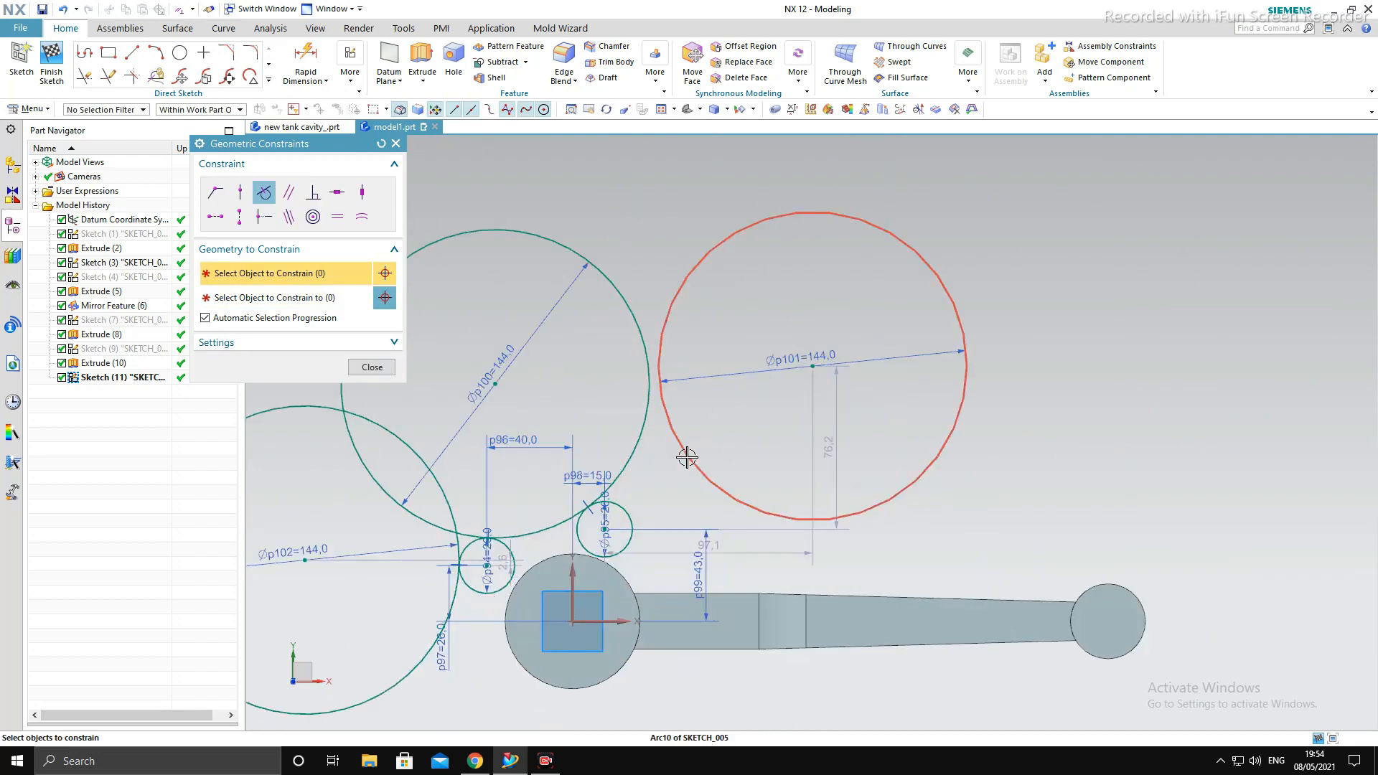
{"action": "left_click", "coordinate": [687, 458]}
{"action": "left_click", "coordinate": [708, 477]}
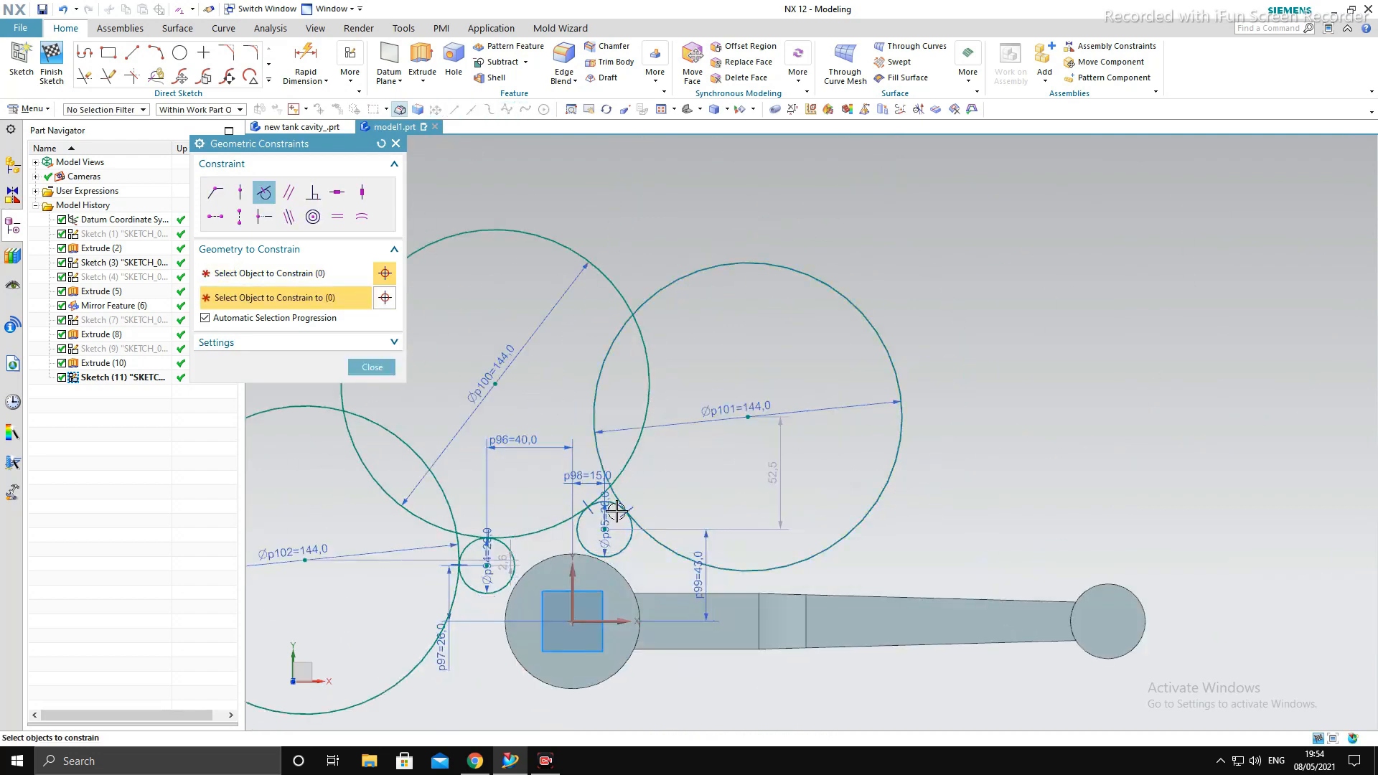
{"action": "scroll", "coordinate": [635, 507], "scroll_direction": "down", "scroll_amount": 2}
{"action": "scroll", "coordinate": [633, 525], "scroll_direction": "up", "scroll_amount": 4}
{"action": "key", "text": "Escape"}
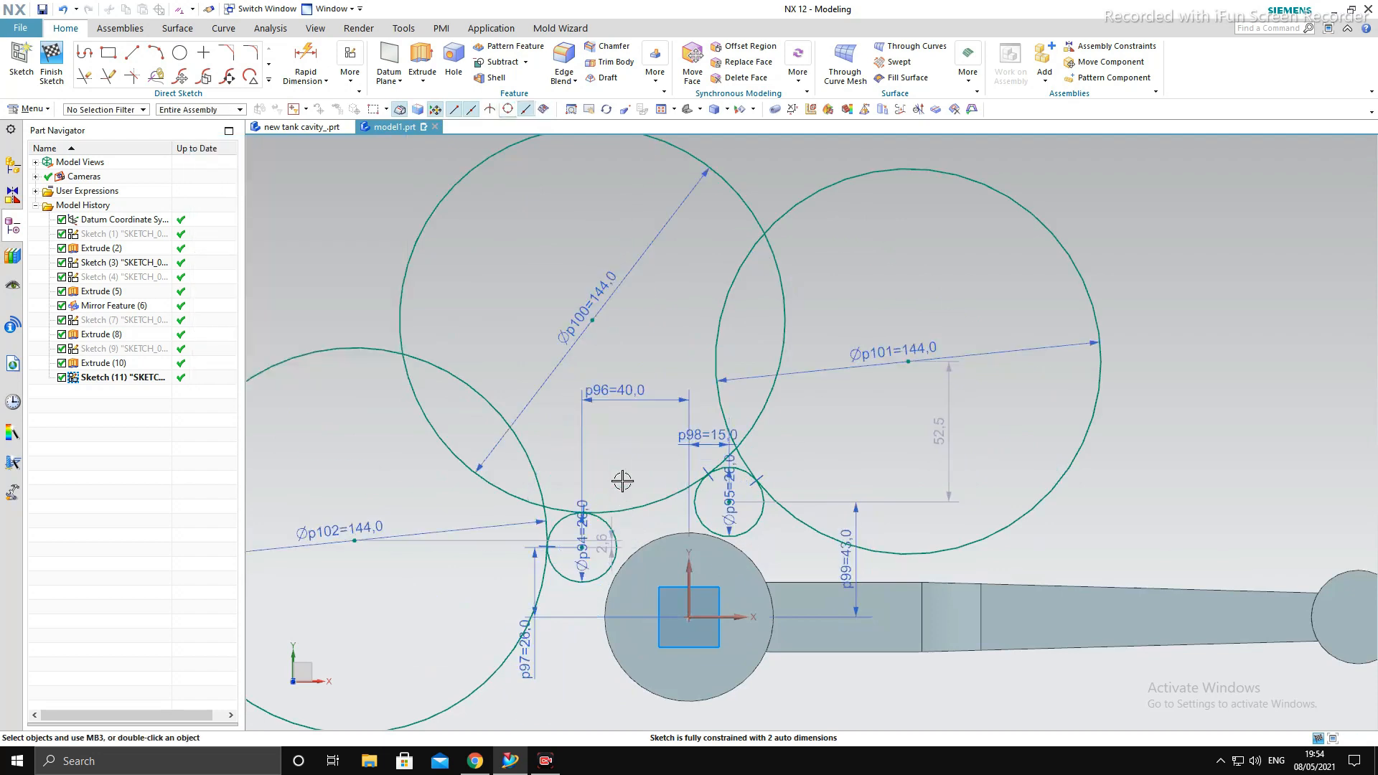
{"action": "scroll", "coordinate": [619, 470], "scroll_direction": "down", "scroll_amount": 6}
{"action": "scroll", "coordinate": [617, 468], "scroll_direction": "up", "scroll_amount": 5}
{"action": "scroll", "coordinate": [617, 467], "scroll_direction": "down", "scroll_amount": 6}
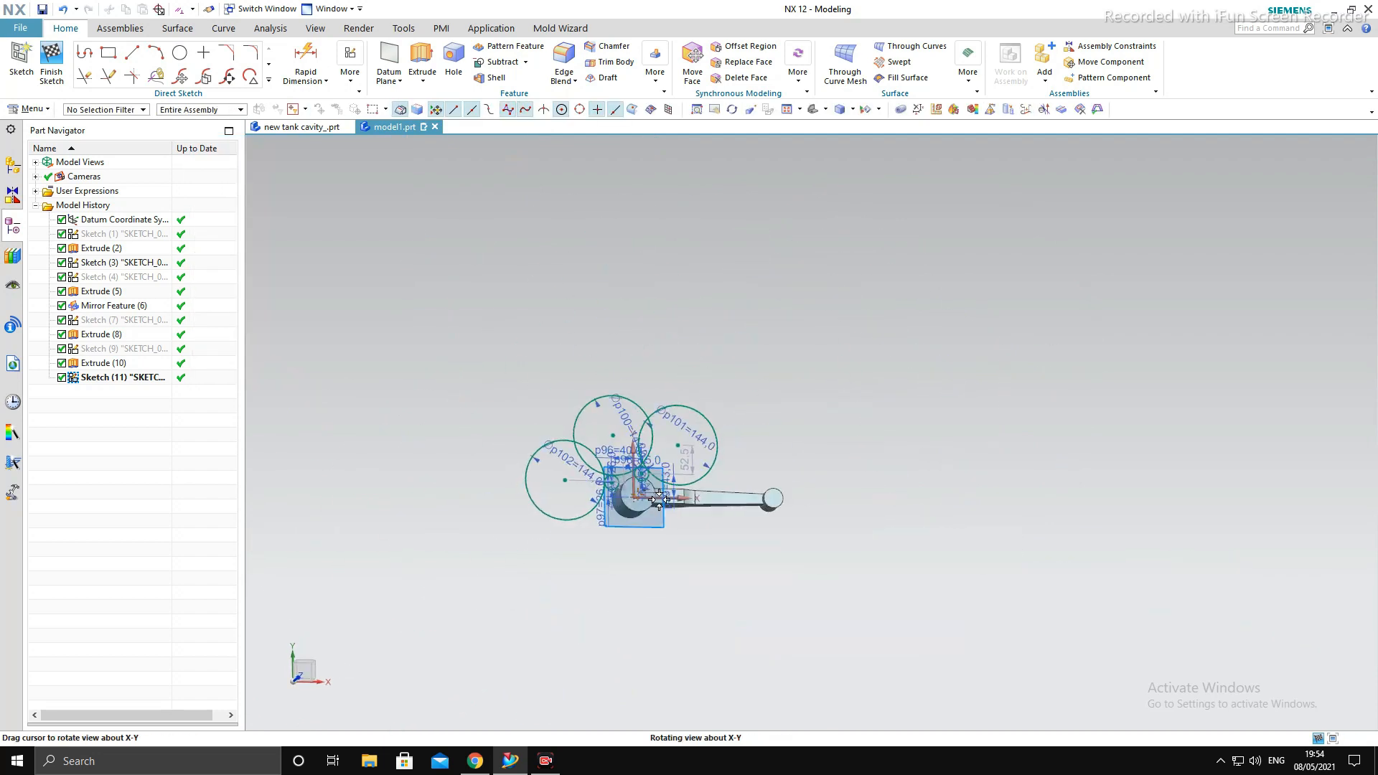
{"action": "scroll", "coordinate": [628, 477], "scroll_direction": "up", "scroll_amount": 5}
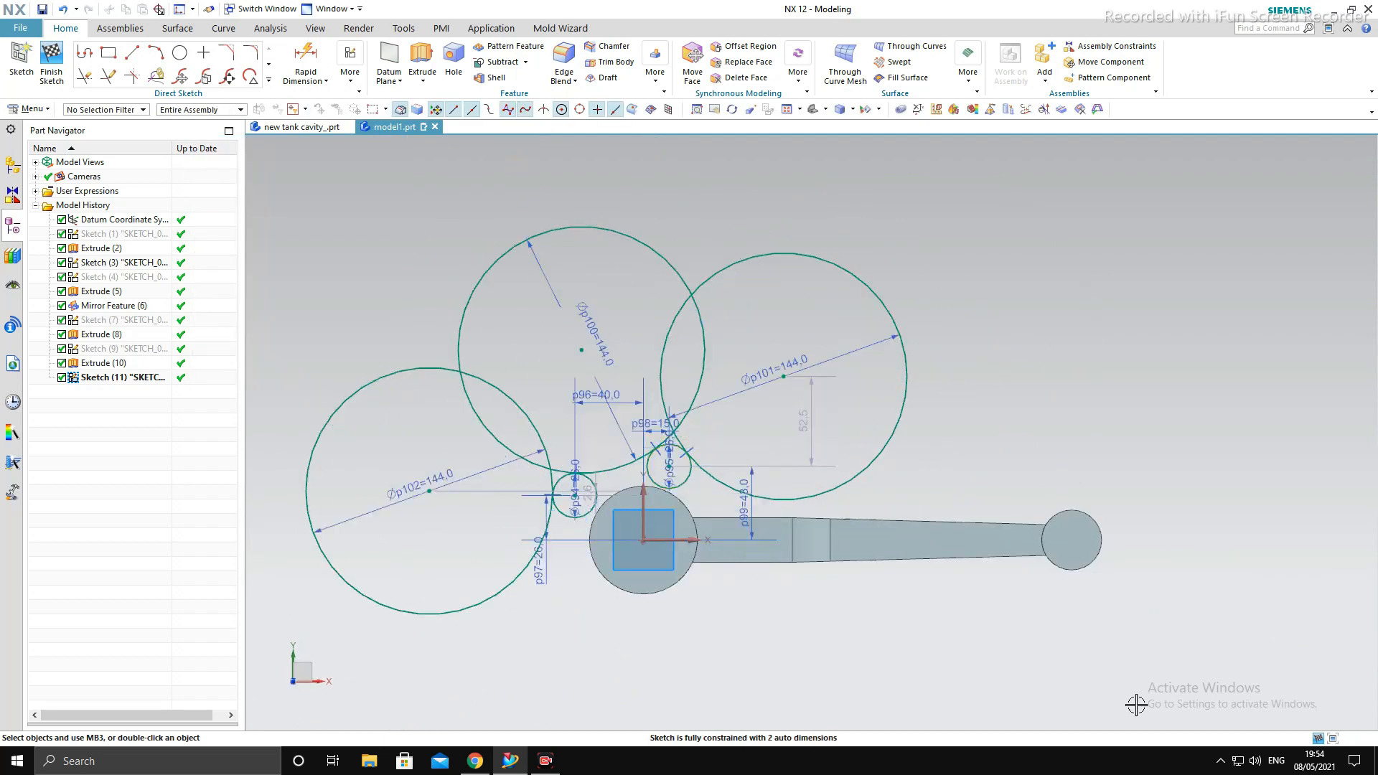
- Sketch a vertical line across the rod shank, from its lower to its upper edge, where the straight section meets the blend
{"action": "left_click", "coordinate": [132, 52]}
{"action": "scroll", "coordinate": [811, 533], "scroll_direction": "up", "scroll_amount": 4}
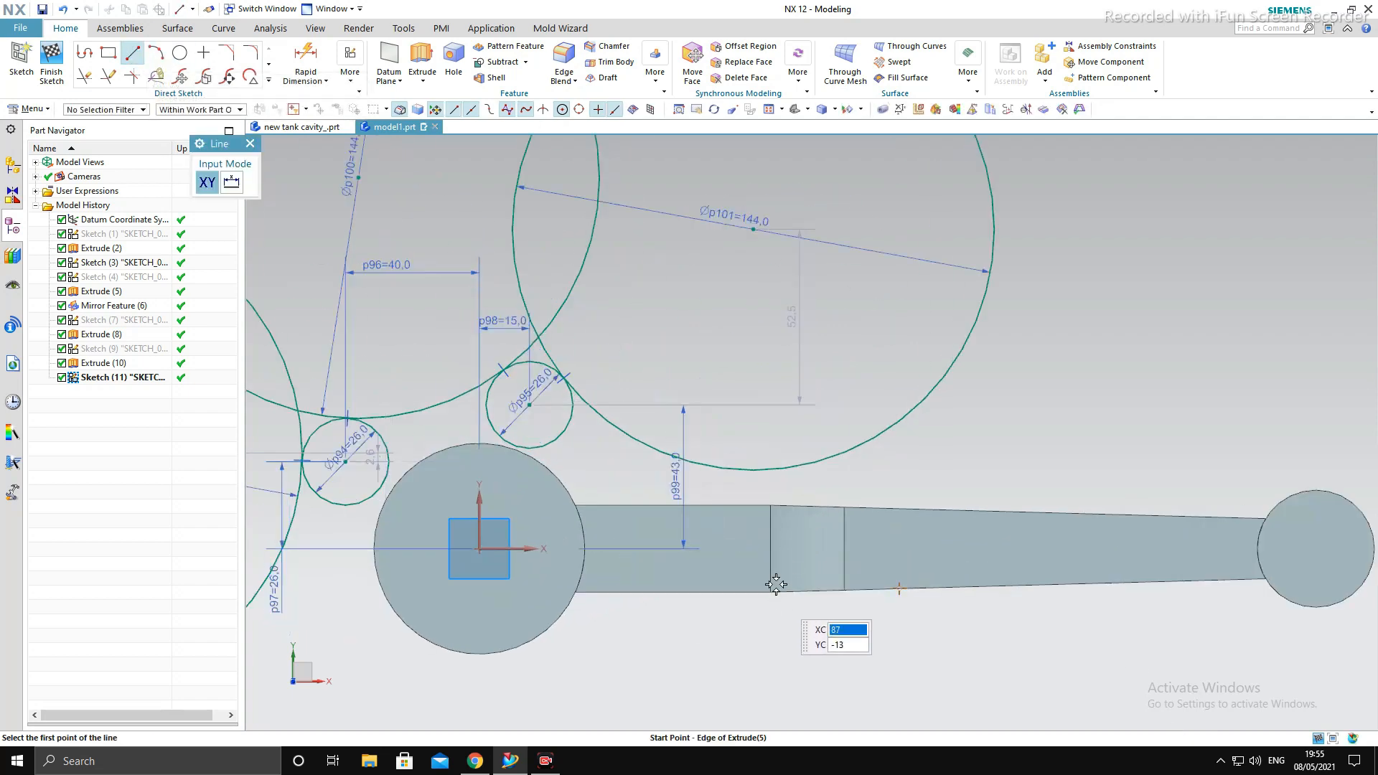
{"action": "left_click", "coordinate": [770, 591]}
{"action": "left_click", "coordinate": [769, 504]}
{"action": "scroll", "coordinate": [782, 472], "scroll_direction": "up", "scroll_amount": 1}
{"action": "scroll", "coordinate": [784, 473], "scroll_direction": "up", "scroll_amount": 3}
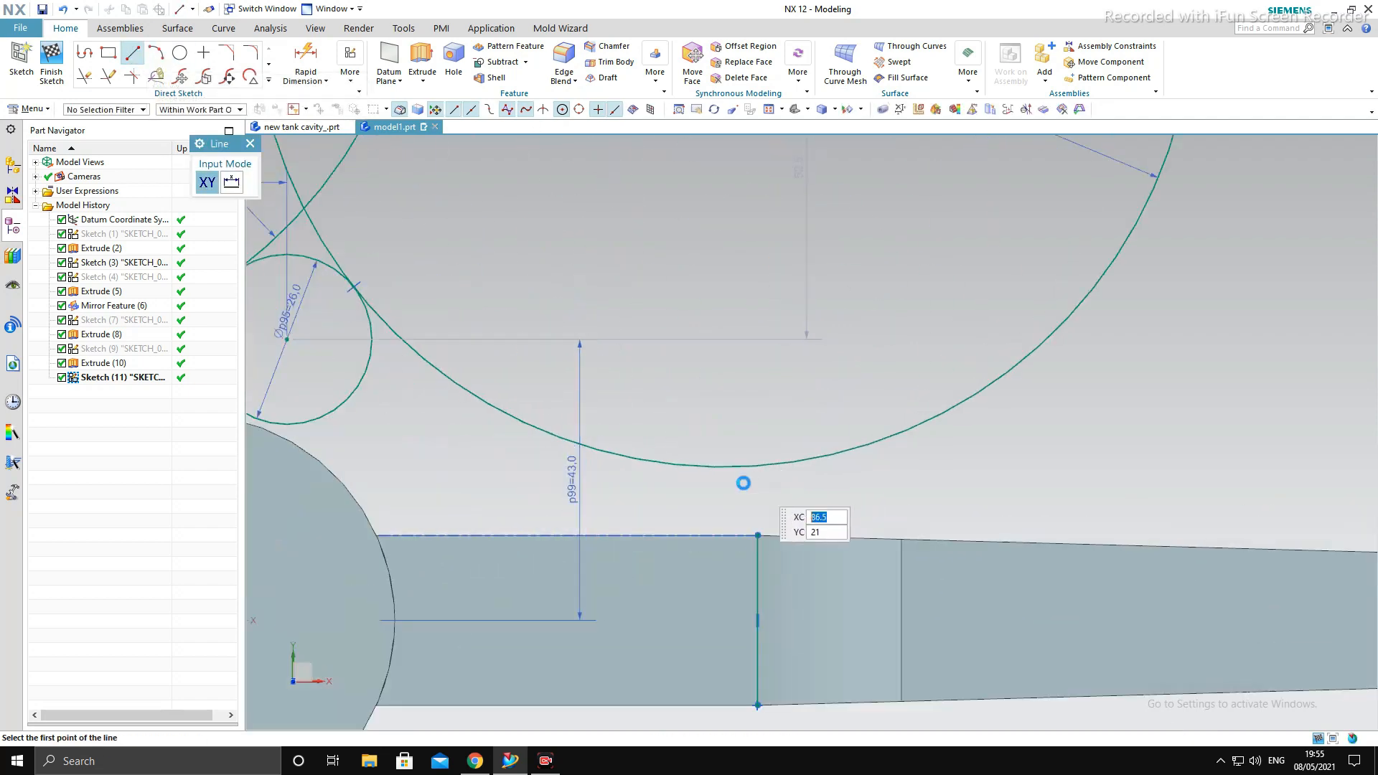
{"action": "key", "text": "Escape"}
- Apply a Point on Curve constraint so the right 144 mm circle passes through the upper endpoint of the vertical line across the shank
{"action": "key", "text": "c"}
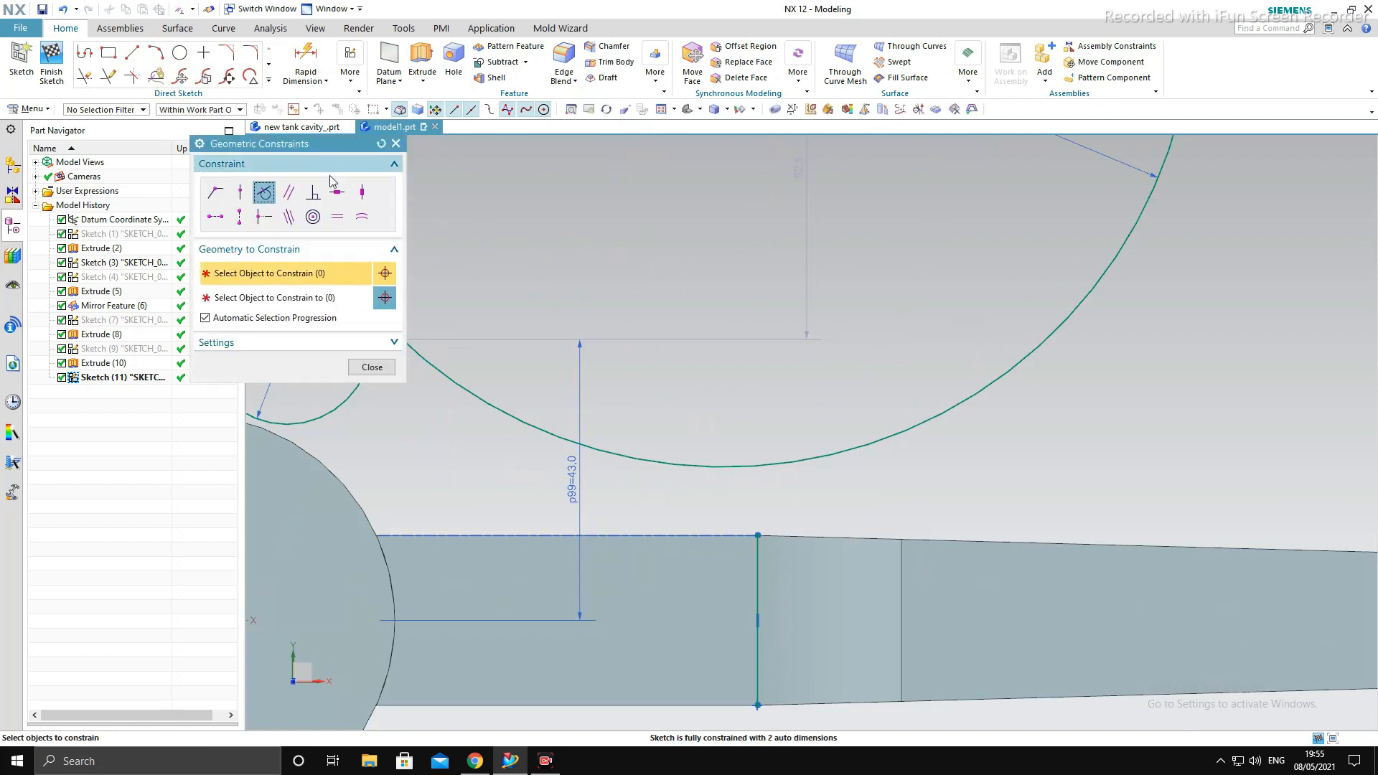
{"action": "left_click", "coordinate": [240, 192]}
{"action": "left_click", "coordinate": [903, 435]}
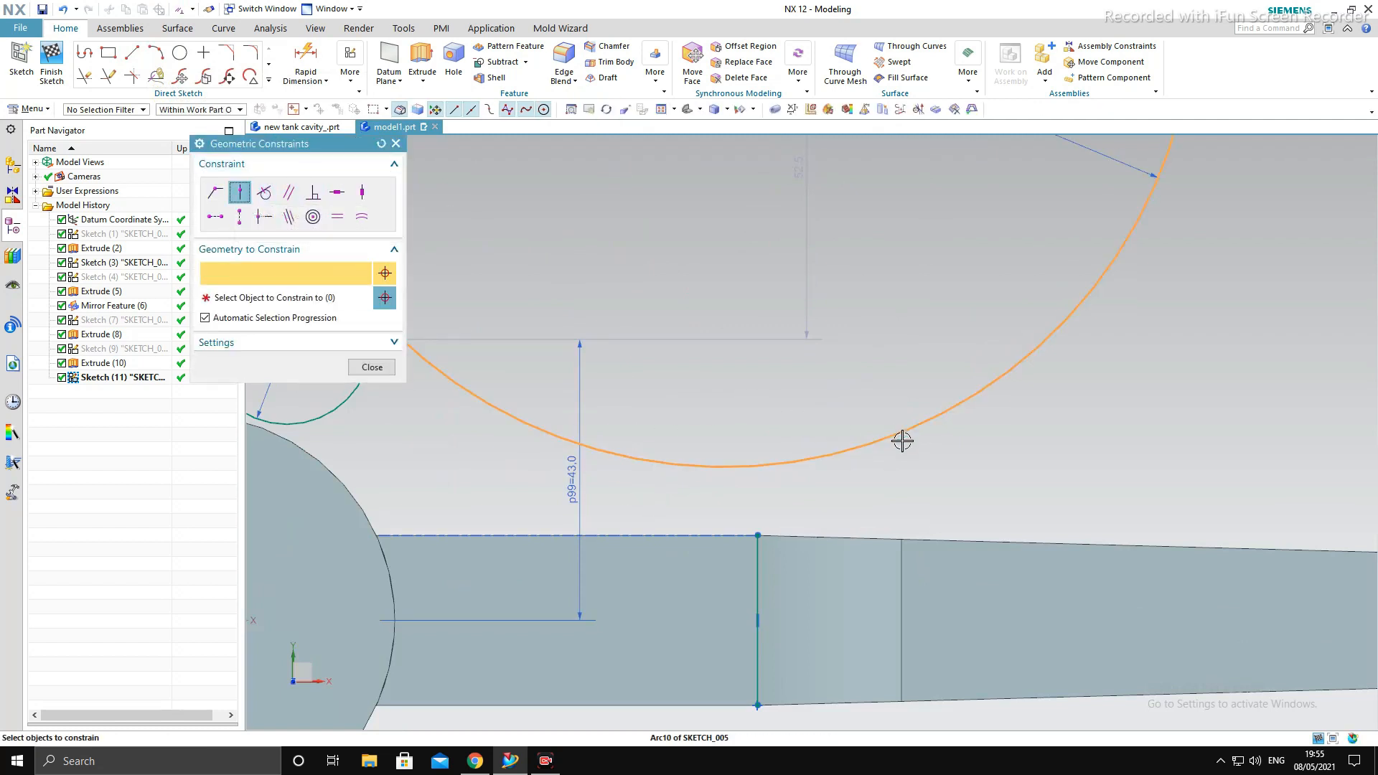
{"action": "left_click", "coordinate": [760, 533]}
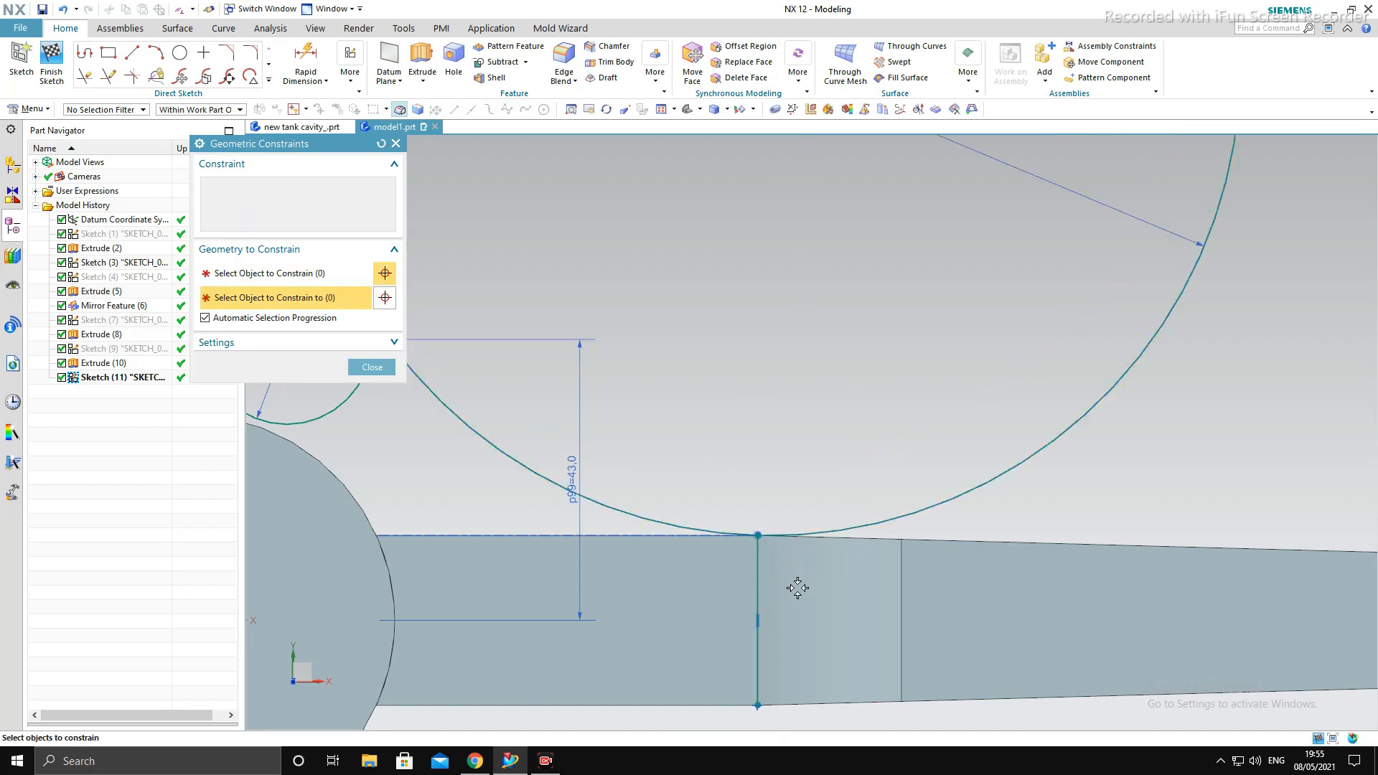
{"action": "scroll", "coordinate": [786, 488], "scroll_direction": "down", "scroll_amount": 2}
{"action": "key", "text": "Escape"}
{"action": "scroll", "coordinate": [669, 477], "scroll_direction": "down", "scroll_amount": 4}
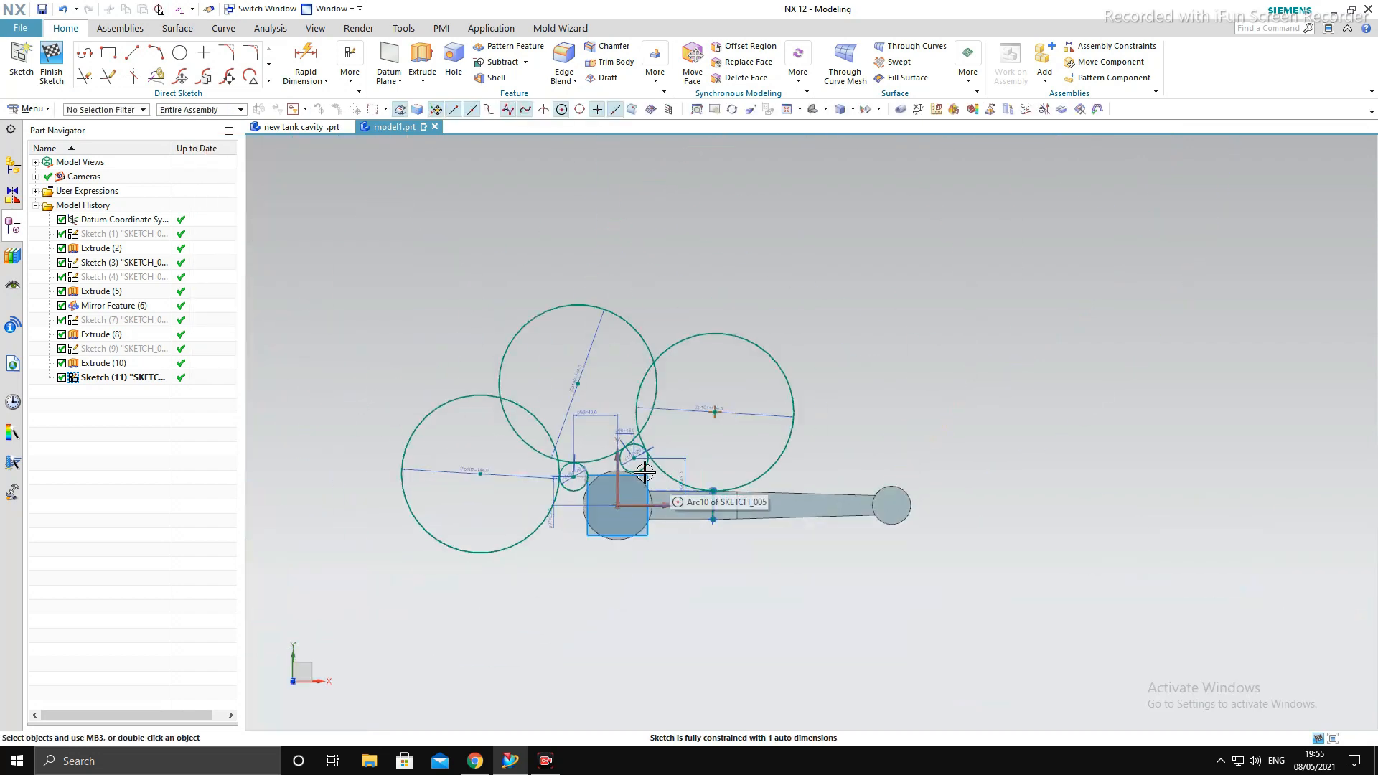
{"action": "scroll", "coordinate": [724, 472], "scroll_direction": "up", "scroll_amount": 4}
{"action": "scroll", "coordinate": [842, 456], "scroll_direction": "down", "scroll_amount": 3}
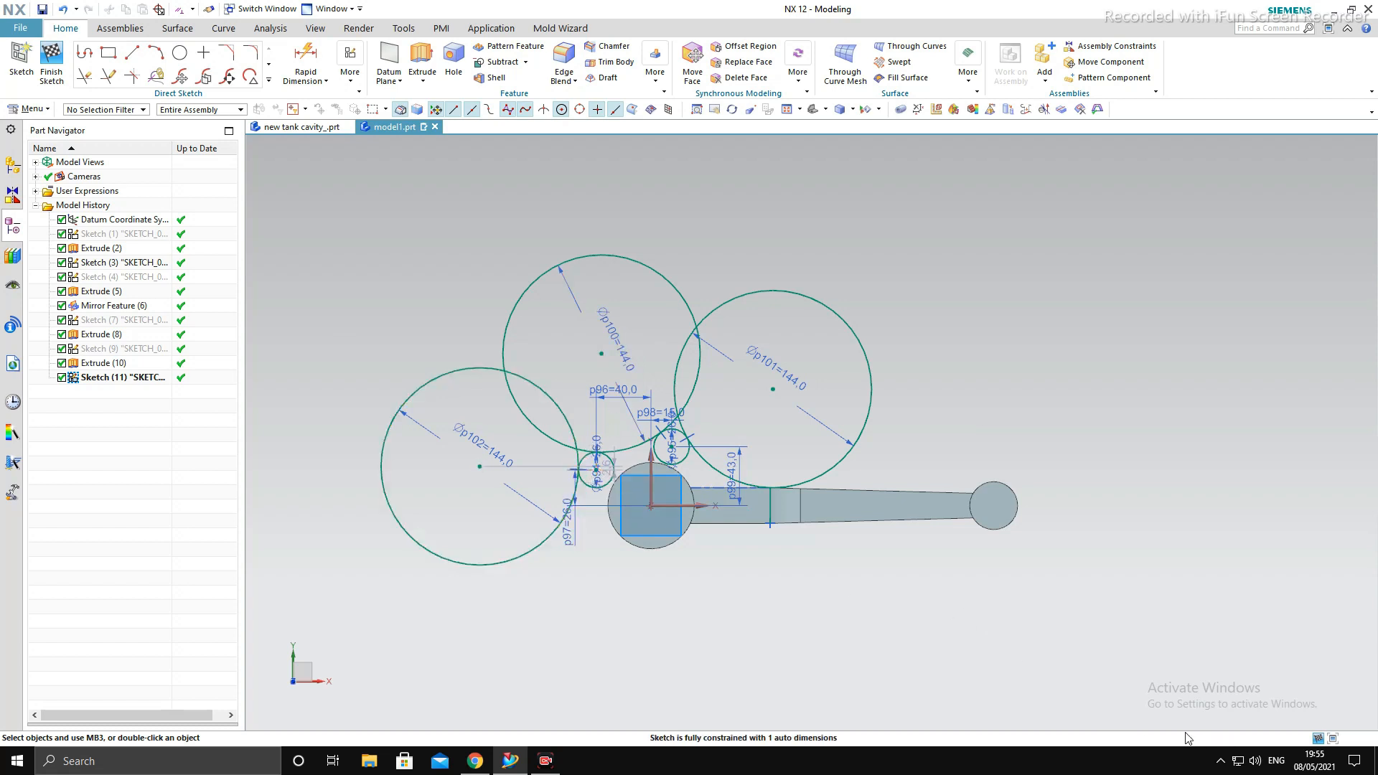
- Quick Trim the outer portions of the right and middle 144 mm circles, leaving only the arcs near the two 26 mm circles
{"action": "left_click", "coordinate": [84, 76]}
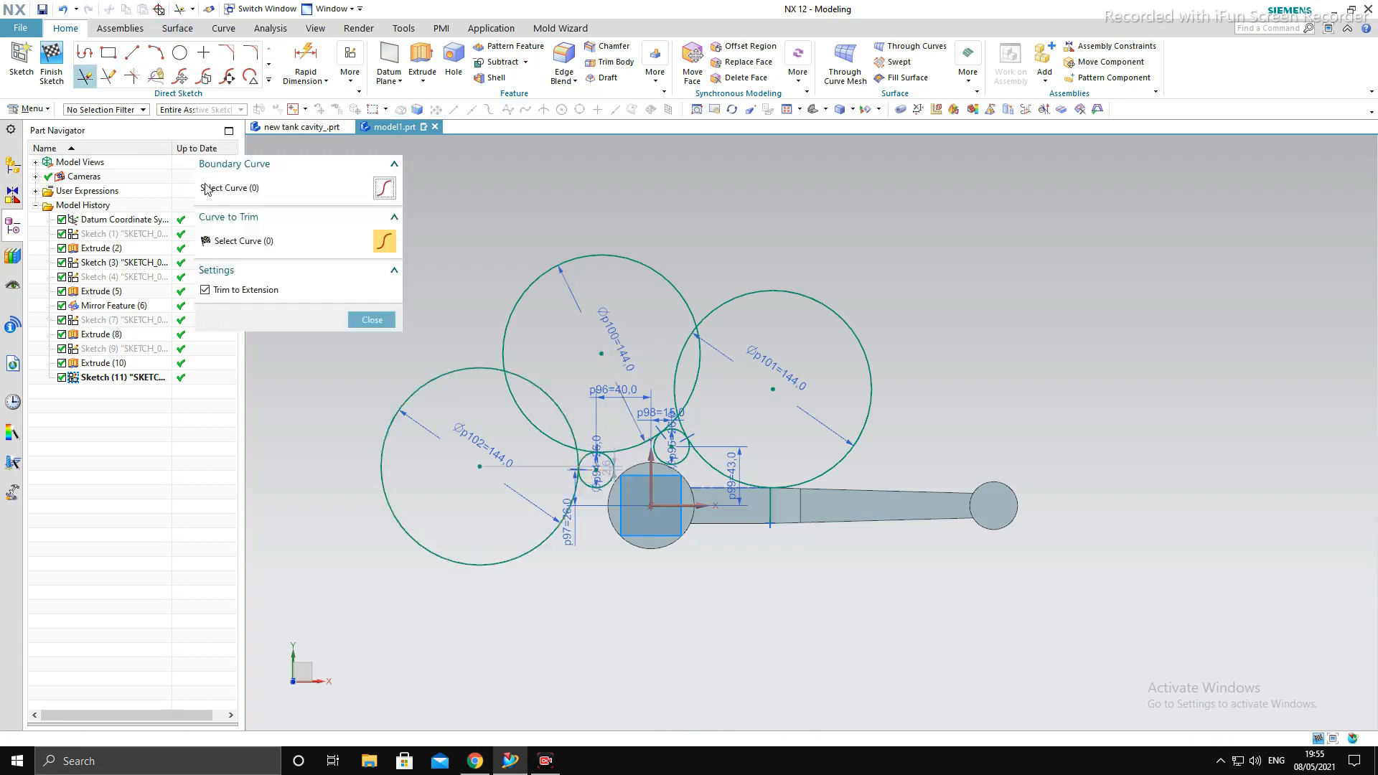
{"action": "left_click", "coordinate": [866, 425]}
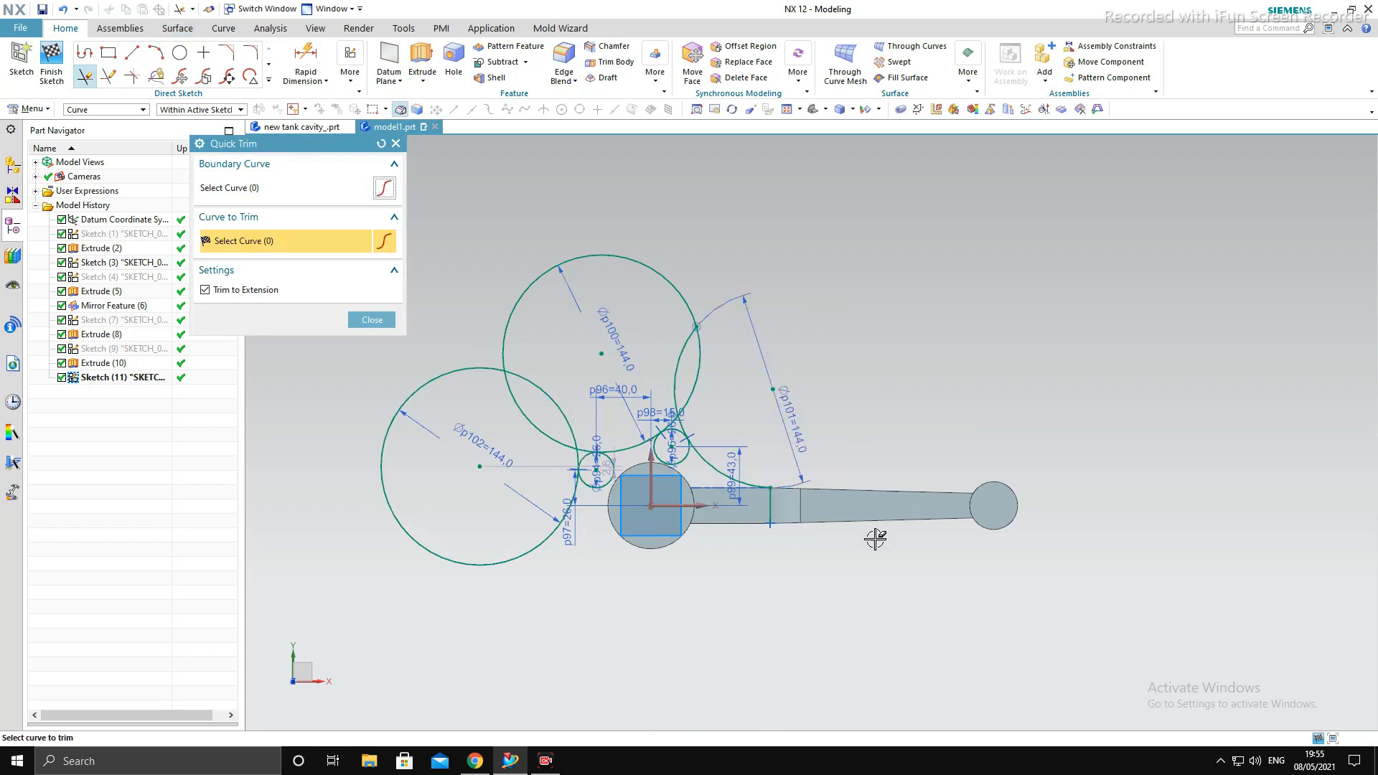
{"action": "left_click", "coordinate": [675, 299]}
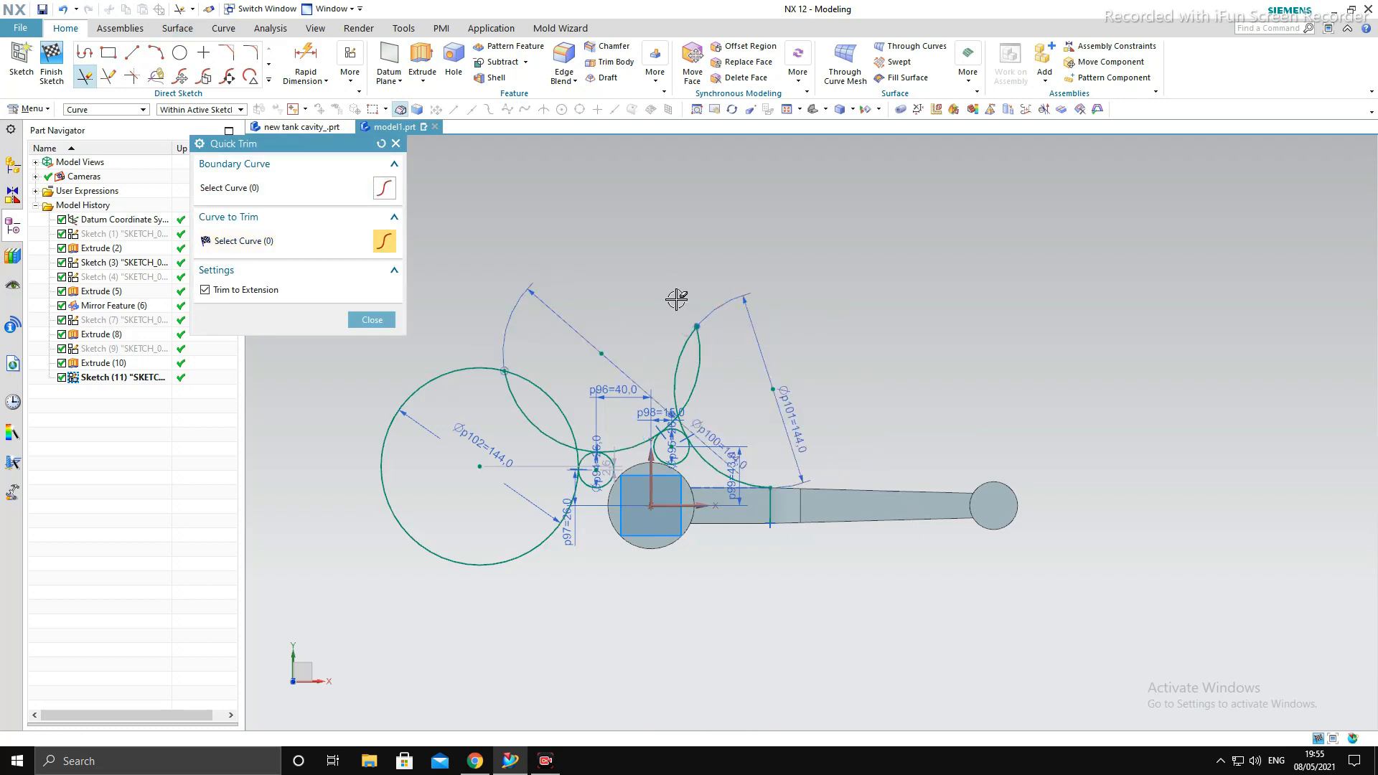
{"action": "left_click", "coordinate": [697, 349]}
{"action": "scroll", "coordinate": [522, 433], "scroll_direction": "up", "scroll_amount": 4}
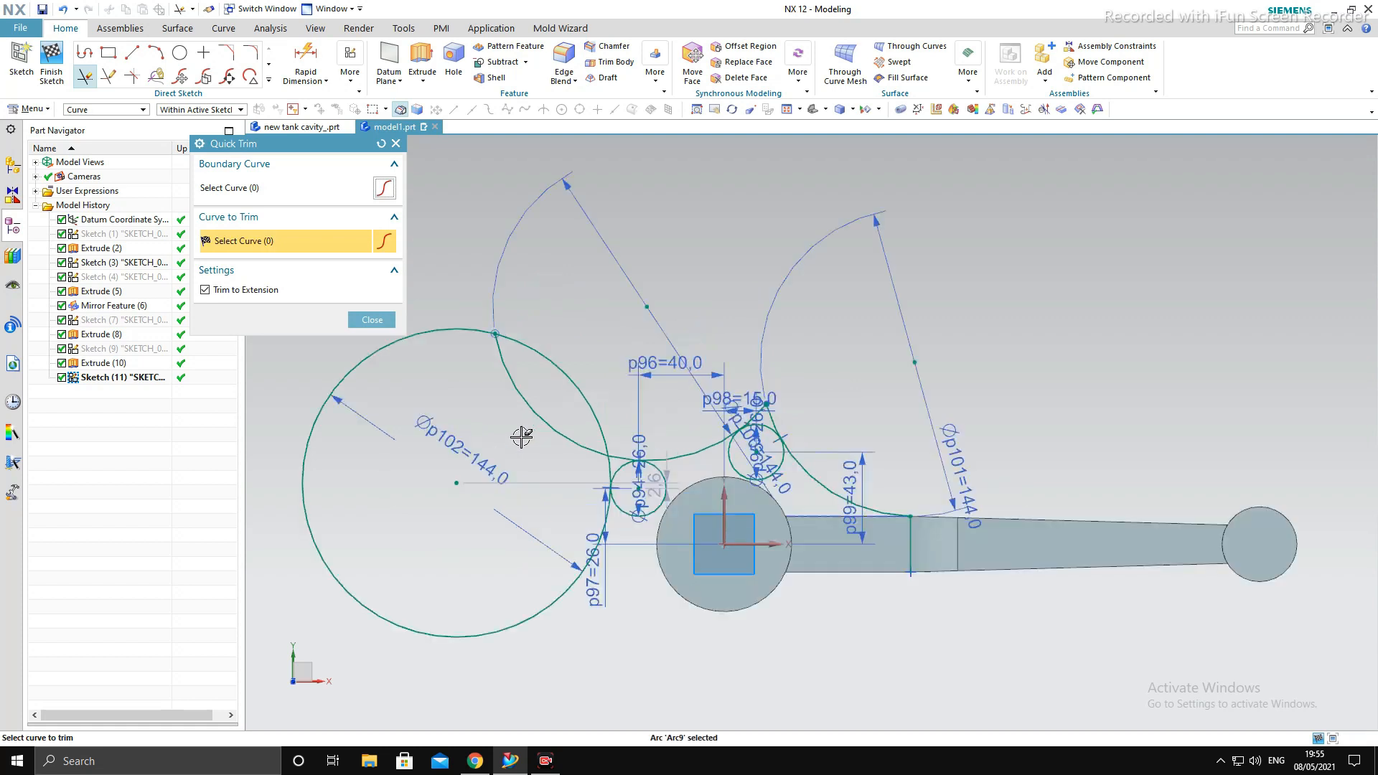
{"action": "left_click", "coordinate": [532, 395]}
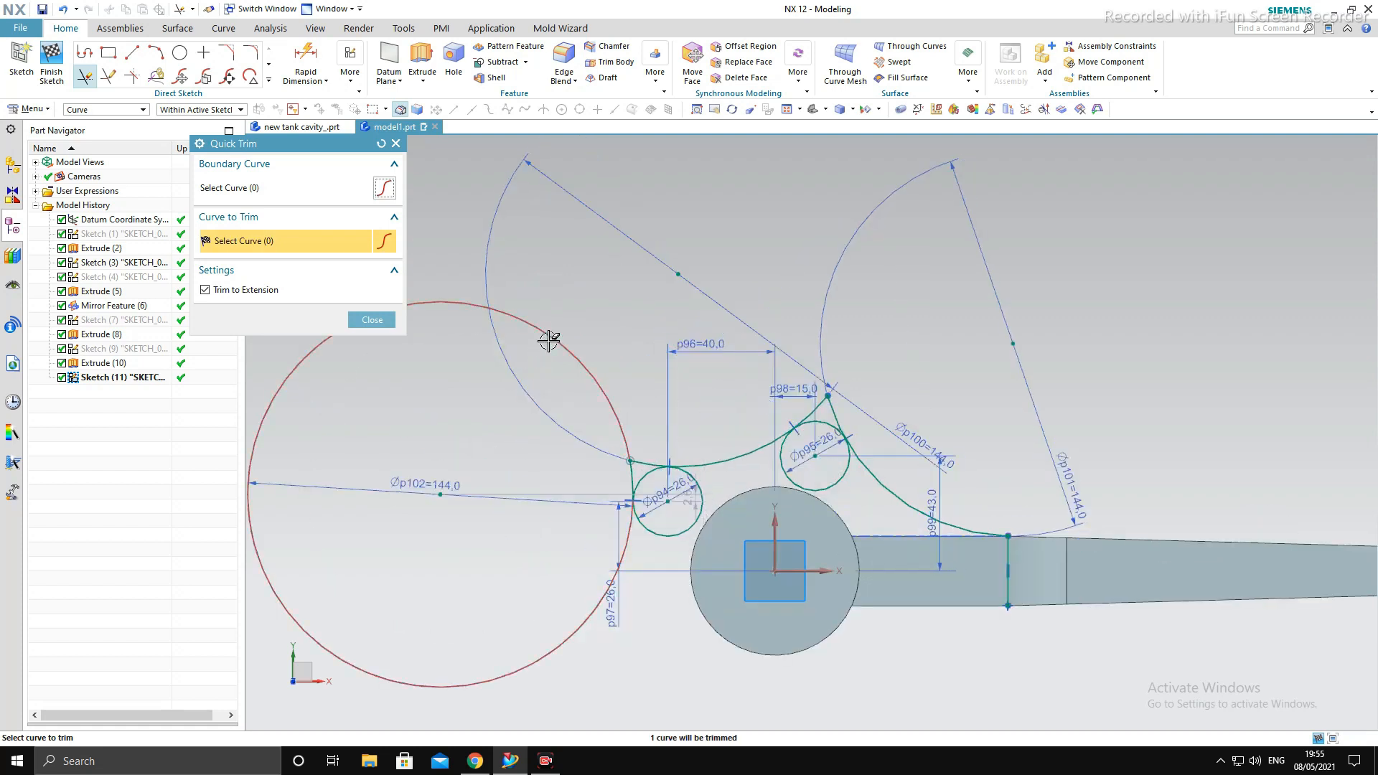
- Try trimming away the outer part of the left 144 mm circle, and undo that trim
{"action": "left_click", "coordinate": [548, 342]}
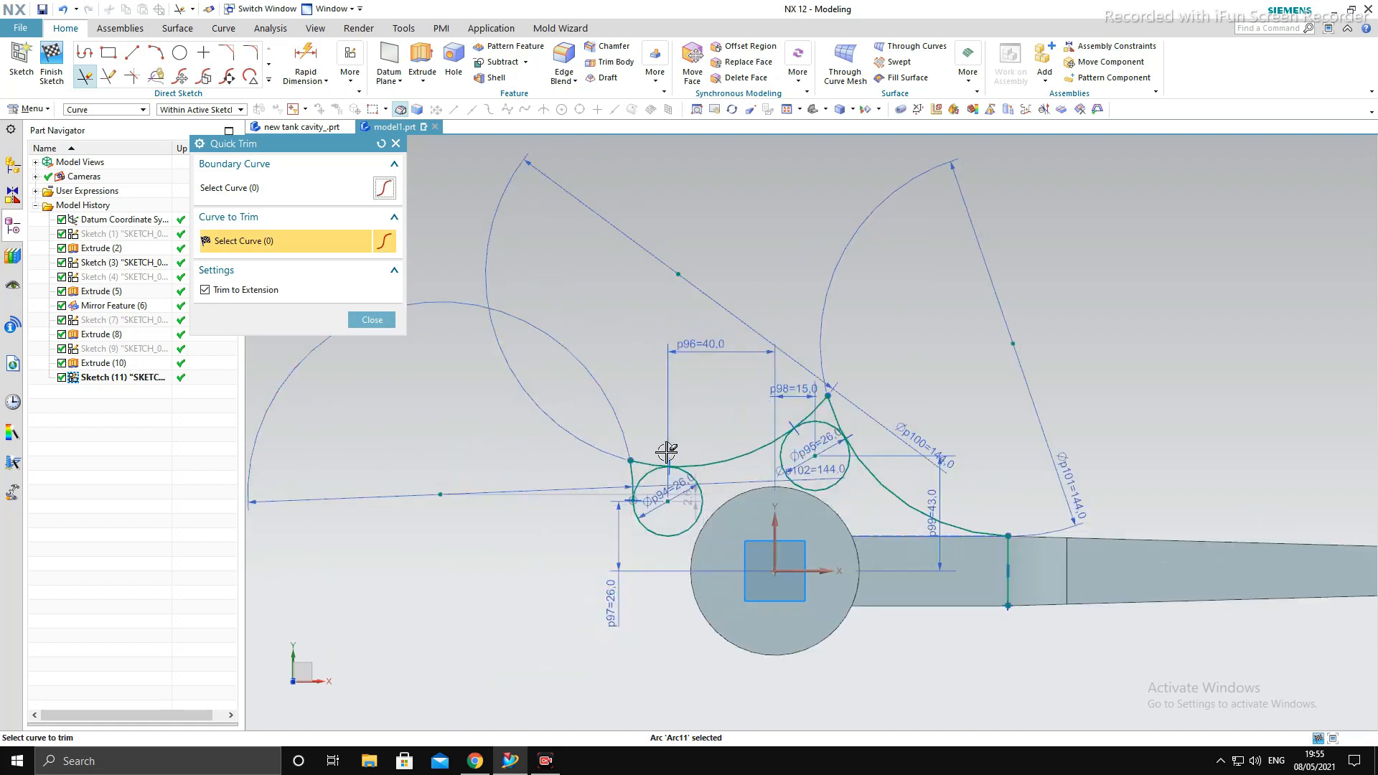
{"action": "key", "text": "ctrl+z"}
{"action": "scroll", "coordinate": [686, 445], "scroll_direction": "down", "scroll_amount": 3}
{"action": "scroll", "coordinate": [649, 469], "scroll_direction": "up", "scroll_amount": 4}
{"action": "key", "text": "Escape"}
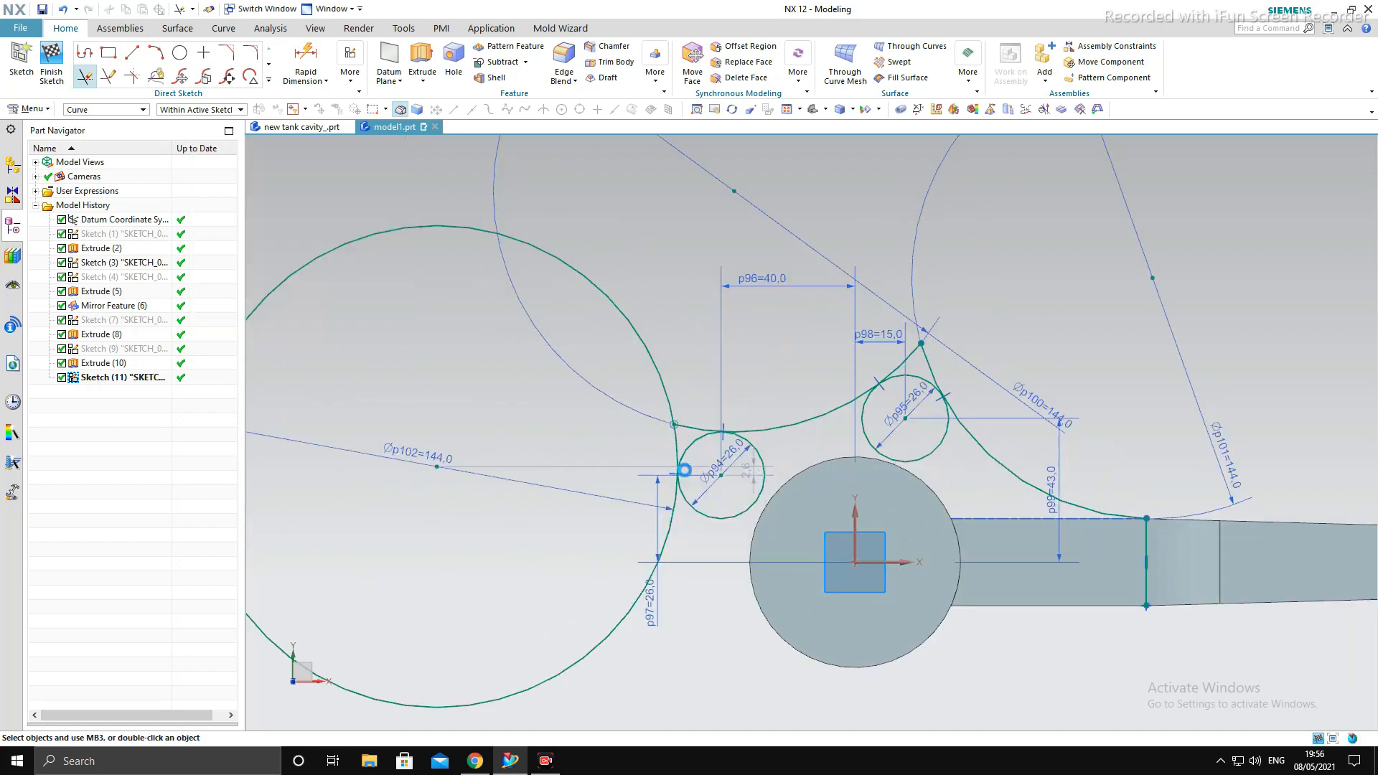
{"action": "scroll", "coordinate": [794, 387], "scroll_direction": "down", "scroll_amount": 4}
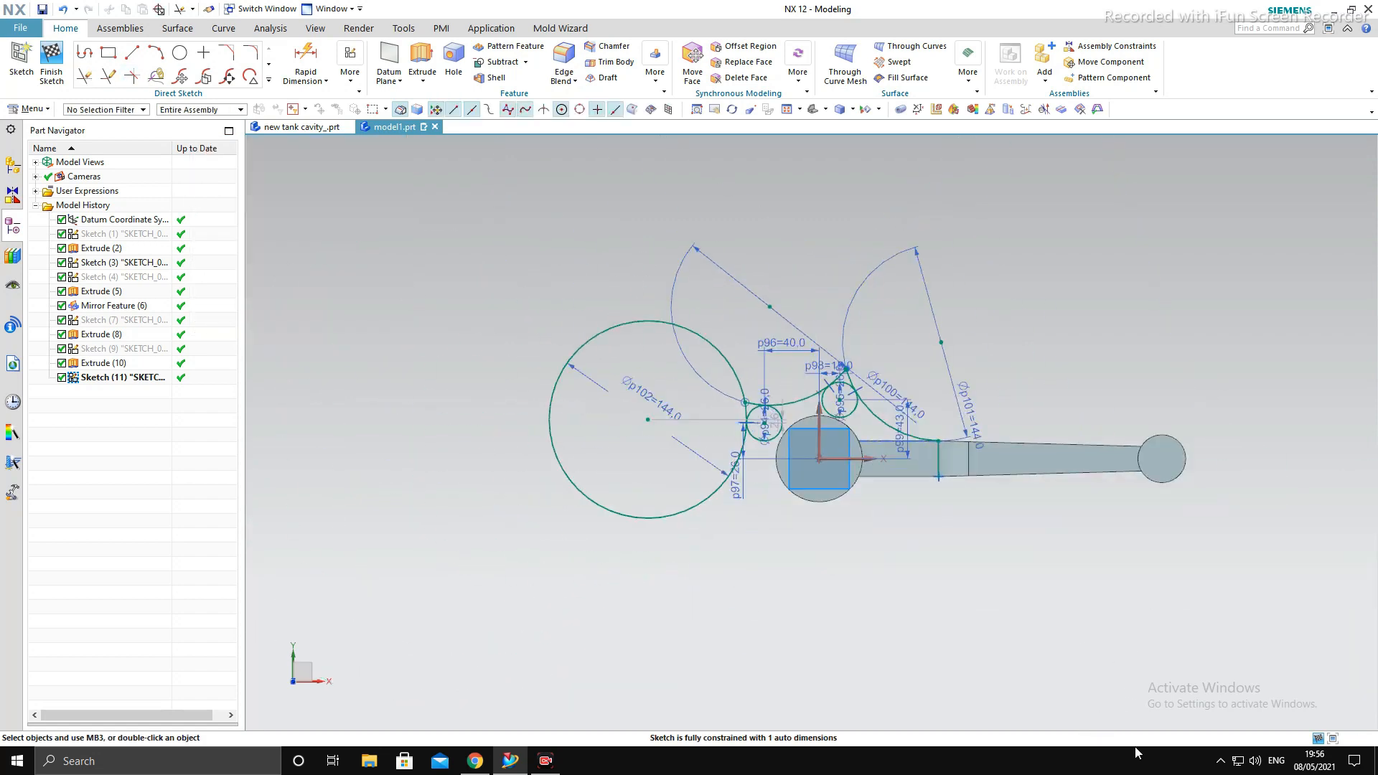
- Trim the overhanging ends of the 144 mm arcs above the upper 26 mm circle, along with that circle's lower arc
{"action": "key", "text": "t"}
{"action": "scroll", "coordinate": [773, 382], "scroll_direction": "up", "scroll_amount": 5}
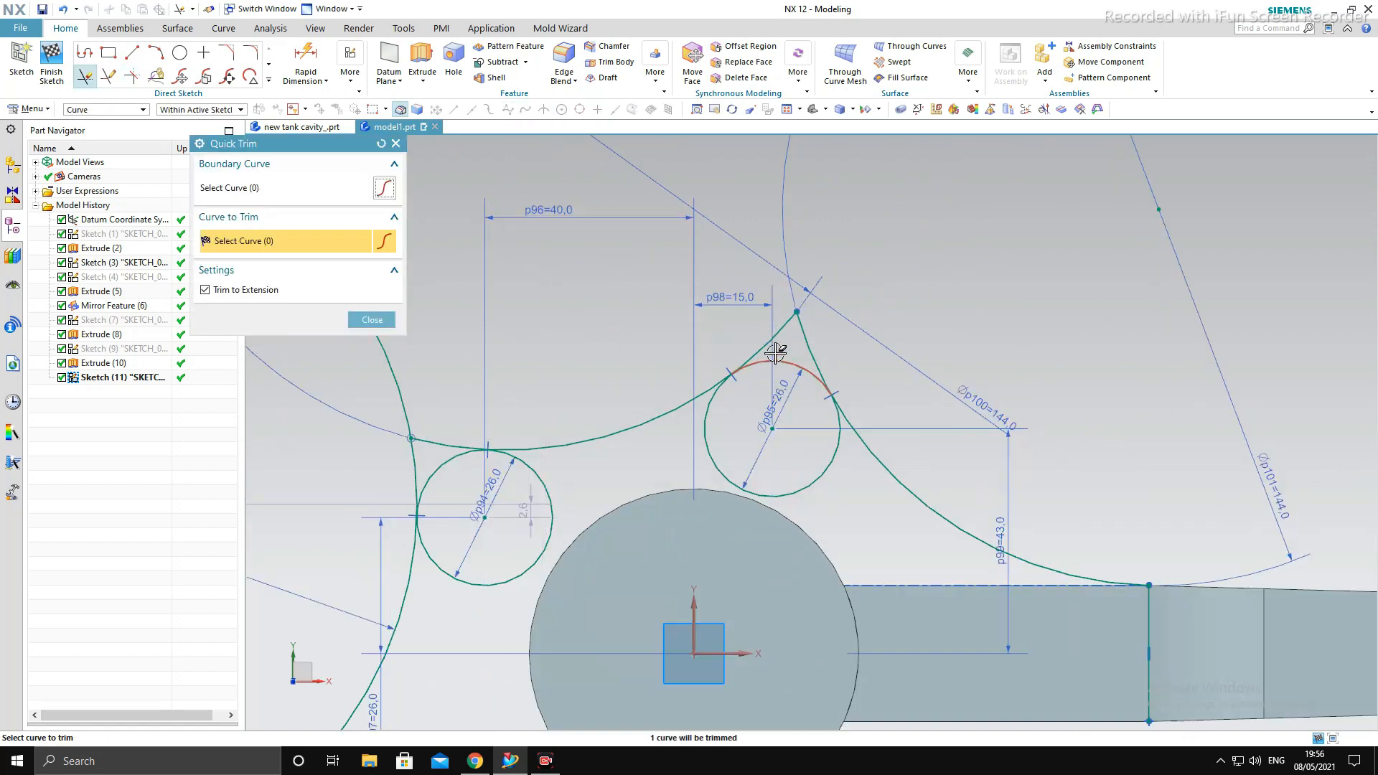
{"action": "left_click", "coordinate": [774, 335]}
{"action": "left_click", "coordinate": [802, 345]}
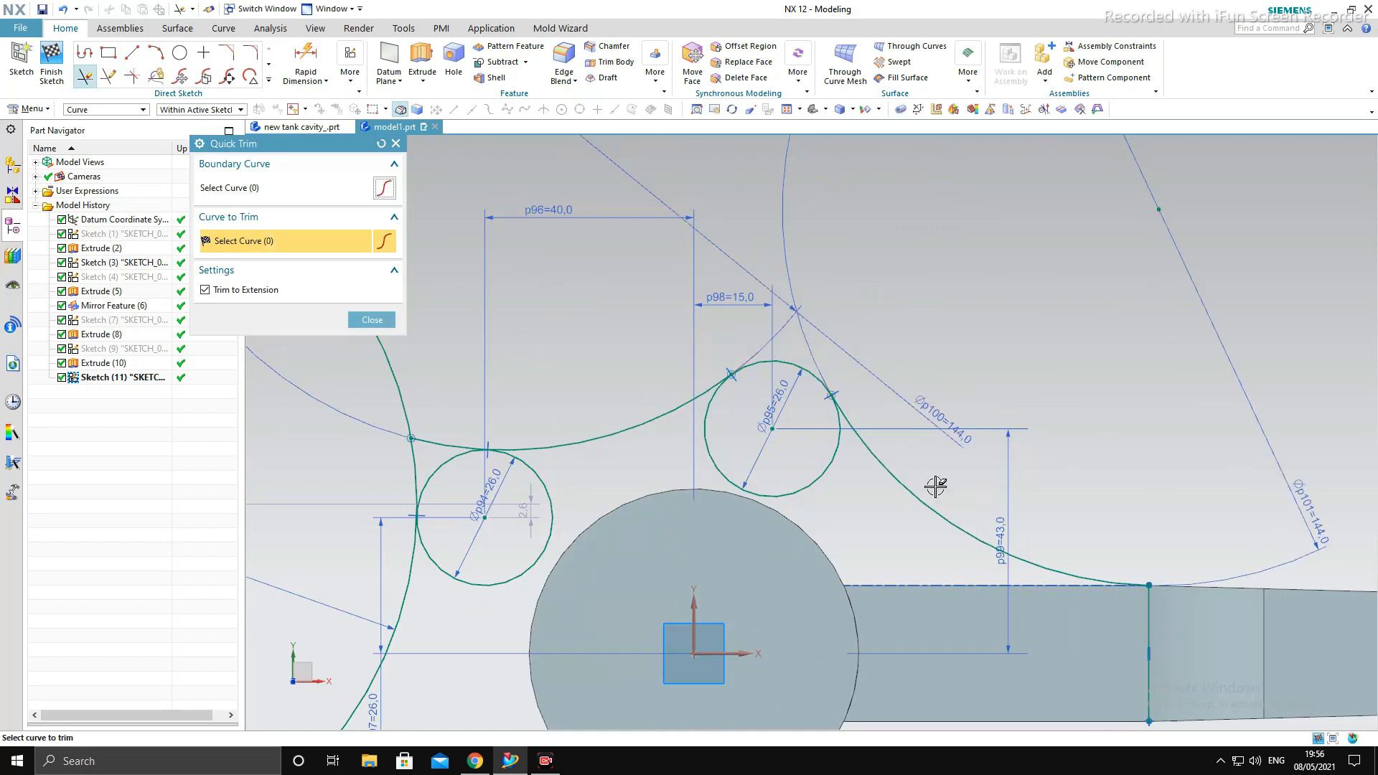
{"action": "left_click", "coordinate": [805, 481]}
{"action": "scroll", "coordinate": [926, 404], "scroll_direction": "down", "scroll_amount": 3}
{"action": "scroll", "coordinate": [726, 412], "scroll_direction": "up", "scroll_amount": 3}
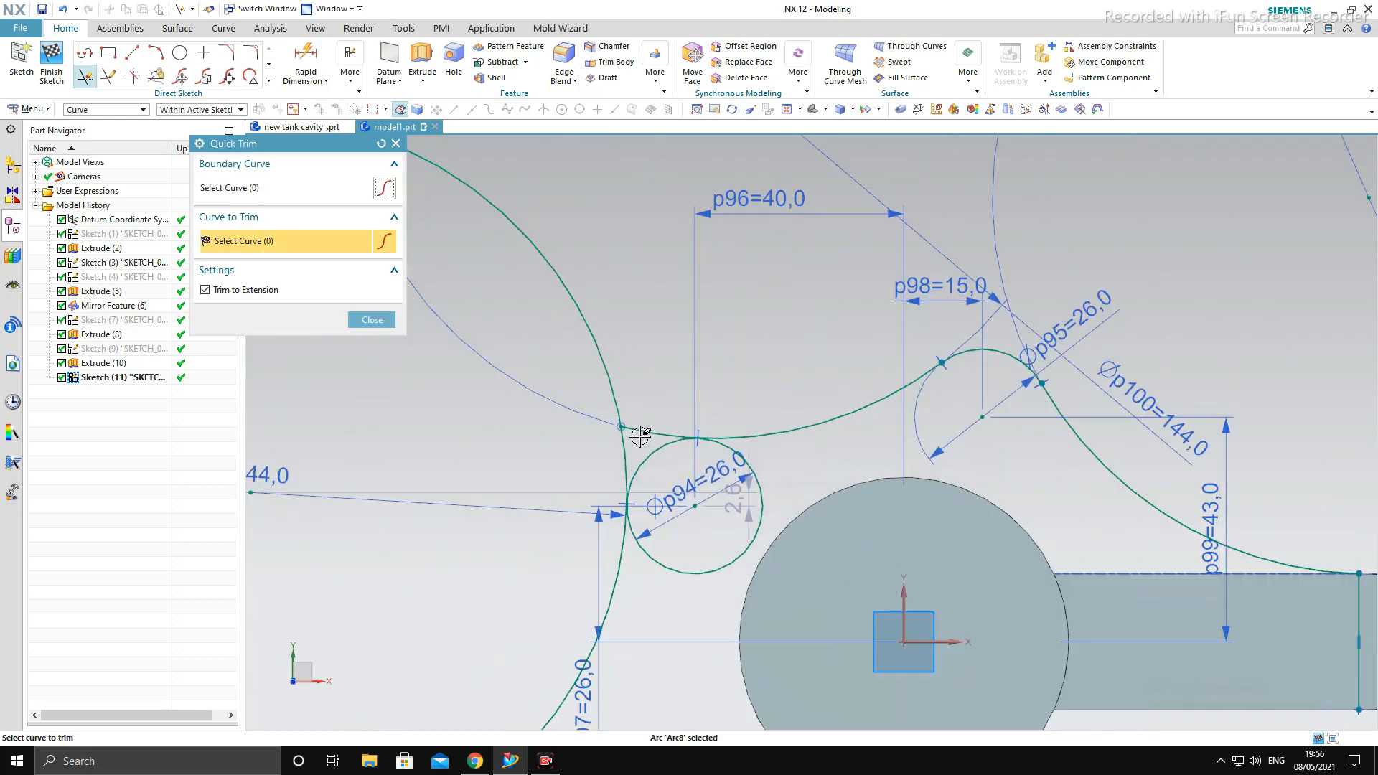
- With Trim to Extension off, trim the left 26 mm circle's inner arc and the middle 144 mm arc's overhang beyond their tangent point
{"action": "left_click", "coordinate": [617, 394]}
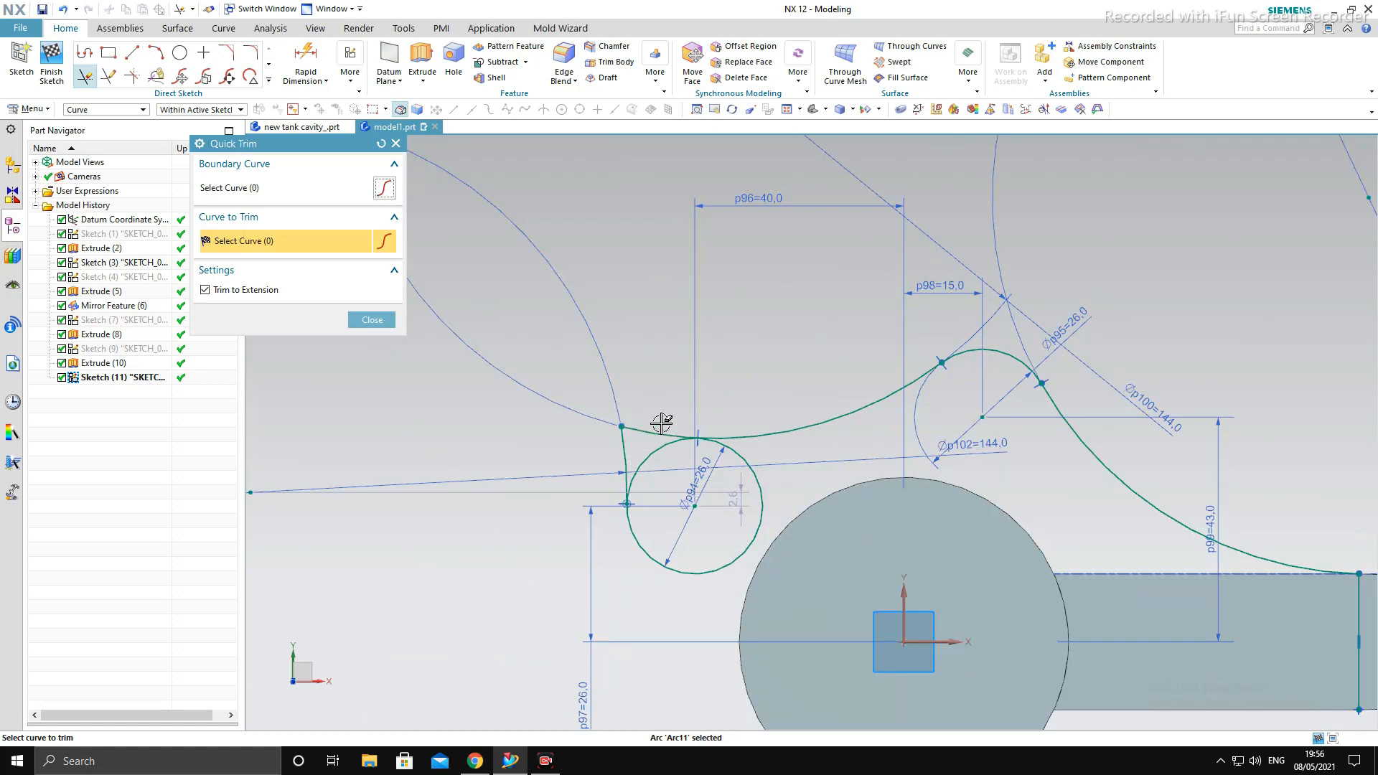
{"action": "key", "text": "ctrl+z"}
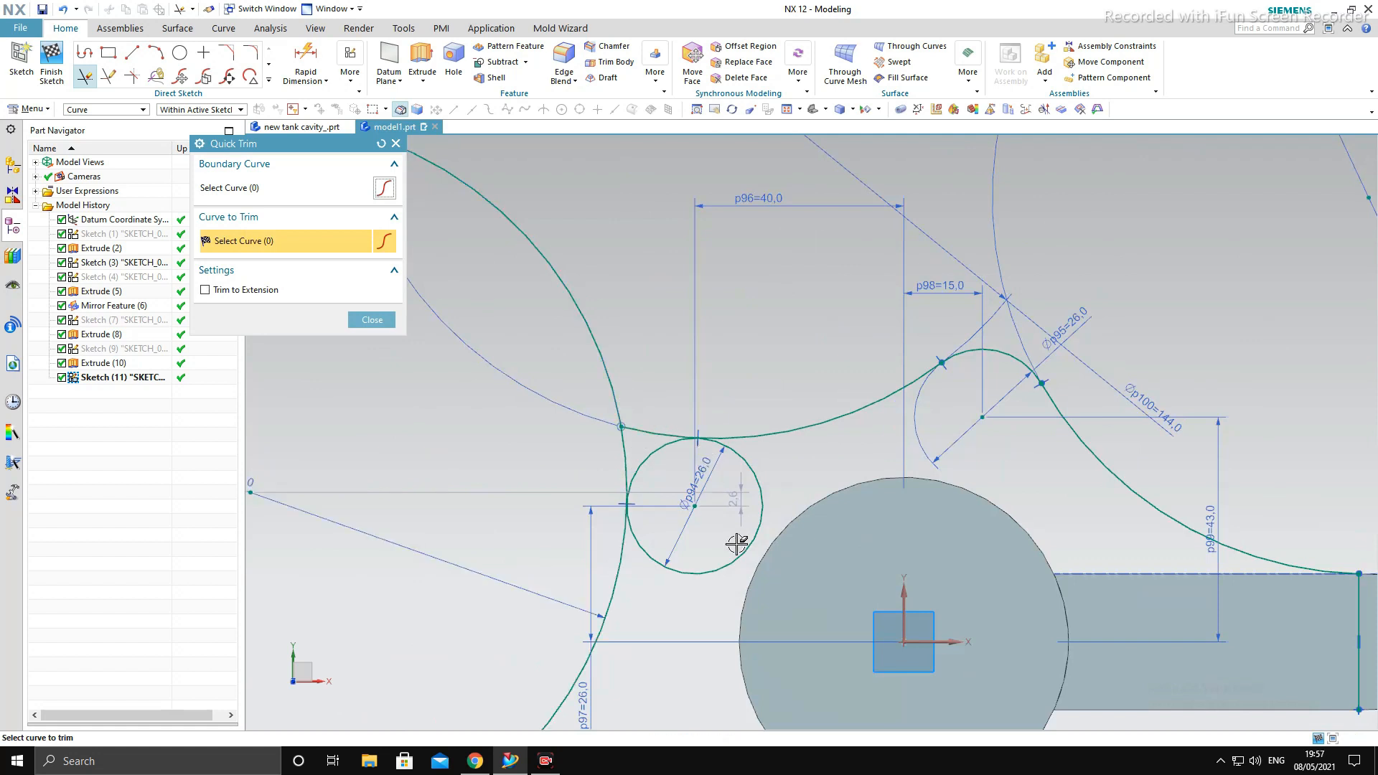
{"action": "left_click", "coordinate": [760, 509]}
{"action": "left_click", "coordinate": [640, 432]}
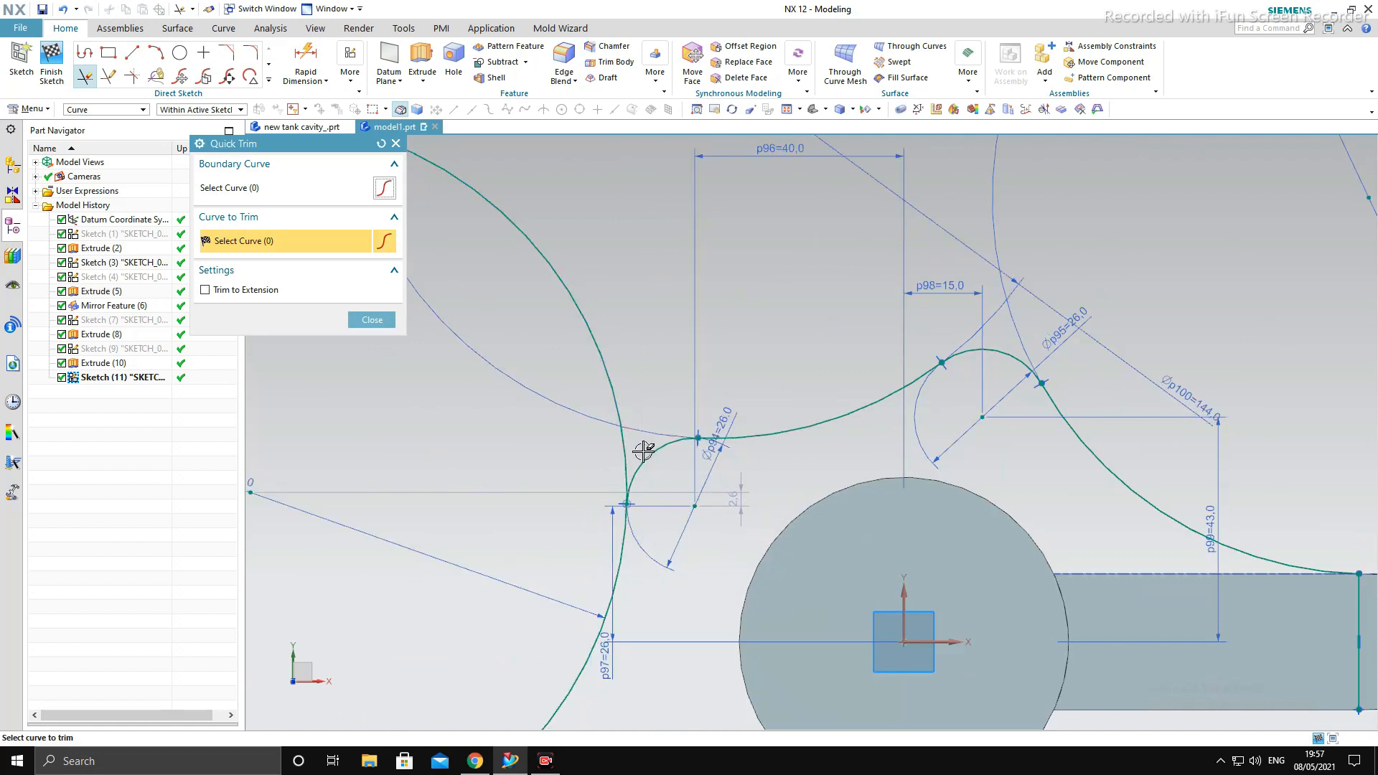
{"action": "scroll", "coordinate": [632, 431], "scroll_direction": "down", "scroll_amount": 3}
{"action": "scroll", "coordinate": [801, 399], "scroll_direction": "up", "scroll_amount": 5}
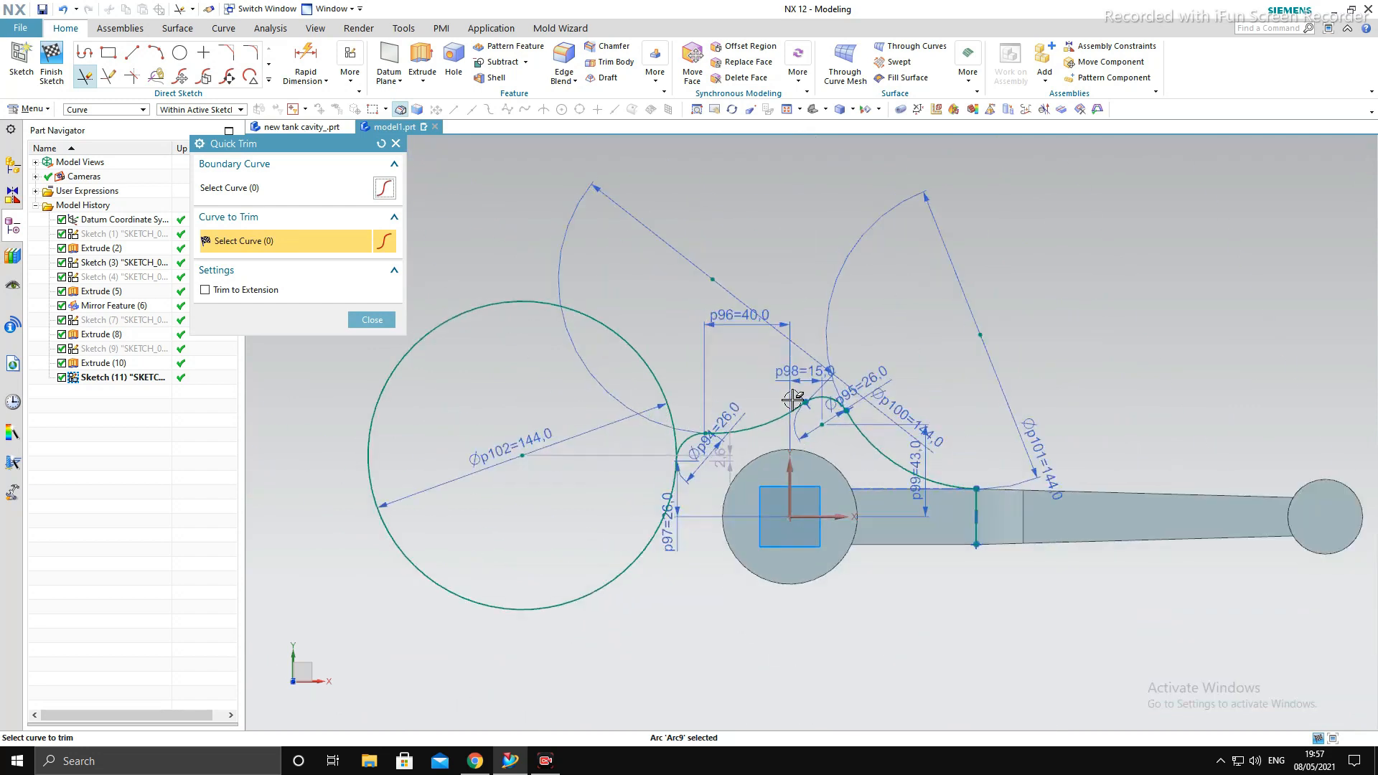
{"action": "middle_click", "coordinate": [806, 402]}
{"action": "scroll", "coordinate": [789, 399], "scroll_direction": "down", "scroll_amount": 3}
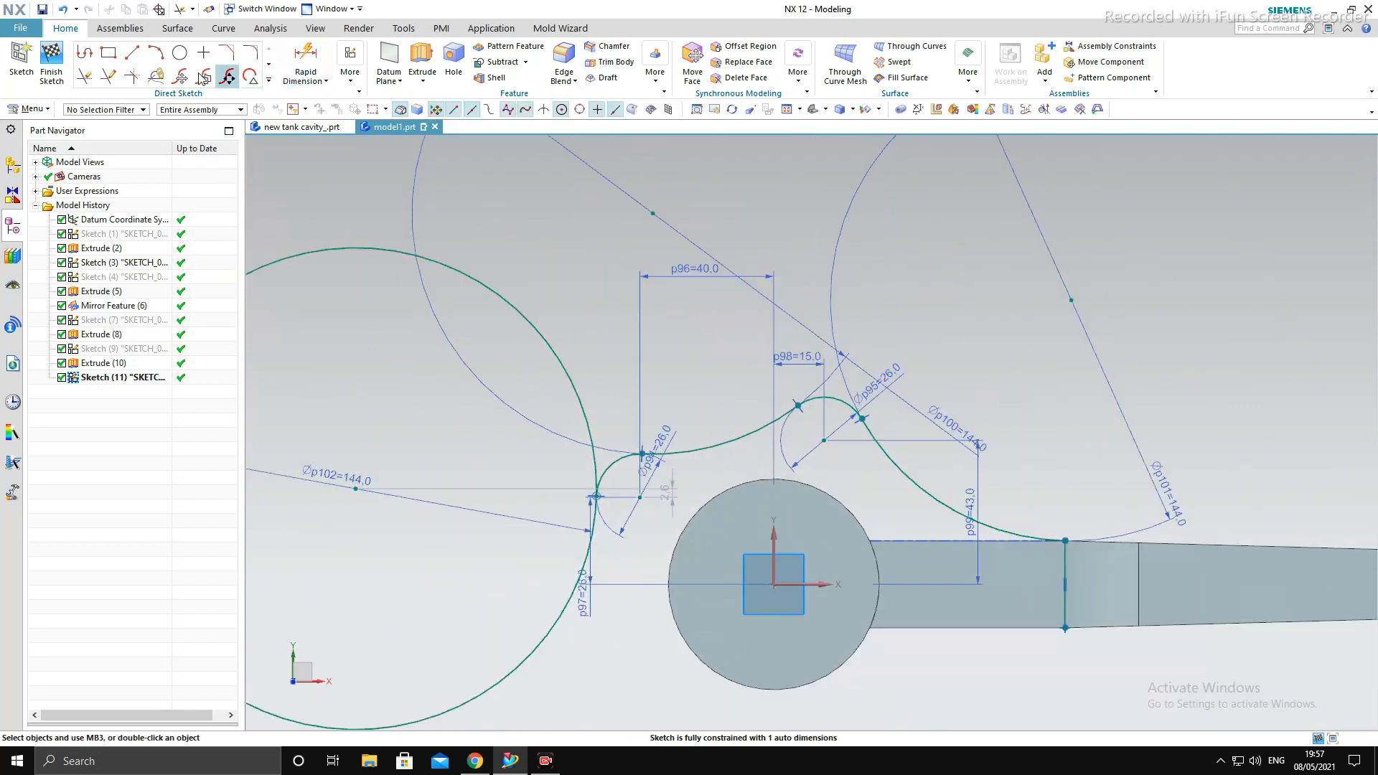
- Remove the vertical line across the rod shank from the sketch with Quick Trim
{"action": "left_click", "coordinate": [85, 76]}
{"action": "scroll", "coordinate": [934, 488], "scroll_direction": "down", "scroll_amount": 3}
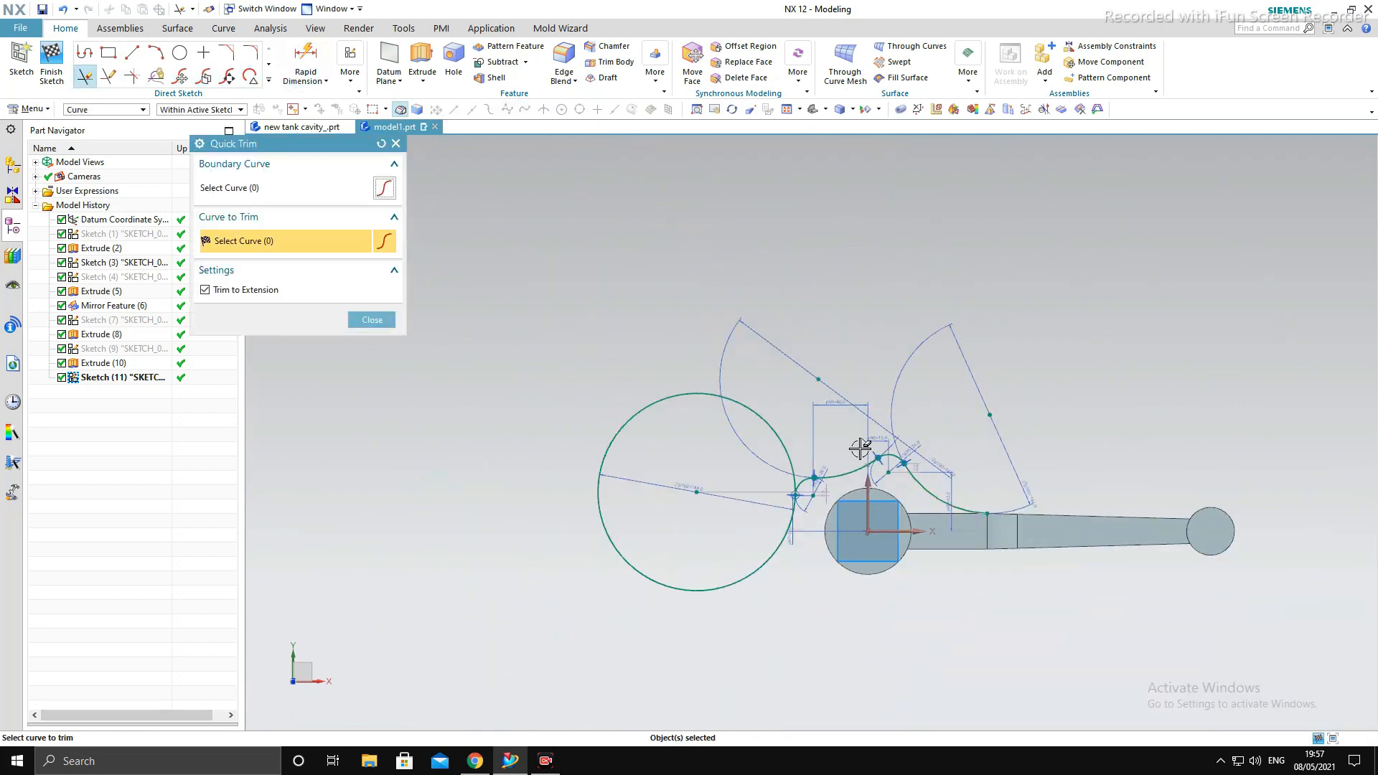
{"action": "scroll", "coordinate": [684, 402], "scroll_direction": "up", "scroll_amount": 3}
{"action": "scroll", "coordinate": [707, 400], "scroll_direction": "down", "scroll_amount": 2}
{"action": "scroll", "coordinate": [794, 406], "scroll_direction": "up", "scroll_amount": 3}
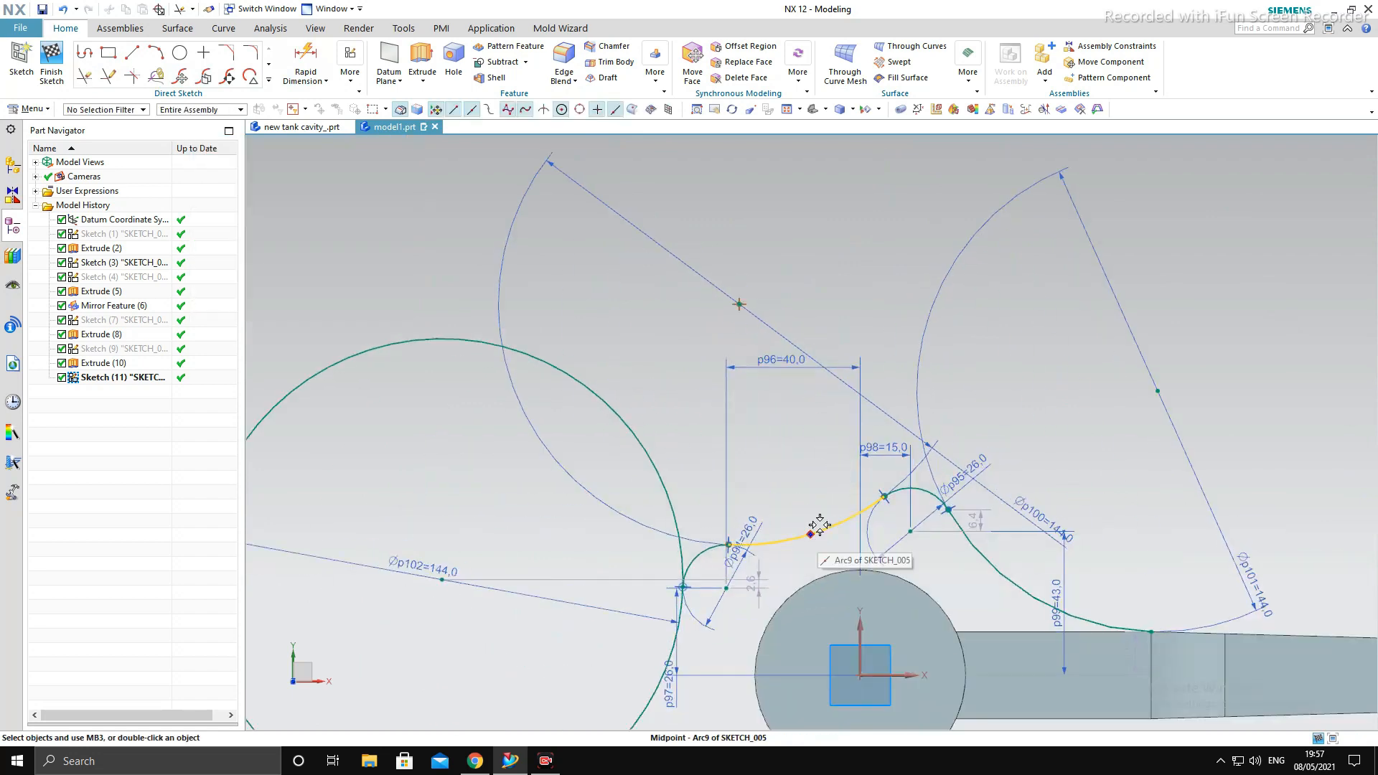
{"action": "scroll", "coordinate": [946, 508], "scroll_direction": "up", "scroll_amount": 1}
{"action": "scroll", "coordinate": [951, 489], "scroll_direction": "down", "scroll_amount": 3}
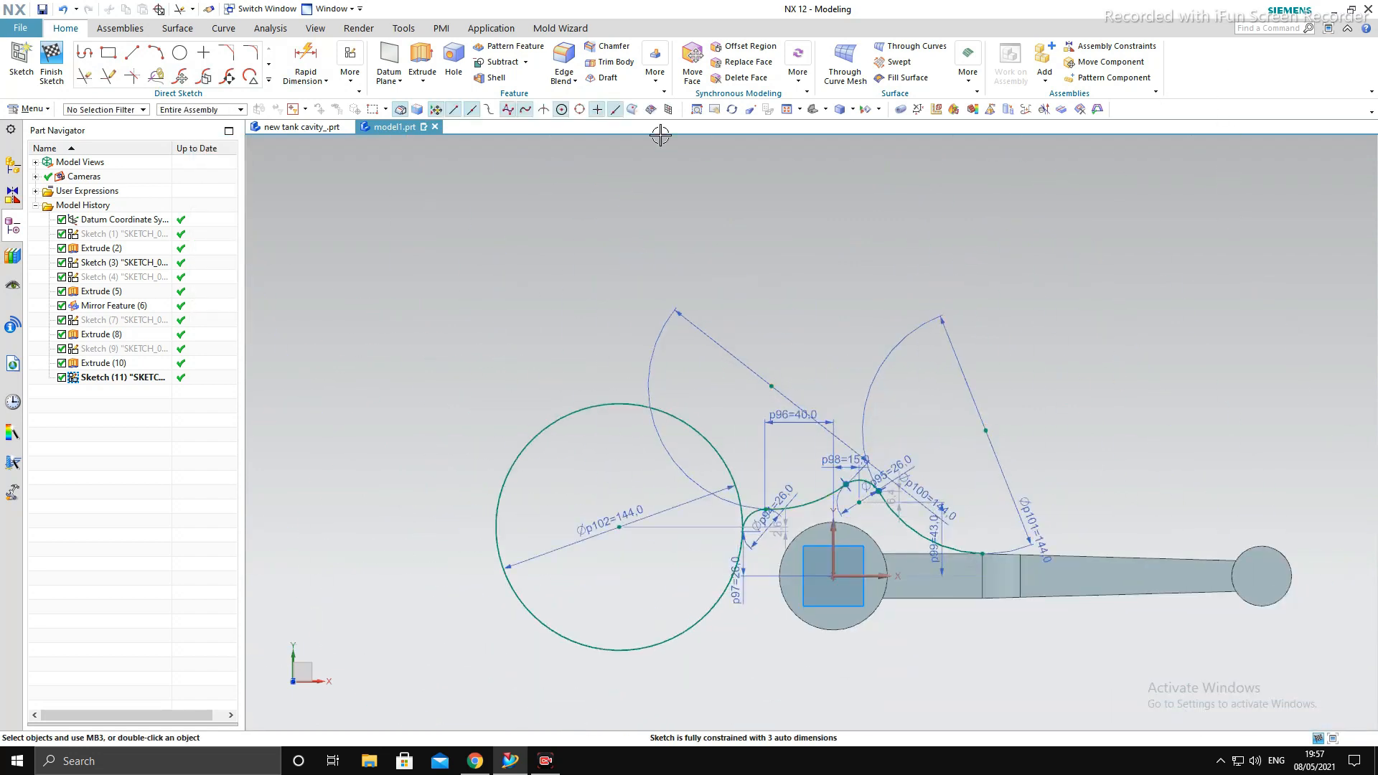
- Mirror the four connected profile arcs about the horizontal X axis to form the lower half of the big-end outline
{"action": "left_click", "coordinate": [269, 80]}
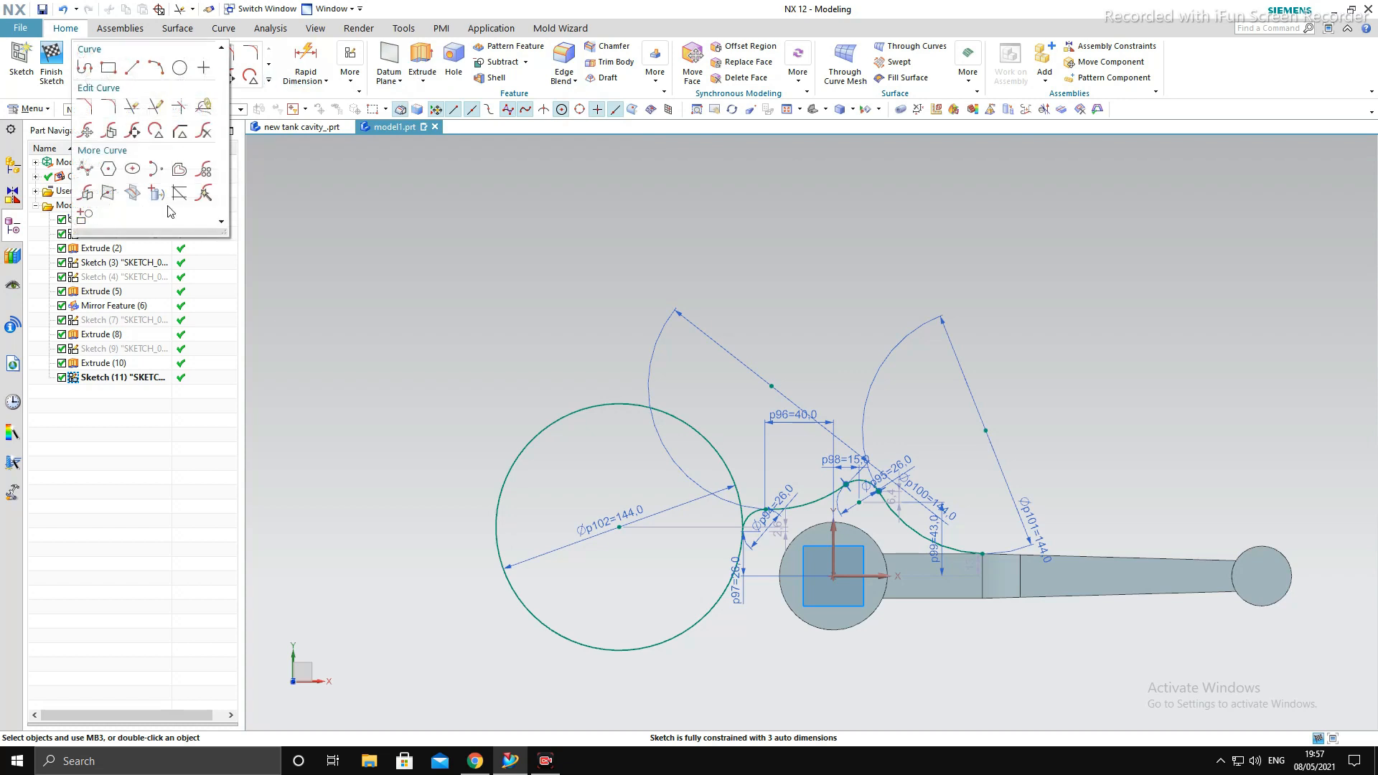
{"action": "left_click", "coordinate": [182, 177]}
{"action": "left_click", "coordinate": [269, 80]}
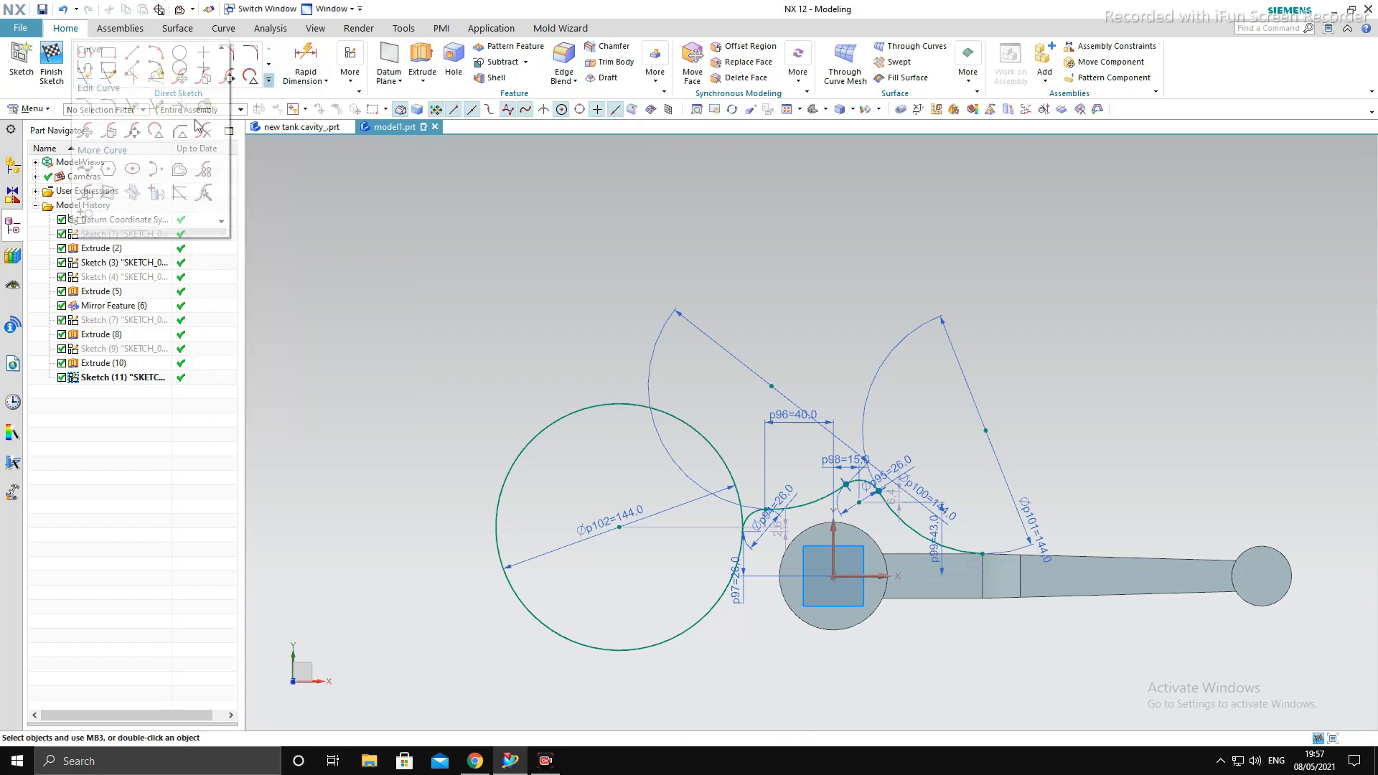
{"action": "left_click", "coordinate": [87, 195]}
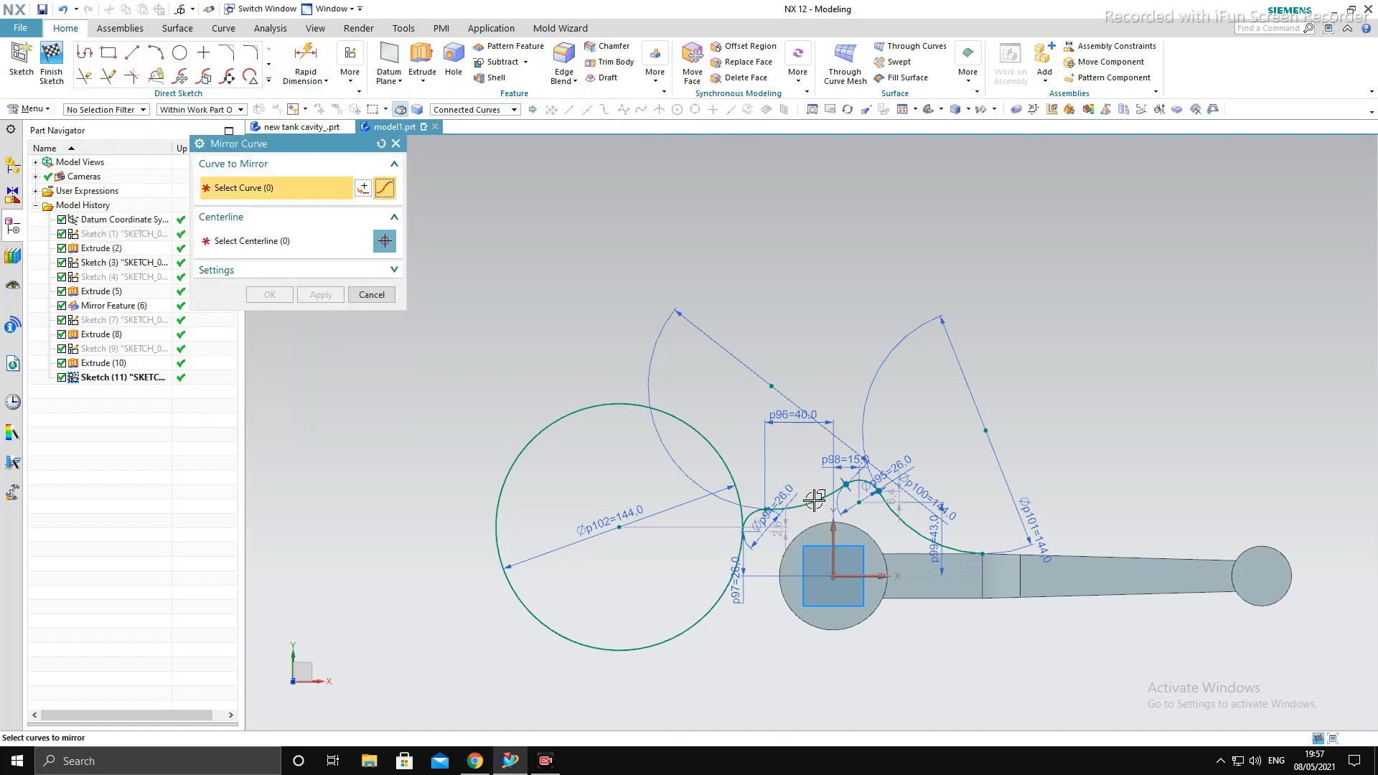
{"action": "left_click", "coordinate": [320, 245]}
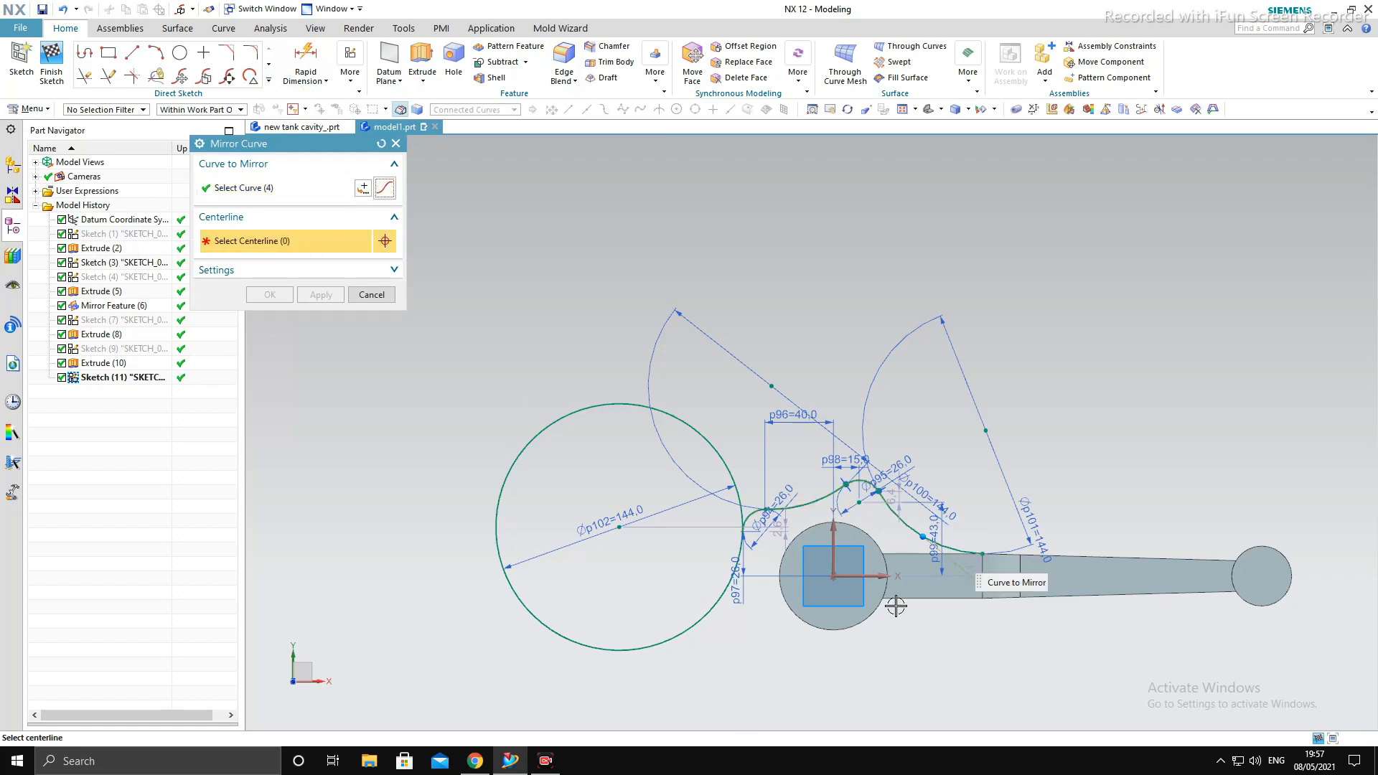
{"action": "left_click", "coordinate": [889, 575]}
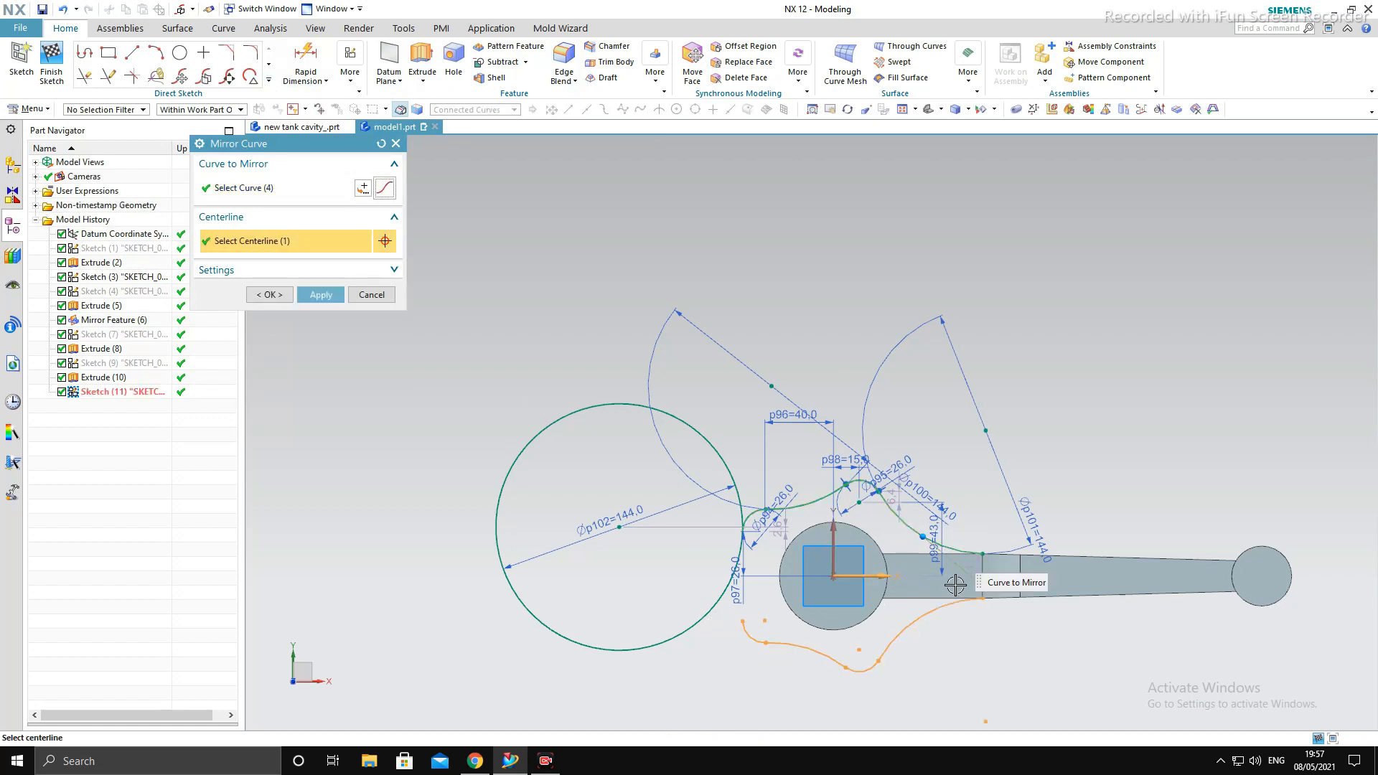
{"action": "scroll", "coordinate": [813, 600], "scroll_direction": "up", "scroll_amount": 2}
{"action": "scroll", "coordinate": [720, 575], "scroll_direction": "up", "scroll_amount": 3}
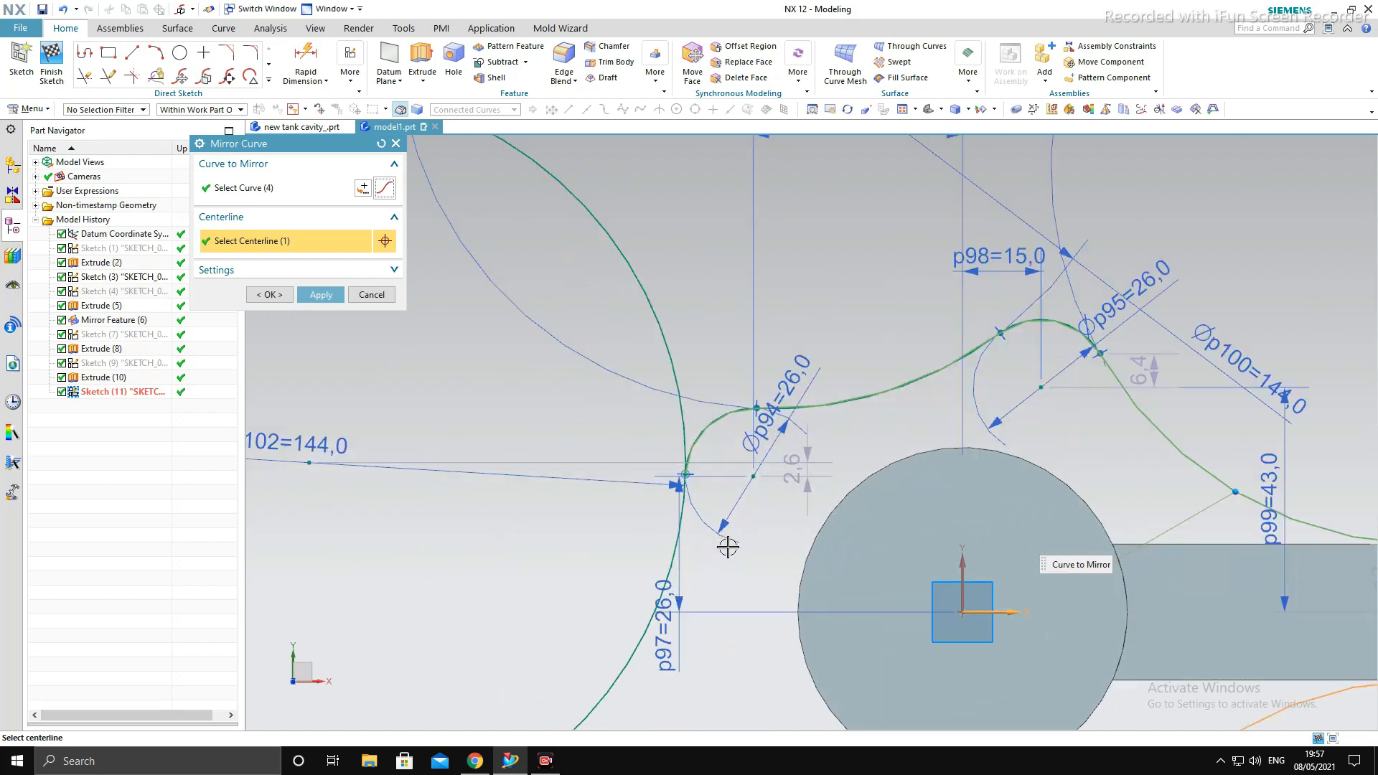
{"action": "scroll", "coordinate": [691, 480], "scroll_direction": "down", "scroll_amount": 3}
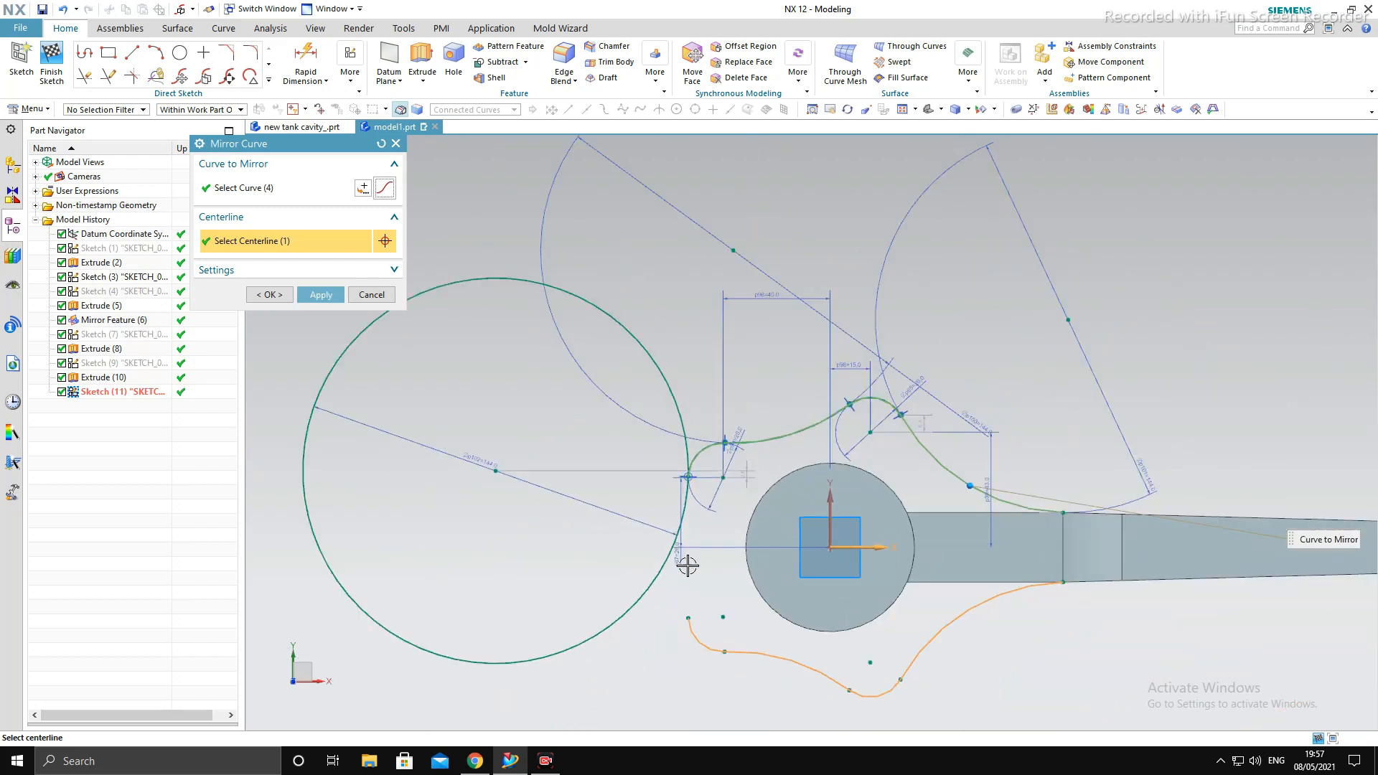
{"action": "left_click", "coordinate": [388, 294]}
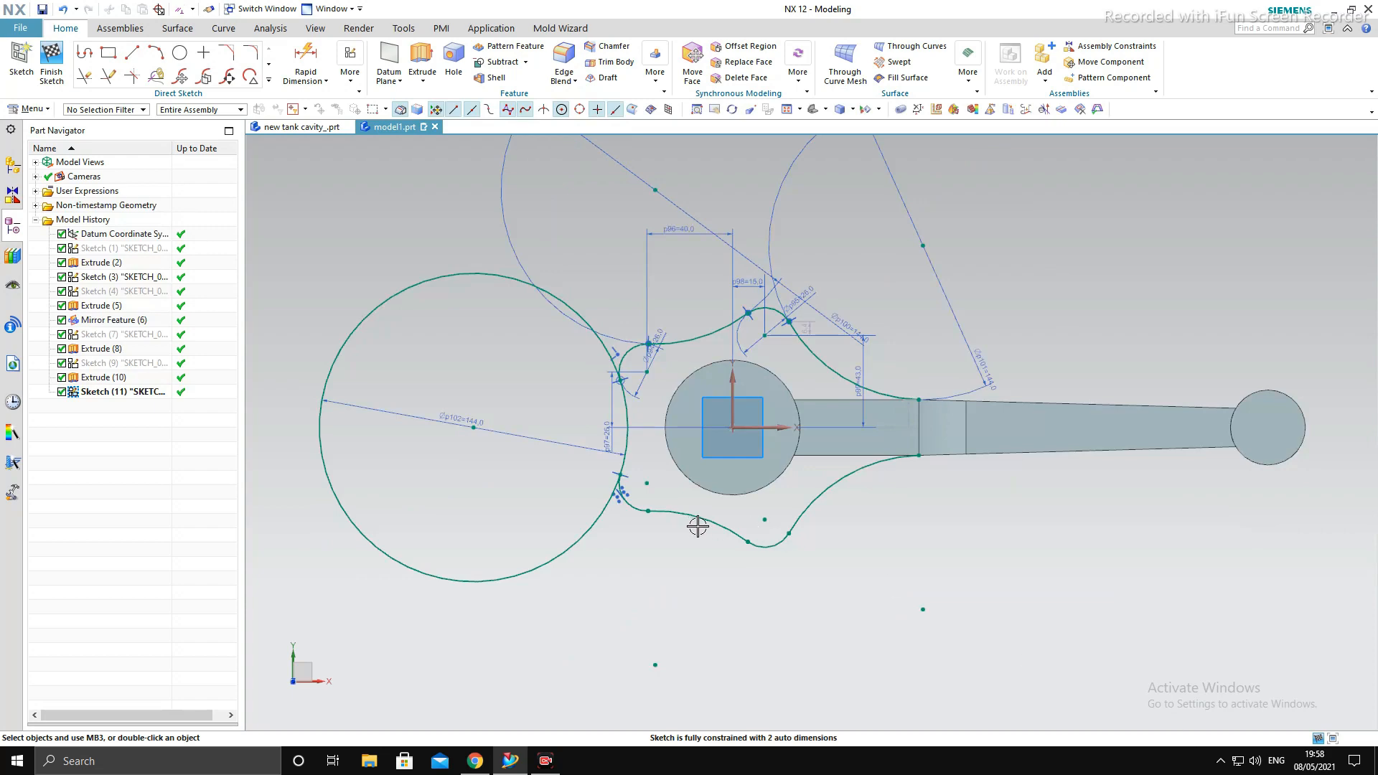
- Trim the outer part of the left 144 mm circle, leaving only the arc that joins the upper and mirrored lower profiles
{"action": "scroll", "coordinate": [644, 511], "scroll_direction": "up", "scroll_amount": 3}
{"action": "scroll", "coordinate": [701, 427], "scroll_direction": "down", "scroll_amount": 3}
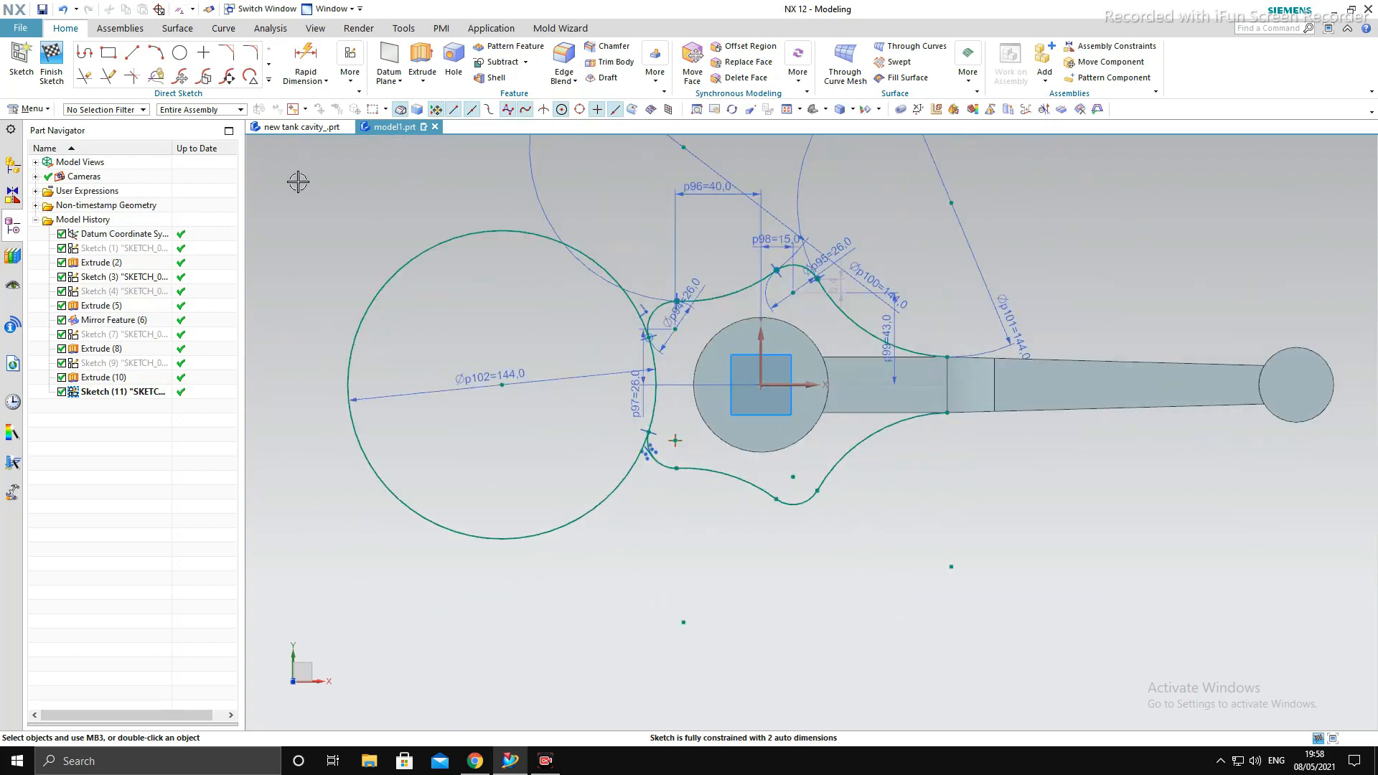
{"action": "left_click", "coordinate": [84, 76]}
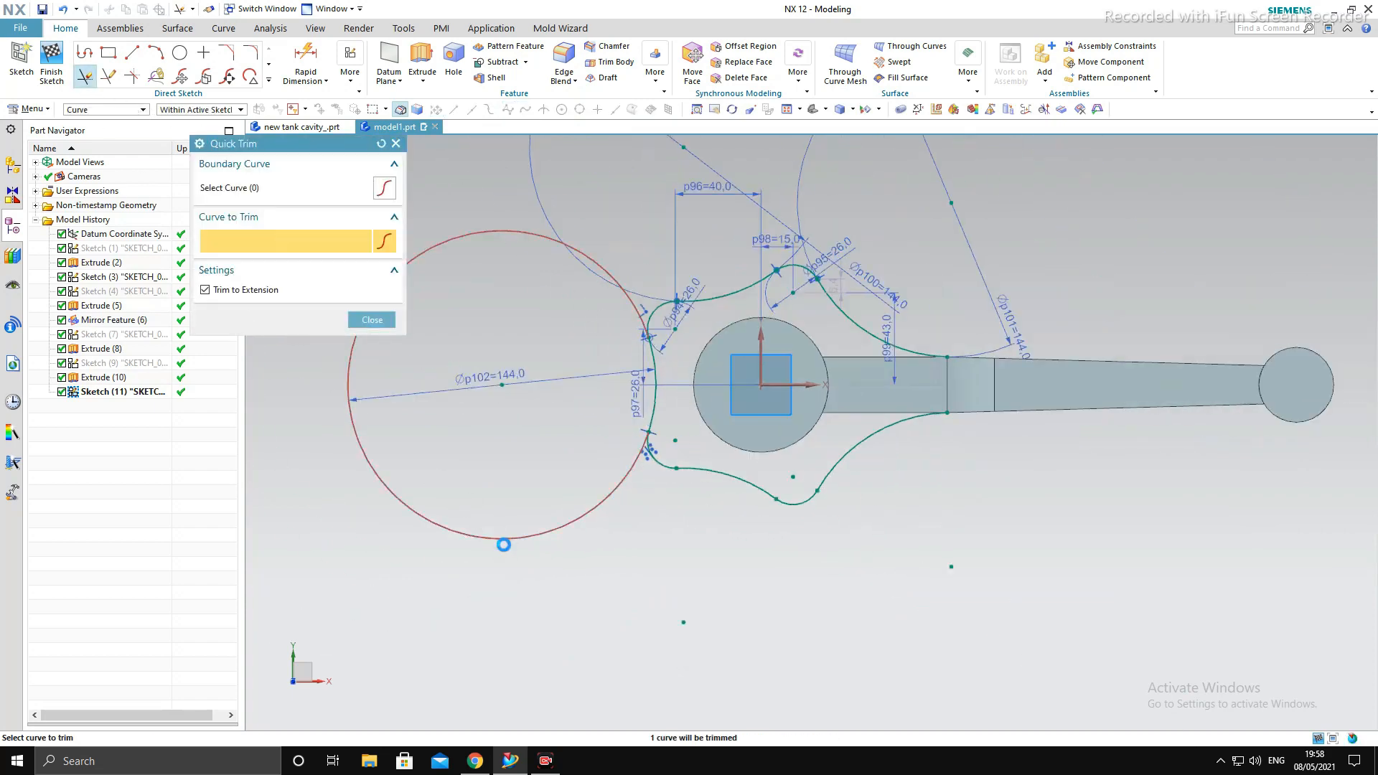
{"action": "left_click", "coordinate": [504, 545]}
{"action": "scroll", "coordinate": [729, 486], "scroll_direction": "down", "scroll_amount": 1}
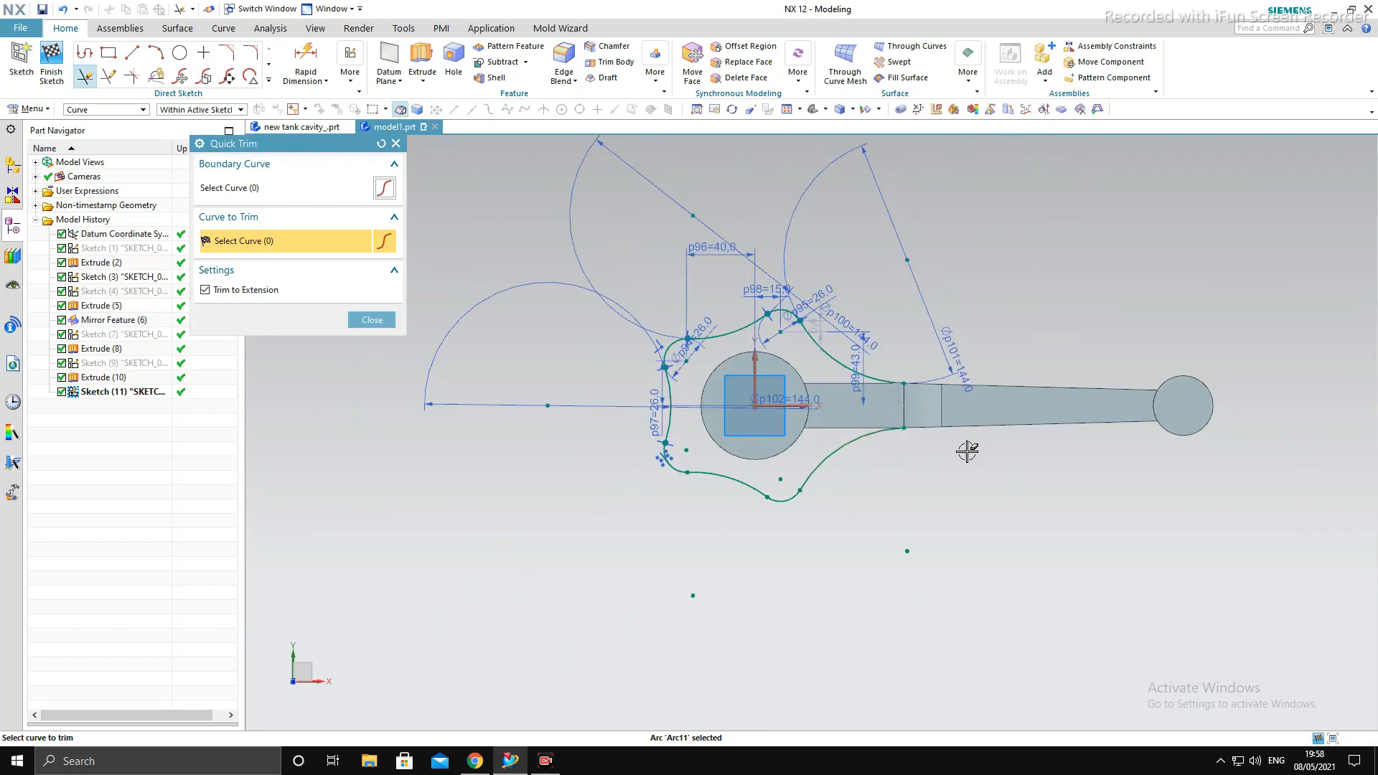
{"action": "mouse_move", "coordinate": [967, 451]}
{"action": "middle_mouse_down"}
{"action": "mouse_move", "coordinate": [1015, 440]}
{"action": "mouse_move", "coordinate": [963, 480]}
{"action": "mouse_move", "coordinate": [980, 465]}
{"action": "middle_mouse_up"}
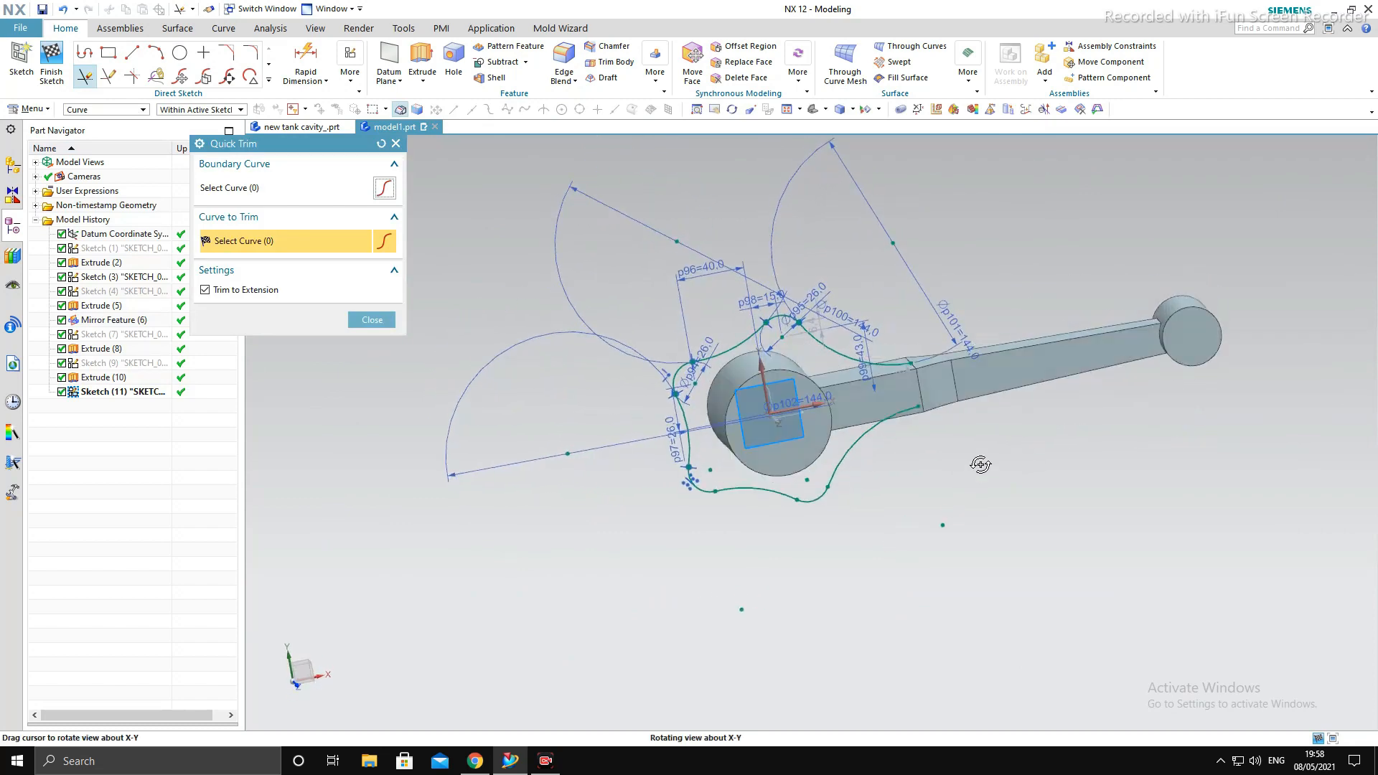
{"action": "key", "text": "F8"}
{"action": "scroll", "coordinate": [864, 443], "scroll_direction": "up", "scroll_amount": 4}
{"action": "scroll", "coordinate": [912, 411], "scroll_direction": "down", "scroll_amount": 2}
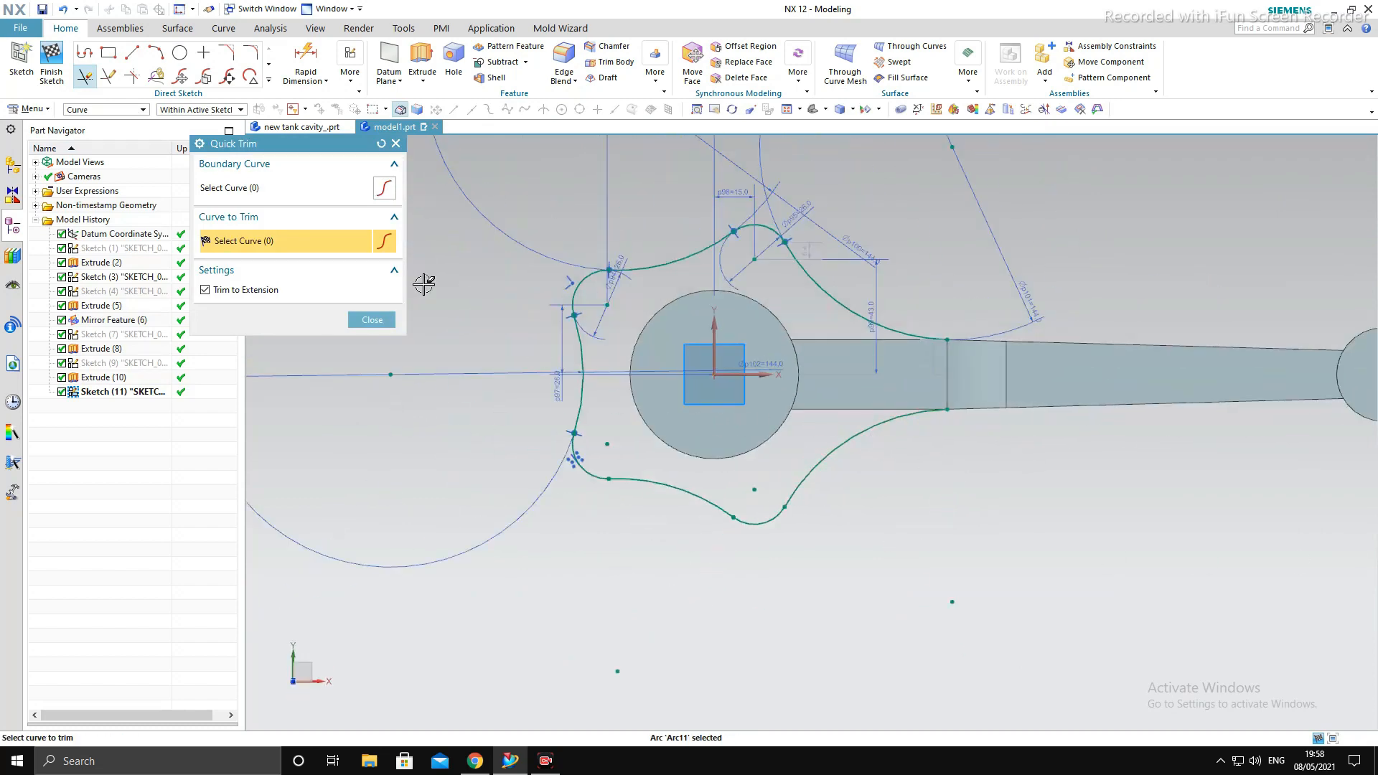
{"action": "left_click", "coordinate": [371, 319]}
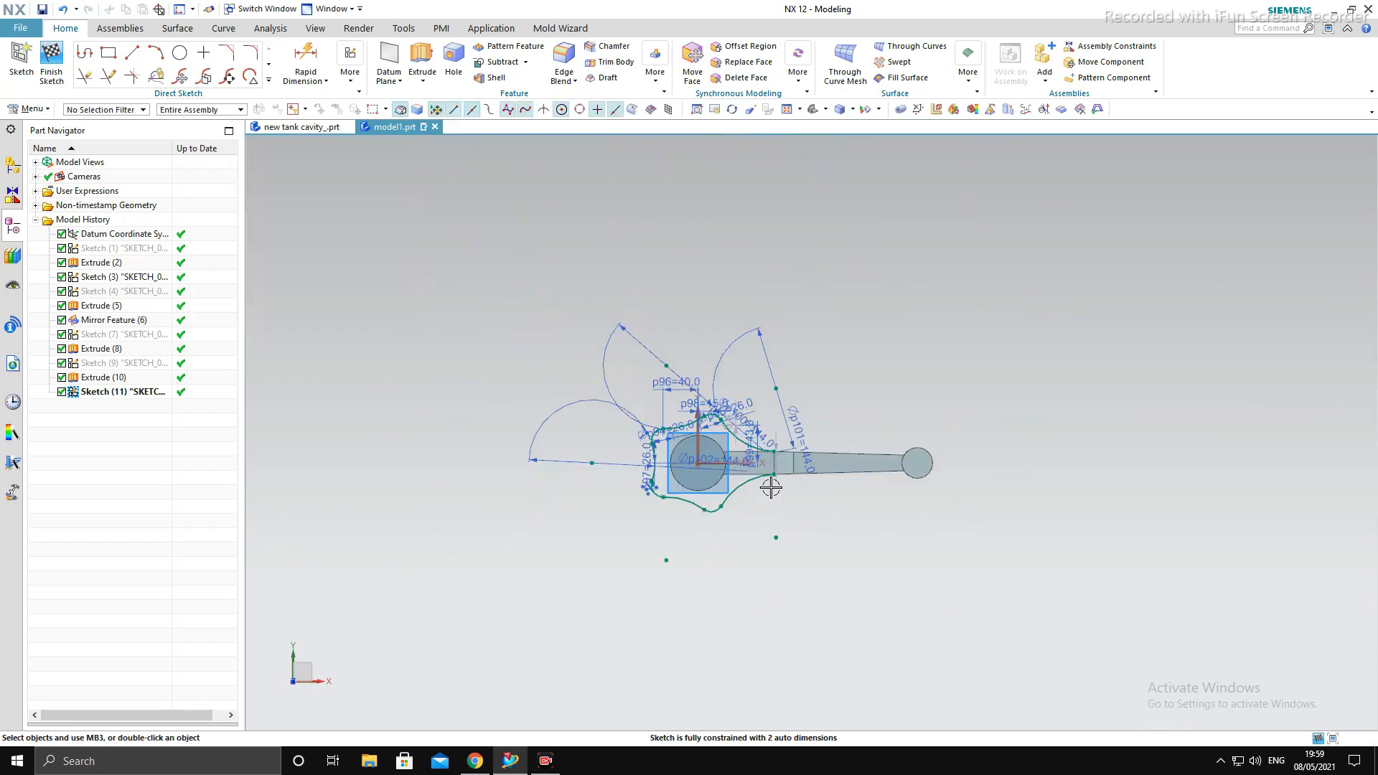
{"action": "scroll", "coordinate": [771, 488], "scroll_direction": "up", "scroll_amount": 3}
{"action": "middle_click_drag", "start_coordinate": [800, 563], "coordinate": [840, 509]}
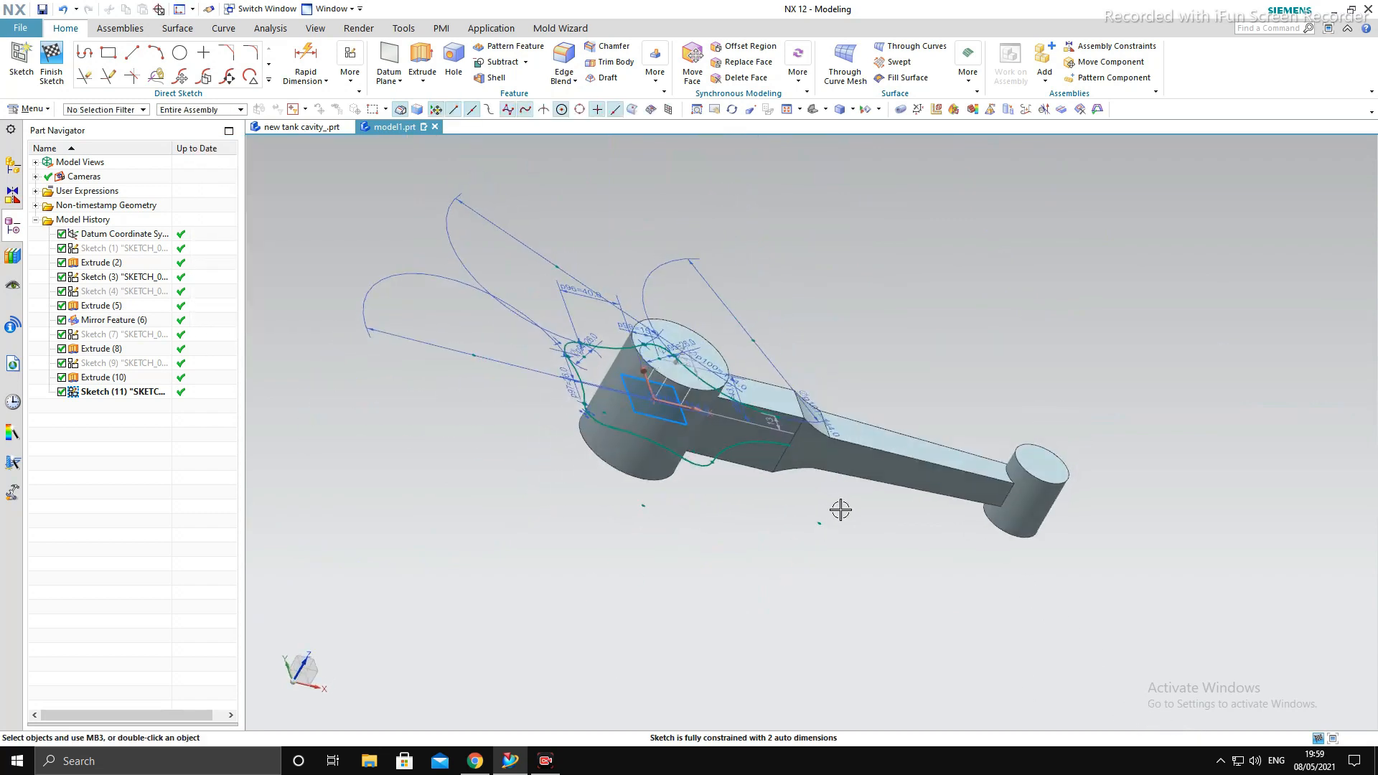
{"action": "left_click", "coordinate": [422, 63]}
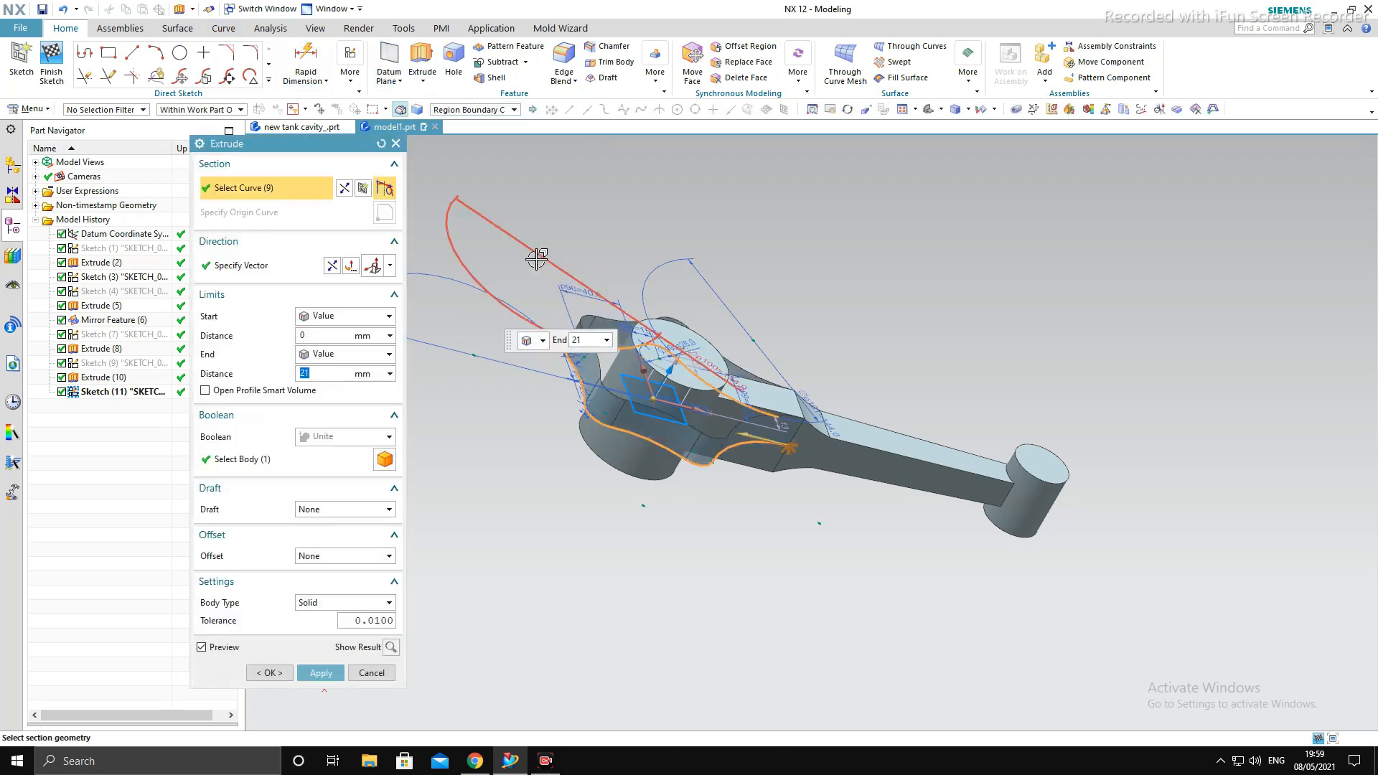
{"action": "key", "text": "Escape"}
- Close the big-end profile with a vertical line across the shank between the end points of the upper and lower 144 mm arcs
{"action": "middle_click_drag", "start_coordinate": [895, 295], "coordinate": [860, 366]}
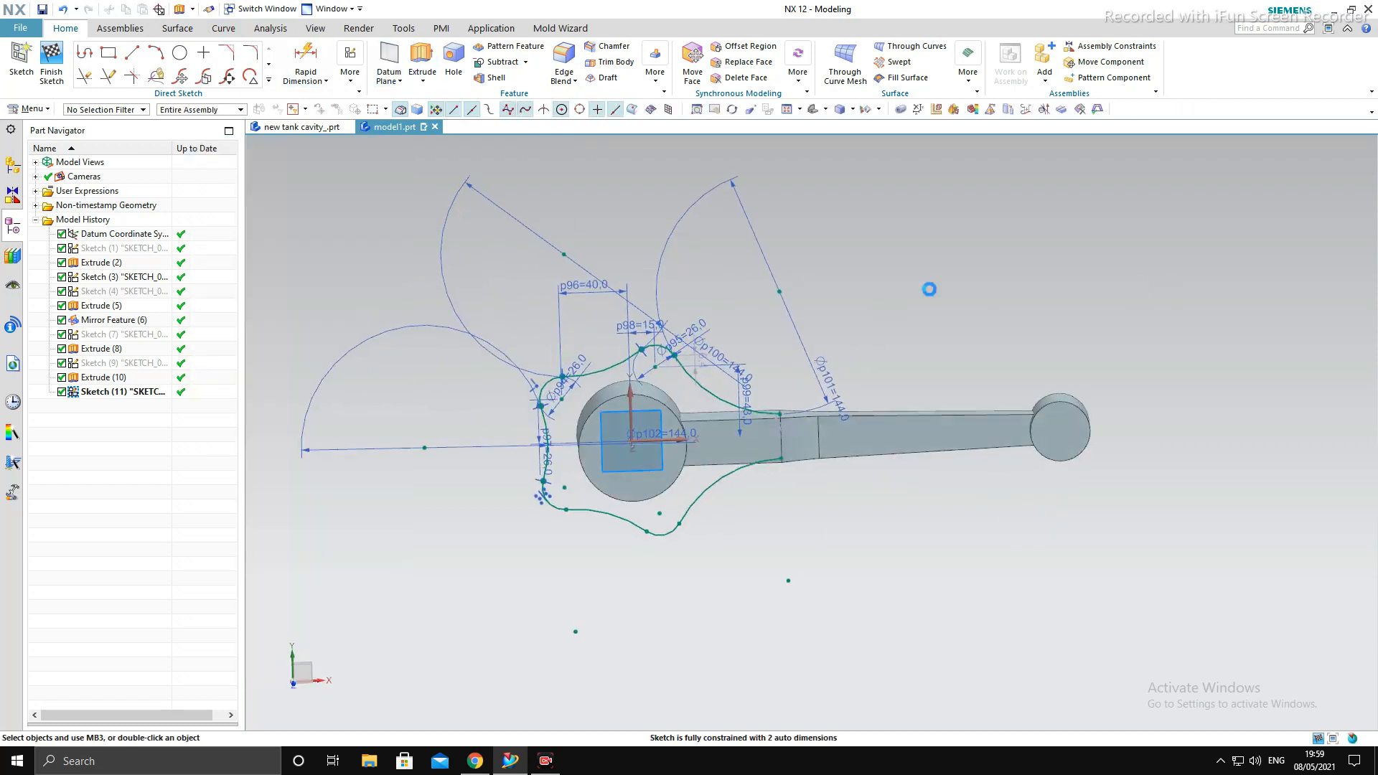
{"action": "key", "text": "F8"}
{"action": "key", "text": "l"}
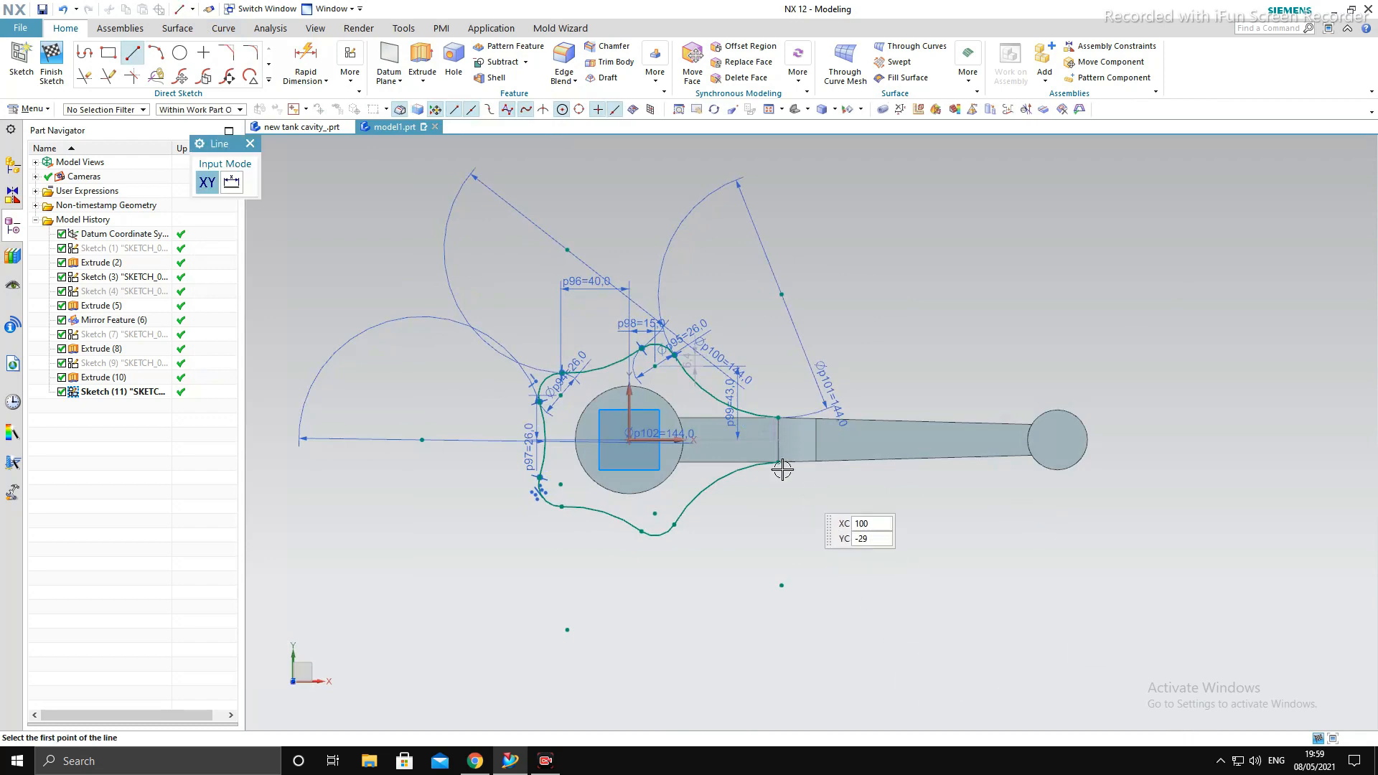
{"action": "left_click", "coordinate": [778, 418]}
{"action": "left_click", "coordinate": [778, 460]}
{"action": "scroll", "coordinate": [778, 460], "scroll_direction": "up", "scroll_amount": 4}
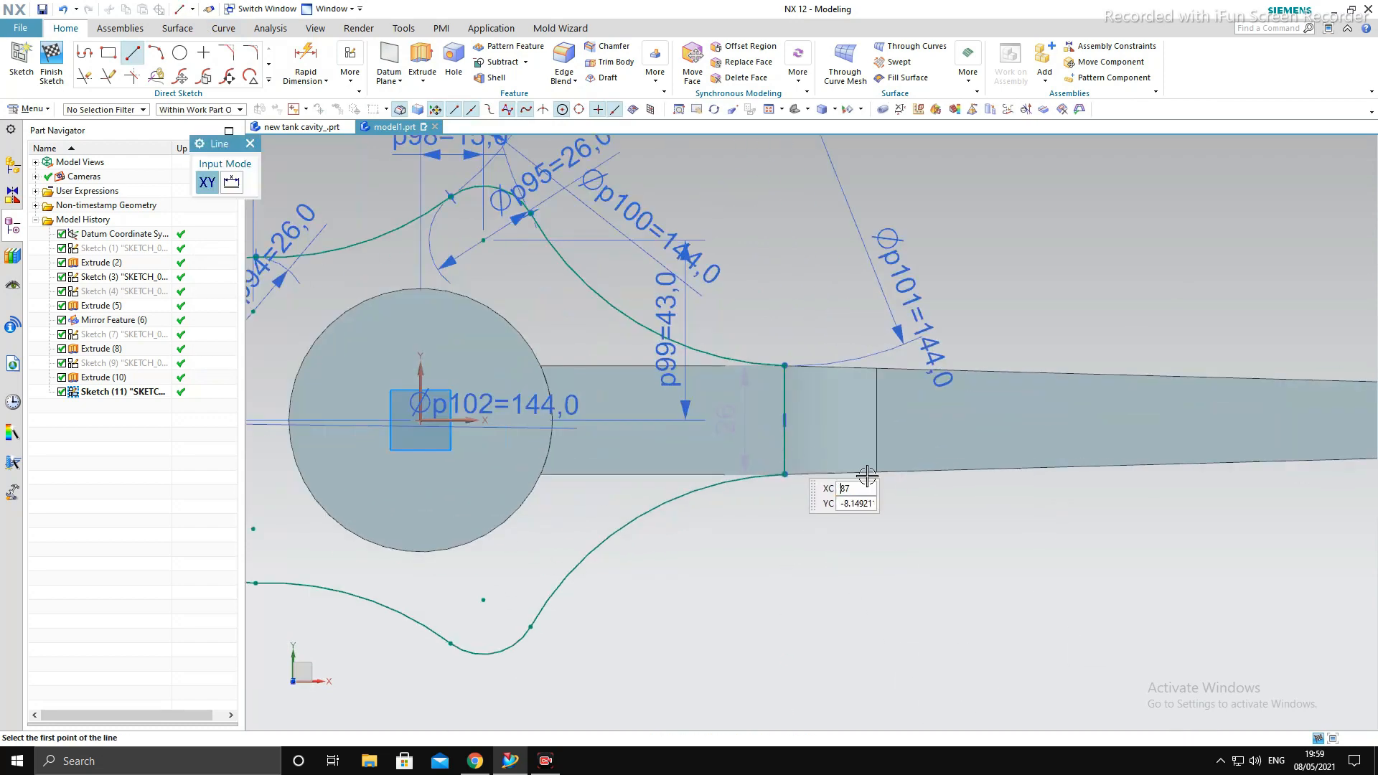
{"action": "key", "text": "Escape"}
{"action": "scroll", "coordinate": [926, 472], "scroll_direction": "down", "scroll_amount": 4}
- Extrude the closed big-end profile from a start of 14 mm to an end of 21 mm, uniting it with the rod body
{"action": "key", "text": "ctrl+q"}
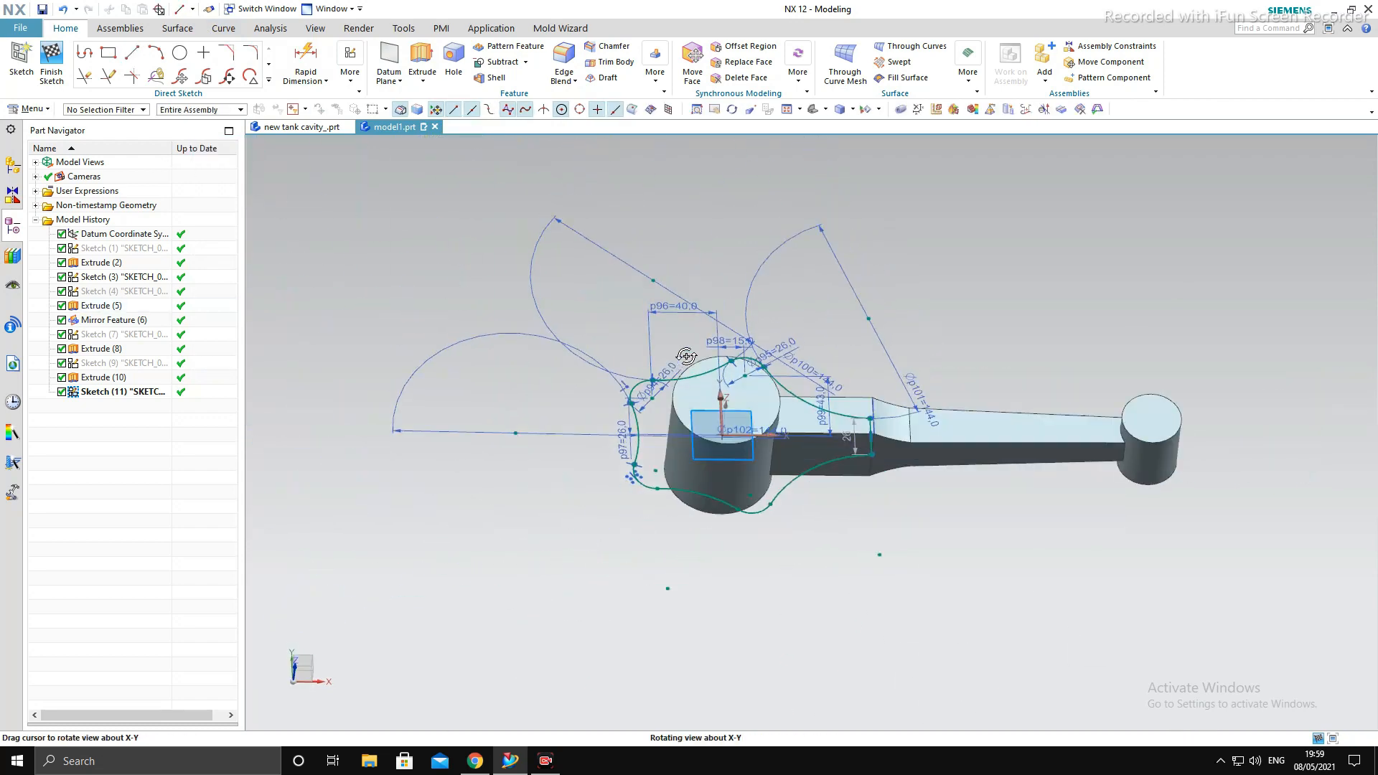
{"action": "key", "text": "x"}
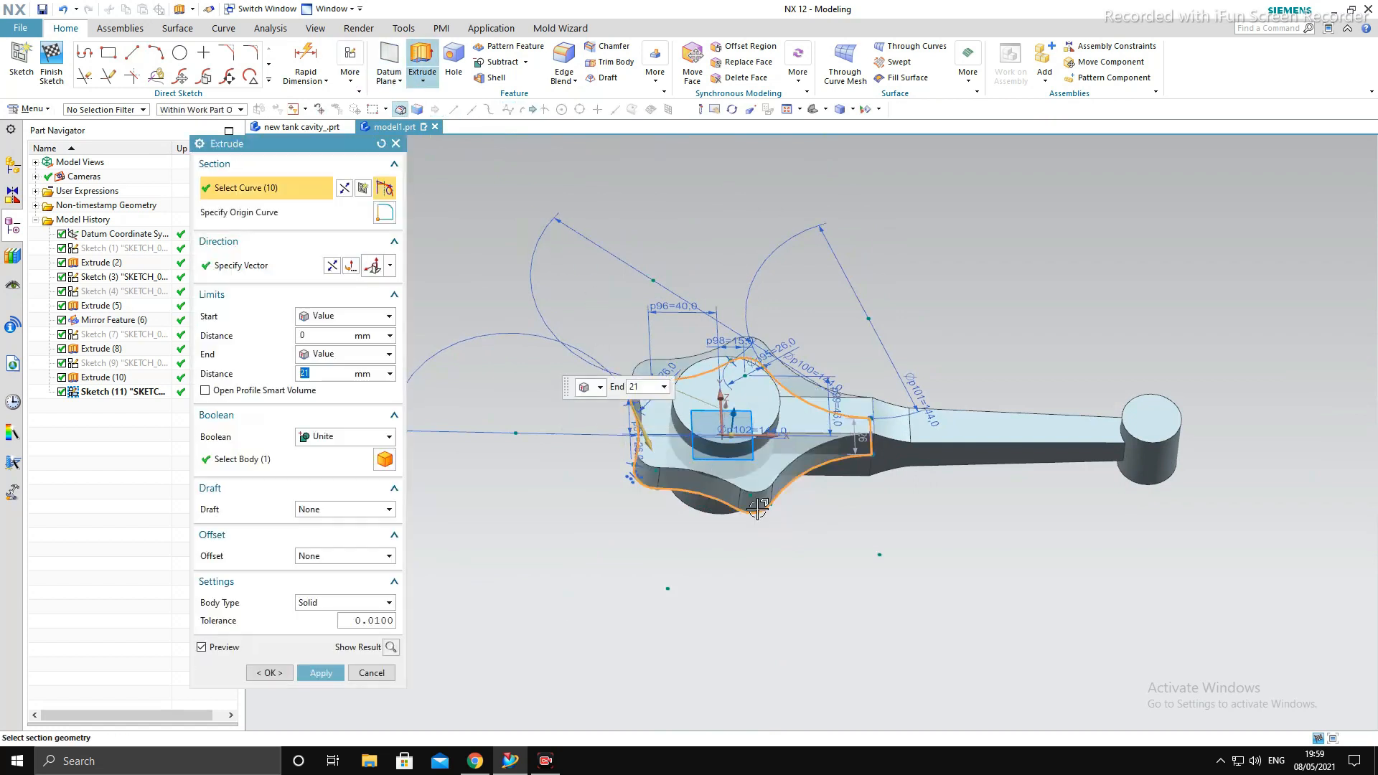
{"action": "left_click", "coordinate": [324, 334]}
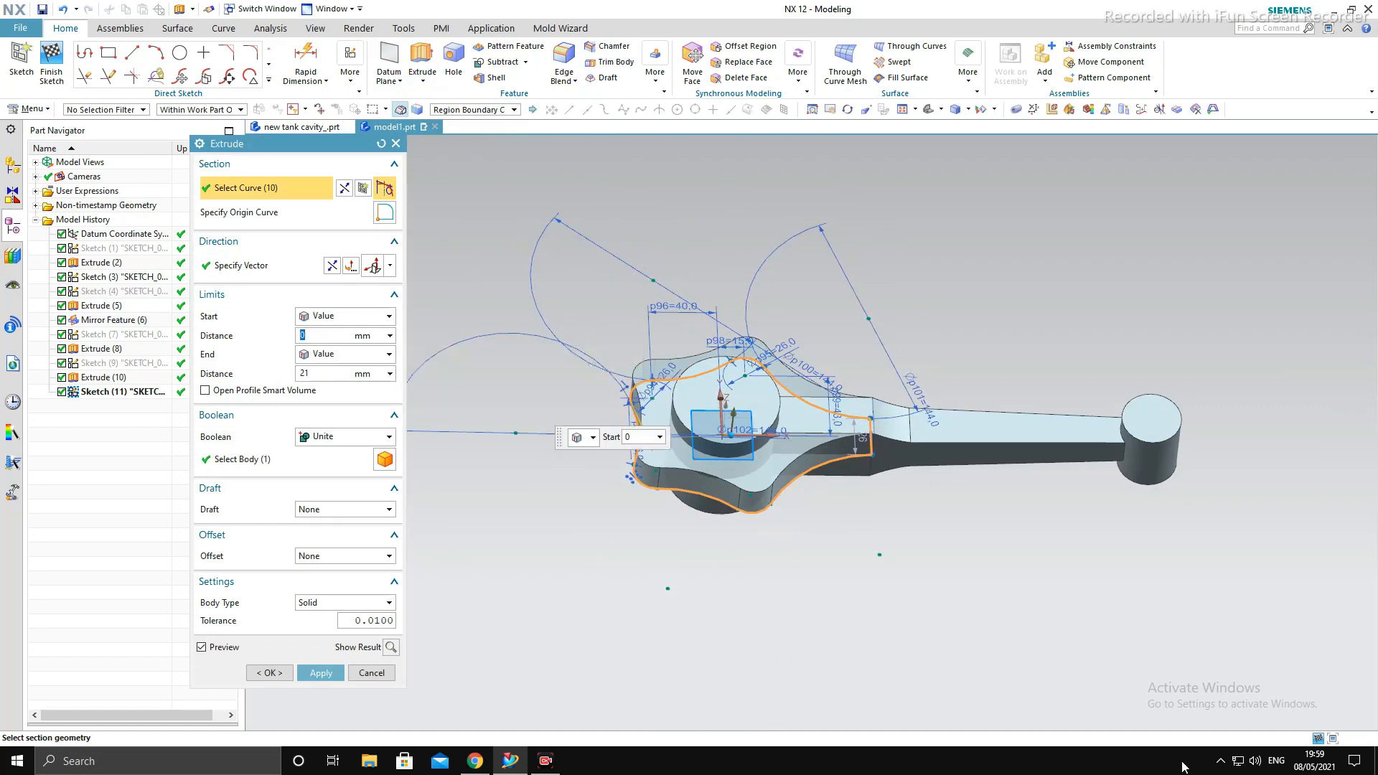
{"action": "key", "text": "Return"}
{"action": "double_click", "coordinate": [68, 408]}
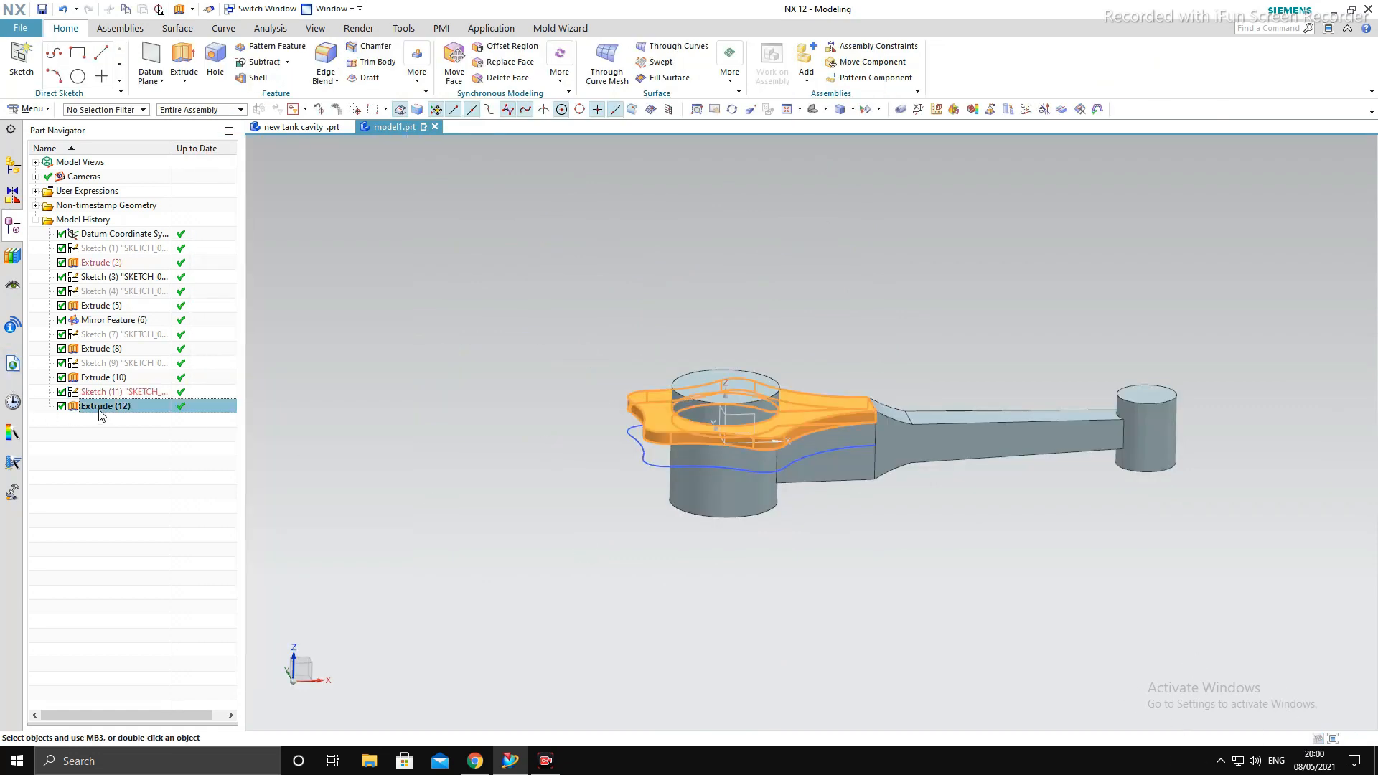
{"action": "middle_click_drag", "start_coordinate": [711, 474], "coordinate": [748, 524]}
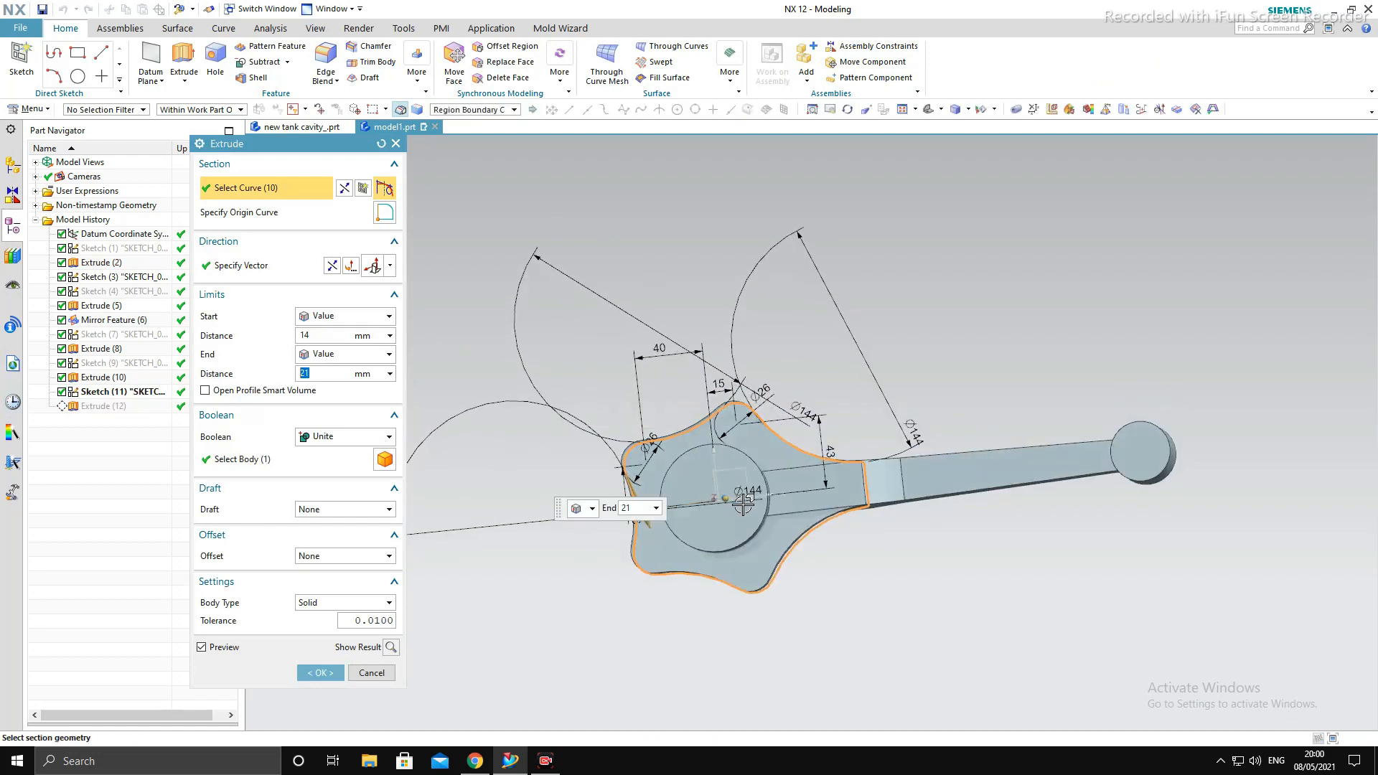
{"action": "middle_click", "coordinate": [1179, 255]}
{"action": "middle_click_drag", "start_coordinate": [647, 411], "coordinate": [682, 323]}
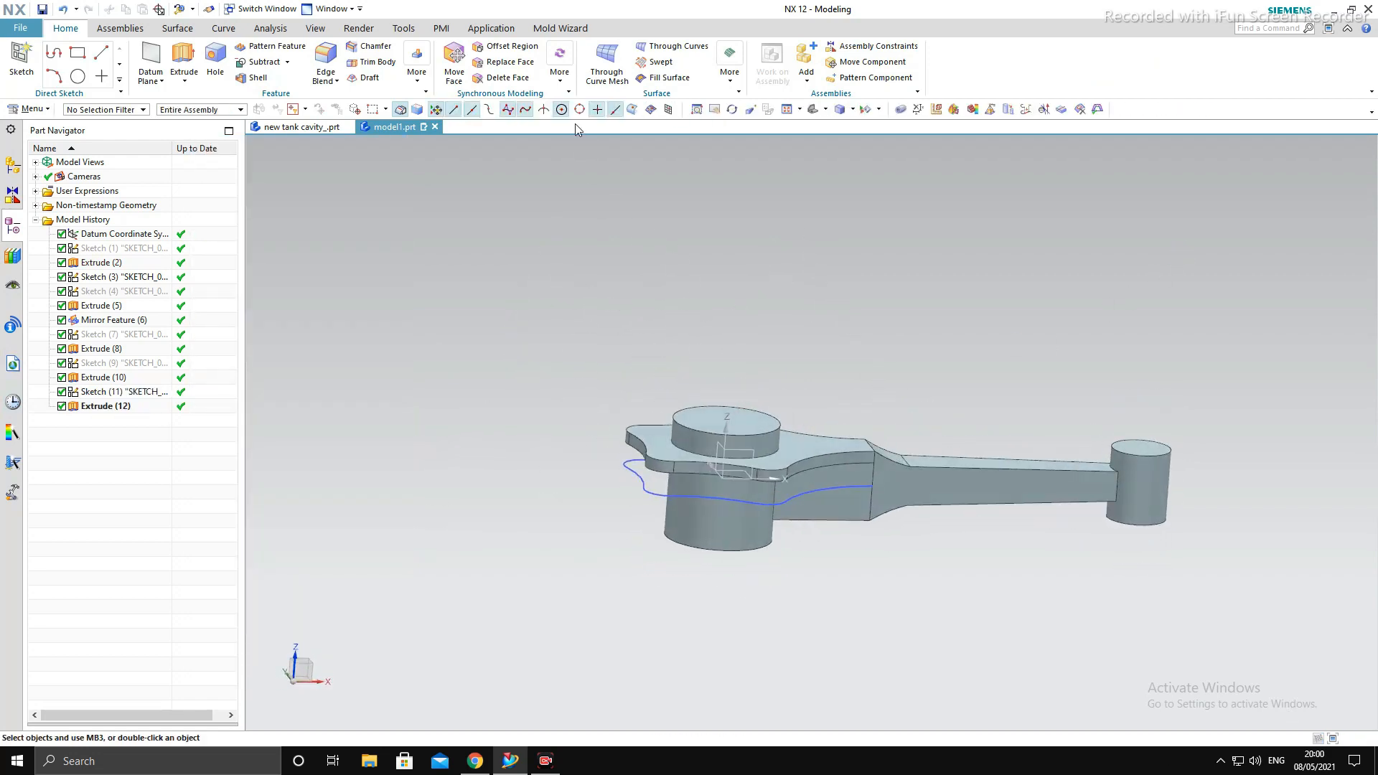
{"action": "left_click", "coordinate": [429, 84]}
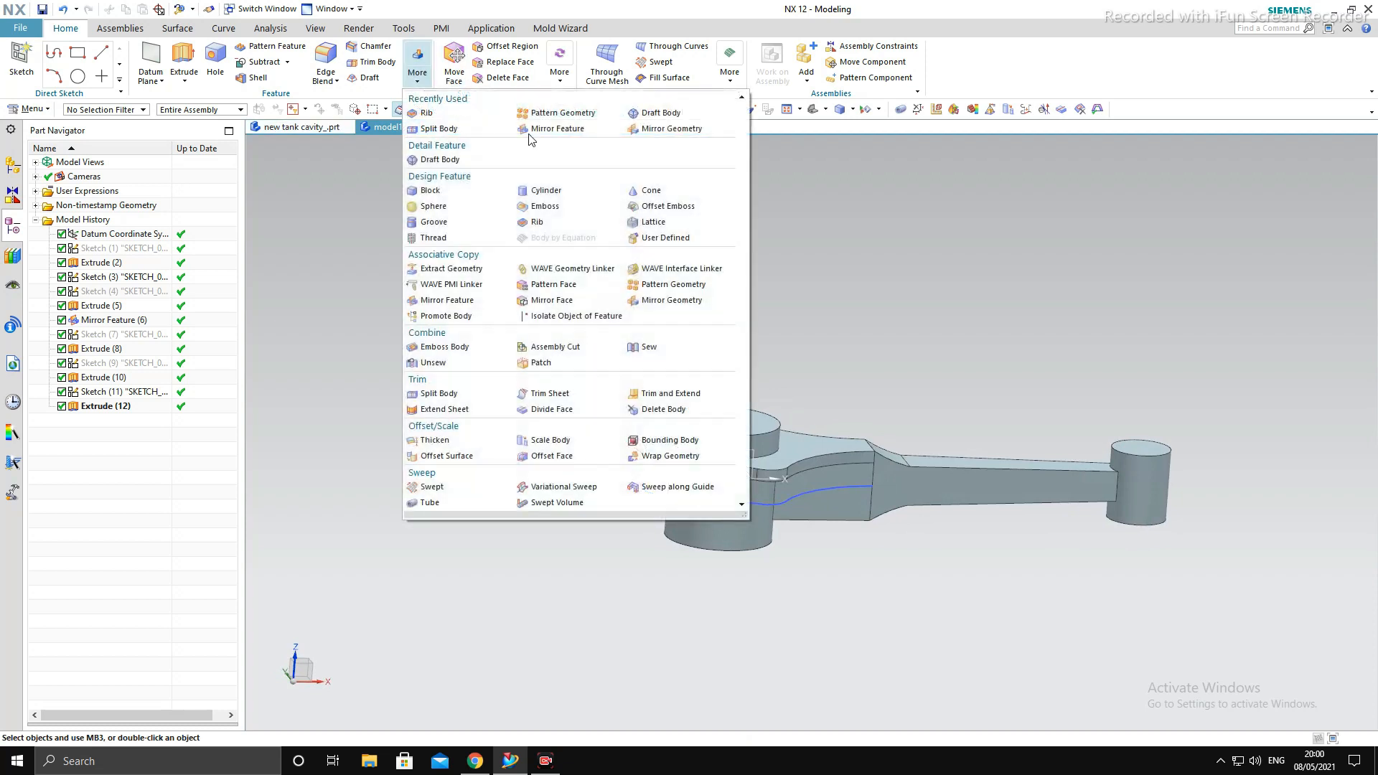
{"action": "left_click", "coordinate": [682, 129]}
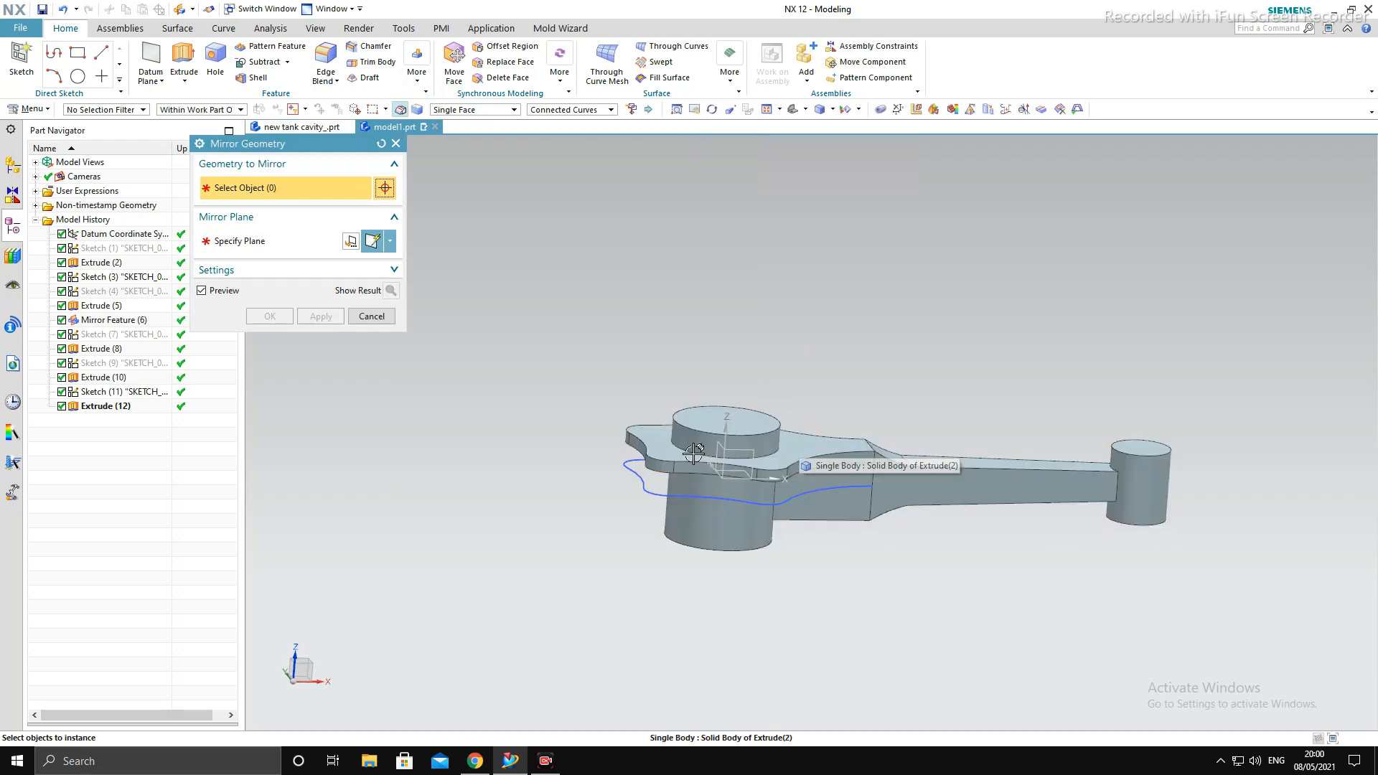
{"action": "key", "text": "Escape"}
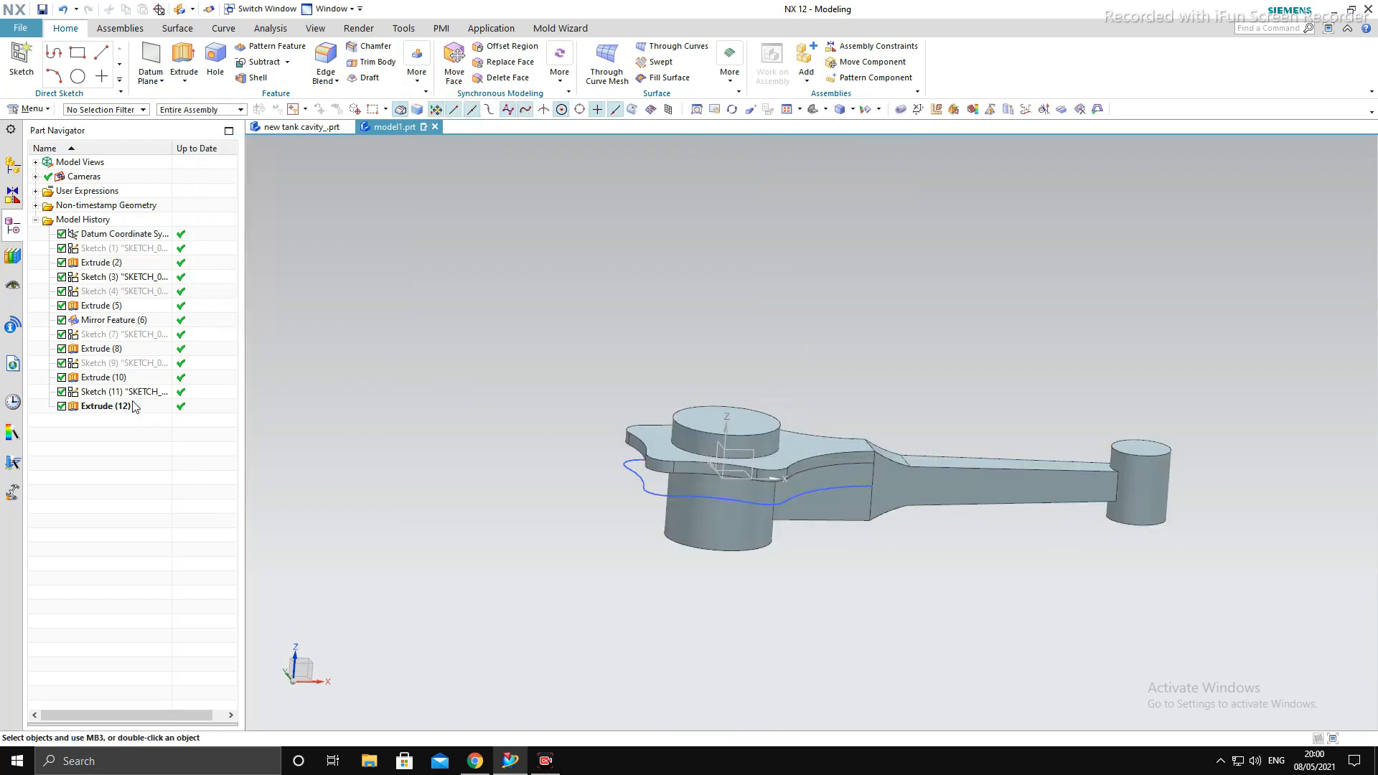
- Change the big-end plate extrusion's Boolean option to None so it forms a separate body
{"action": "double_click", "coordinate": [132, 407]}
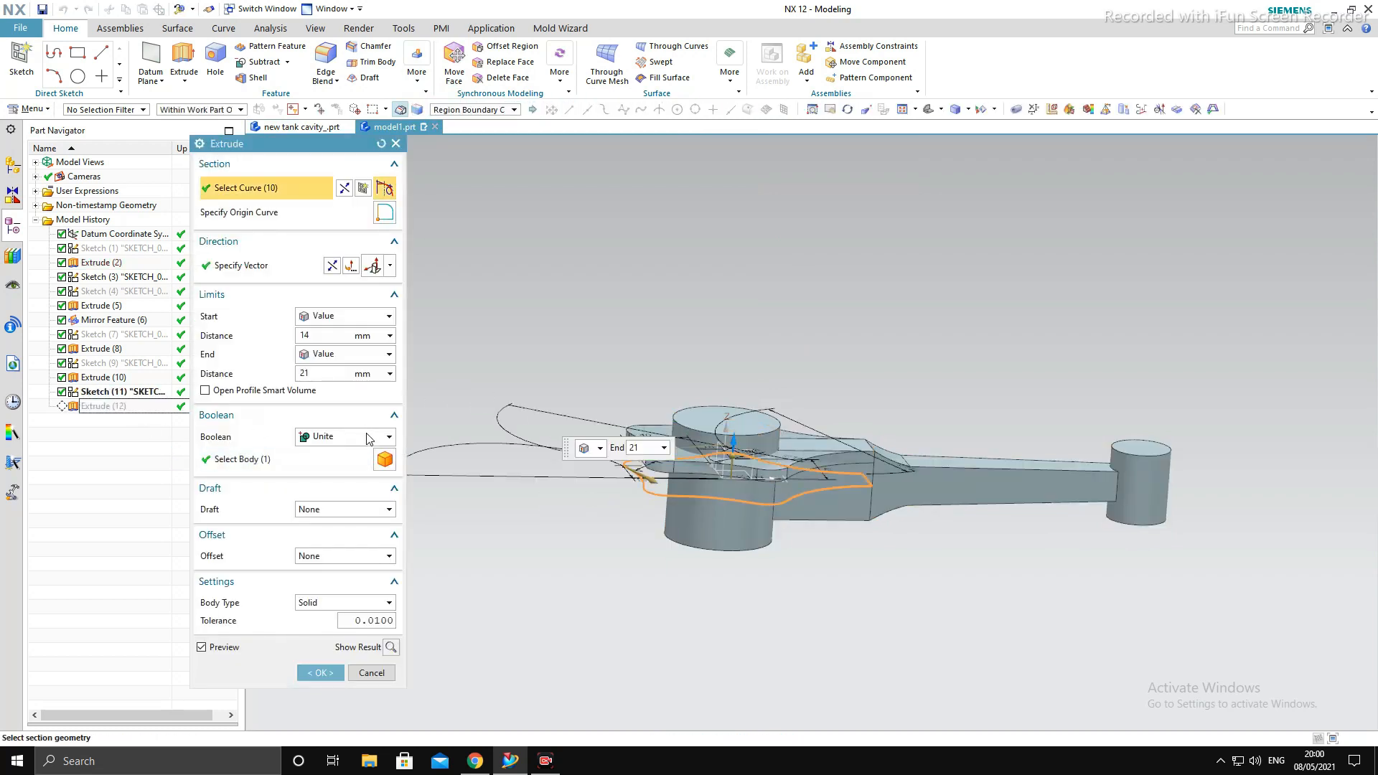
{"action": "left_click", "coordinate": [368, 440]}
{"action": "left_click", "coordinate": [359, 452]}
{"action": "middle_click", "coordinate": [606, 331]}
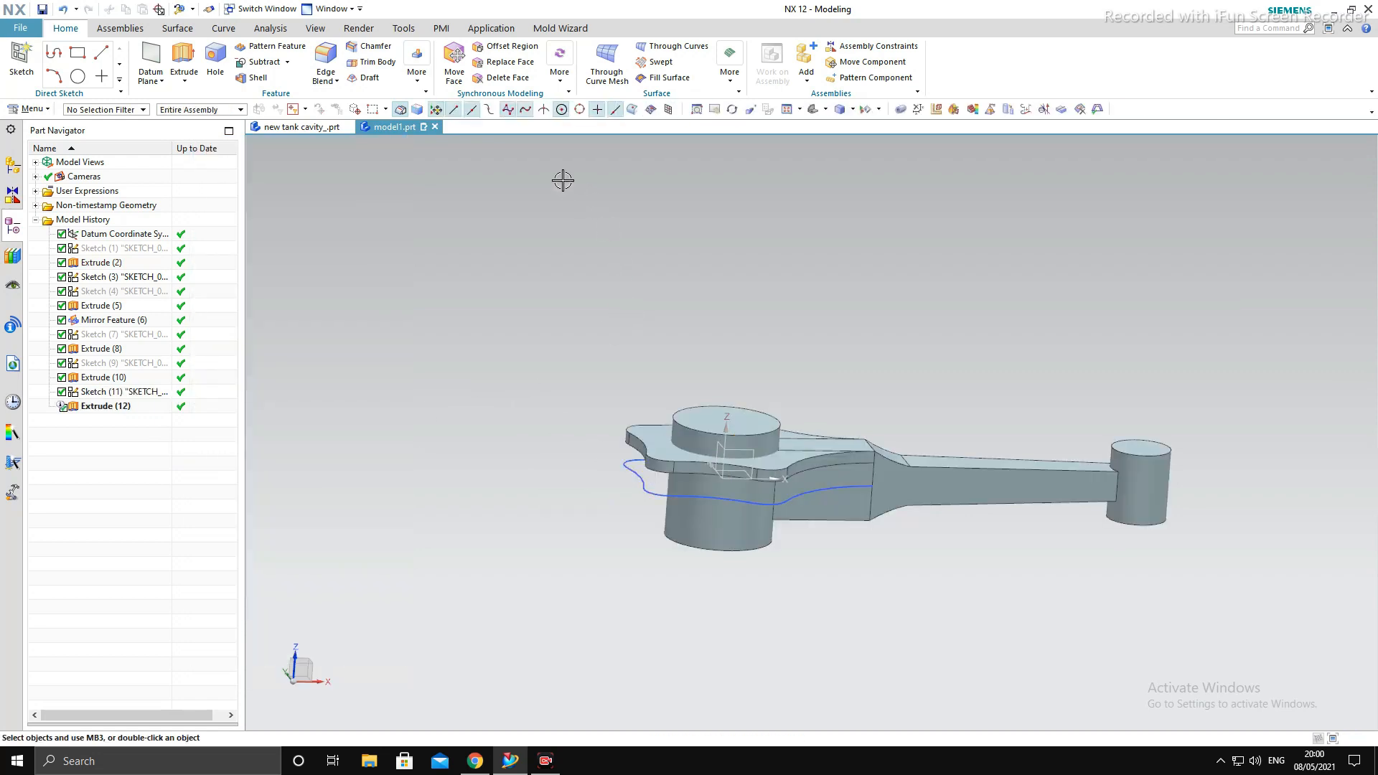
{"action": "left_click", "coordinate": [418, 77]}
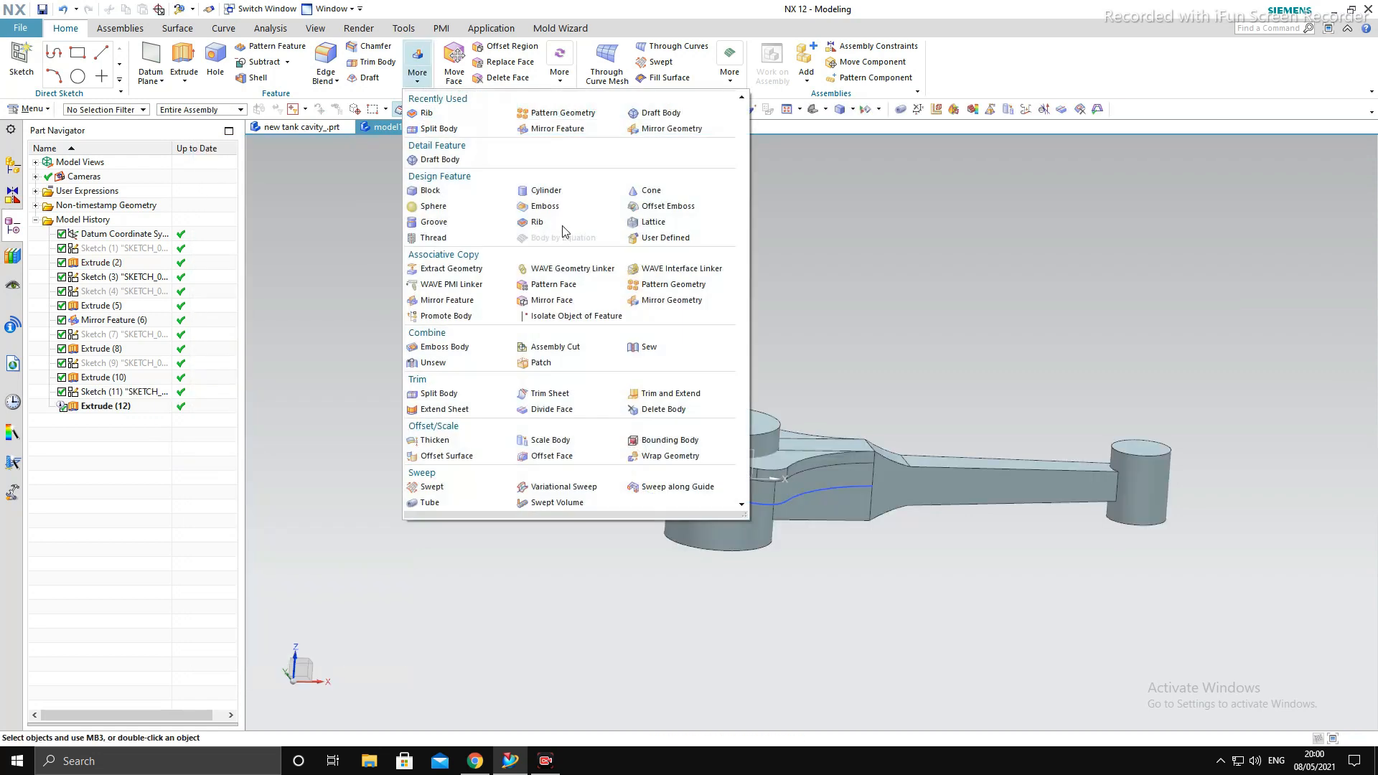
{"action": "left_click", "coordinate": [673, 129]}
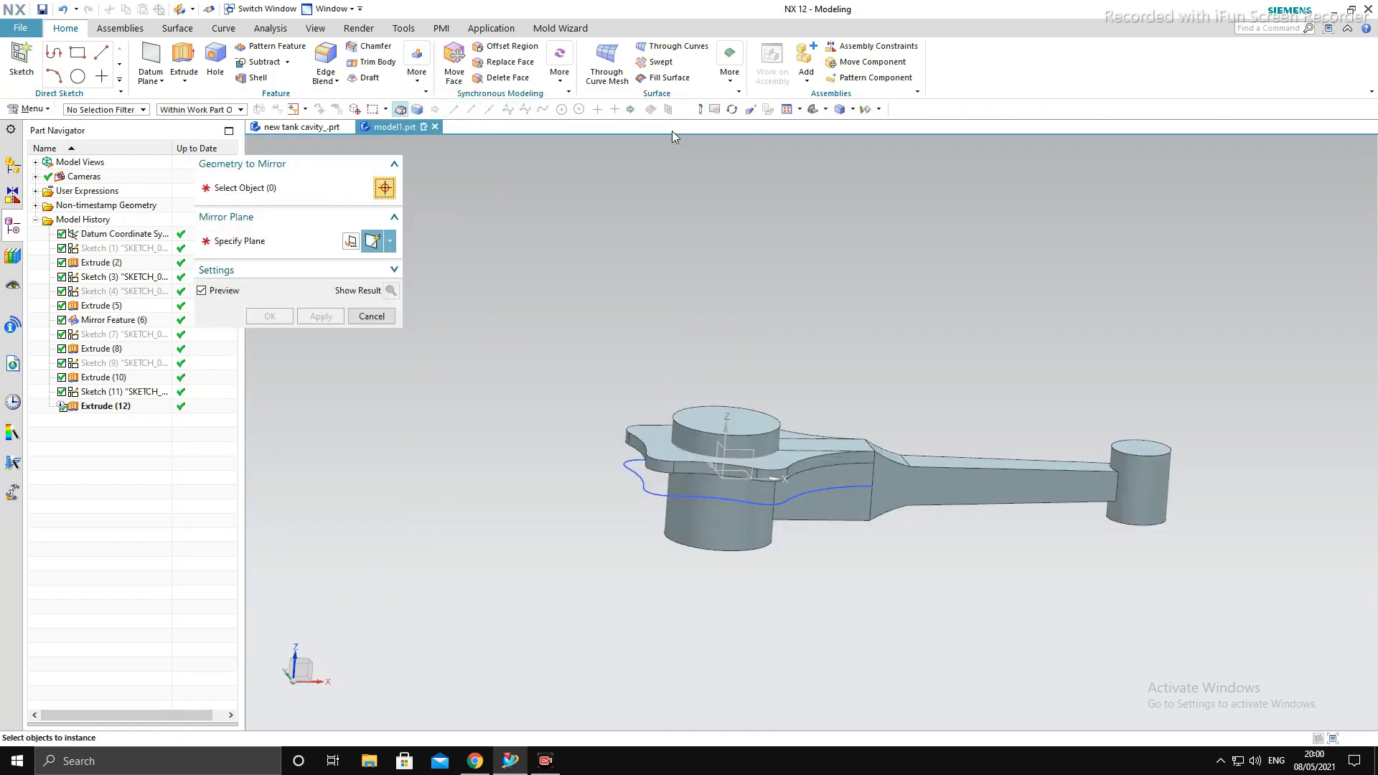
{"action": "key", "text": "Escape"}
{"action": "left_click", "coordinate": [417, 65]}
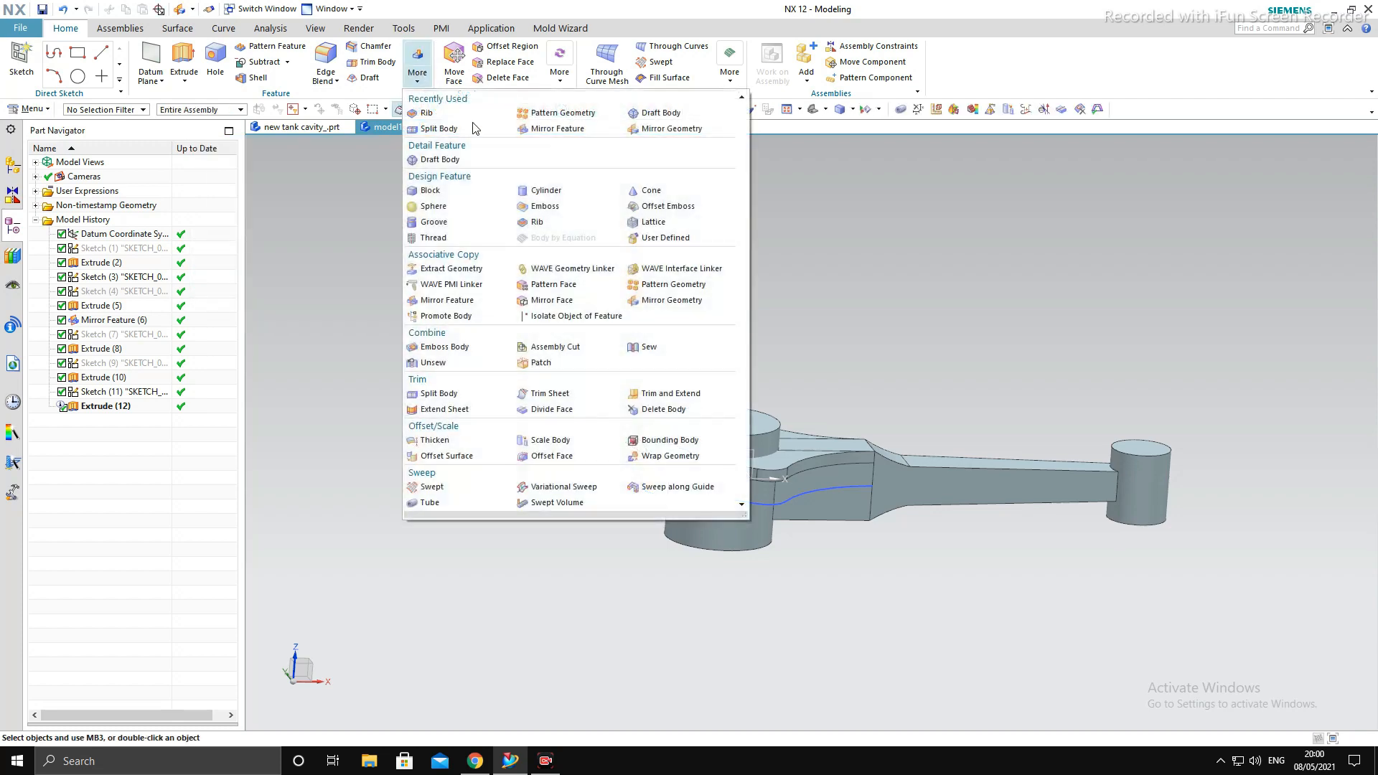
{"action": "left_click", "coordinate": [556, 128]}
{"action": "key", "text": "Escape"}
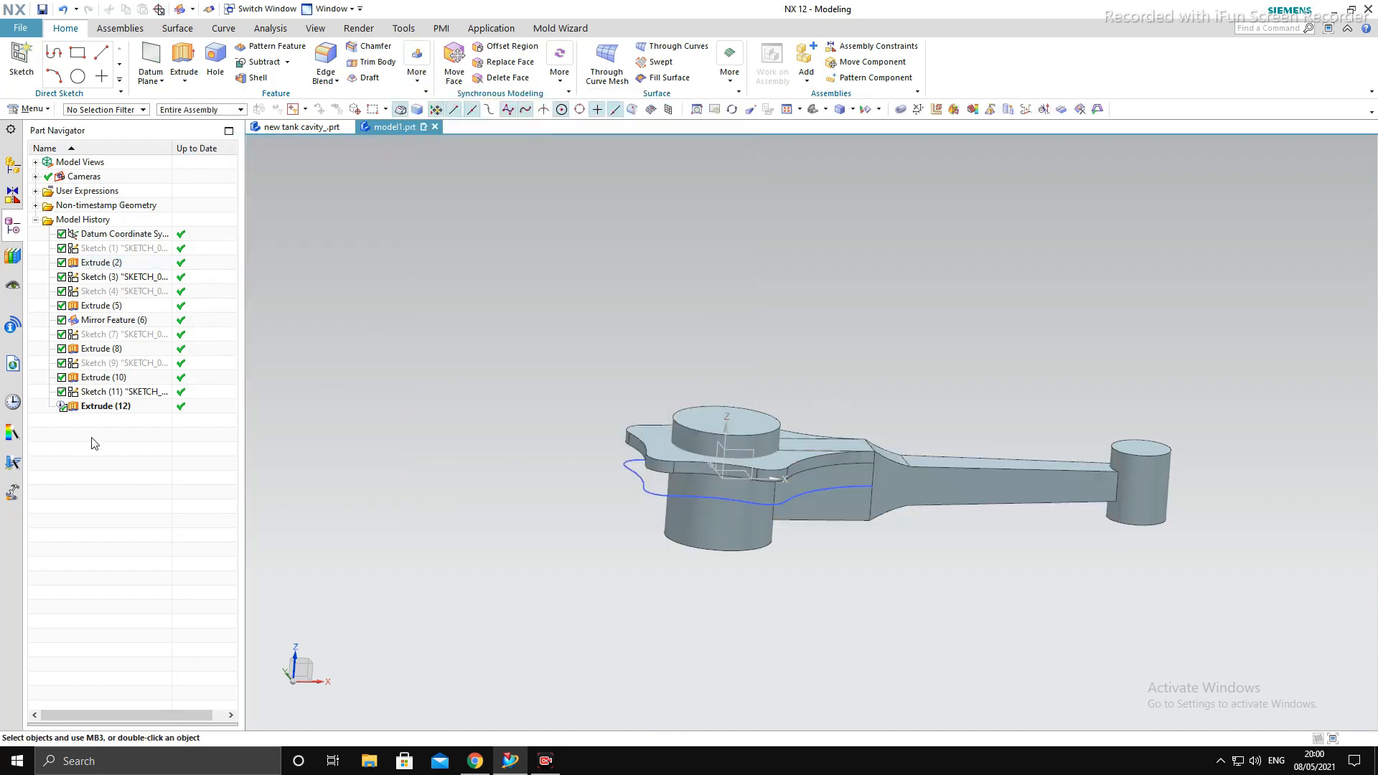
- Set the big-end plate extrusion's Boolean option back to Unite
{"action": "double_click", "coordinate": [107, 407]}
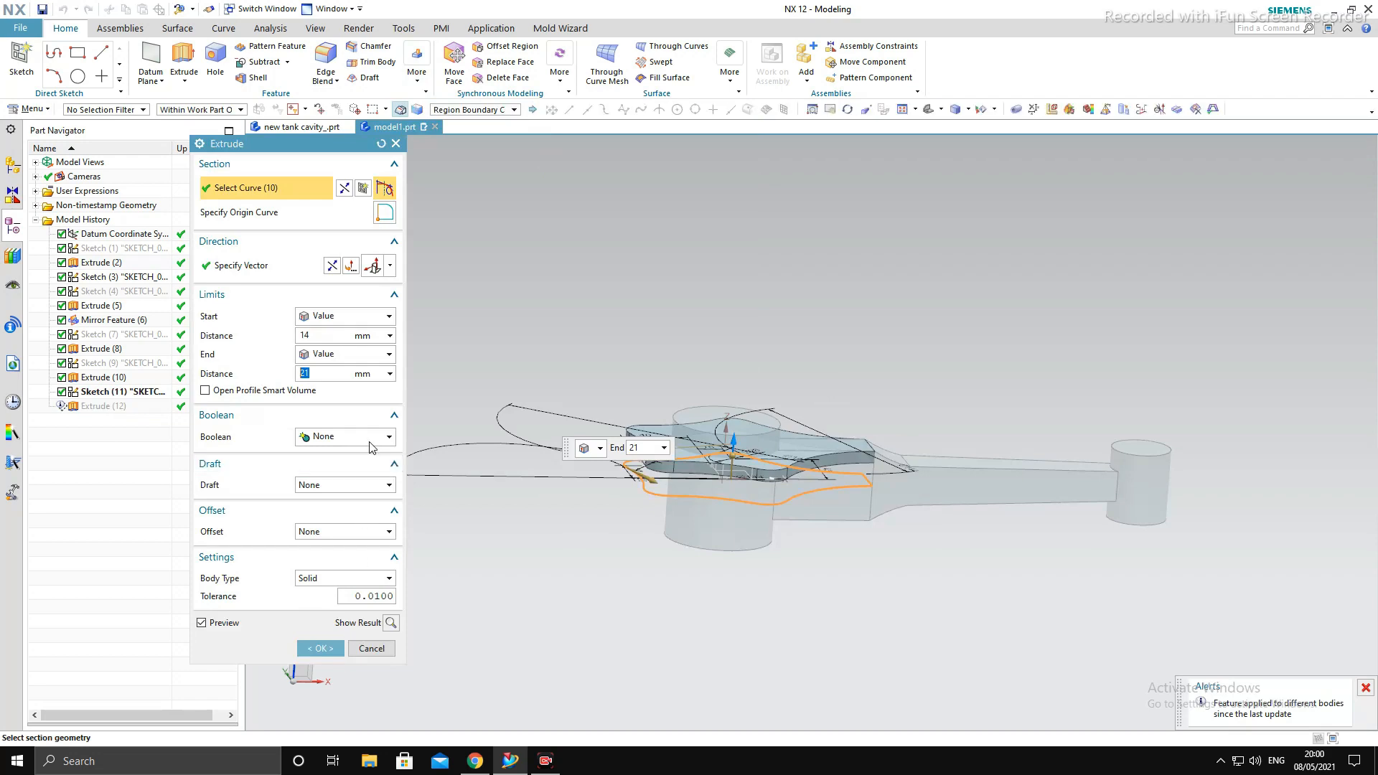
{"action": "left_click", "coordinate": [370, 438]}
{"action": "left_click", "coordinate": [366, 468]}
{"action": "middle_click", "coordinate": [480, 541]}
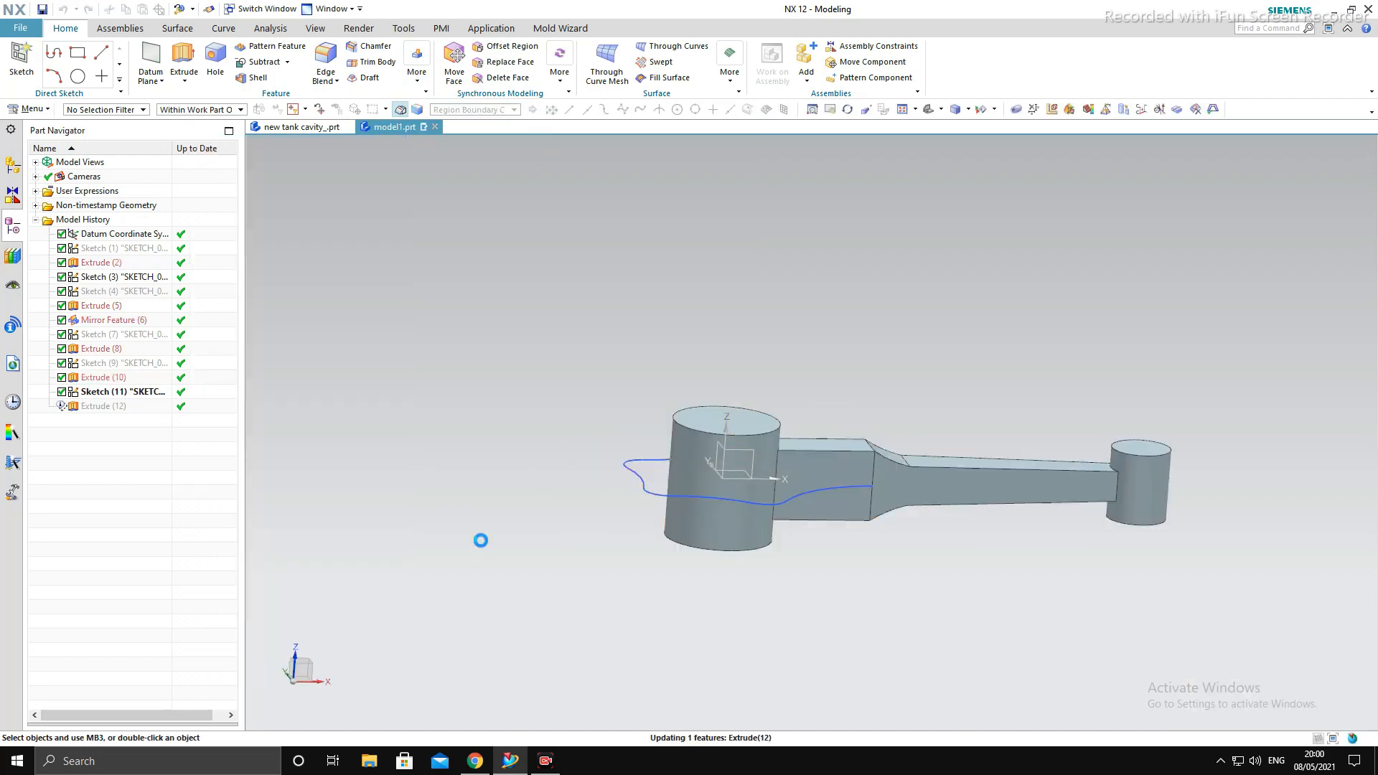
{"action": "left_click", "coordinate": [417, 78]}
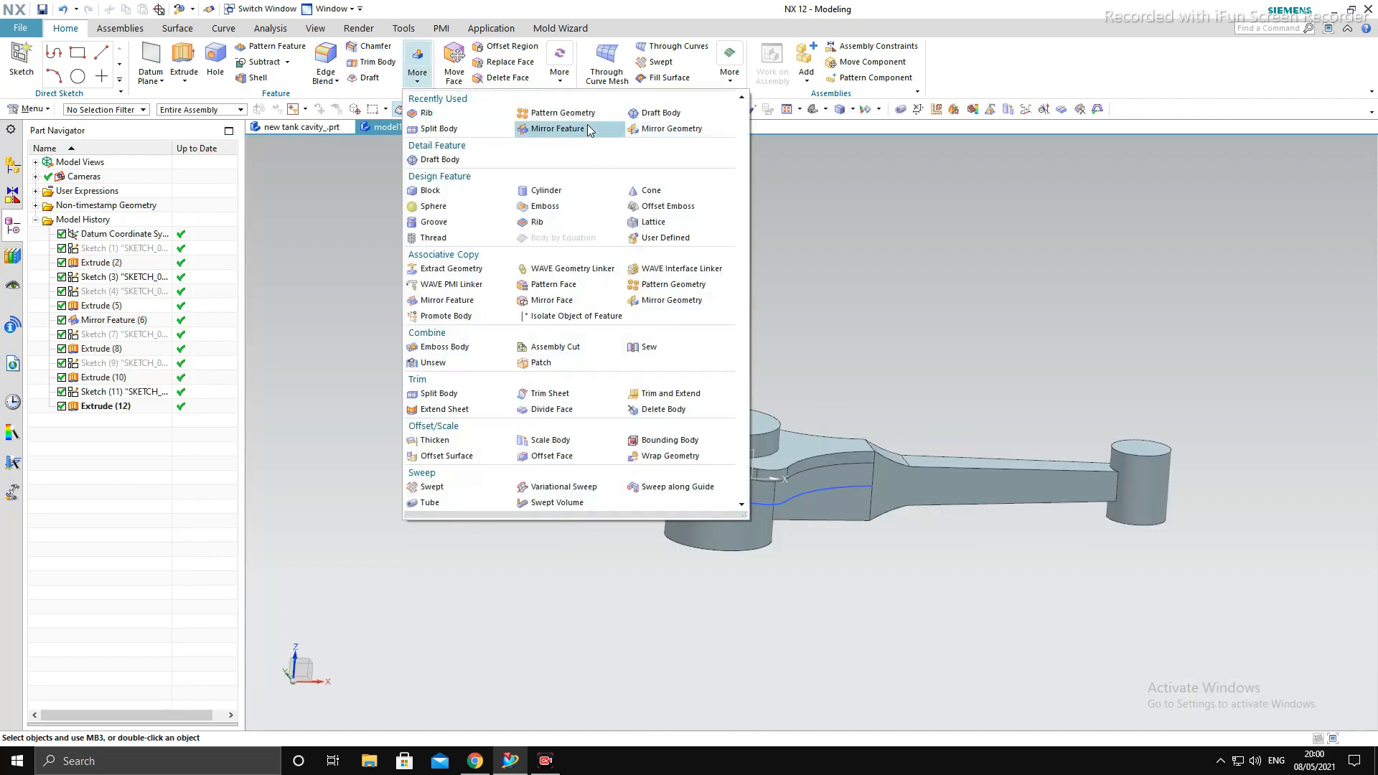
{"action": "left_click", "coordinate": [588, 129]}
{"action": "left_click", "coordinate": [416, 72]}
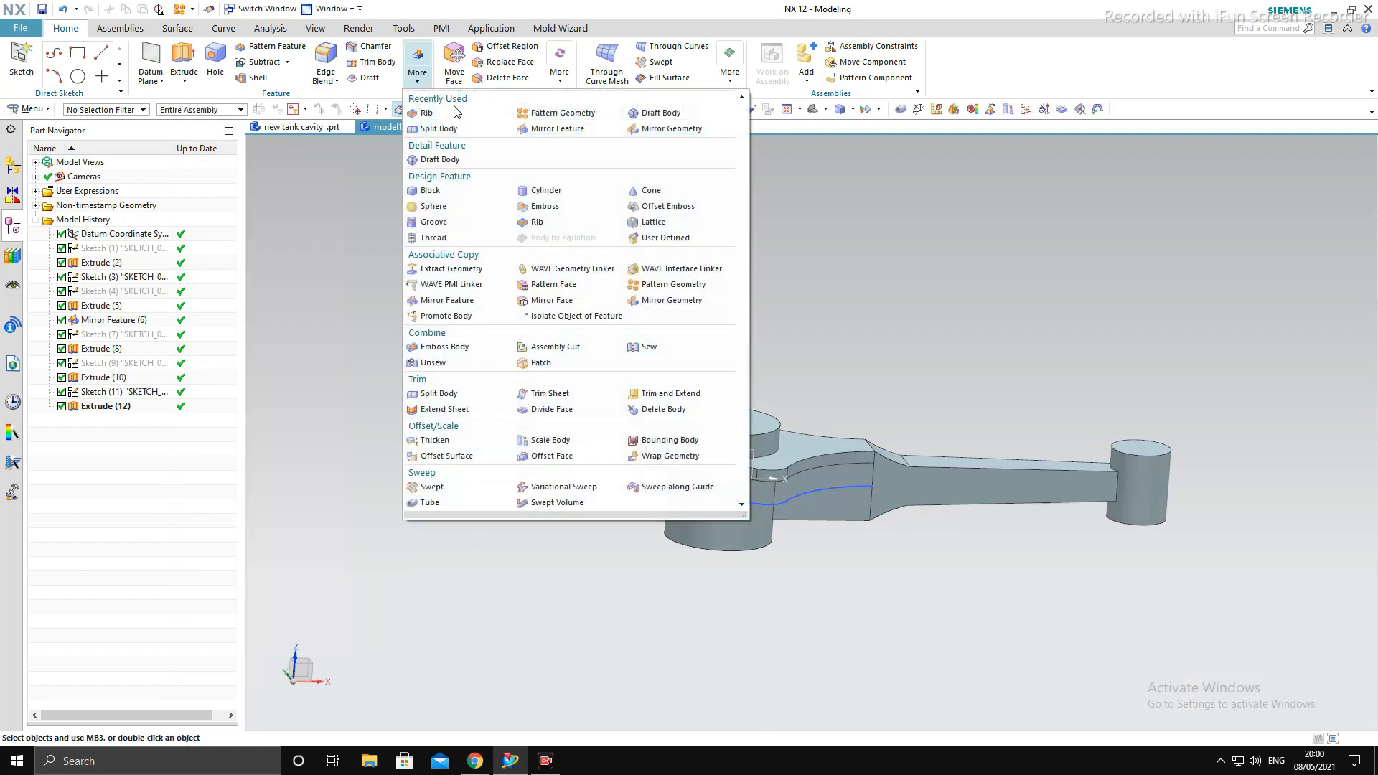
{"action": "left_click", "coordinate": [574, 130]}
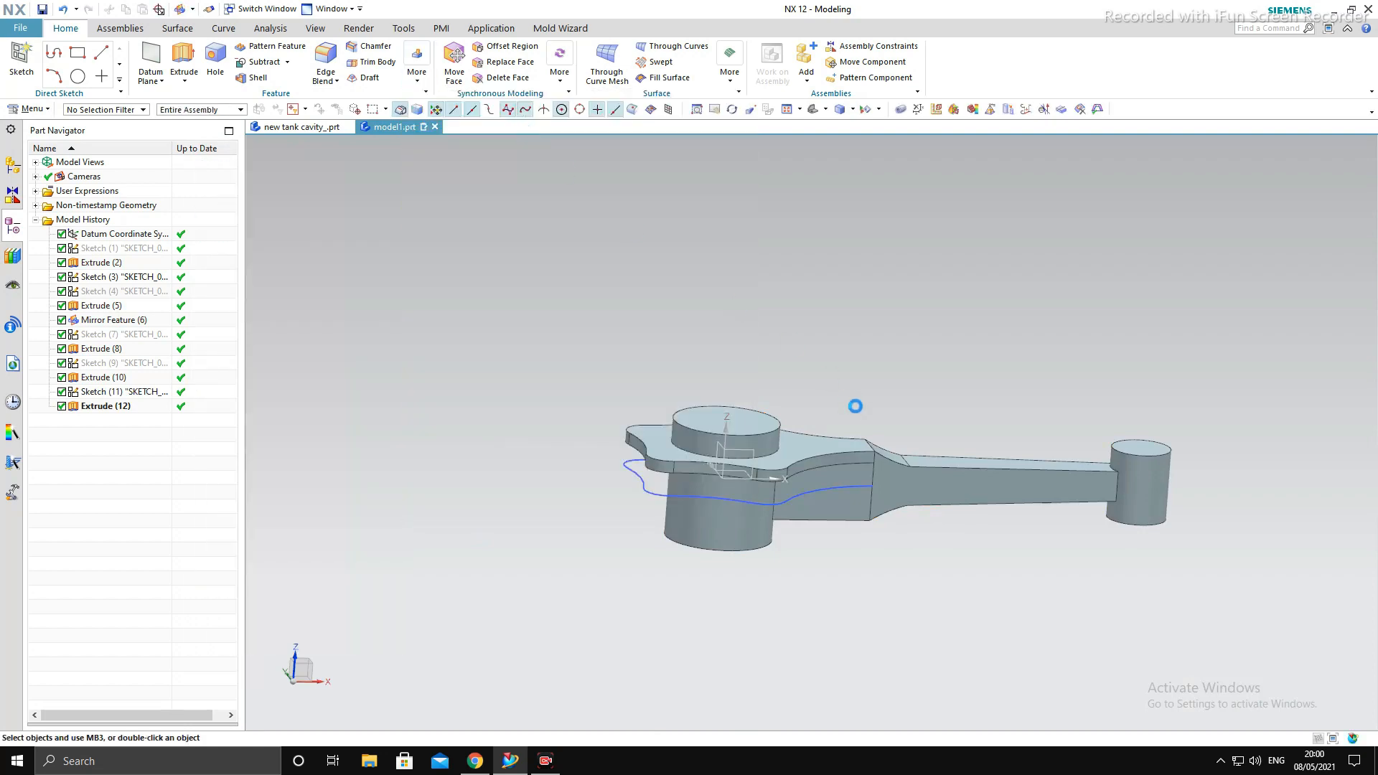
{"action": "left_click", "coordinate": [801, 453]}
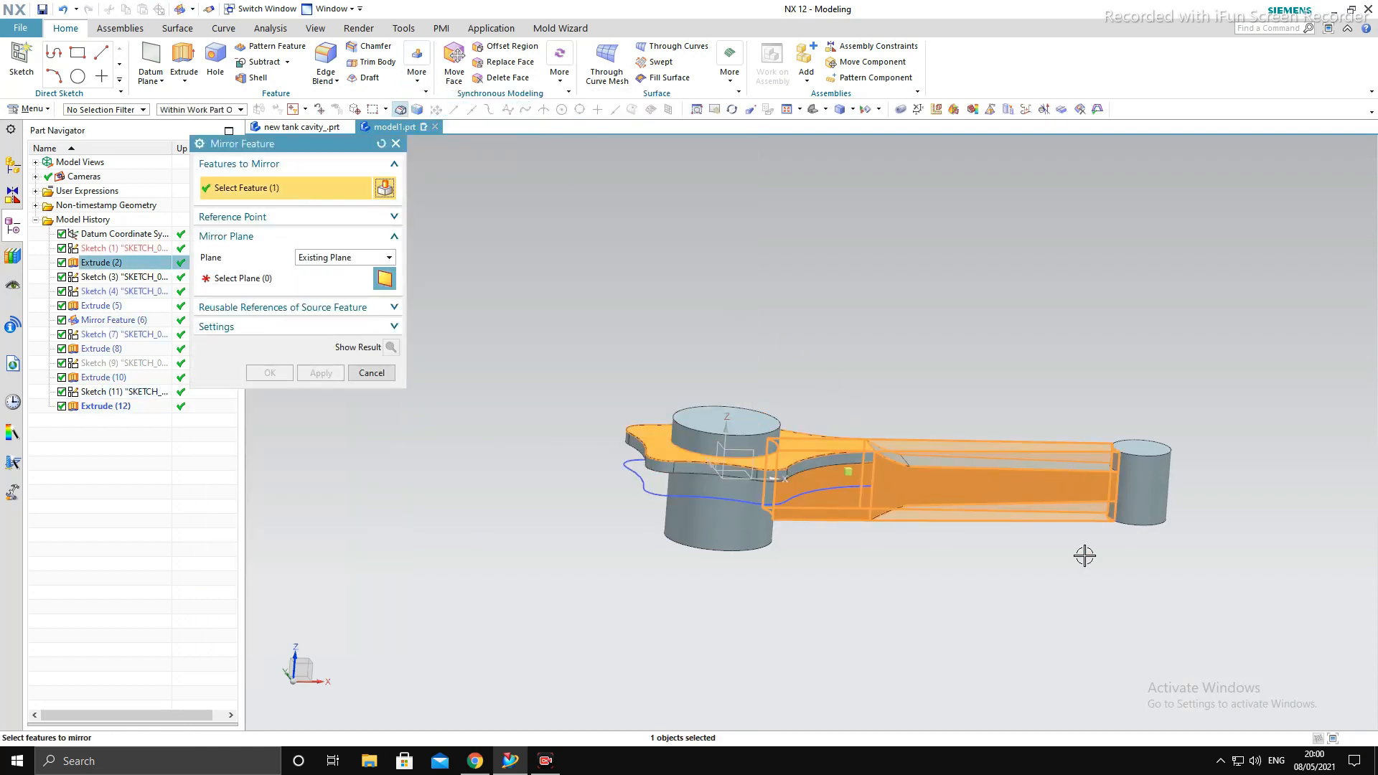
{"action": "key", "text": "Escape"}
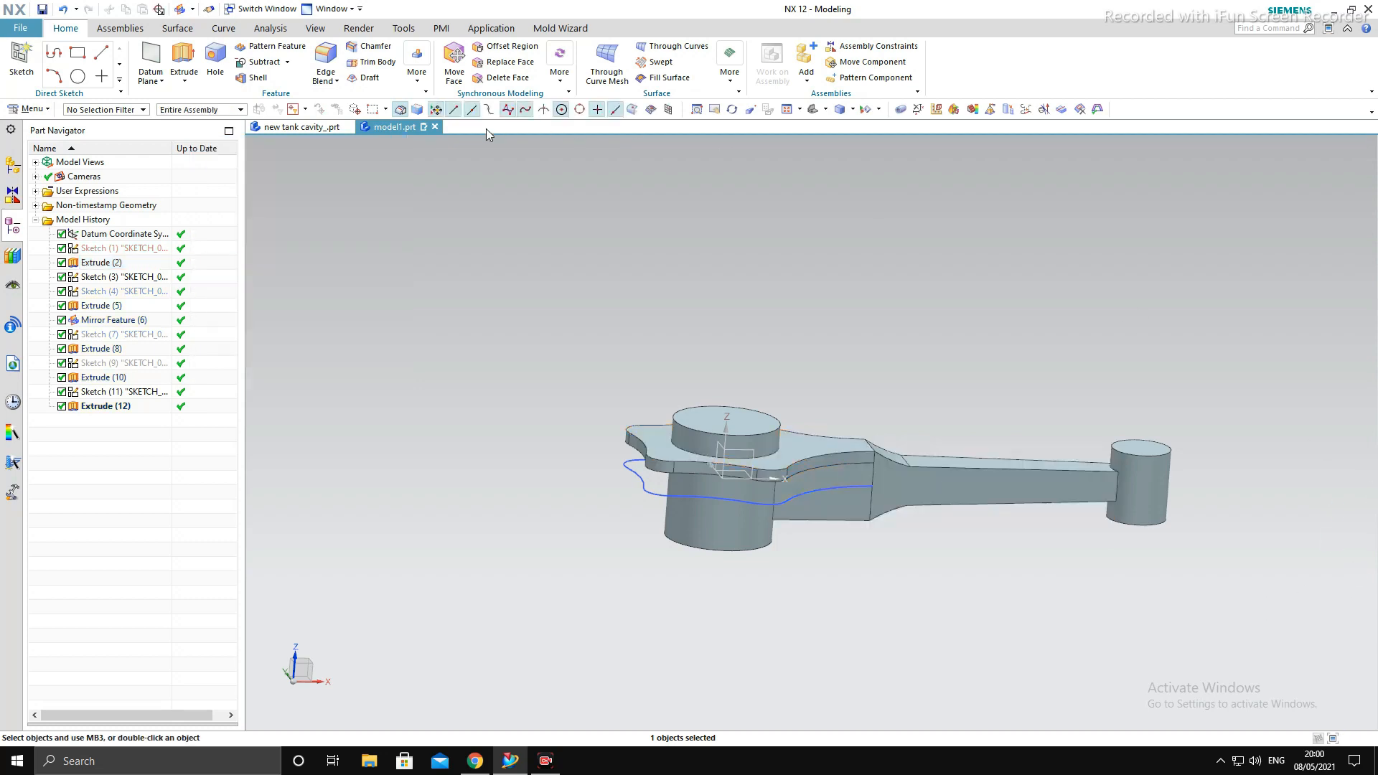
- Mirror the big-end plate extrusion about the datum XY plane with Mirror Feature to create the matching lower plate
{"action": "left_click", "coordinate": [418, 78]}
{"action": "left_click", "coordinate": [566, 135]}
{"action": "left_click", "coordinate": [105, 407]}
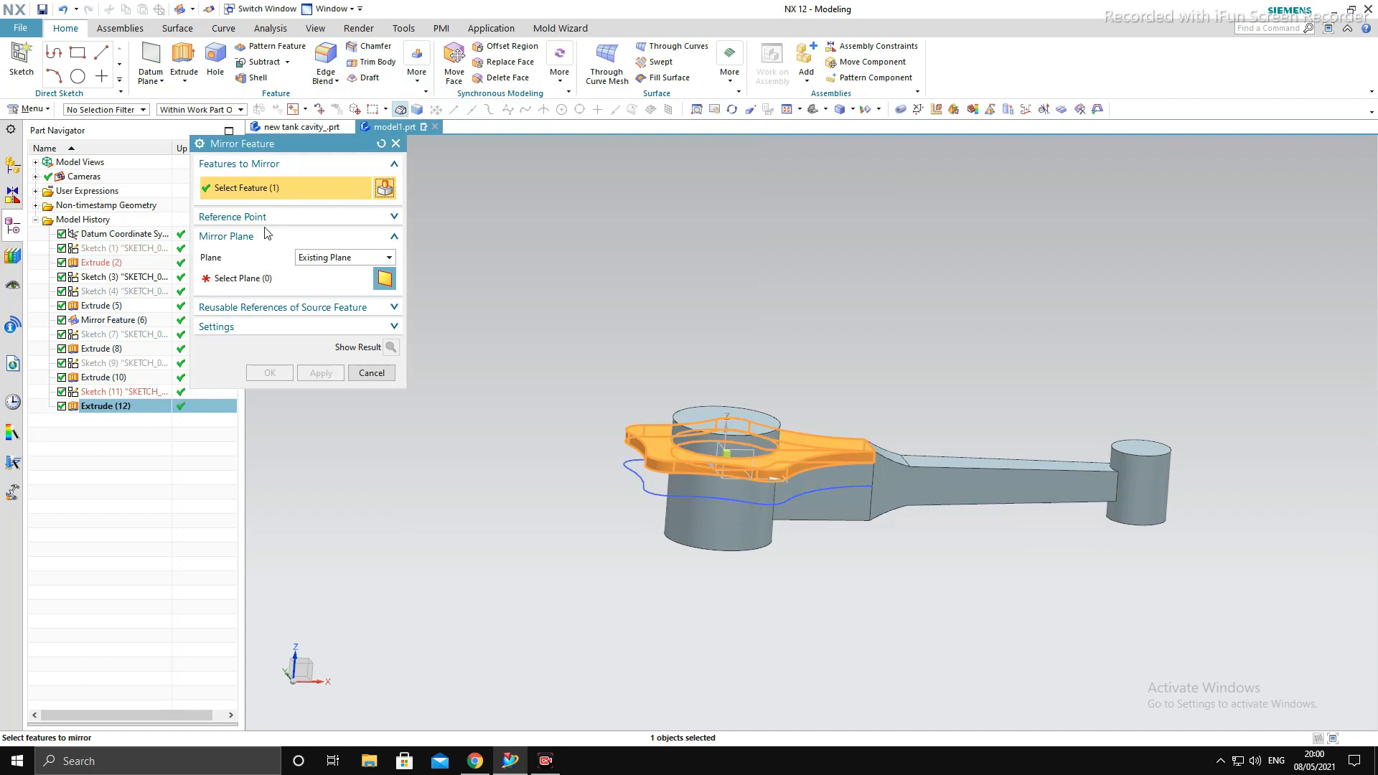
{"action": "left_click", "coordinate": [270, 277]}
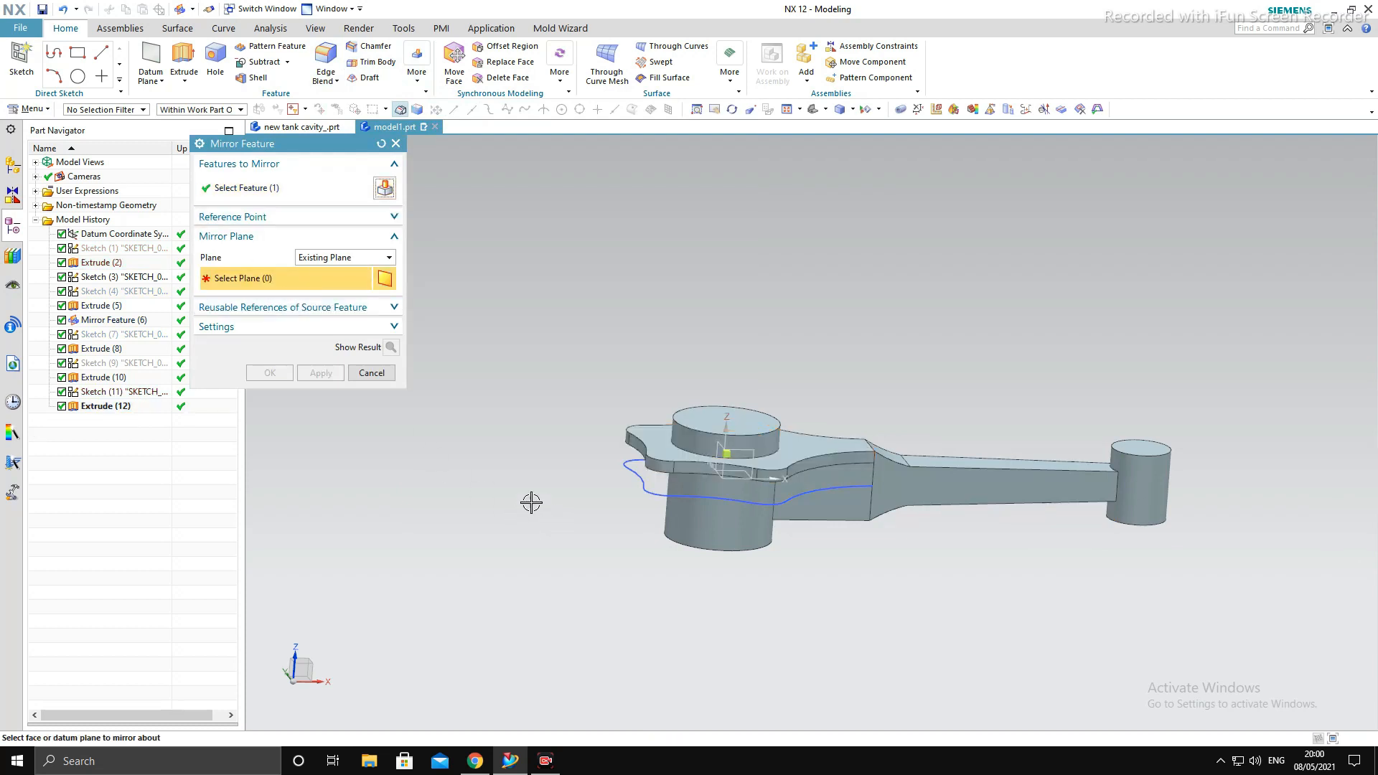
{"action": "middle_click_drag", "start_coordinate": [494, 453], "coordinate": [495, 425]}
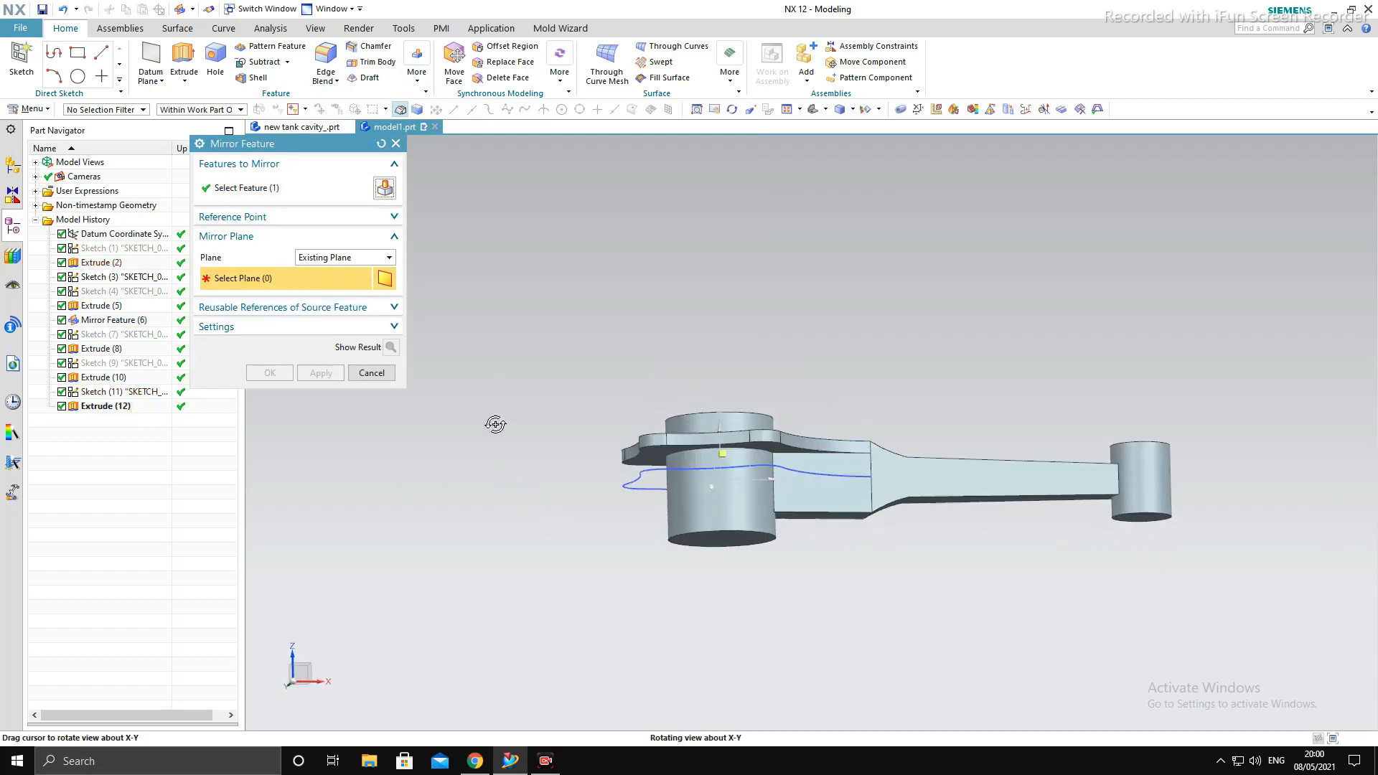
{"action": "left_click", "coordinate": [736, 479]}
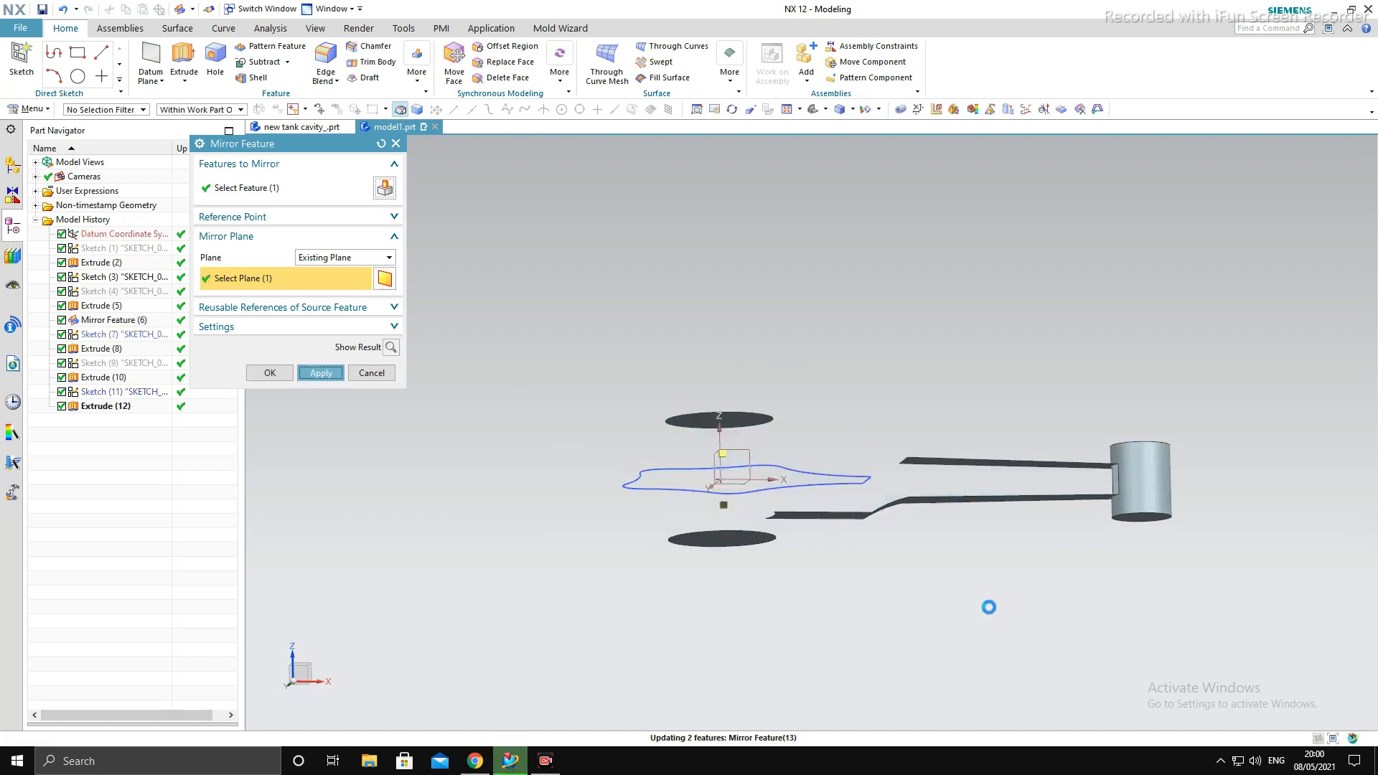
{"action": "key", "text": "Escape"}
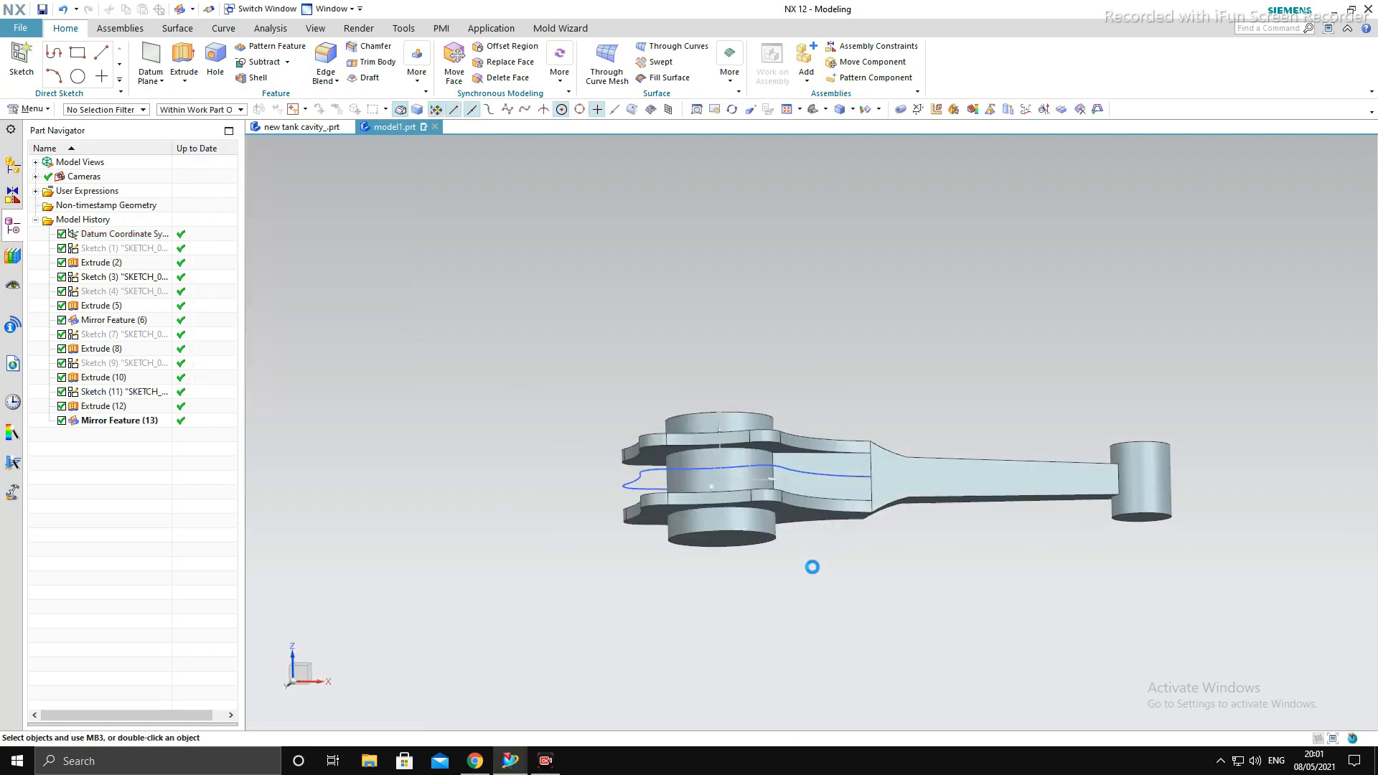
{"action": "middle_click_drag", "start_coordinate": [679, 473], "coordinate": [668, 610]}
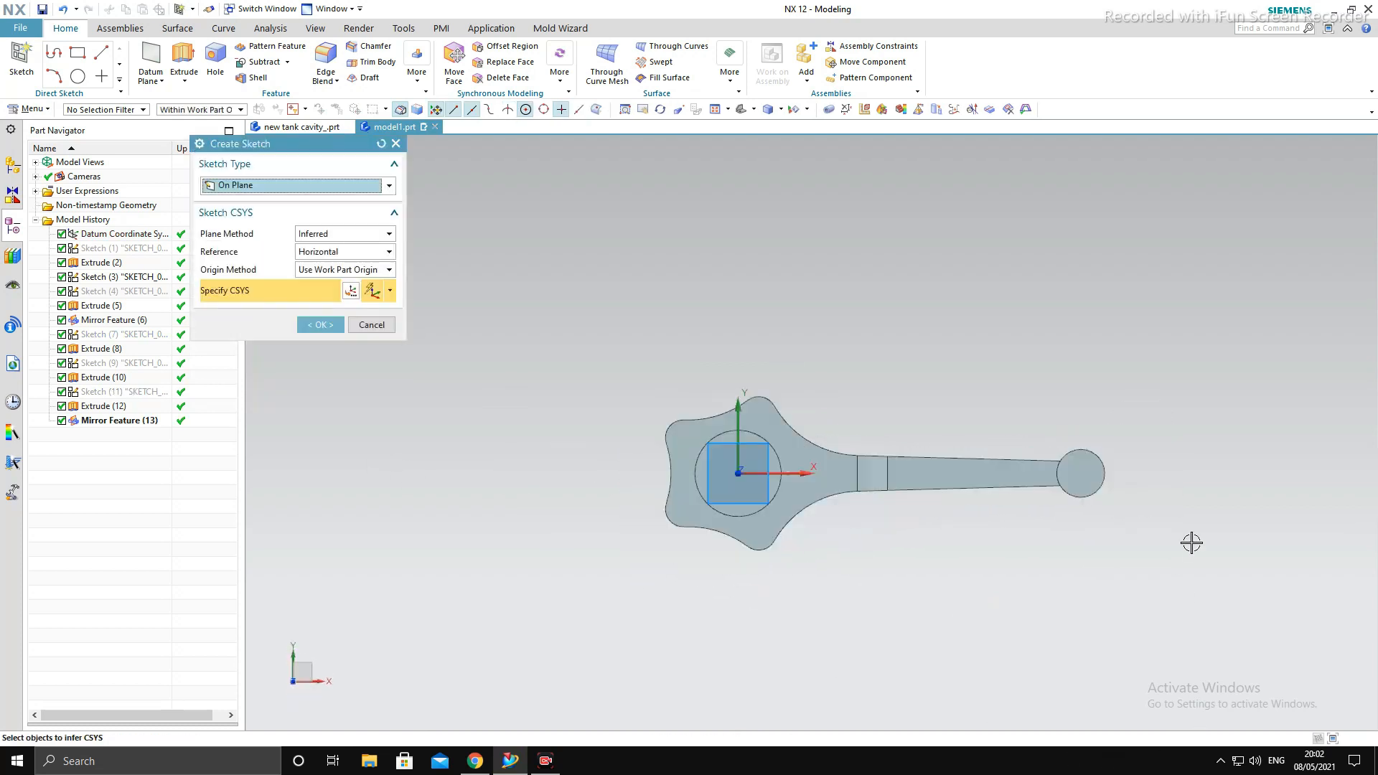
- Start a new sketch and draw two 12 mm diameter circles on the shank, one near the small end and one near the big end
{"action": "middle_click", "coordinate": [1192, 543]}
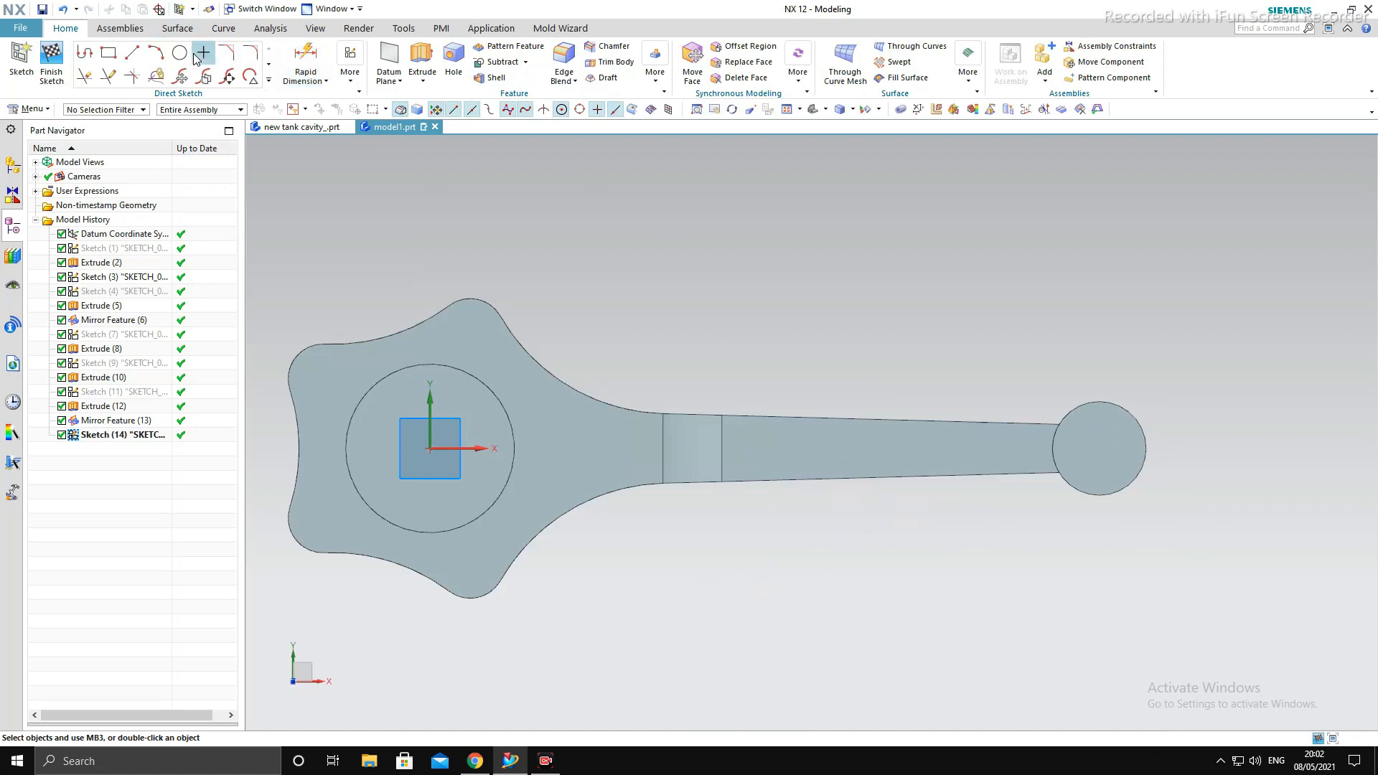
{"action": "left_click", "coordinate": [184, 58]}
{"action": "scroll", "coordinate": [1041, 425], "scroll_direction": "up", "scroll_amount": 2}
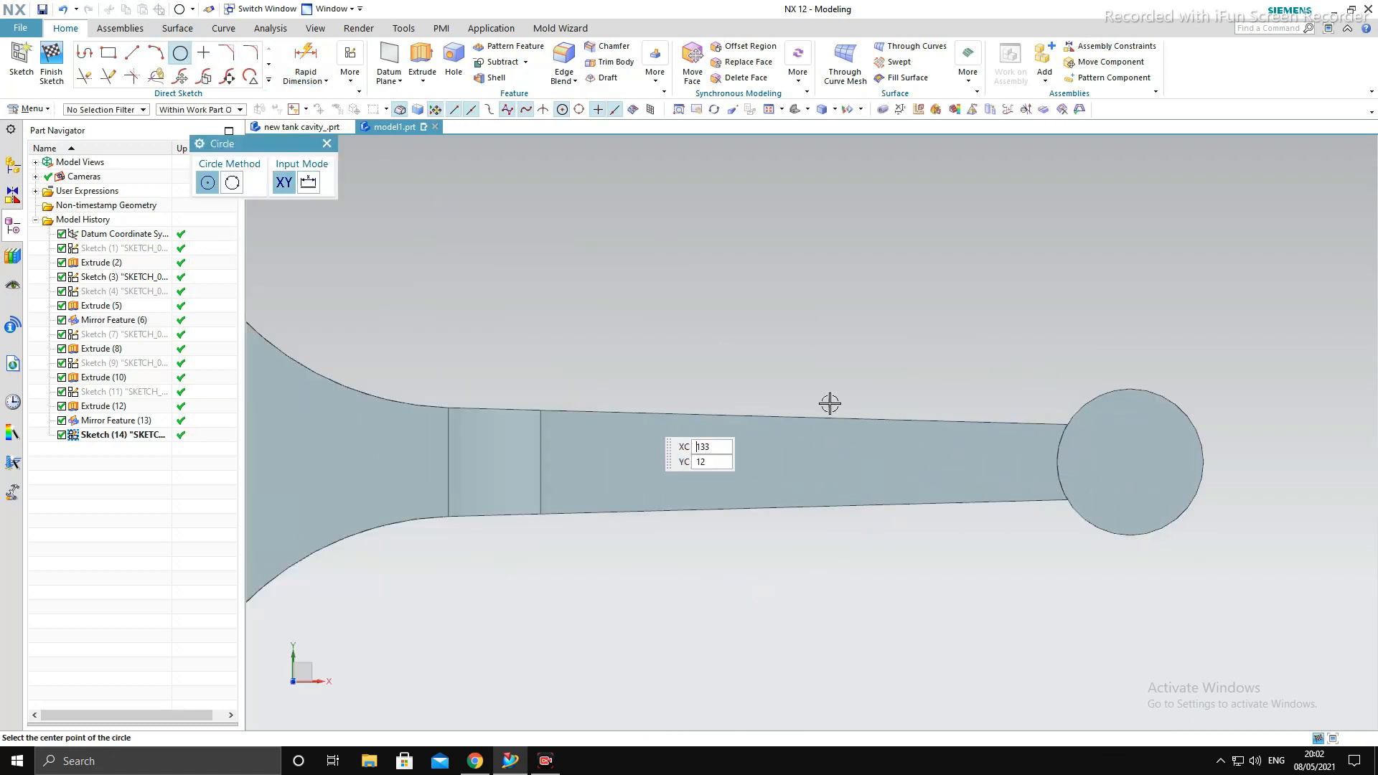
{"action": "scroll", "coordinate": [831, 404], "scroll_direction": "down", "scroll_amount": 3}
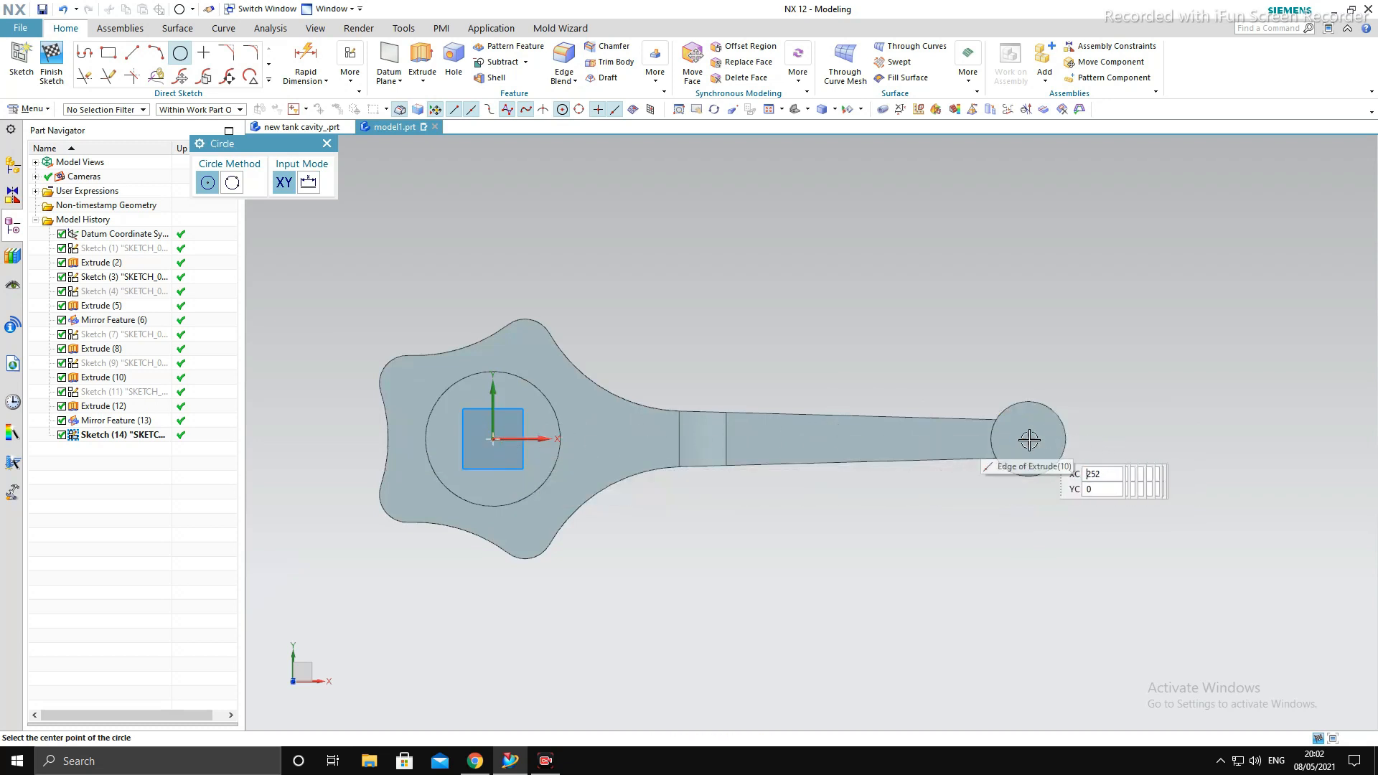
{"action": "left_click", "coordinate": [956, 440]}
{"action": "type", "text": "1"}
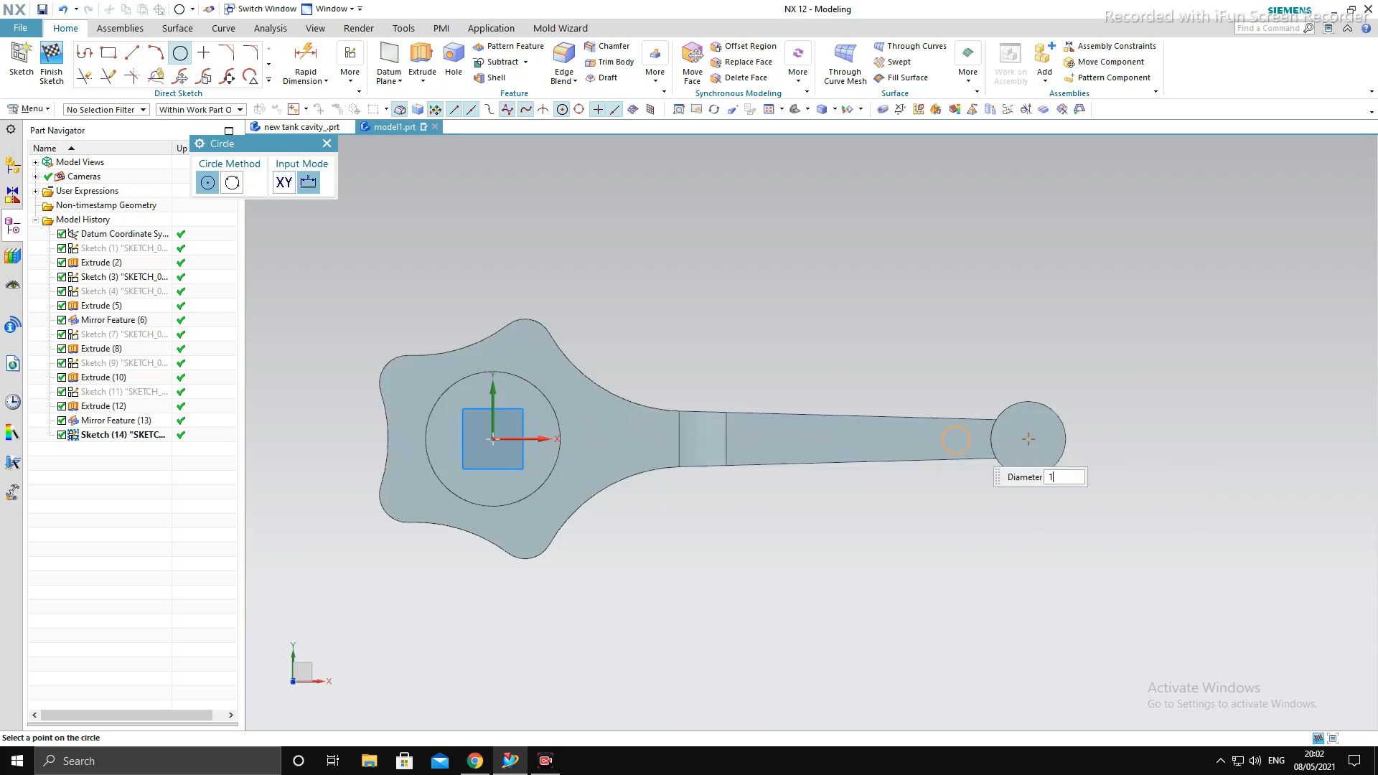
{"action": "type", "text": "2"}
{"action": "key", "text": "Return"}
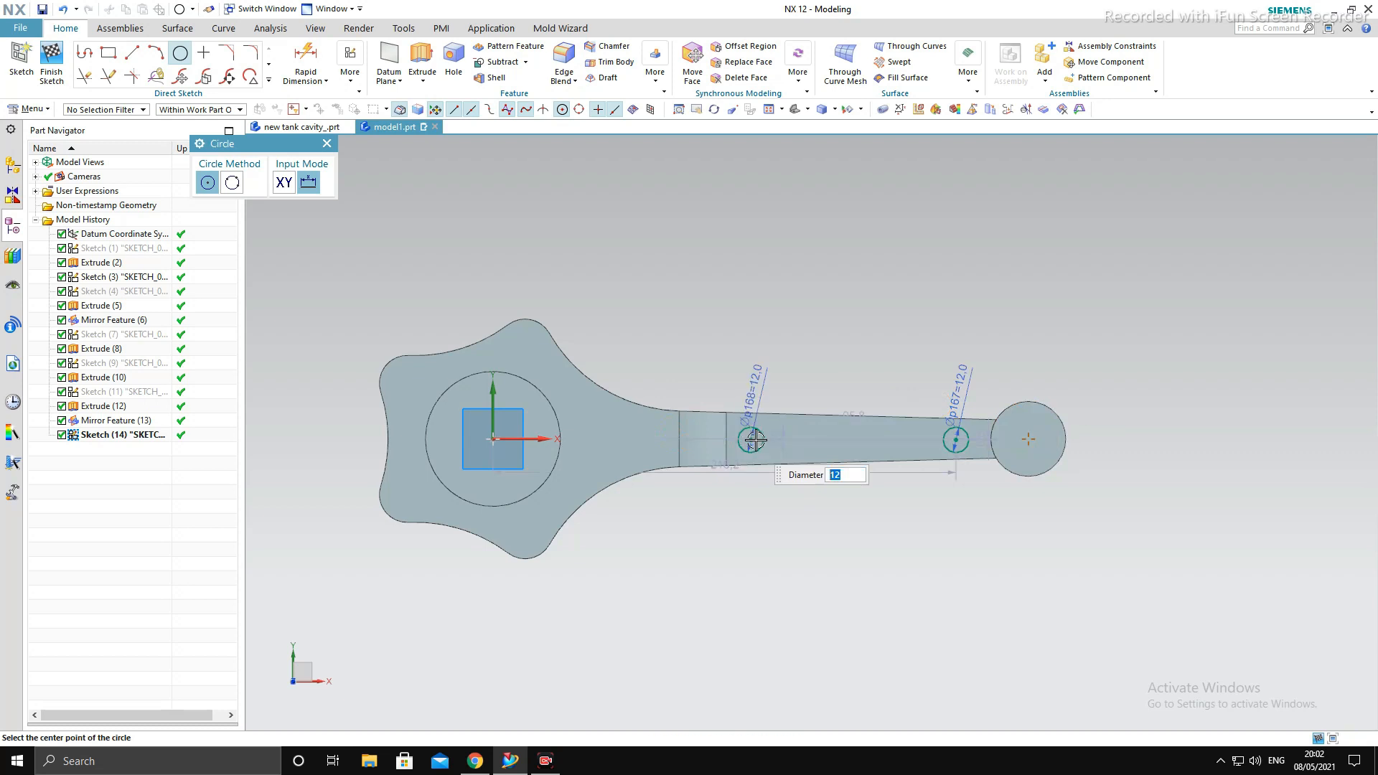
{"action": "scroll", "coordinate": [756, 440], "scroll_direction": "up", "scroll_amount": 4}
{"action": "key", "text": "Escape"}
{"action": "key", "text": "Escape"}
{"action": "scroll", "coordinate": [834, 416], "scroll_direction": "down", "scroll_amount": 4}
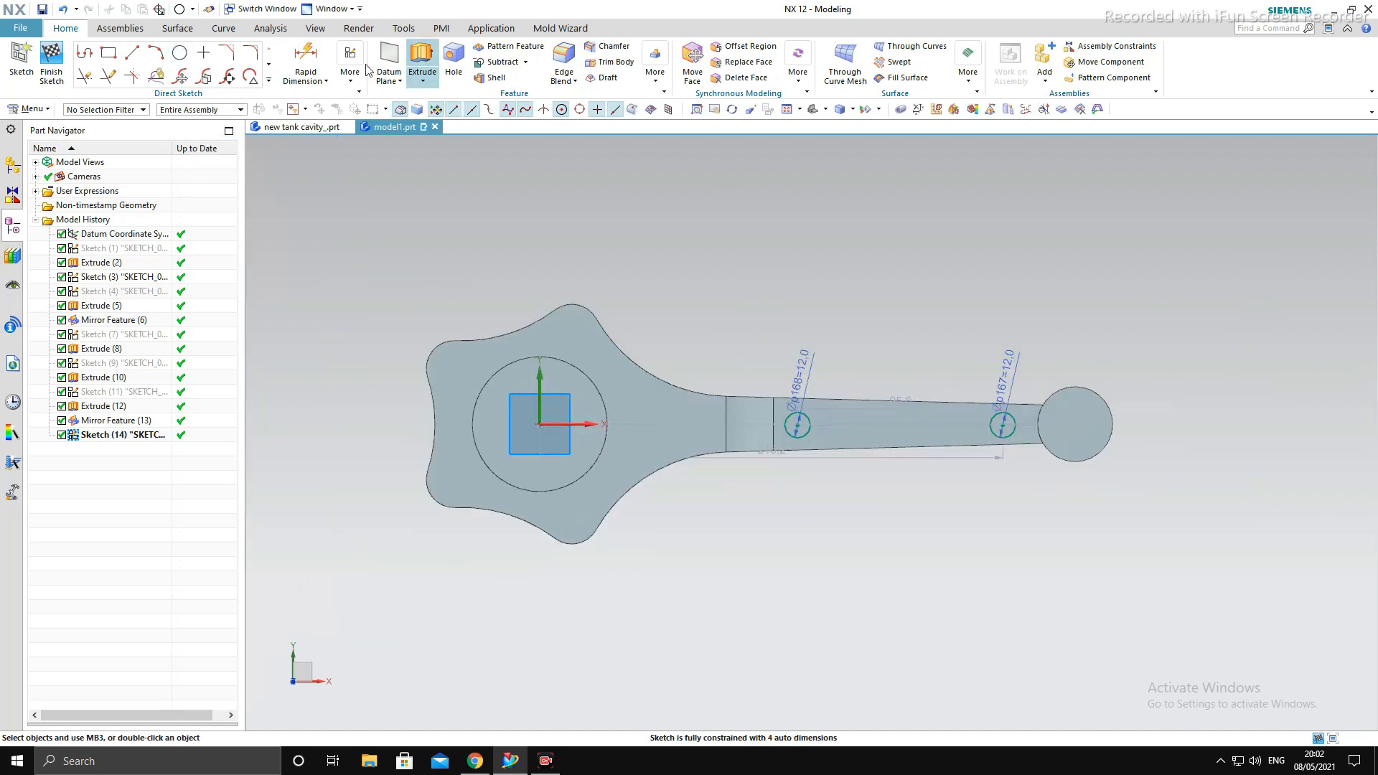
- Set the vertical offset of both 12 mm circles from the horizontal axis to 0 so their centers lie on it
{"action": "left_click", "coordinate": [306, 56]}
{"action": "scroll", "coordinate": [1041, 409], "scroll_direction": "up", "scroll_amount": 3}
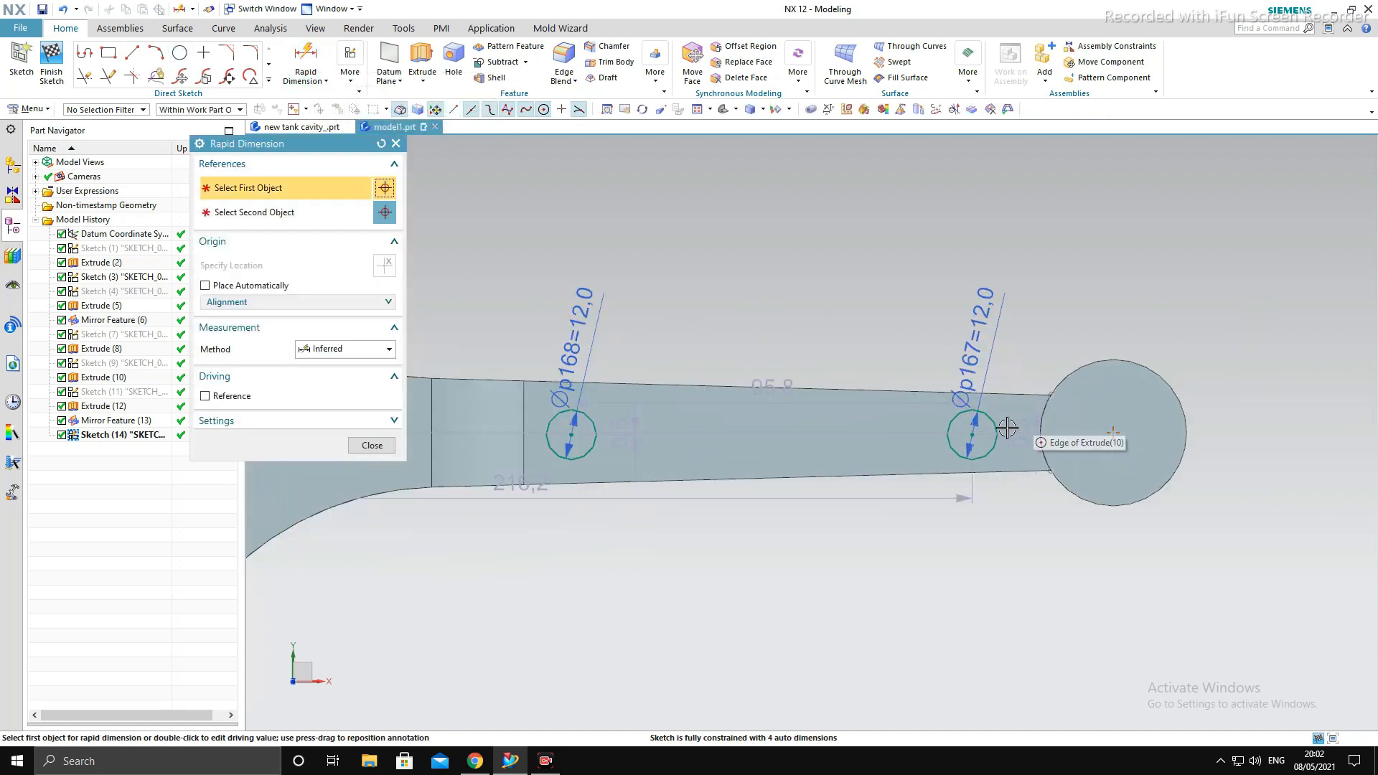
{"action": "double_click", "coordinate": [1018, 436]}
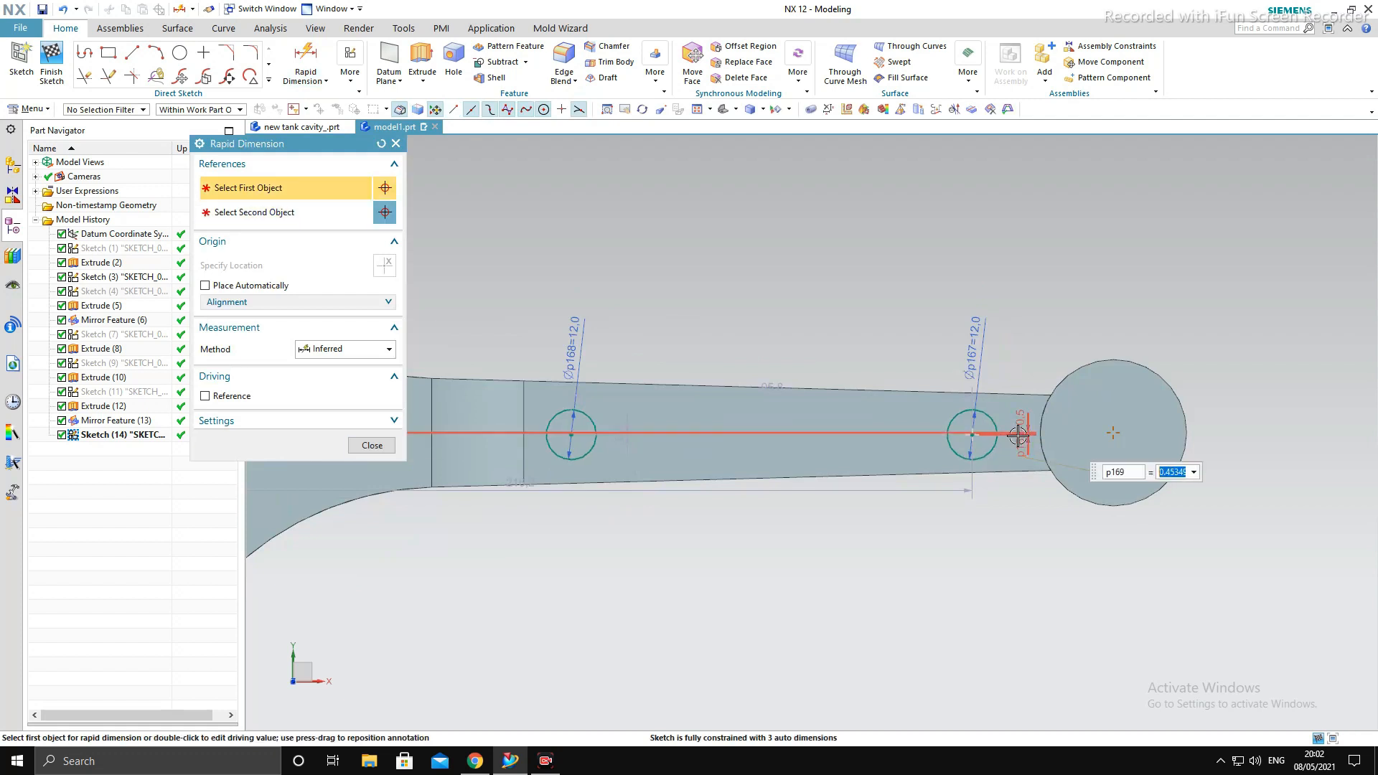
{"action": "type", "text": "0"}
{"action": "key", "text": "Return"}
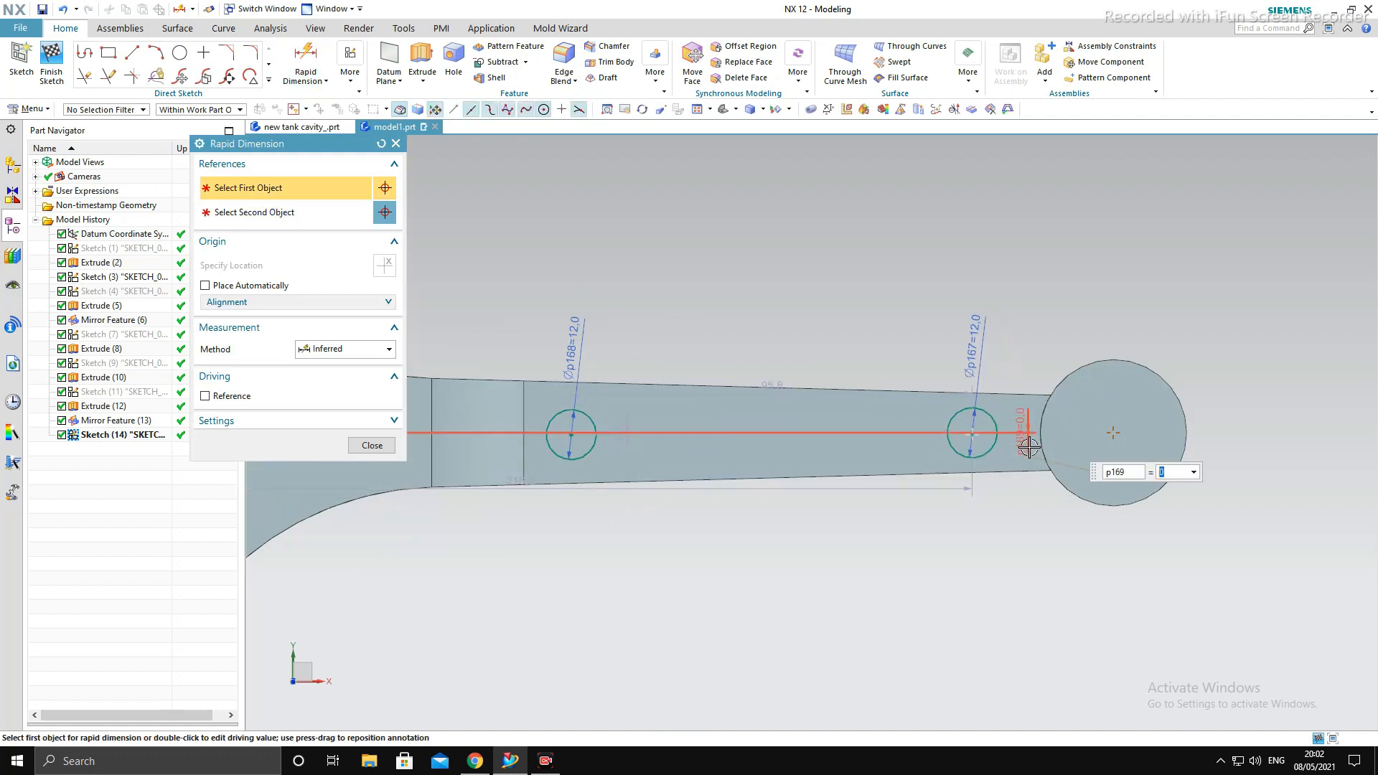
{"action": "left_click", "coordinate": [568, 434]}
{"action": "key", "text": "Escape"}
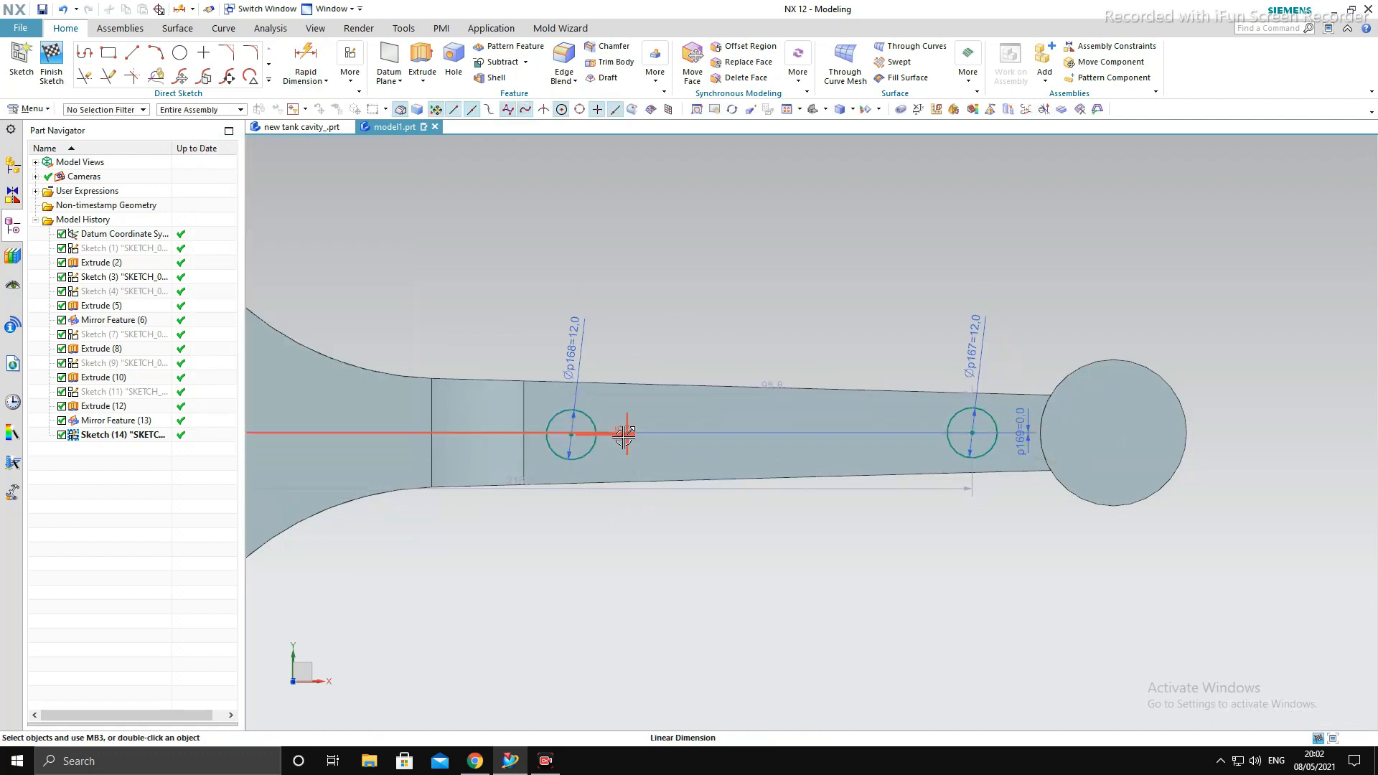
{"action": "double_click", "coordinate": [620, 446]}
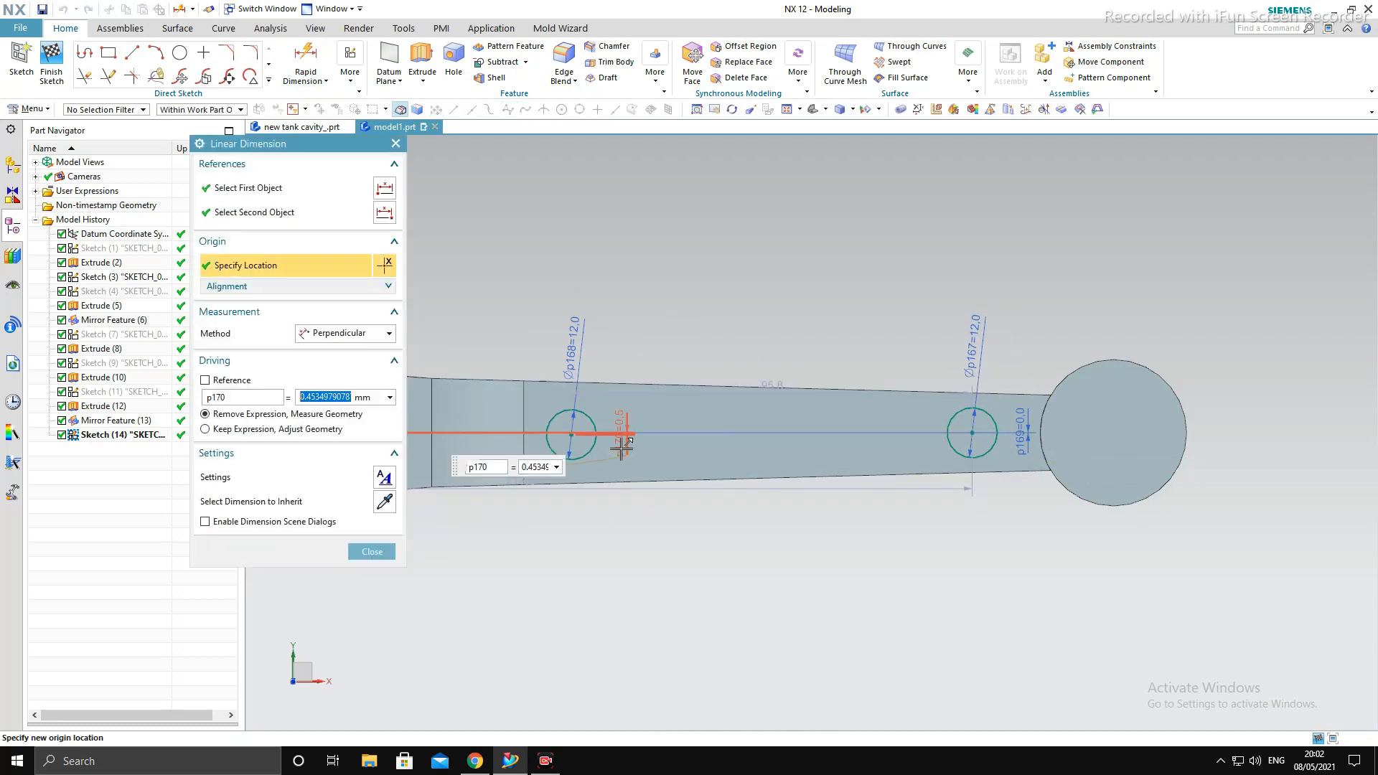
{"action": "type", "text": "0"}
{"action": "key", "text": "Return"}
{"action": "key", "text": "Escape"}
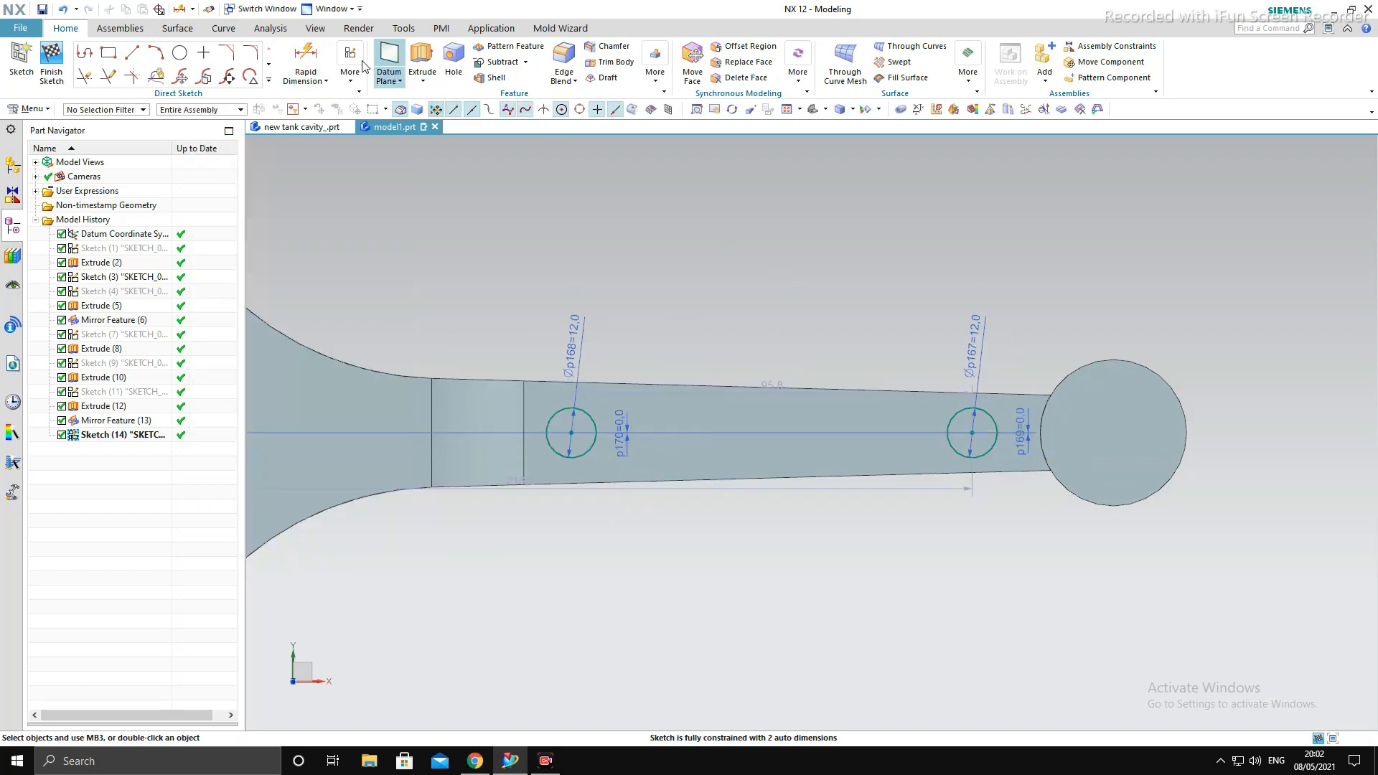
- Dimension the distance from the small-end cylinder's center to the nearer 12 mm circle's center and set it to 30 mm
{"action": "left_click", "coordinate": [305, 58]}
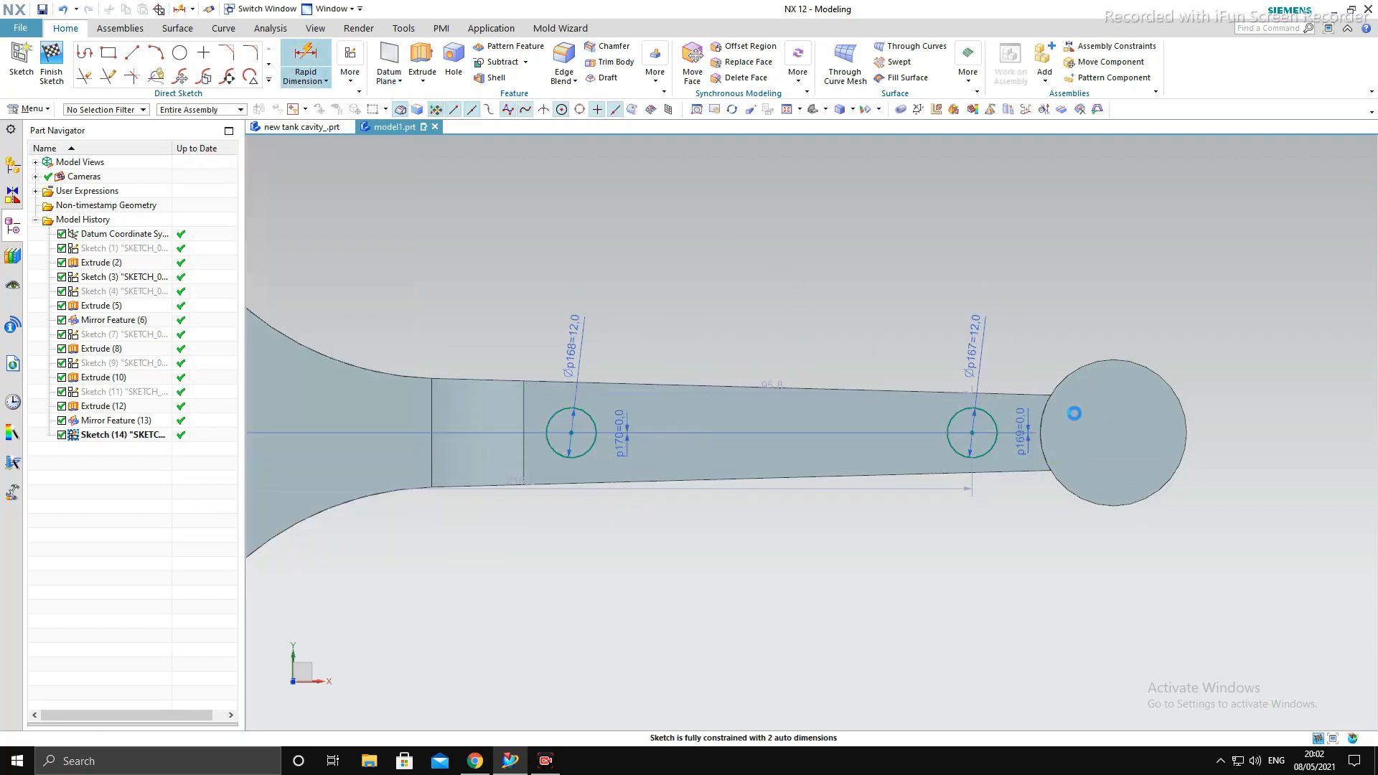
{"action": "left_click", "coordinate": [1112, 439]}
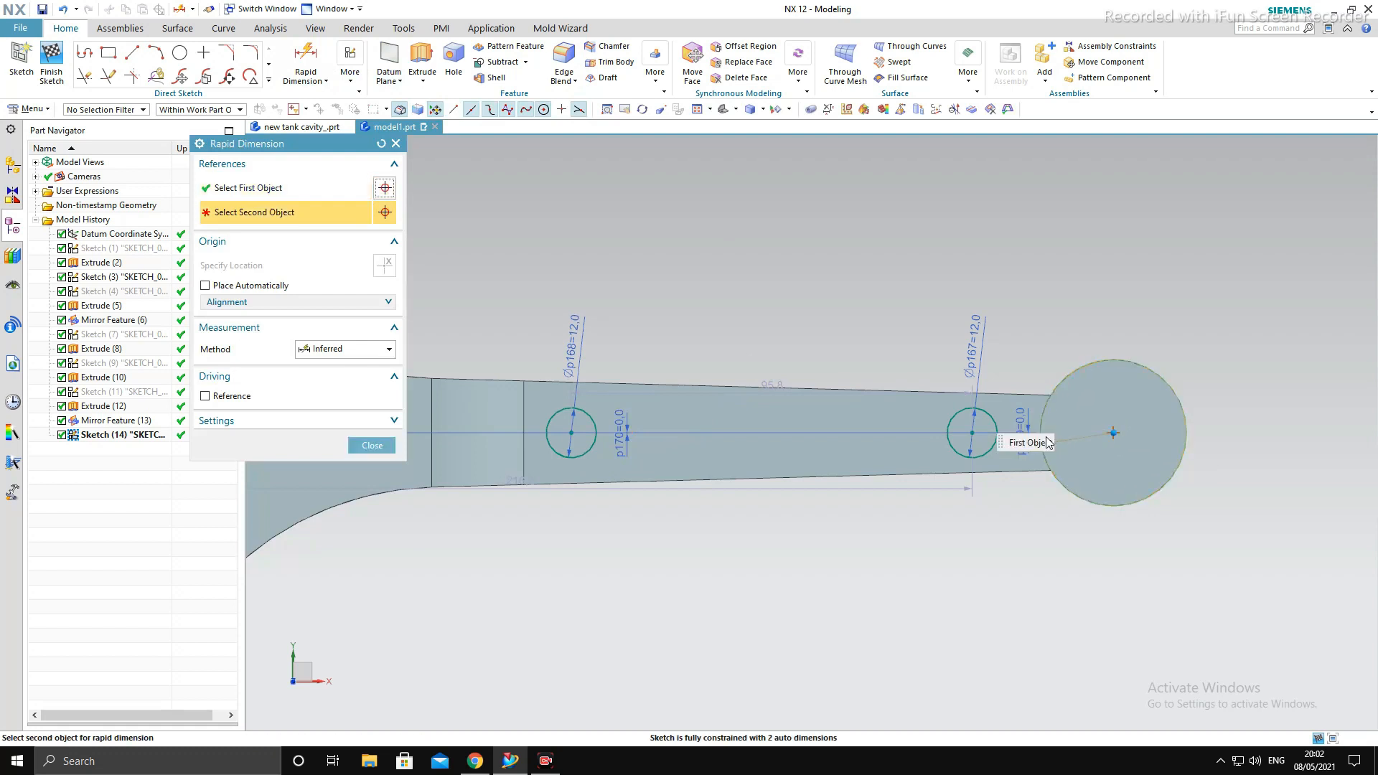
{"action": "left_click", "coordinate": [970, 434]}
{"action": "left_click", "coordinate": [994, 242]}
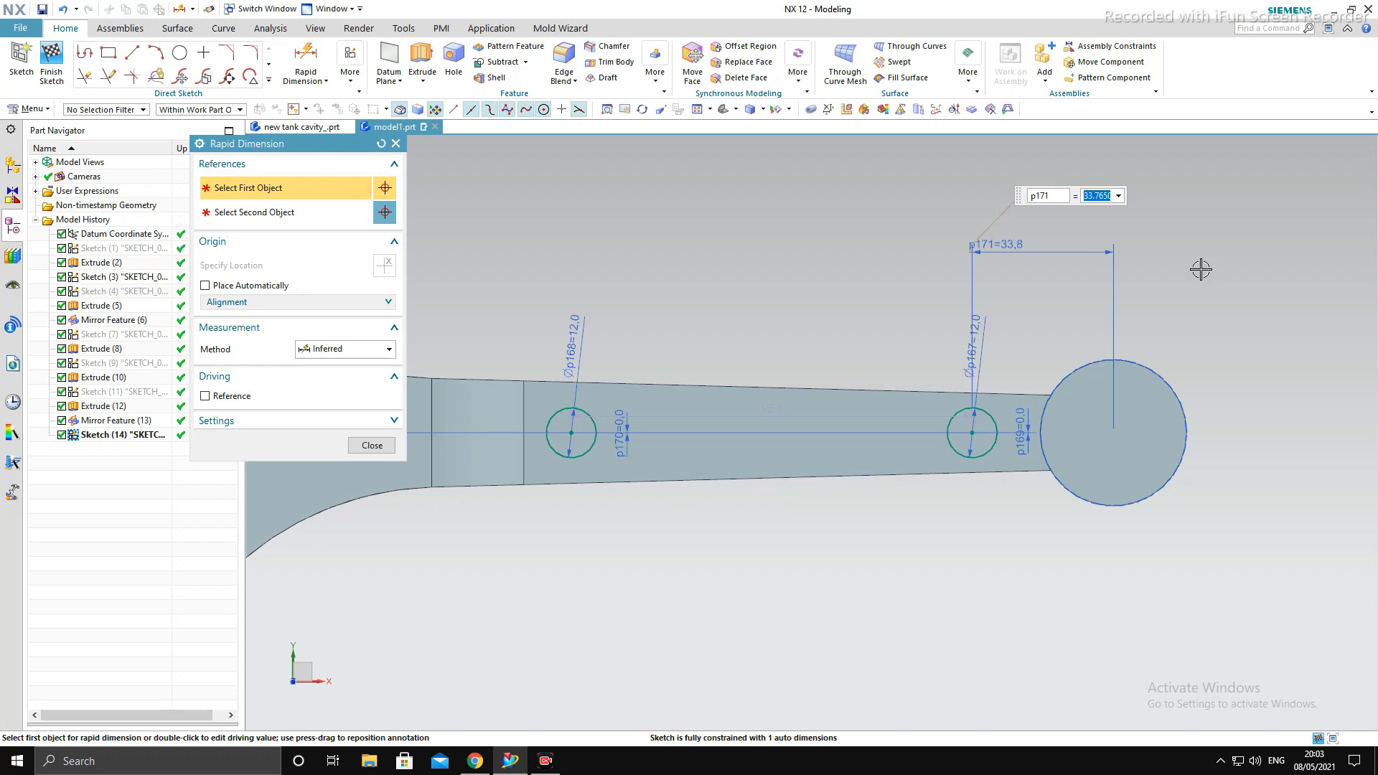
{"action": "key", "text": "Return"}
{"action": "key", "text": "Escape"}
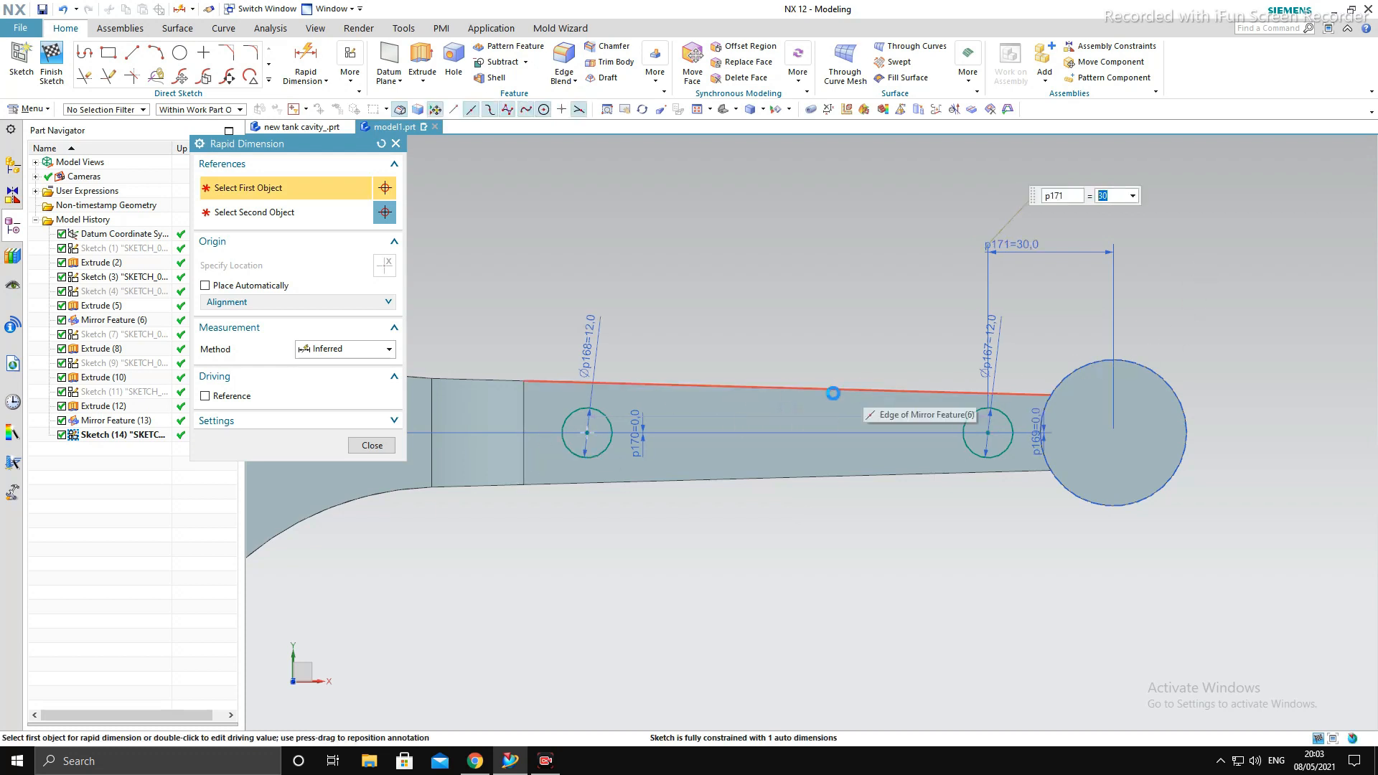
- Dimension the center distance between the two 12 mm circles and set it to 150 mm
{"action": "scroll", "coordinate": [854, 437], "scroll_direction": "down", "scroll_amount": 2}
{"action": "scroll", "coordinate": [607, 392], "scroll_direction": "up", "scroll_amount": 2}
{"action": "key", "text": "d"}
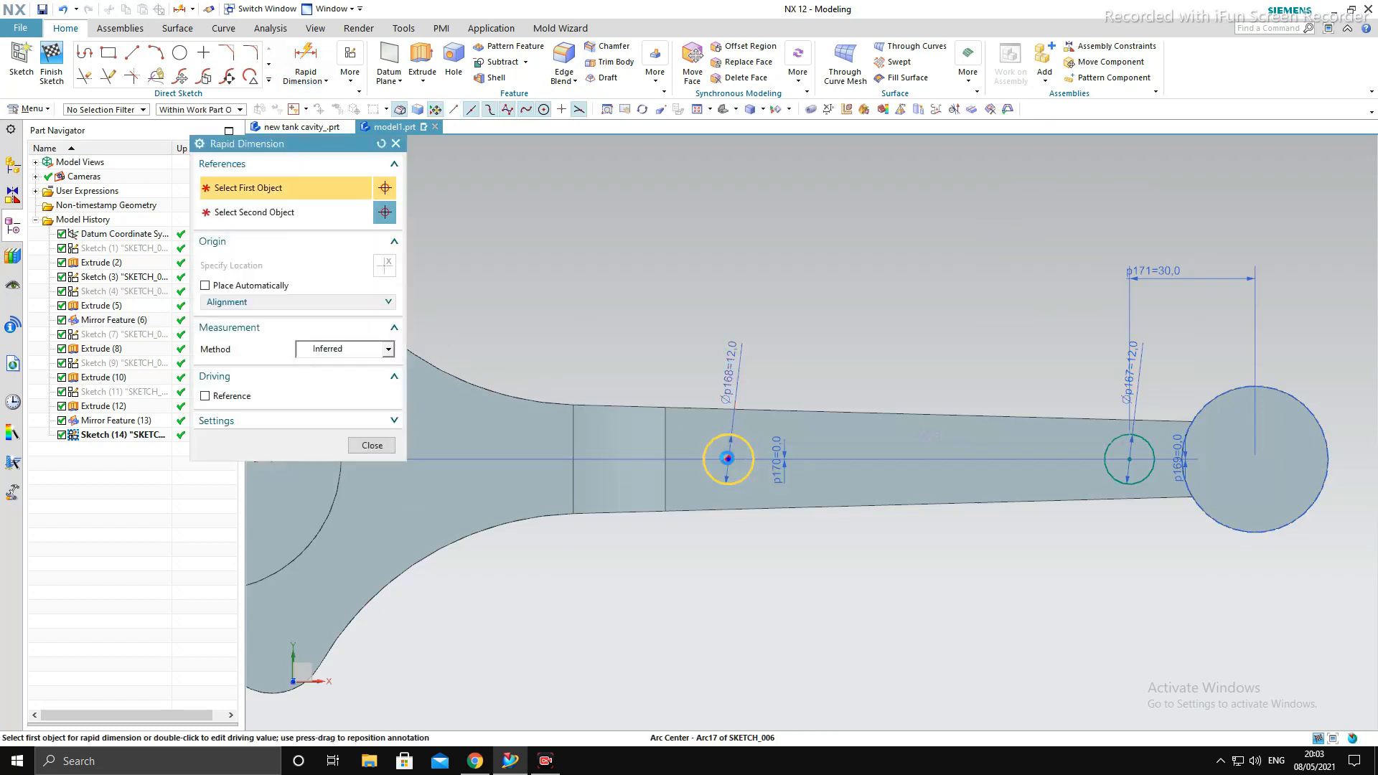
{"action": "left_click", "coordinate": [729, 451]}
{"action": "left_click", "coordinate": [1130, 458]}
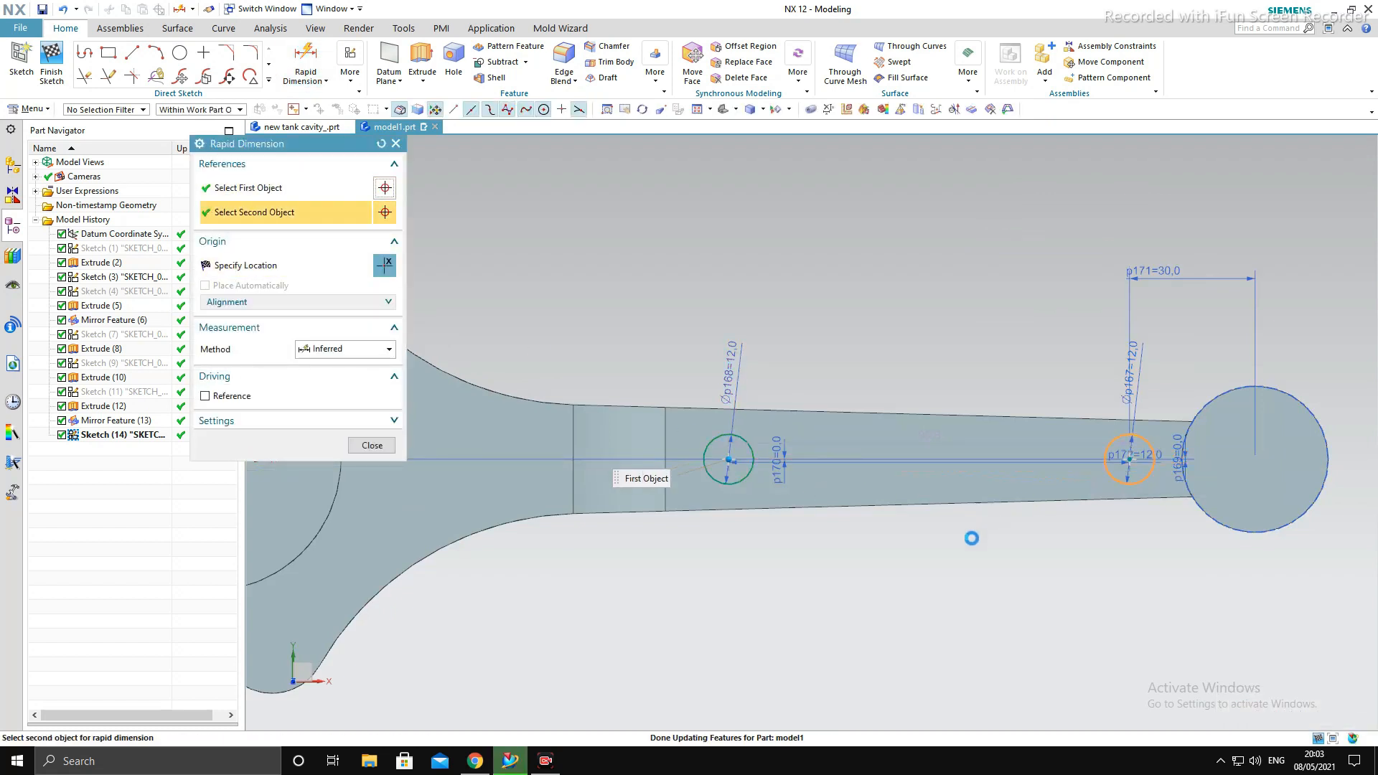
{"action": "left_click", "coordinate": [1141, 586]}
{"action": "type", "text": "1"}
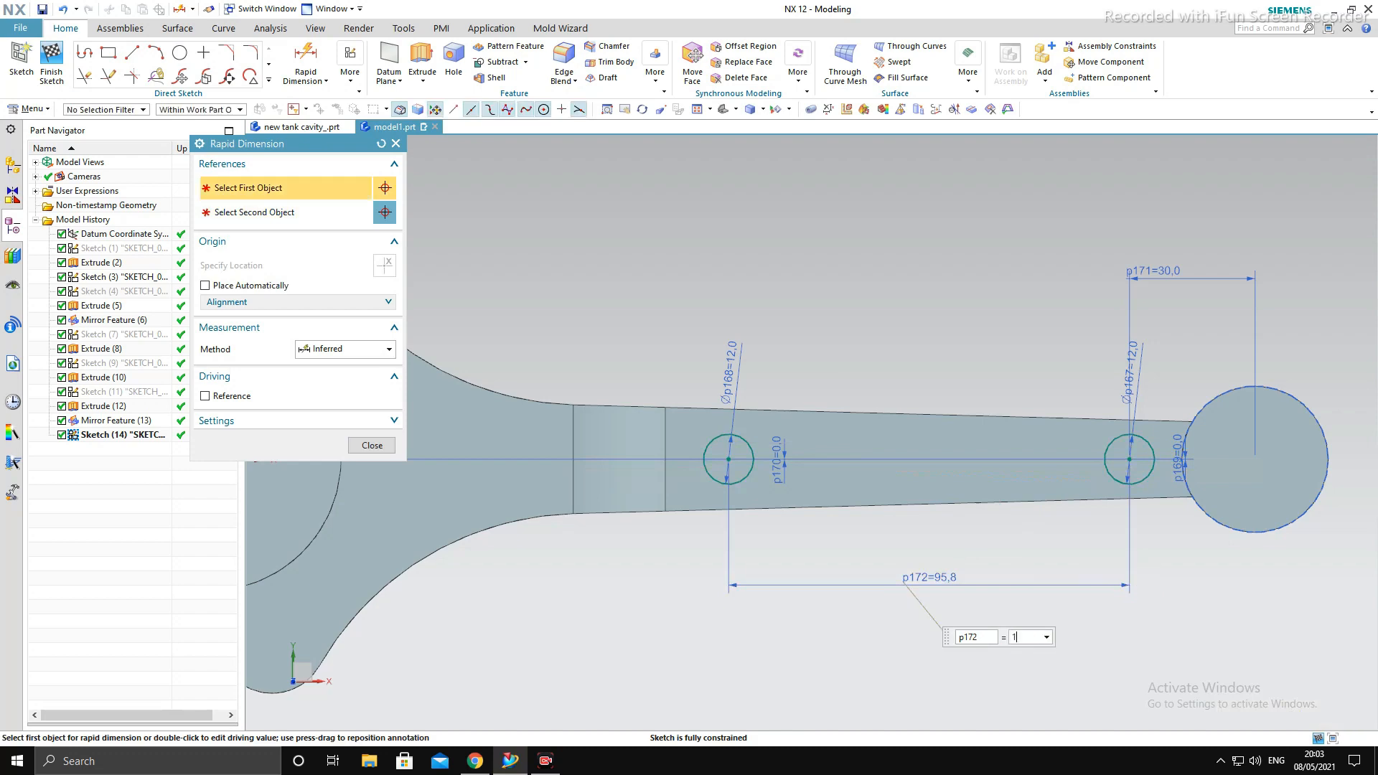
{"action": "type", "text": "50"}
{"action": "key", "text": "Return"}
{"action": "scroll", "coordinate": [920, 448], "scroll_direction": "down", "scroll_amount": 5}
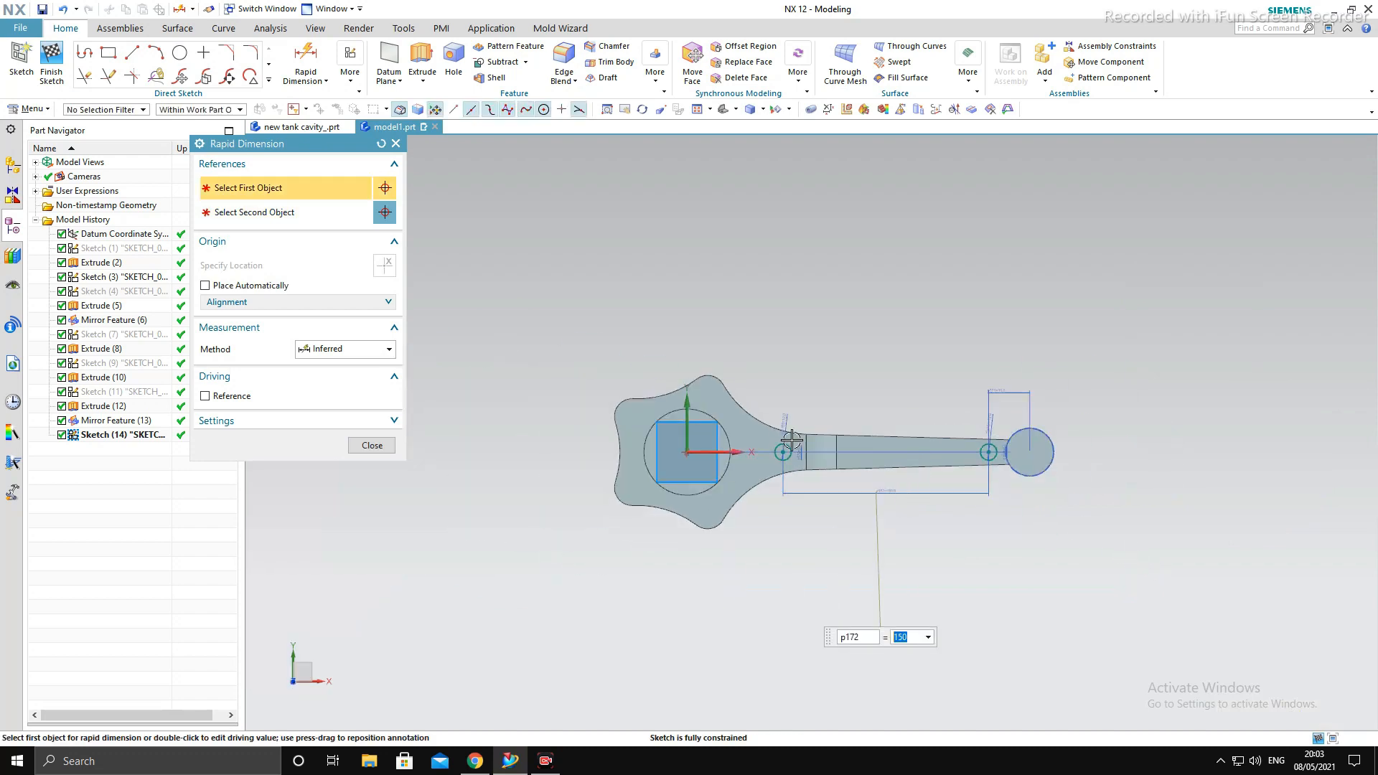
{"action": "key", "text": "Escape"}
{"action": "scroll", "coordinate": [812, 448], "scroll_direction": "up", "scroll_amount": 2}
{"action": "mouse_move", "coordinate": [924, 455]}
{"action": "middle_mouse_down"}
{"action": "mouse_move", "coordinate": [946, 324]}
{"action": "mouse_move", "coordinate": [935, 489]}
{"action": "middle_mouse_up"}
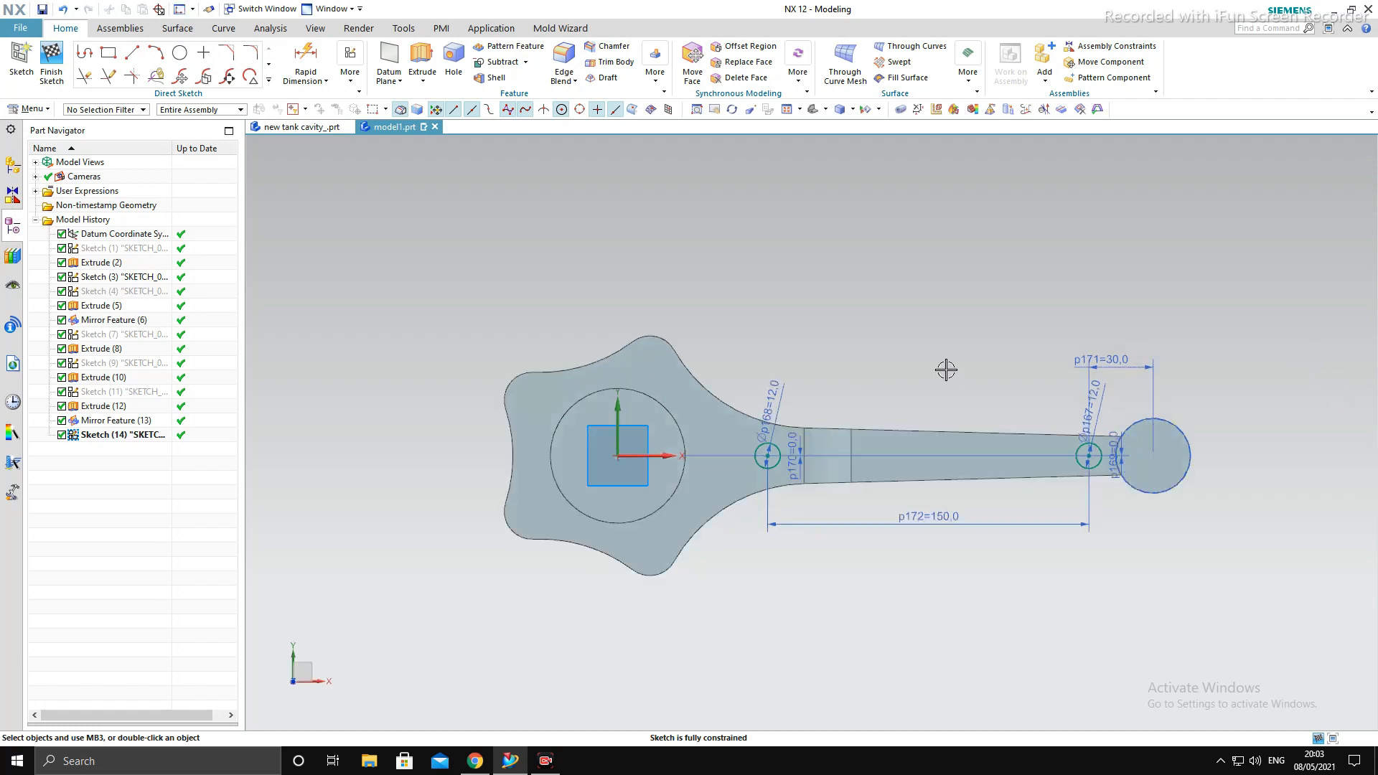
{"action": "key", "text": "F8"}
{"action": "left_click", "coordinate": [473, 761]}
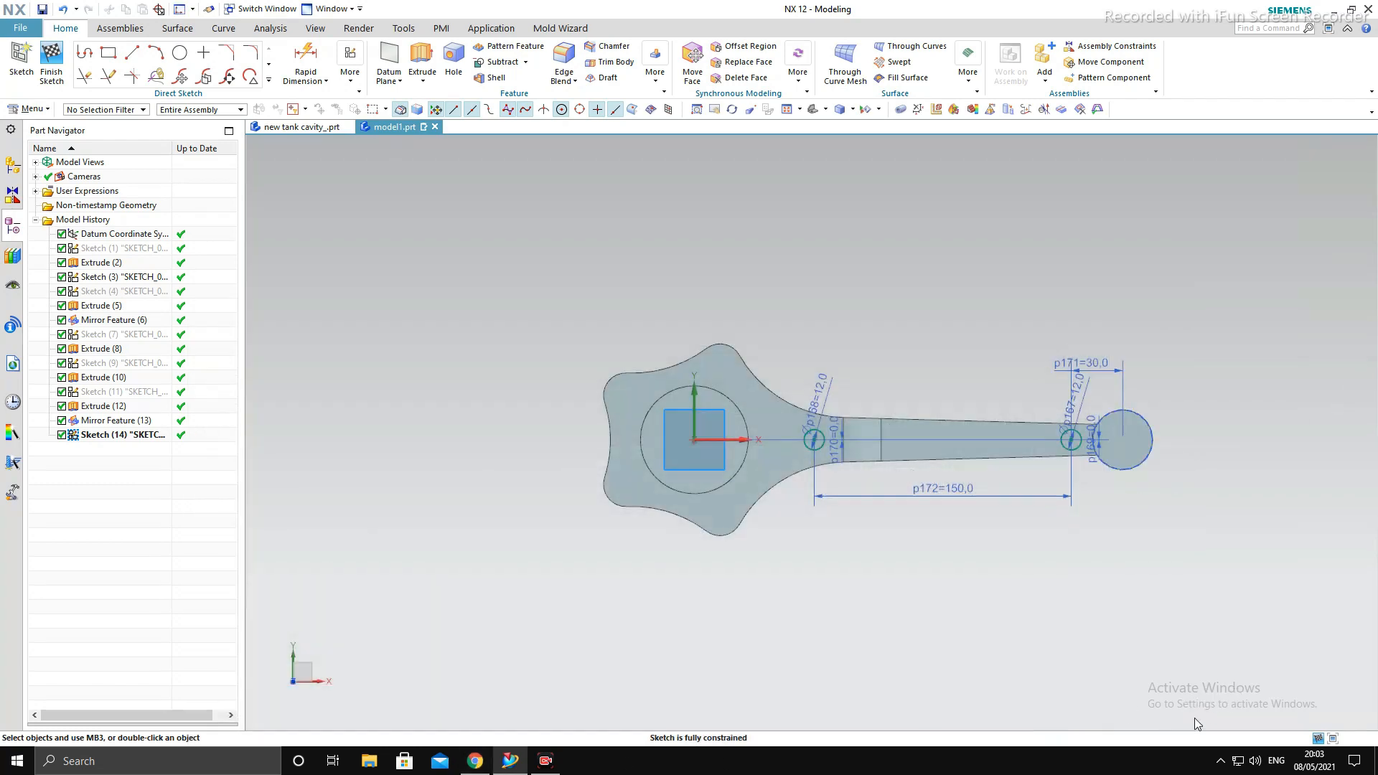
- Draw two horizontal lines along the shank, about 211 mm long above the circles and about 205 mm long below them
{"action": "left_click", "coordinate": [132, 53]}
{"action": "scroll", "coordinate": [826, 451], "scroll_direction": "up", "scroll_amount": 3}
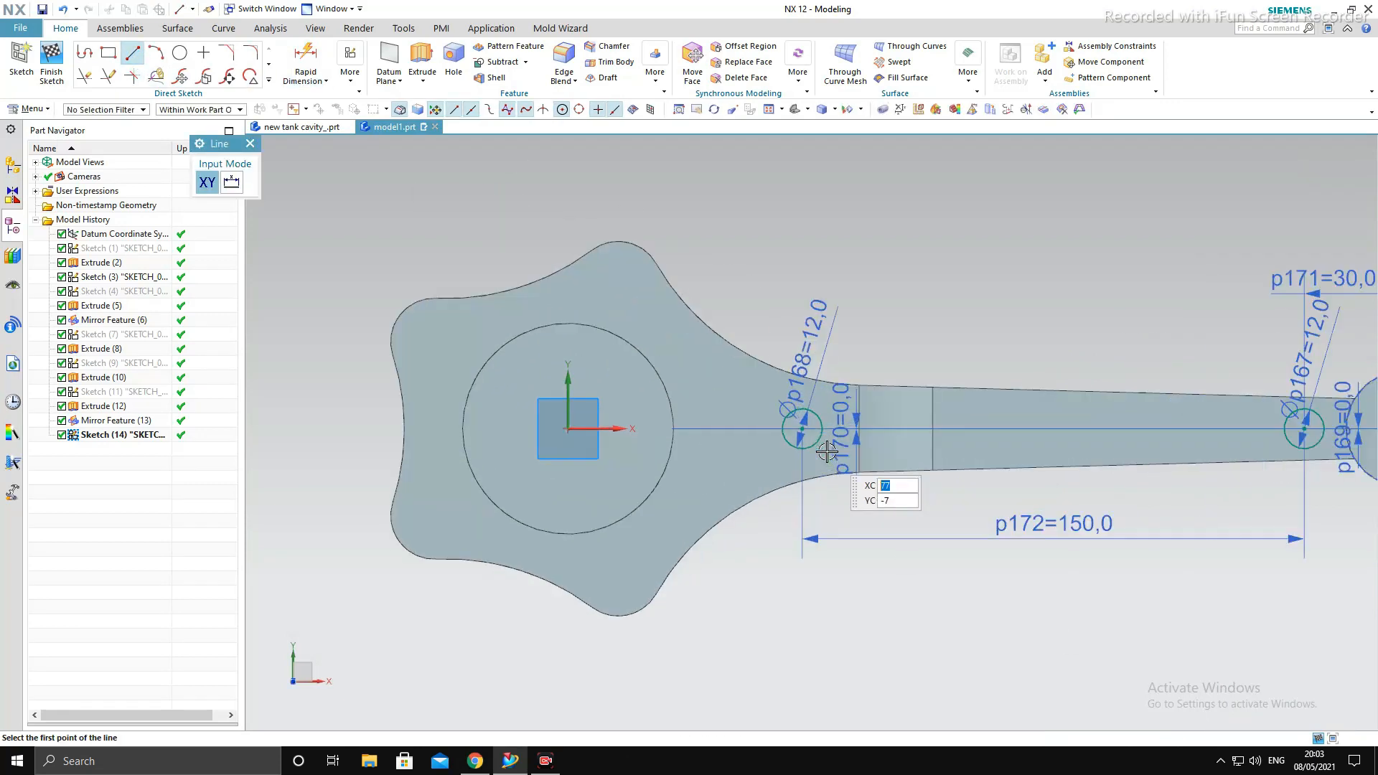
{"action": "left_click", "coordinate": [754, 395]}
{"action": "scroll", "coordinate": [933, 381], "scroll_direction": "down", "scroll_amount": 3}
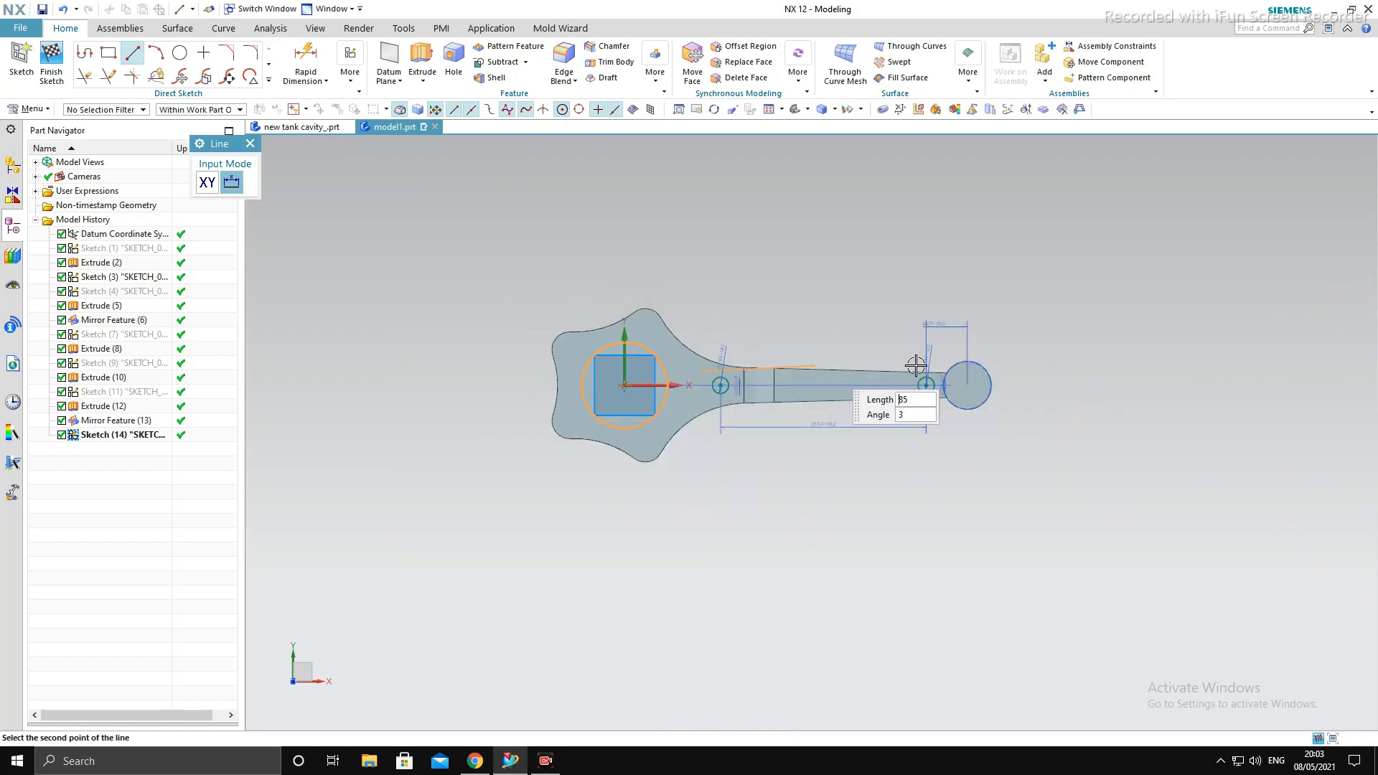
{"action": "left_click", "coordinate": [988, 373]}
{"action": "scroll", "coordinate": [897, 392], "scroll_direction": "up", "scroll_amount": 4}
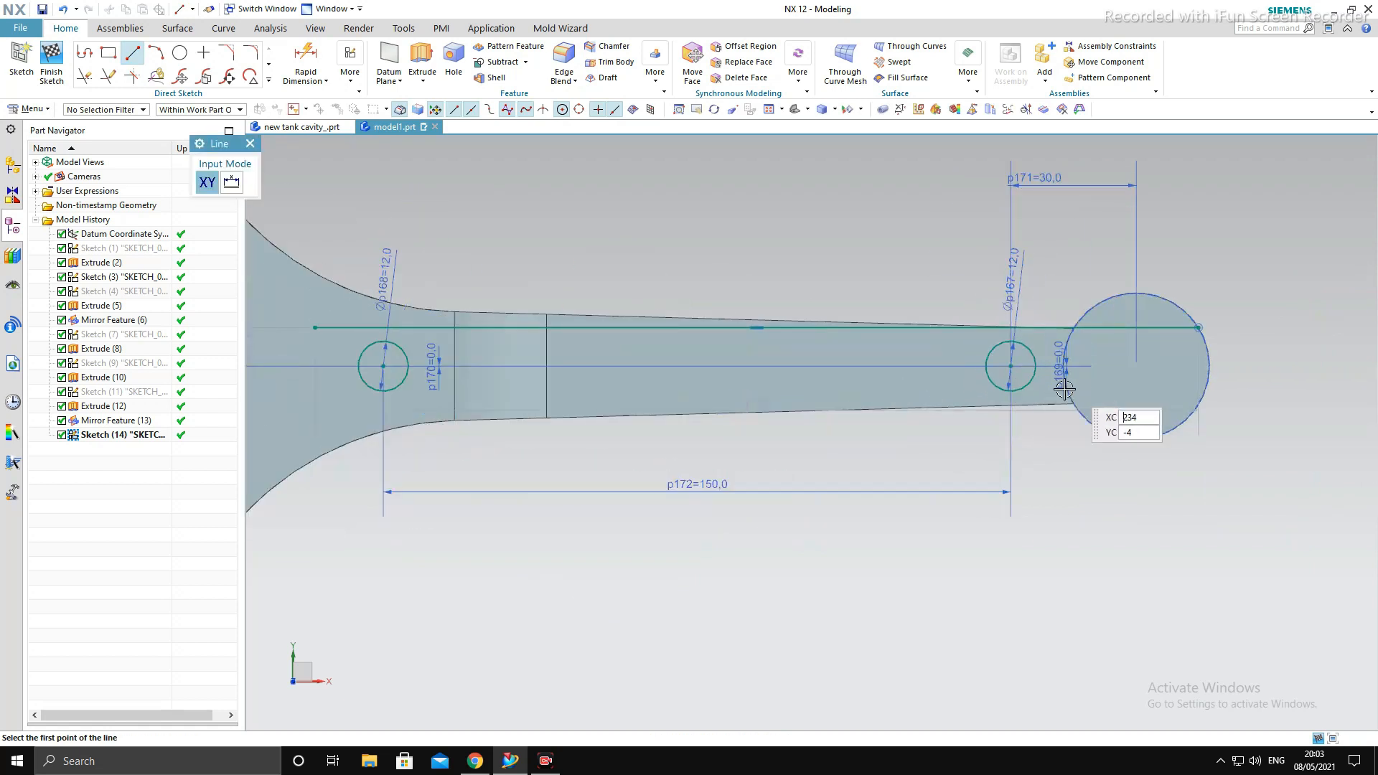
{"action": "left_click", "coordinate": [335, 421]}
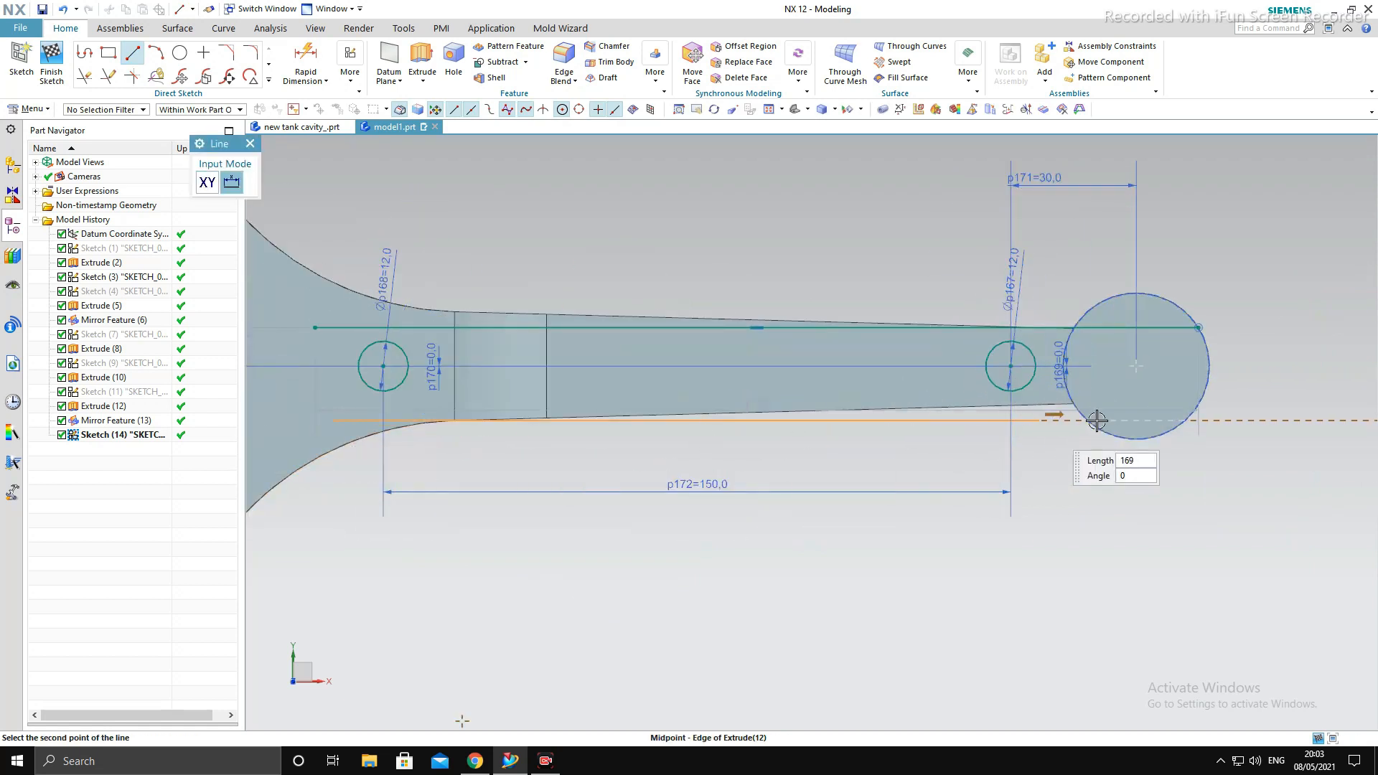
{"action": "left_click", "coordinate": [1190, 397]}
{"action": "scroll", "coordinate": [1021, 463], "scroll_direction": "down", "scroll_amount": 3}
{"action": "scroll", "coordinate": [880, 413], "scroll_direction": "up", "scroll_amount": 1}
{"action": "key", "text": "Escape"}
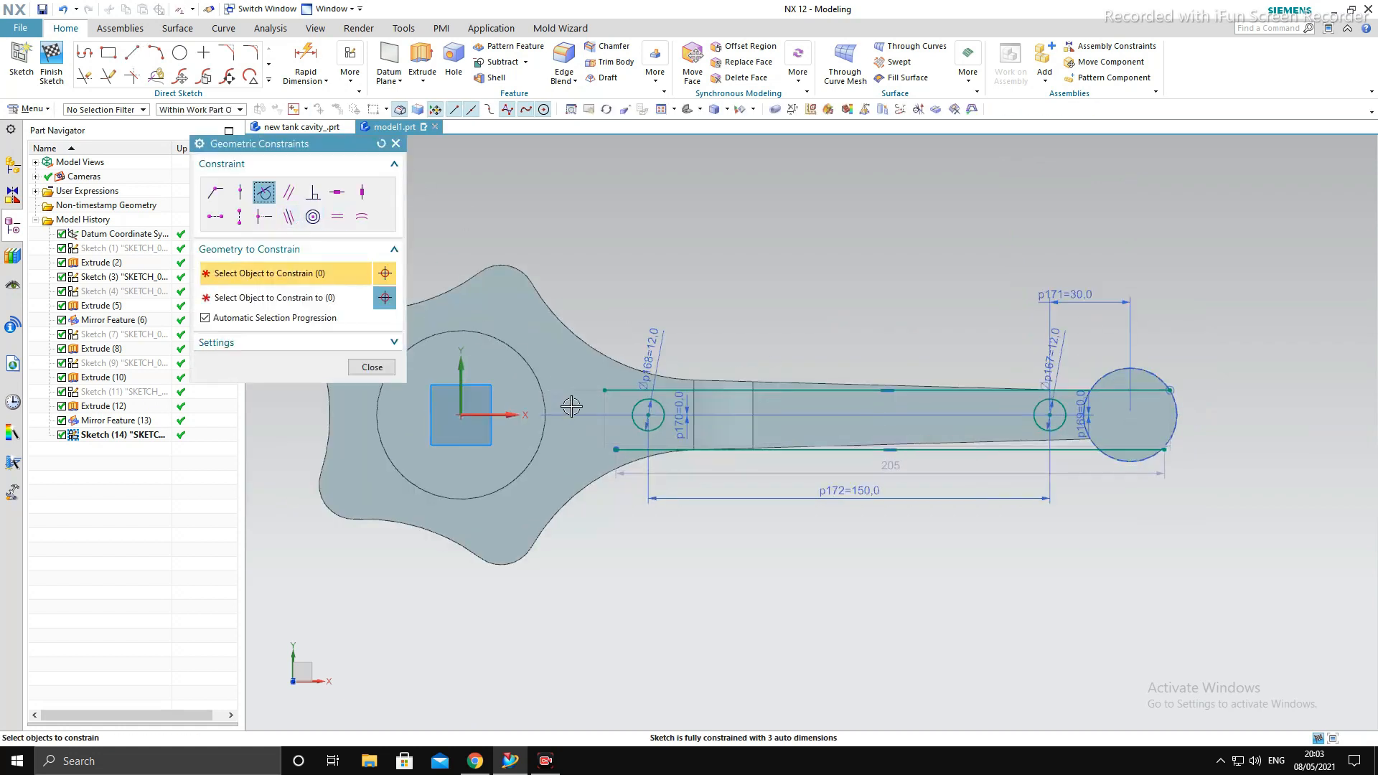
- Make the upper horizontal line tangent to the 12 mm circle nearer the big end with a Tangent constraint
{"action": "left_click", "coordinate": [638, 404]}
{"action": "left_click", "coordinate": [632, 392]}
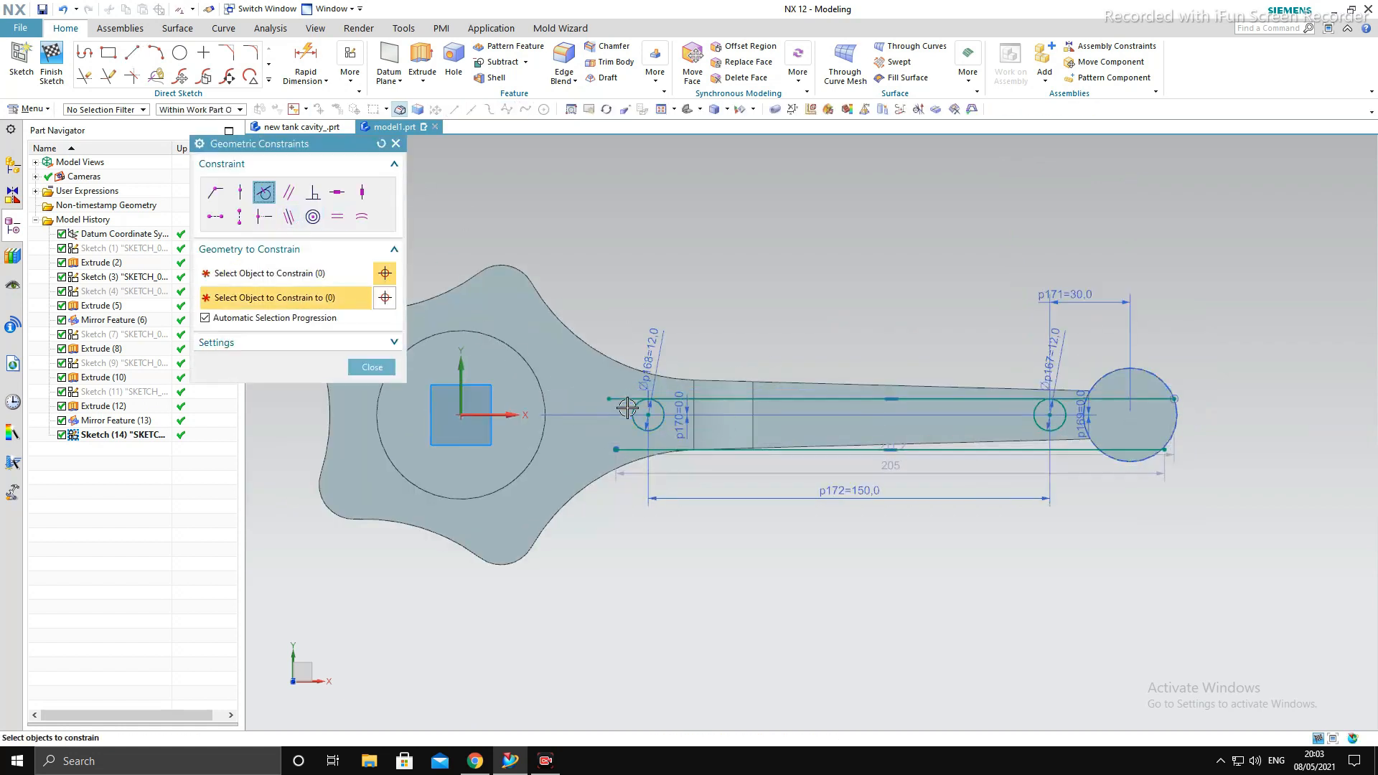
- Try to add tangency between the upper line and the 12 mm circle near the small end, and undo it
{"action": "scroll", "coordinate": [1048, 404], "scroll_direction": "up", "scroll_amount": 4}
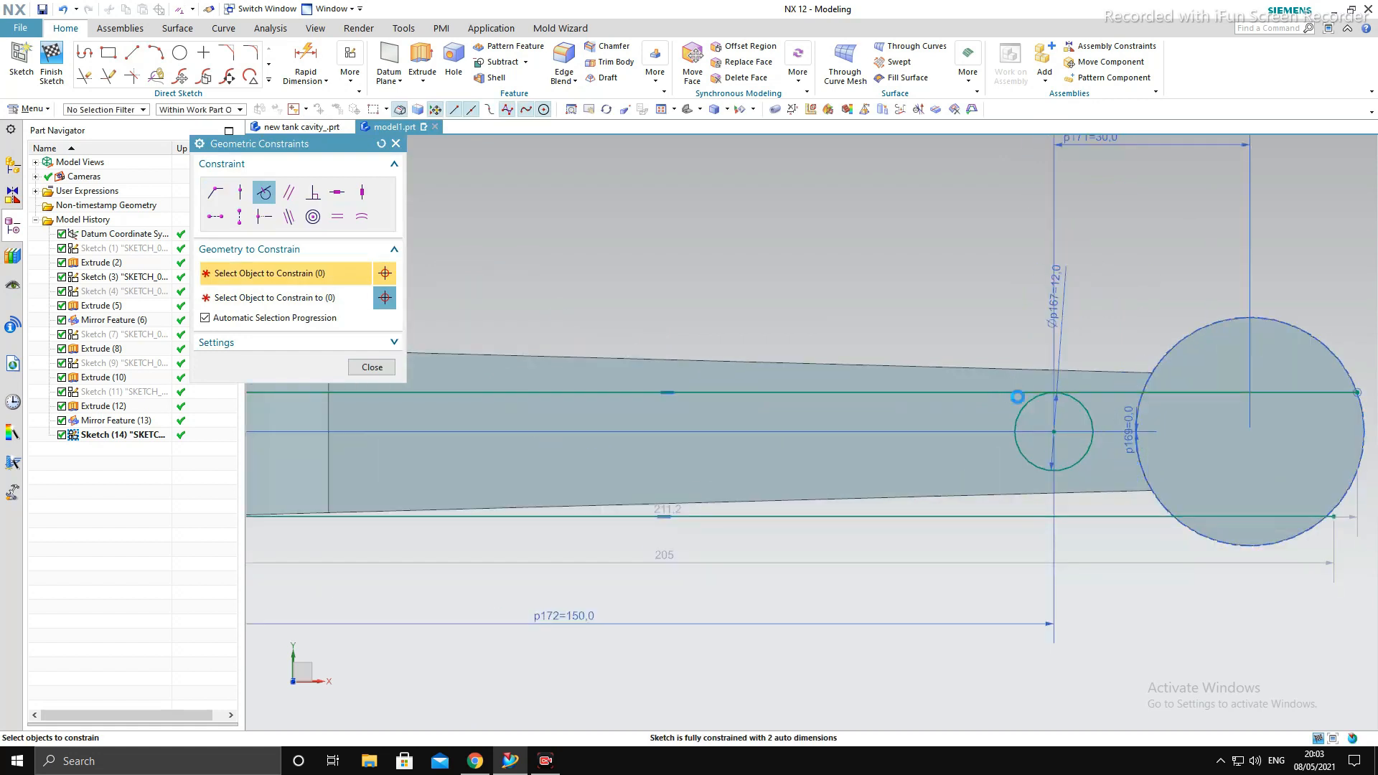
{"action": "left_click", "coordinate": [1023, 408]}
{"action": "key", "text": "Escape"}
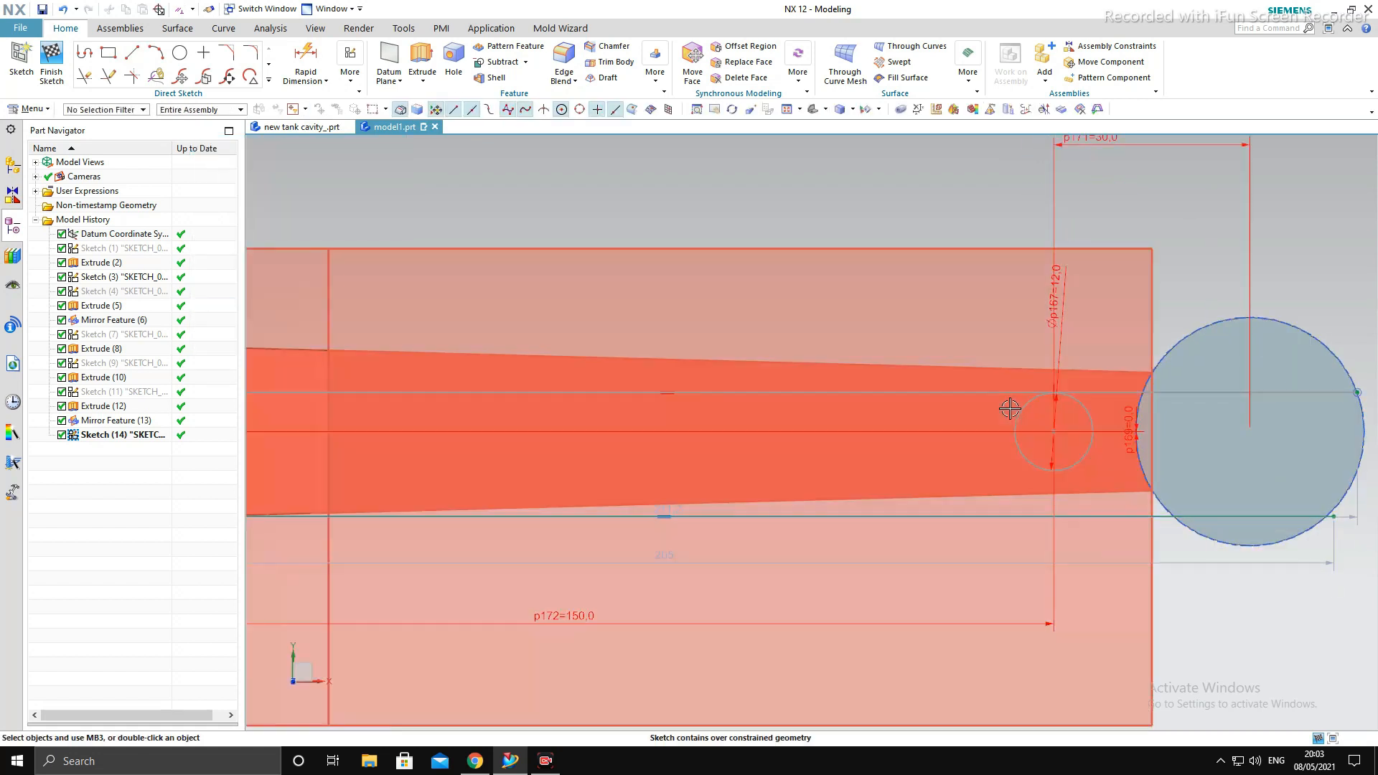
{"action": "key", "text": "ctrl+z"}
- Try to make the lower horizontal line tangent with a Tangent constraint near the small-end circle, and discard the result
{"action": "key", "text": "c"}
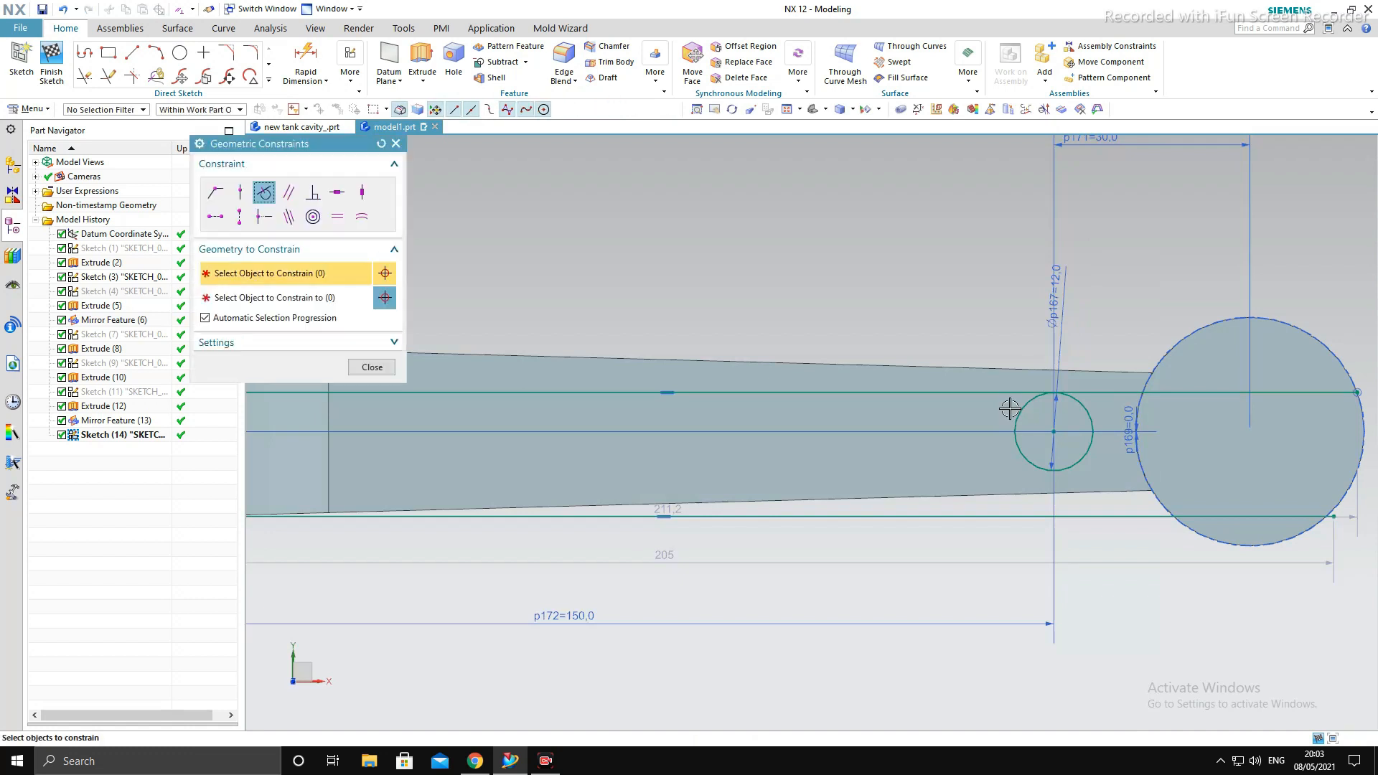
{"action": "left_click", "coordinate": [971, 517]}
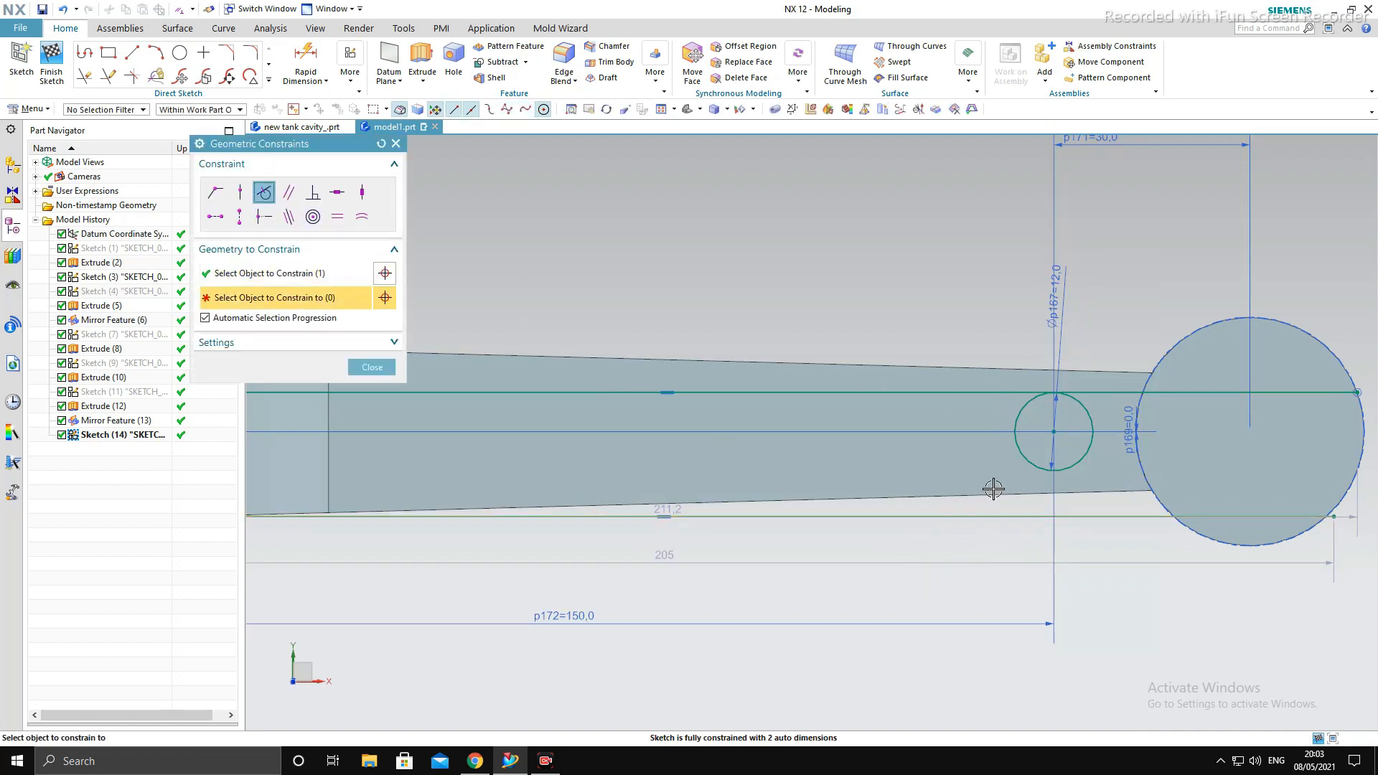
{"action": "left_click", "coordinate": [884, 496]}
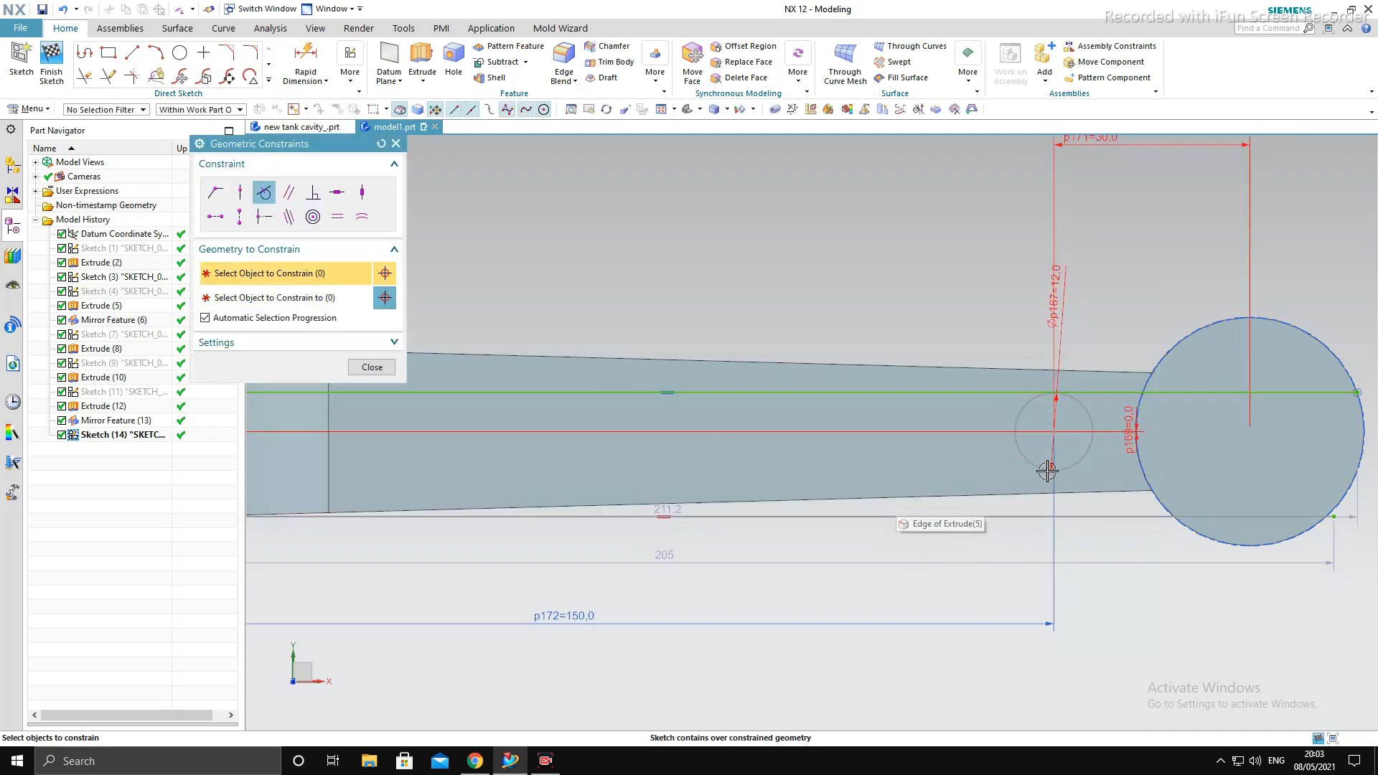
{"action": "key", "text": "Escape"}
{"action": "scroll", "coordinate": [1135, 474], "scroll_direction": "up", "scroll_amount": 4}
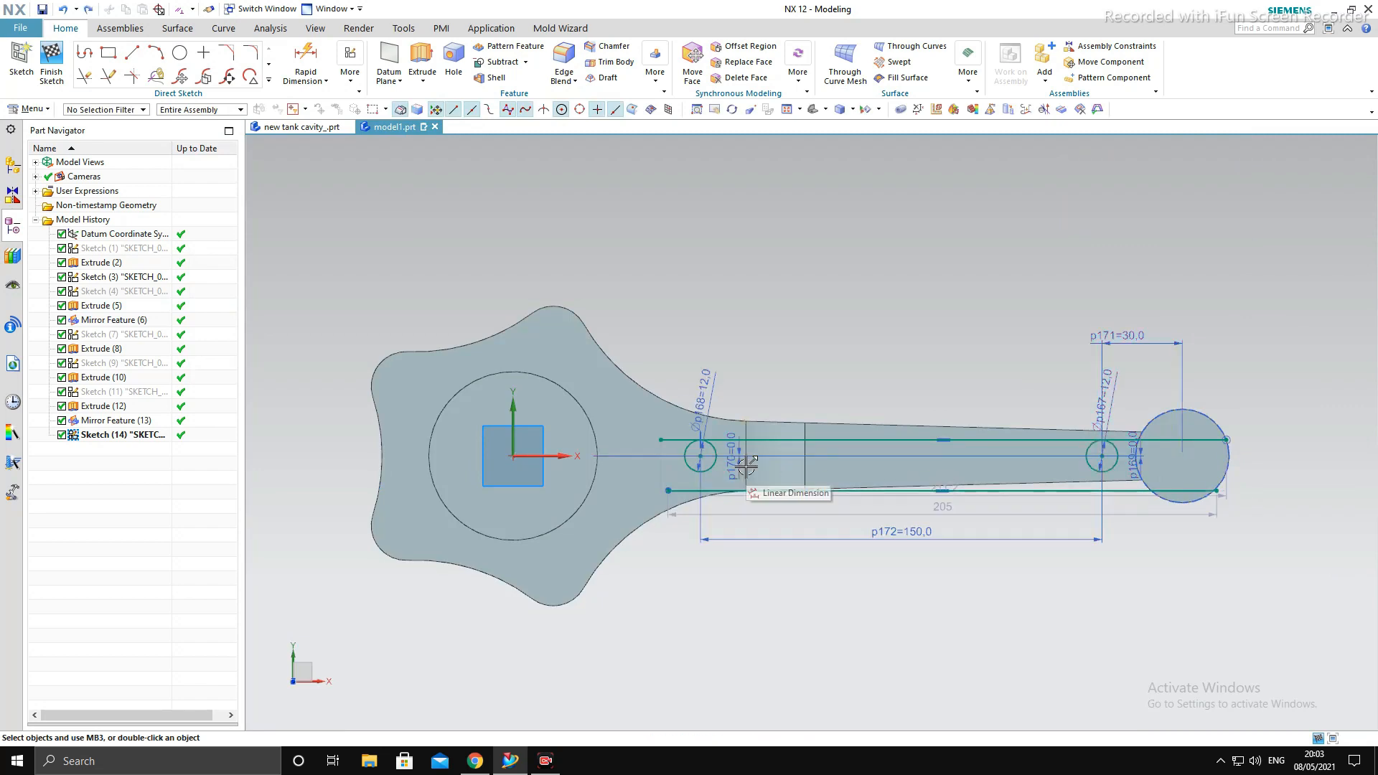
{"action": "scroll", "coordinate": [746, 466], "scroll_direction": "down", "scroll_amount": 3}
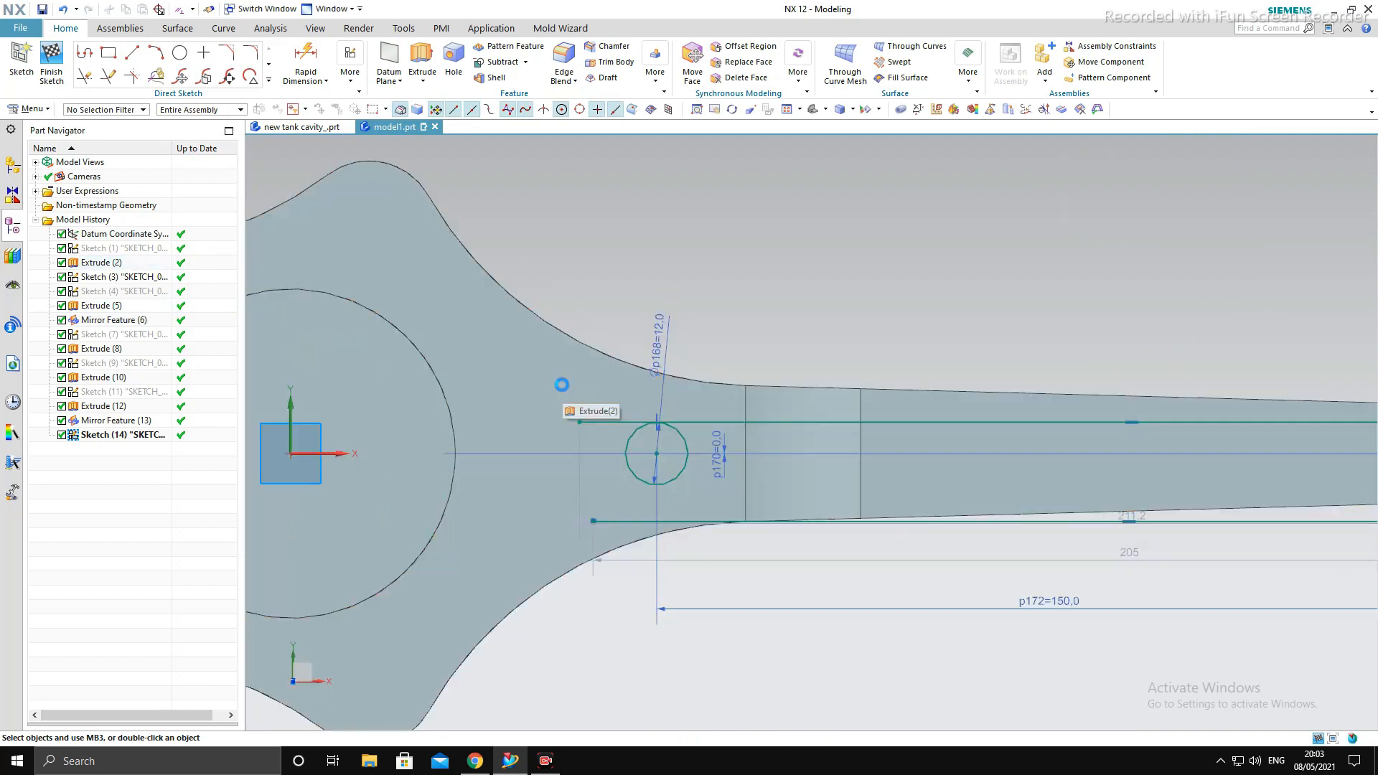
- Try to make the lower horizontal line tangent to the 12 mm circle near the big end, and discard the result
{"action": "key", "text": "c"}
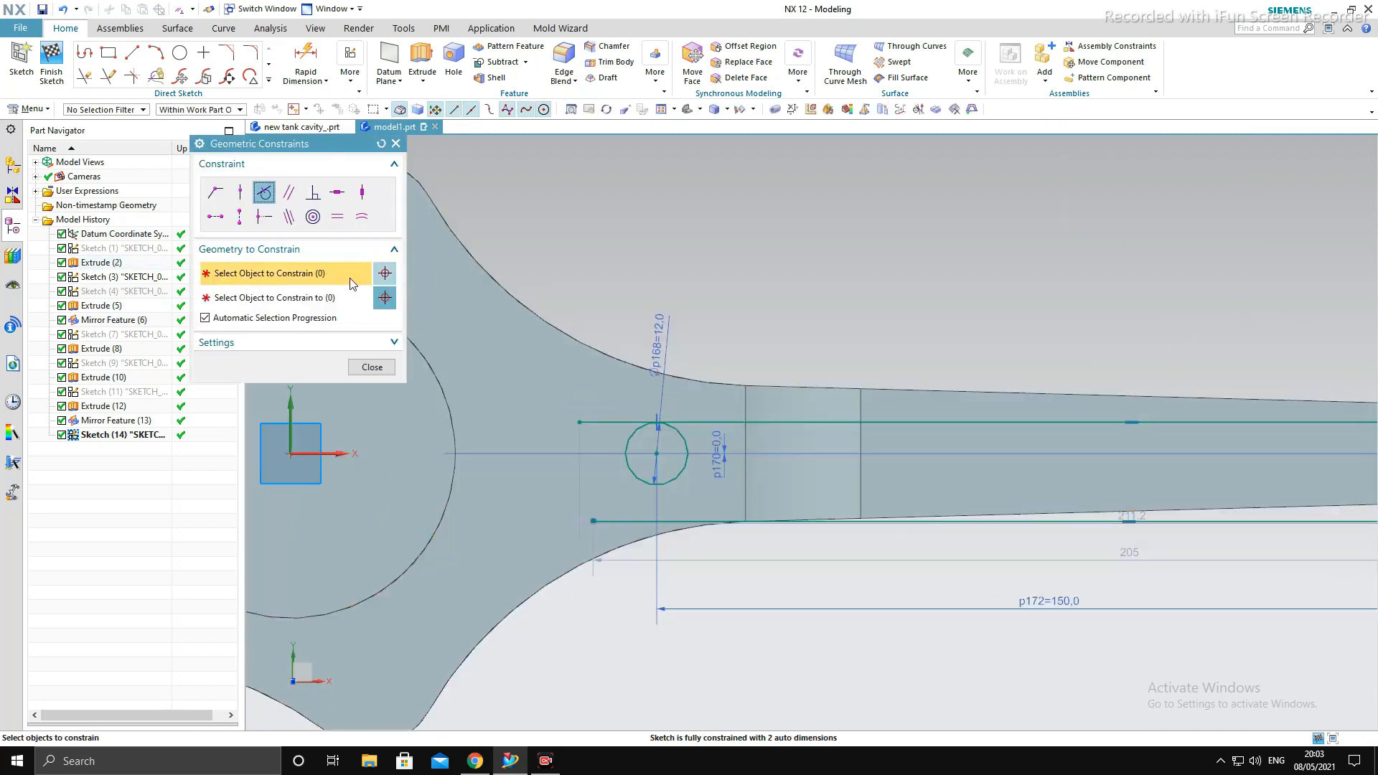
{"action": "left_click", "coordinate": [674, 478]}
{"action": "left_click", "coordinate": [707, 520]}
{"action": "key", "text": "Escape"}
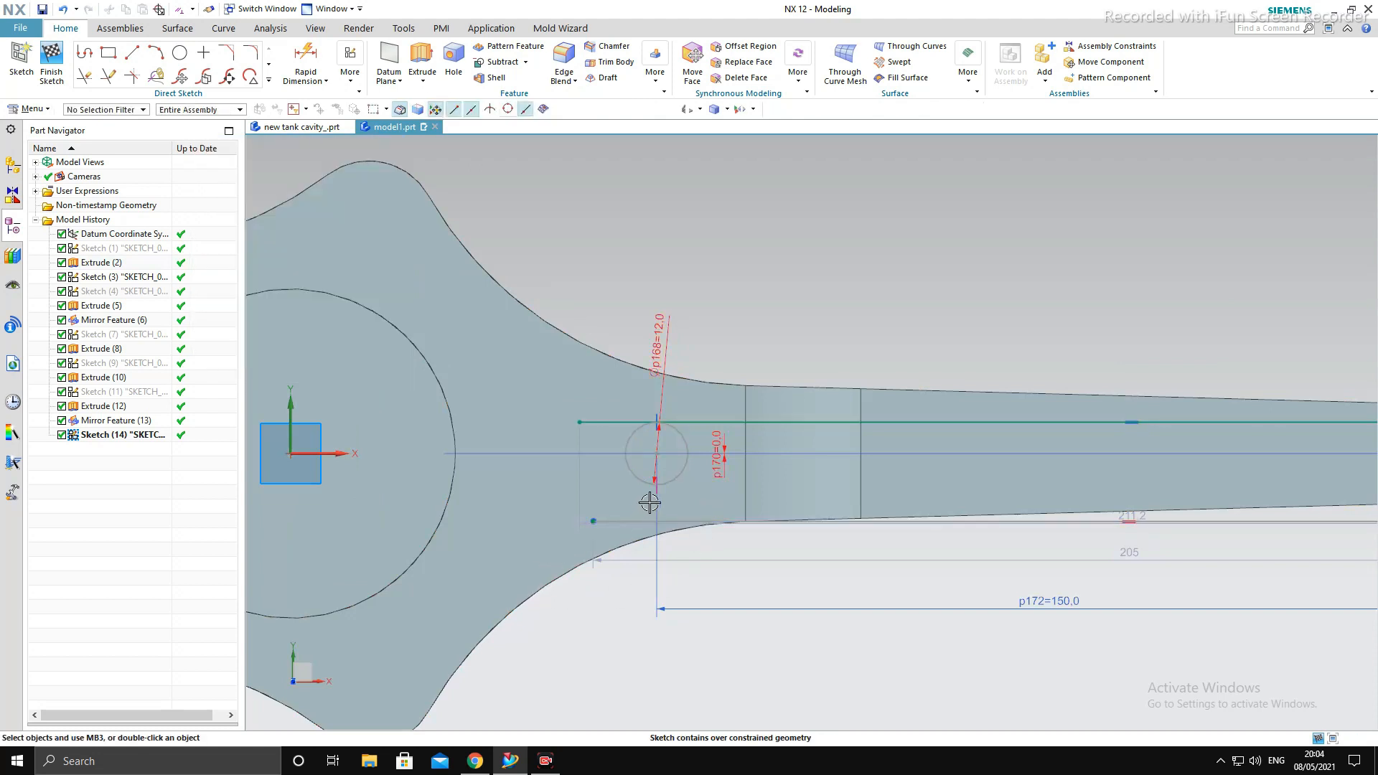
{"action": "left_click", "coordinate": [659, 489]}
{"action": "key", "text": "Delete"}
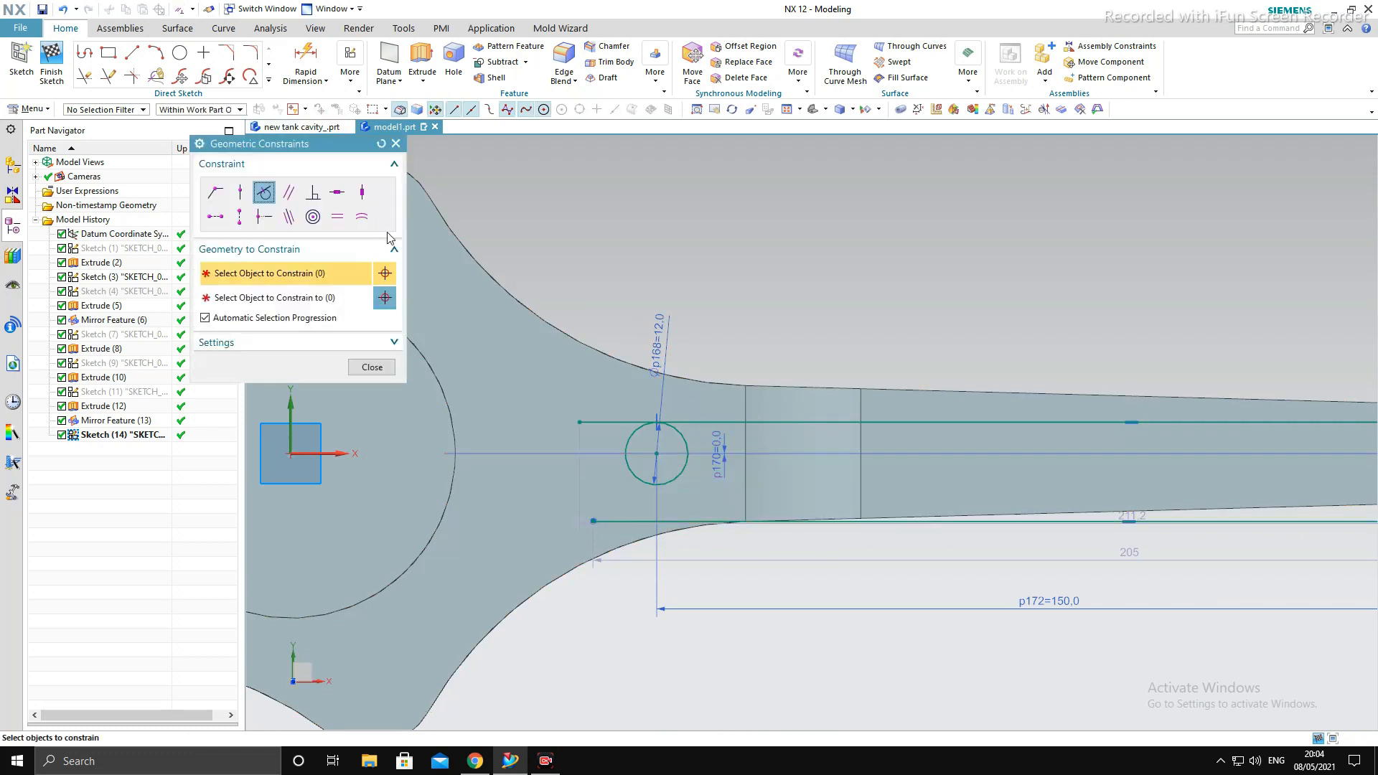
- Make the lower horizontal line tangent to the 12 mm circle near the big end with a Tangent constraint
{"action": "key", "text": "c"}
{"action": "left_click", "coordinate": [637, 523]}
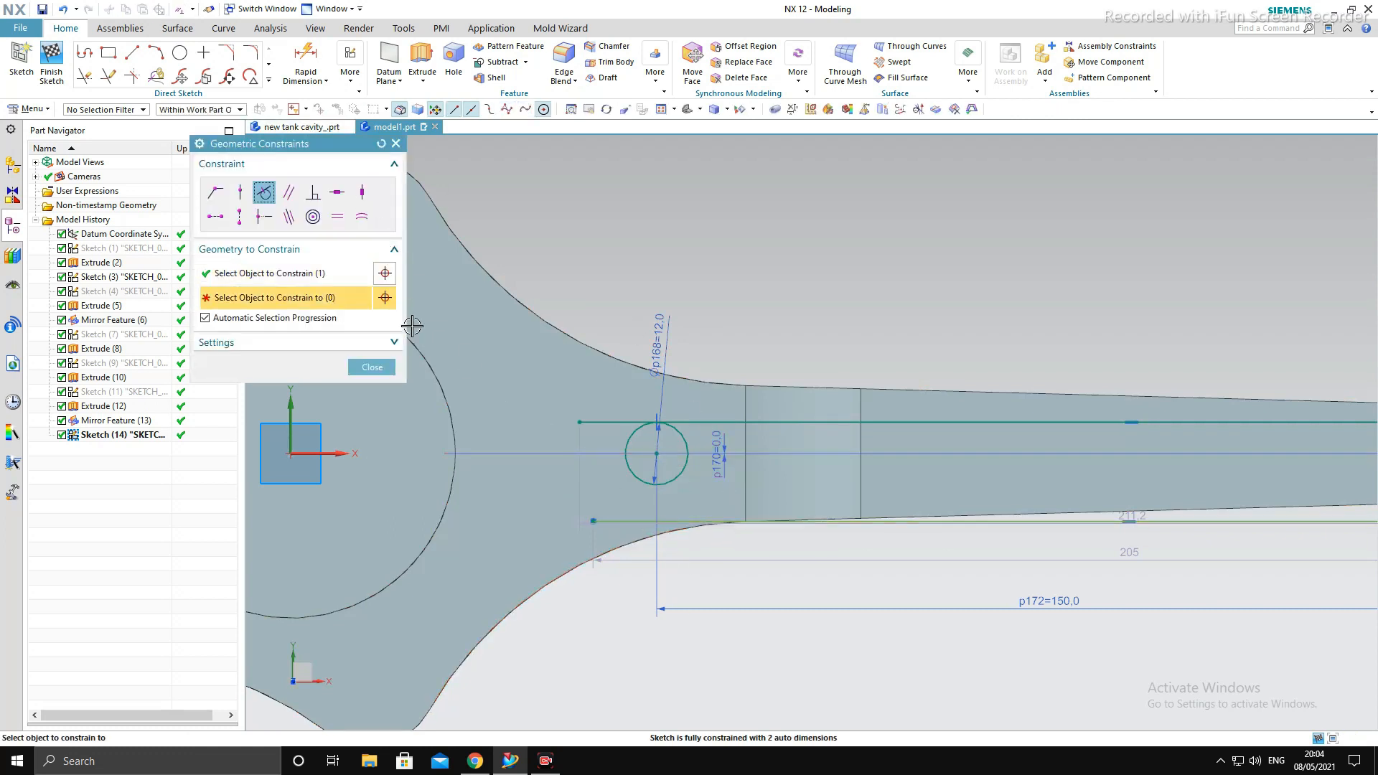
{"action": "left_click", "coordinate": [645, 477]}
{"action": "middle_click", "coordinate": [616, 528]}
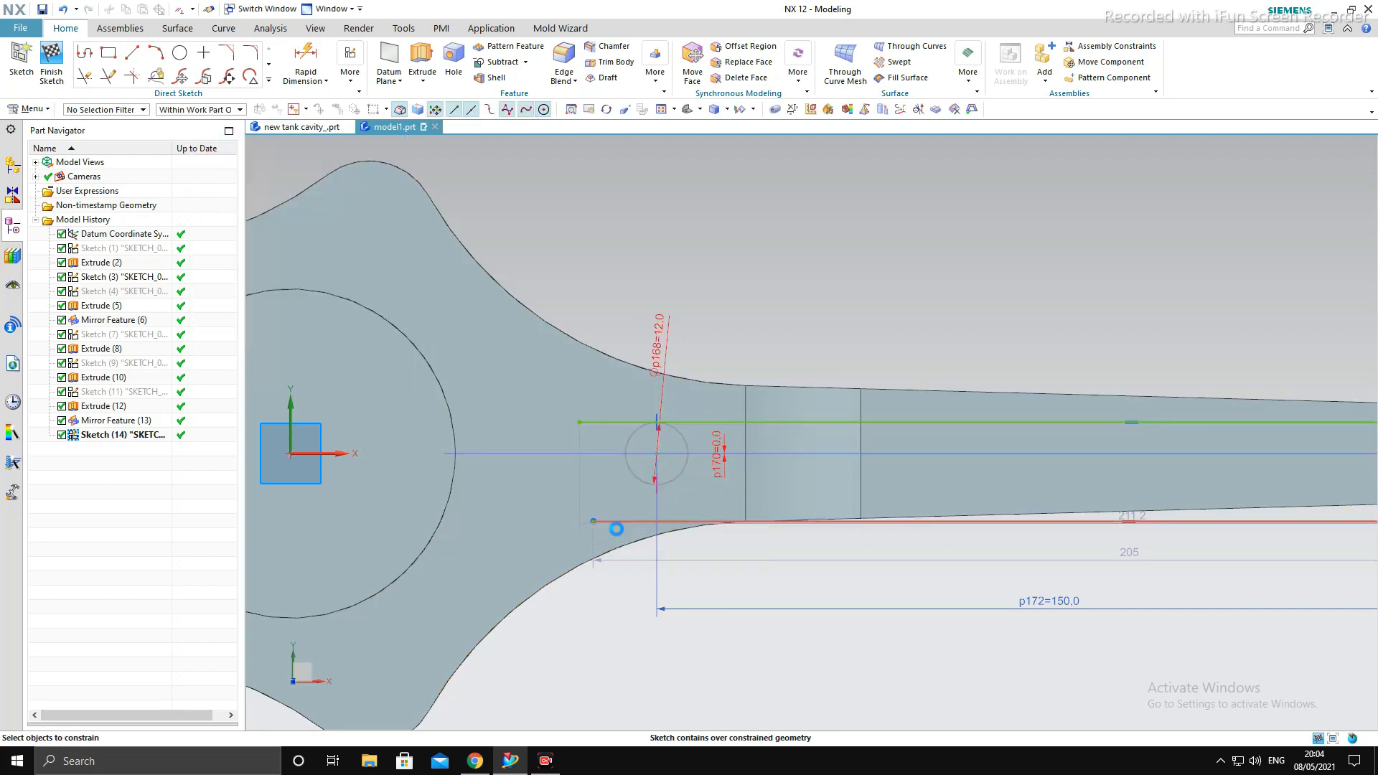
{"action": "key", "text": "ctrl+f"}
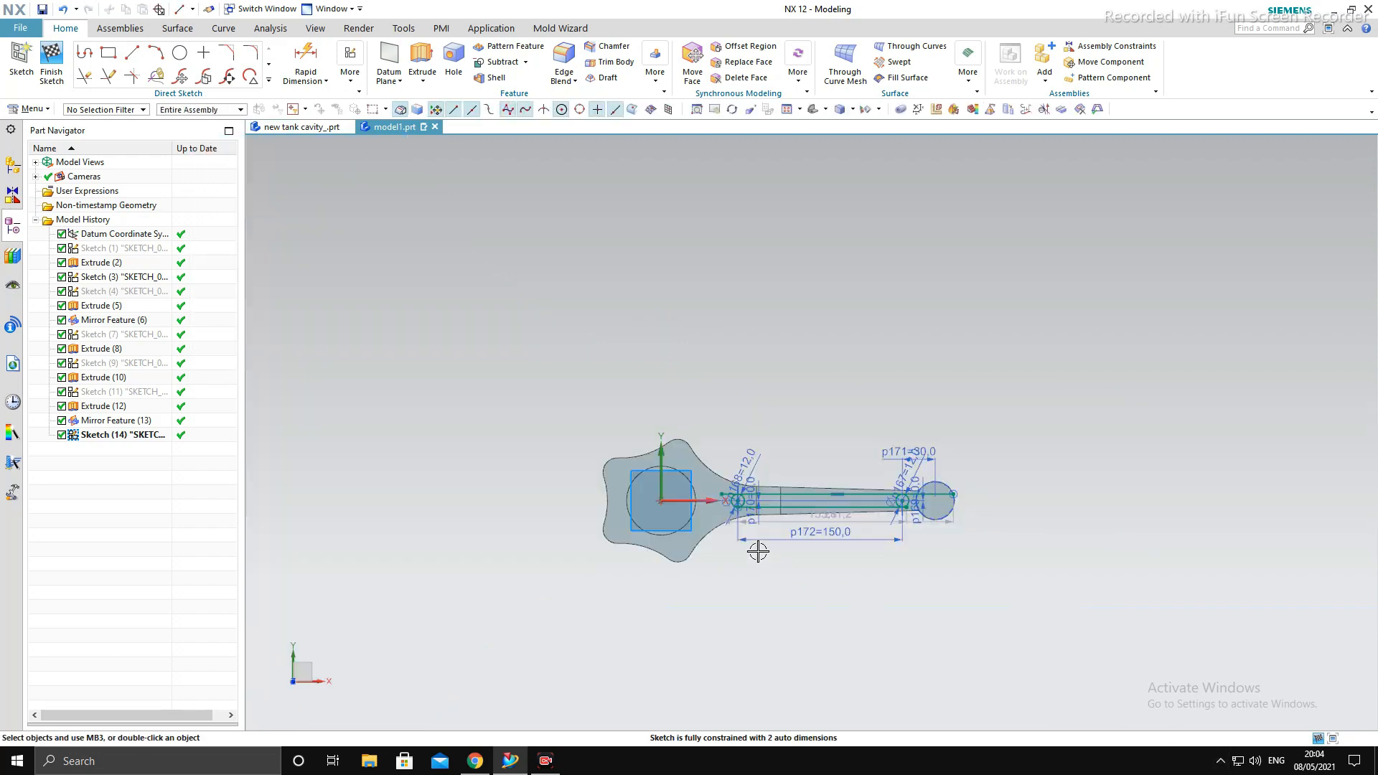
{"action": "scroll", "coordinate": [758, 551], "scroll_direction": "up", "scroll_amount": 5}
{"action": "middle_click_drag", "start_coordinate": [797, 542], "coordinate": [806, 527]}
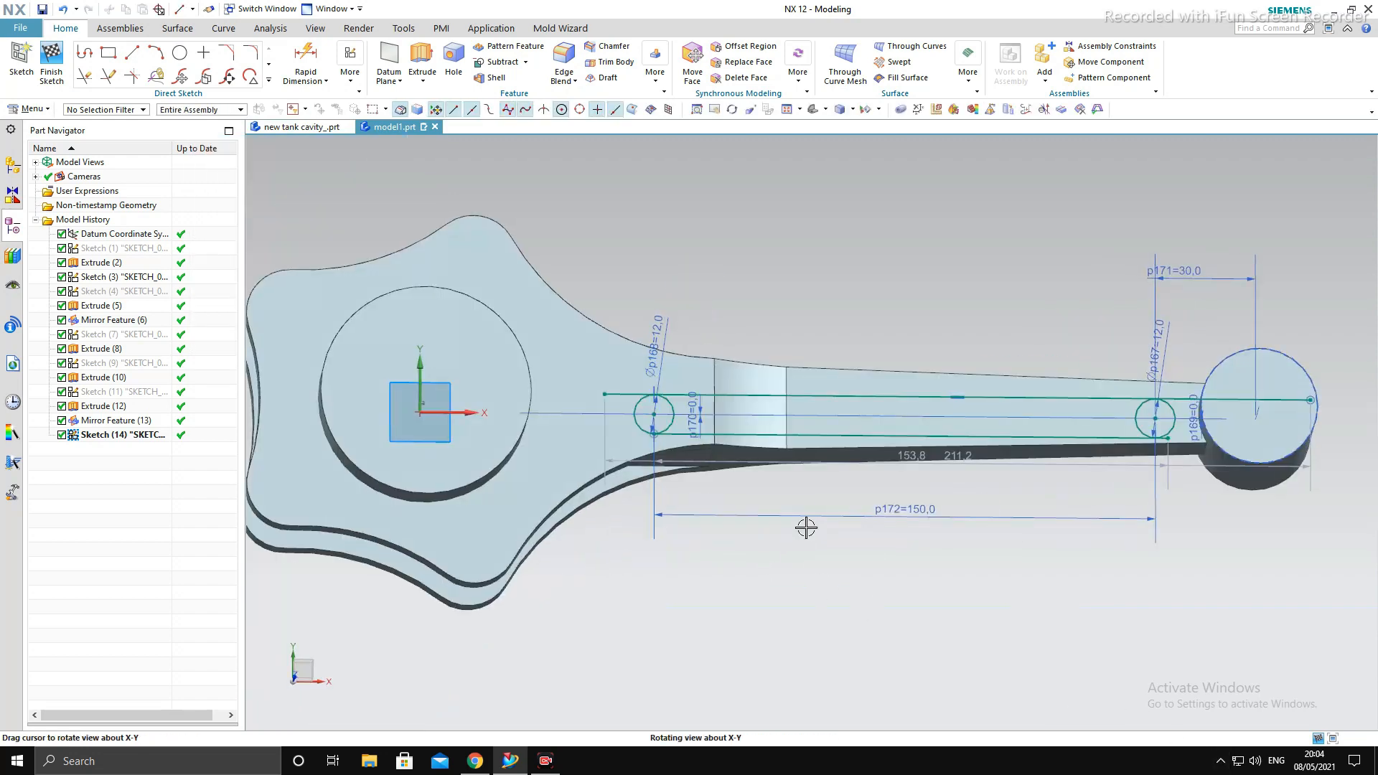
- Trim the ends of both horizontal lines that extend beyond the two 12 mm circles with Quick Trim
{"action": "left_click", "coordinate": [84, 76]}
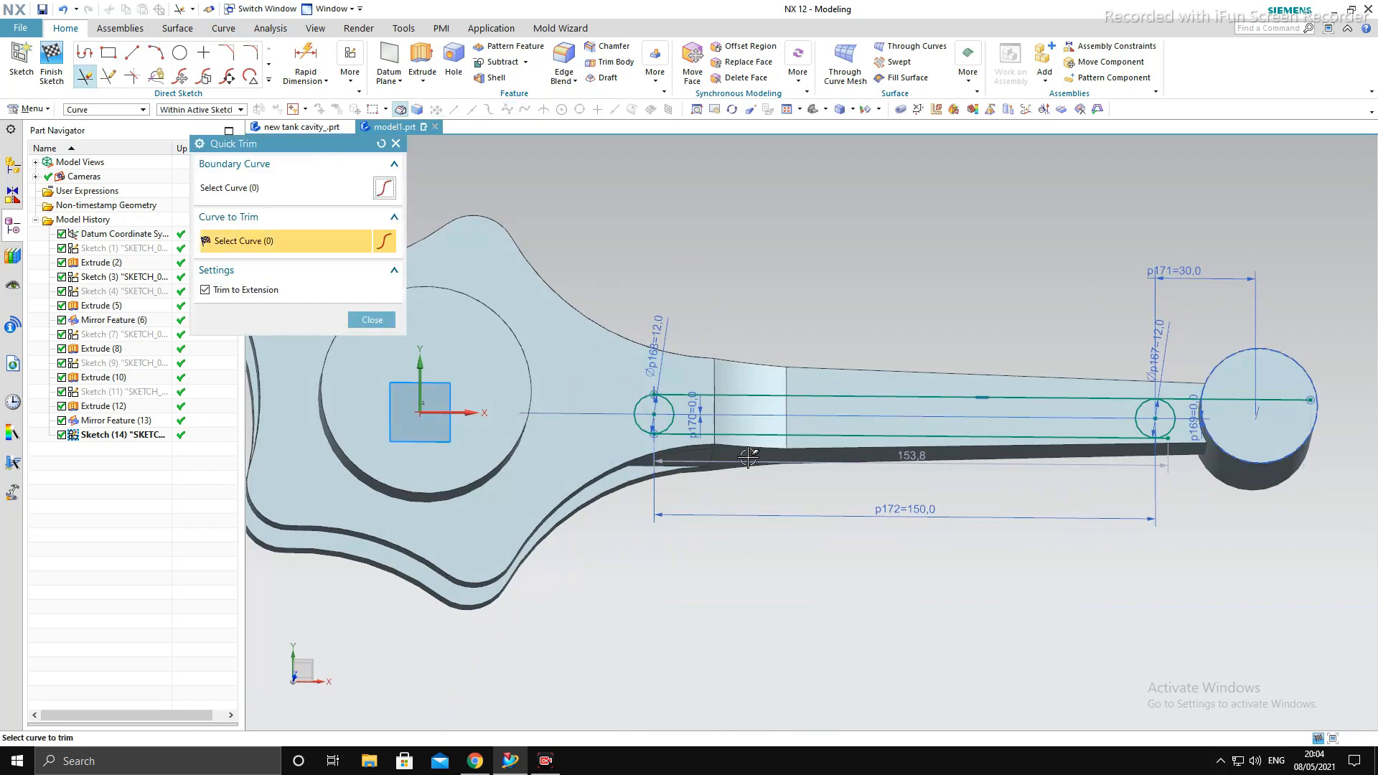
{"action": "scroll", "coordinate": [1235, 452], "scroll_direction": "up", "scroll_amount": 5}
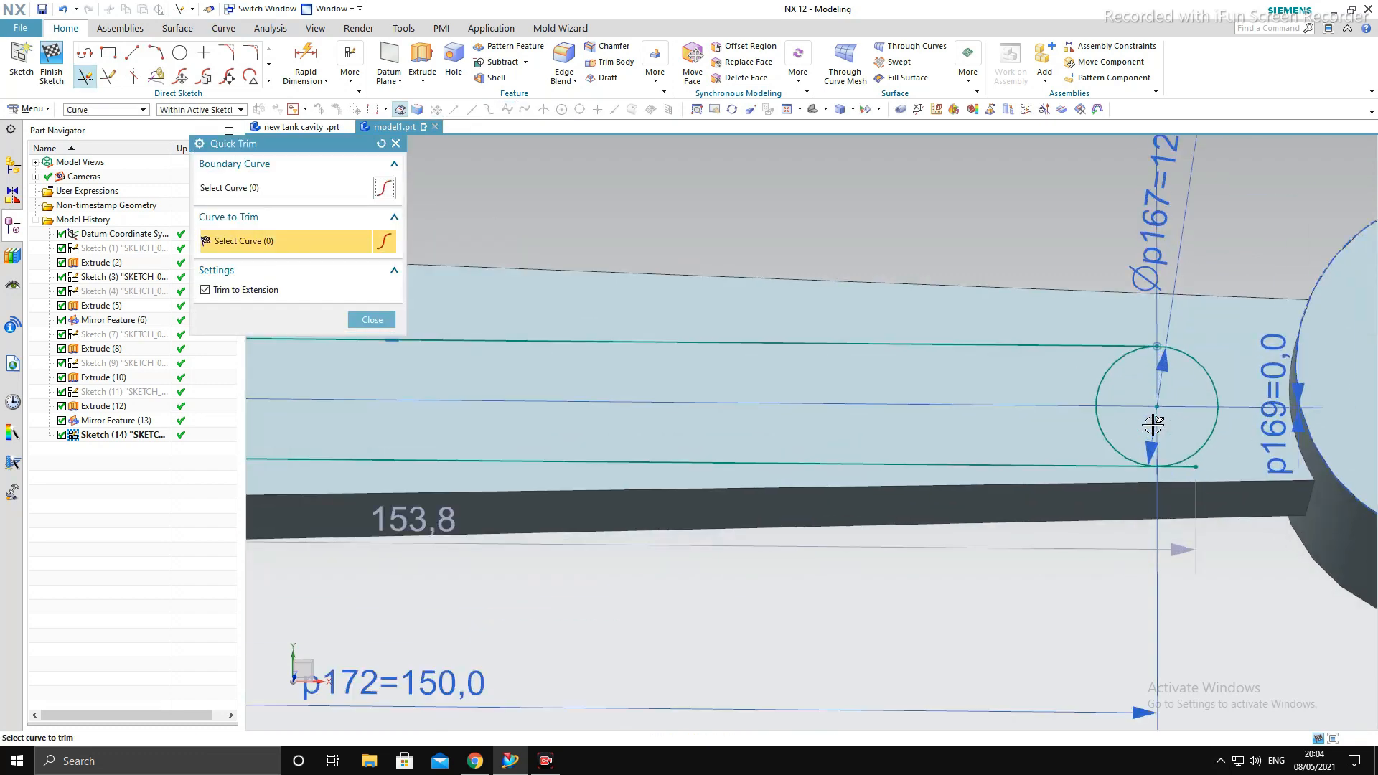
{"action": "scroll", "coordinate": [1036, 406], "scroll_direction": "down", "scroll_amount": 5}
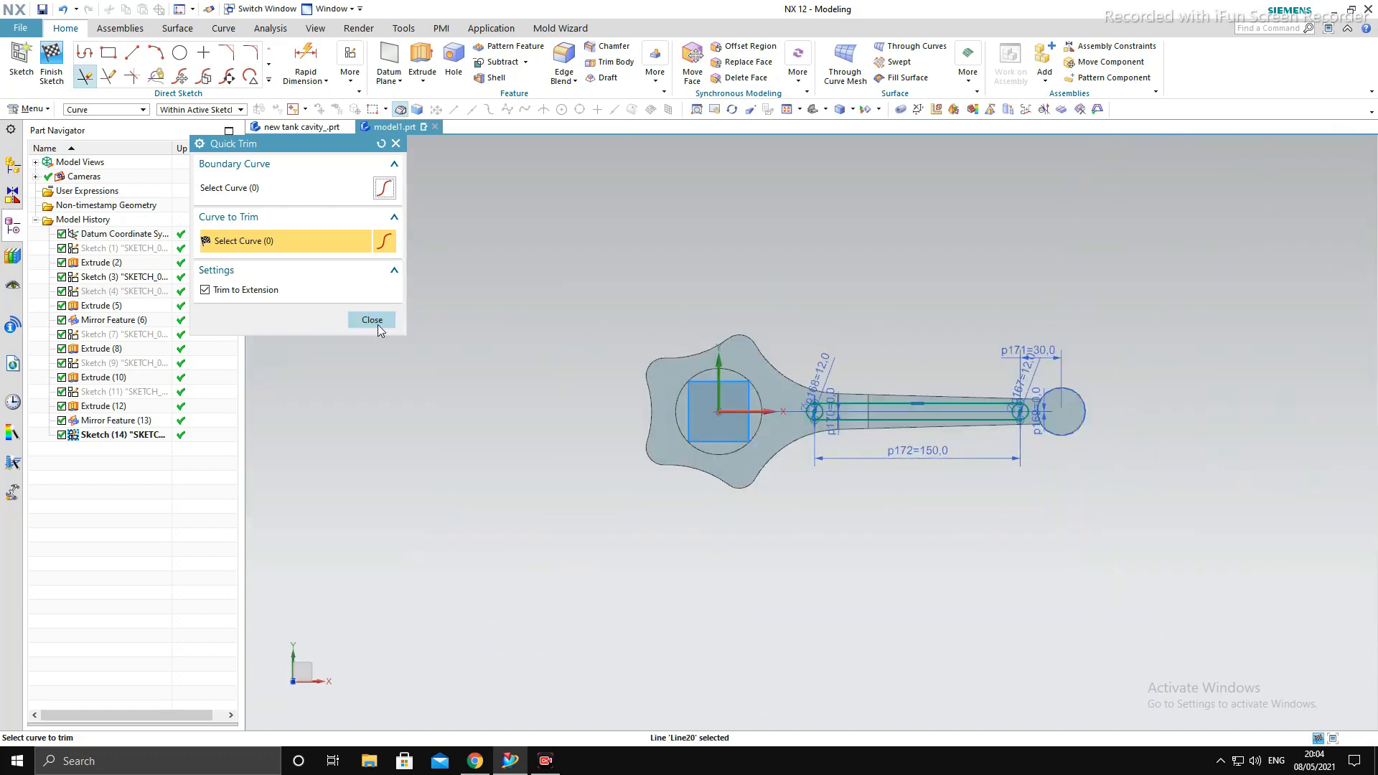
{"action": "left_click", "coordinate": [371, 325]}
{"action": "scroll", "coordinate": [822, 483], "scroll_direction": "up", "scroll_amount": 4}
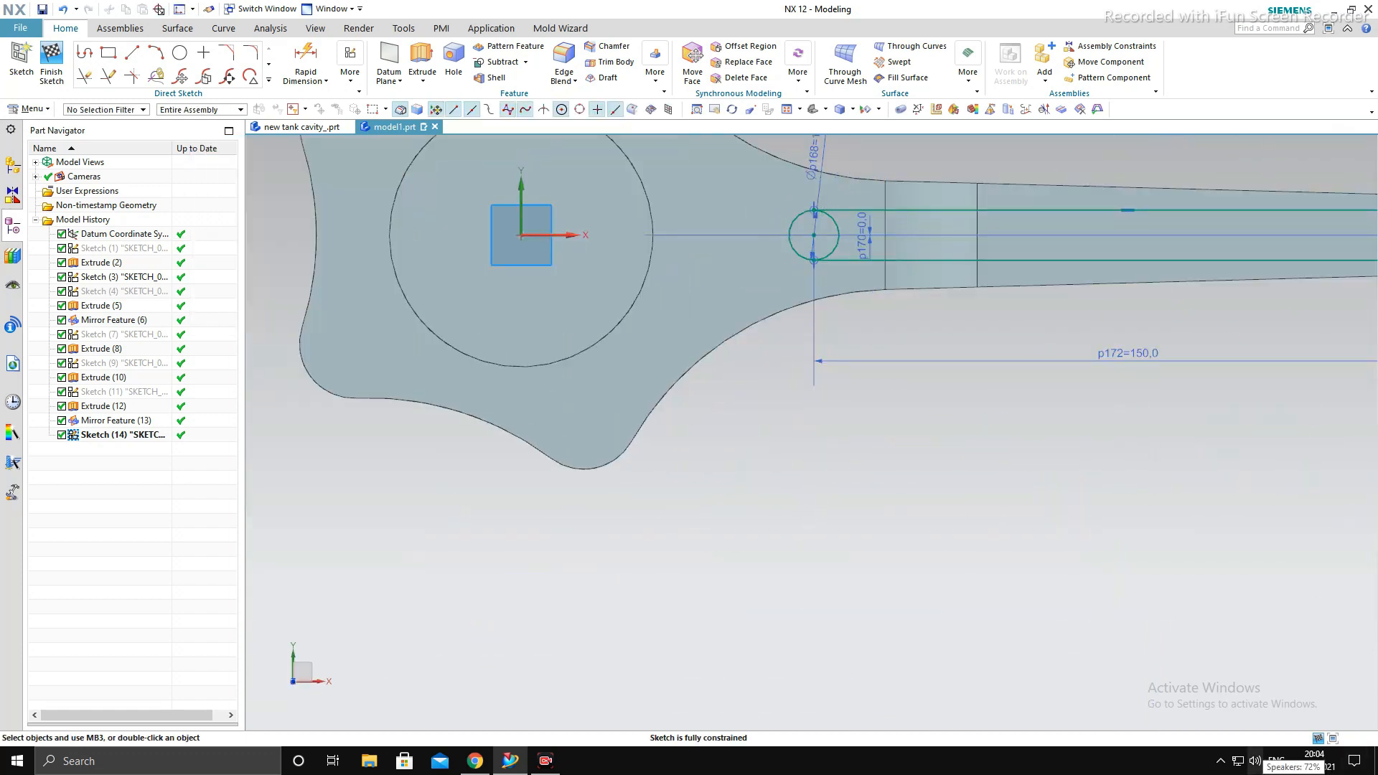
{"action": "scroll", "coordinate": [858, 337], "scroll_direction": "down", "scroll_amount": 2}
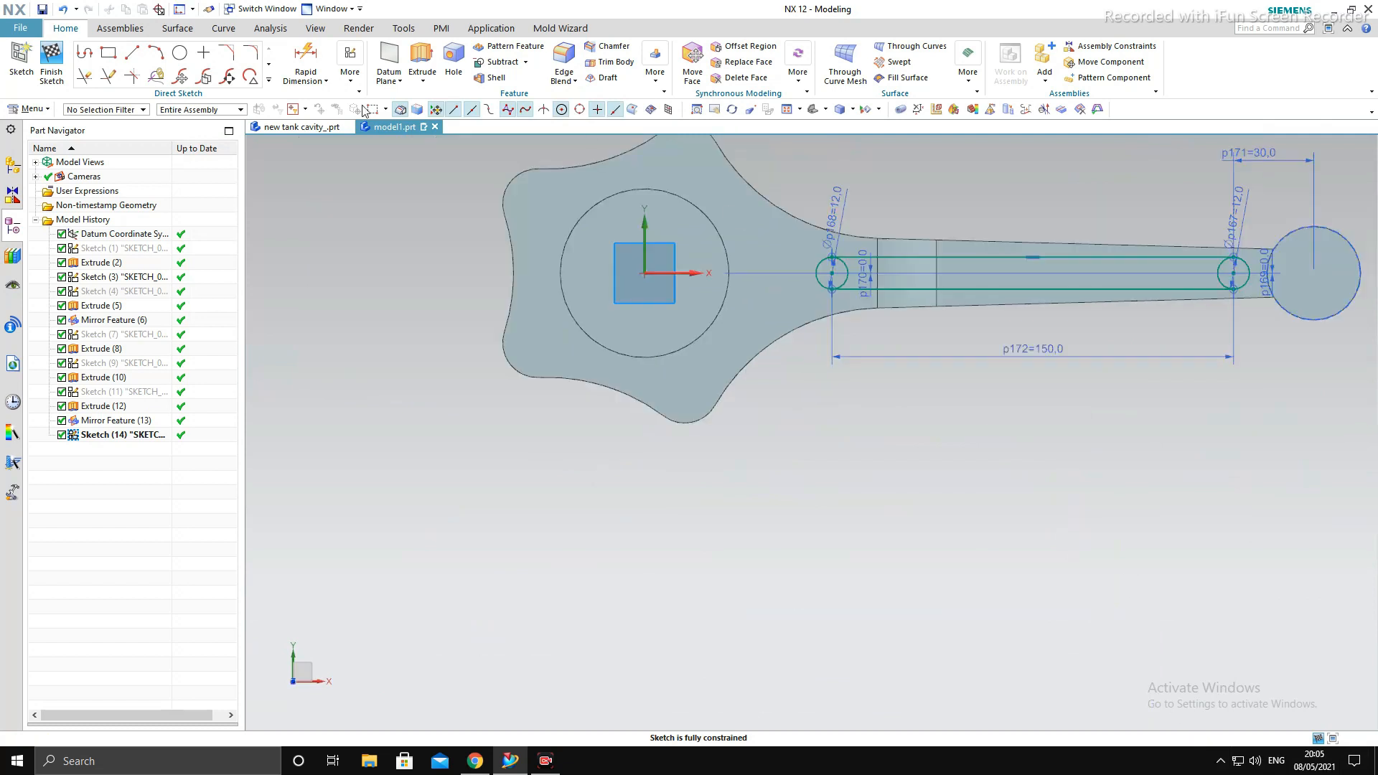
- Trim away the inner halves of both 12 mm circles to leave a closed slot outline along the shank
{"action": "left_click", "coordinate": [84, 75]}
{"action": "scroll", "coordinate": [845, 256], "scroll_direction": "up", "scroll_amount": 3}
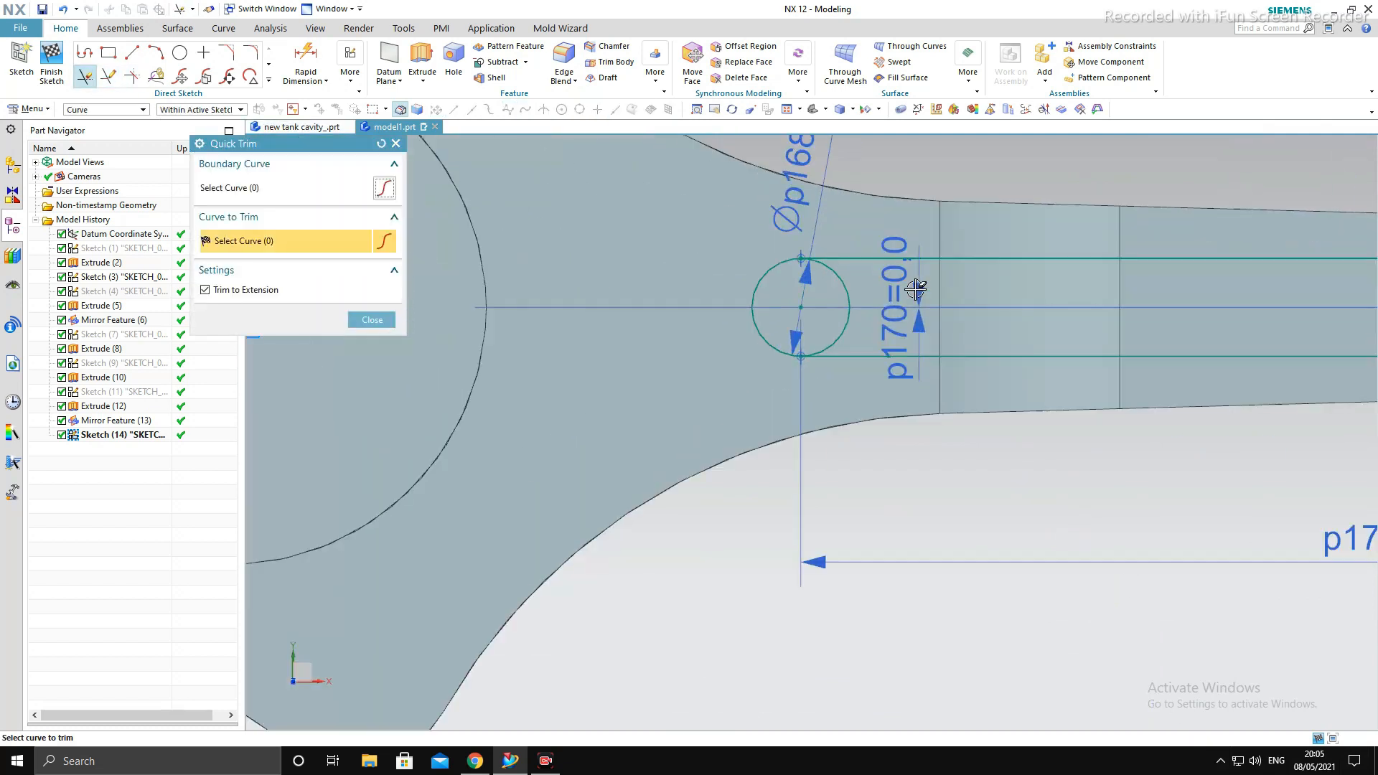
{"action": "scroll", "coordinate": [1024, 347], "scroll_direction": "down", "scroll_amount": 3}
{"action": "scroll", "coordinate": [1015, 323], "scroll_direction": "up", "scroll_amount": 3}
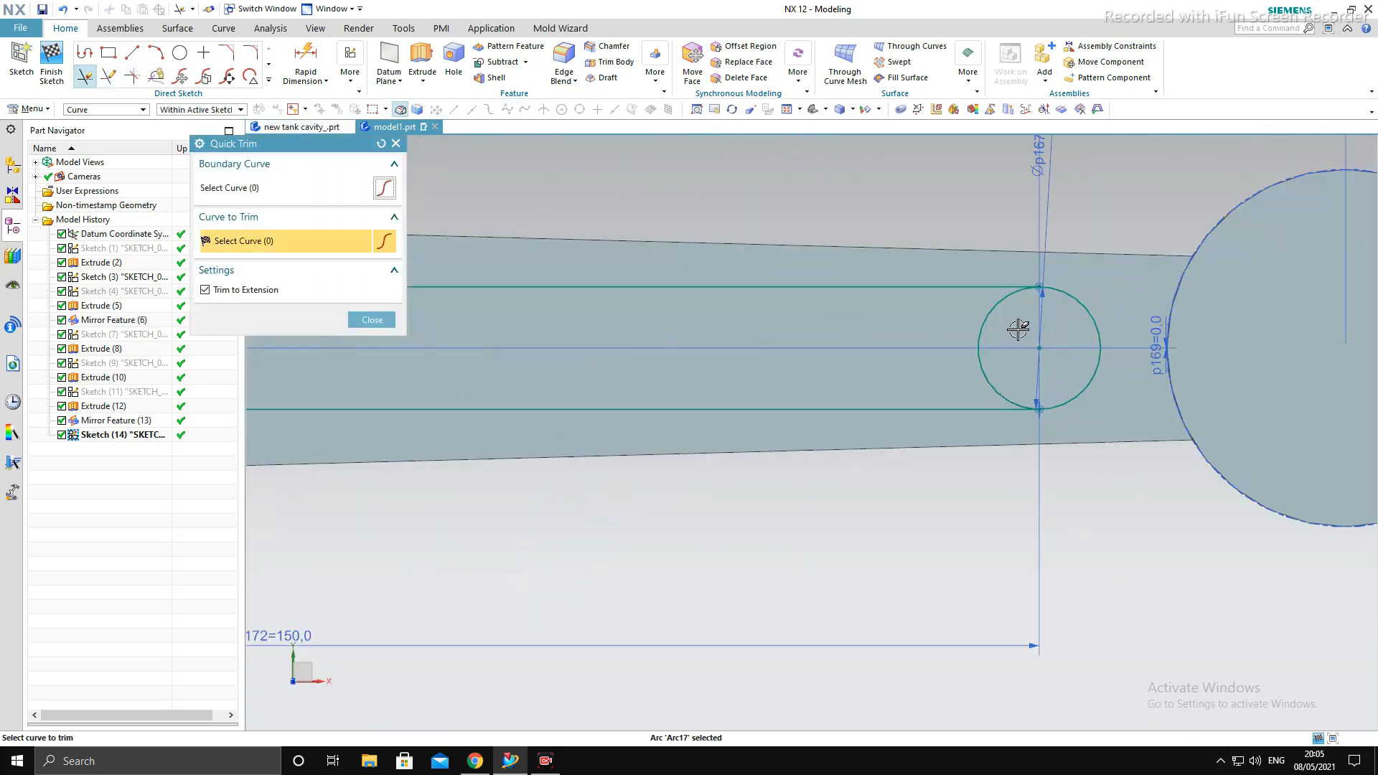
{"action": "left_click", "coordinate": [991, 309]}
{"action": "middle_click", "coordinate": [1044, 551]}
{"action": "scroll", "coordinate": [793, 467], "scroll_direction": "down", "scroll_amount": 5}
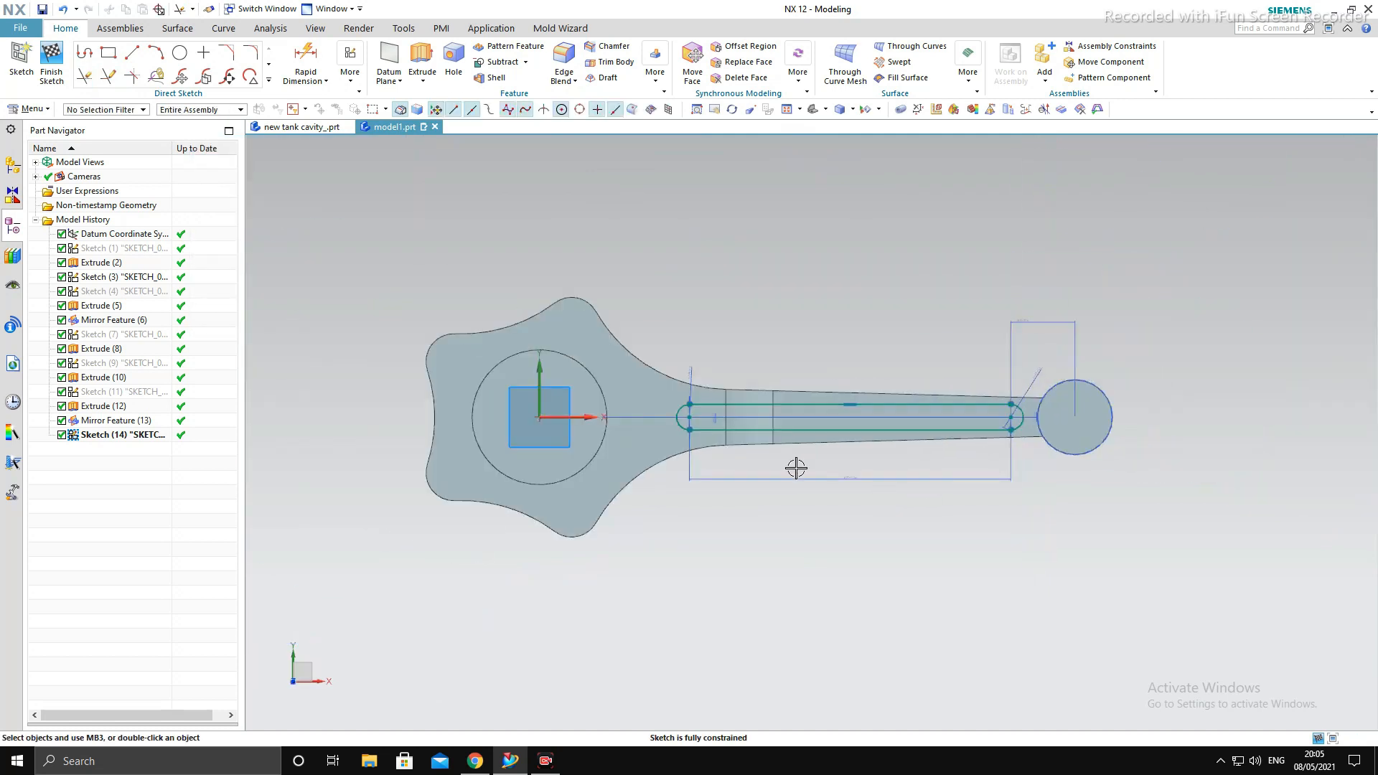
{"action": "left_click", "coordinate": [53, 75]}
{"action": "mouse_move", "coordinate": [994, 560]}
{"action": "middle_mouse_down"}
{"action": "mouse_move", "coordinate": [1042, 490]}
{"action": "mouse_move", "coordinate": [1058, 497]}
{"action": "middle_mouse_up"}
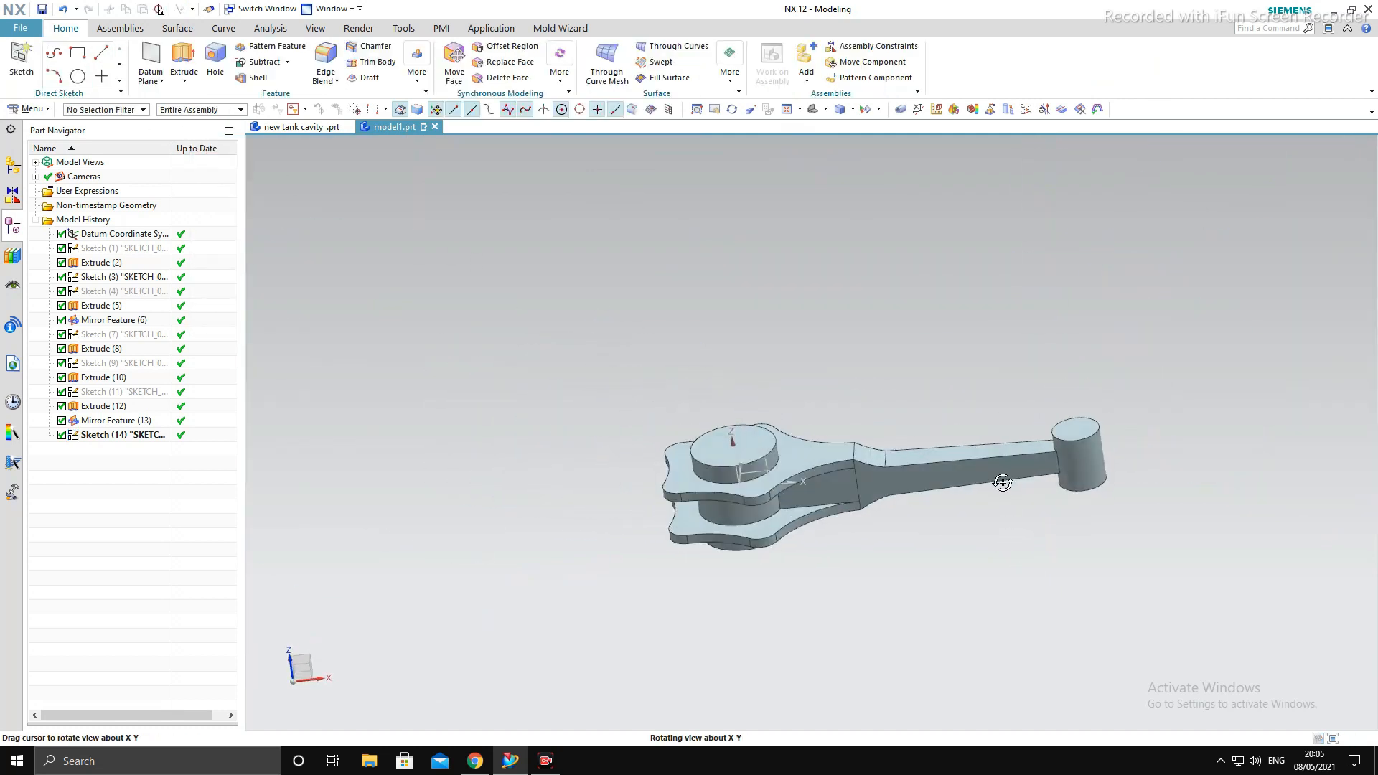
{"action": "left_click", "coordinate": [188, 61]}
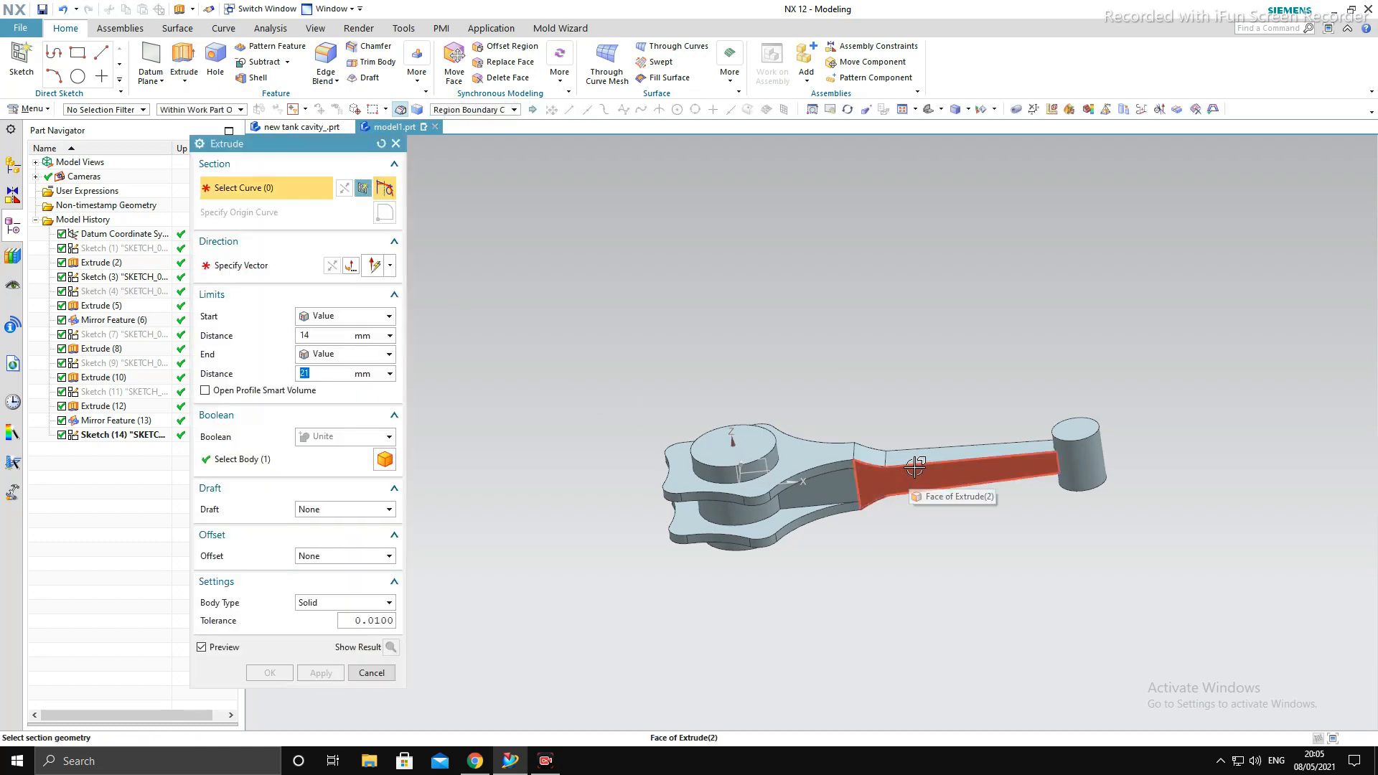
{"action": "key", "text": "Escape"}
- Reopen the slot sketch and start an Extrude of its profile with start and end distances of 0 mm
{"action": "double_click", "coordinate": [158, 436]}
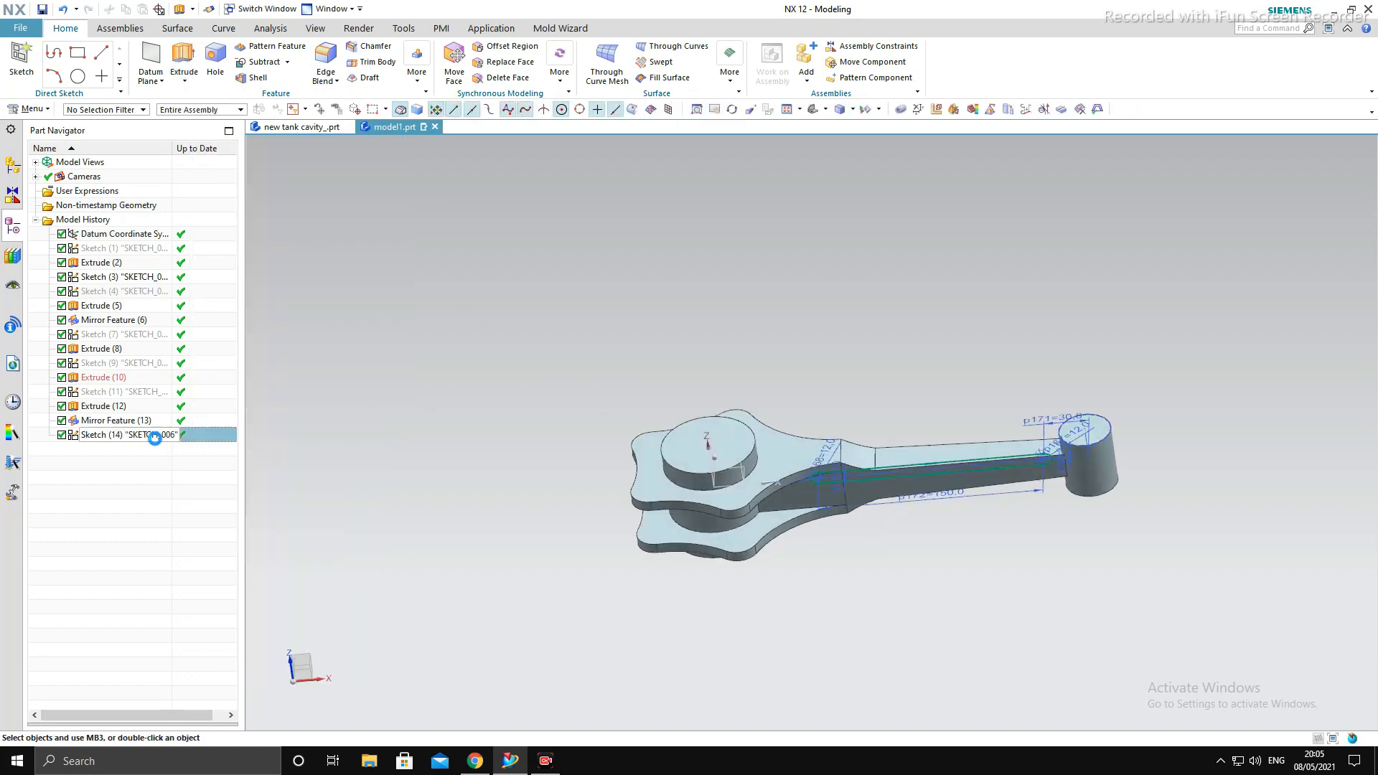
{"action": "left_click", "coordinate": [422, 63]}
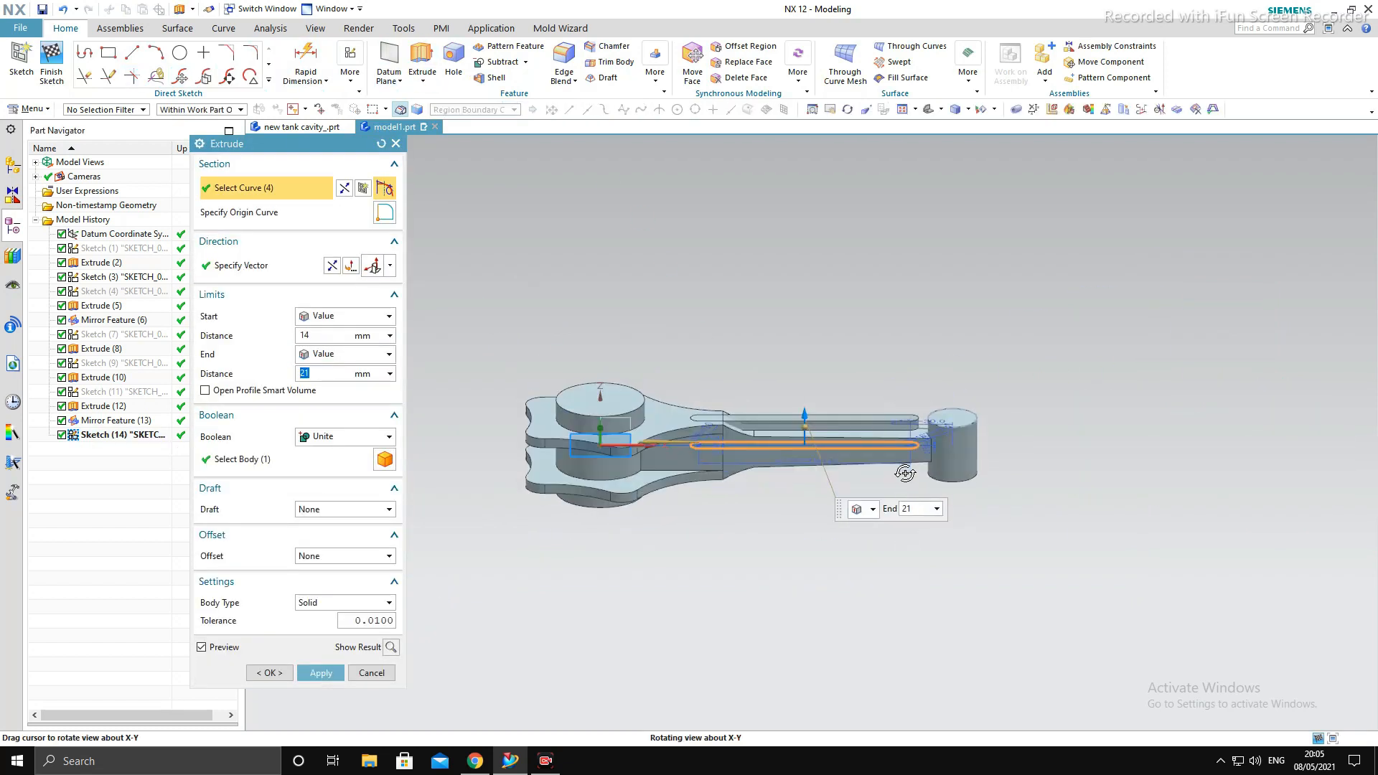
{"action": "key", "text": "F8"}
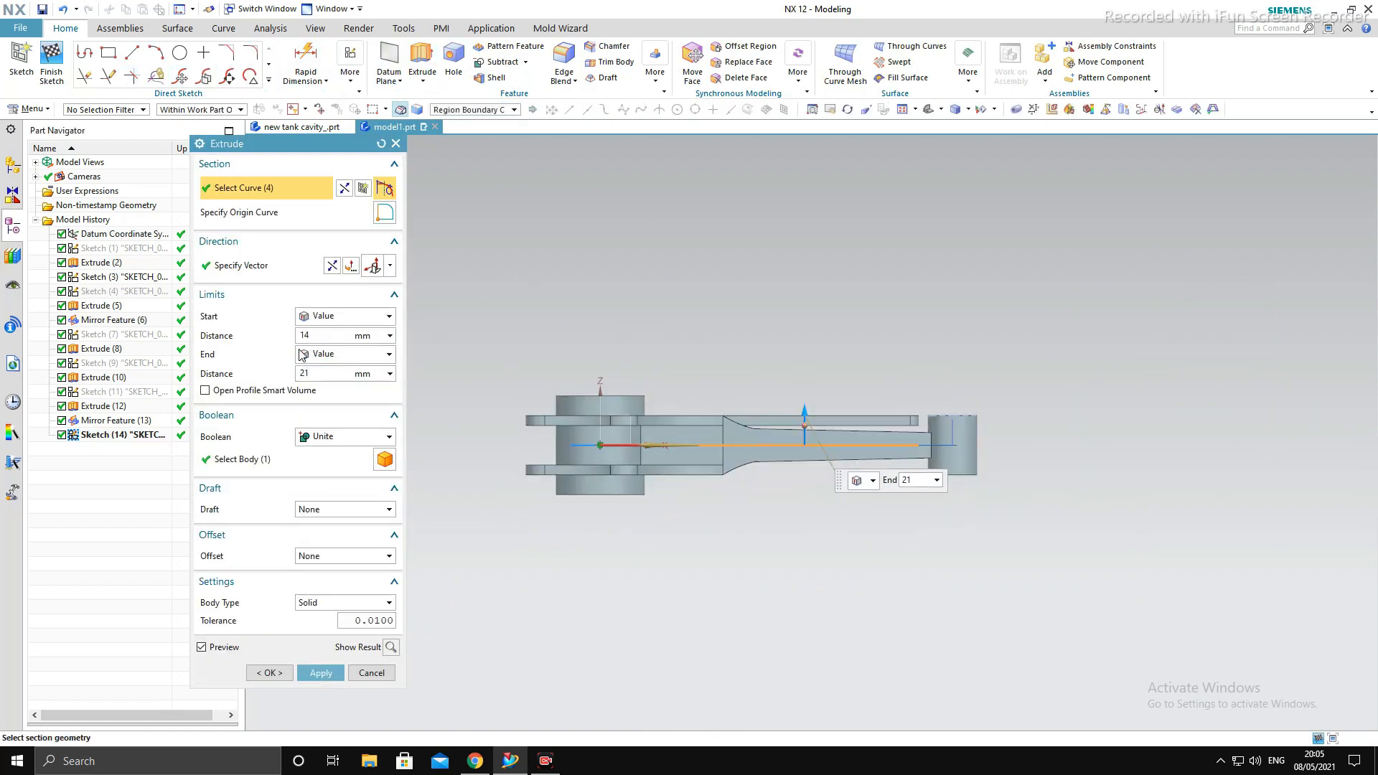
{"action": "left_click_drag", "start_coordinate": [313, 336], "coordinate": [216, 338]}
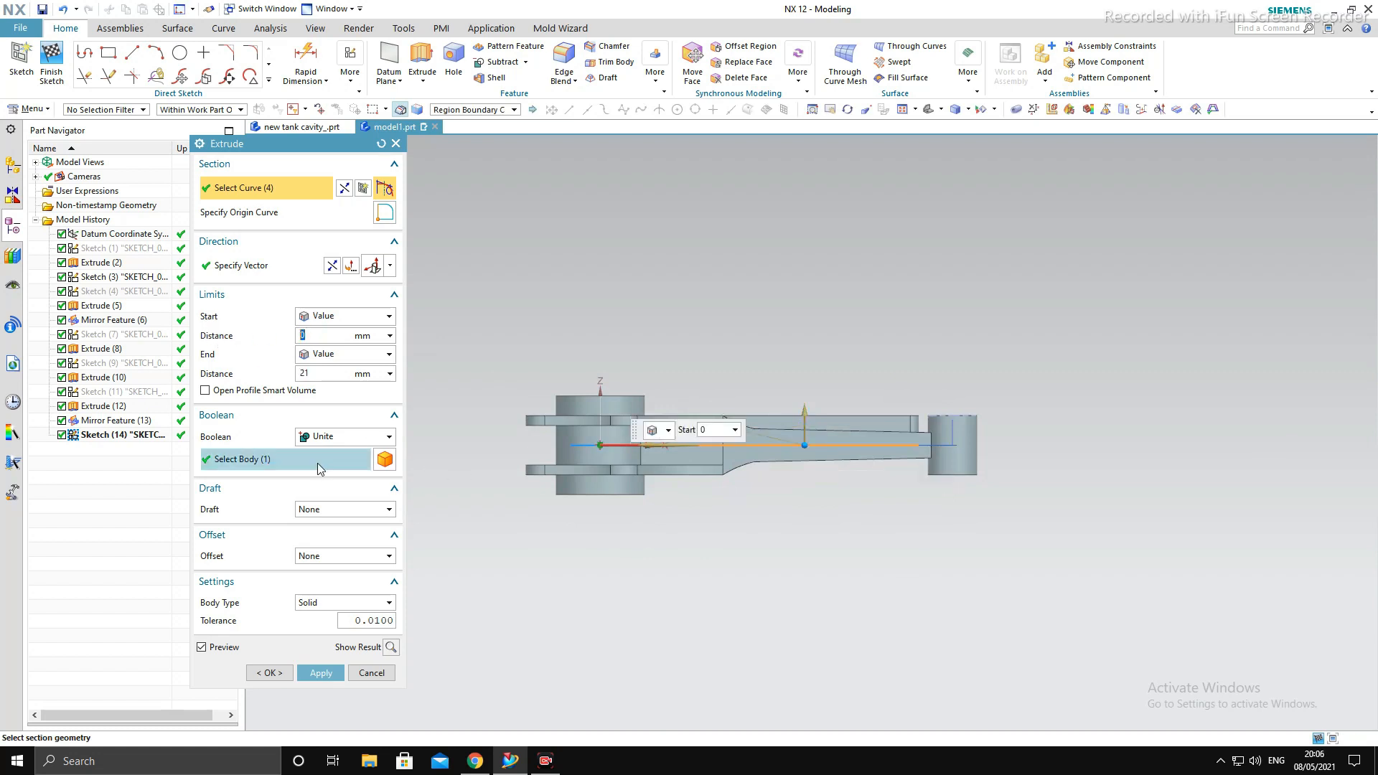
{"action": "left_click_drag", "start_coordinate": [314, 374], "coordinate": [285, 377]}
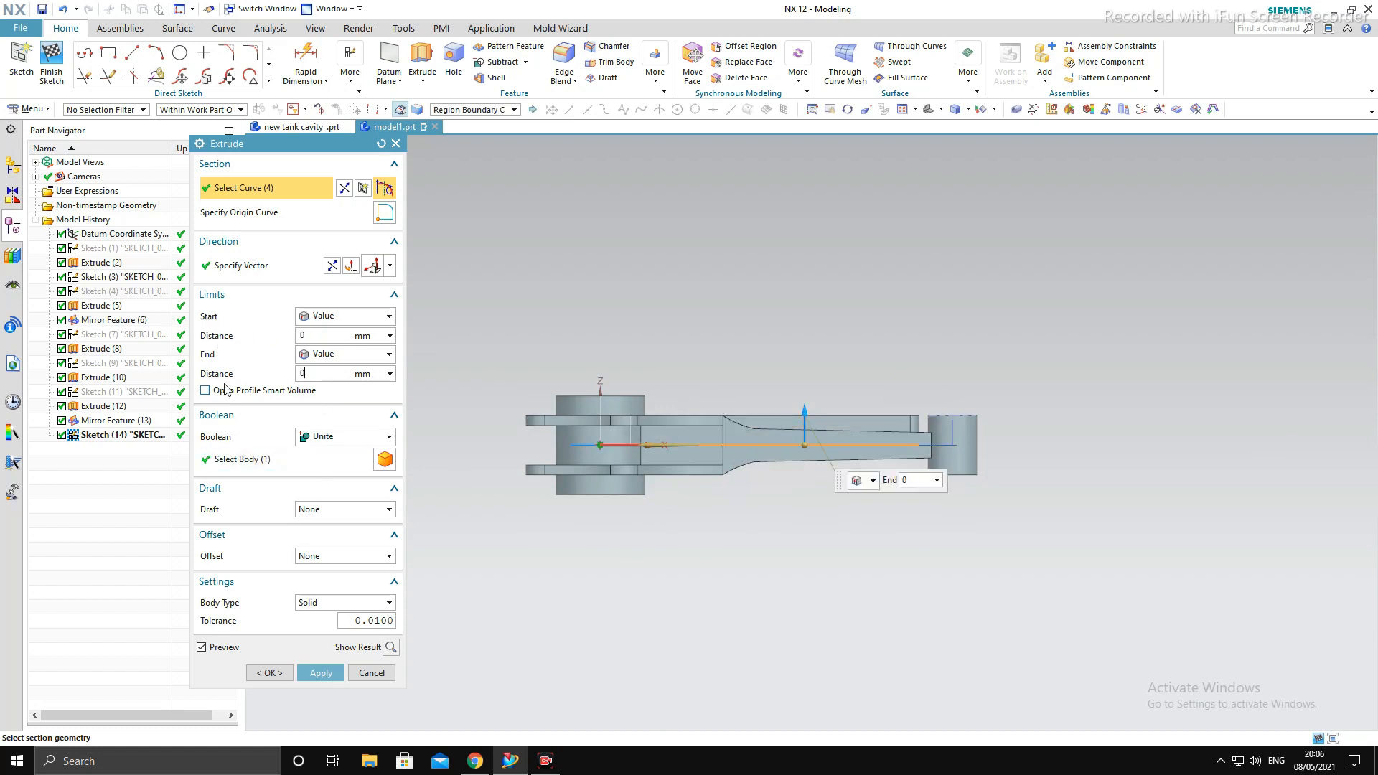
{"action": "key", "text": "Return"}
{"action": "scroll", "coordinate": [659, 438], "scroll_direction": "up", "scroll_amount": 1}
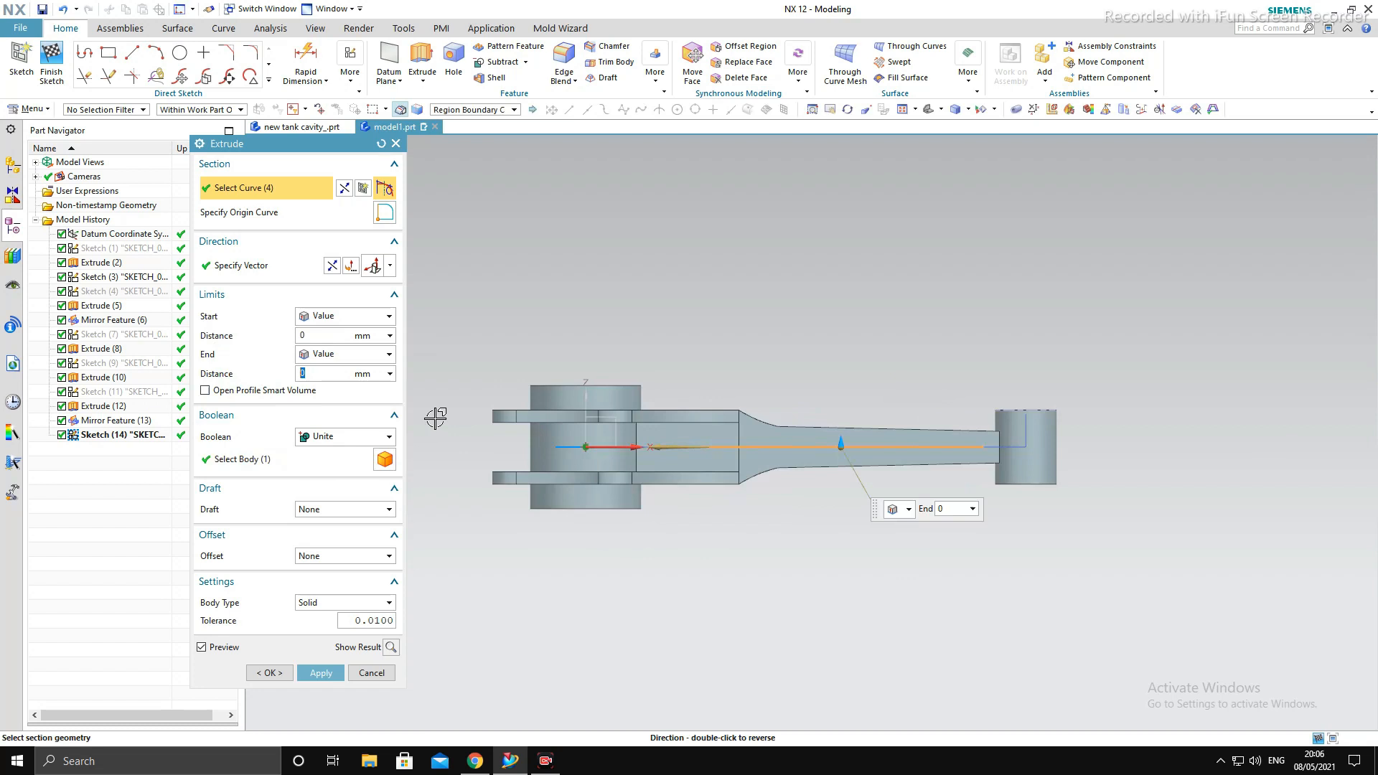
- Set the slot extrusion's start distance to 2.5 mm and its end limit to Until Next
{"action": "left_click", "coordinate": [352, 357]}
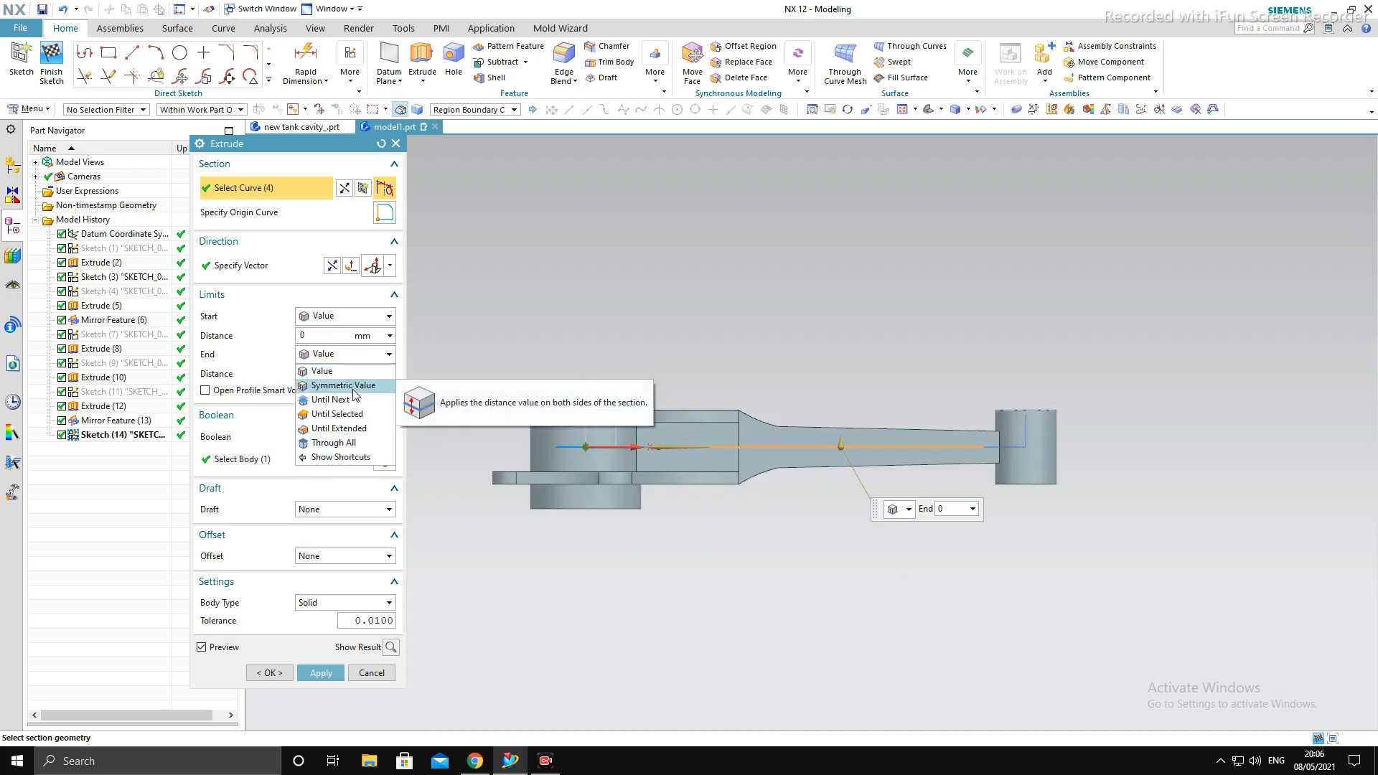
{"action": "left_click", "coordinate": [1191, 724]}
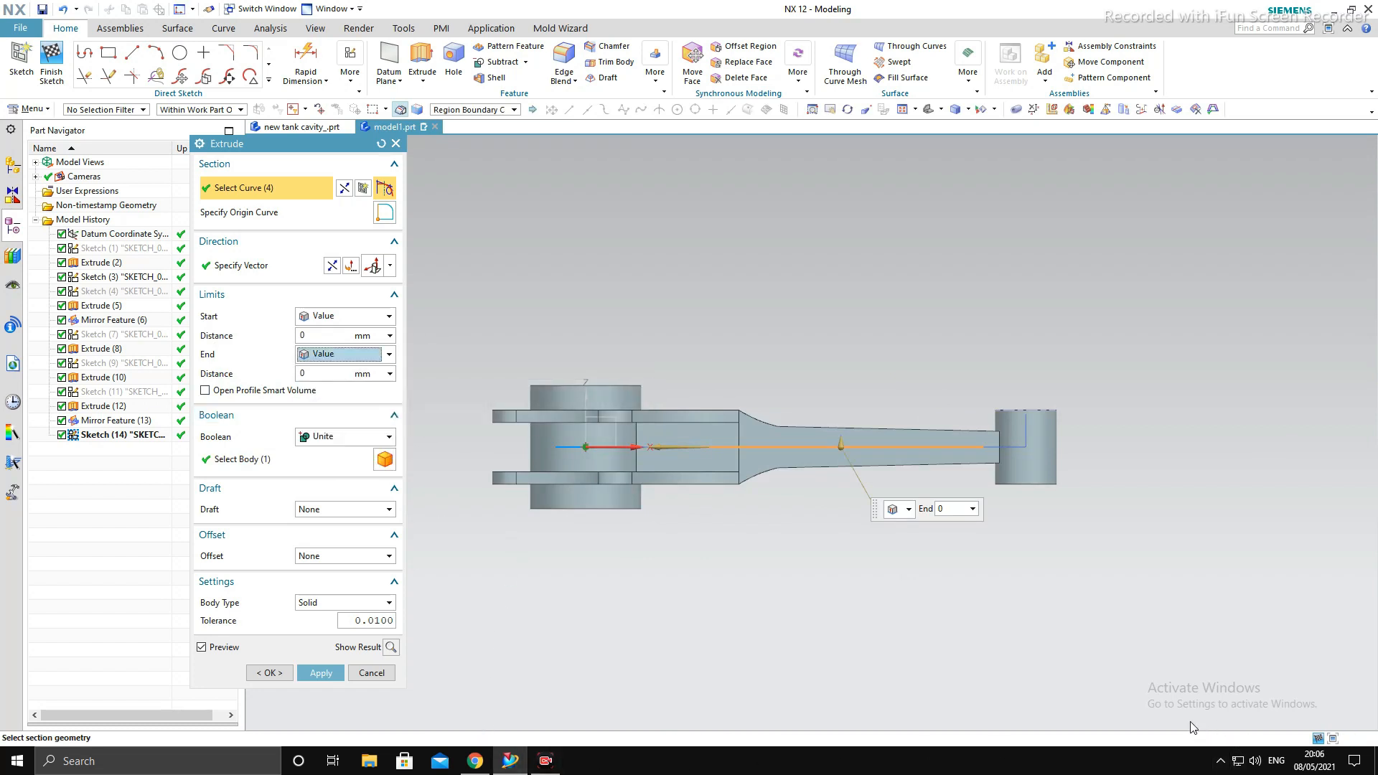
{"action": "left_click", "coordinate": [317, 334]}
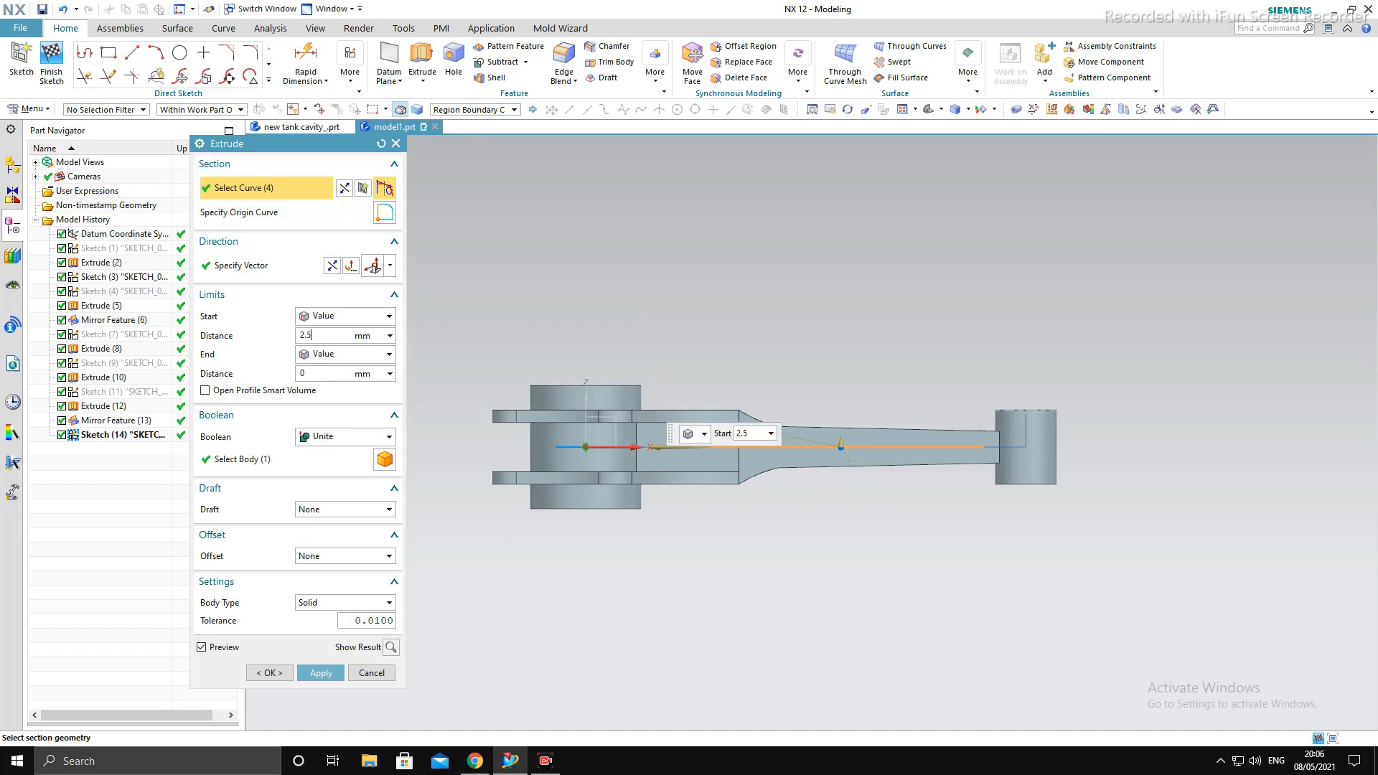
{"action": "left_click", "coordinate": [336, 356]}
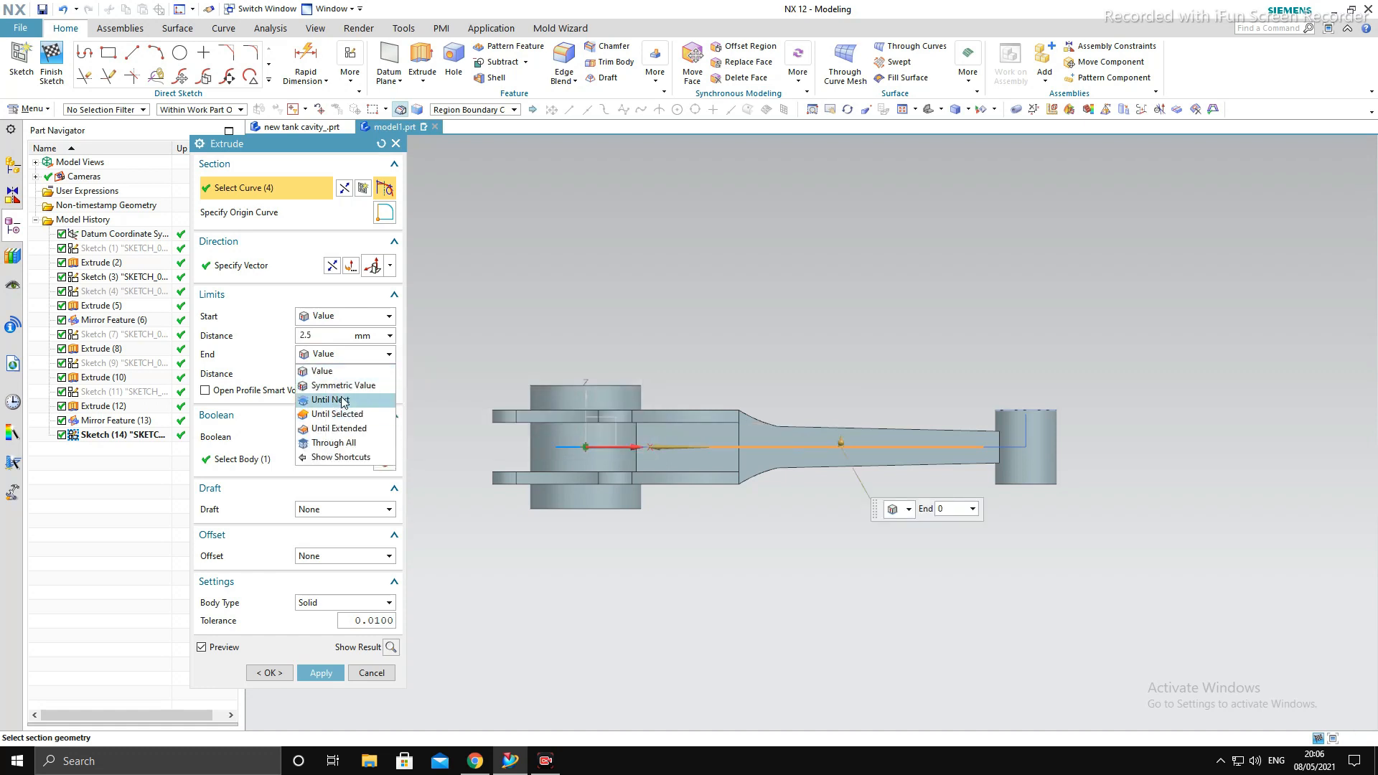
{"action": "left_click", "coordinate": [331, 400]}
- Set the extrusion's Boolean to Subtract, preview the result, and apply the slot cut to the rod body
{"action": "left_click", "coordinate": [333, 437]}
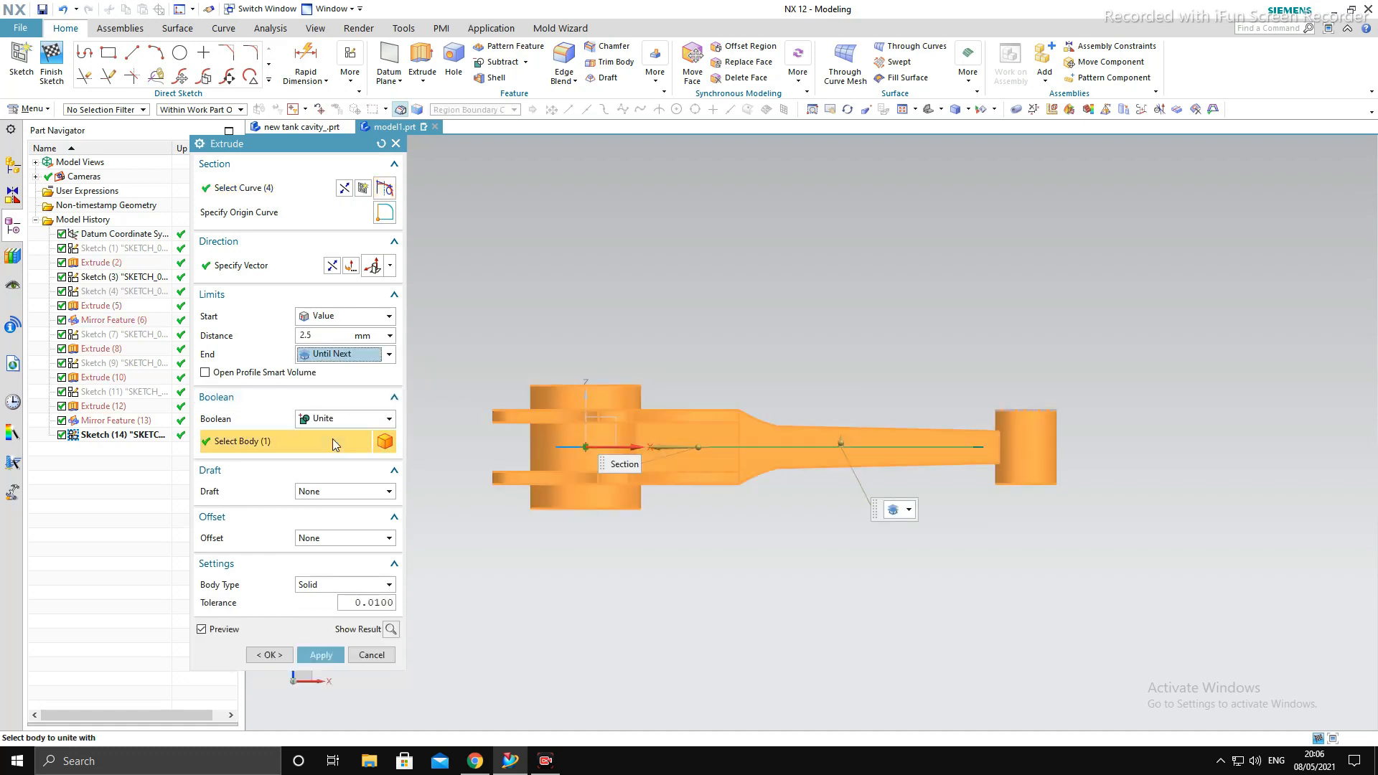
{"action": "left_click", "coordinate": [339, 419]}
{"action": "left_click", "coordinate": [340, 465]}
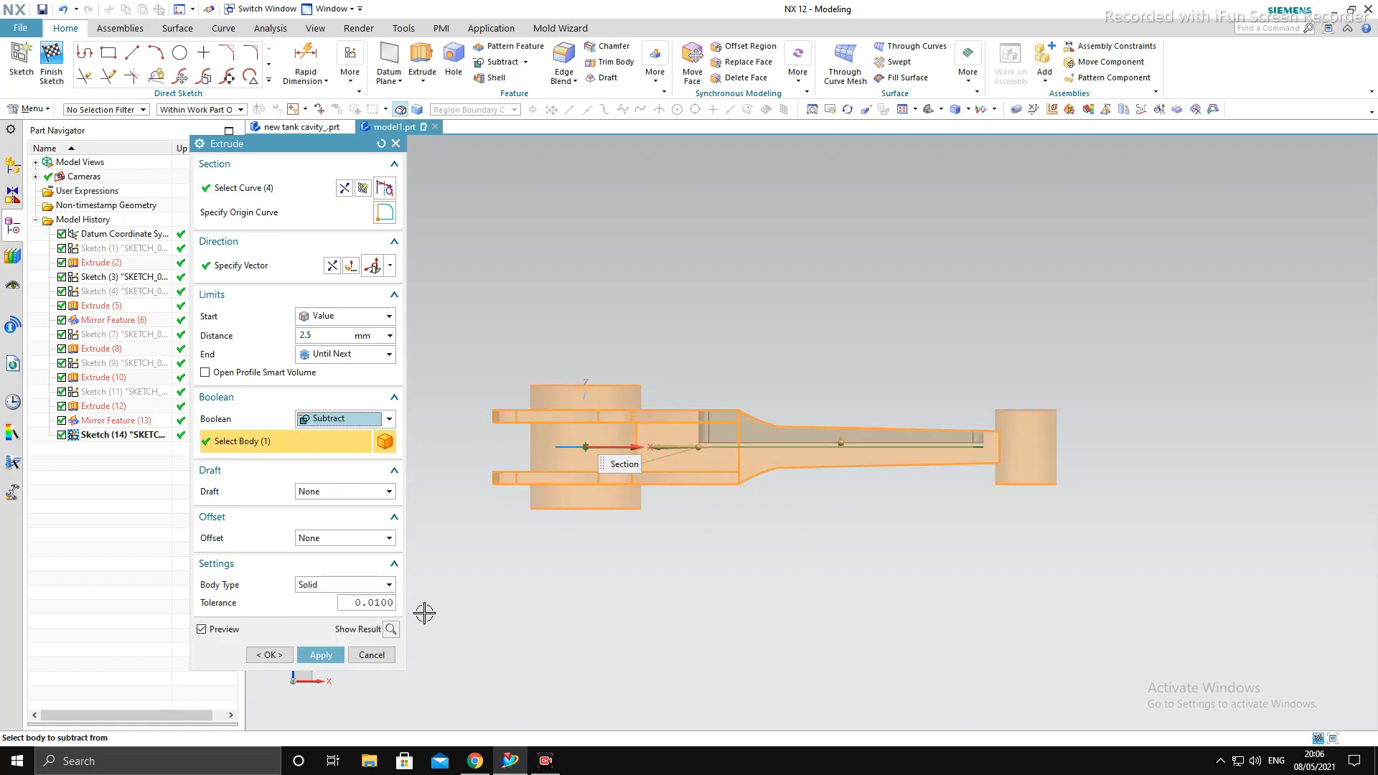
{"action": "left_click", "coordinate": [390, 629]}
{"action": "middle_click_drag", "start_coordinate": [788, 570], "coordinate": [813, 642]}
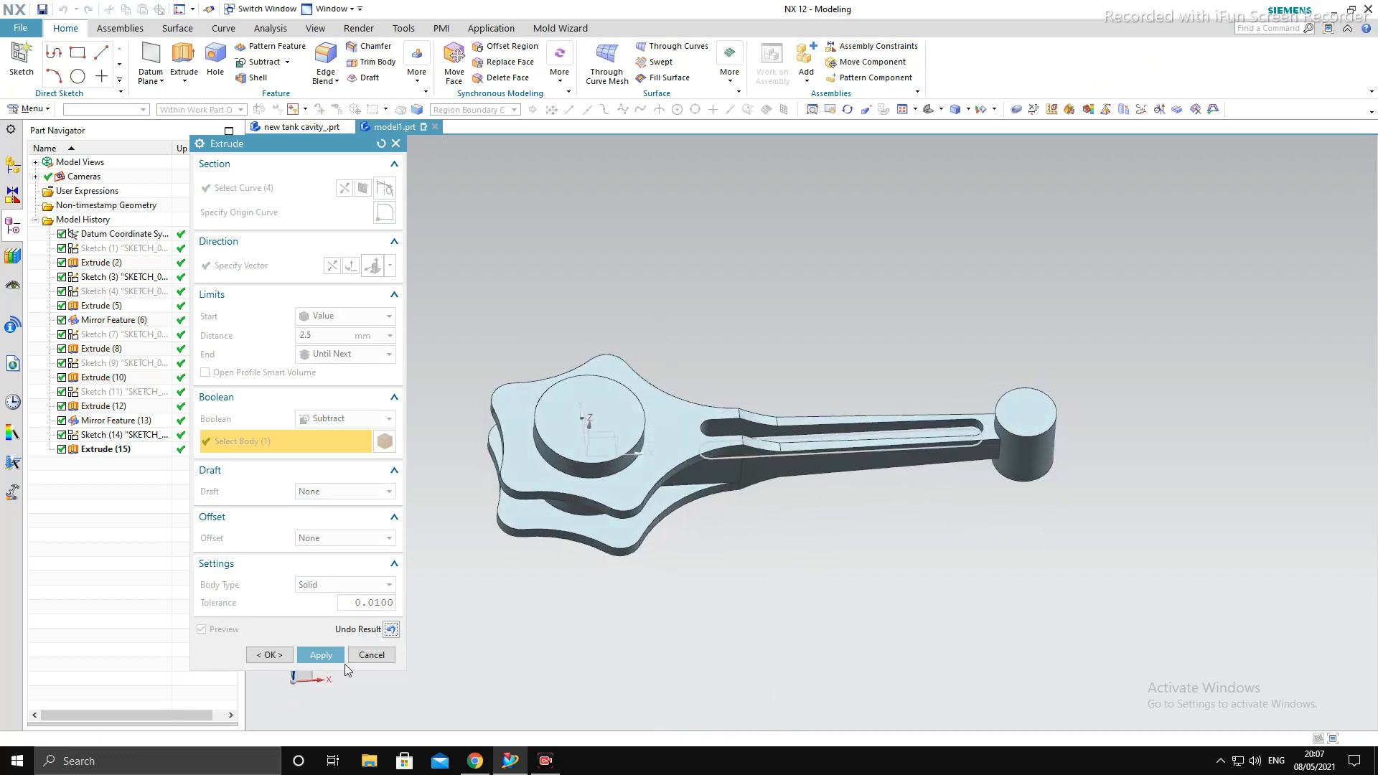
{"action": "left_click", "coordinate": [329, 656]}
{"action": "left_click", "coordinate": [371, 657]}
{"action": "middle_click_drag", "start_coordinate": [675, 606], "coordinate": [763, 605]}
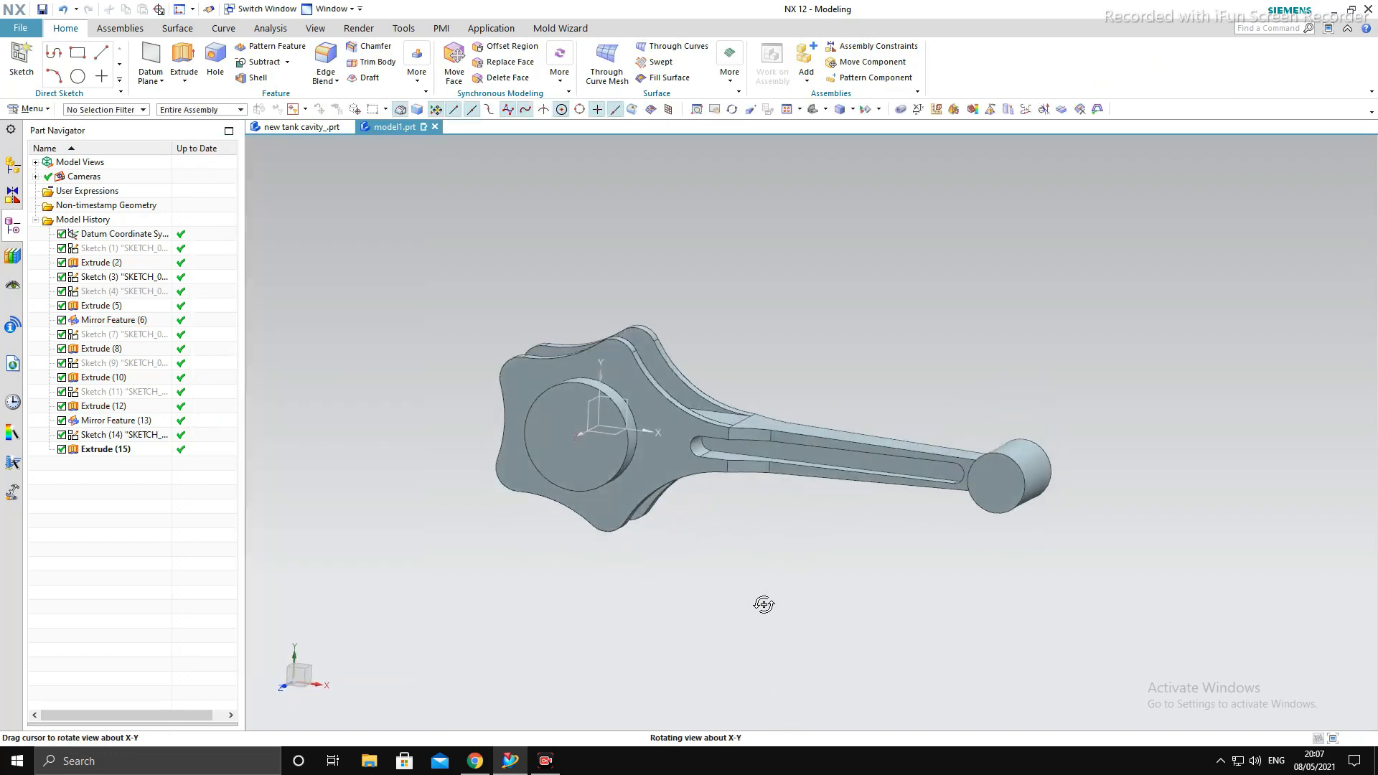
- Mirror the shank slot cut about the horizontal datum plane midway between the big-end plates
{"action": "left_click", "coordinate": [132, 451]}
{"action": "left_click", "coordinate": [418, 66]}
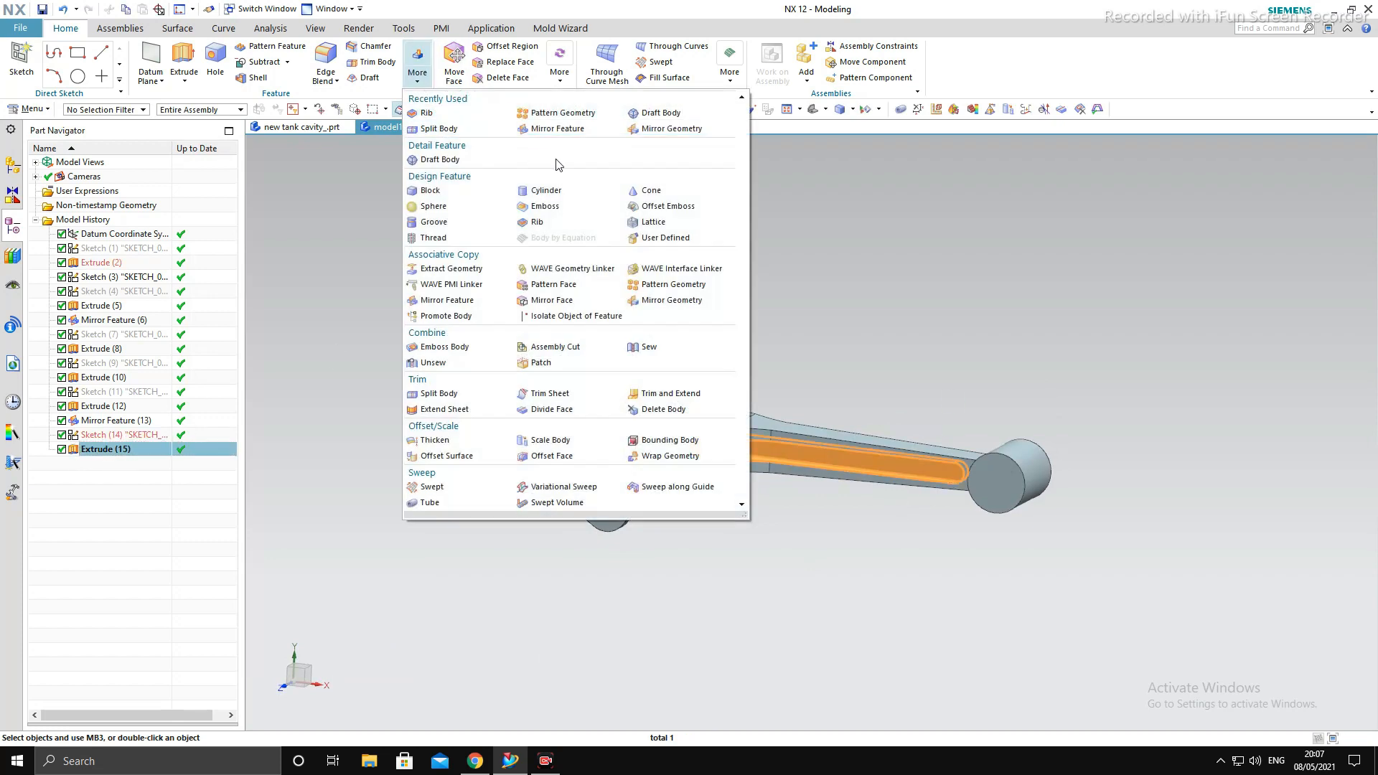
{"action": "left_click", "coordinate": [560, 140]}
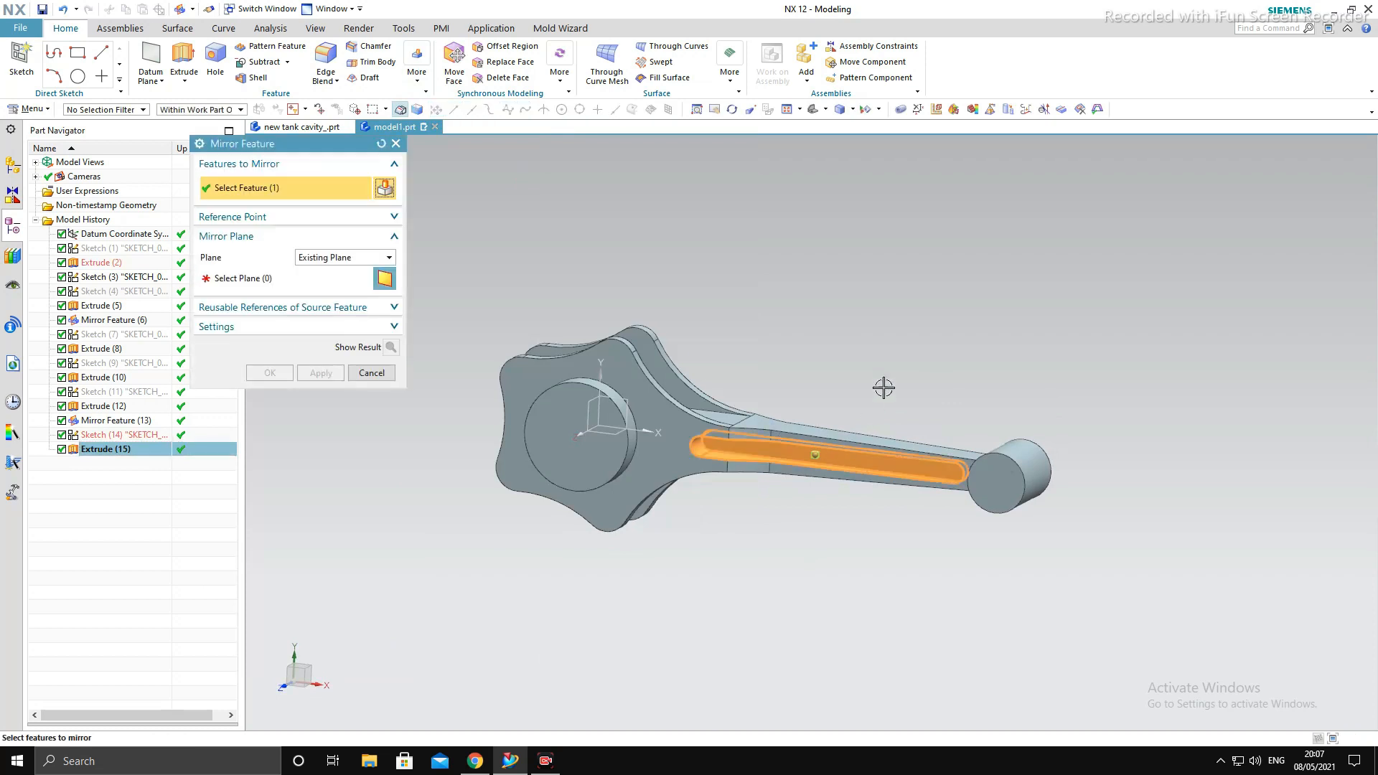
{"action": "middle_click_drag", "start_coordinate": [883, 384], "coordinate": [903, 289]}
{"action": "middle_click", "coordinate": [903, 289]}
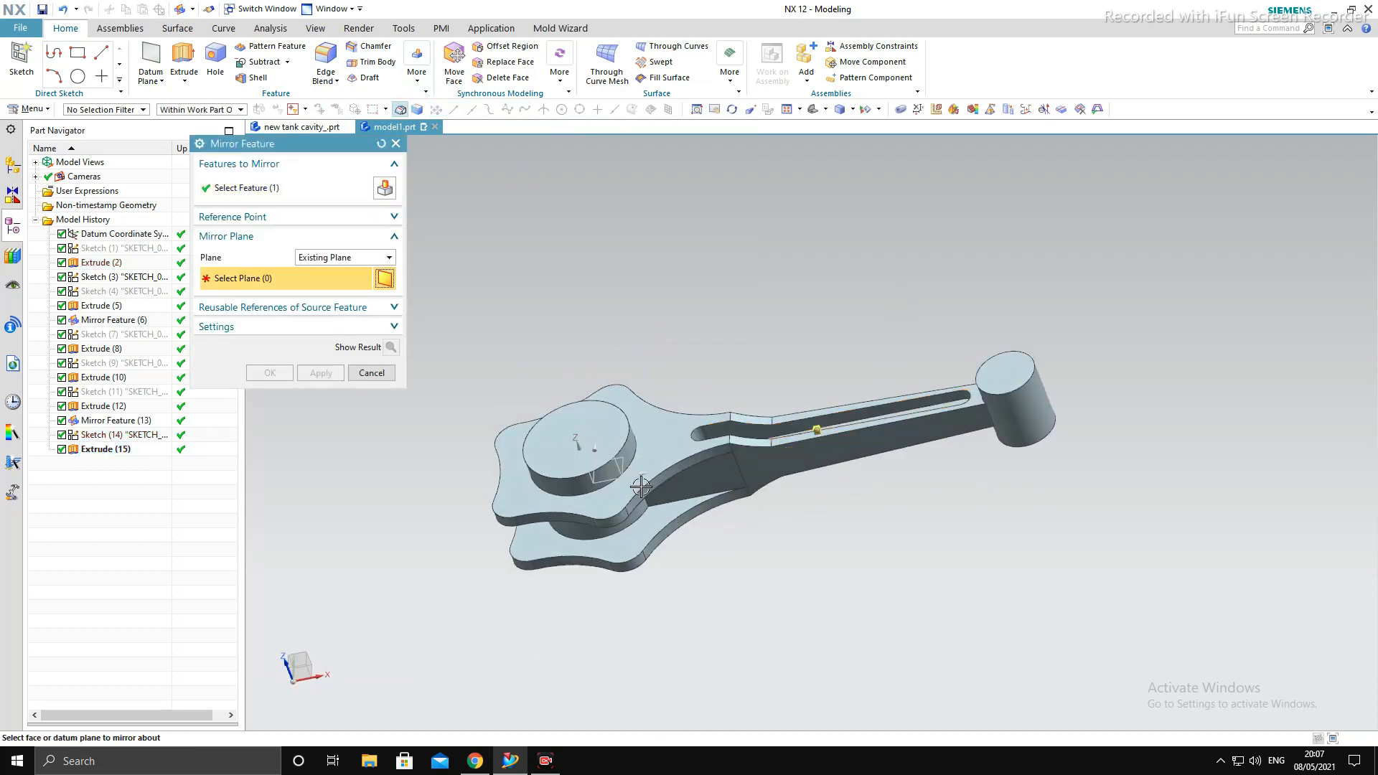
{"action": "left_click", "coordinate": [634, 479]}
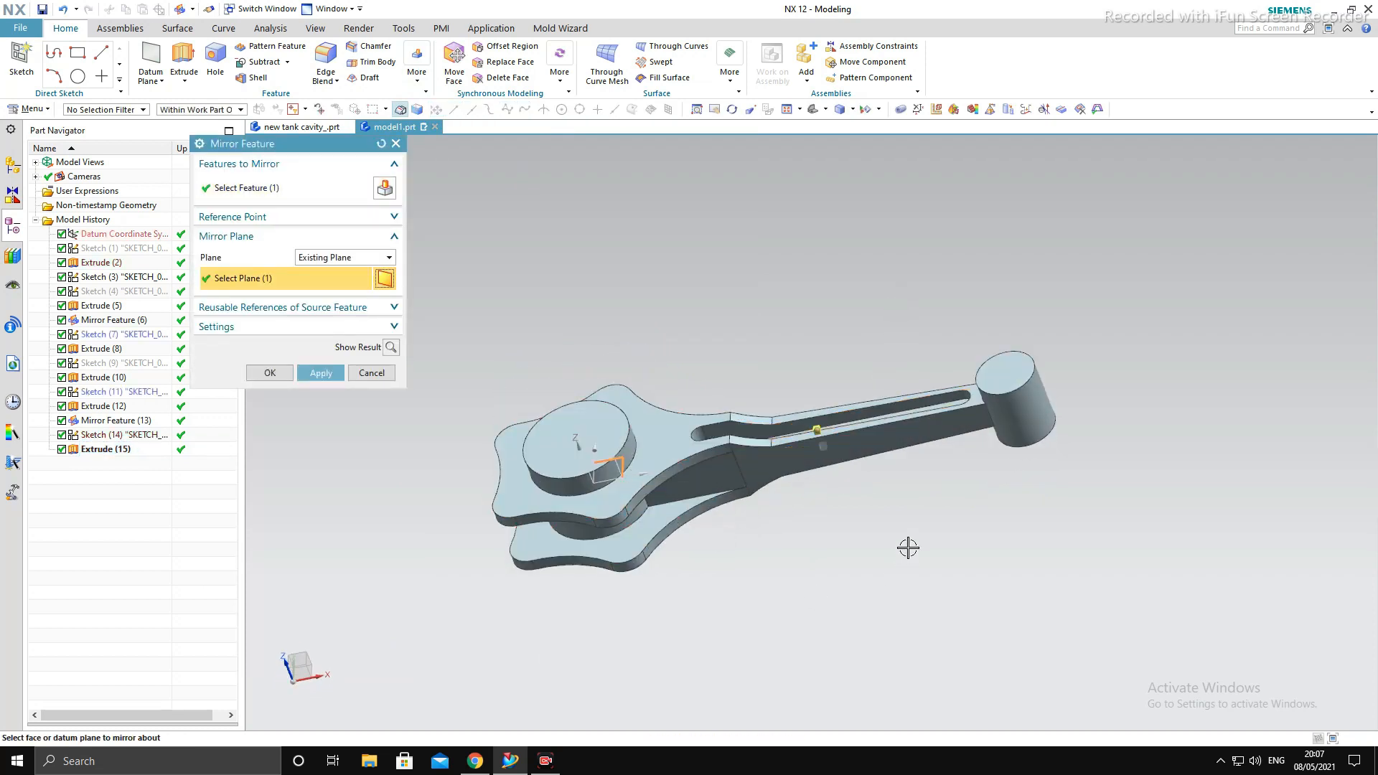
{"action": "left_click", "coordinate": [321, 372]}
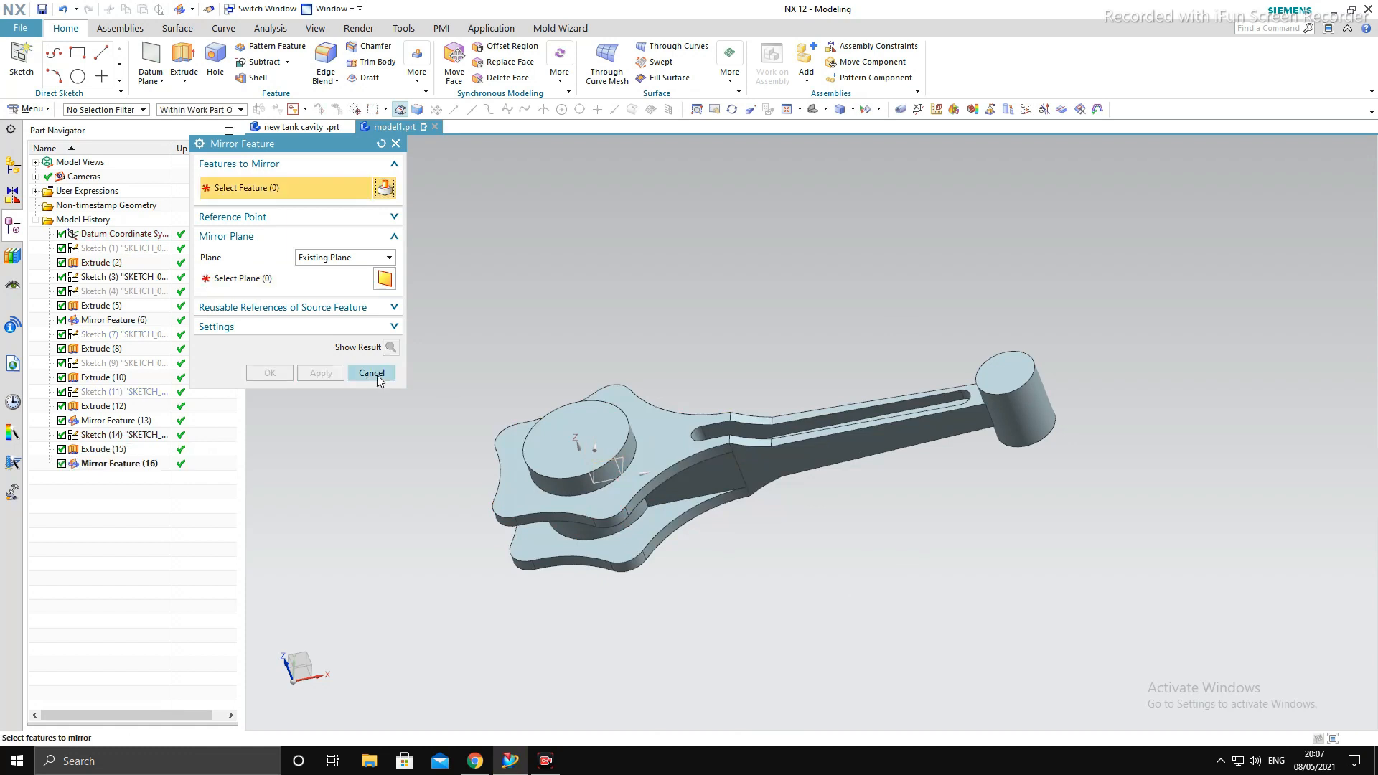
{"action": "left_click", "coordinate": [374, 372]}
- Start a sketch on the XY plane and draw a 52 mm diameter circle centred on the big end
{"action": "middle_click_drag", "start_coordinate": [884, 598], "coordinate": [843, 596]}
{"action": "key", "text": "F8"}
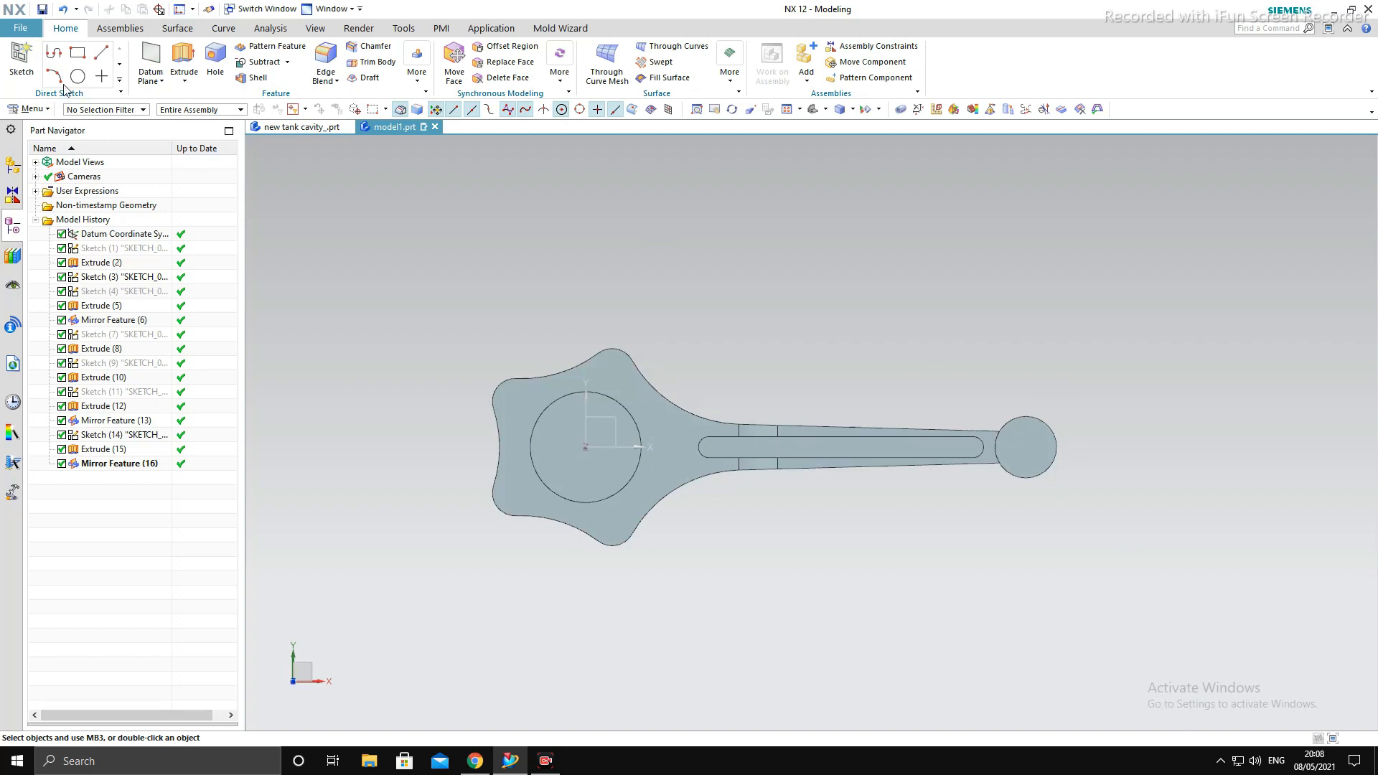
{"action": "left_click", "coordinate": [22, 57]}
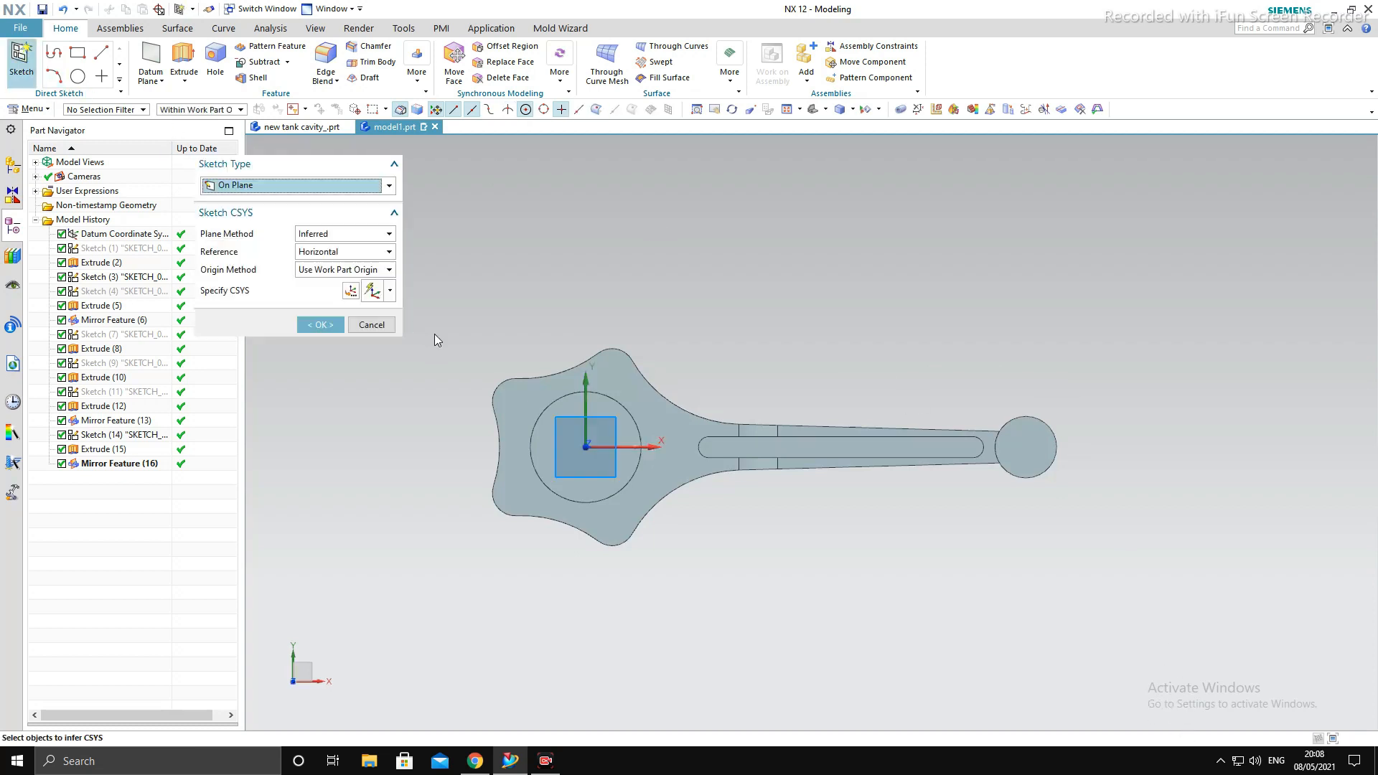
{"action": "left_click", "coordinate": [525, 406]}
{"action": "middle_click", "coordinate": [899, 335]}
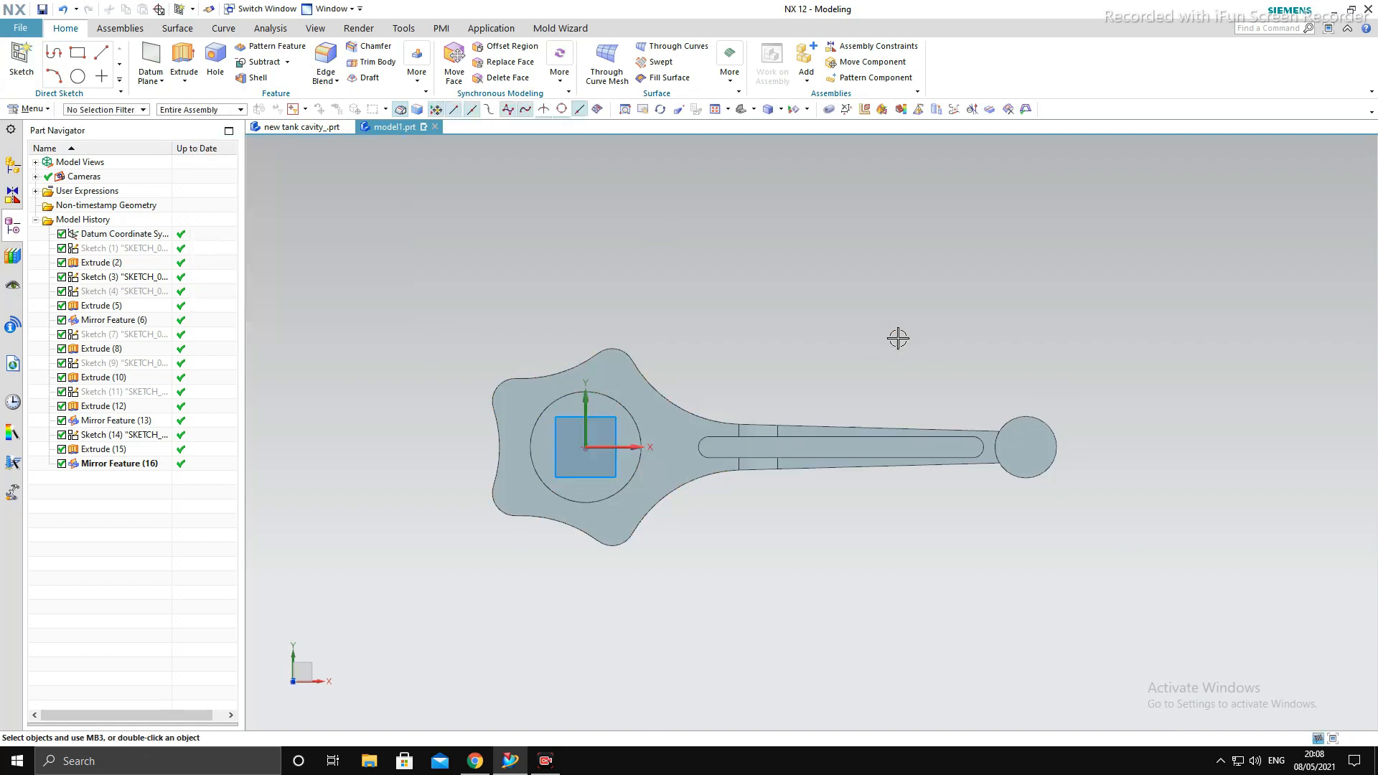
{"action": "left_click", "coordinate": [180, 53]}
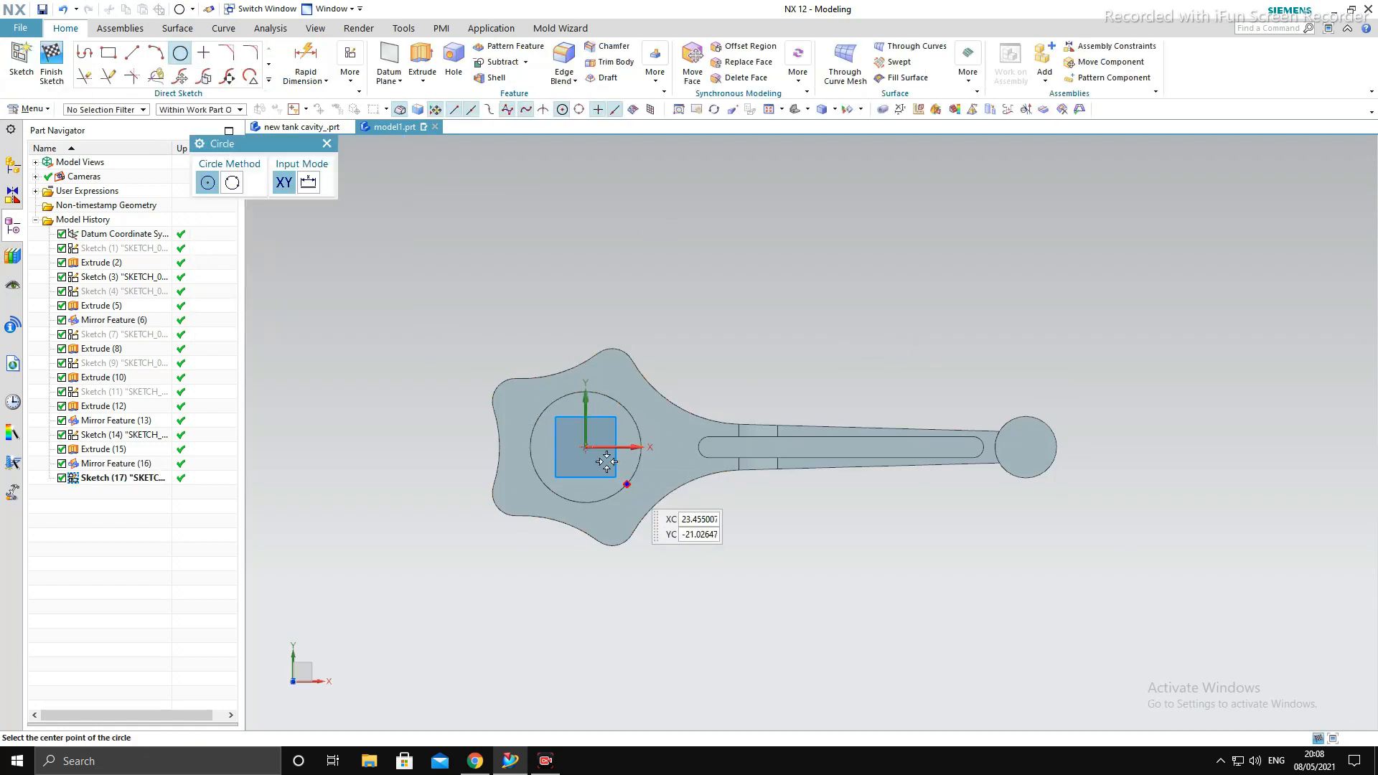
{"action": "left_click", "coordinate": [586, 447]}
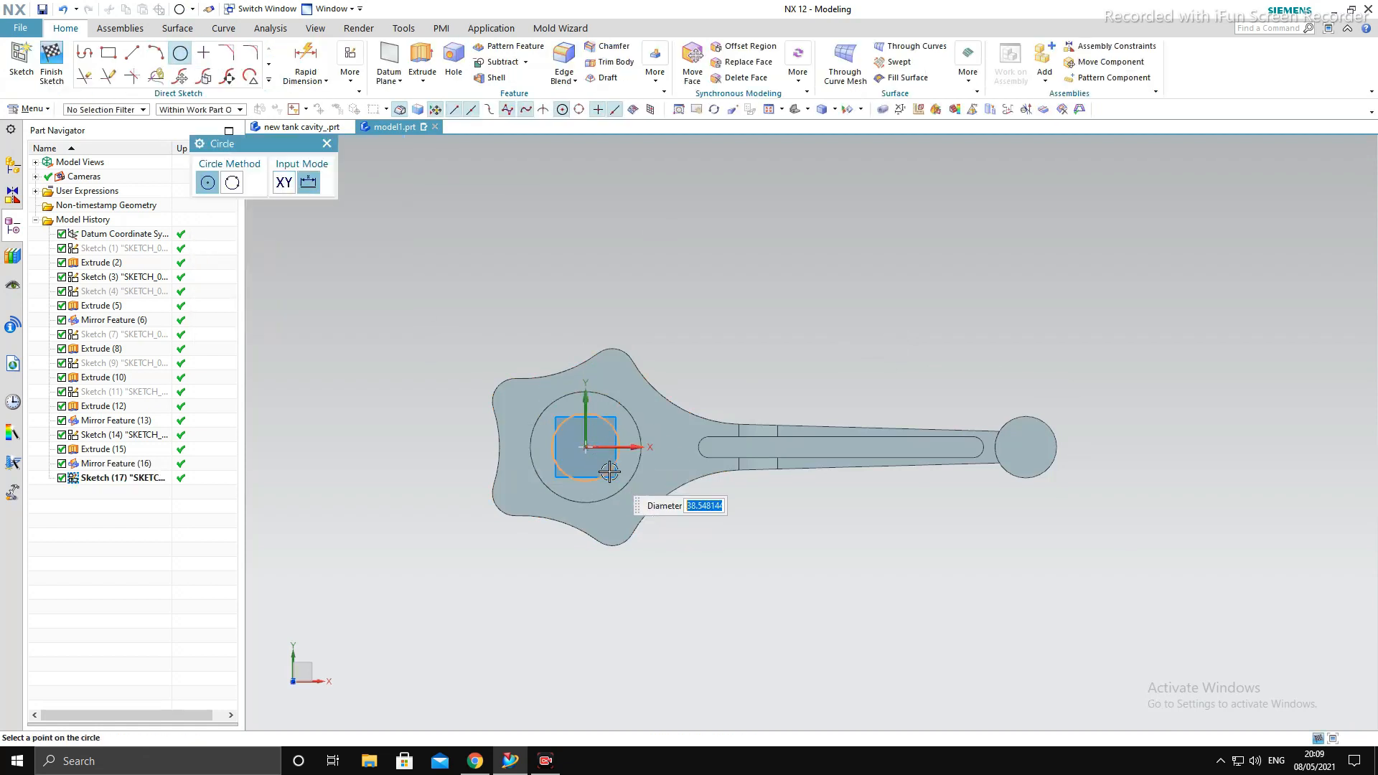
{"action": "type", "text": "52"}
{"action": "key", "text": "Return"}
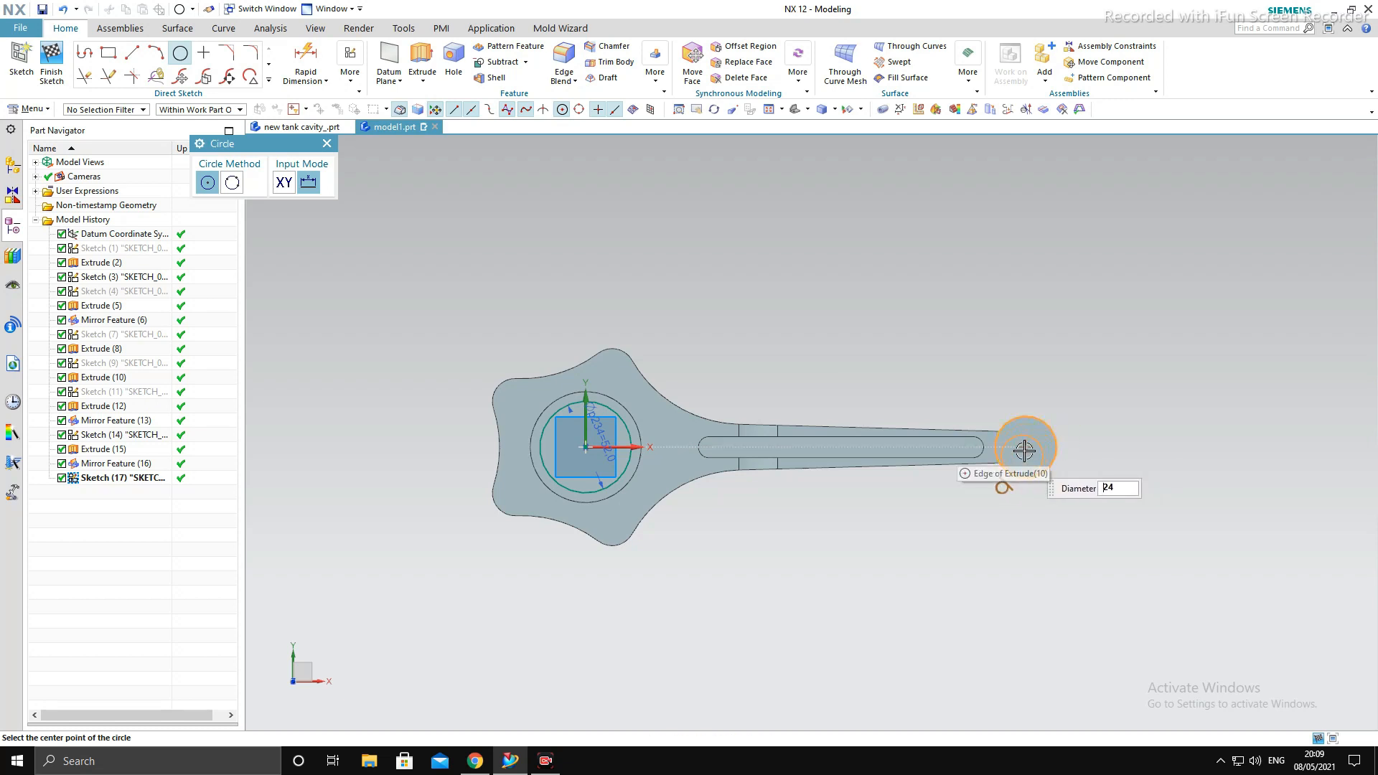
- Draw a 24 mm diameter circle centred on the small end in the same sketch
{"action": "left_click", "coordinate": [1028, 447]}
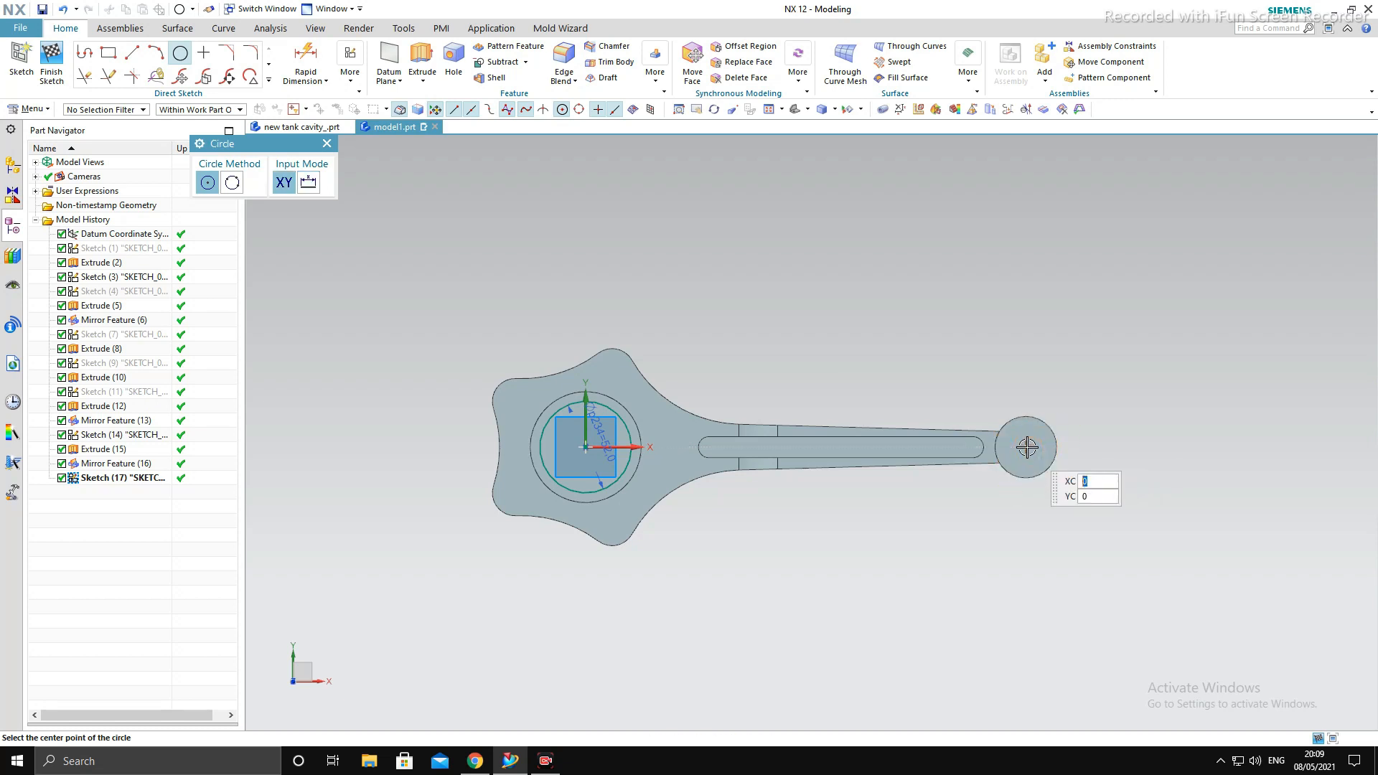
{"action": "scroll", "coordinate": [1023, 455], "scroll_direction": "up", "scroll_amount": 3}
{"action": "key", "text": "Escape"}
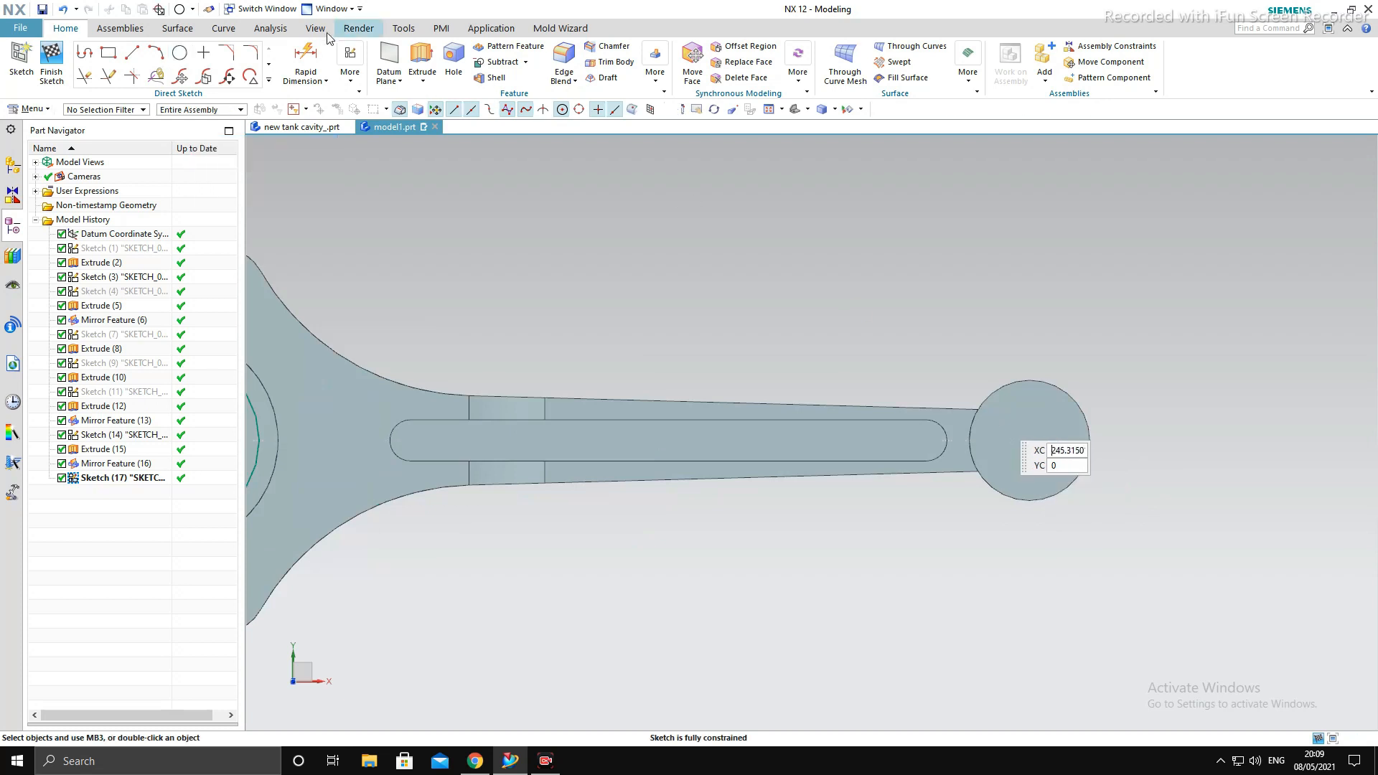
{"action": "left_click", "coordinate": [180, 52]}
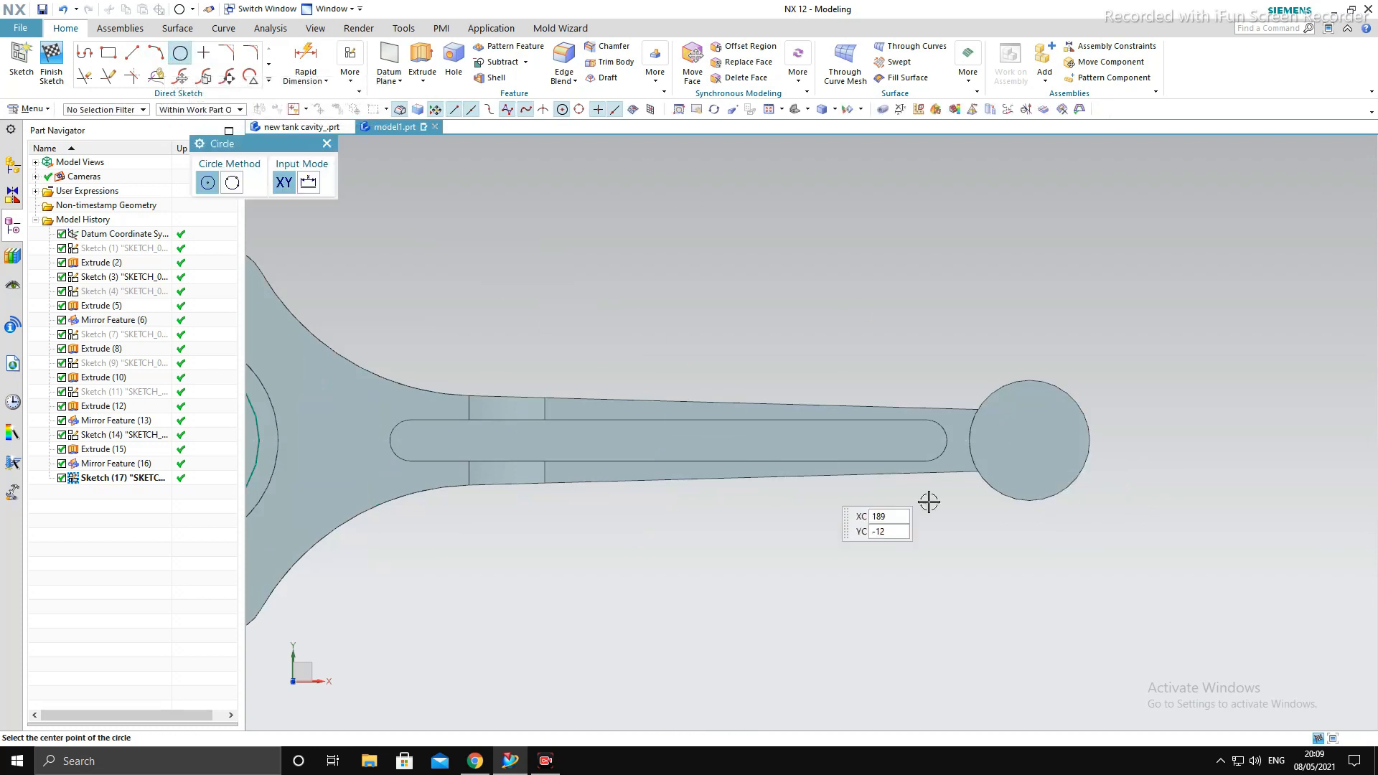
{"action": "left_click", "coordinate": [1031, 440]}
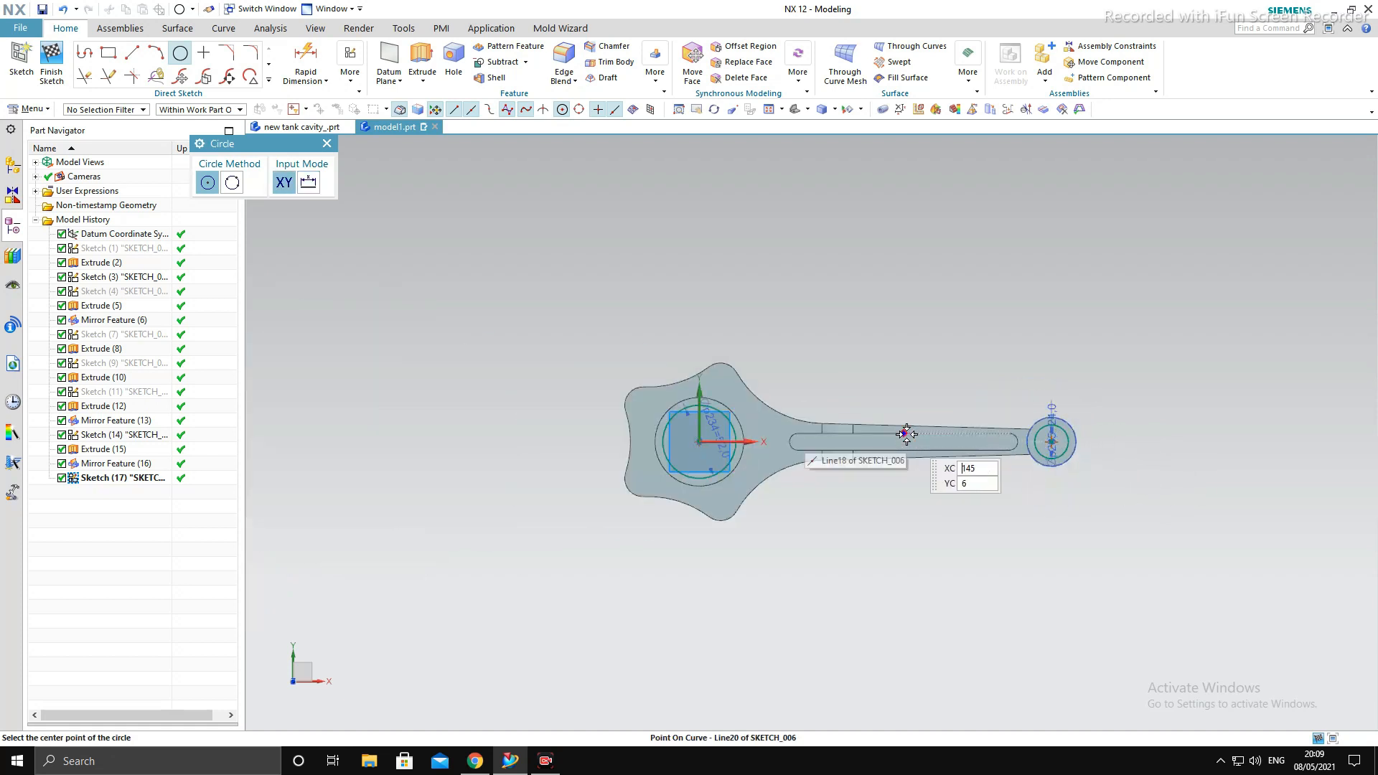
{"action": "key", "text": "Escape"}
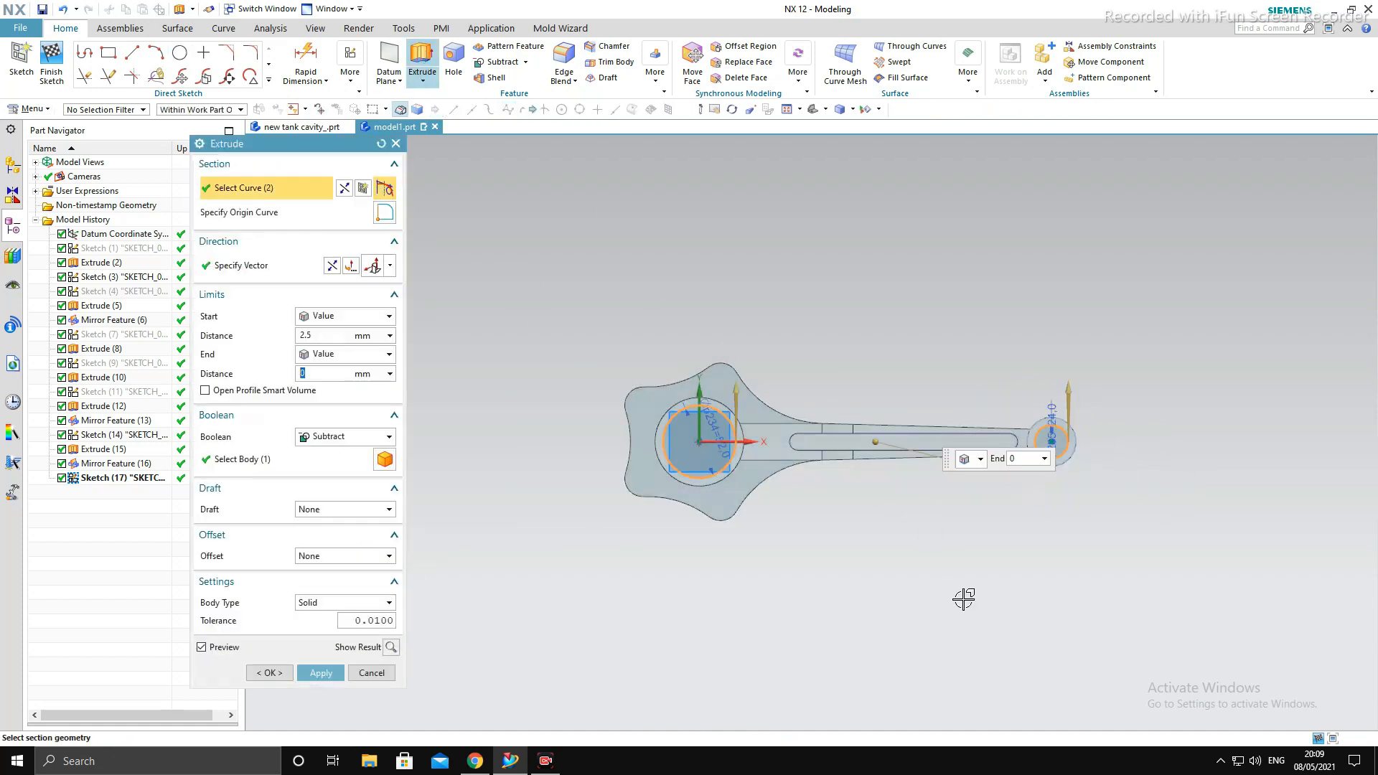
- Extrude both bore circles as a Subtract cut from the rod body, with limits of 55 mm and -65 mm
{"action": "middle_click_drag", "start_coordinate": [962, 600], "coordinate": [955, 427]}
{"action": "key", "text": "F8"}
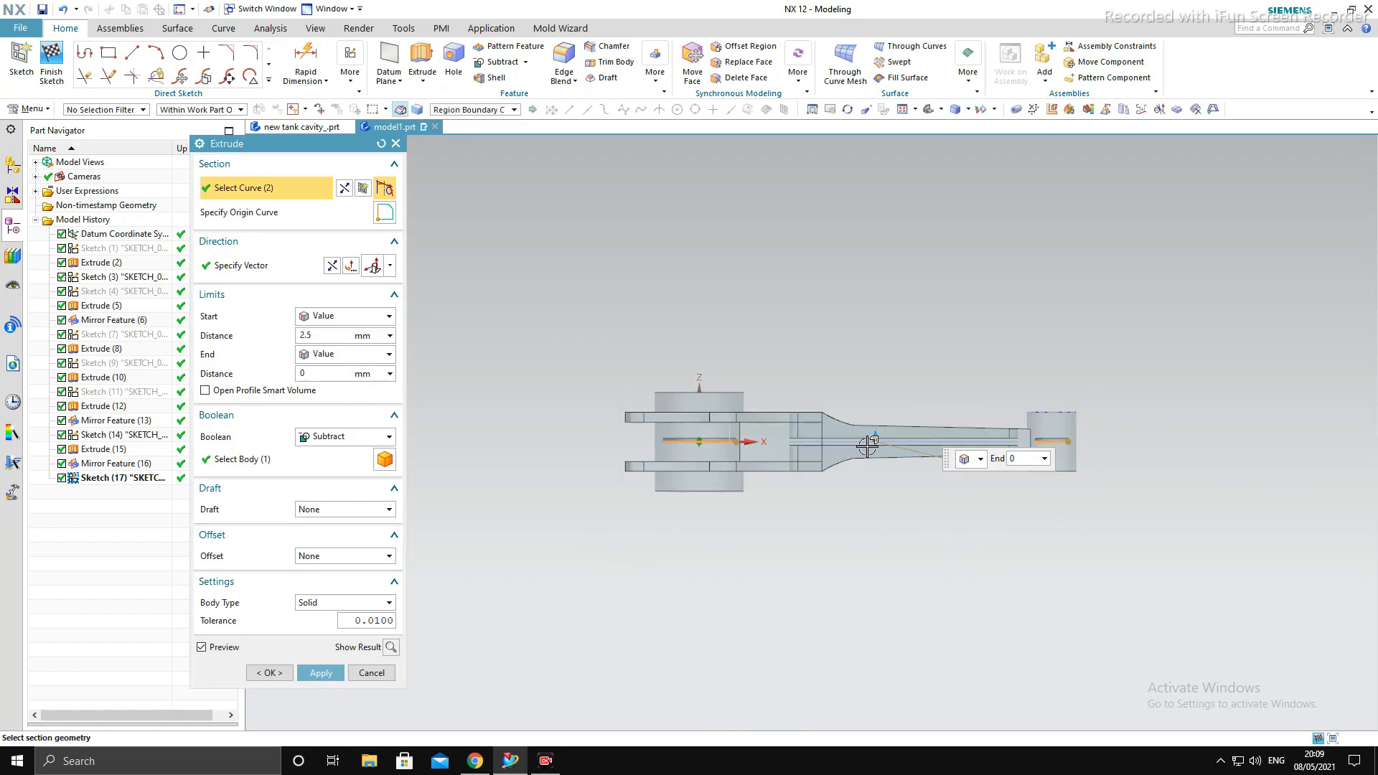
{"action": "left_click_drag", "start_coordinate": [876, 471], "coordinate": [877, 531]}
{"action": "left_click_drag", "start_coordinate": [880, 436], "coordinate": [876, 365]}
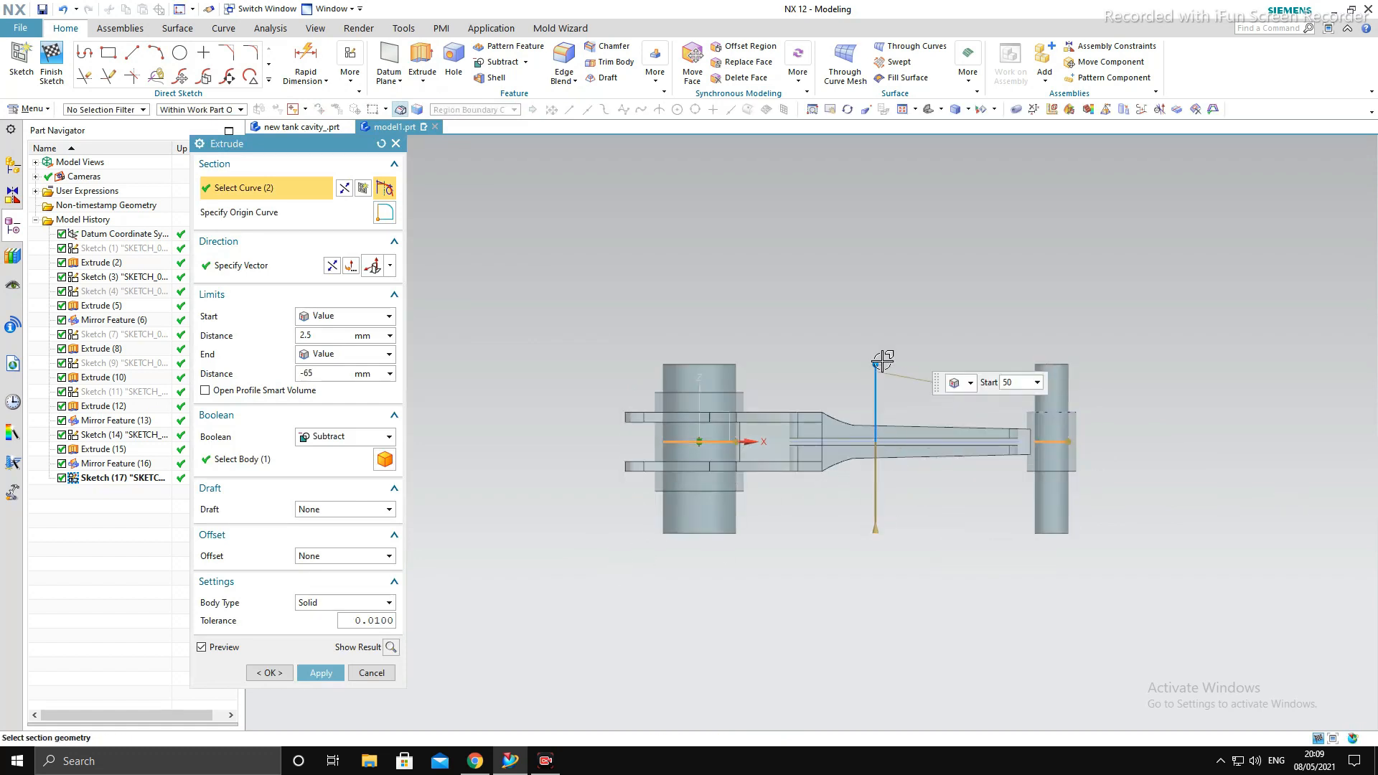
{"action": "left_click", "coordinate": [382, 458]}
{"action": "middle_click", "coordinate": [919, 669]}
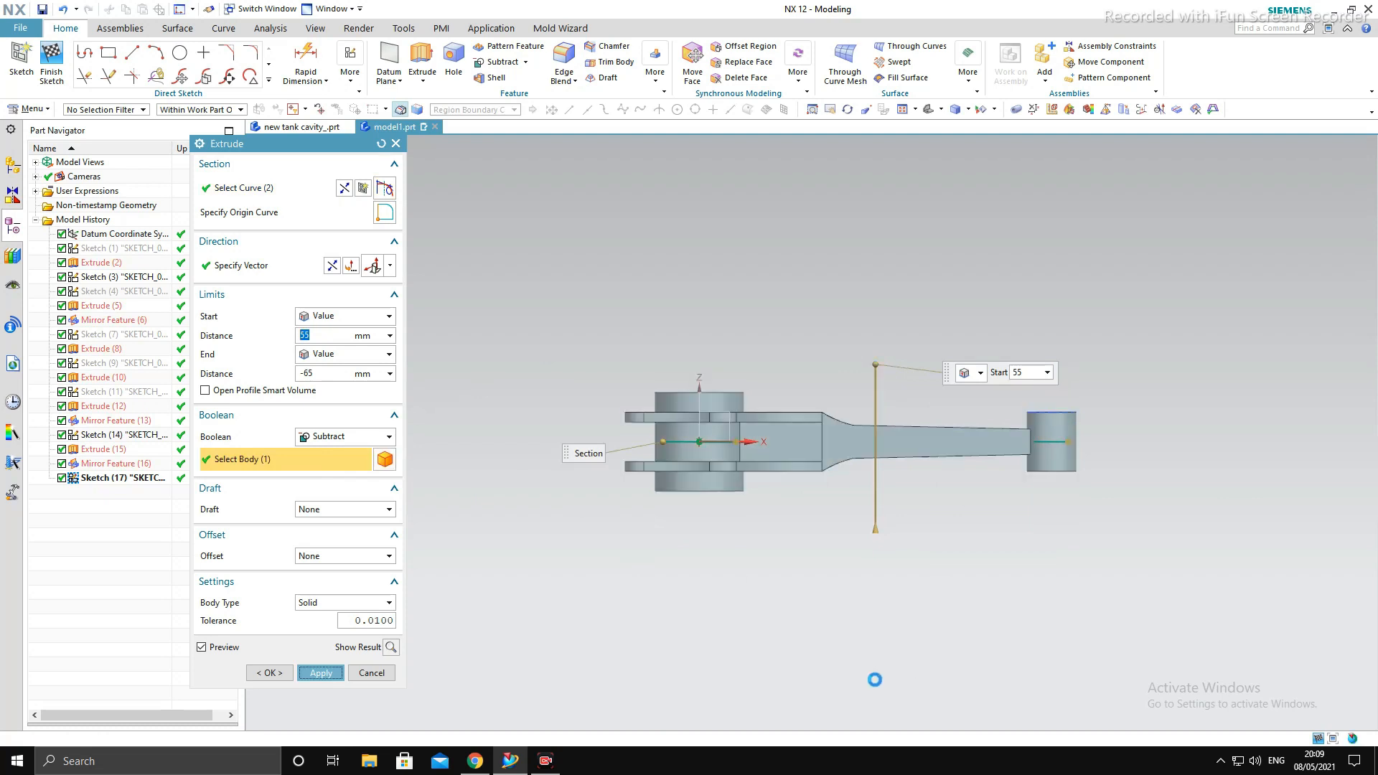
{"action": "left_click", "coordinate": [372, 672]}
- Start an Edge Blend of radius 72 mm on the vertical edge between the plates where the shank meets the big-end boss
{"action": "middle_click_drag", "start_coordinate": [610, 527], "coordinate": [632, 671]}
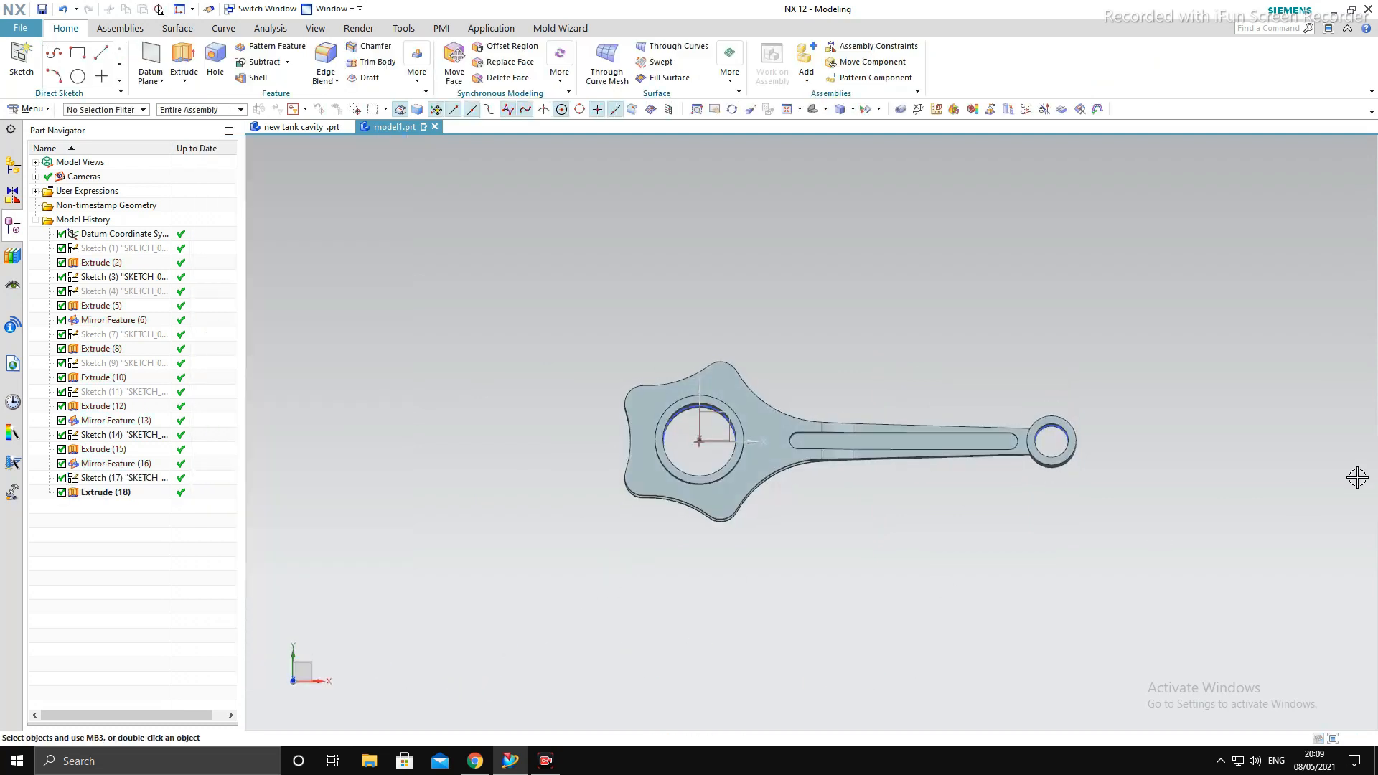
{"action": "key", "text": "F8"}
{"action": "scroll", "coordinate": [1090, 421], "scroll_direction": "up", "scroll_amount": 4}
{"action": "scroll", "coordinate": [1090, 443], "scroll_direction": "down", "scroll_amount": 4}
{"action": "middle_click_drag", "start_coordinate": [1135, 649], "coordinate": [1186, 623]}
{"action": "key", "text": "F8"}
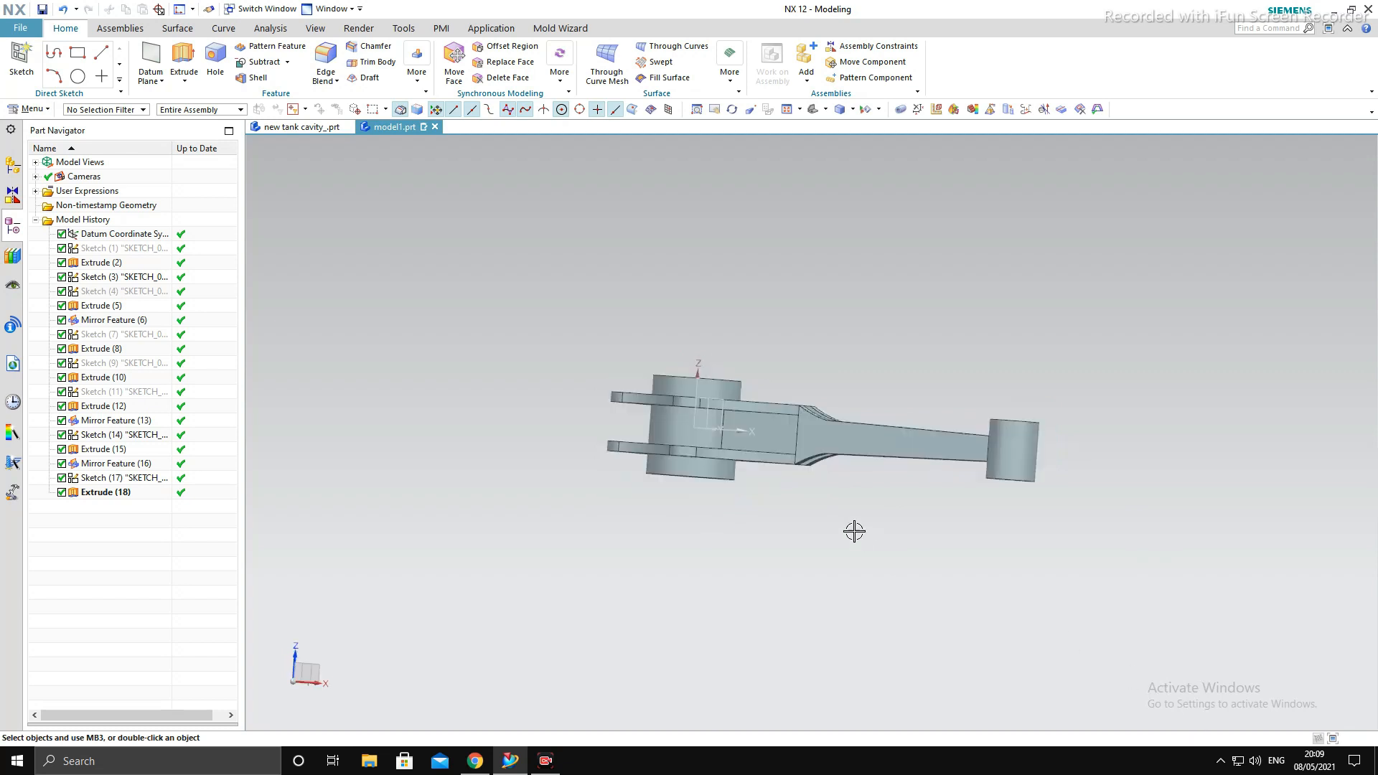
{"action": "scroll", "coordinate": [773, 439], "scroll_direction": "up", "scroll_amount": 5}
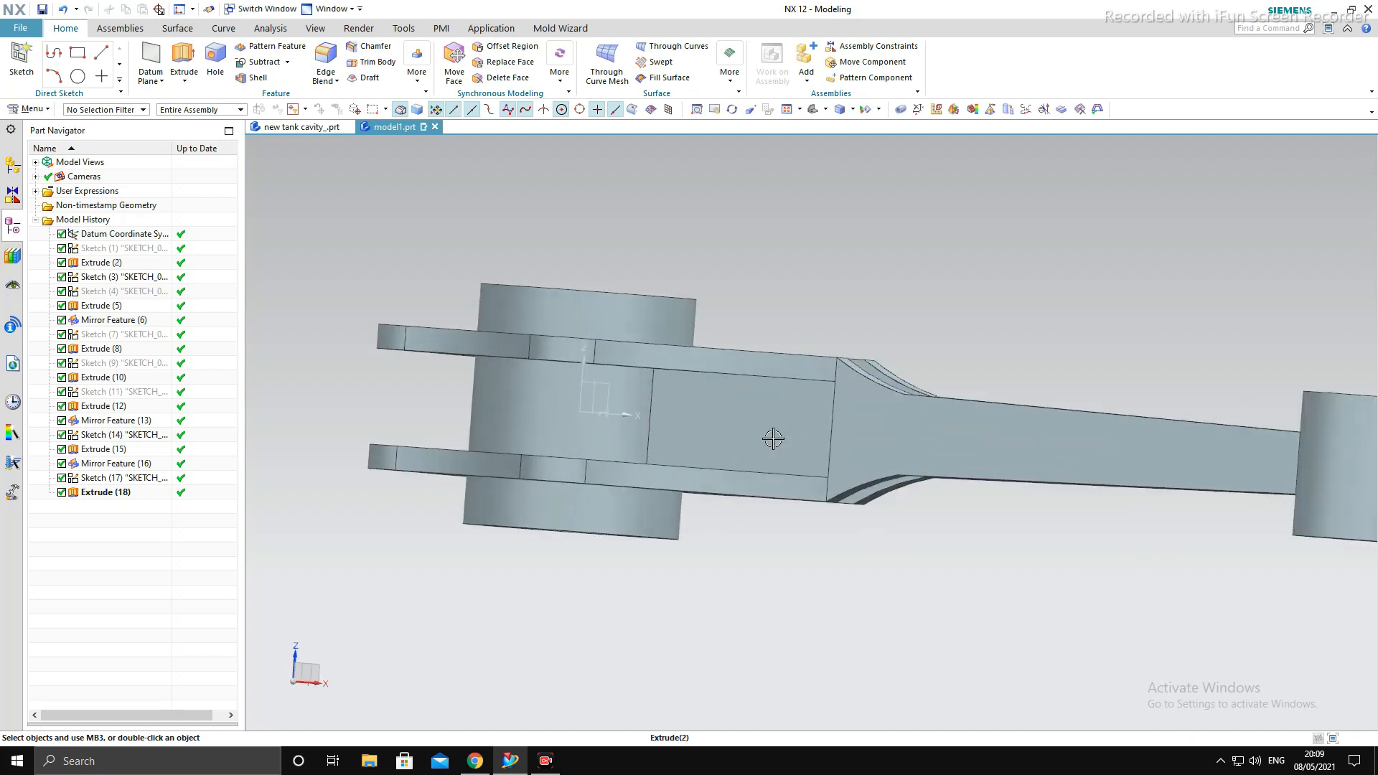
{"action": "left_click", "coordinate": [654, 382]}
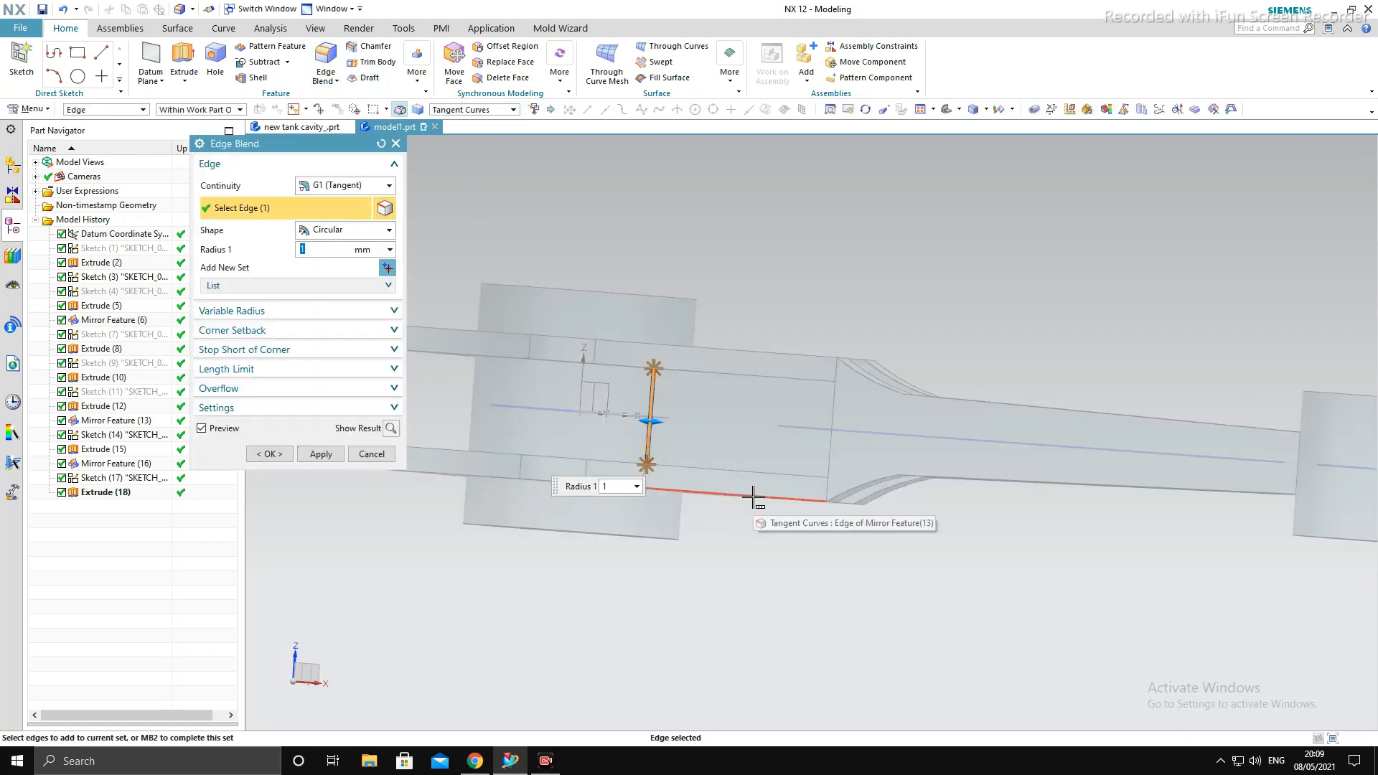
{"action": "type", "text": "72"}
{"action": "key", "text": "Return"}
- Add the matching vertical edge on the opposite side of the shank to the blend and apply it
{"action": "scroll", "coordinate": [787, 440], "scroll_direction": "down", "scroll_amount": 3}
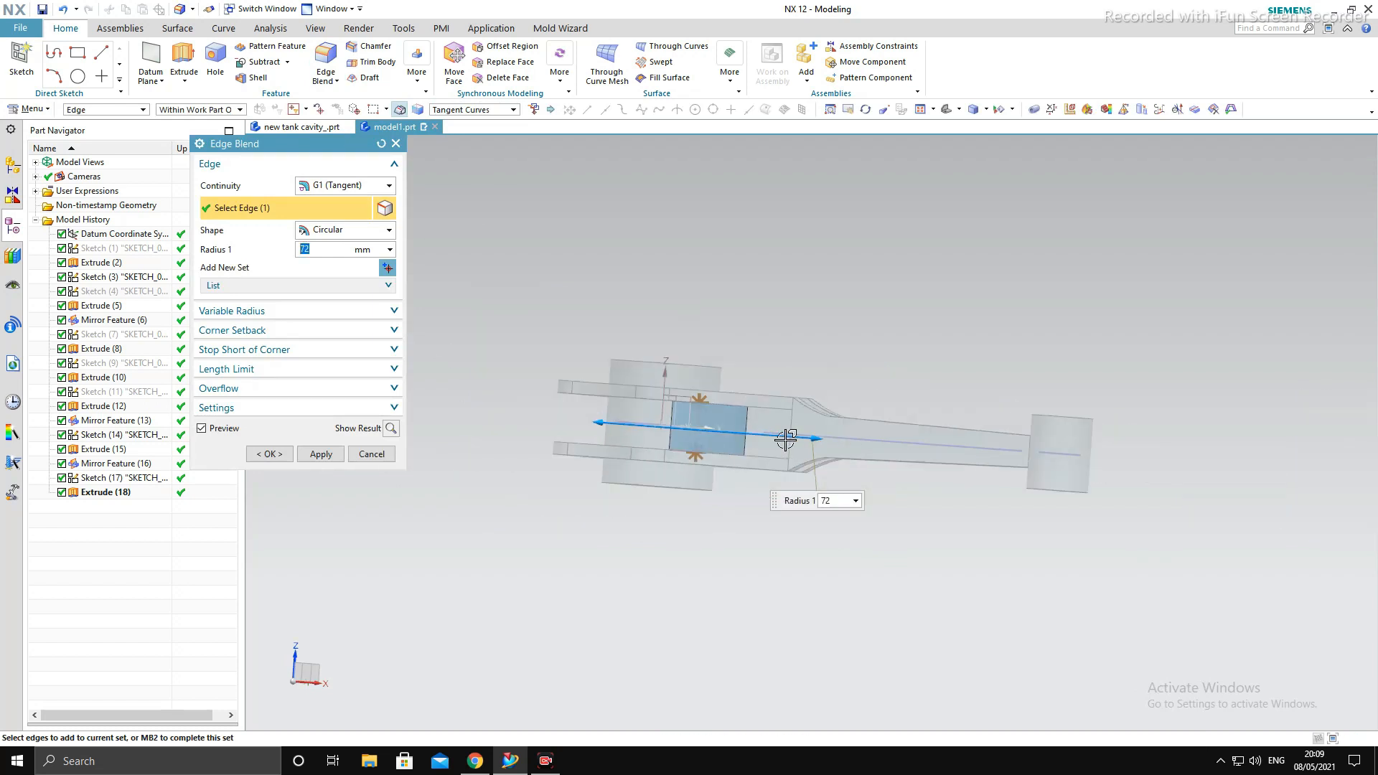
{"action": "middle_click_drag", "start_coordinate": [883, 463], "coordinate": [722, 506]}
{"action": "scroll", "coordinate": [921, 394], "scroll_direction": "up", "scroll_amount": 3}
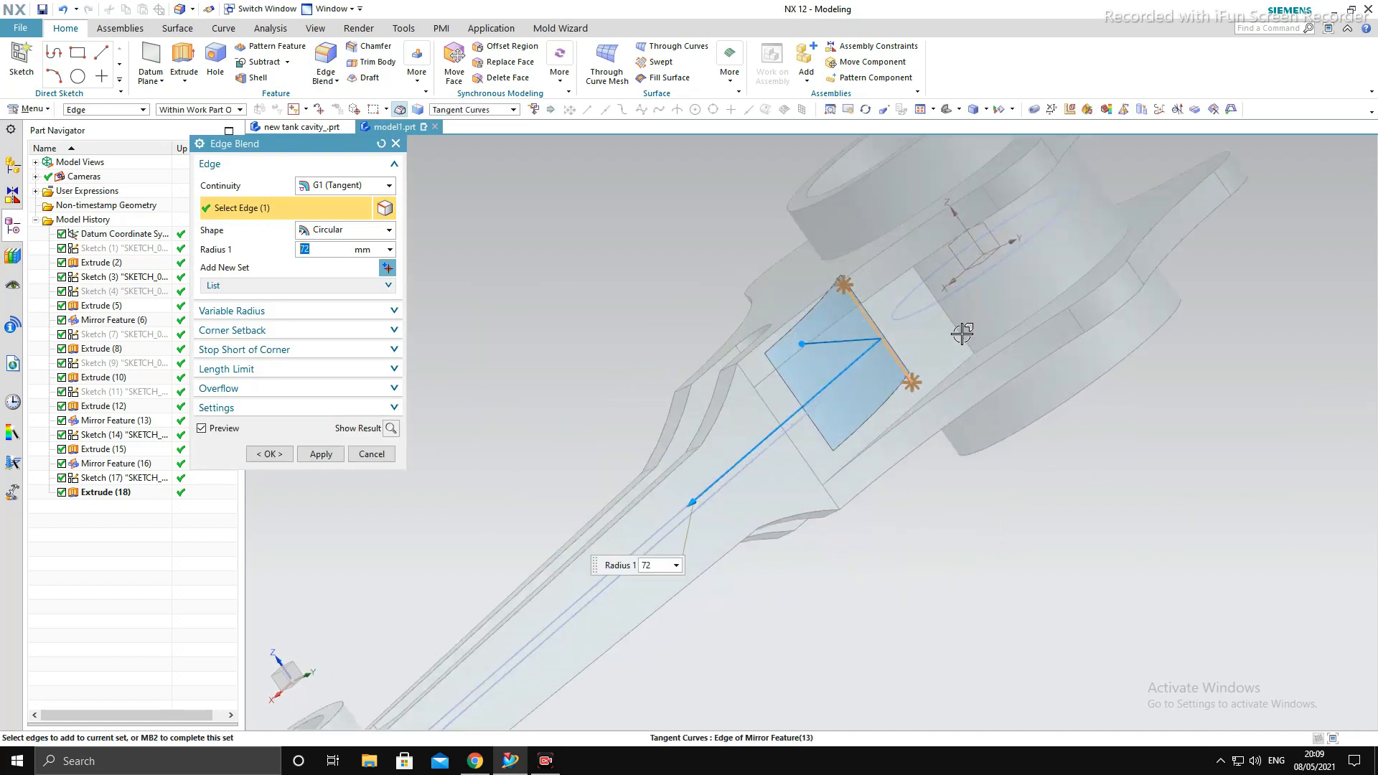
{"action": "left_click", "coordinate": [964, 333]}
{"action": "left_click", "coordinate": [319, 454]}
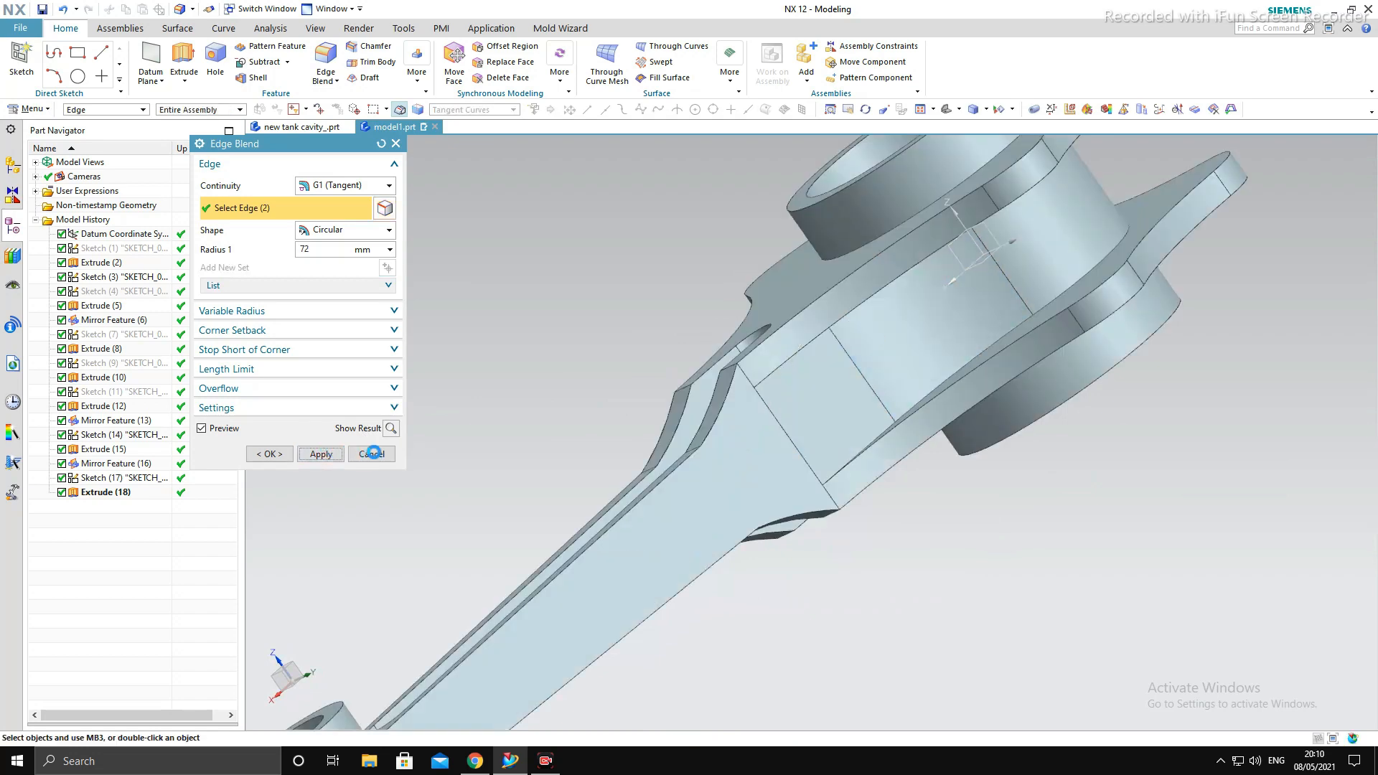
{"action": "left_click", "coordinate": [372, 454]}
{"action": "scroll", "coordinate": [527, 452], "scroll_direction": "down", "scroll_amount": 4}
{"action": "middle_click_drag", "start_coordinate": [527, 466], "coordinate": [890, 460]}
{"action": "key", "text": "F8"}
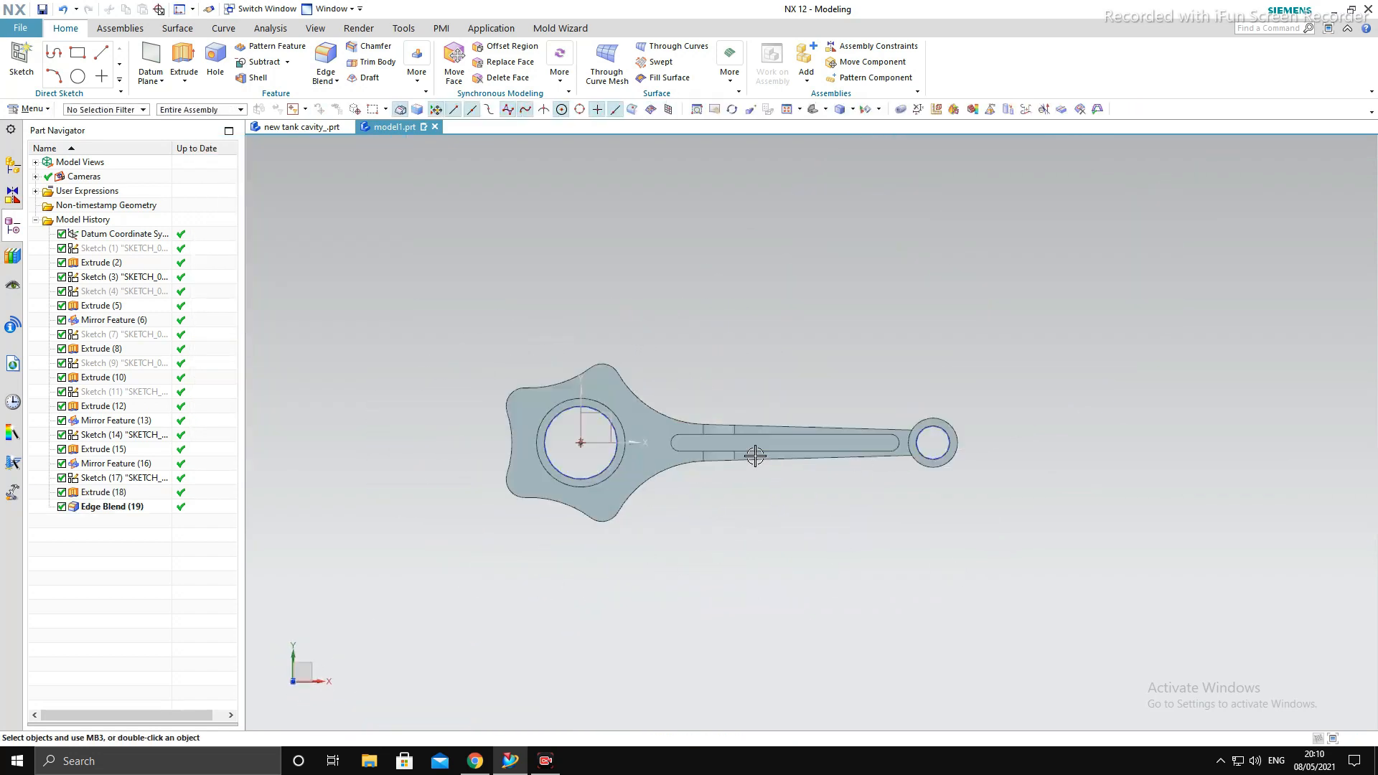
{"action": "scroll", "coordinate": [755, 455], "scroll_direction": "up", "scroll_amount": 1}
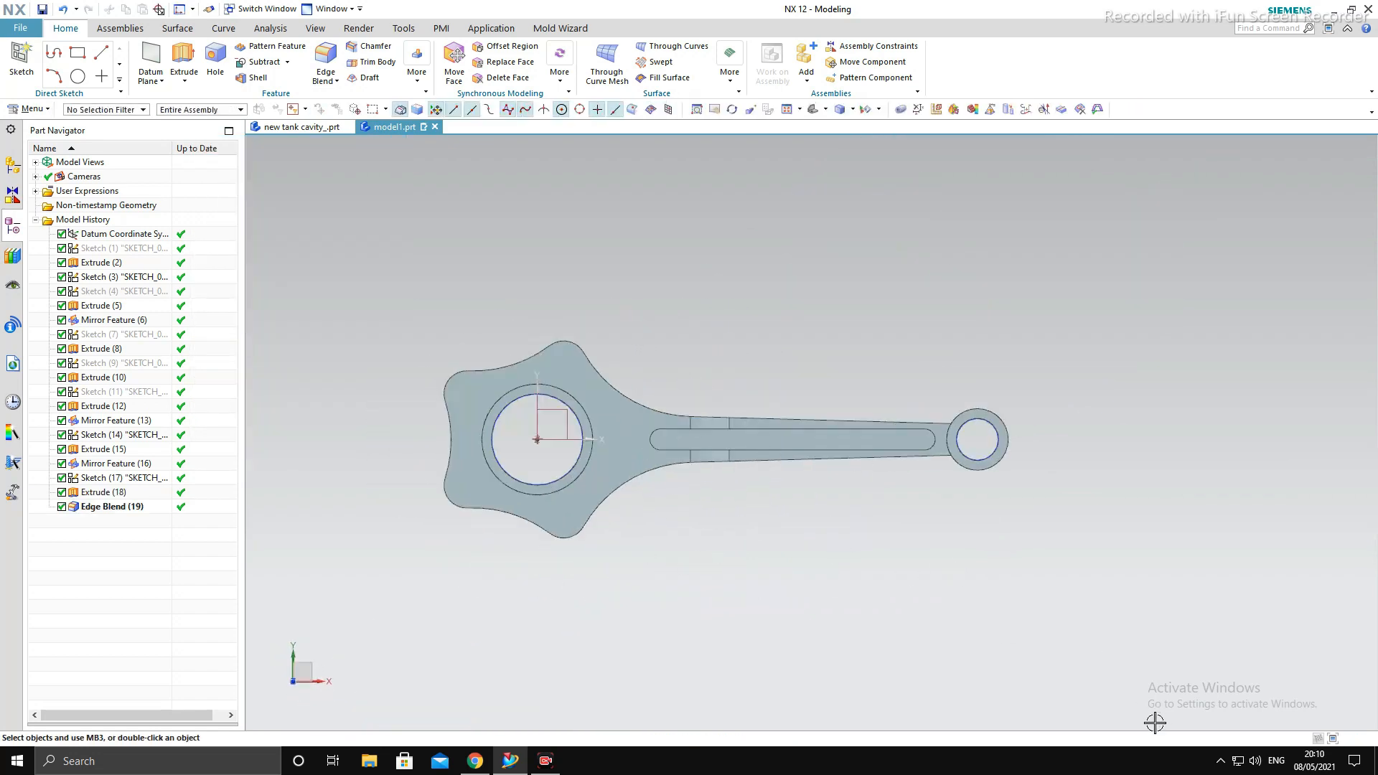
{"action": "left_click", "coordinate": [184, 61]}
{"action": "left_click", "coordinate": [569, 429]}
{"action": "key", "text": "Escape"}
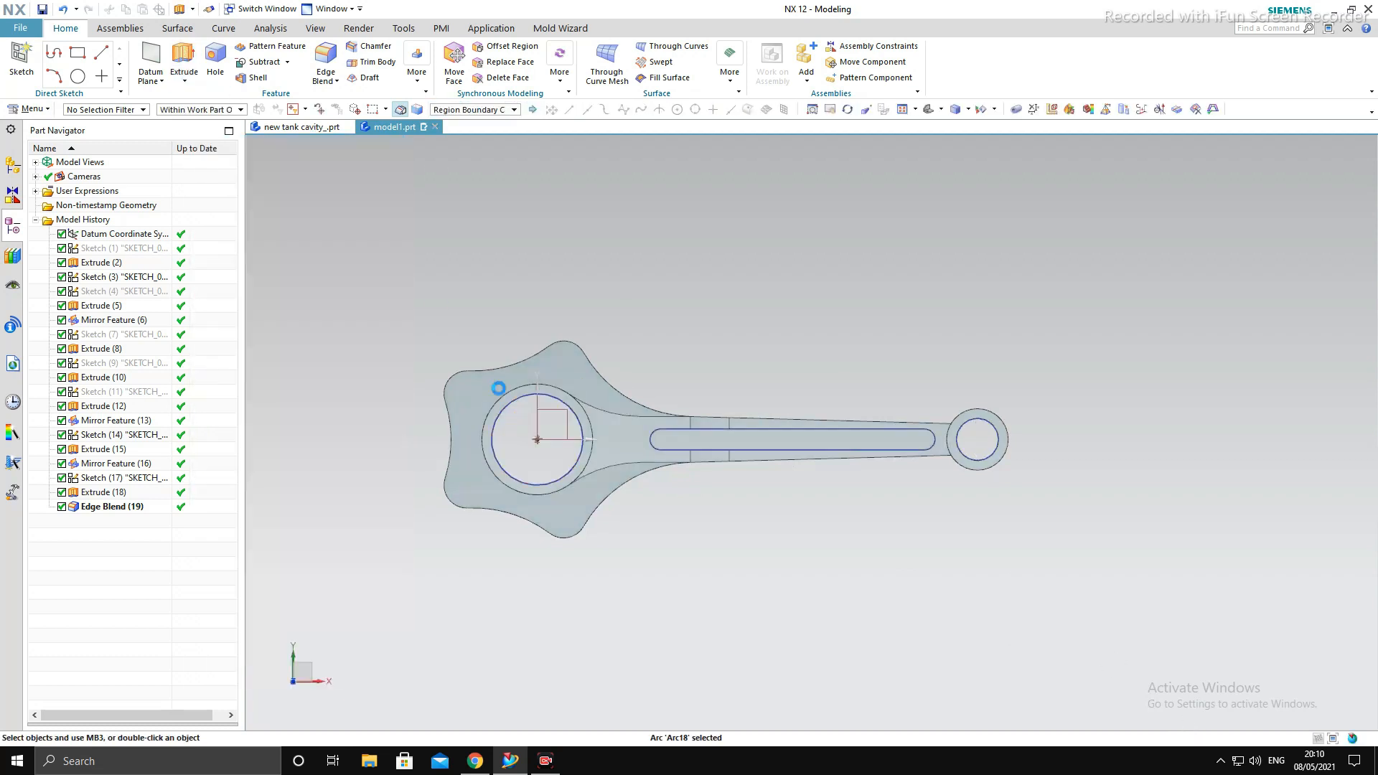
- Sketch four 10 mm diameter circles concentric with the rounded corners of the big-end lobes in a new sketch
{"action": "left_click", "coordinate": [21, 61]}
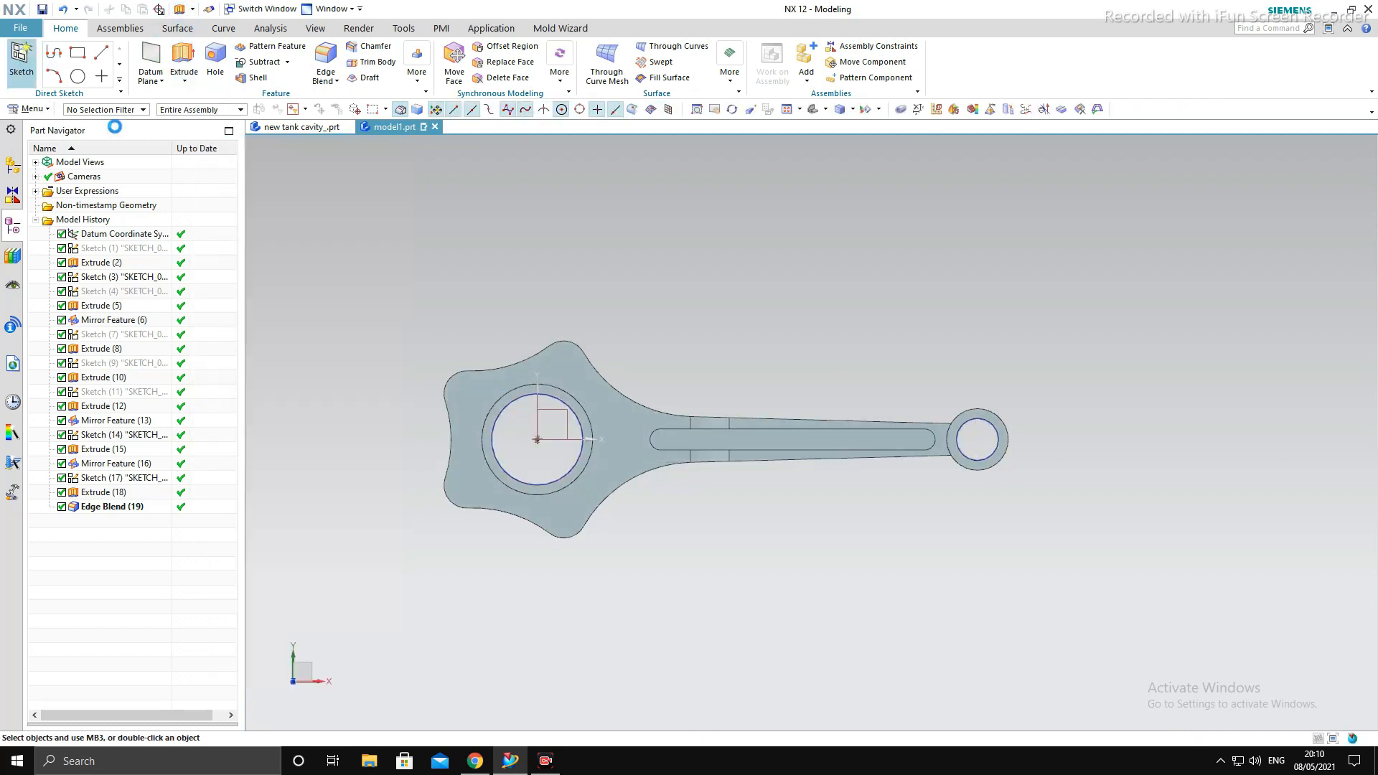
{"action": "middle_click", "coordinate": [692, 335]}
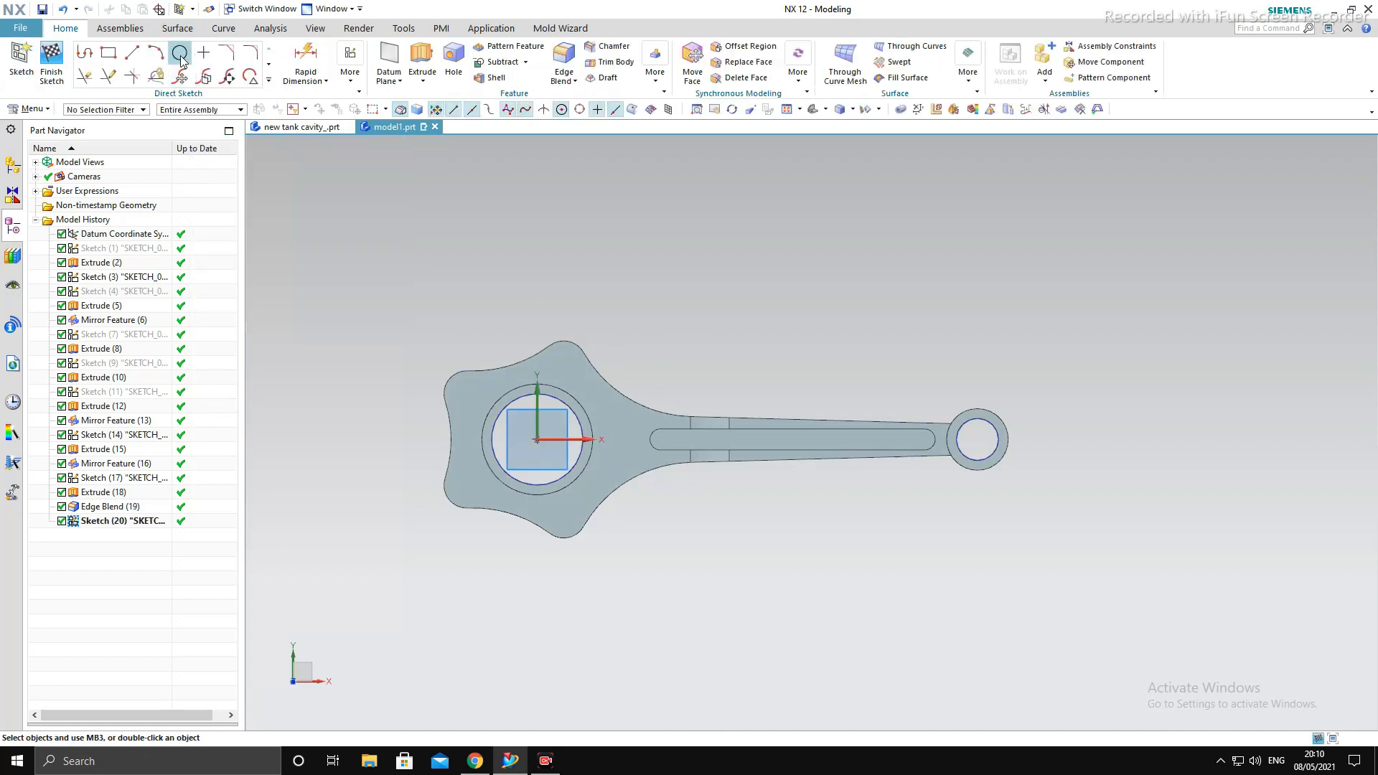
{"action": "left_click", "coordinate": [180, 54]}
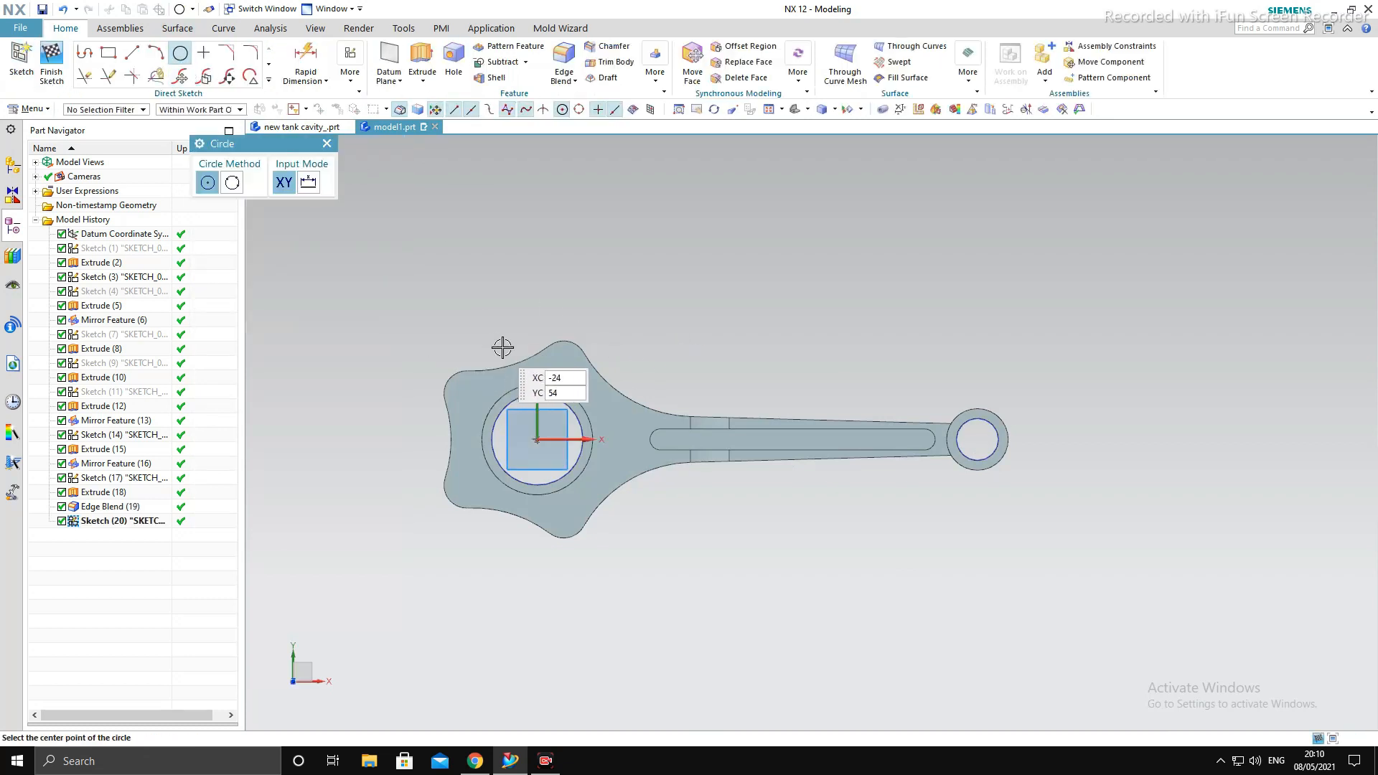
{"action": "left_click", "coordinate": [566, 364]}
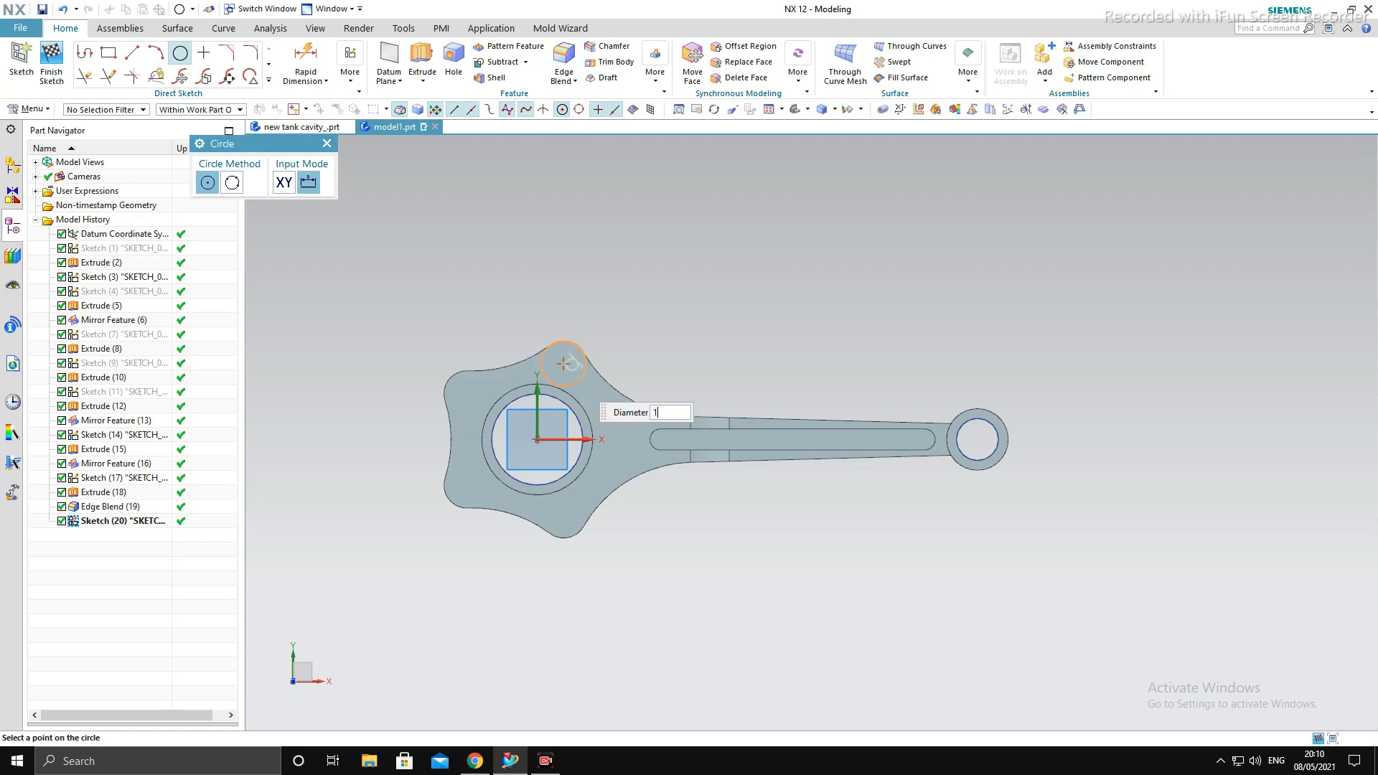
{"action": "left_click", "coordinate": [464, 394]}
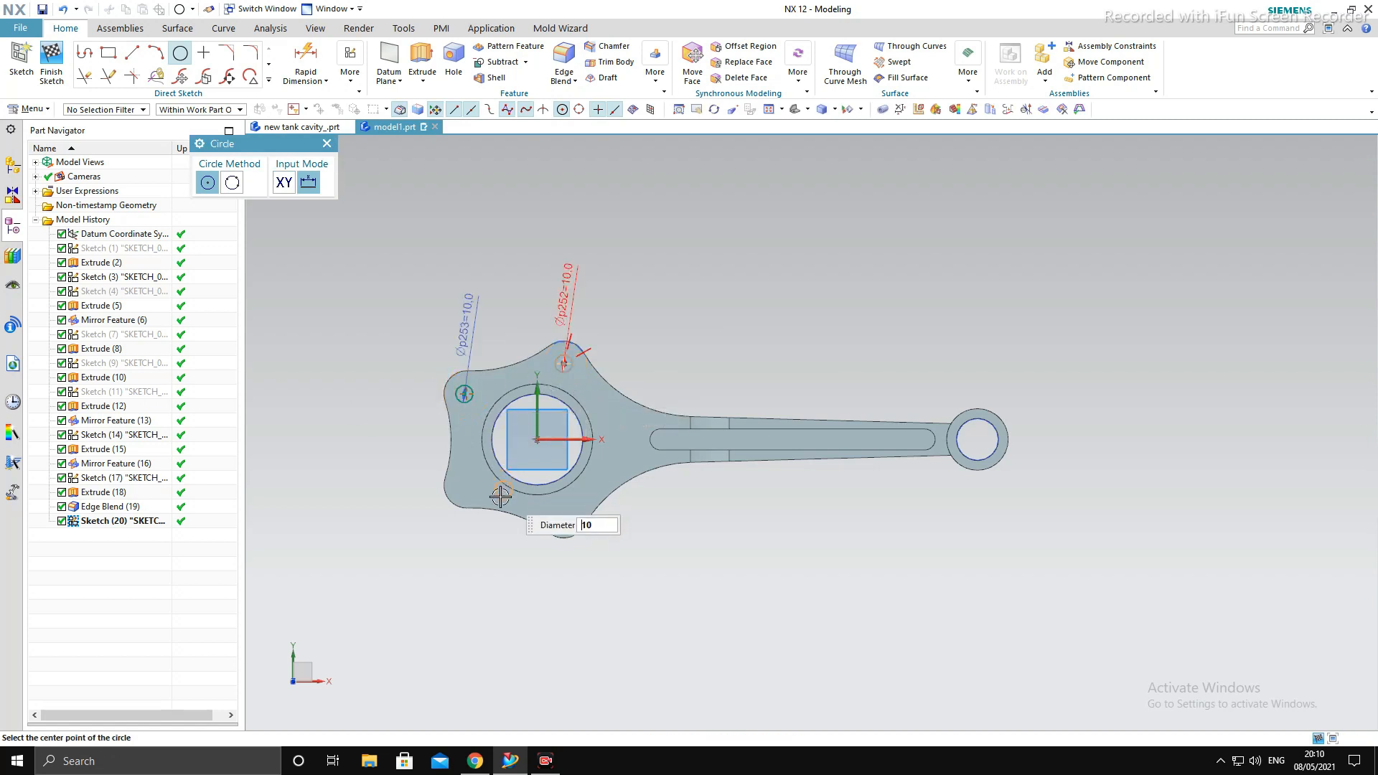
{"action": "left_click", "coordinate": [464, 487]}
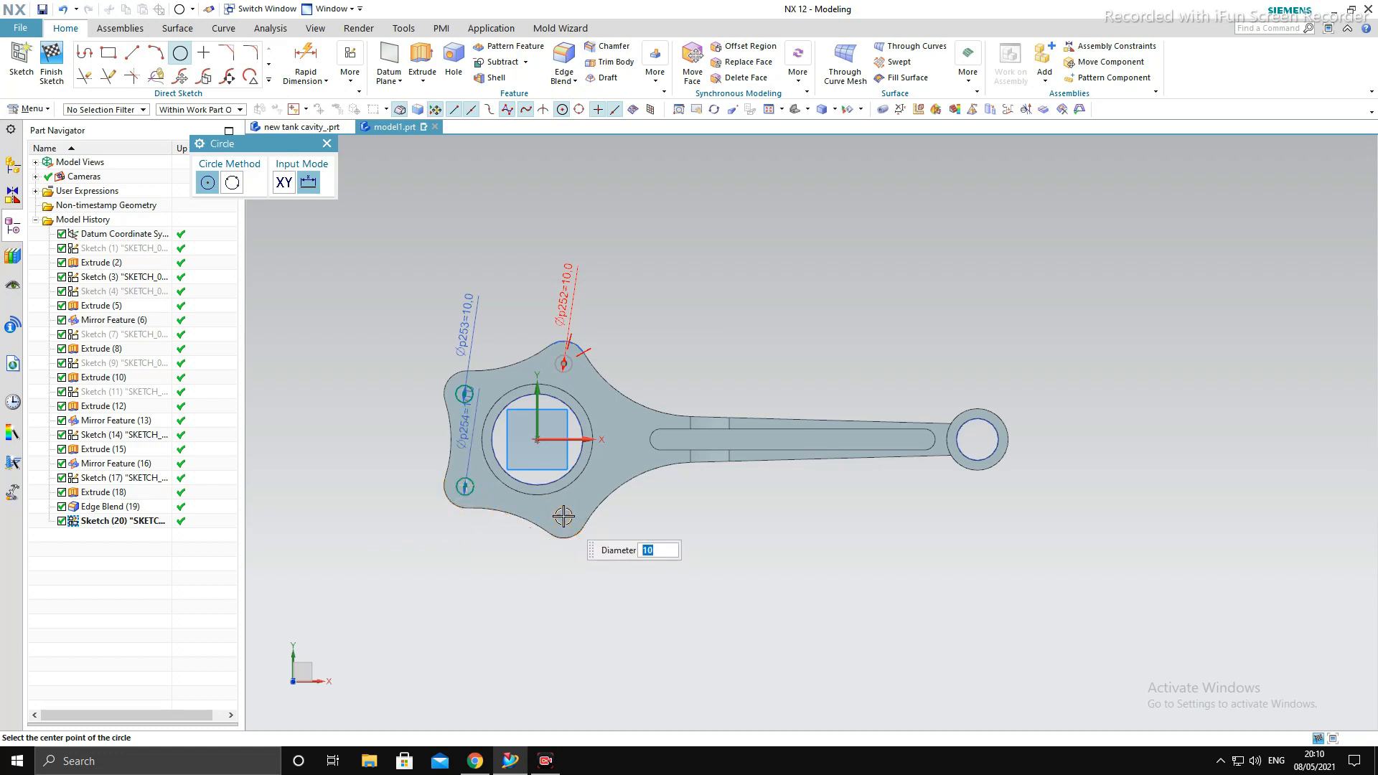
{"action": "scroll", "coordinate": [563, 516], "scroll_direction": "up", "scroll_amount": 6}
{"action": "key", "text": "Escape"}
{"action": "scroll", "coordinate": [574, 517], "scroll_direction": "down", "scroll_amount": 6}
{"action": "key", "text": "Escape"}
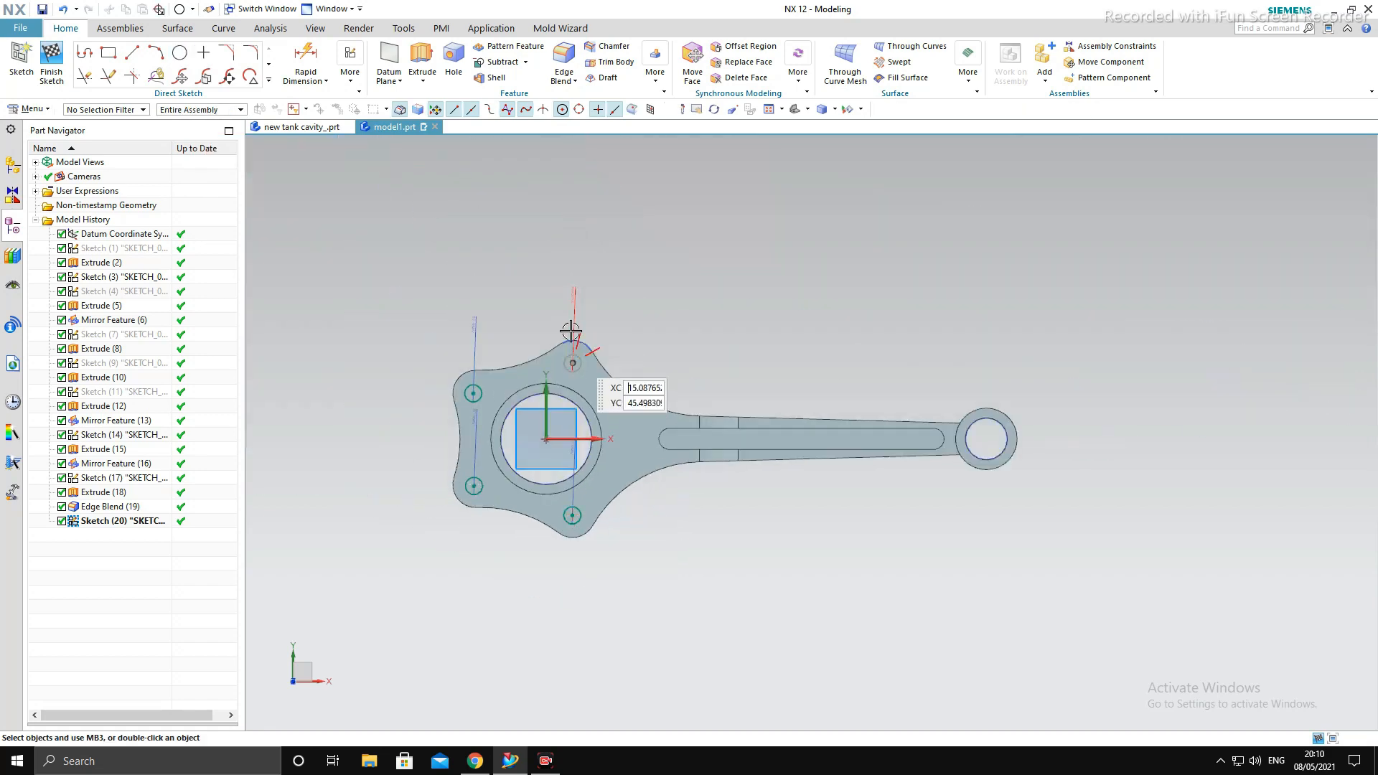
- Delete the overconstrained tangent constraint beside the upper lobe circle and finish the sketch
{"action": "left_click", "coordinate": [576, 336]}
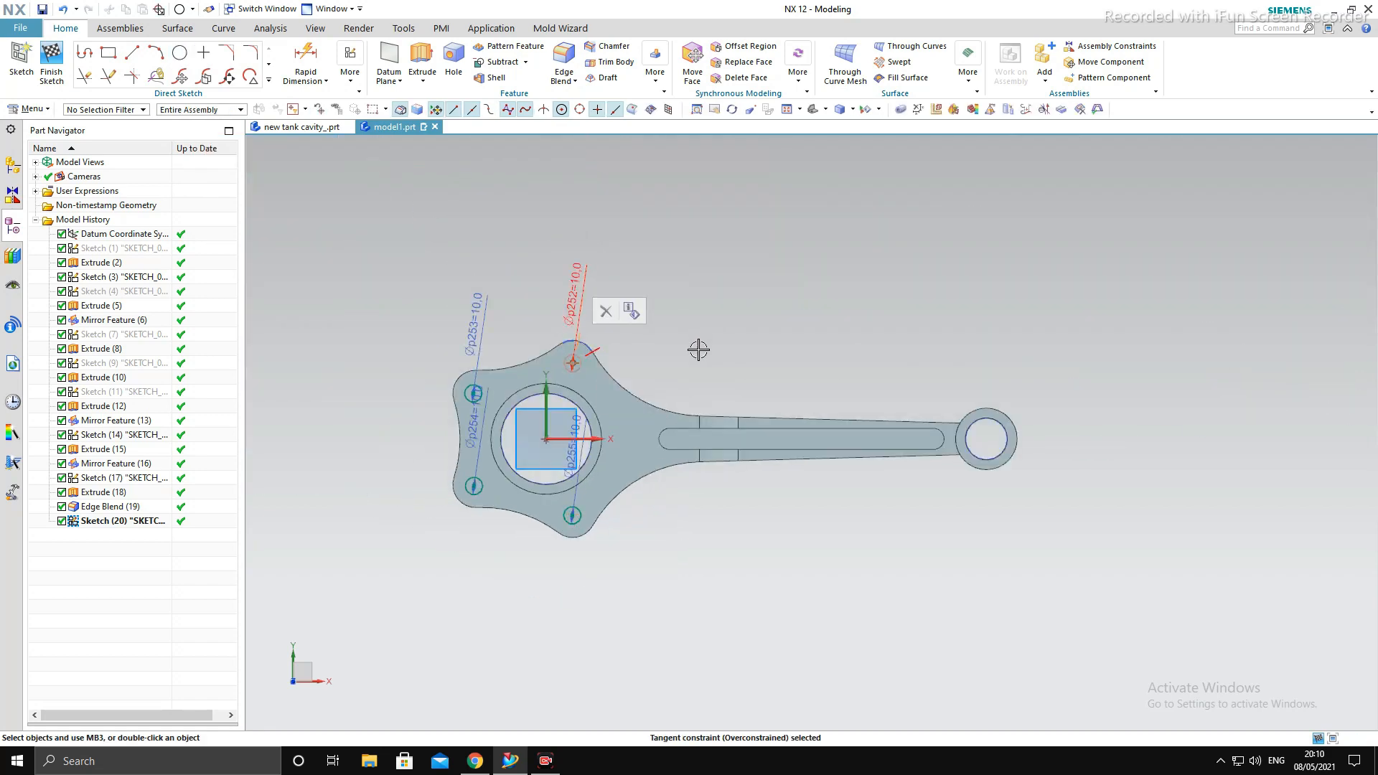
{"action": "key", "text": "Delete"}
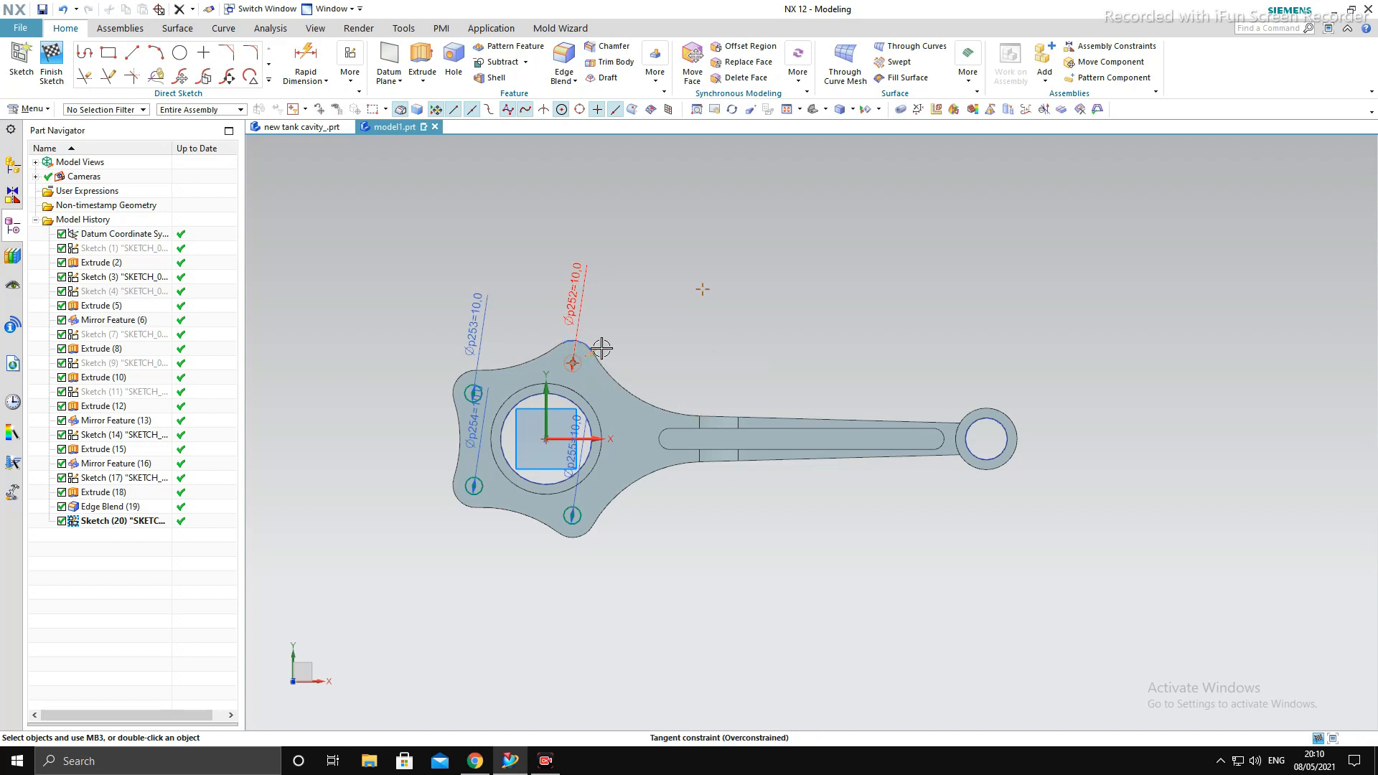
{"action": "scroll", "coordinate": [602, 348], "scroll_direction": "down", "scroll_amount": 1}
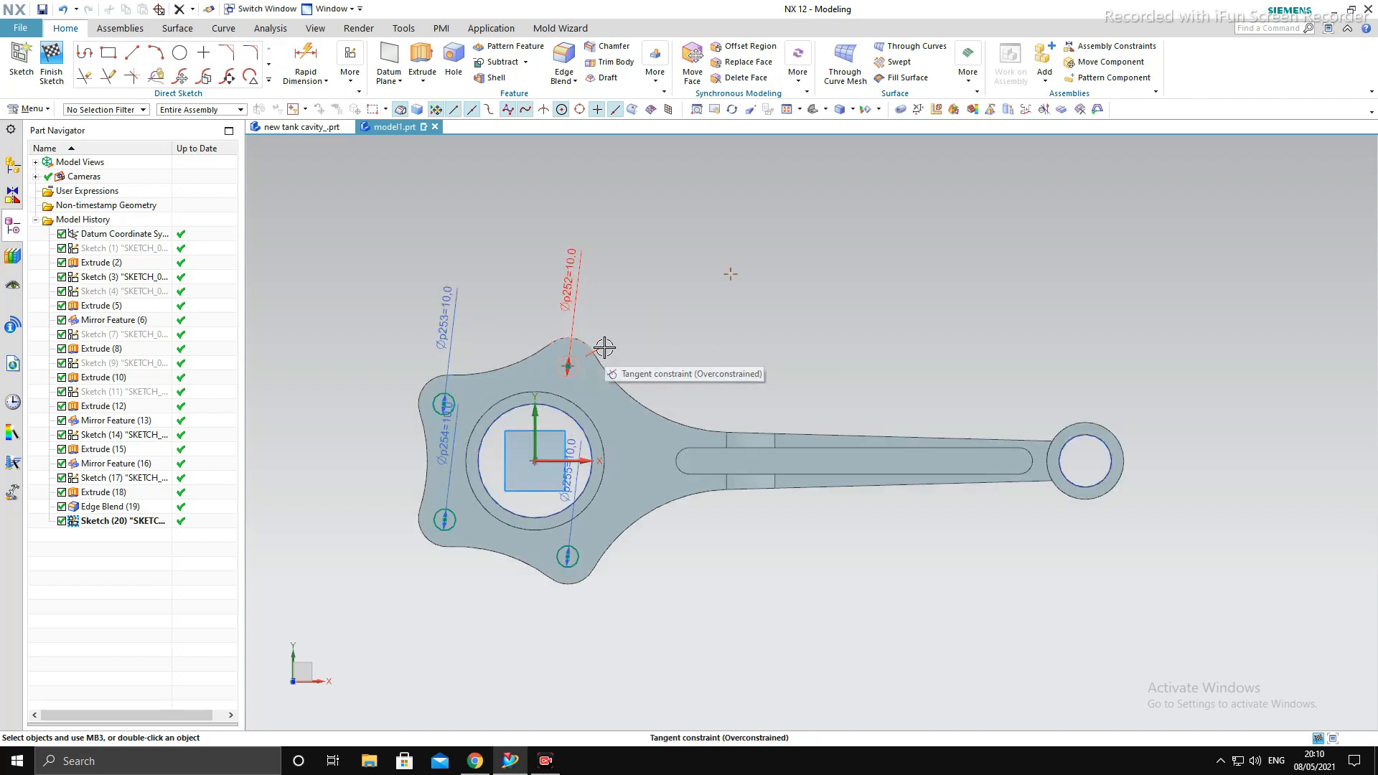
{"action": "left_click", "coordinate": [627, 346]}
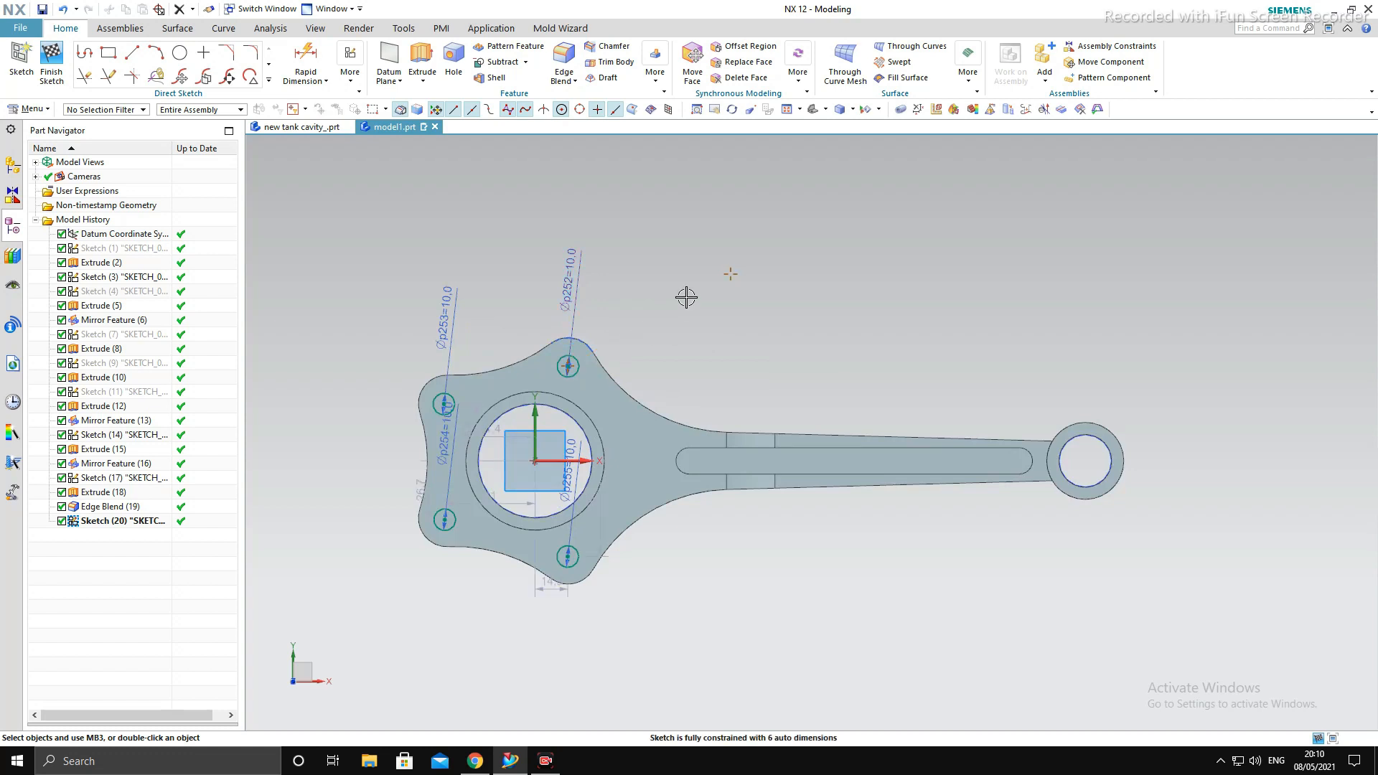
{"action": "key", "text": "Home"}
{"action": "left_click", "coordinate": [54, 79]}
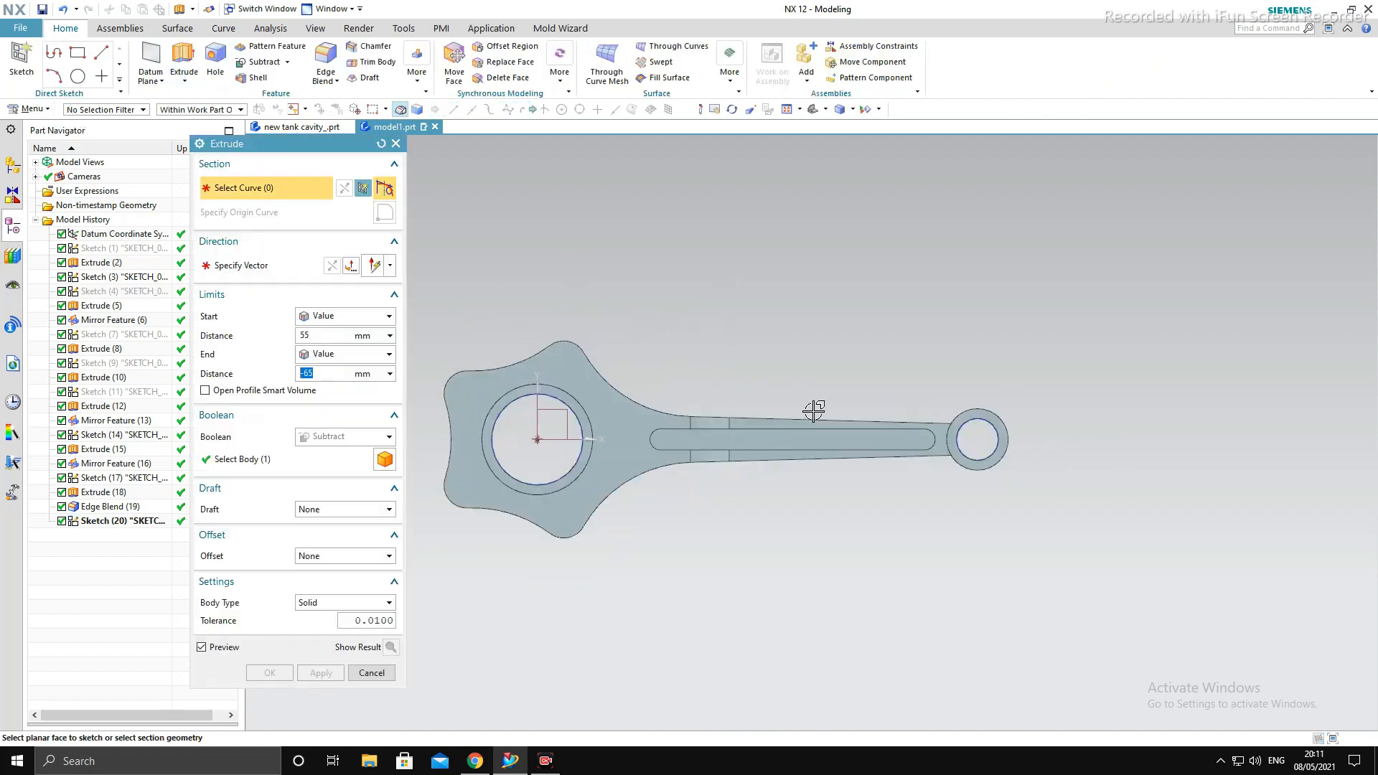
- Extrude the four lobe circles as a Subtract cut from the rod body, with limits of 55 mm and -65 mm
{"action": "middle_click_drag", "start_coordinate": [815, 409], "coordinate": [831, 318]}
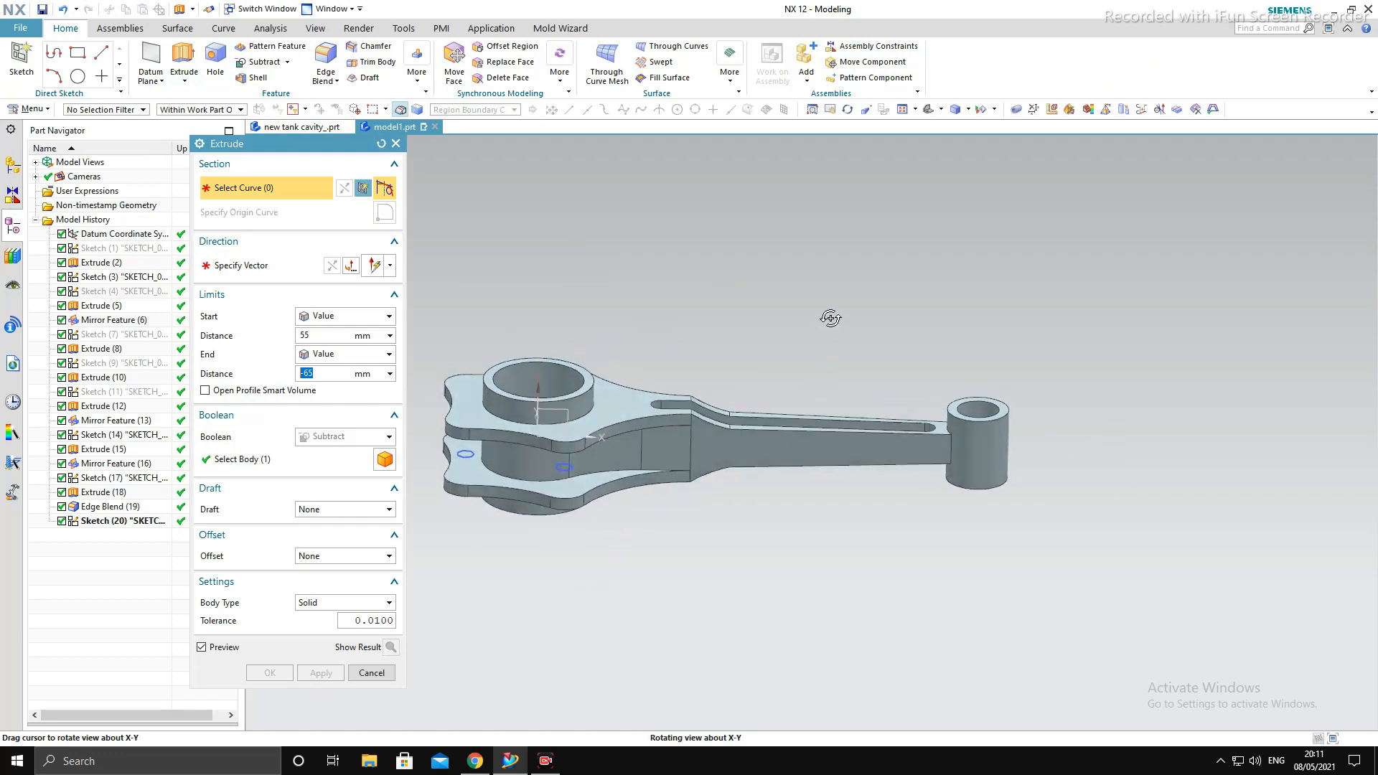
{"action": "left_click", "coordinate": [564, 468]}
{"action": "left_click", "coordinate": [470, 454]}
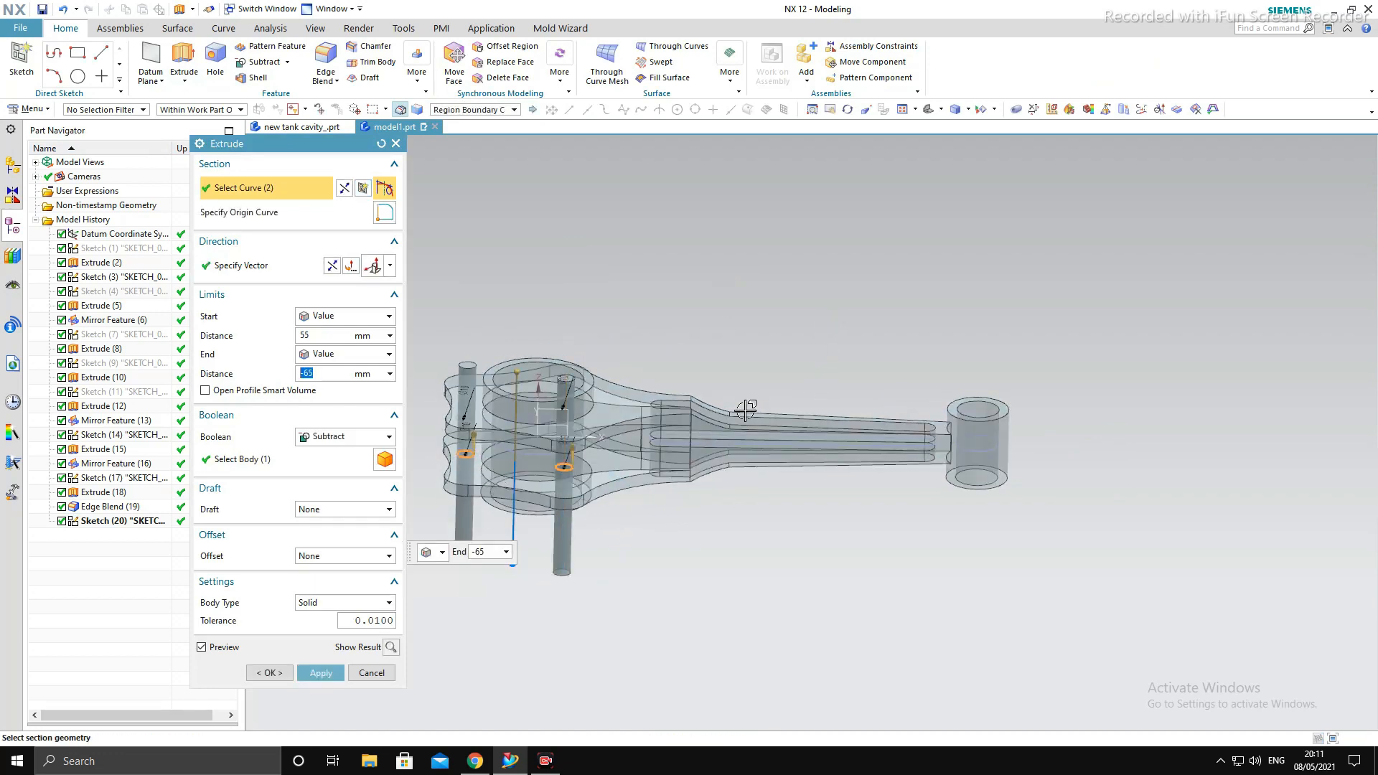
{"action": "middle_click_drag", "start_coordinate": [741, 409], "coordinate": [850, 431]}
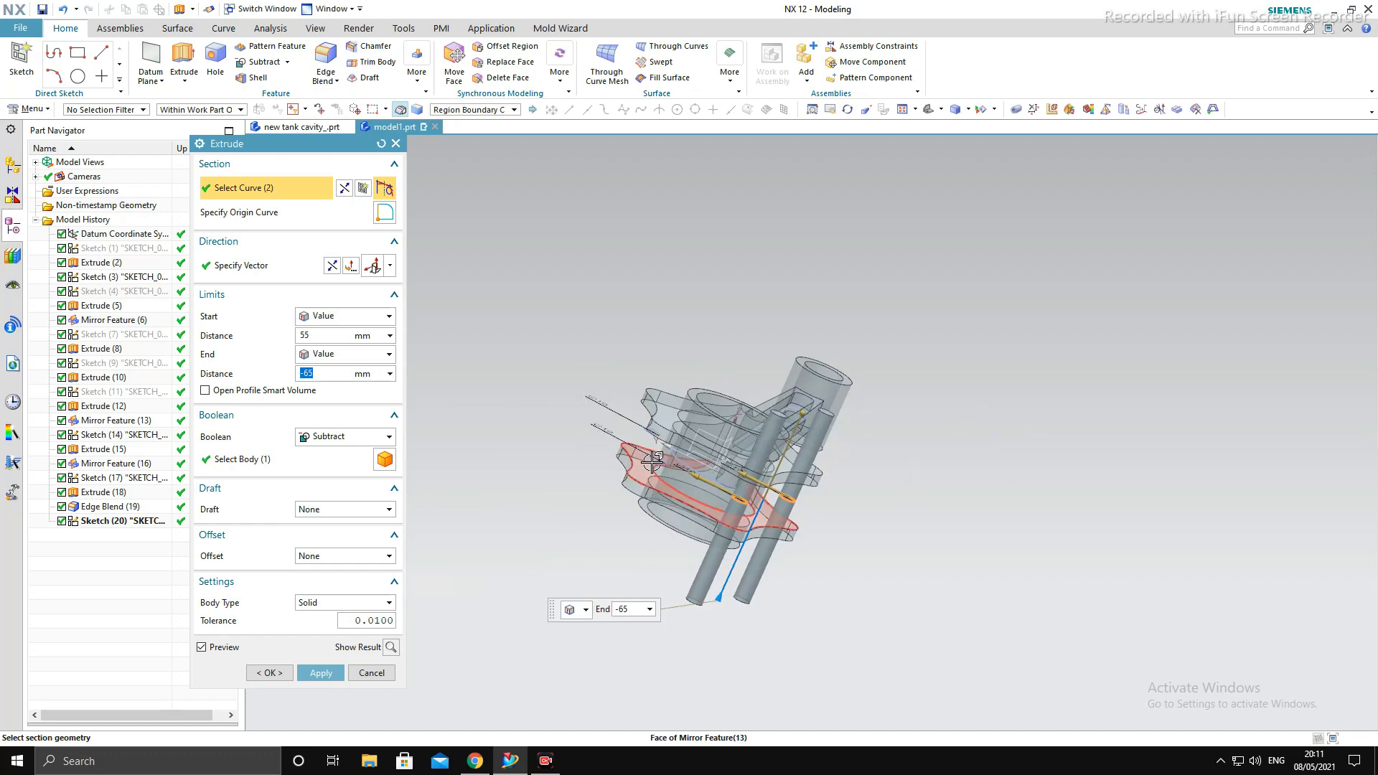
{"action": "middle_click_drag", "start_coordinate": [663, 459], "coordinate": [719, 544]}
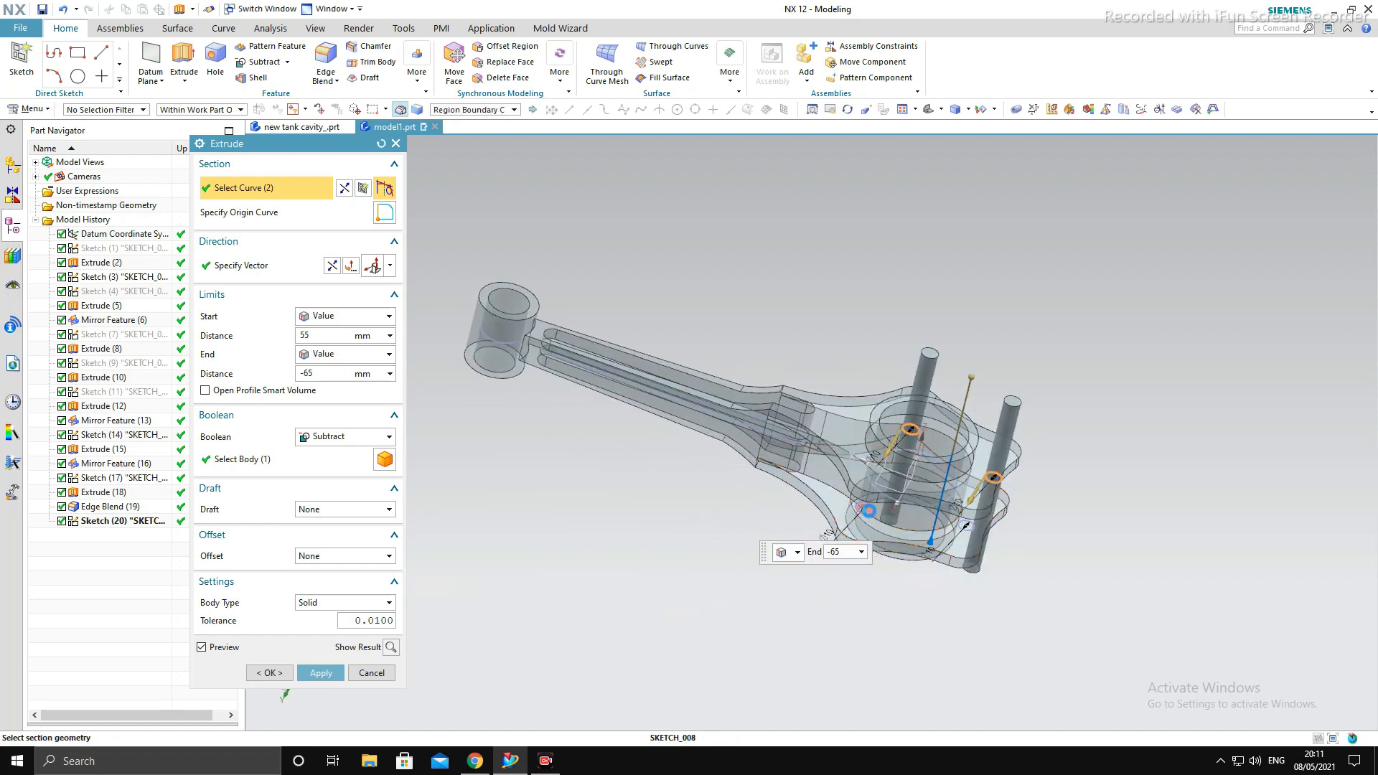
{"action": "left_click", "coordinate": [869, 511]}
{"action": "left_click", "coordinate": [967, 525]}
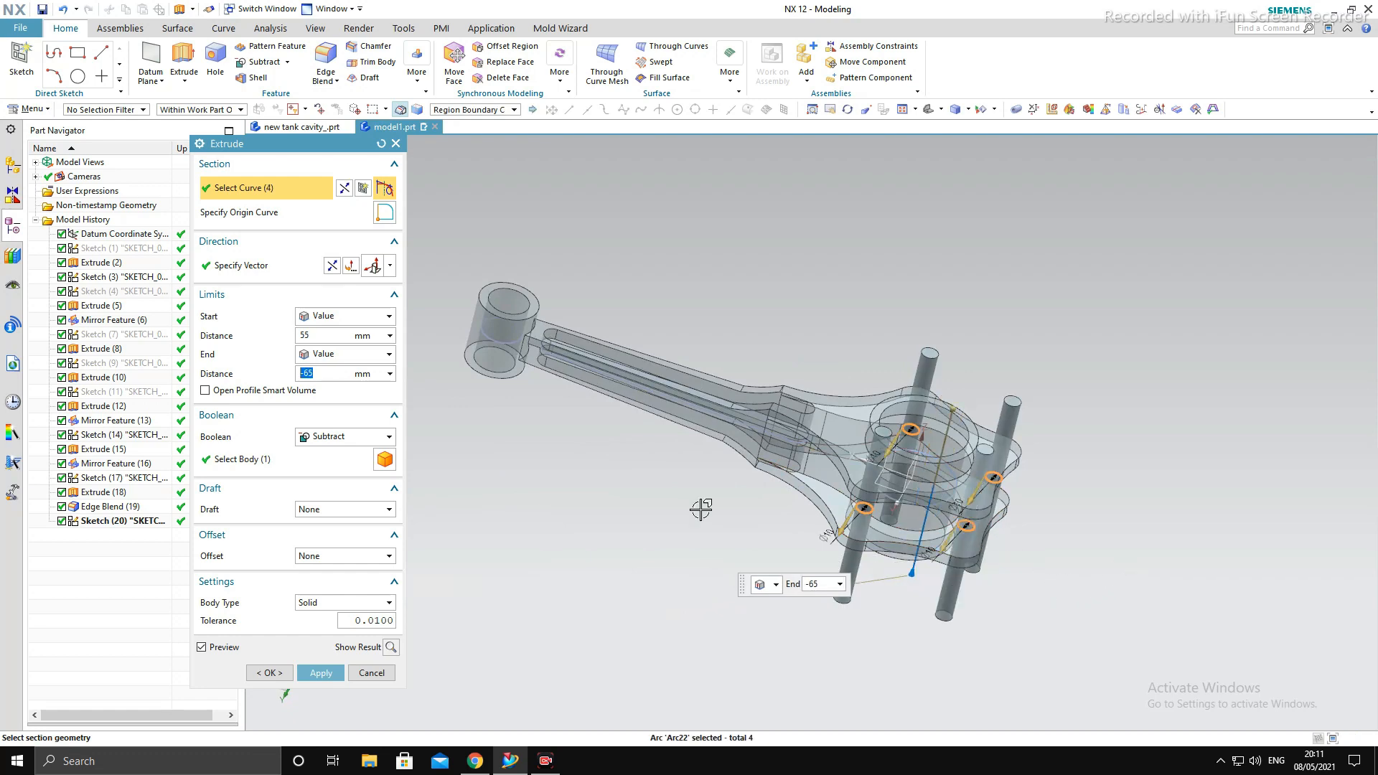
{"action": "left_click", "coordinate": [334, 455]}
{"action": "key", "text": "F8"}
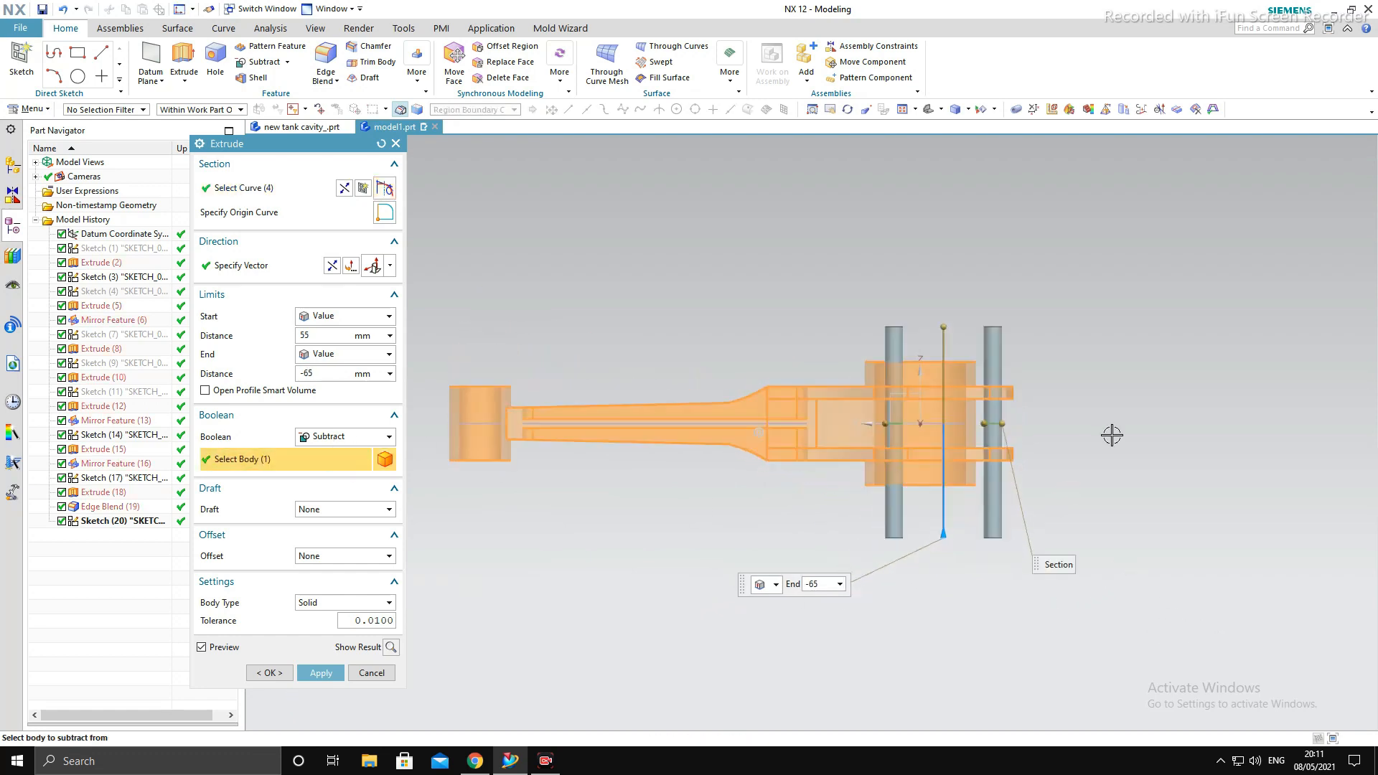
{"action": "middle_click", "coordinate": [1044, 512]}
{"action": "left_click", "coordinate": [381, 671]}
{"action": "middle_click_drag", "start_coordinate": [525, 583], "coordinate": [1216, 541]}
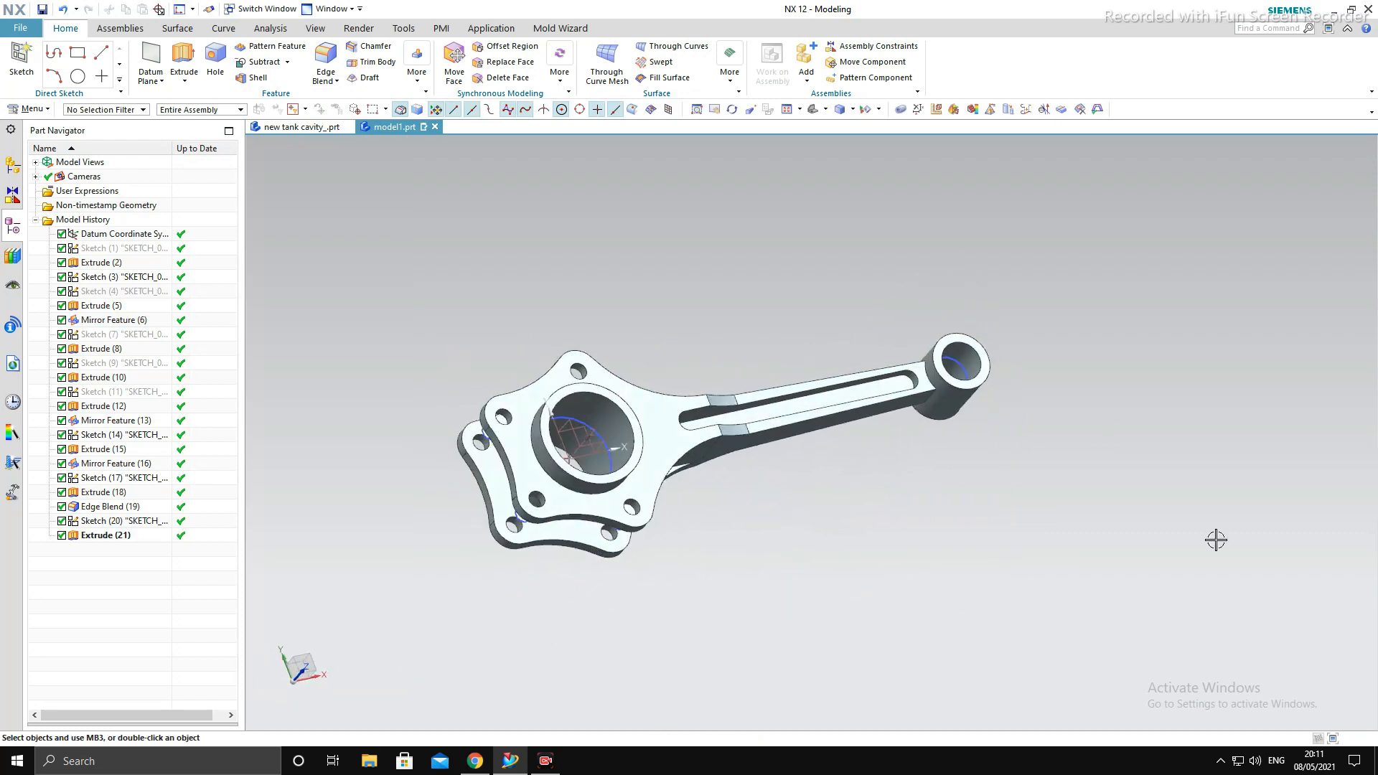
- Select all curves of the model using the Curve filter and move them to layer 5 in their object display settings
{"action": "key", "text": "F8"}
{"action": "key", "text": "ctrl+j"}
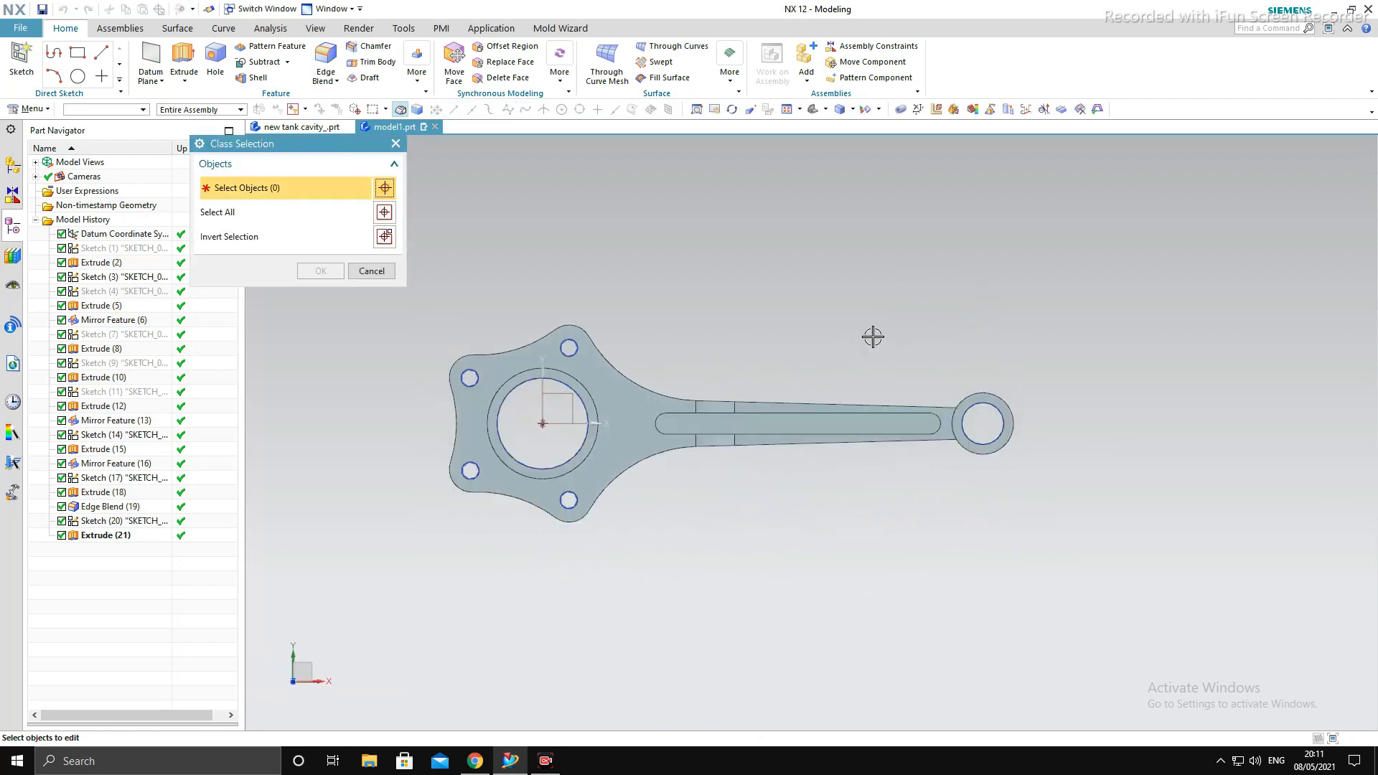
{"action": "left_click", "coordinate": [126, 109]}
{"action": "left_click", "coordinate": [108, 147]}
{"action": "scroll", "coordinate": [917, 395], "scroll_direction": "down", "scroll_amount": 3}
{"action": "left_click_drag", "start_coordinate": [559, 293], "coordinate": [1203, 610]}
{"action": "middle_click", "coordinate": [981, 388]}
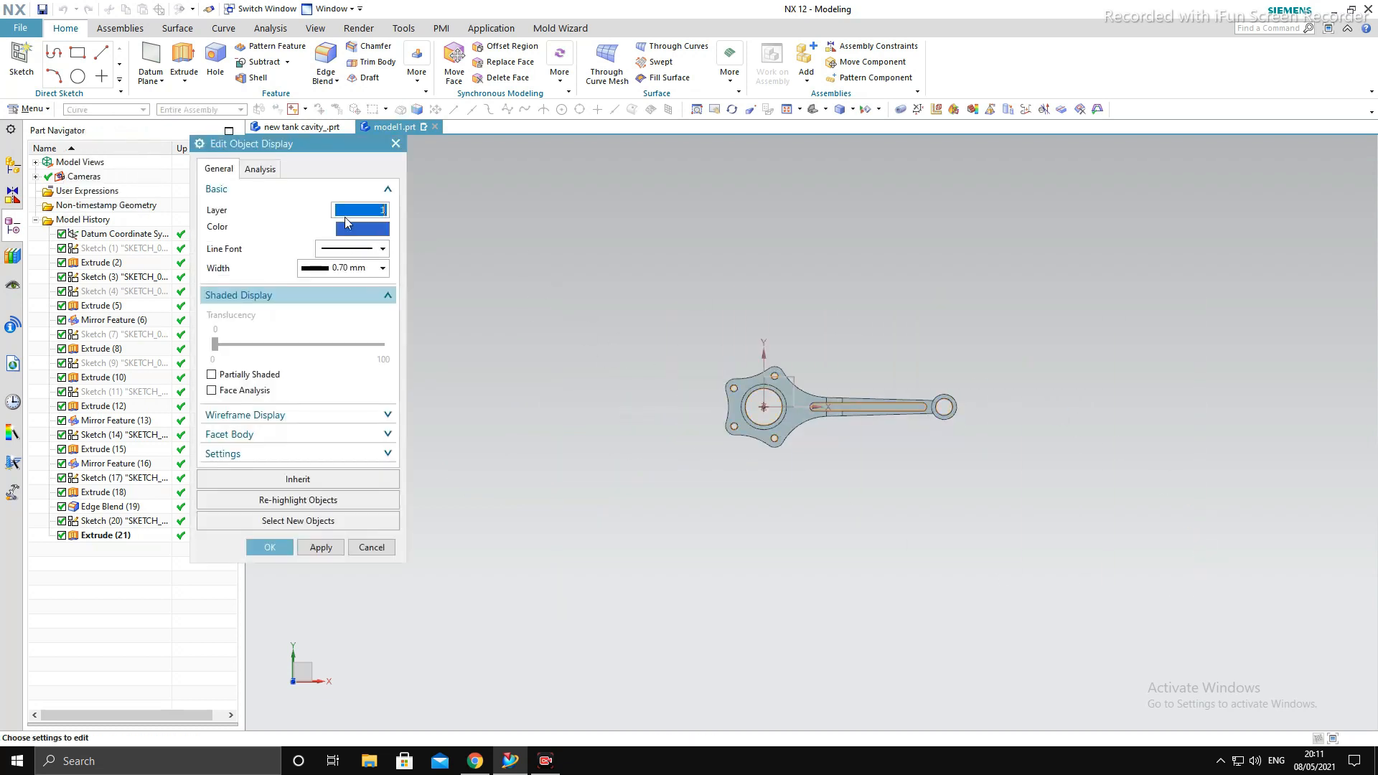
{"action": "middle_click", "coordinate": [707, 233]}
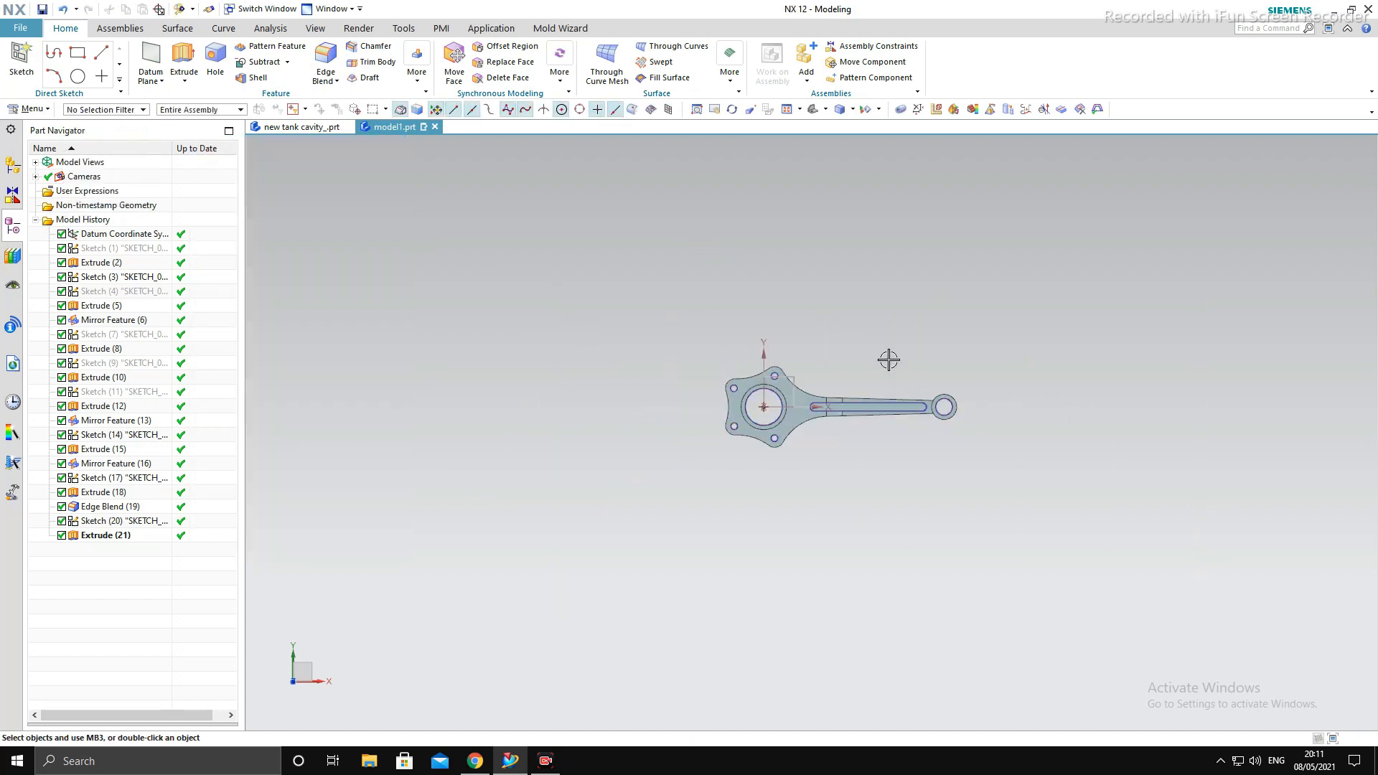
- Turn off layer 5 in the layer settings to hide the sketch curves
{"action": "key", "text": "ctrl+l"}
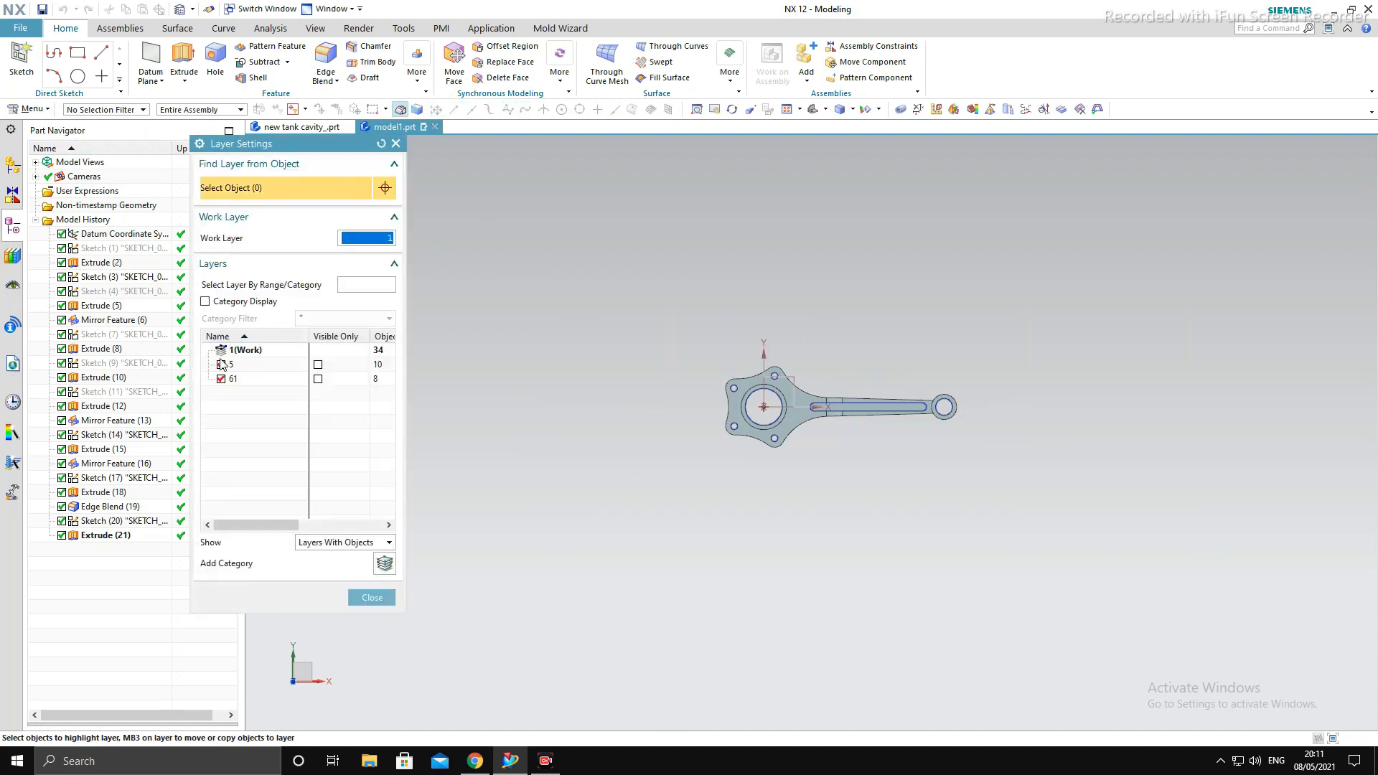
{"action": "left_click", "coordinate": [221, 366]}
{"action": "middle_click", "coordinate": [781, 489]}
- Apply an Edge Blend of radius 25 mm to the two vertical edges where the shank meets the small-end boss
{"action": "scroll", "coordinate": [897, 438], "scroll_direction": "up", "scroll_amount": 3}
{"action": "middle_click_drag", "start_coordinate": [939, 476], "coordinate": [942, 426]}
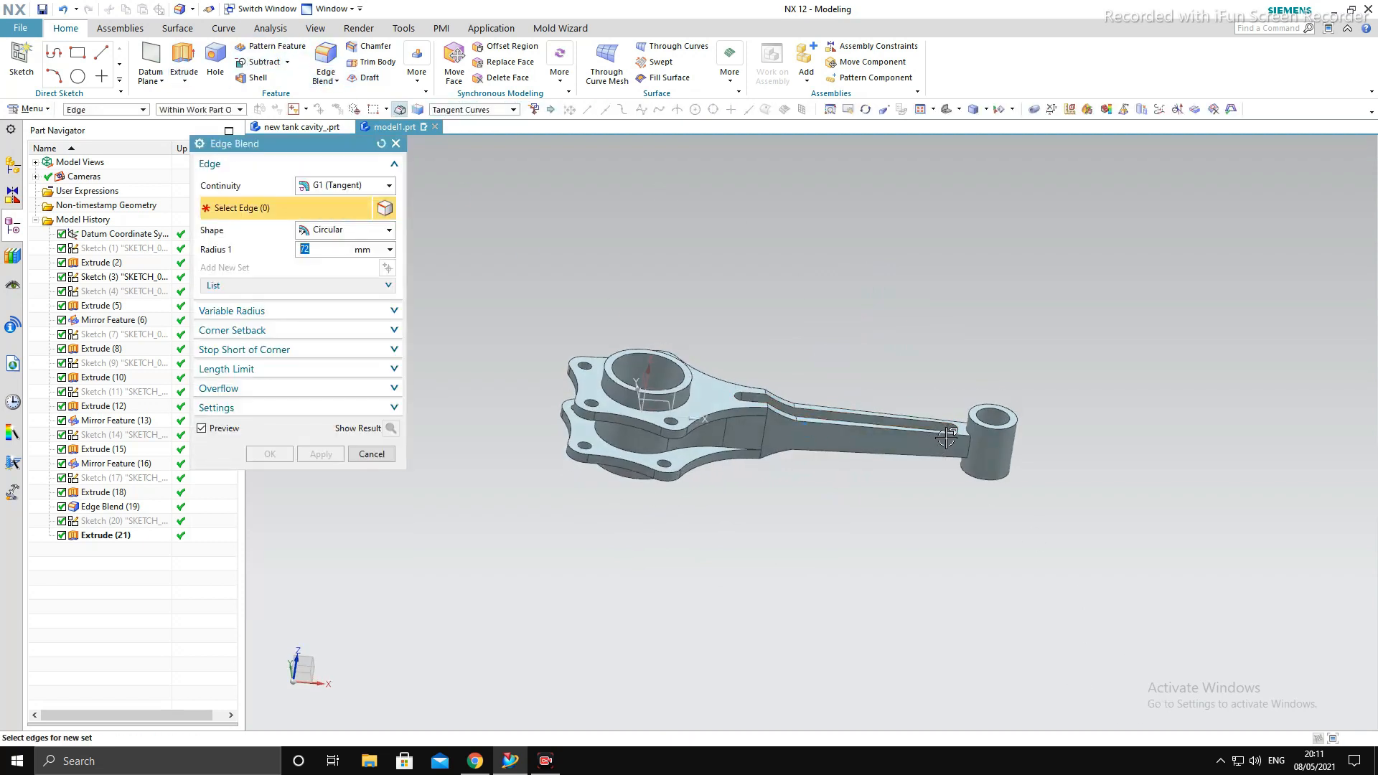
{"action": "left_click", "coordinate": [973, 456]}
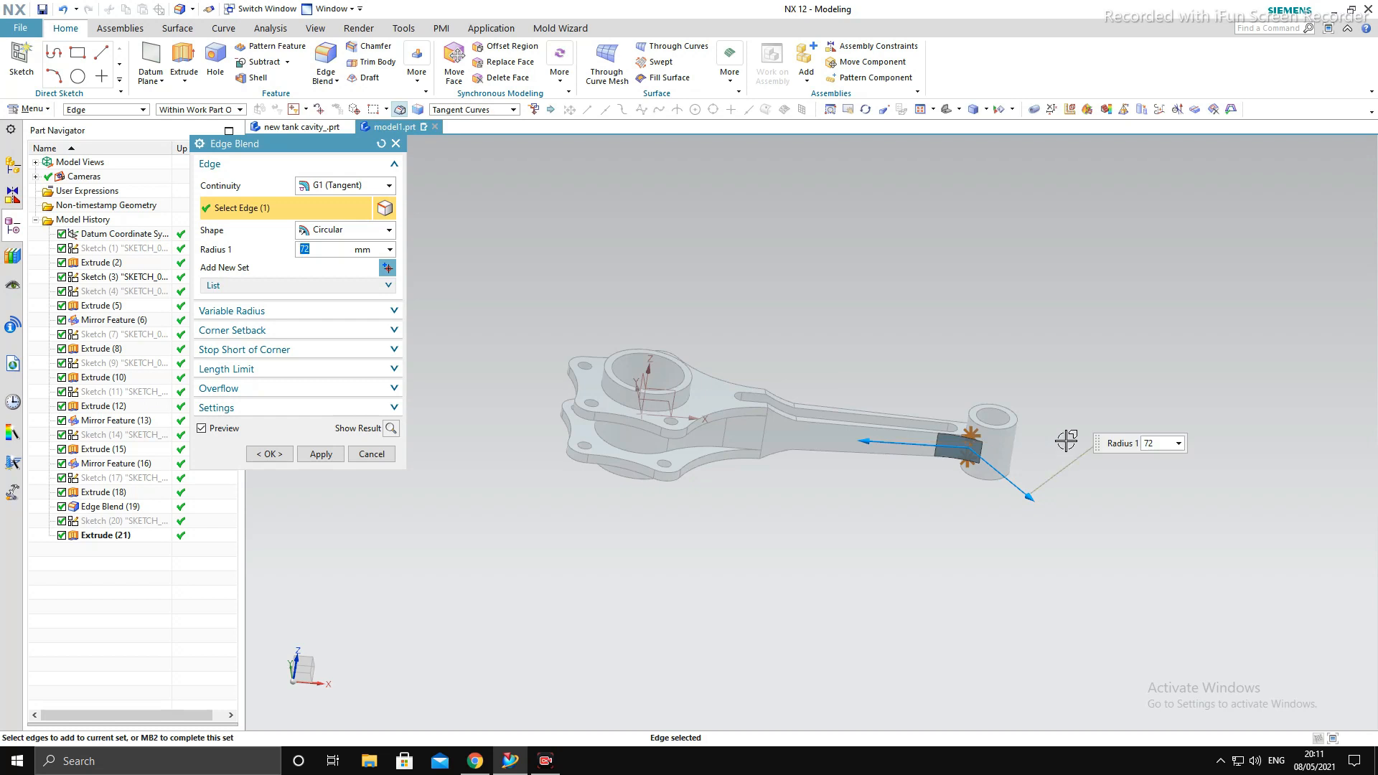
{"action": "middle_click_drag", "start_coordinate": [1059, 453], "coordinate": [1021, 590]}
{"action": "scroll", "coordinate": [972, 391], "scroll_direction": "up", "scroll_amount": 4}
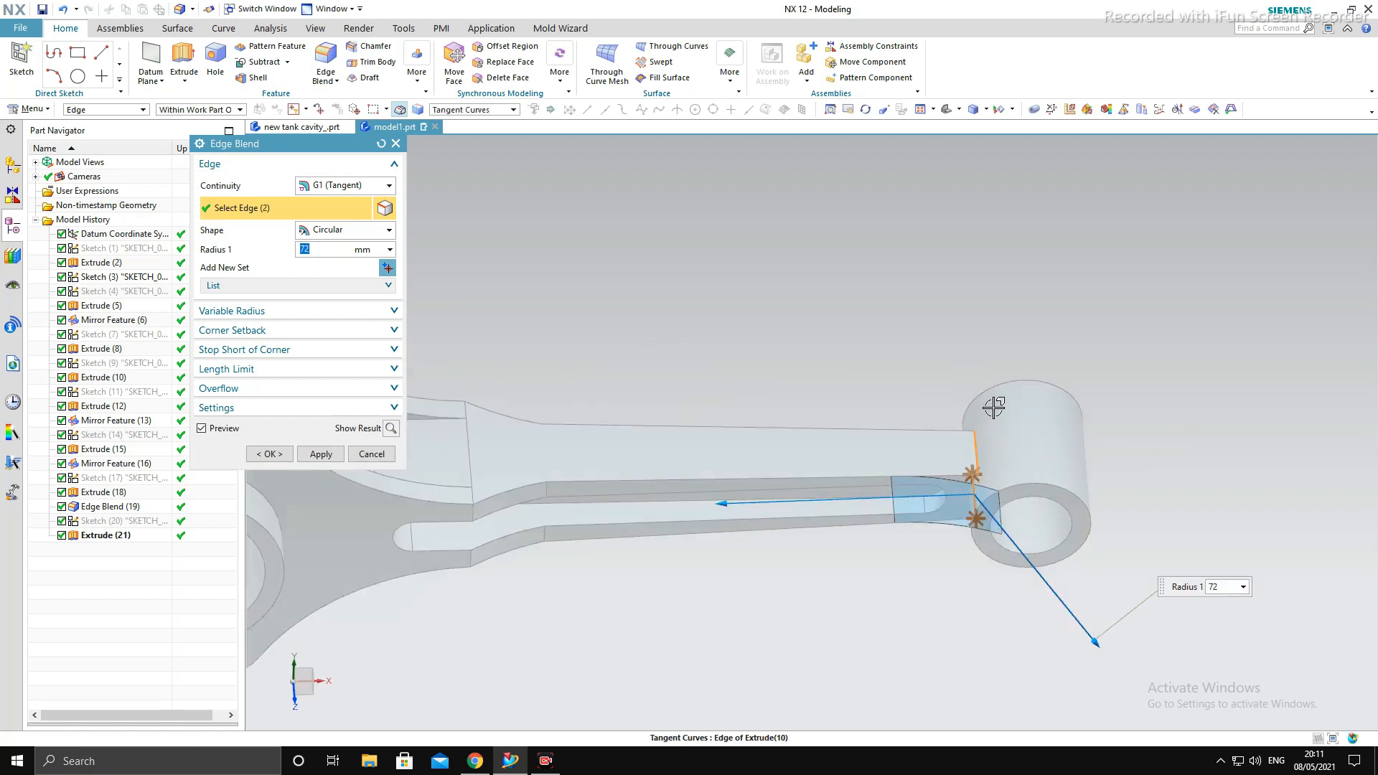
{"action": "key", "text": "Return"}
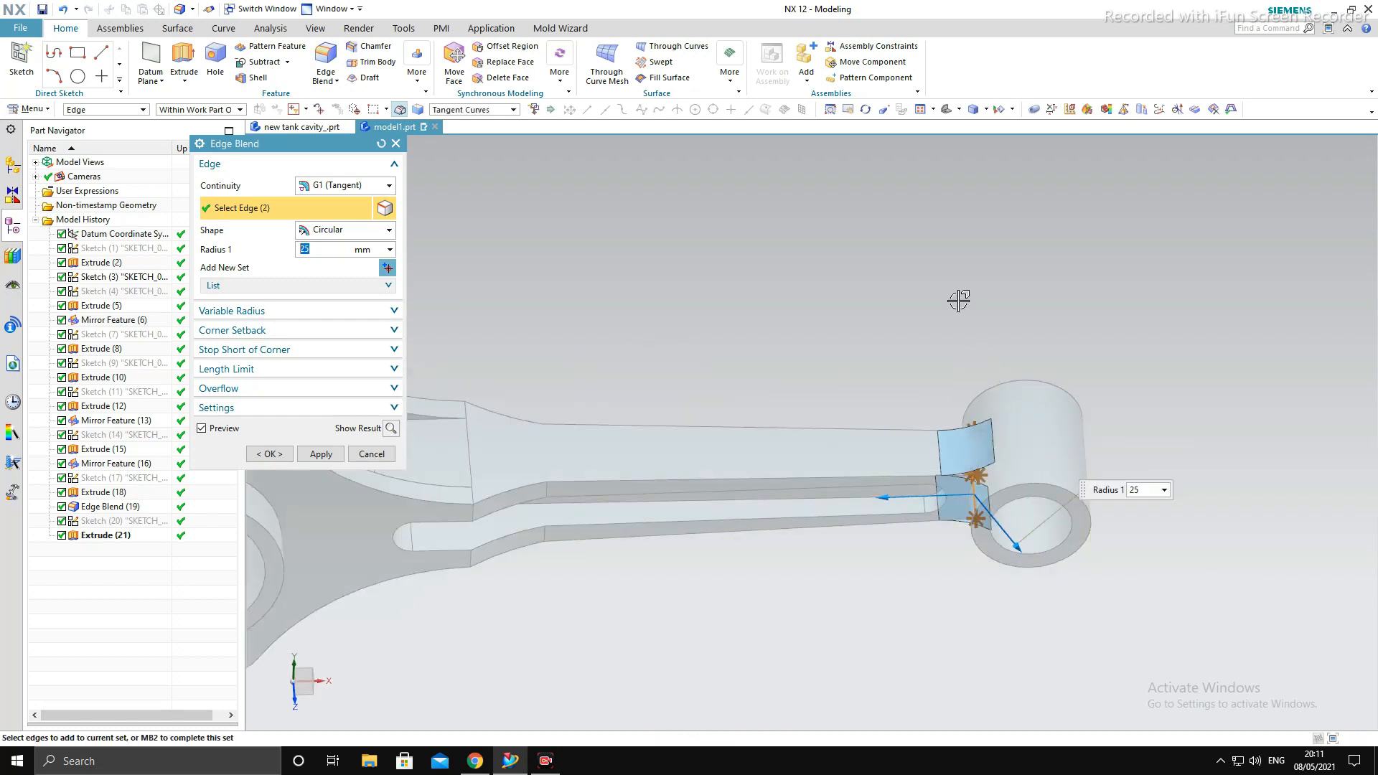
{"action": "middle_click", "coordinate": [867, 212], "text": "ctrl"}
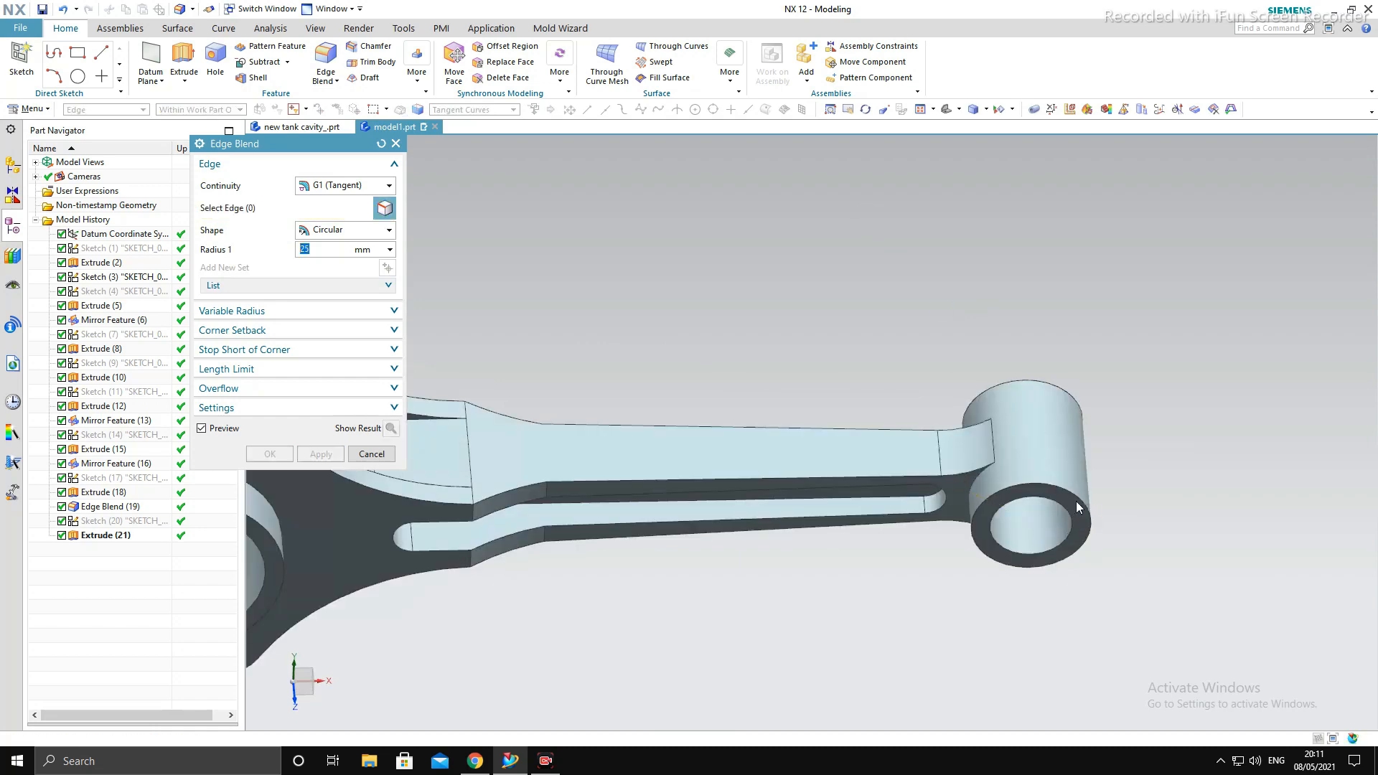
{"action": "middle_click_drag", "start_coordinate": [1076, 507], "coordinate": [1071, 352]}
{"action": "key", "text": "F8"}
{"action": "key", "text": "Escape"}
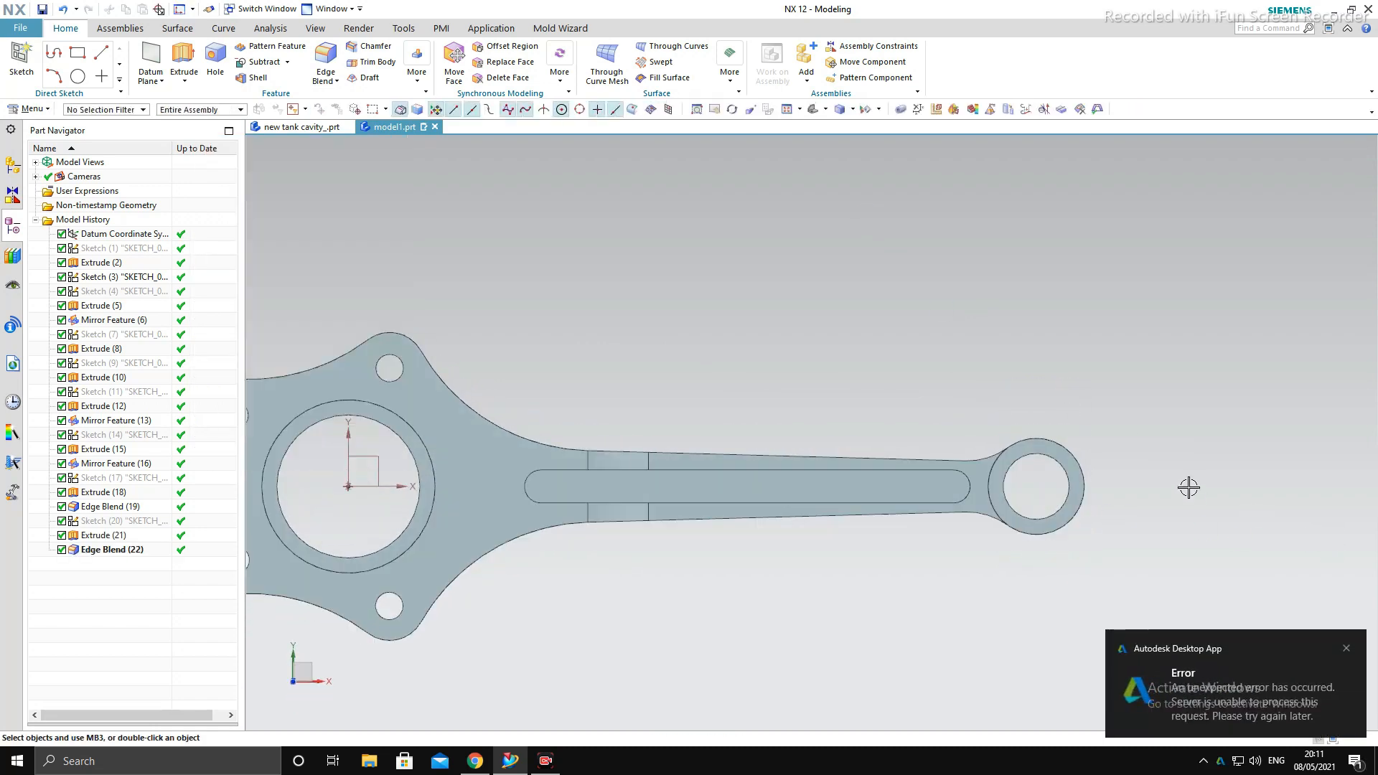
- Examine the finished connecting rod from several angles and dismiss the desktop notification
{"action": "middle_click_drag", "start_coordinate": [1188, 486], "coordinate": [1212, 437]}
{"action": "key", "text": "F8"}
{"action": "key", "text": "F8"}
{"action": "scroll", "coordinate": [1019, 418], "scroll_direction": "down", "scroll_amount": 3}
{"action": "scroll", "coordinate": [1010, 480], "scroll_direction": "up", "scroll_amount": 3}
{"action": "middle_click_drag", "start_coordinate": [1010, 482], "coordinate": [1030, 601]}
{"action": "key", "text": "F8"}
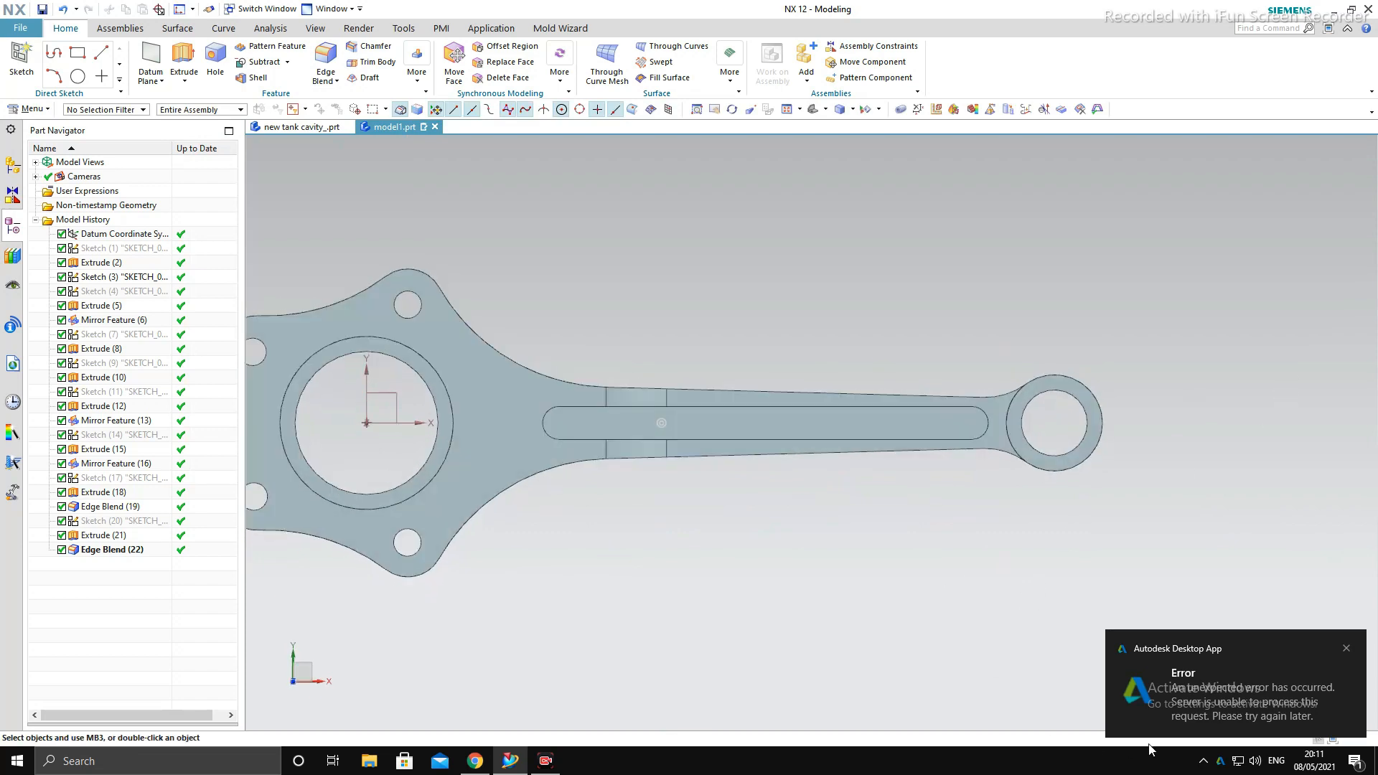
{"action": "left_click", "coordinate": [1347, 650]}
{"action": "scroll", "coordinate": [929, 477], "scroll_direction": "down", "scroll_amount": 3}
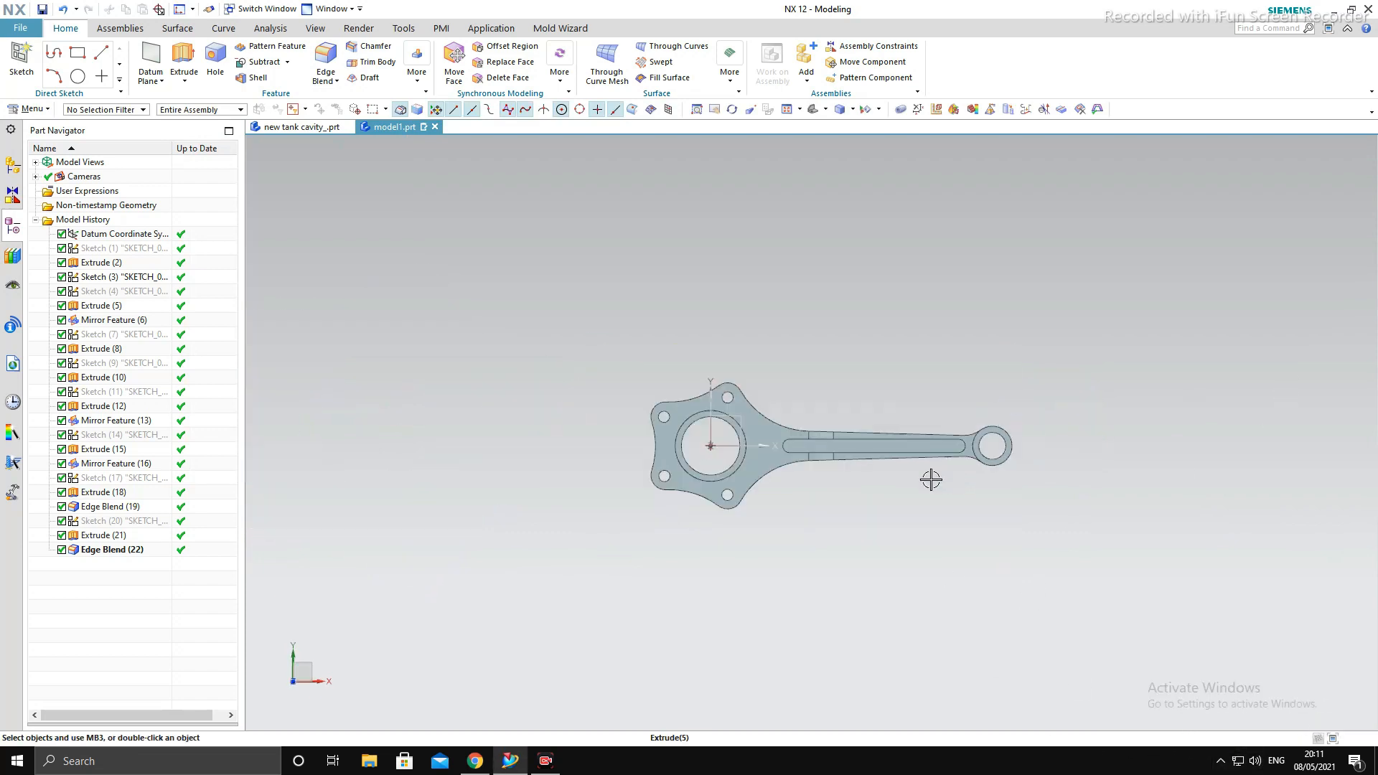
{"action": "scroll", "coordinate": [877, 517], "scroll_direction": "up", "scroll_amount": 3}
{"action": "middle_click_drag", "start_coordinate": [877, 517], "coordinate": [892, 551]}
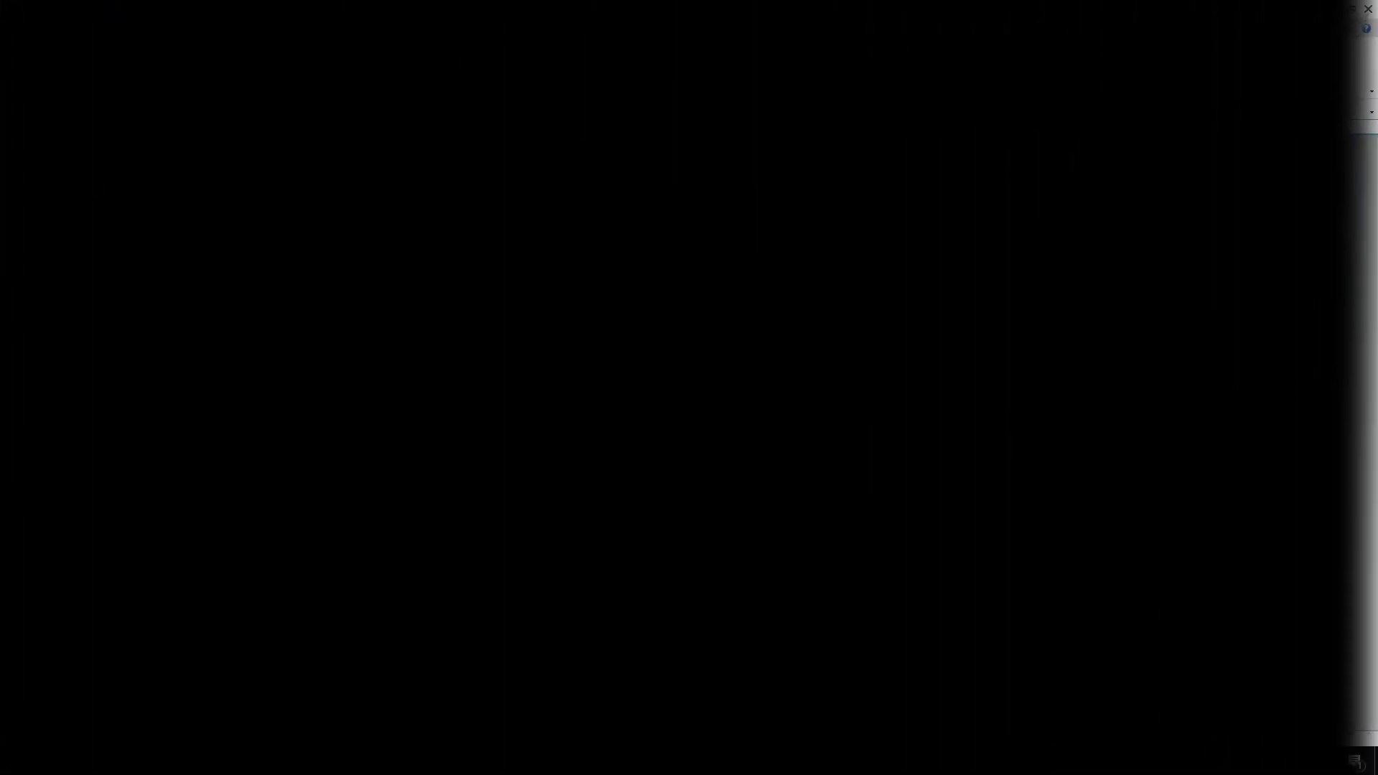